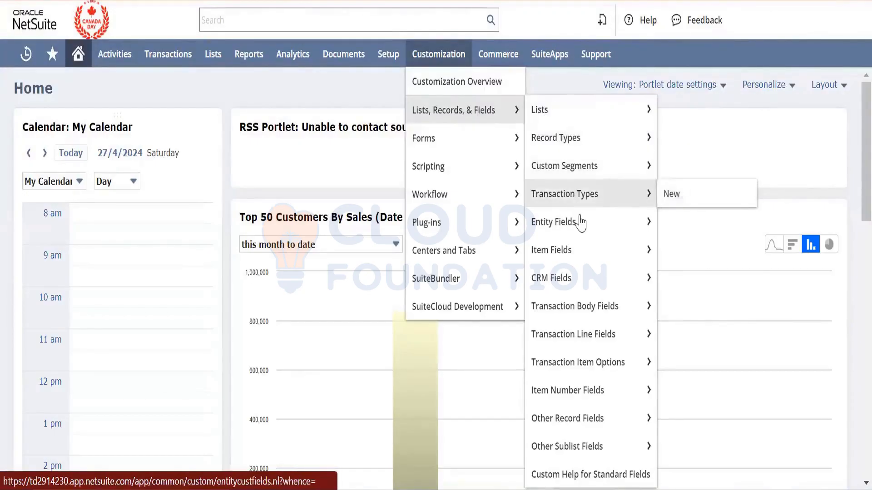
Step: Examine the customization options for lists, records and fields, forms, scripting and workflow
mouse_move(585, 254)
mouse_move(586, 305)
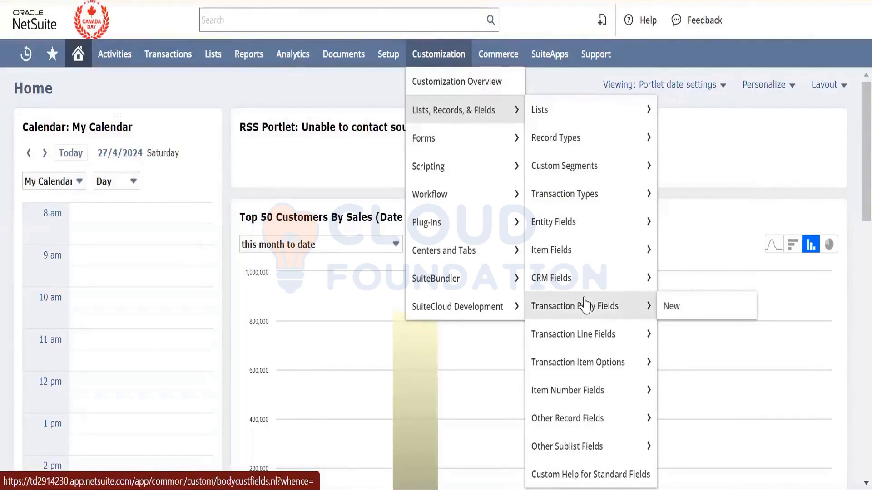
mouse_move(590, 286)
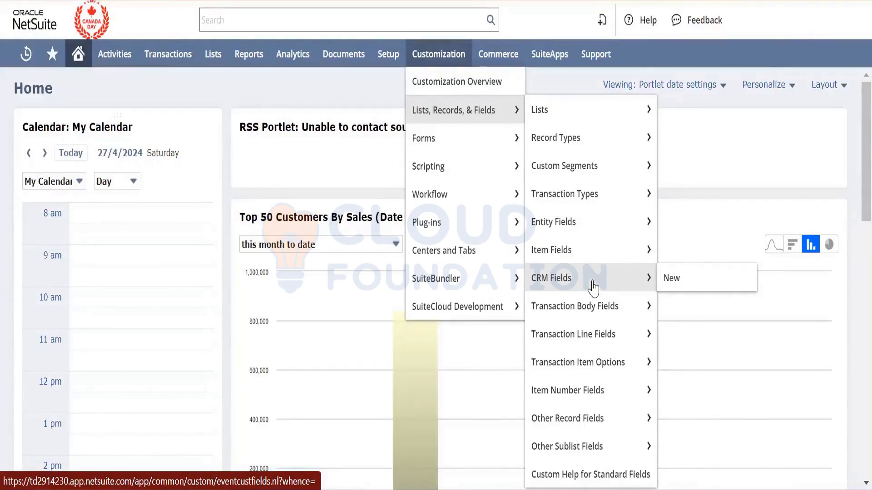
mouse_move(593, 227)
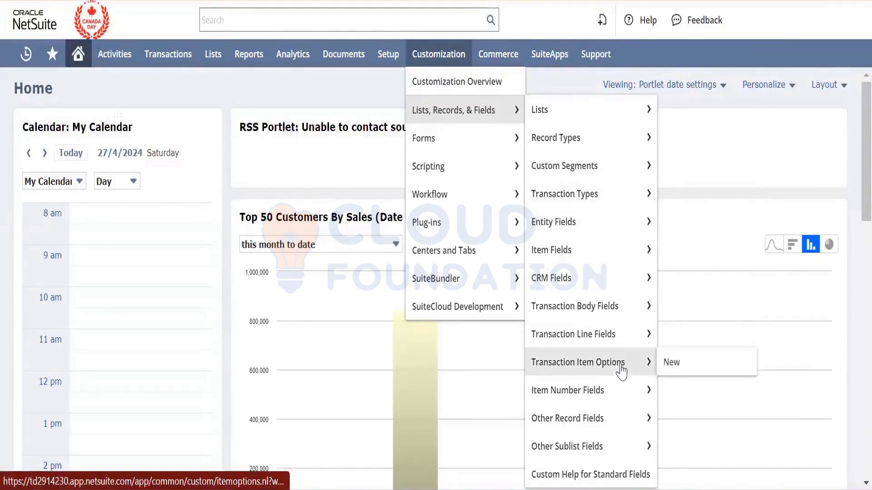
mouse_move(617, 311)
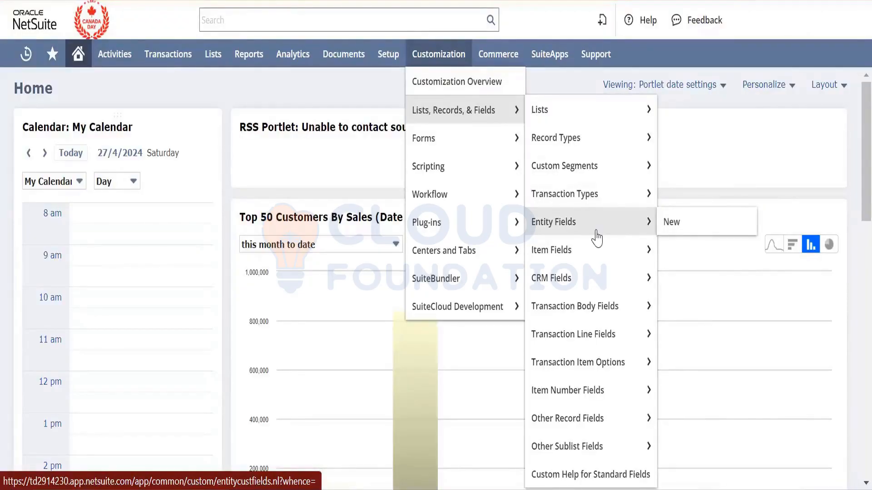
mouse_move(601, 202)
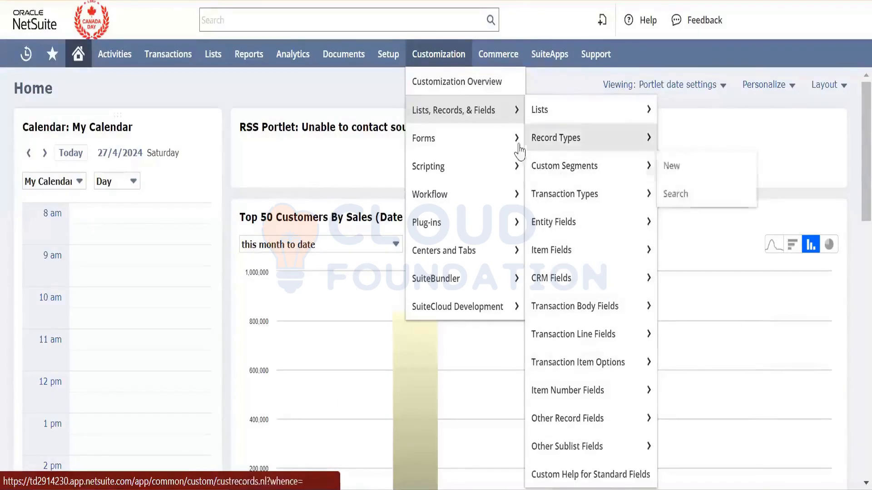
mouse_move(512, 142)
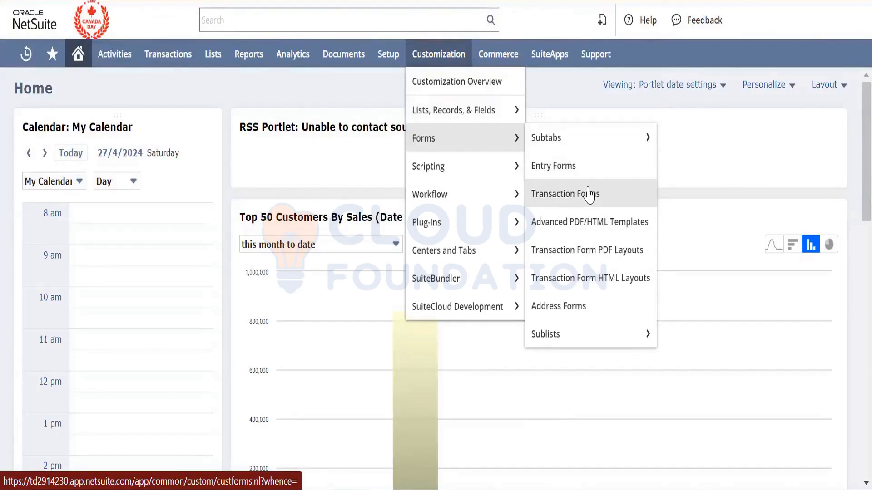
mouse_move(500, 177)
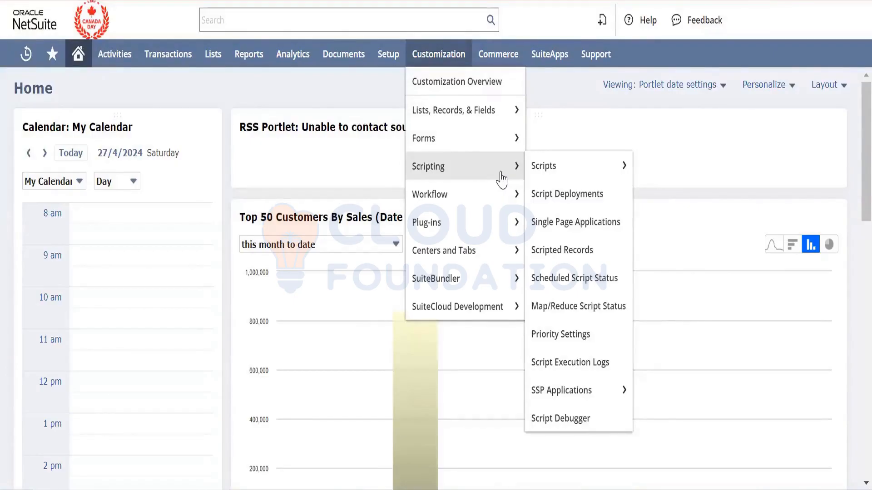
mouse_move(491, 205)
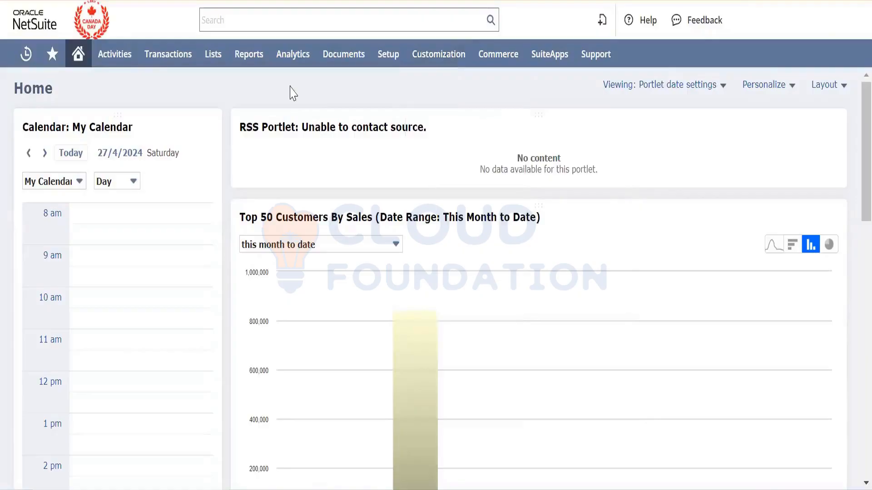
Step: Start a new purchase order and open a new body field definition from its customization options
mouse_move(169, 55)
mouse_move(177, 150)
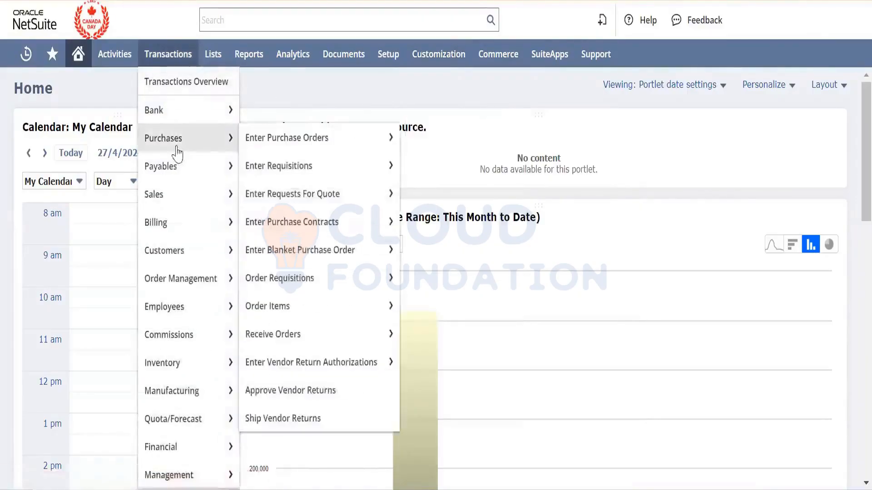
click(299, 138)
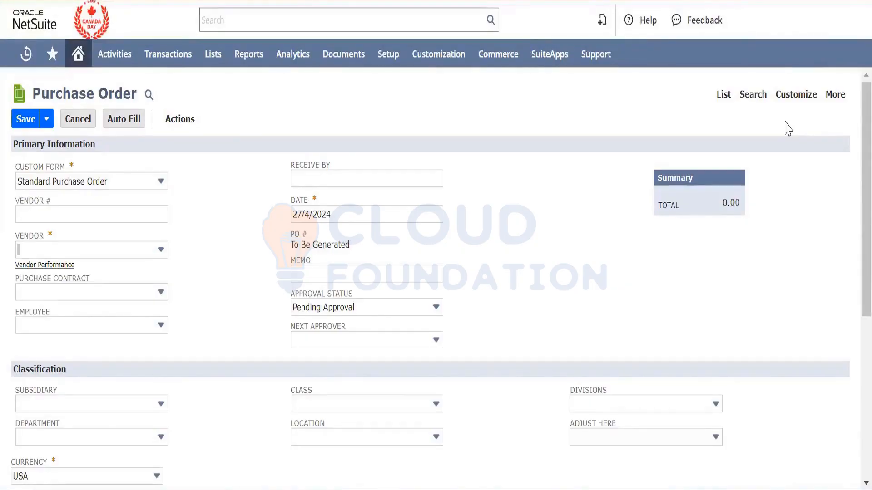
mouse_move(793, 102)
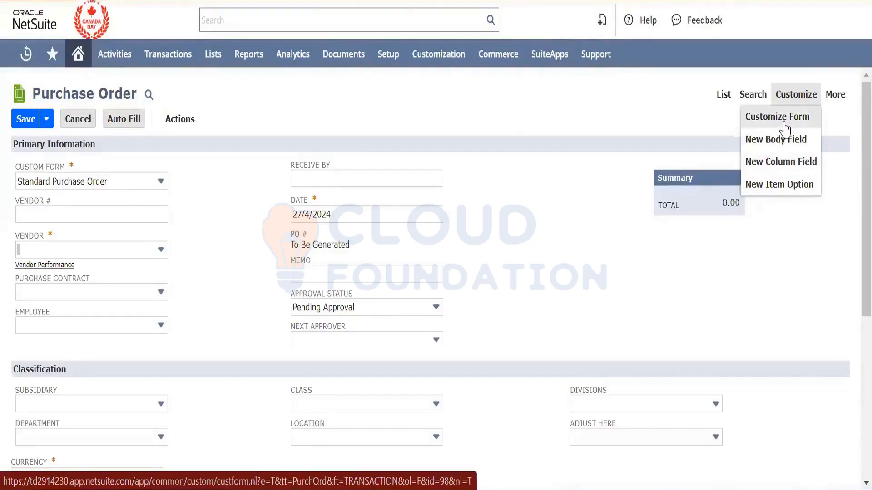
click(784, 151)
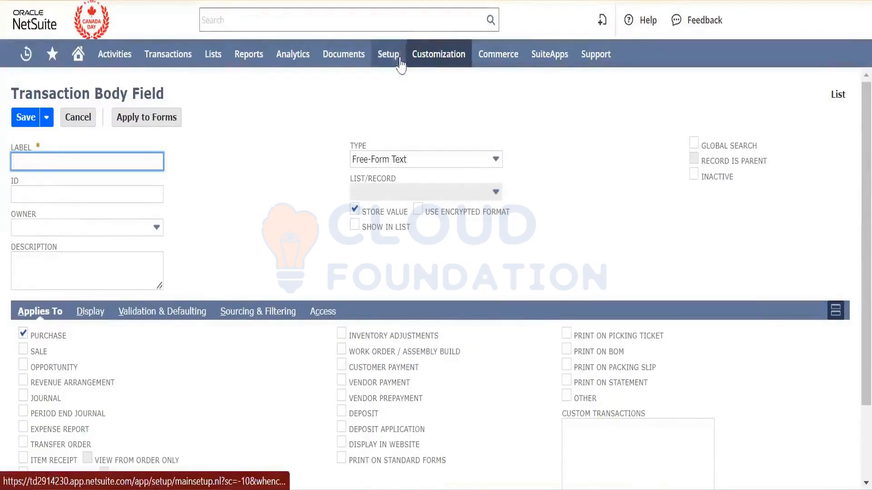
Step: Open a second blank transaction body field form in a new browser tab and examine its Applies To options
mouse_move(433, 57)
mouse_move(463, 108)
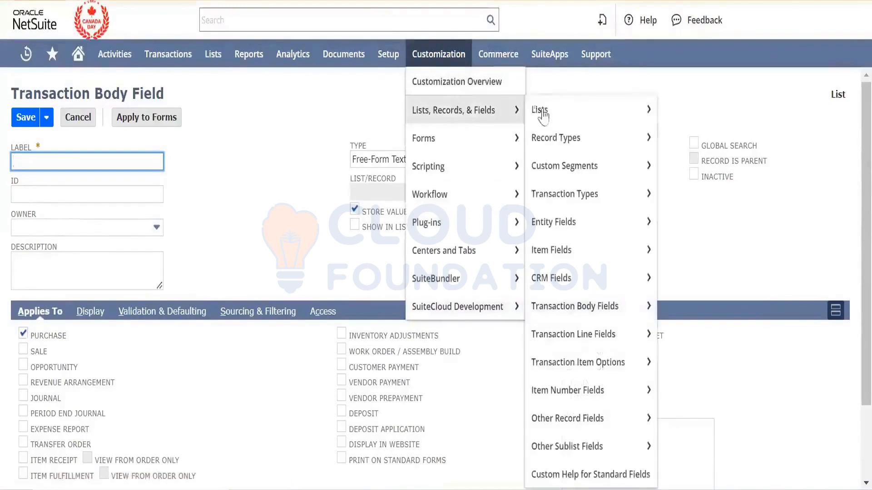
mouse_move(609, 306)
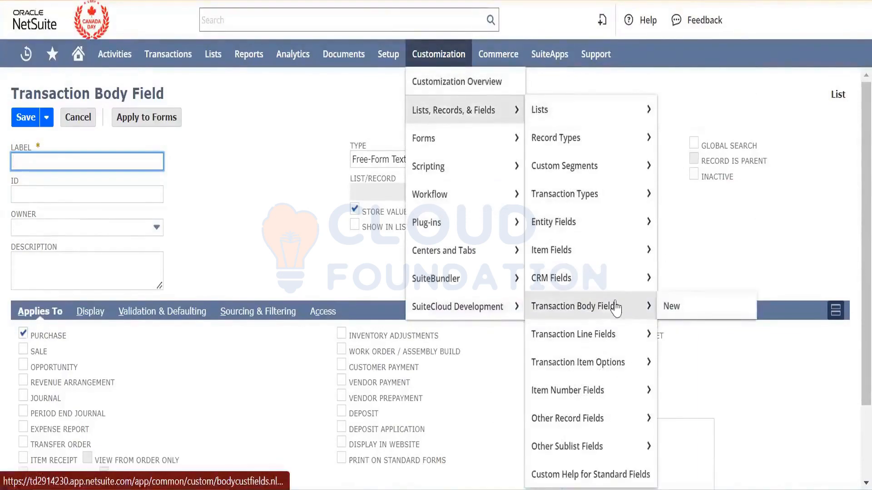
right_click(680, 311)
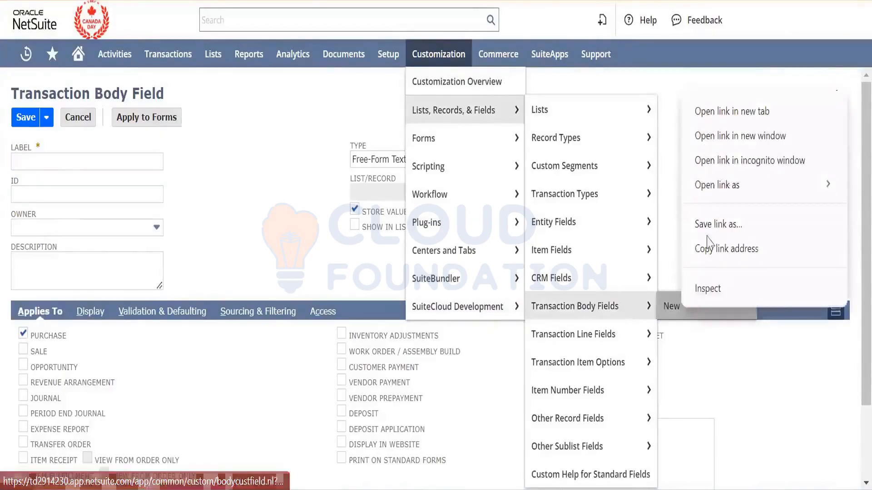
click(732, 114)
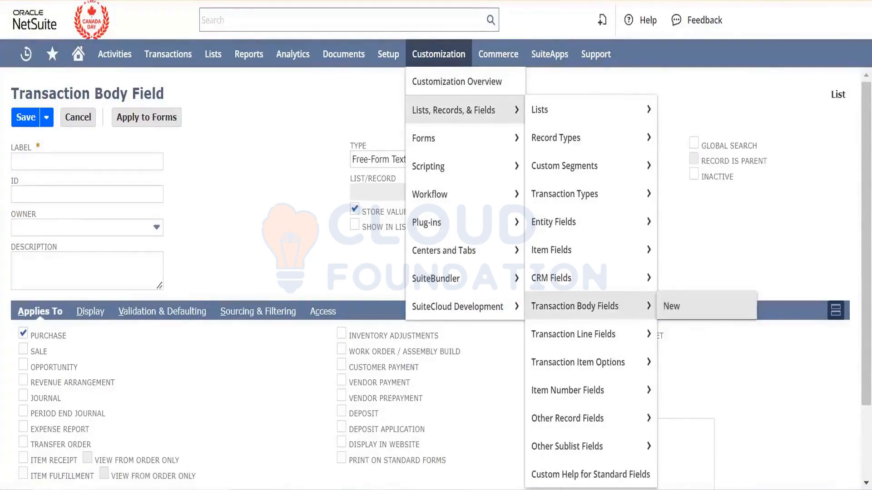
key(ctrl+Tab)
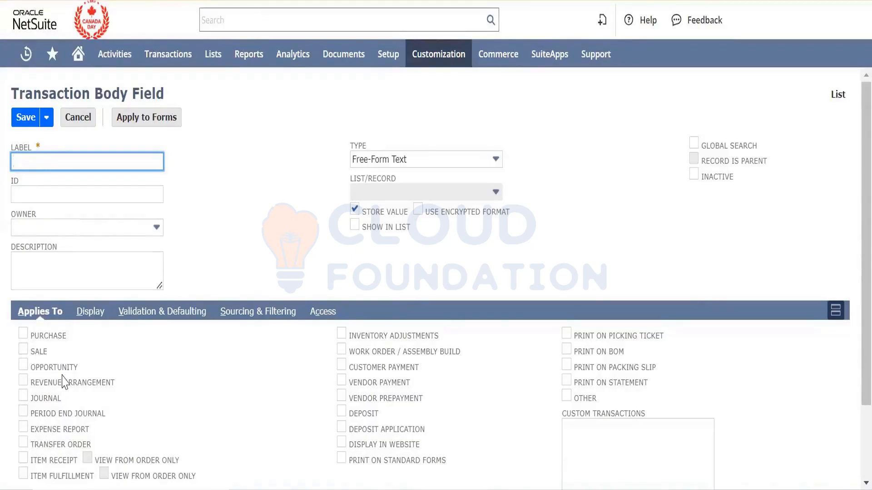
scroll(225, 410, down, 2)
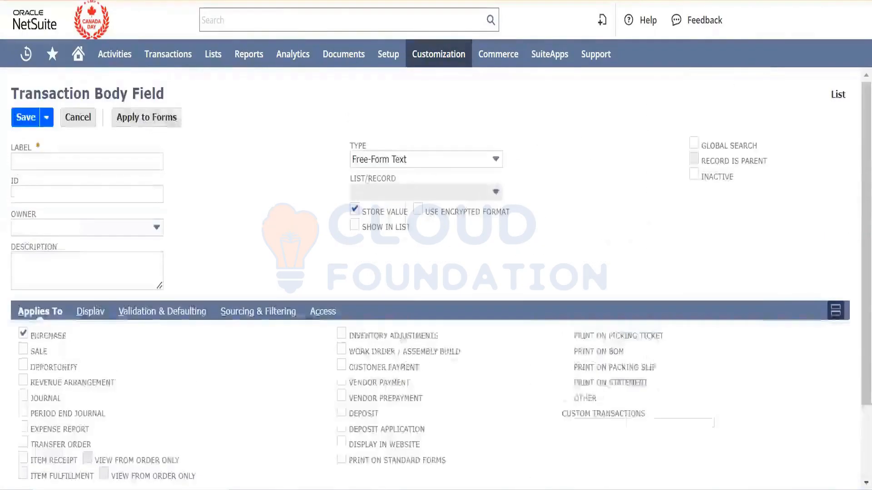
Step: Label the purchase-related transaction body field "Cloud Test Field"
click(138, 157)
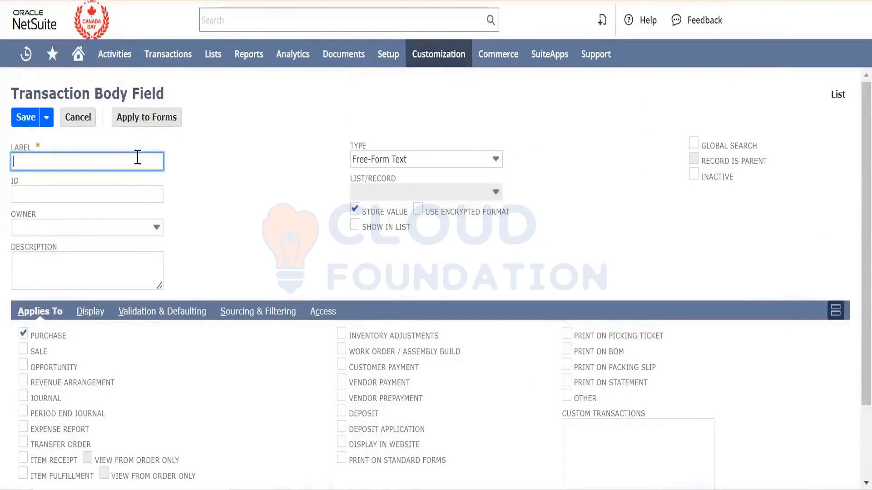
text(Cloud T)
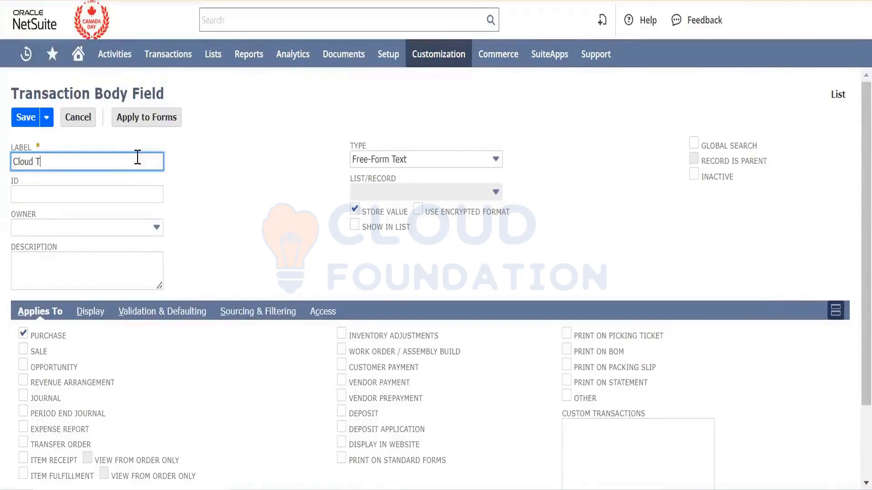
text(est Field)
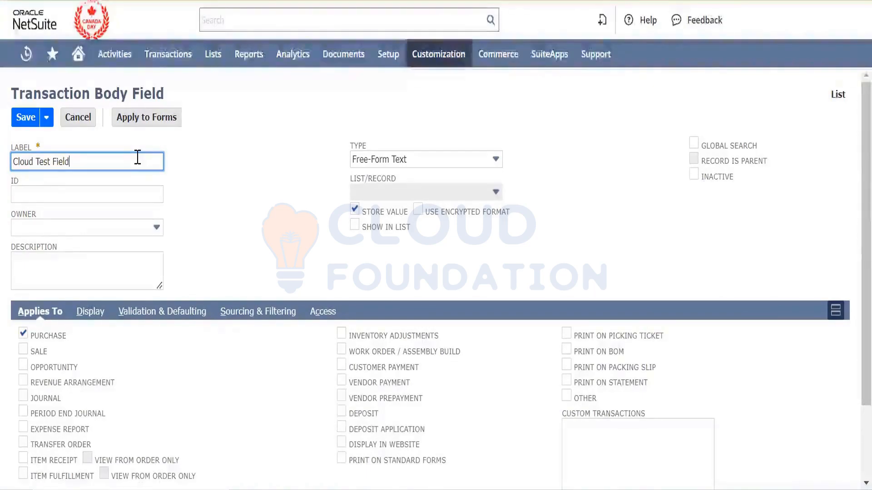
Step: Copy the field's label and adapt it into the ID "_cloudtestfield"
triple_click(138, 157)
key(ctrl+c)
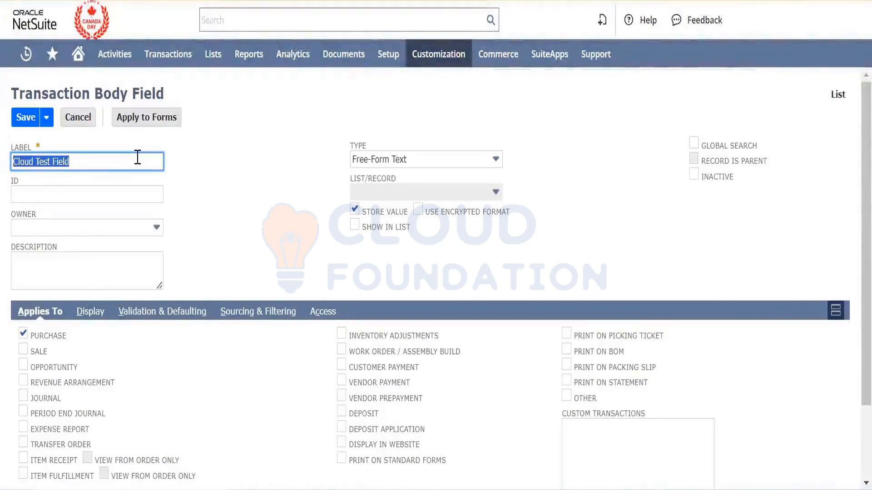
key(Tab)
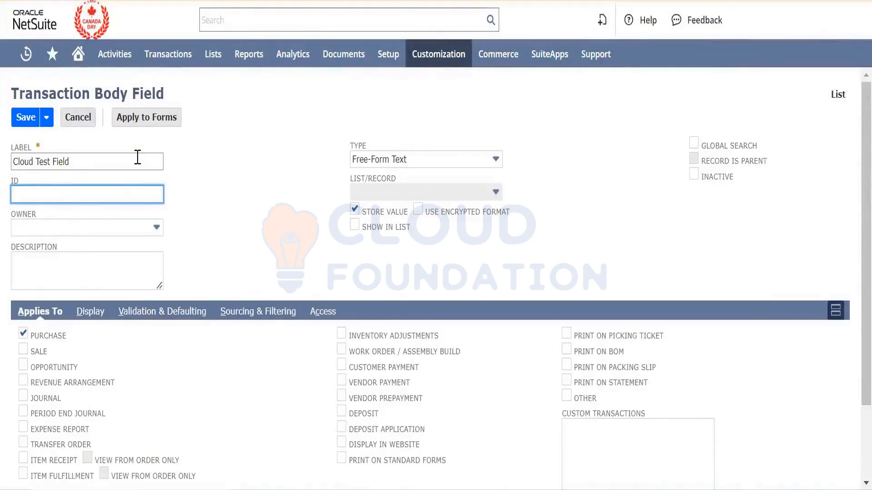
text(_)
key(ctrl+v)
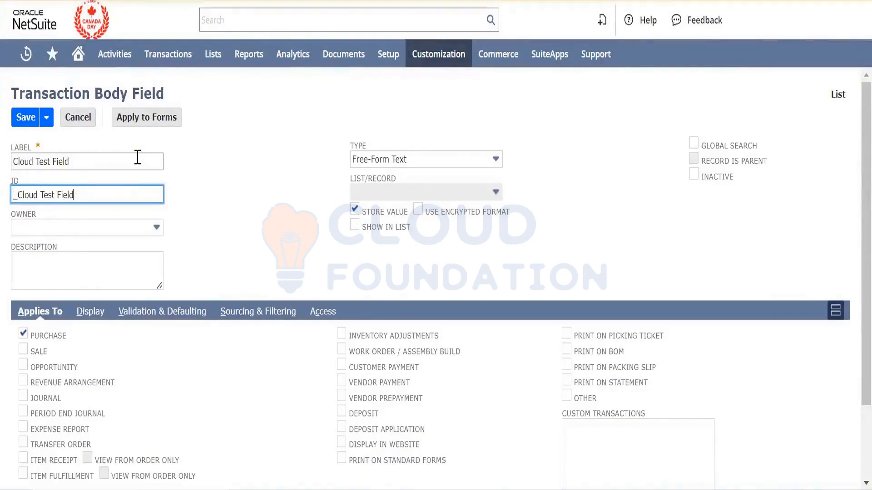
key(Left)
key(BackSpace)
key(BackSpace)
click(249, 284)
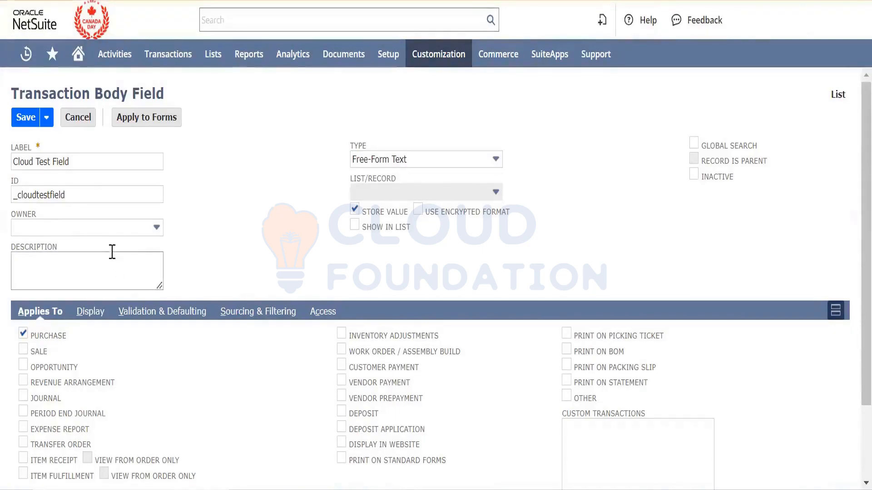
Step: Enter "Cloud Test Field" as the body field's description
click(119, 271)
key(ctrl+v)
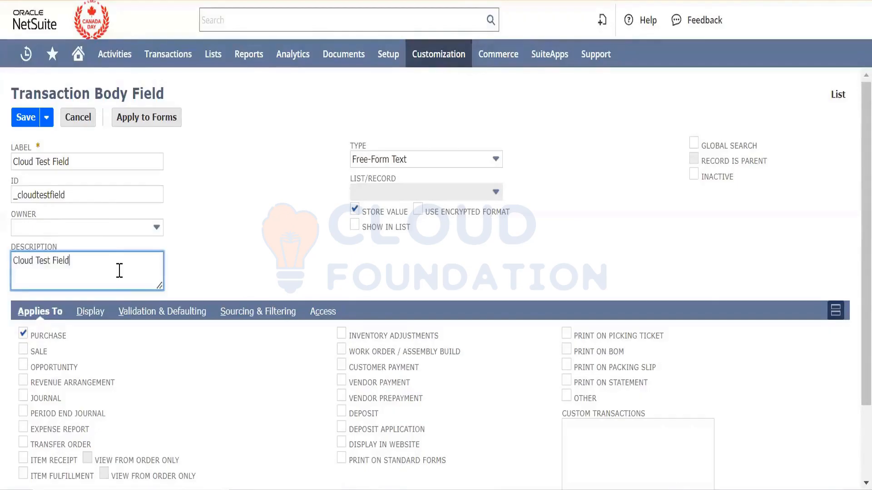
click(225, 272)
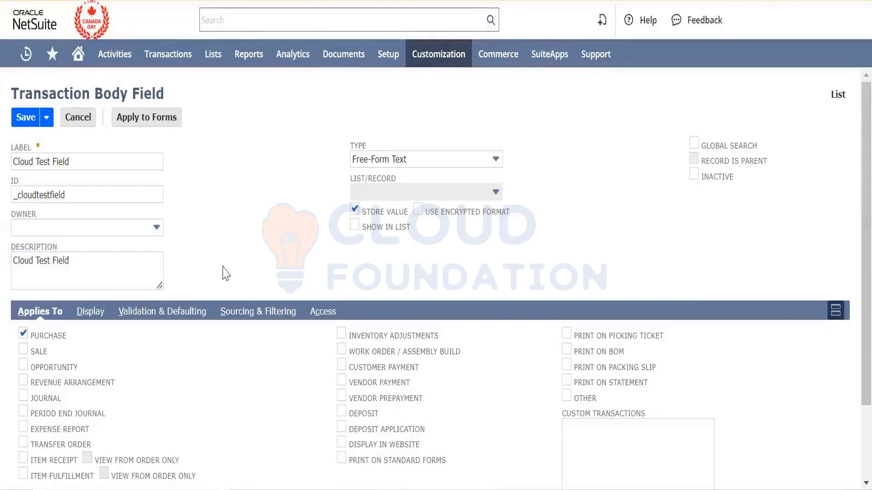
Step: Review the available field types and set the body field's type to List/Record
click(413, 160)
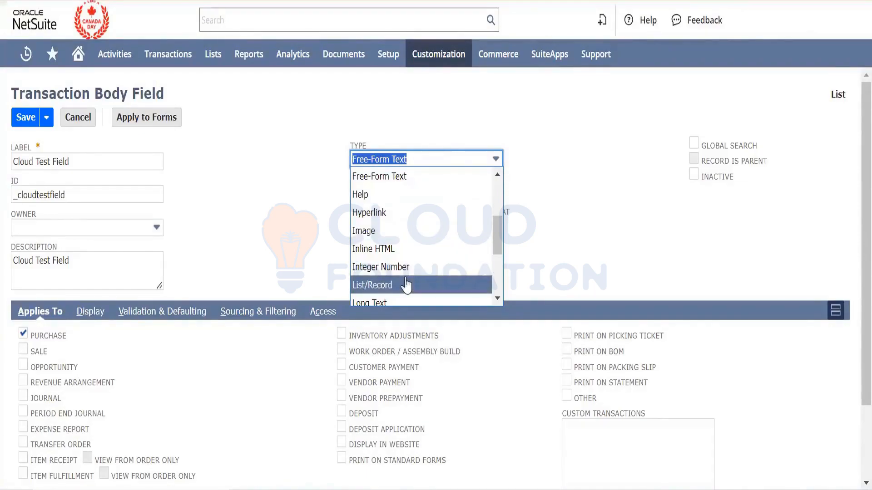
scroll(406, 285, up, 3)
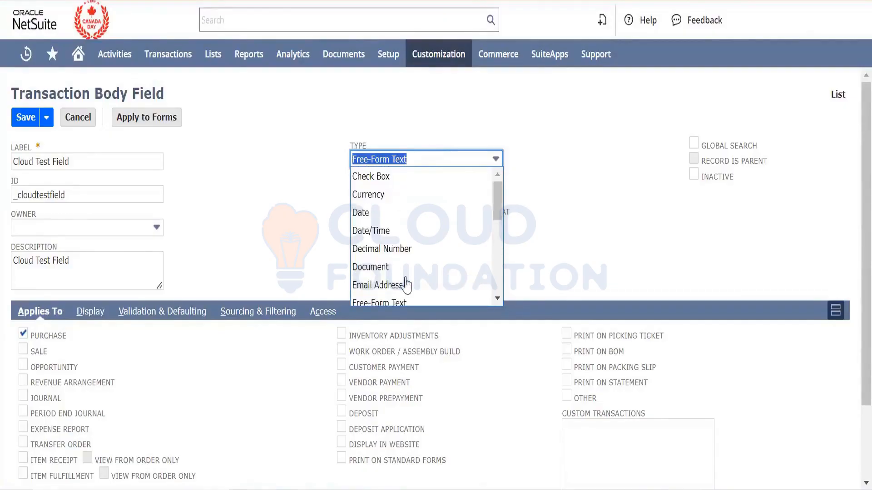
scroll(405, 285, down, 5)
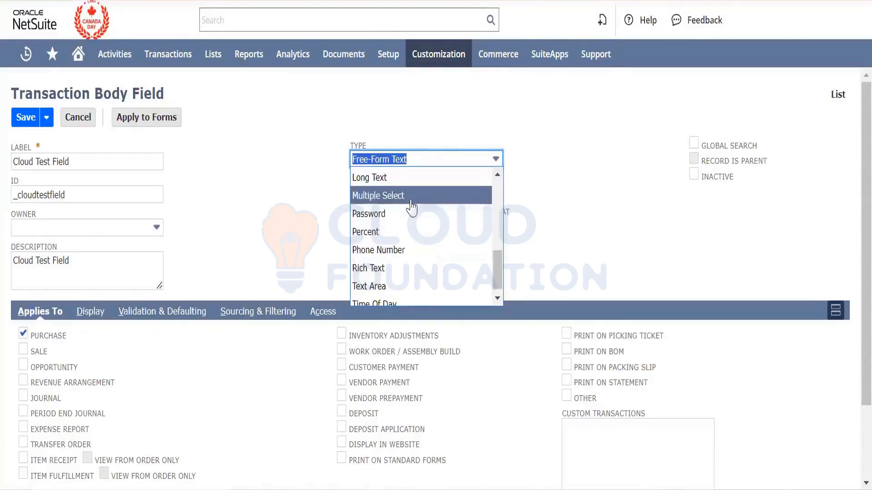
scroll(412, 208, up, 2)
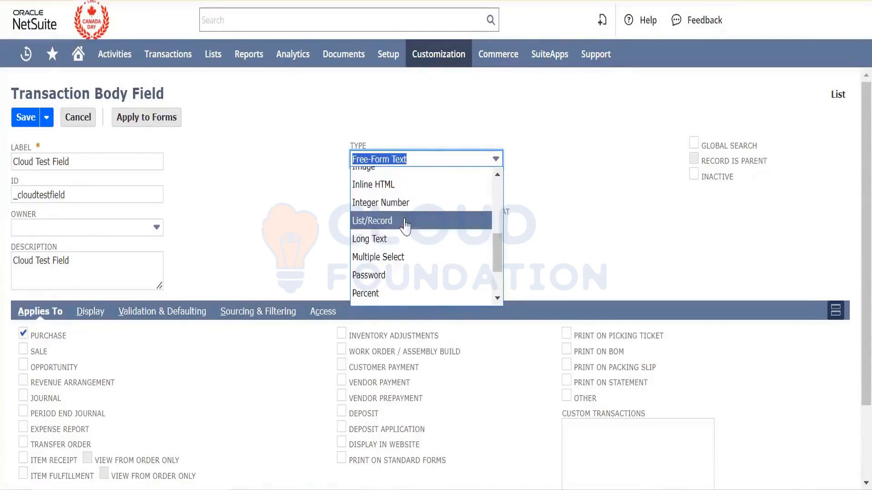
click(405, 221)
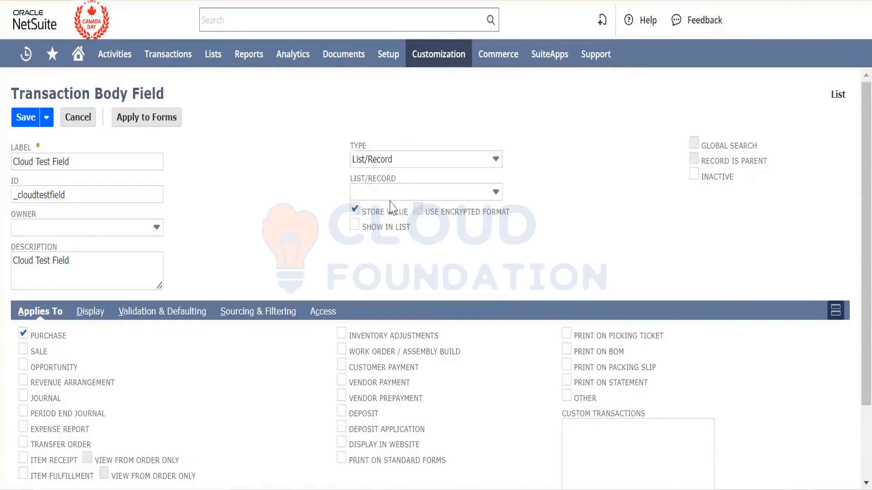
Step: Examine the lists and records available as the source for the body field's List/Record setting
click(407, 196)
scroll(402, 286, down, 6)
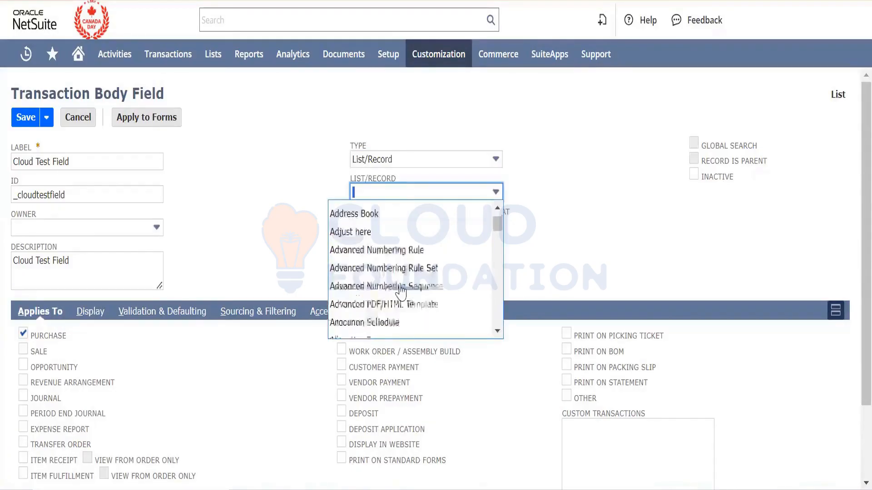
scroll(401, 293, down, 8)
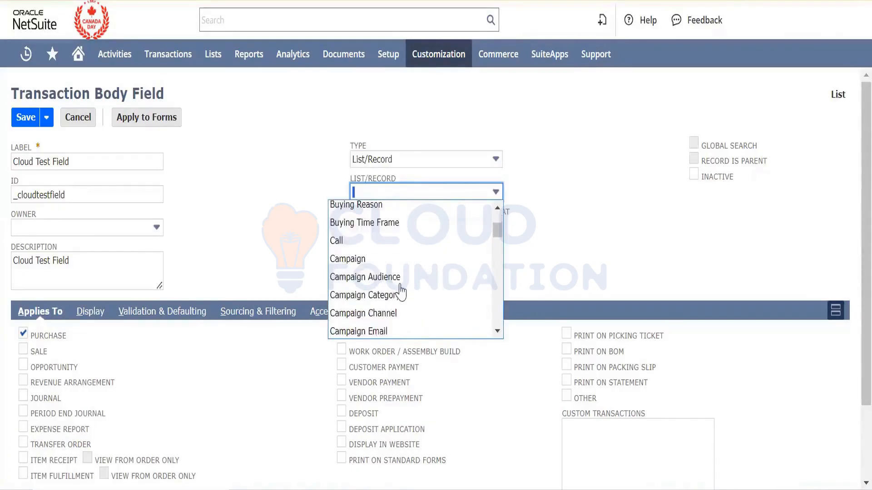
scroll(401, 292, down, 5)
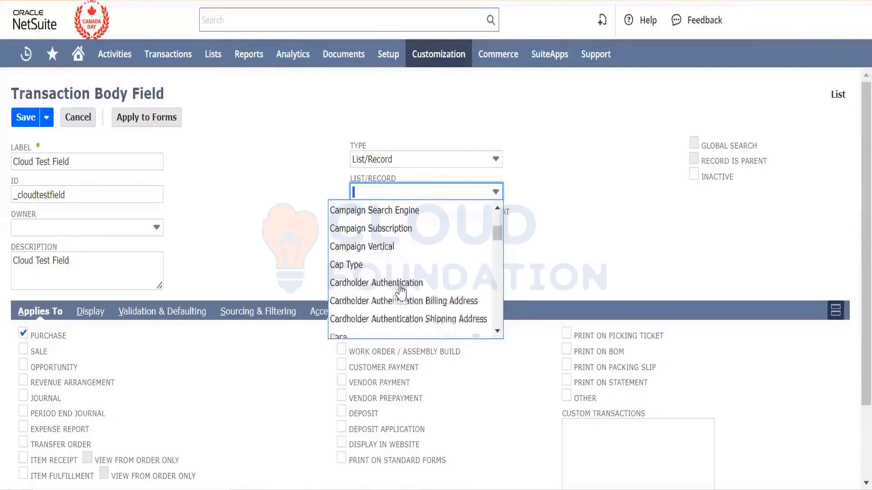
scroll(400, 293, down, 10)
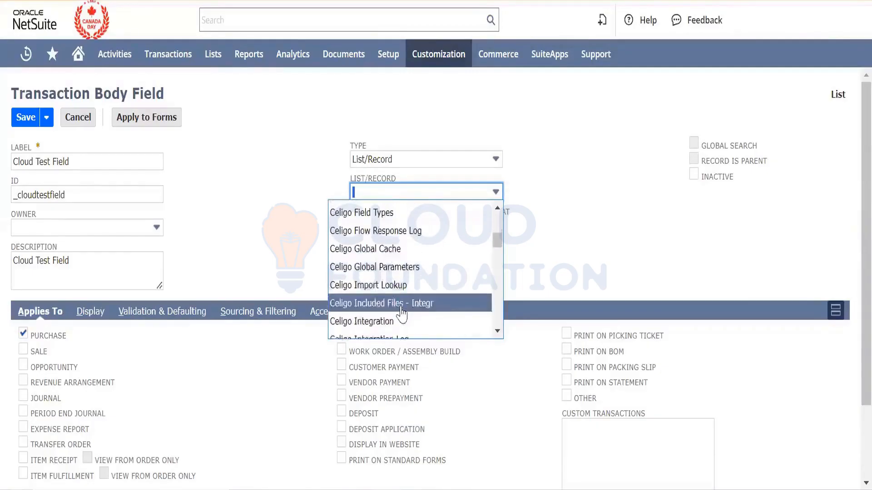
scroll(402, 314, down, 3)
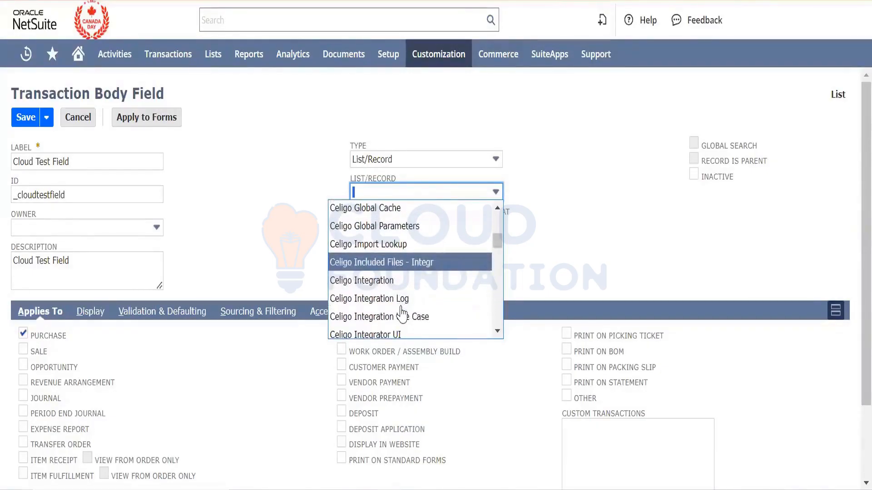
scroll(402, 313, down, 8)
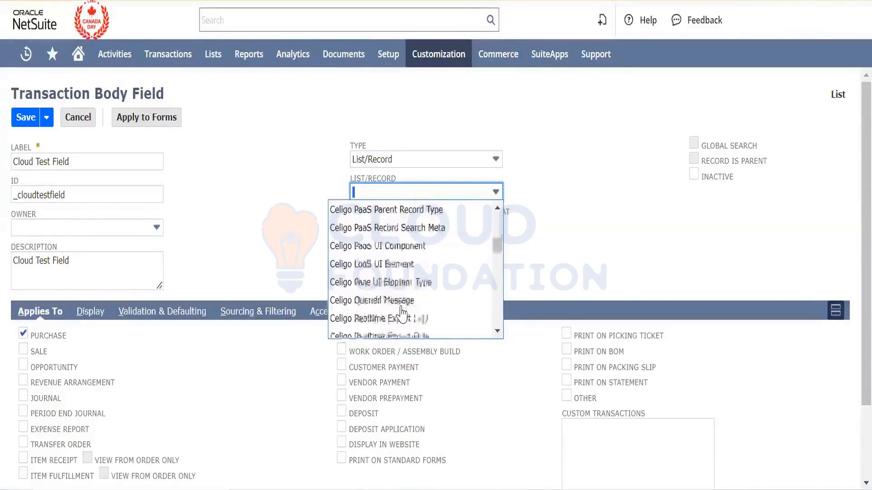
scroll(402, 313, down, 10)
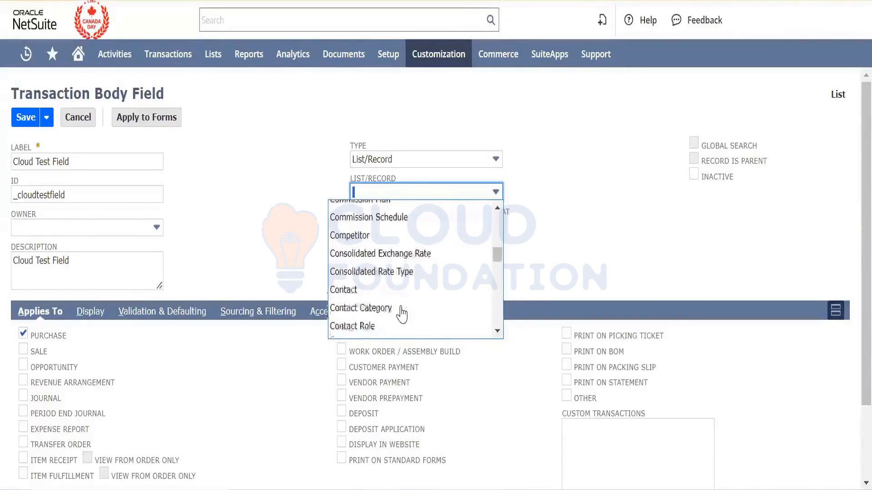
click(549, 265)
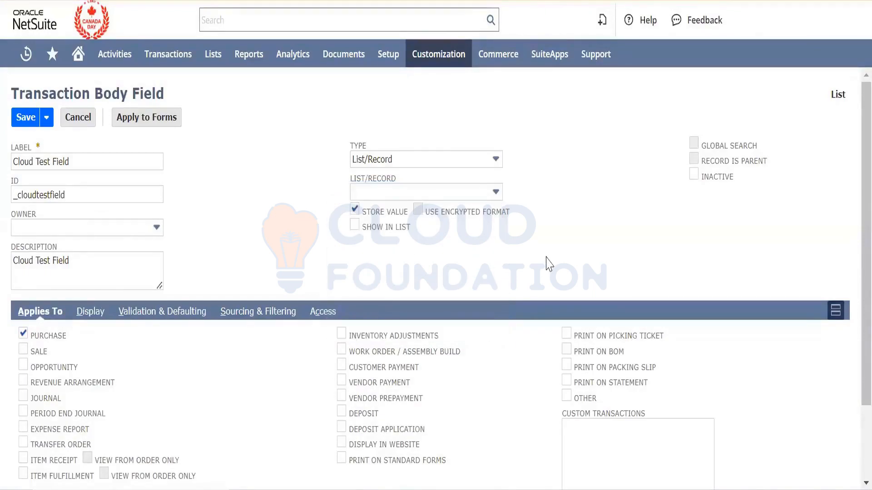
mouse_move(448, 57)
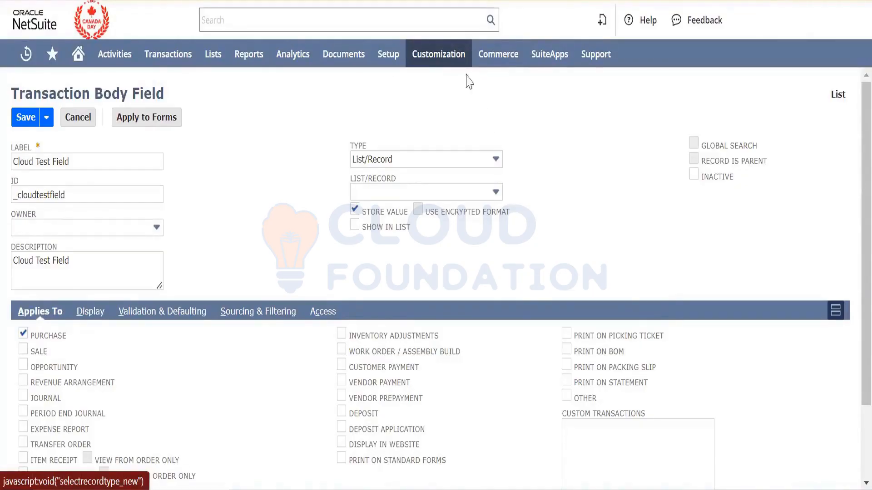
mouse_move(473, 112)
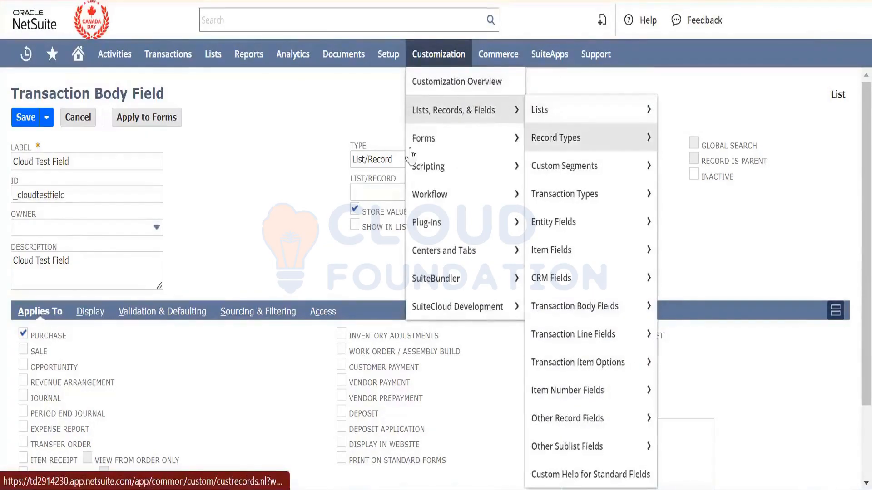
right_click(516, 194)
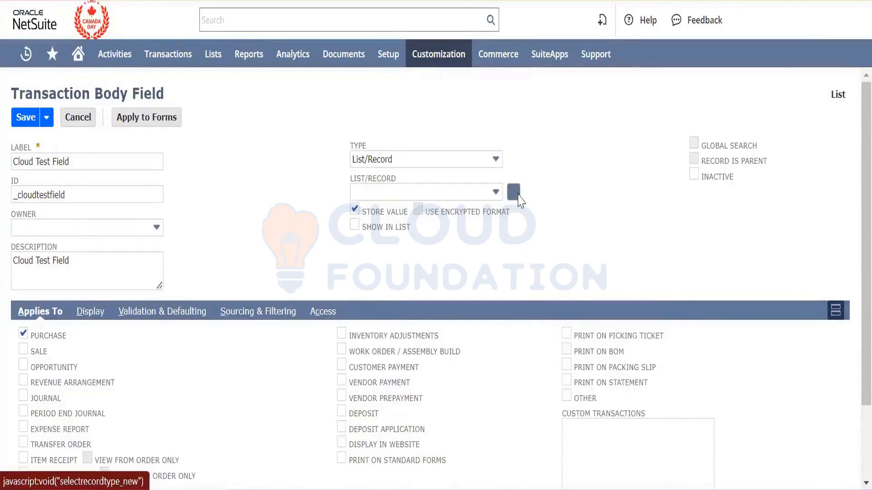
click(536, 214)
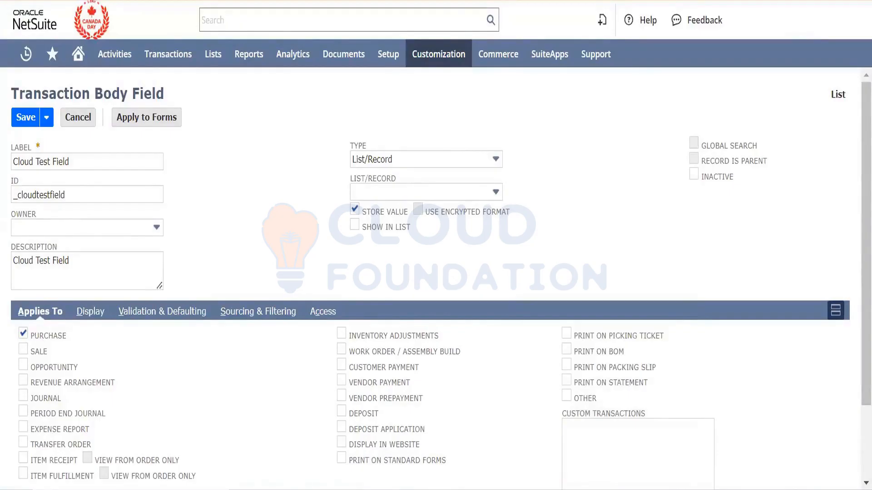
Step: Start a new custom list for the field, using "Cloud test List" as both its name and description
click(513, 192)
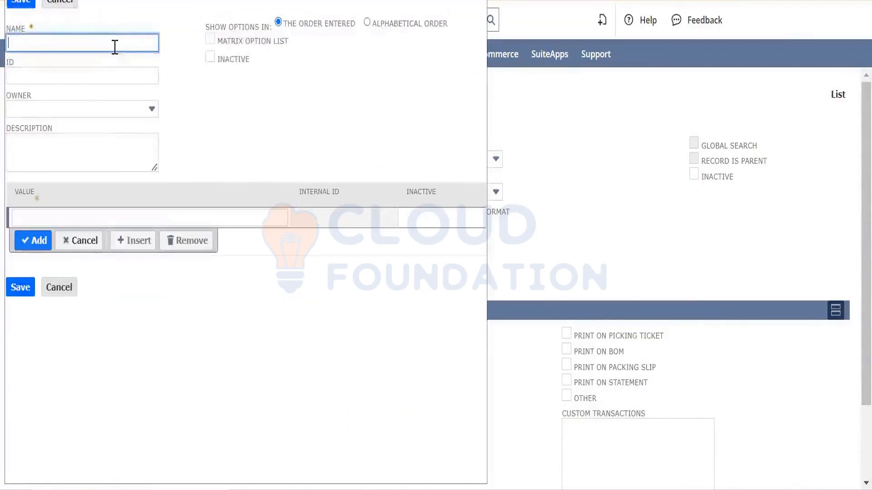
text(Cloud te)
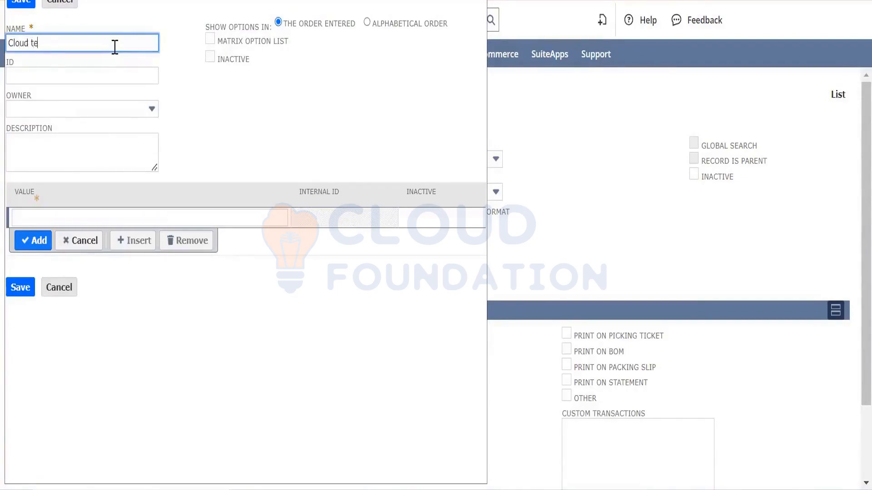
text(st List)
key(ctrl+a)
key(ctrl+c)
key(Tab)
key(Tab)
key(Tab)
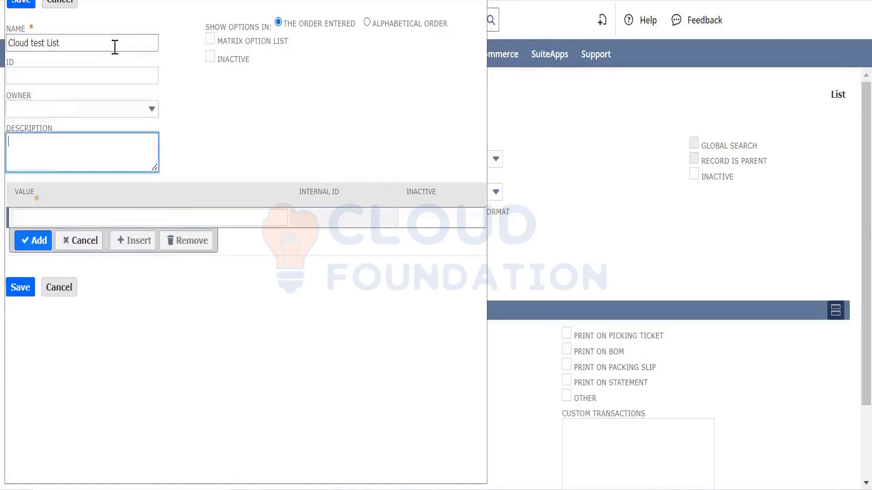
key(ctrl+v)
Step: Add the values Kgs, Gms and Mgms to the new custom list and save the list
click(109, 216)
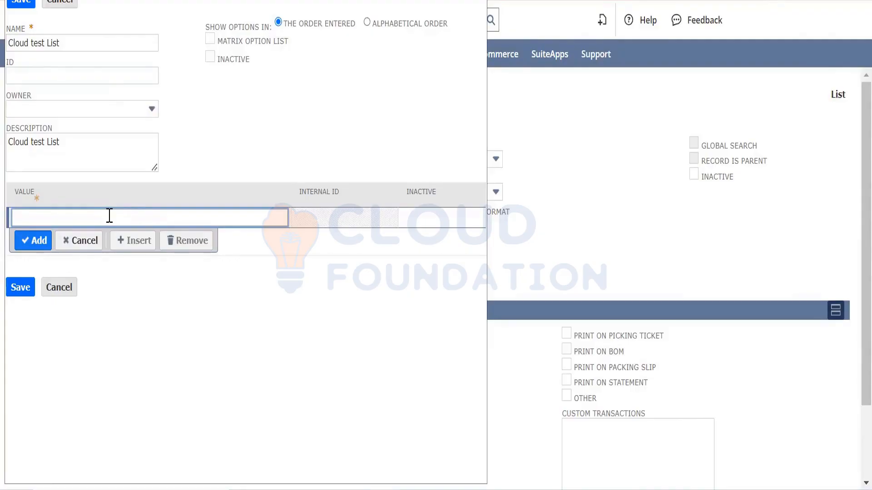
text(Kgs)
click(31, 246)
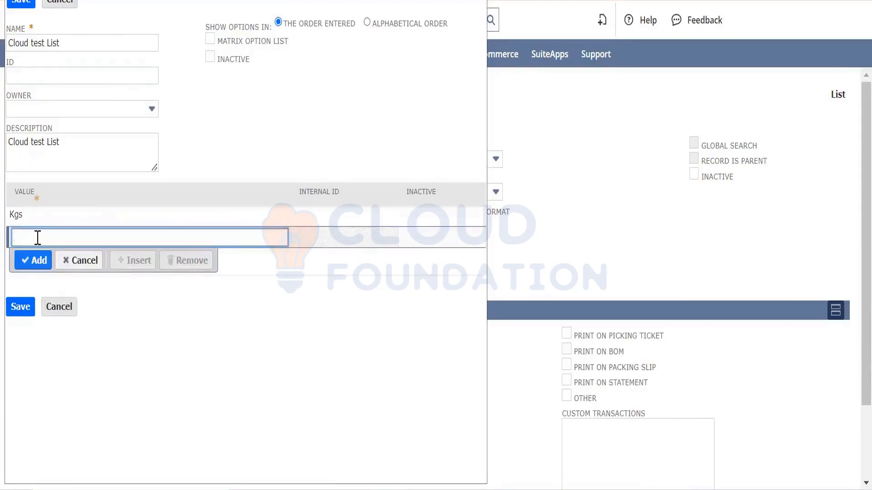
text(Gms)
click(35, 263)
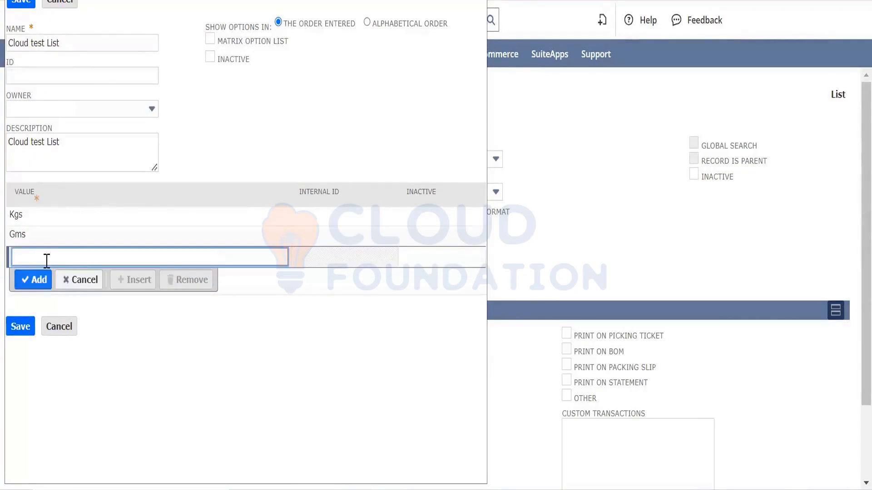
text(Mgms)
click(27, 286)
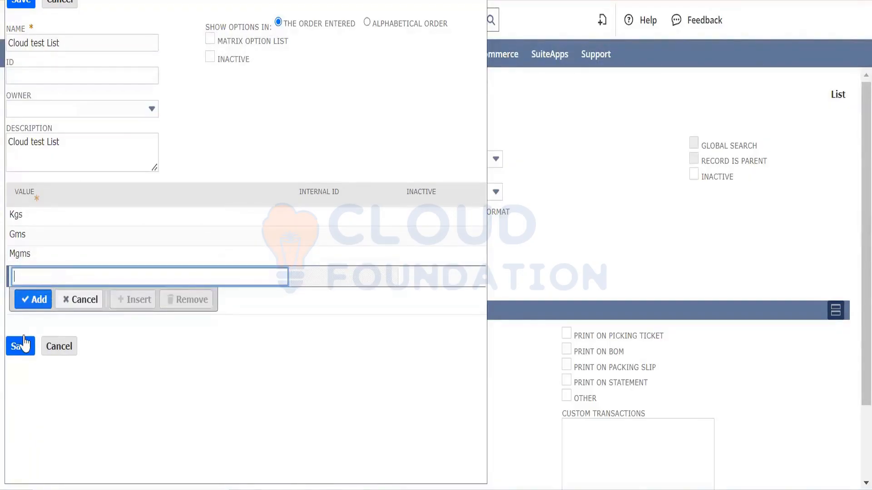
click(24, 340)
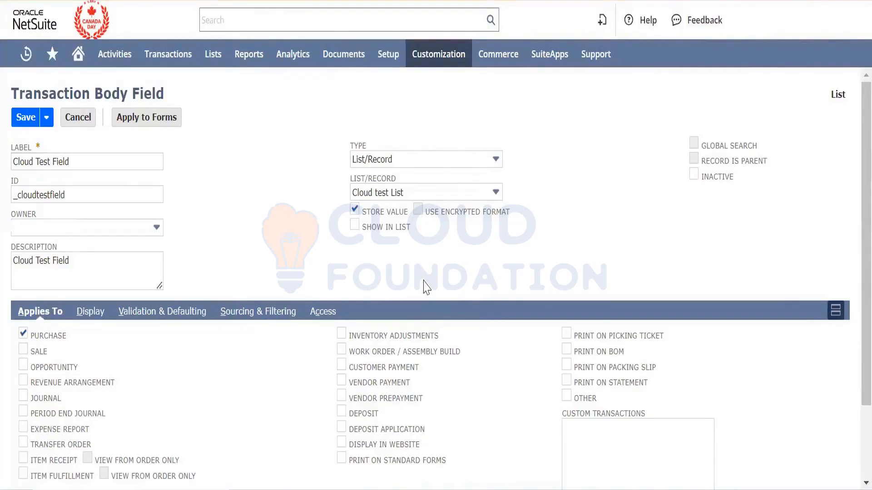
Step: Apply the body field to Sale, Opportunity, Journal and Customer Payment transactions as well
scroll(426, 287, down, 1)
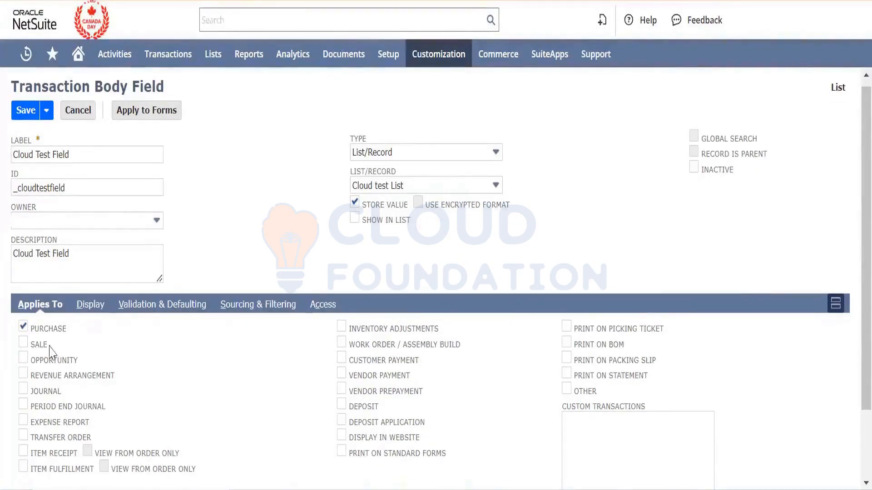
click(23, 344)
click(23, 358)
click(22, 389)
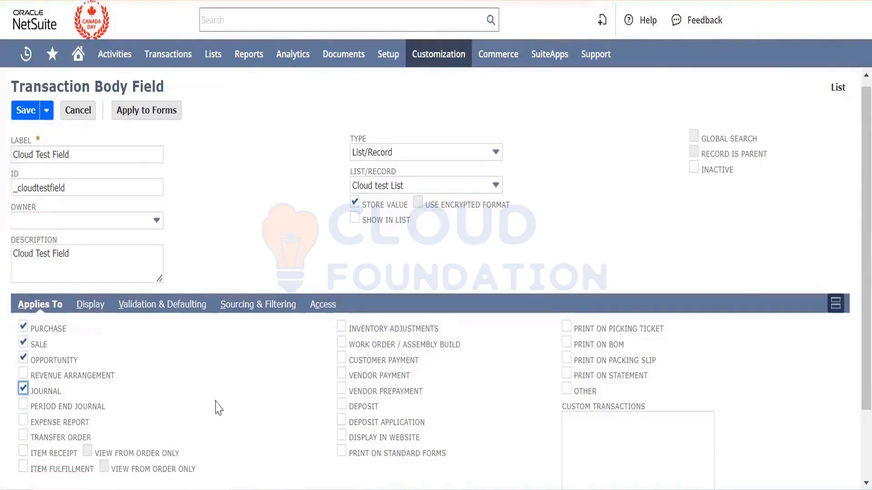
click(342, 360)
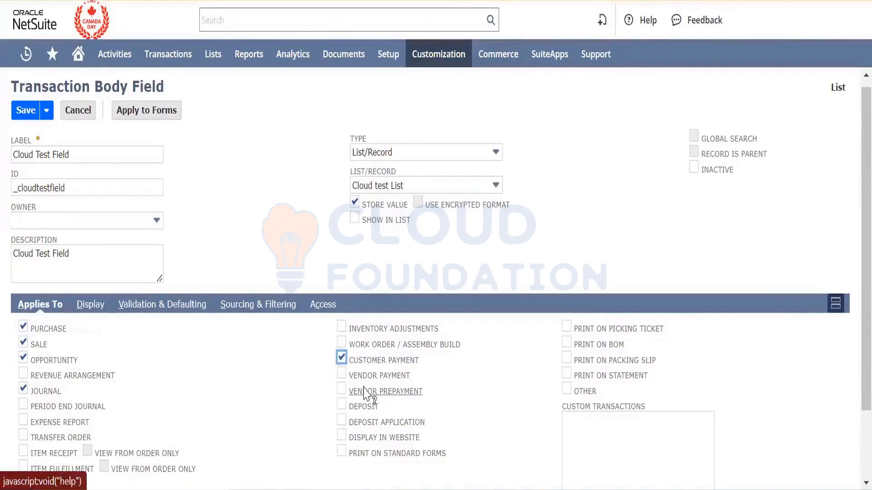
Step: Examine the body field's display placement and subtab options, its validation and default settings, and its sourcing and filtering settings
scroll(365, 395, down, 2)
scroll(366, 393, up, 2)
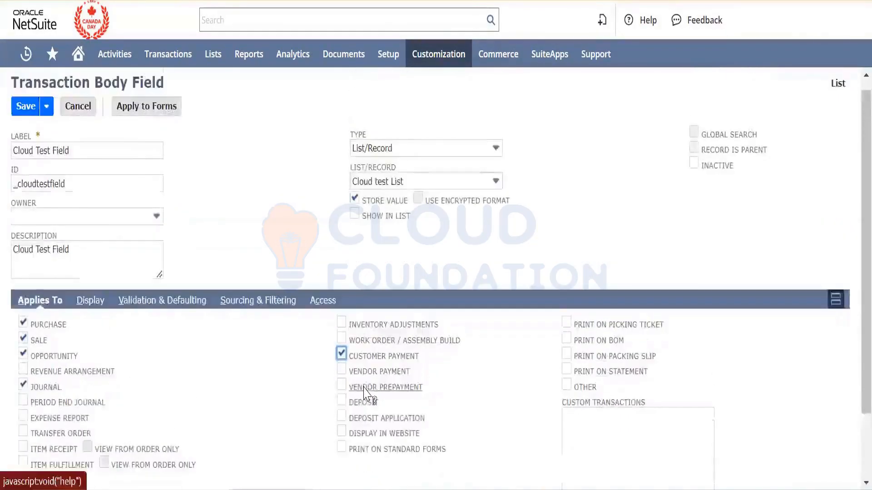
click(91, 301)
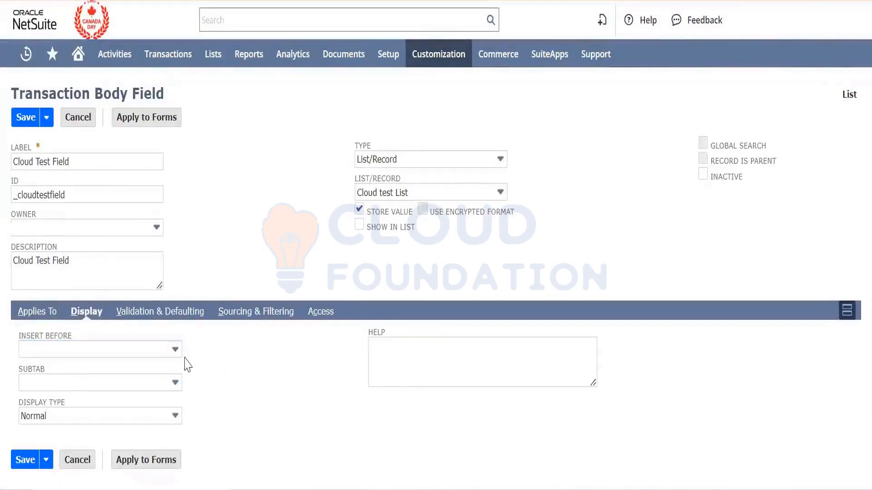
click(172, 355)
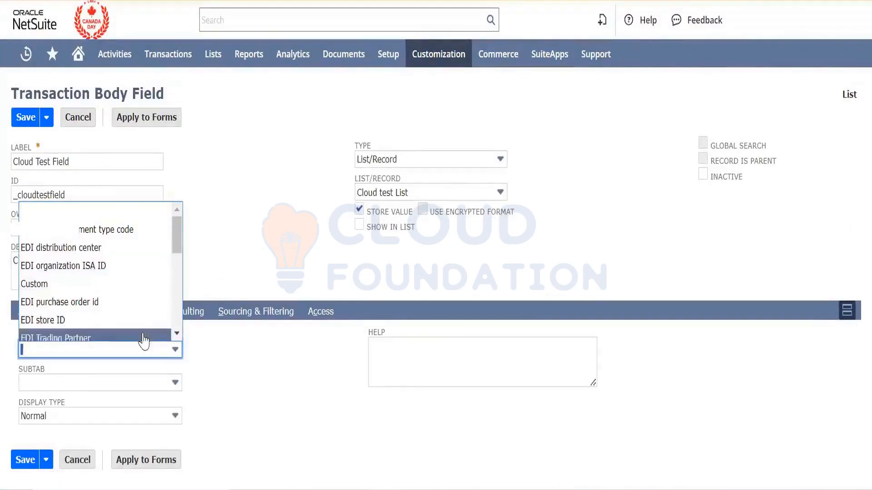
click(213, 373)
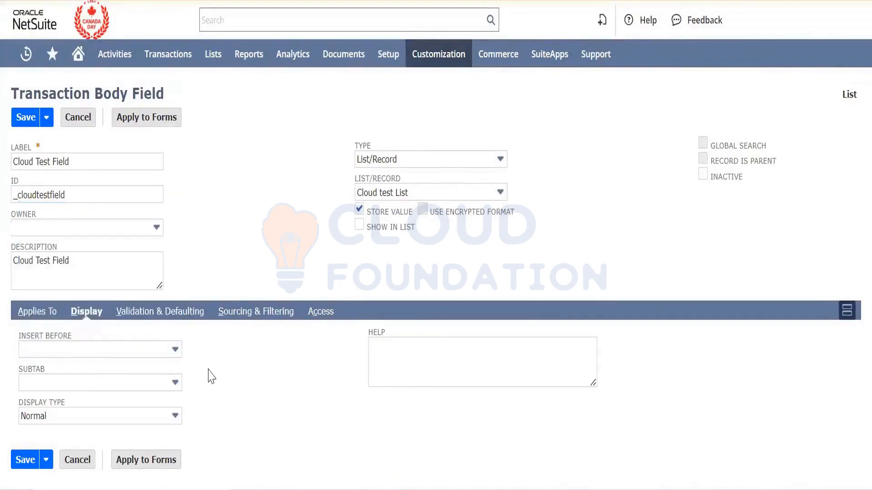
click(168, 393)
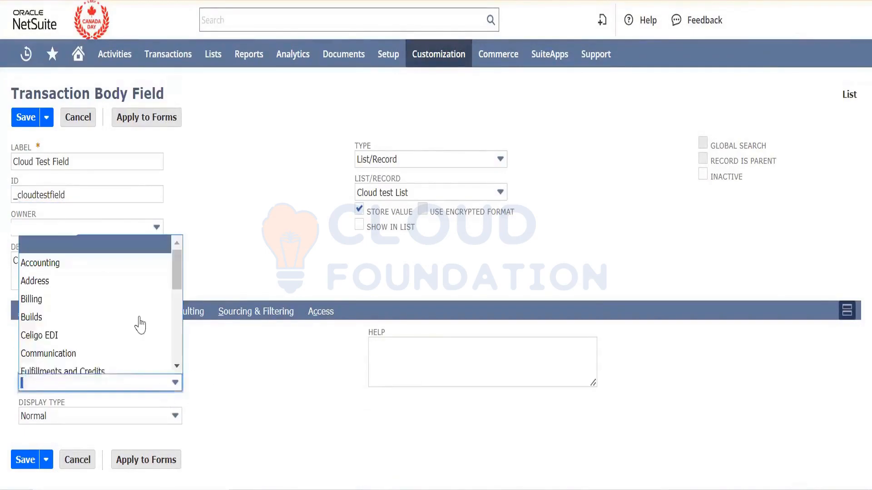
click(260, 427)
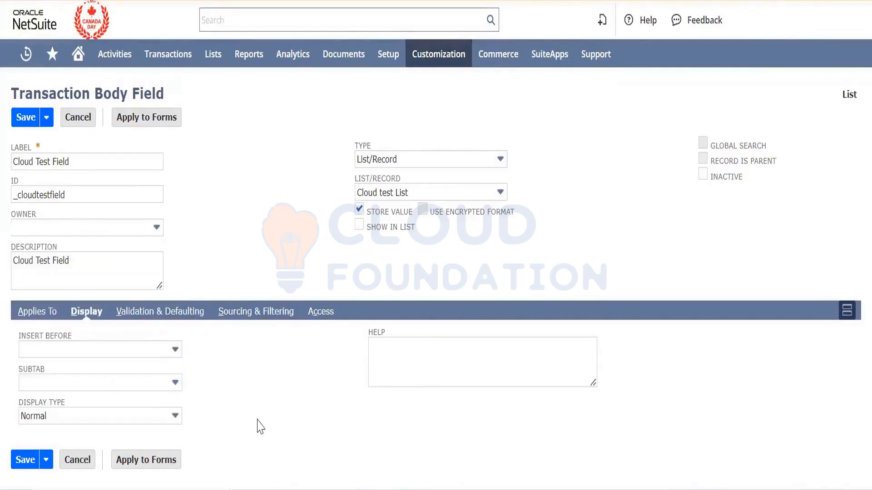
click(169, 318)
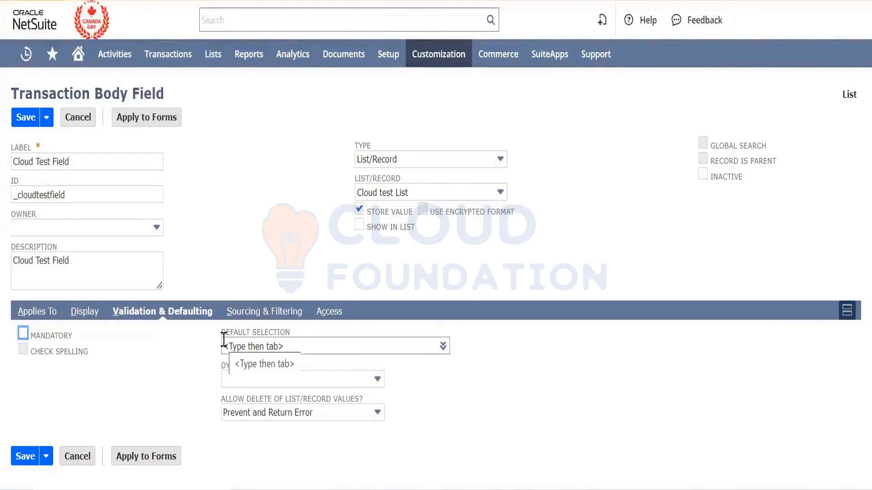
click(268, 311)
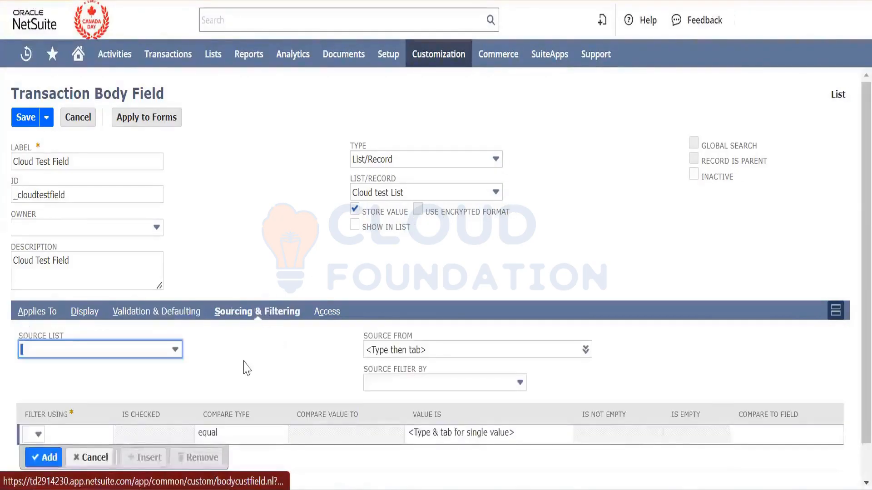
scroll(244, 366, down, 1)
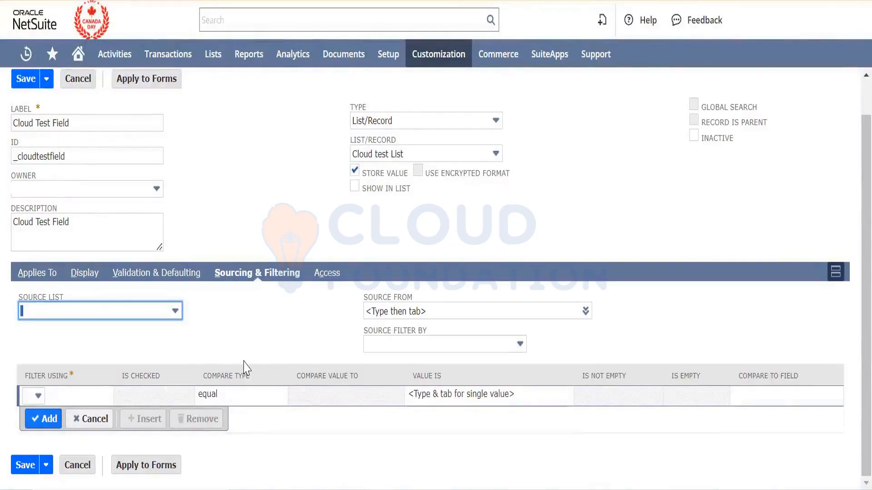
Step: Recheck the transaction types the body field applies to and save the field
click(40, 274)
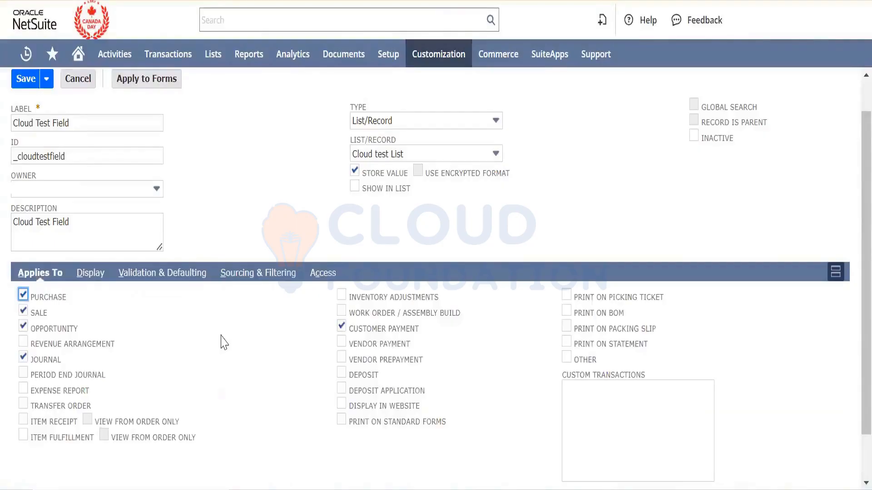
scroll(224, 343, down, 1)
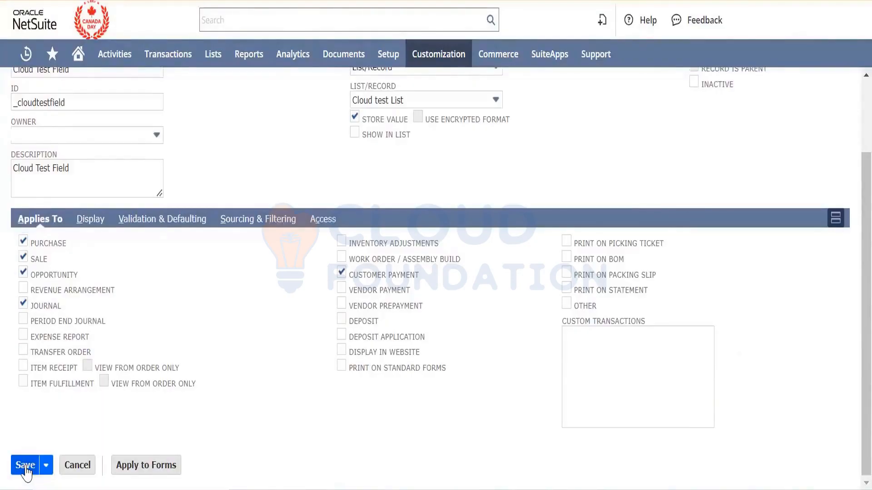
click(25, 466)
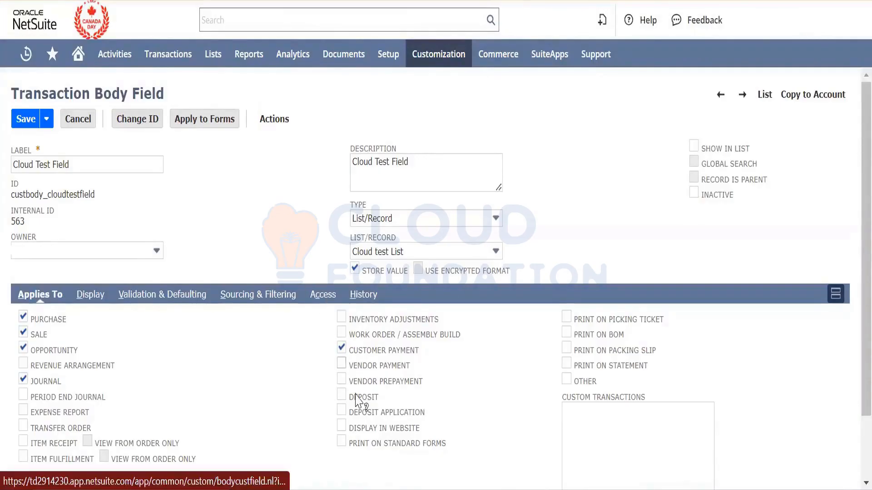
Step: Open the list of forms to which the Cloud Test Field can be applied
scroll(309, 312, down, 1)
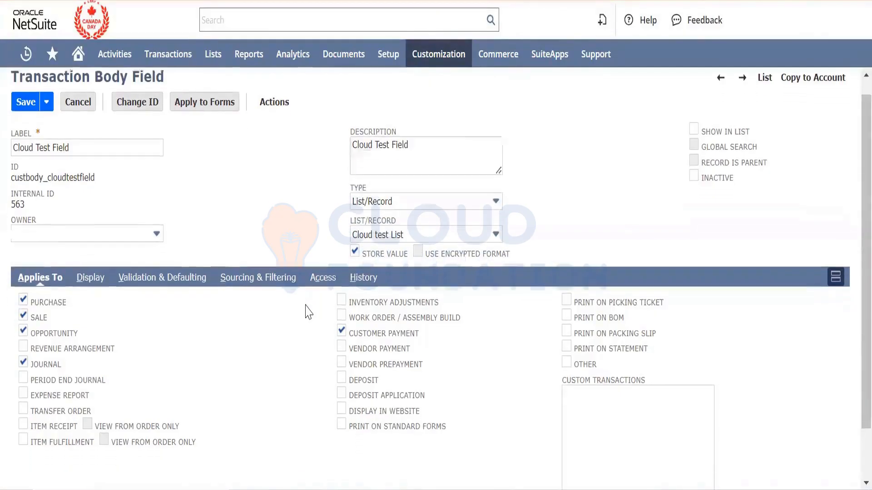
scroll(306, 311, down, 1)
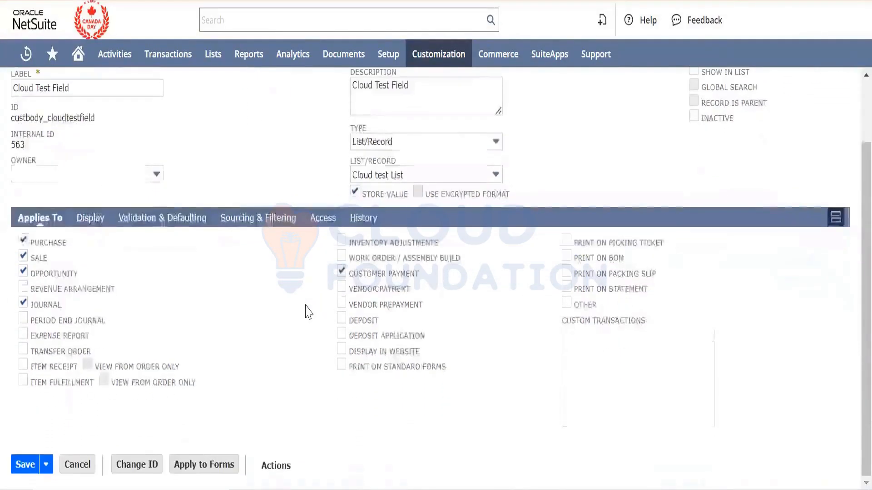
click(202, 467)
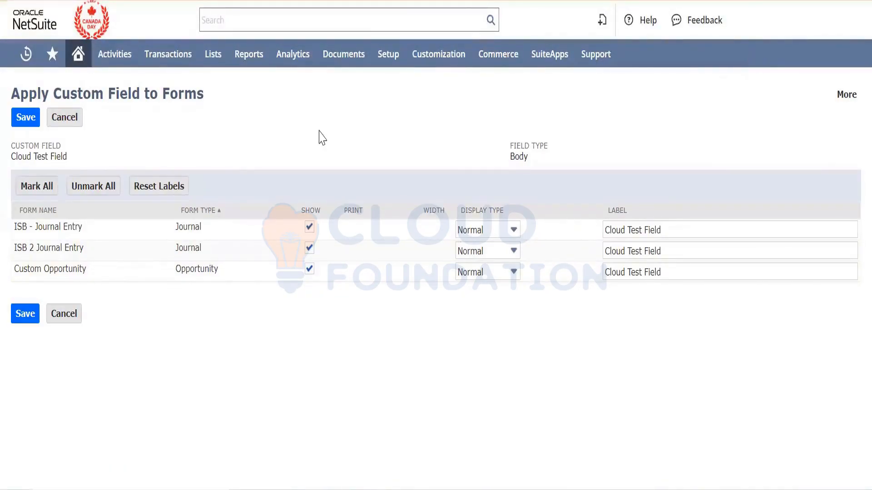
Step: Start a new purchase order and open its standard form for customization
mouse_move(178, 63)
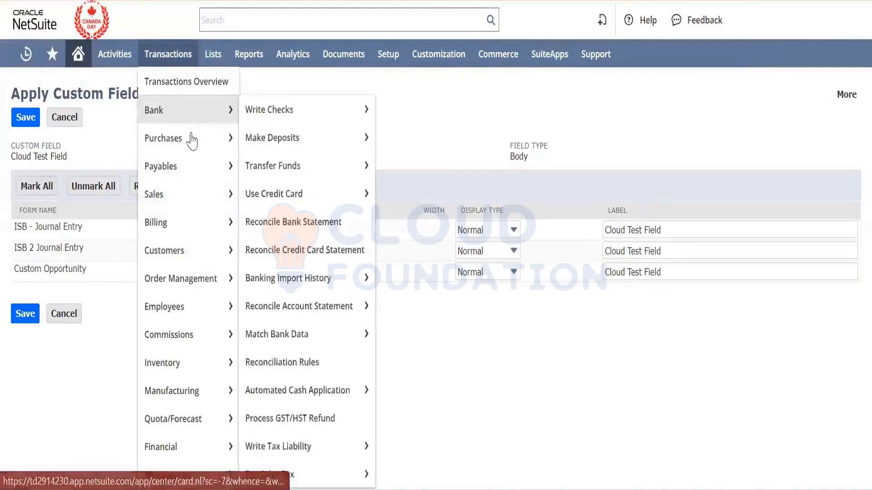
mouse_move(188, 132)
click(275, 133)
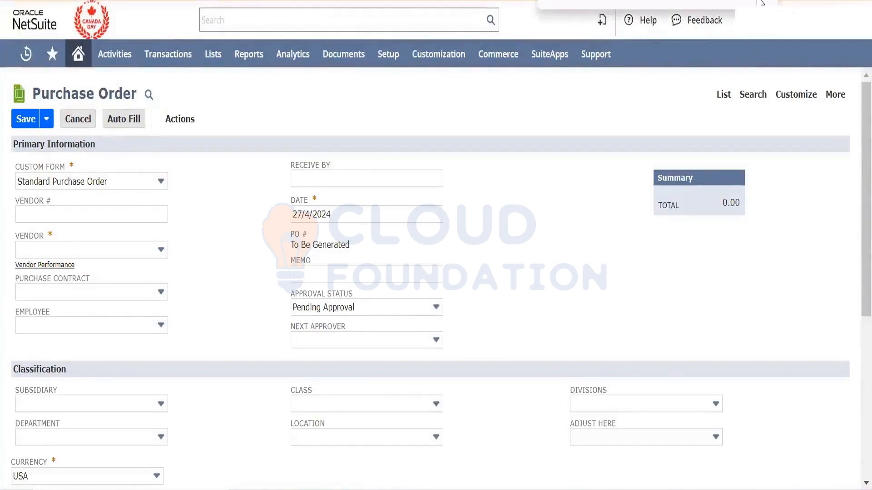
mouse_move(790, 95)
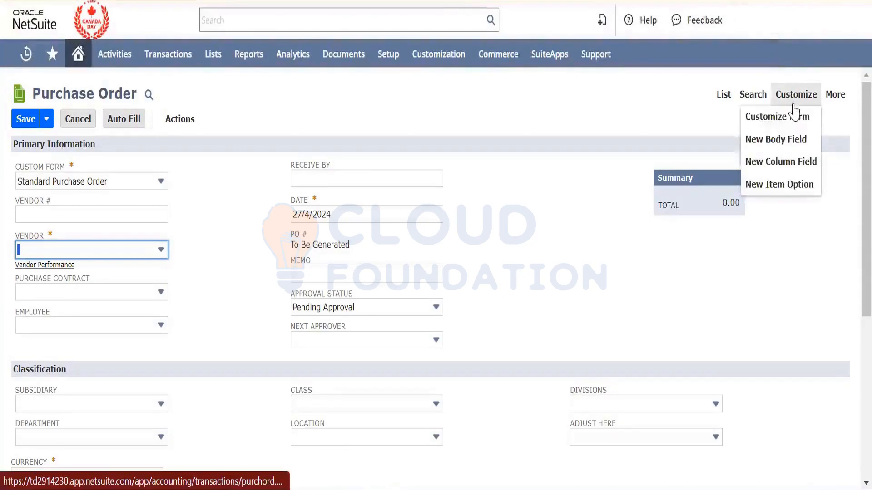
click(794, 110)
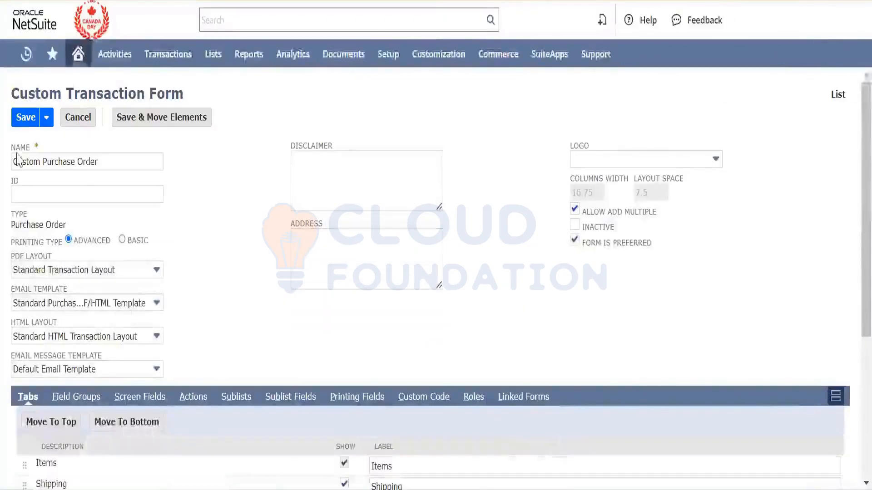
Step: Name the custom transaction form Cloud Purchase Order
double_click(21, 161)
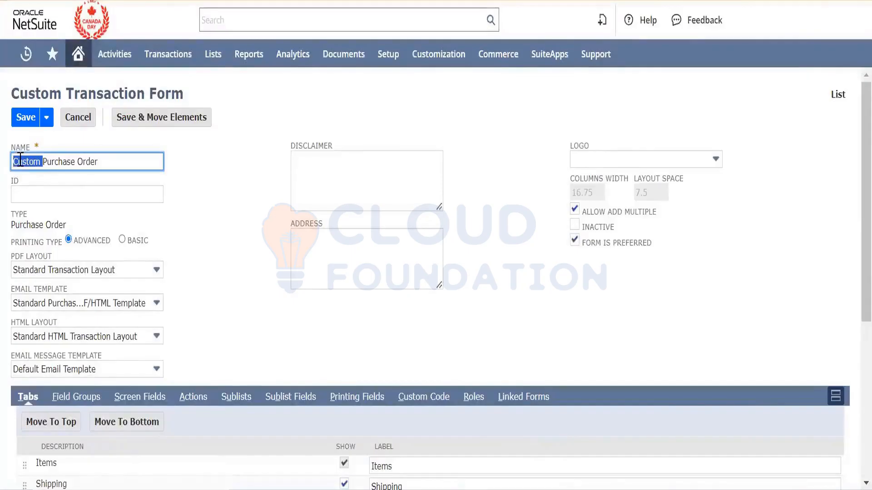
text(Cloud)
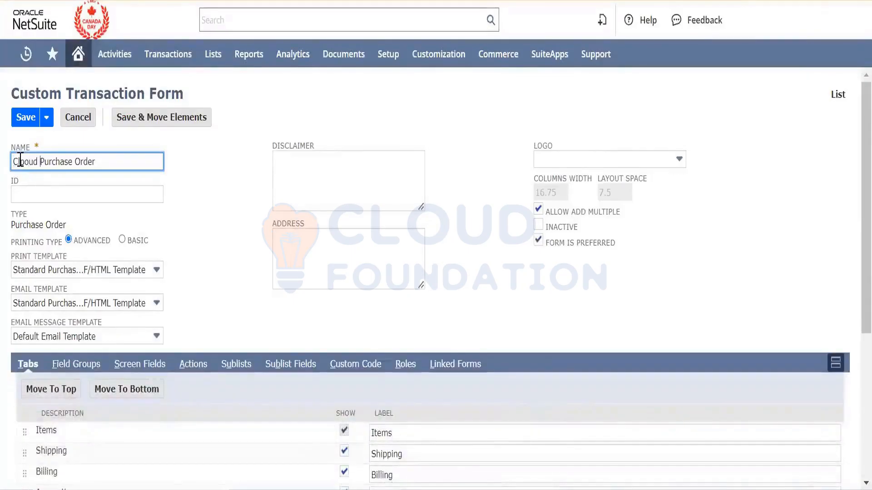
click(209, 227)
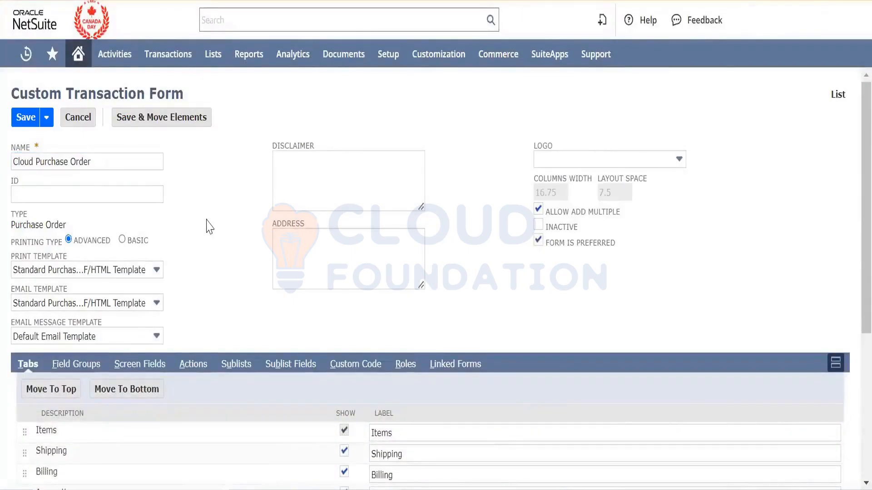
Step: Open a blank purchase order separately for comparison with the custom form's subtab list
scroll(209, 226, down, 2)
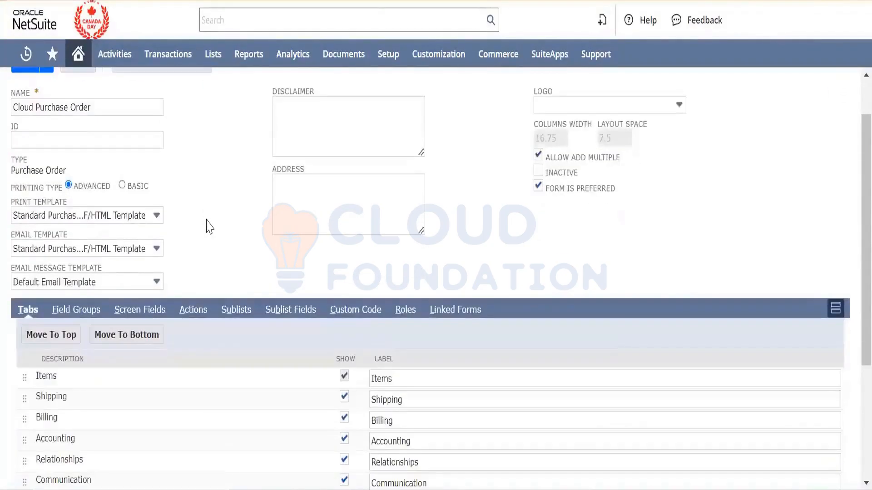
scroll(209, 226, down, 1)
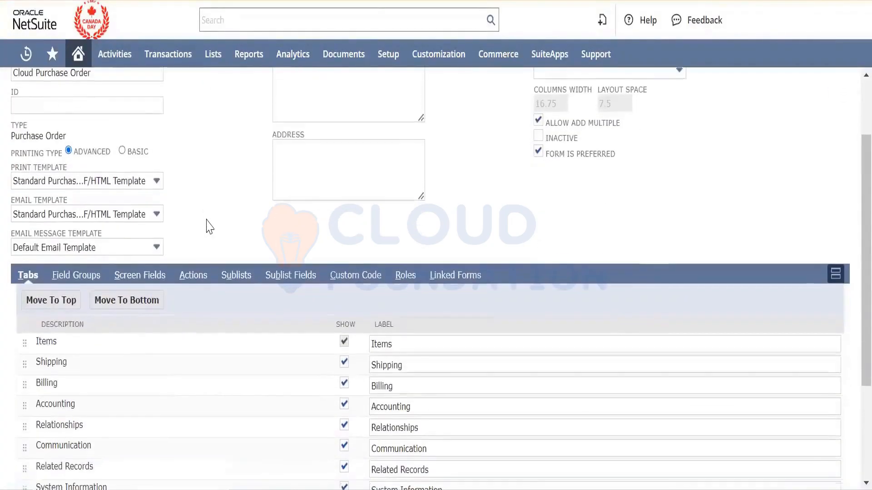
mouse_move(178, 59)
mouse_move(190, 117)
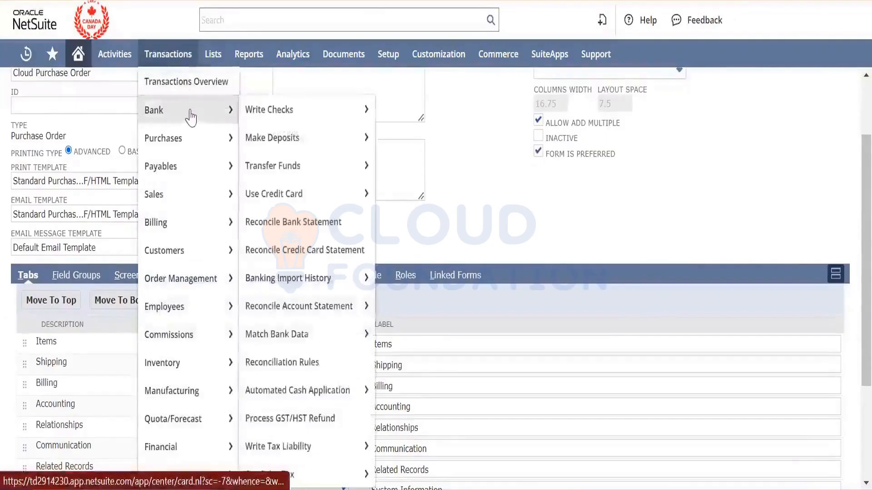
mouse_move(179, 141)
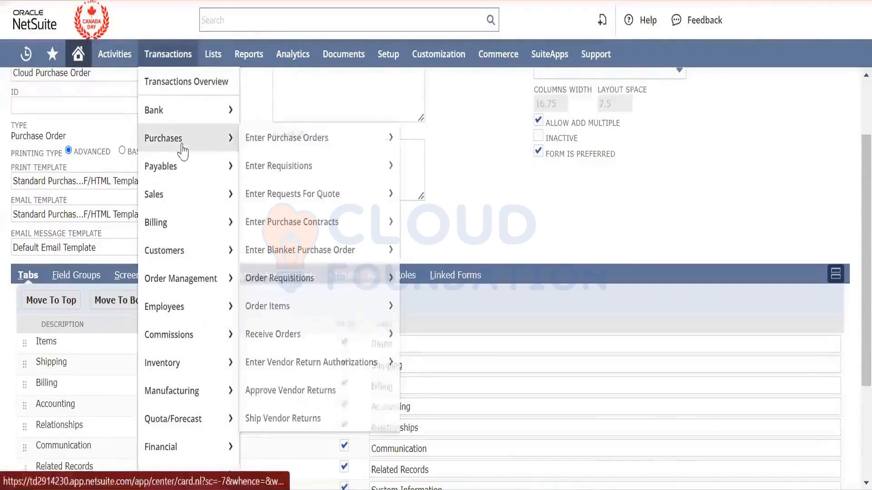
right_click(295, 132)
click(325, 154)
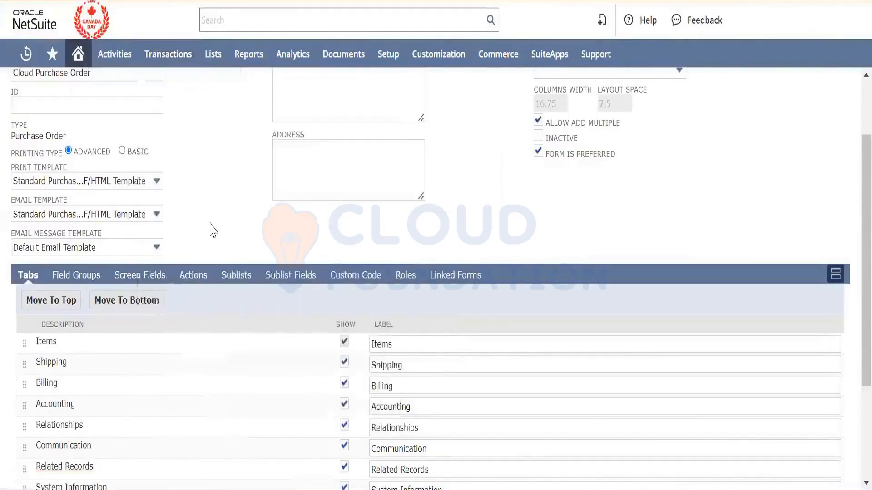
Step: Examine the Billing, Relationships and Communication subtabs of the blank purchase order
scroll(210, 229, down, 3)
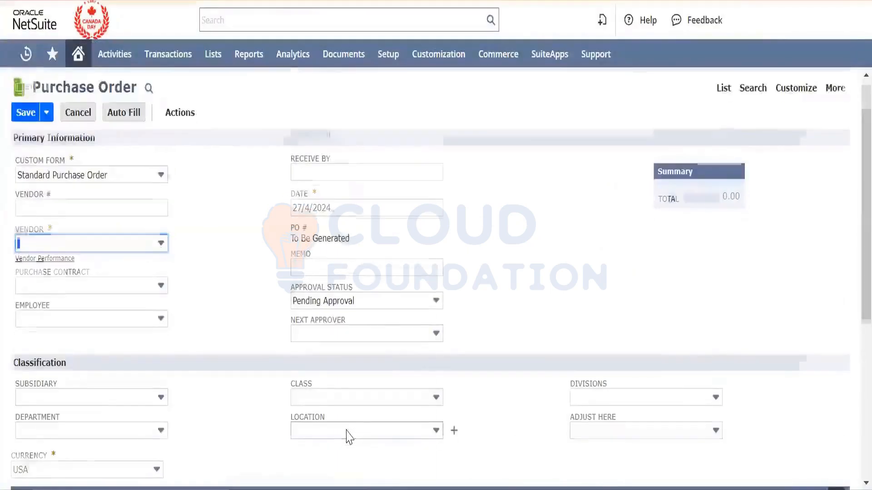
scroll(350, 437, down, 5)
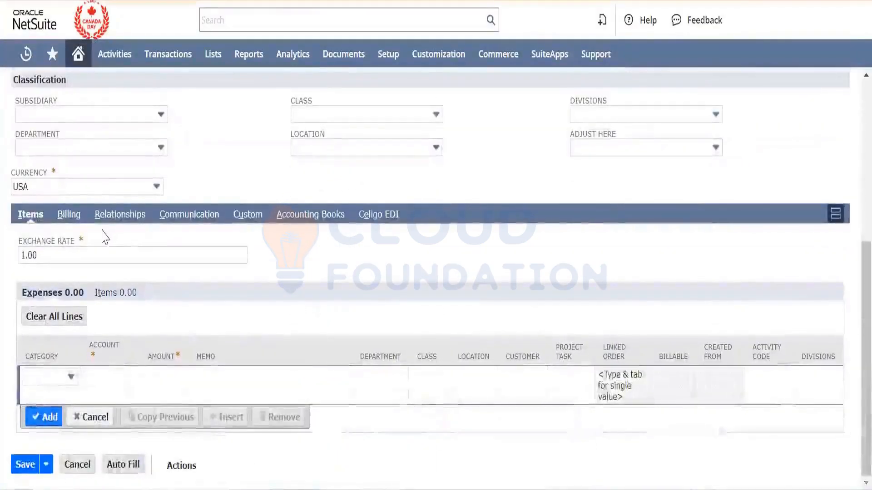
click(72, 220)
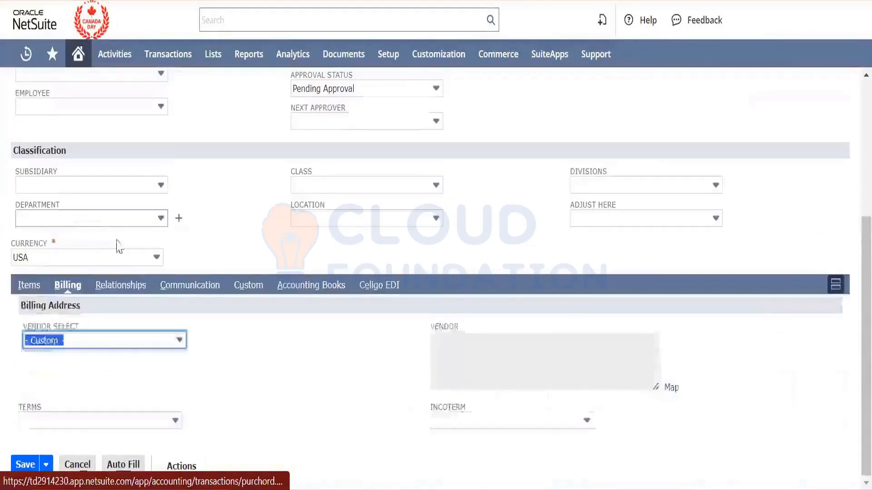
click(135, 293)
click(190, 295)
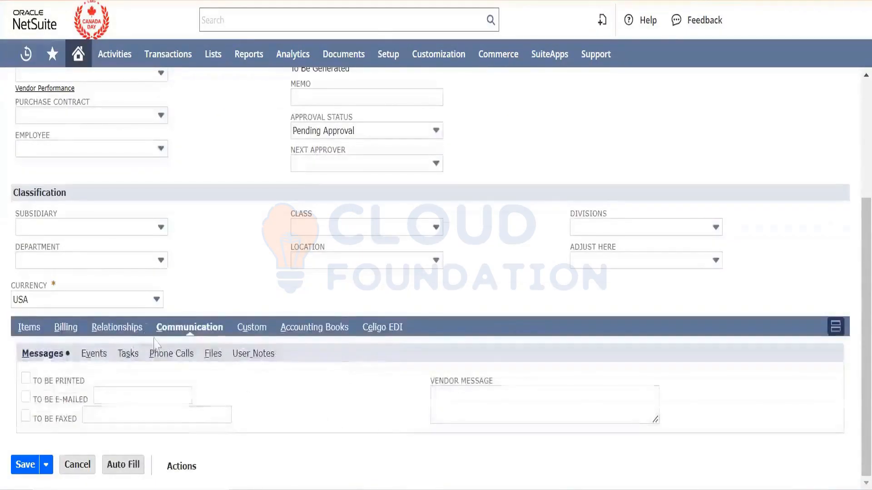
click(136, 328)
Step: Hide the Relationships subtab on the Cloud Purchase Order form
scroll(196, 368, down, 1)
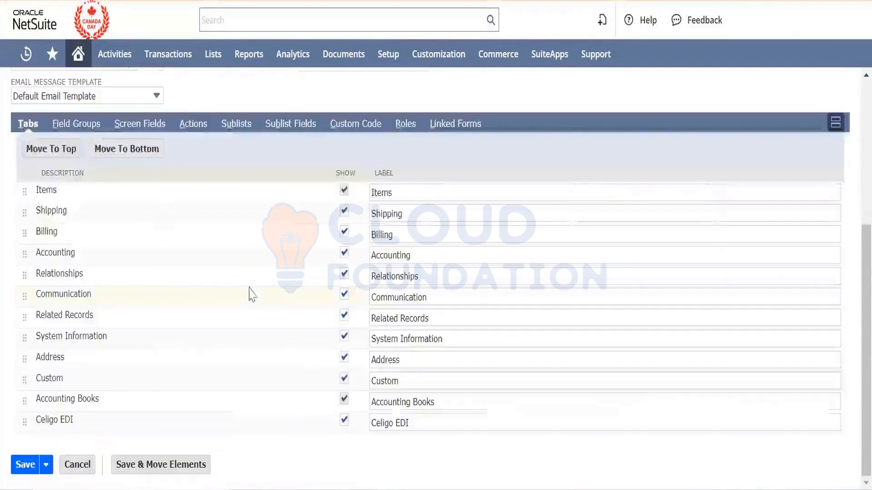
click(344, 274)
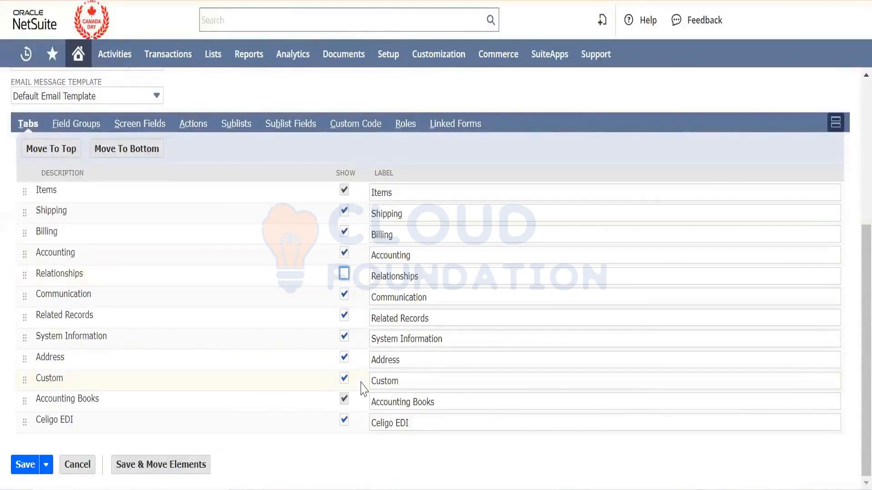
Step: Compare the custom form's Main, Shipping and Billing field groups with the sections of the blank purchase order
click(82, 123)
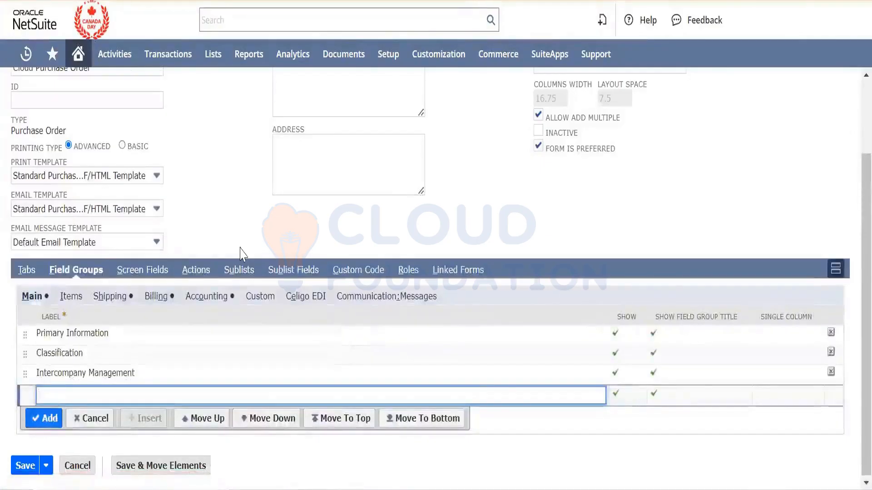
scroll(241, 248, up, 1)
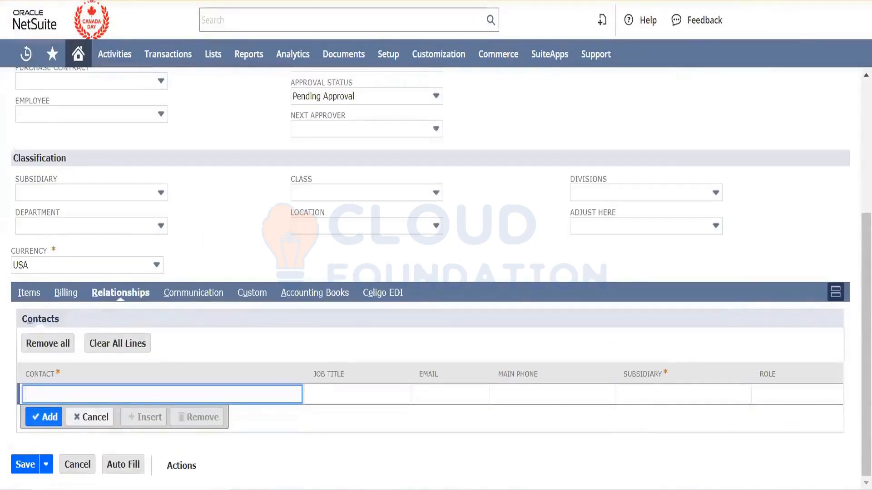
scroll(227, 219, up, 4)
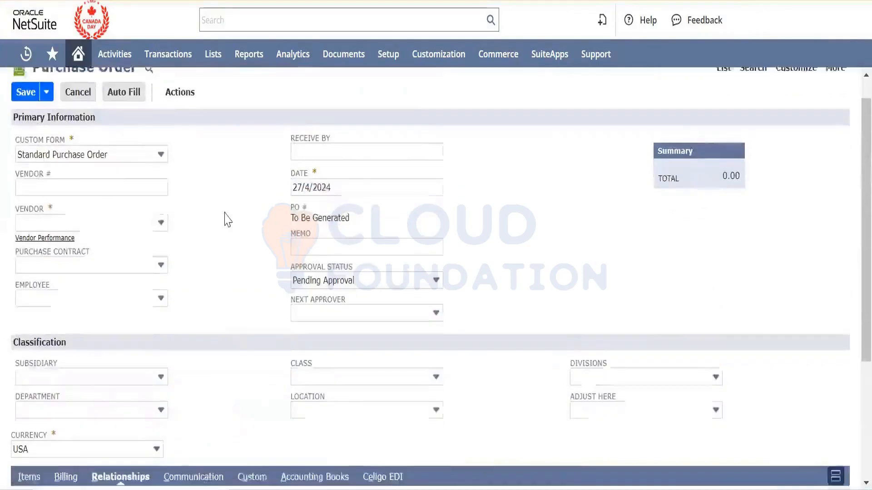
scroll(156, 163, down, 1)
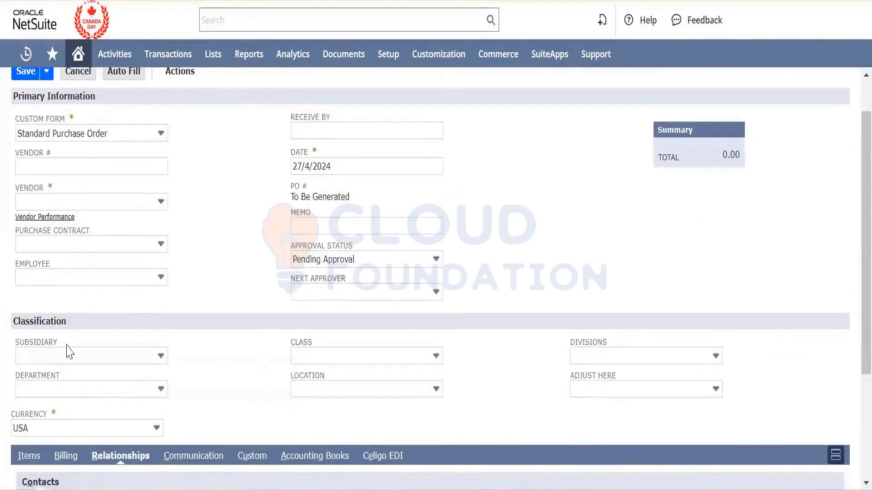
scroll(69, 343, down, 2)
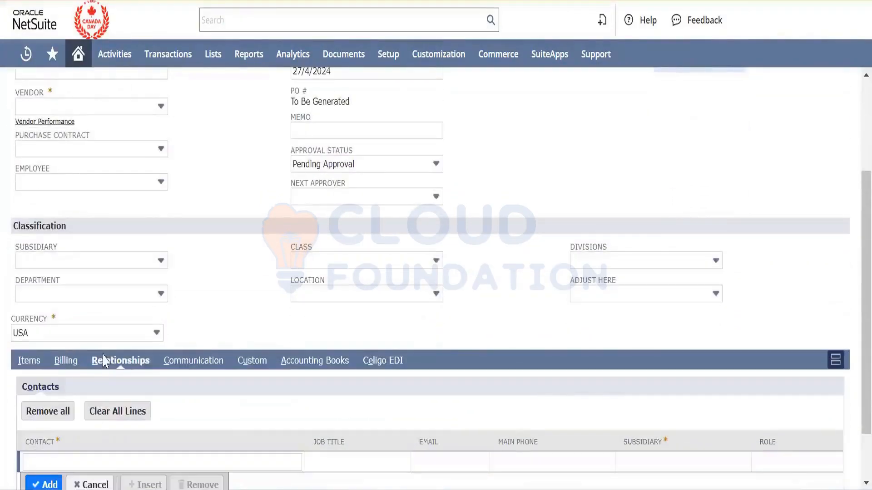
click(28, 363)
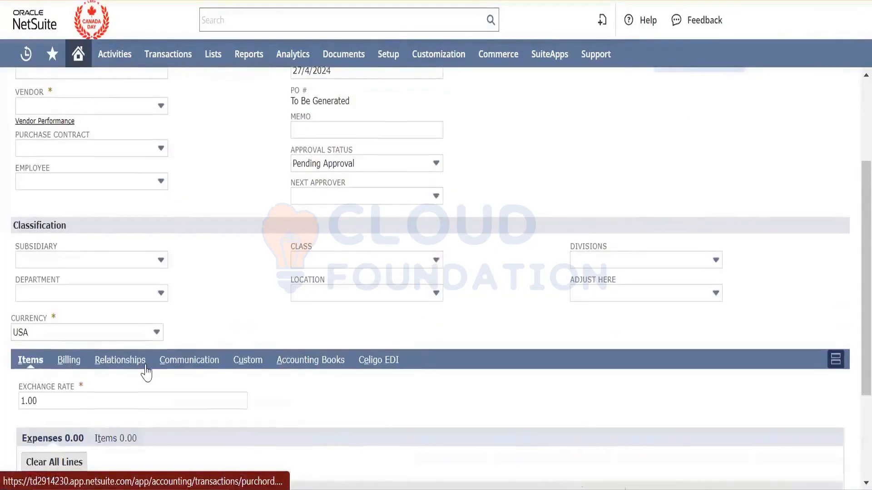
scroll(147, 373, down, 2)
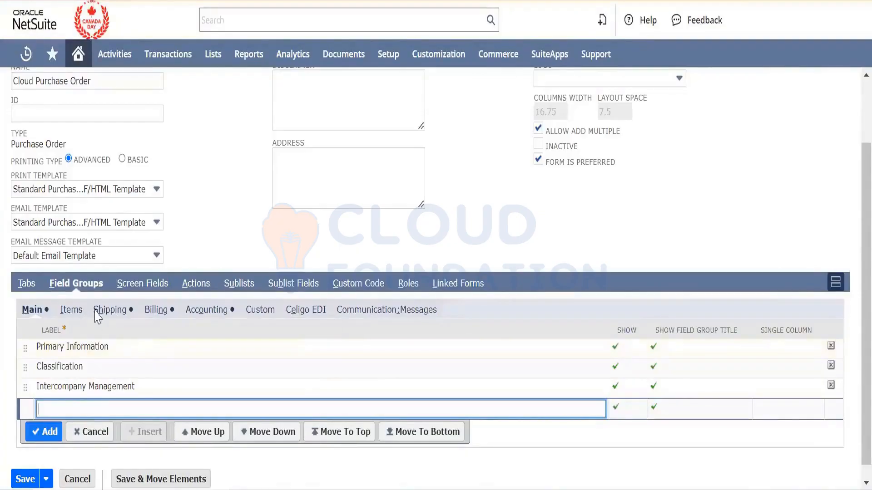
click(101, 311)
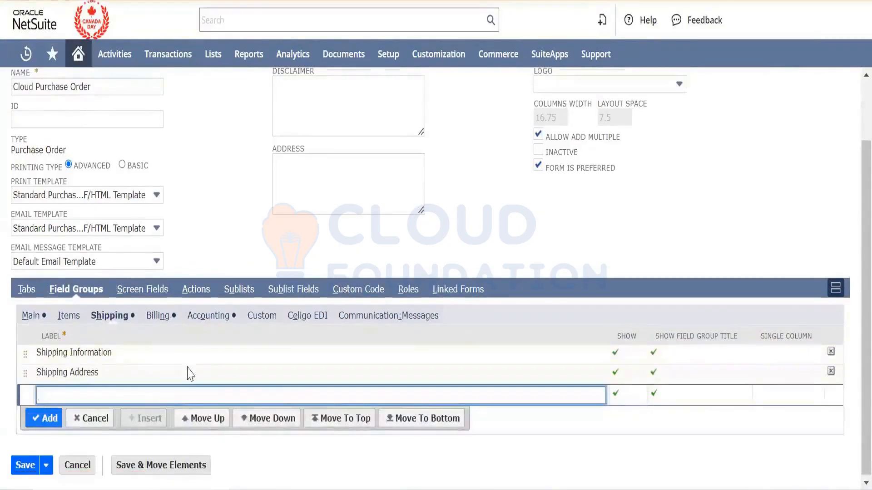
click(159, 316)
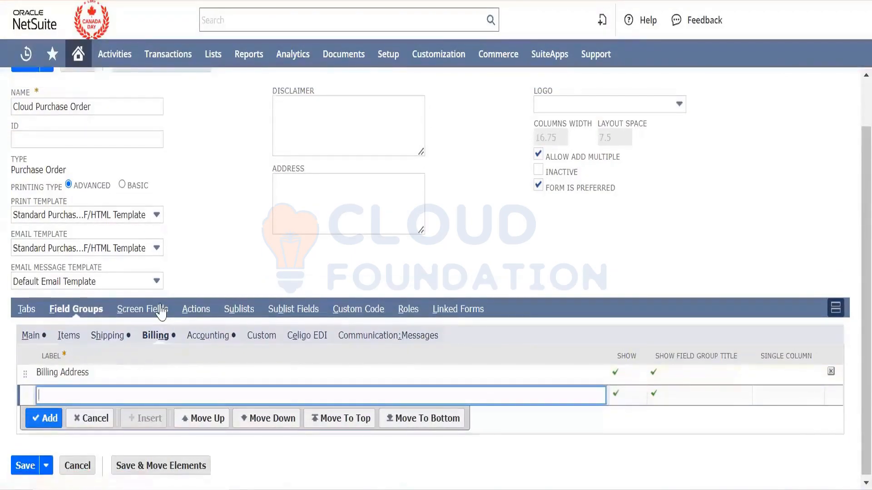
Step: Examine the custom form's main screen fields and their display settings against the blank purchase order
click(160, 312)
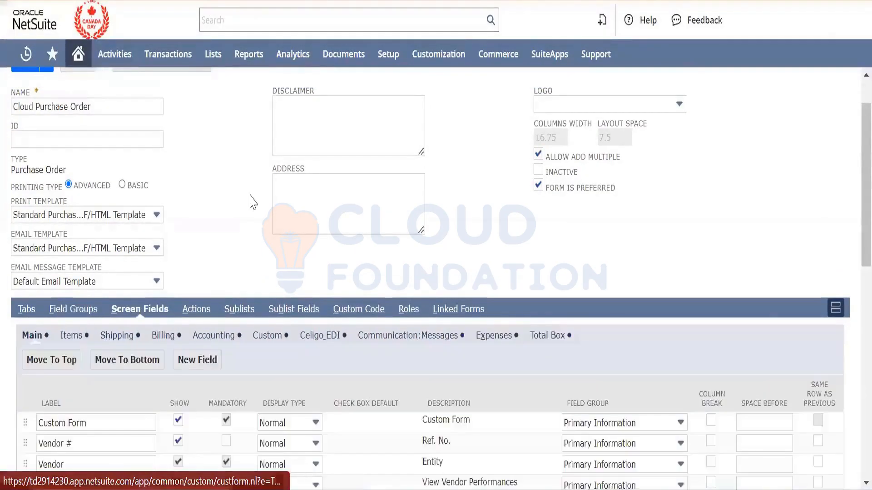
scroll(251, 200, down, 3)
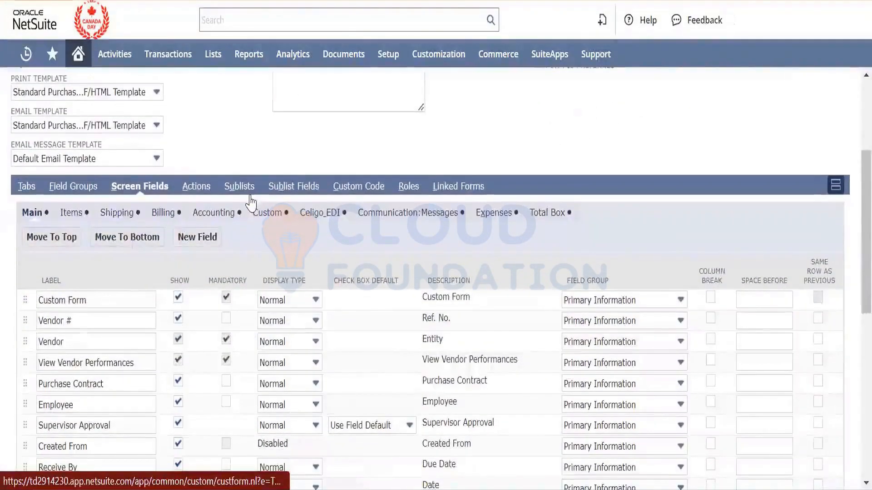
scroll(58, 230, down, 3)
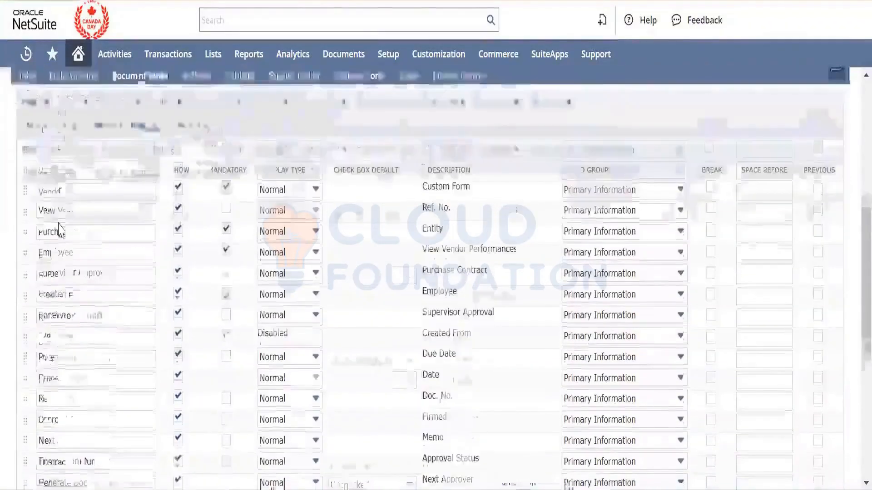
scroll(61, 229, up, 3)
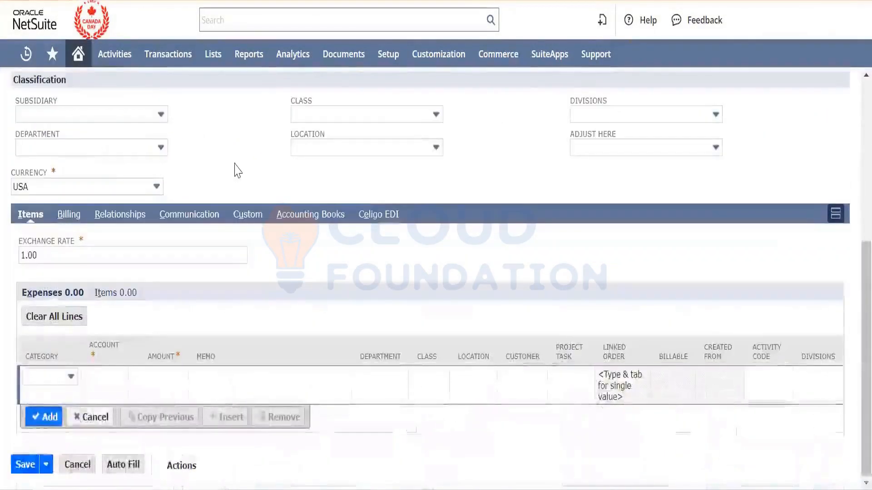
right_click(237, 170)
scroll(132, 211, up, 6)
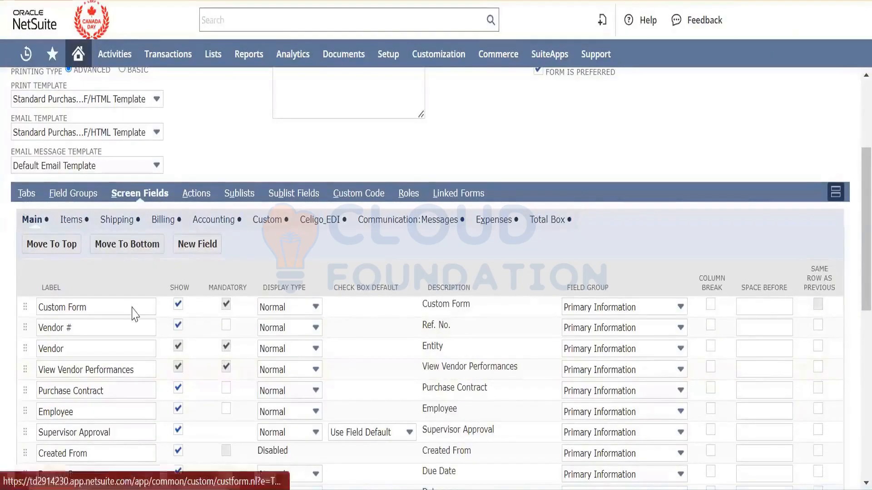
Step: Review the custom form's subtab list and main screen fields against the layout of the blank purchase order
click(26, 194)
scroll(113, 328, down, 1)
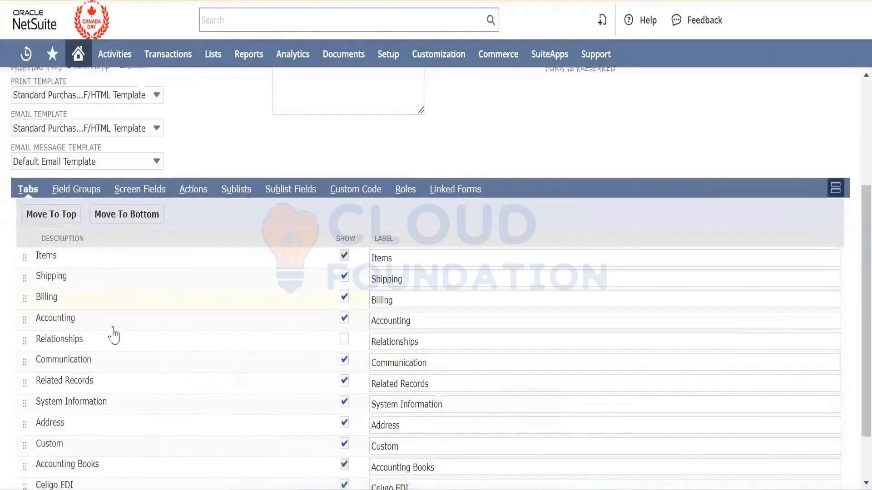
scroll(113, 335, down, 2)
scroll(113, 333, up, 4)
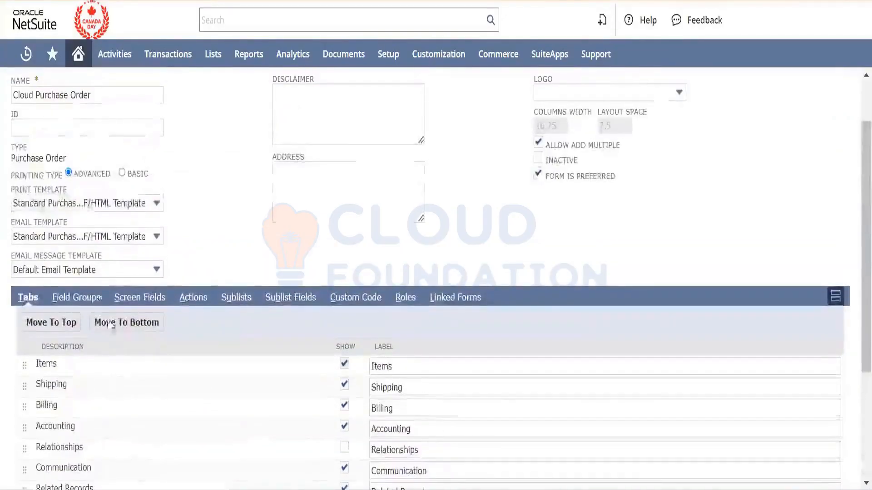
scroll(105, 300, down, 3)
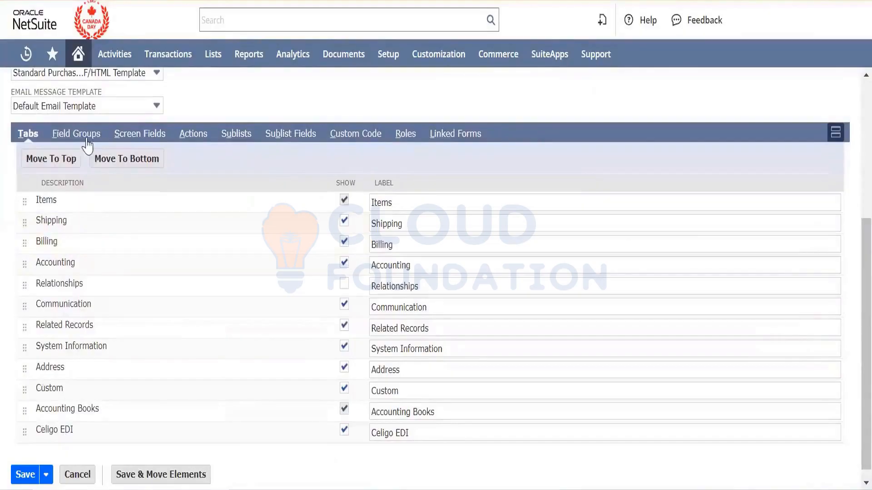
click(141, 137)
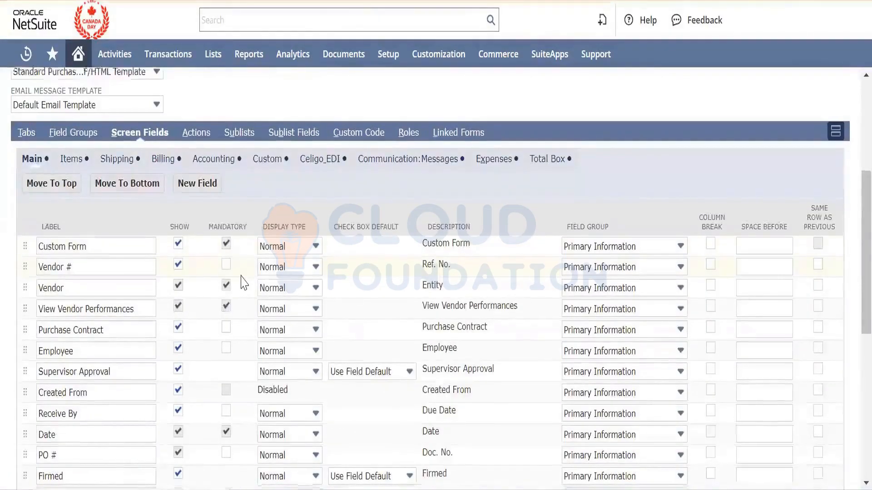
scroll(244, 282, down, 2)
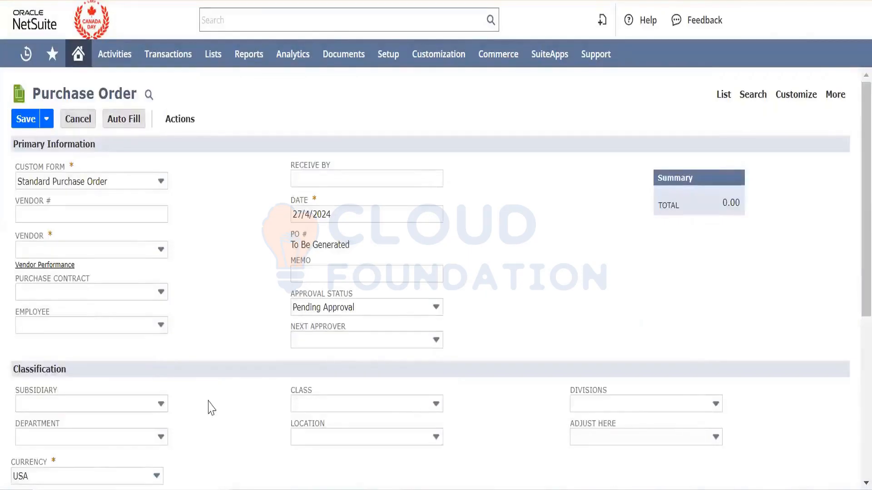
scroll(210, 408, down, 1)
scroll(210, 407, down, 1)
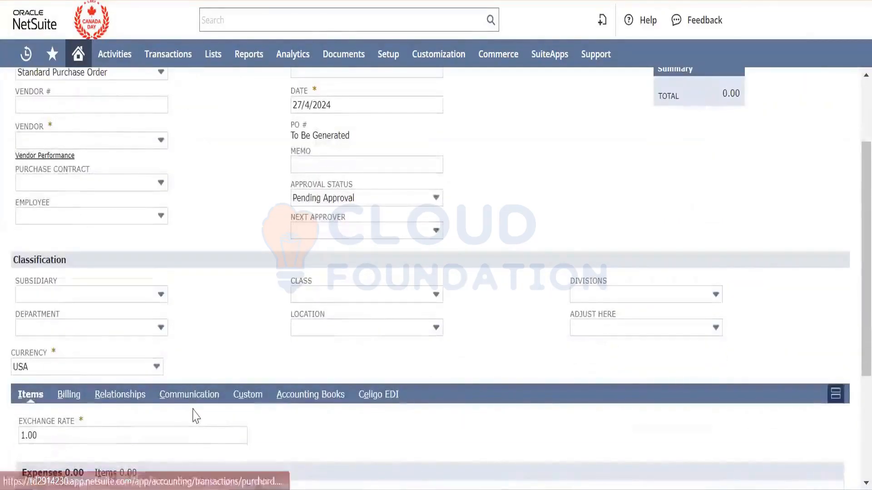
scroll(194, 420, up, 1)
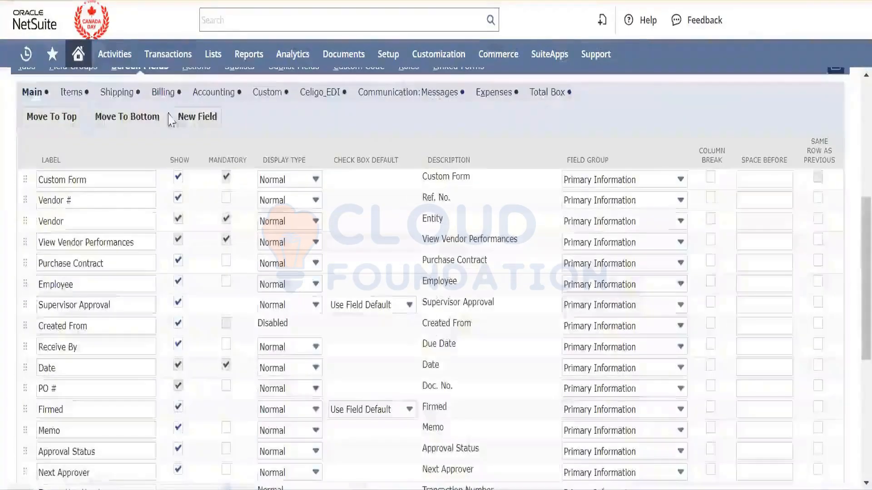
Step: Examine the screen fields assigned to the Items, Shipping and Custom subtabs of the Cloud Purchase Order form
click(81, 95)
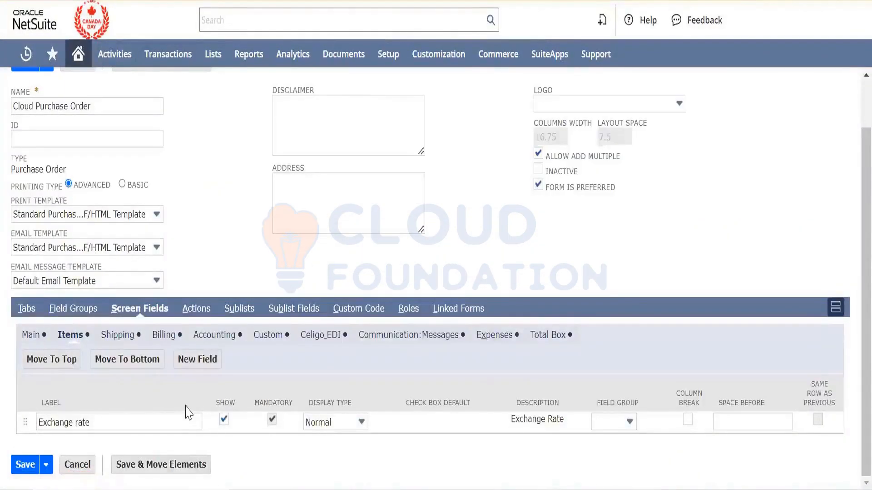
click(121, 336)
scroll(203, 414, down, 3)
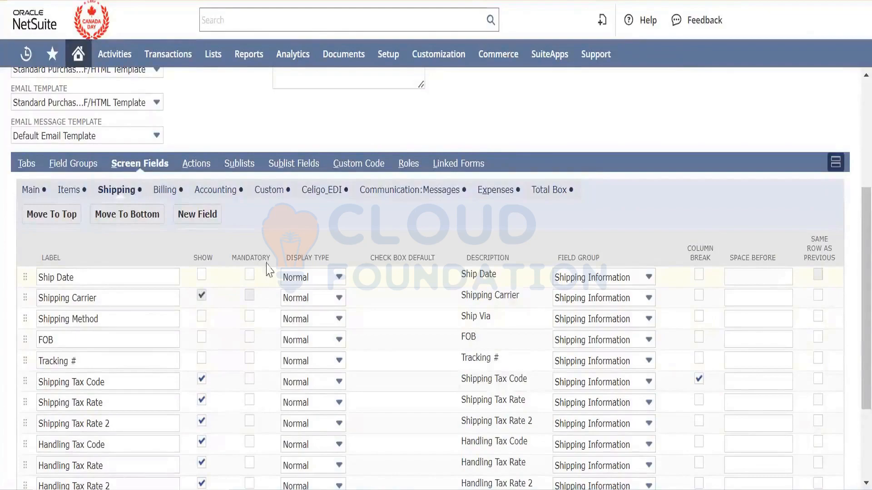
click(266, 191)
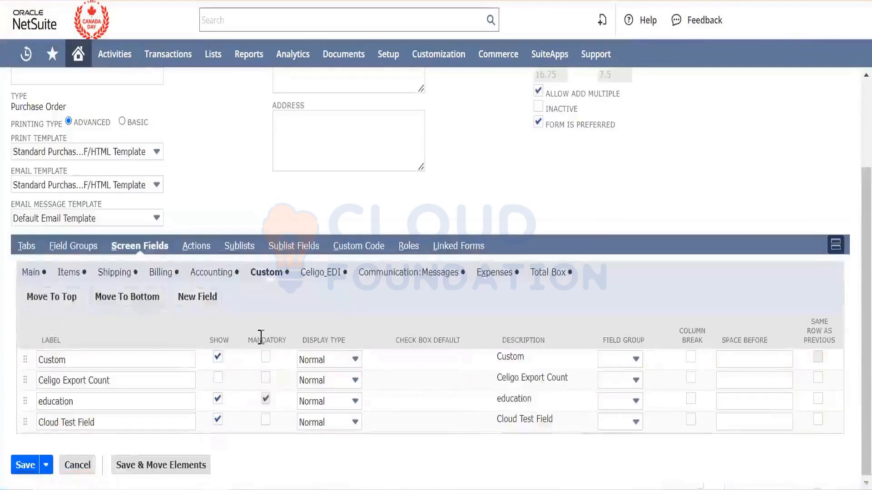
Step: Locate Cloud Test Field among the form's Custom screen fields and on the blank purchase order's Custom subtab
click(158, 428)
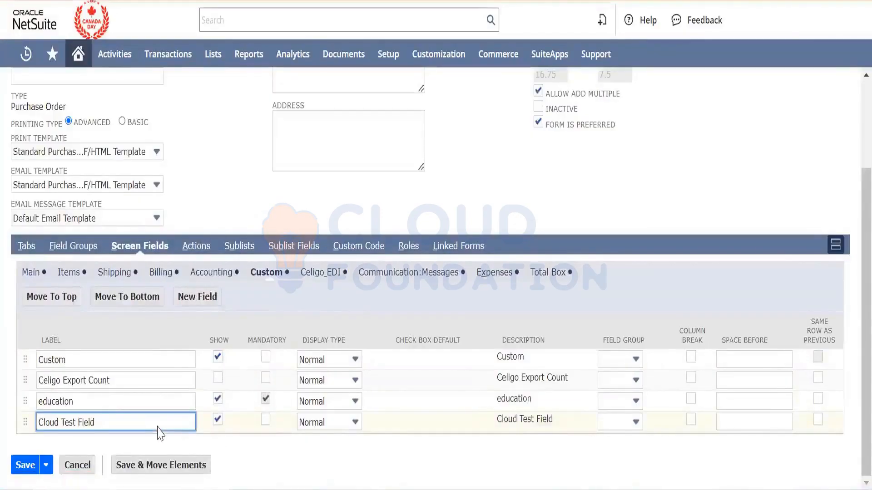
key(shift+Left)
key(shift+Left)
key(shift+Left)
key(shift+Left)
key(shift+Left)
key(shift+Left)
key(shift+Left)
key(shift+Left)
key(shift+Left)
key(shift+Left)
key(shift+Left)
key(shift+Left)
key(shift+Left)
key(shift+Left)
key(shift+Left)
key(shift+Left)
click(278, 484)
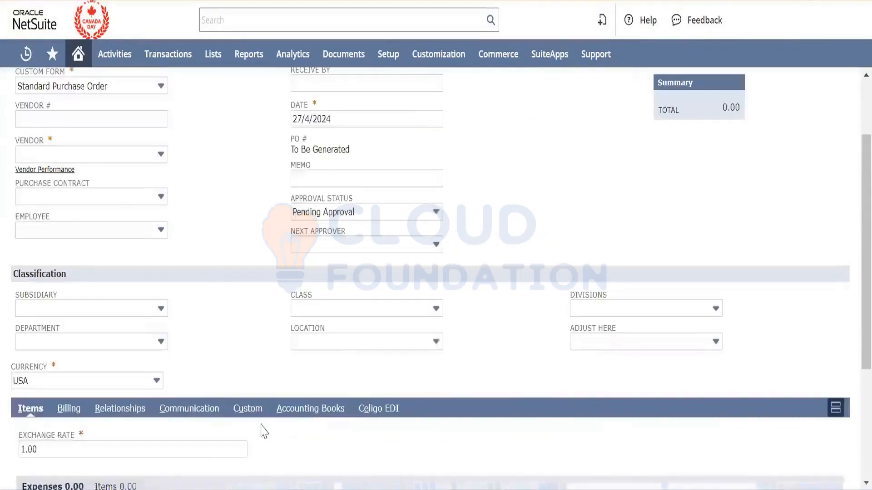
click(247, 412)
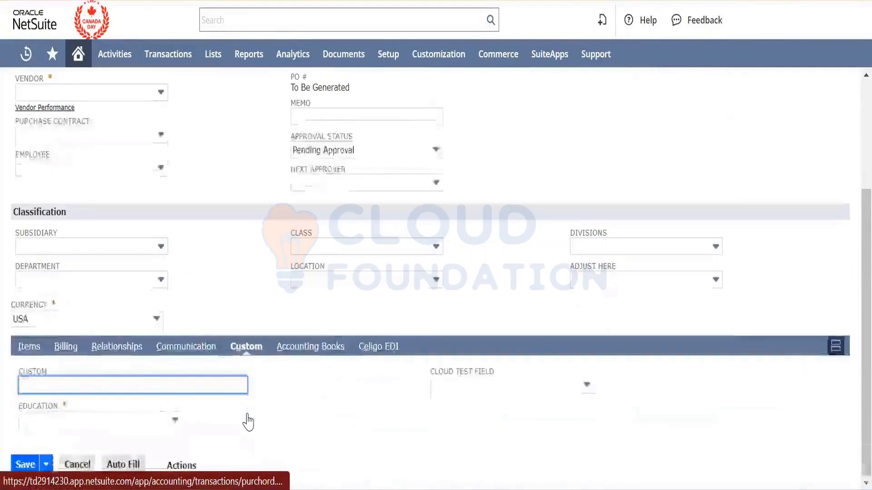
click(461, 385)
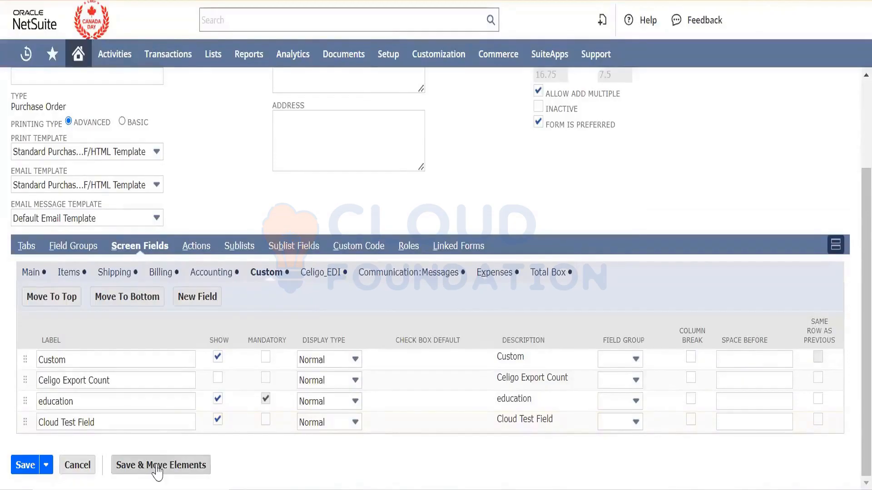
Step: Save the Cloud Purchase Order form, proceed to moving its elements, select Cloud Test Field among the Custom fields and save
scroll(279, 200, up, 3)
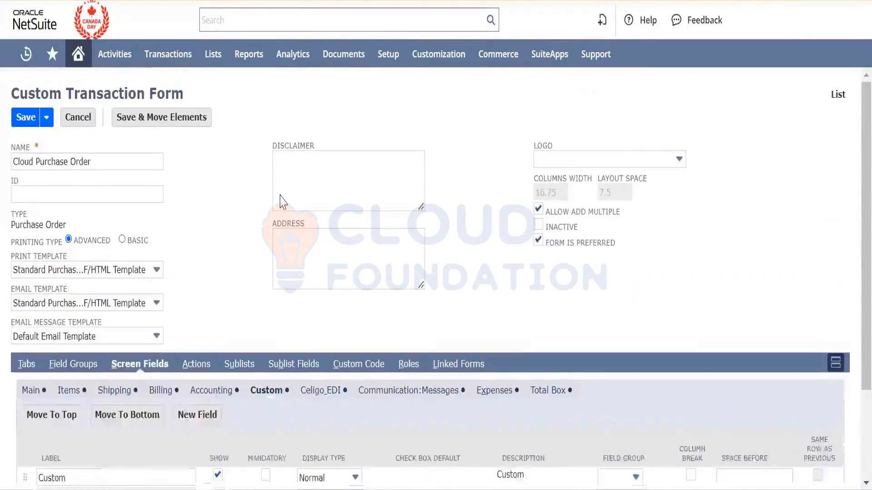
scroll(281, 196, down, 1)
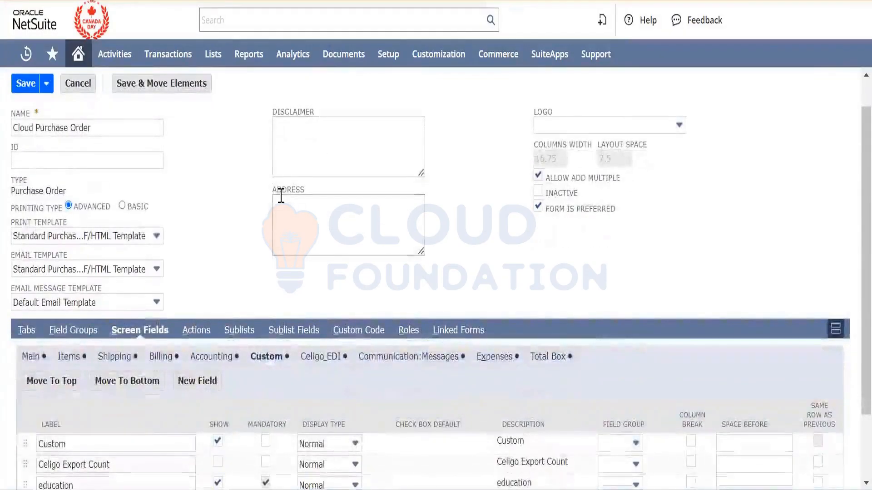
scroll(281, 196, down, 3)
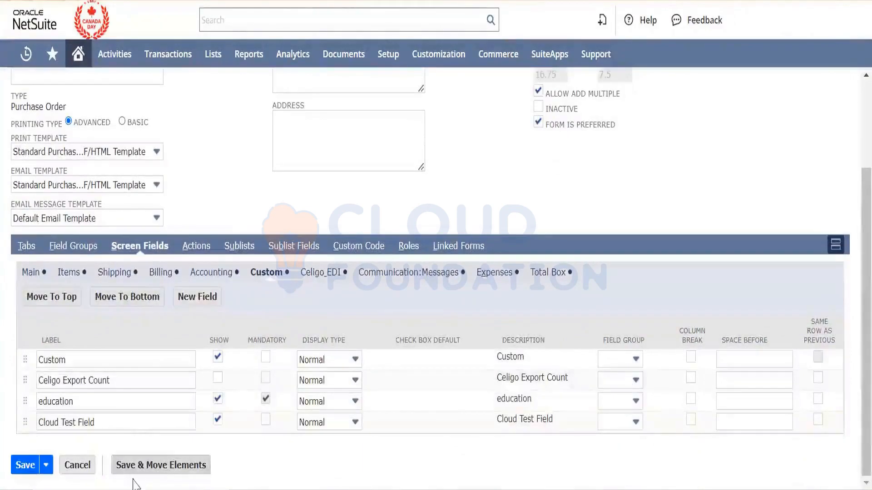
click(158, 474)
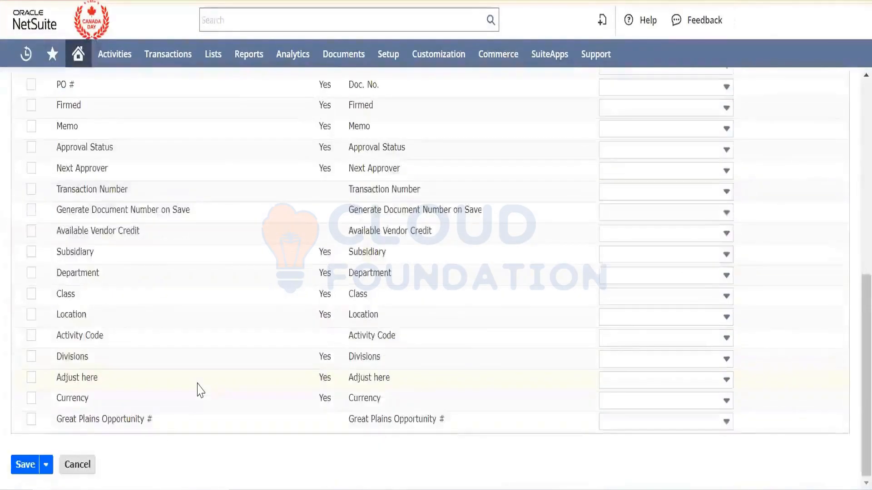
scroll(200, 390, up, 10)
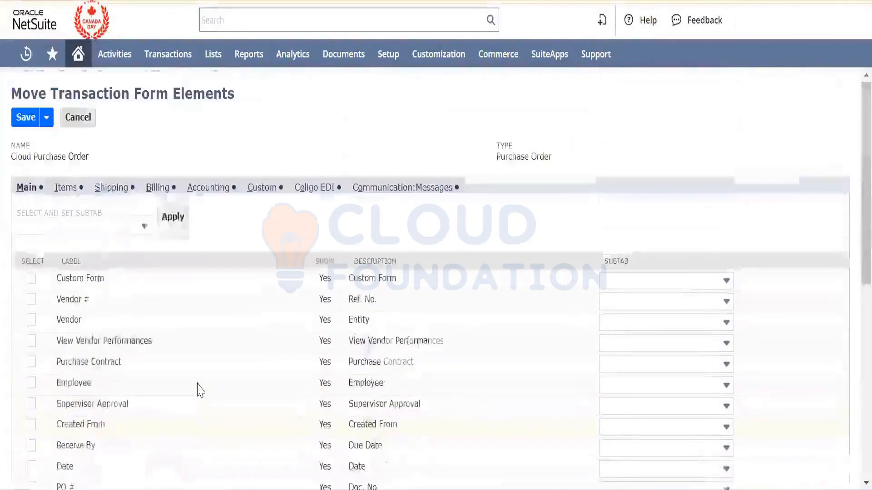
click(269, 188)
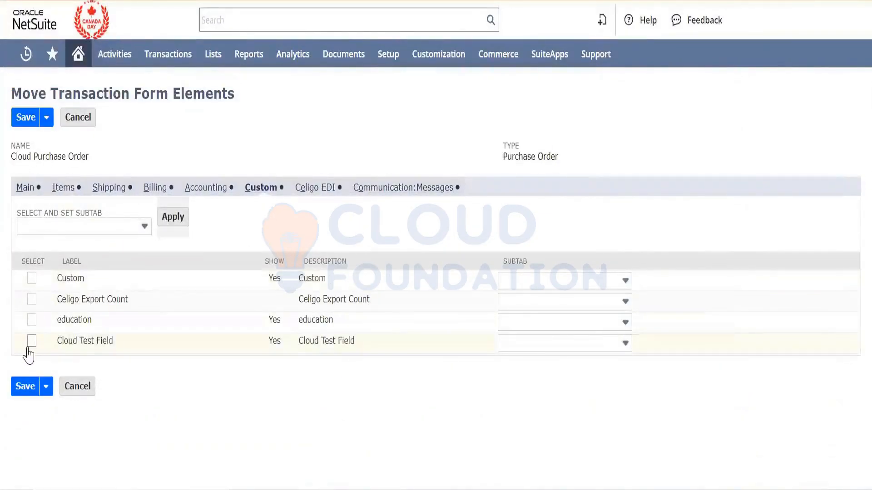
click(30, 344)
click(27, 388)
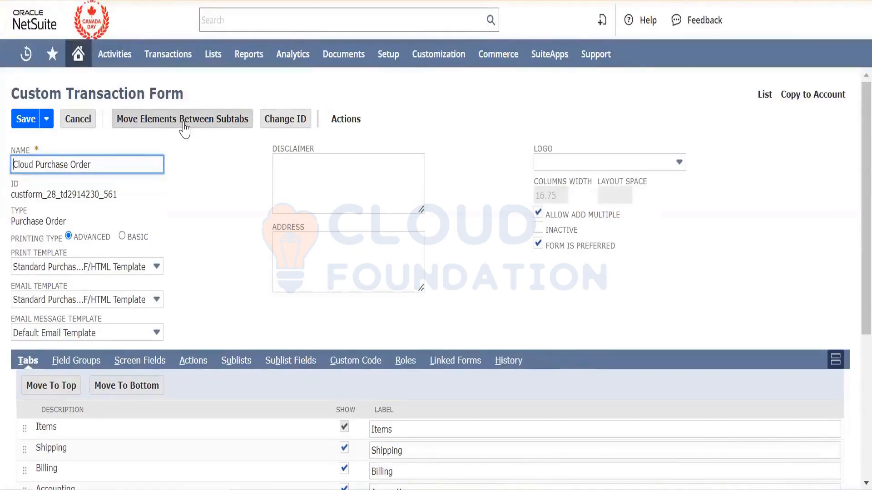
Step: Move Cloud Test Field from the Custom subtab to Main on the Cloud Purchase Order form and save
click(184, 130)
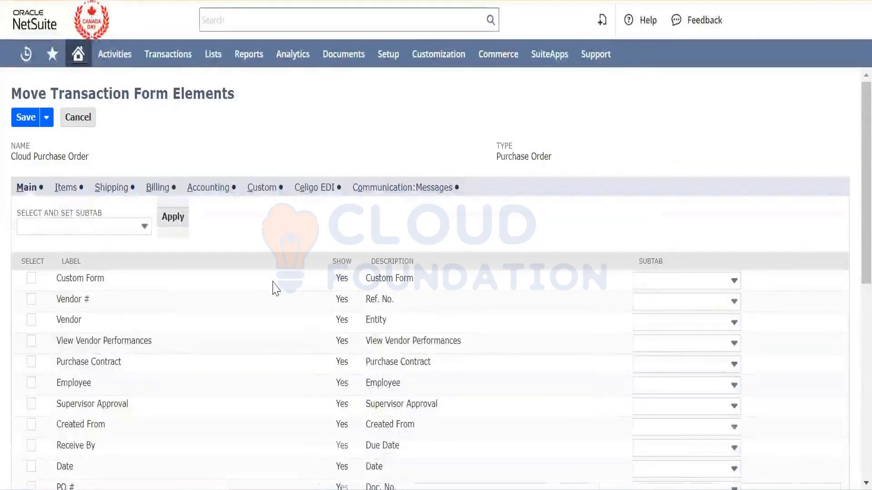
click(262, 187)
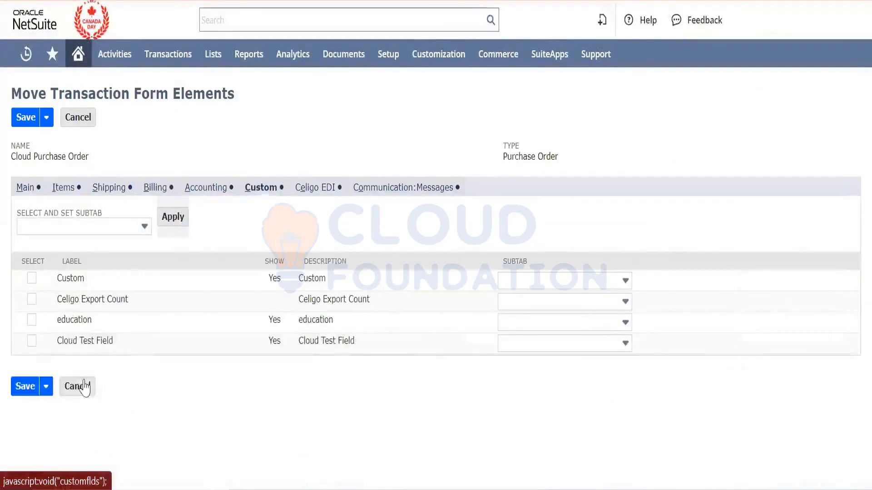
click(32, 342)
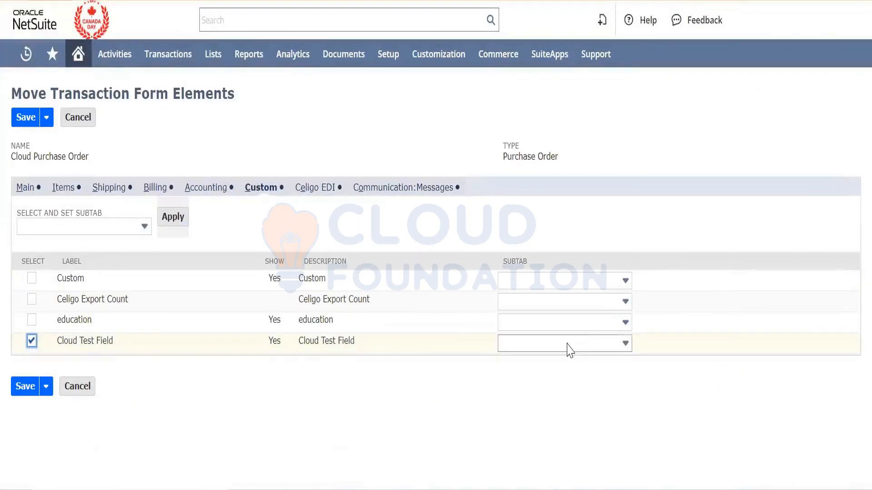
click(566, 344)
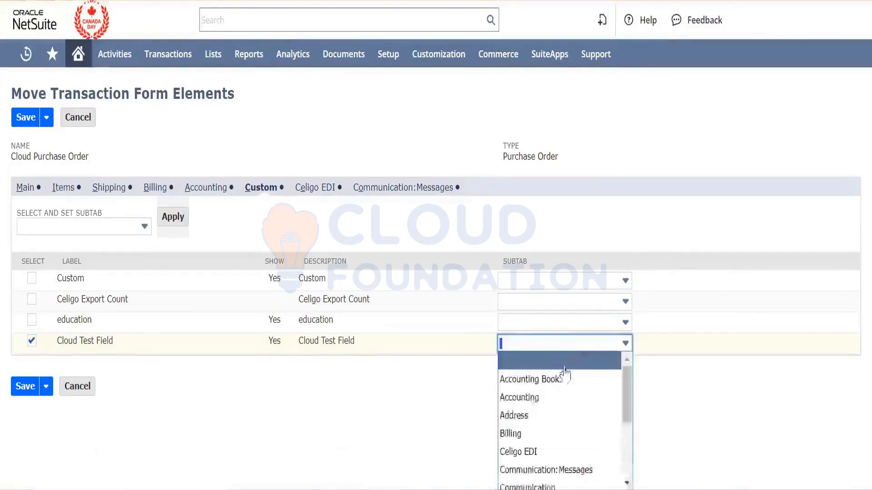
scroll(566, 397, down, 3)
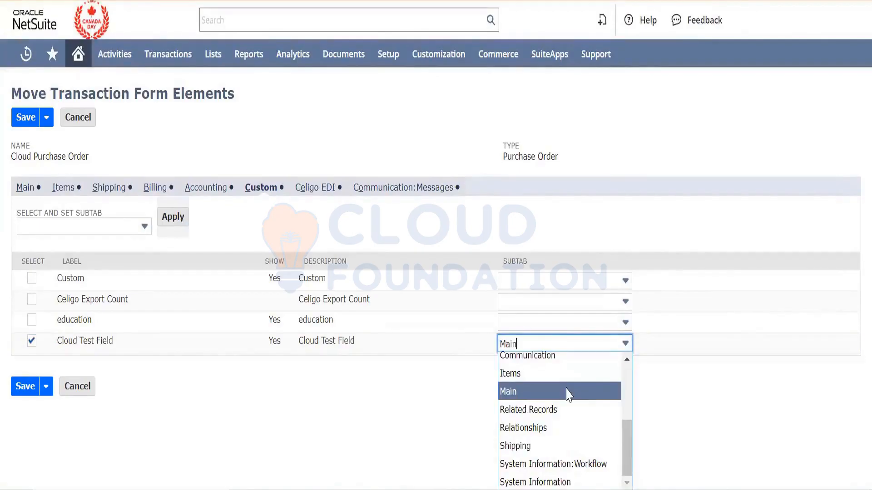
click(566, 393)
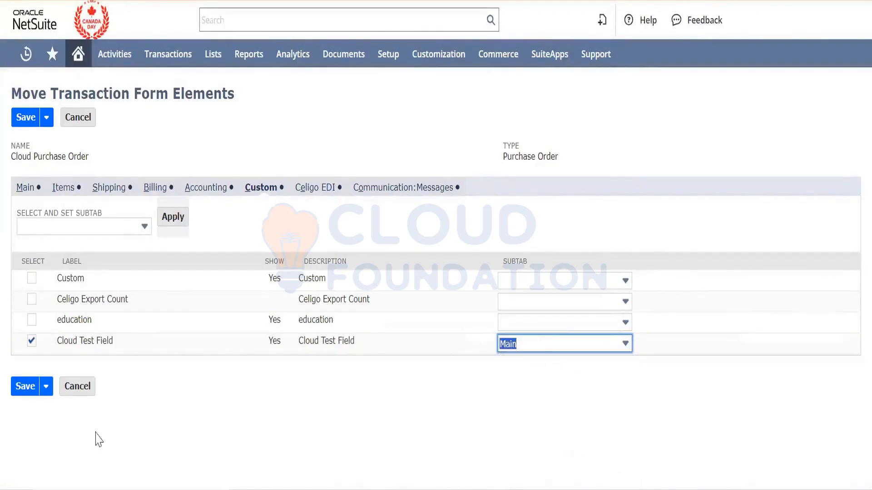
click(27, 394)
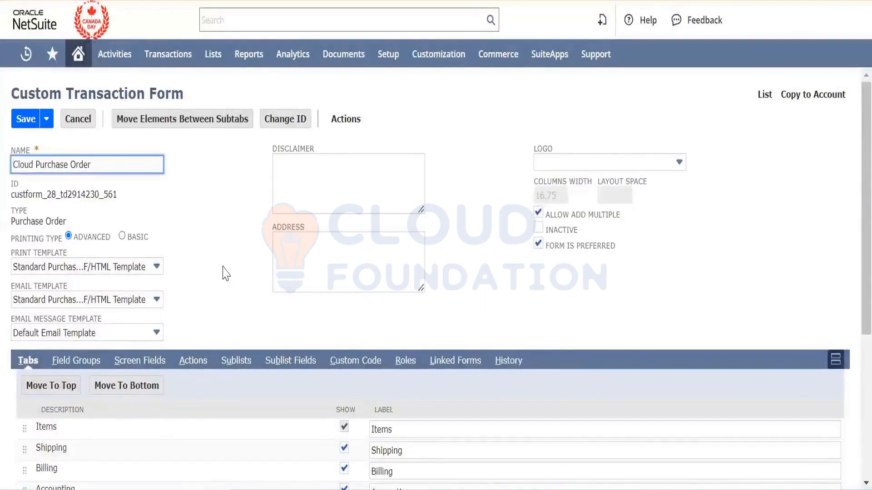
Step: Check the custom form's Main screen fields for Cloud Test Field
scroll(224, 272, down, 5)
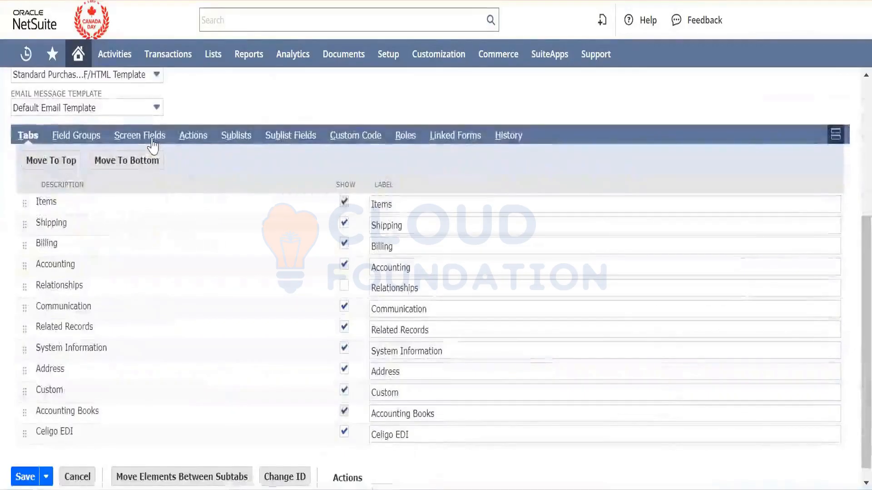
click(152, 138)
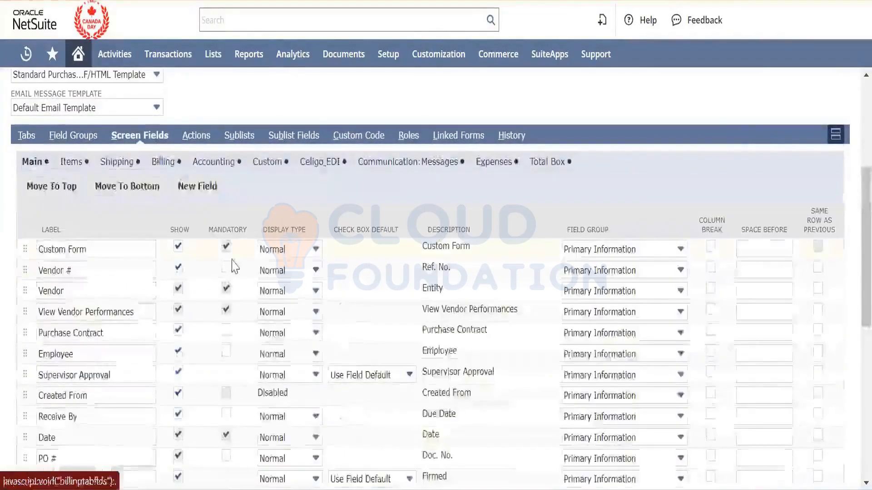
scroll(233, 266, down, 6)
scroll(234, 266, down, 2)
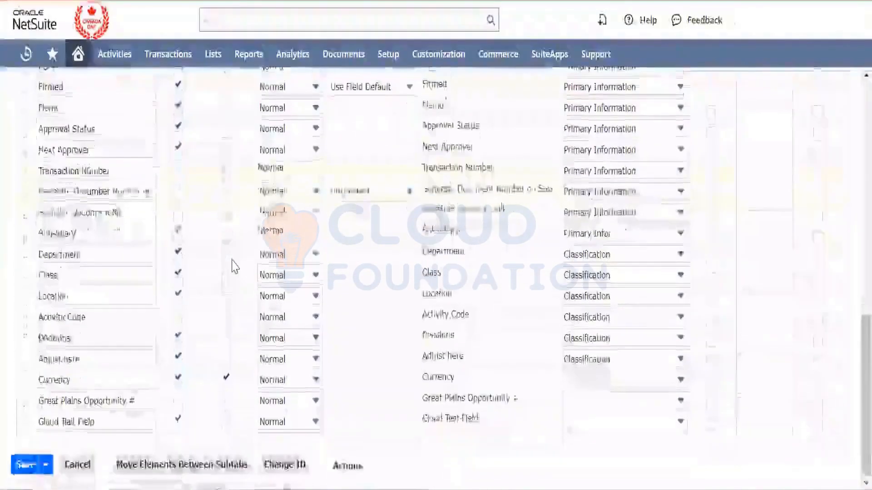
scroll(234, 265, up, 13)
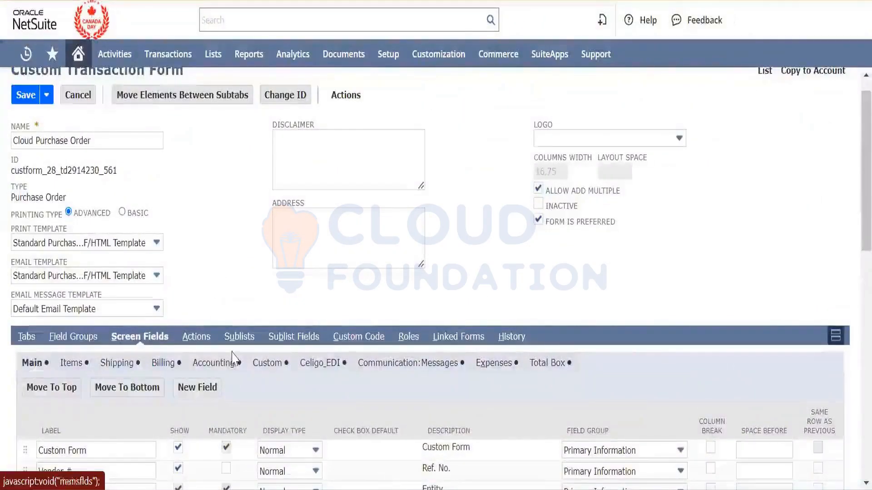
scroll(233, 359, down, 10)
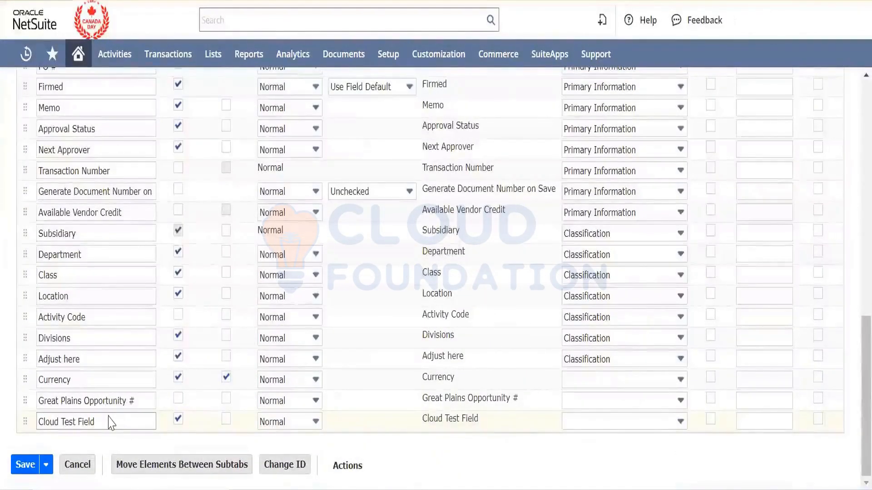
Step: Mark Cloud Test Field as mandatory in the Main screen fields and clear the setting again
click(226, 419)
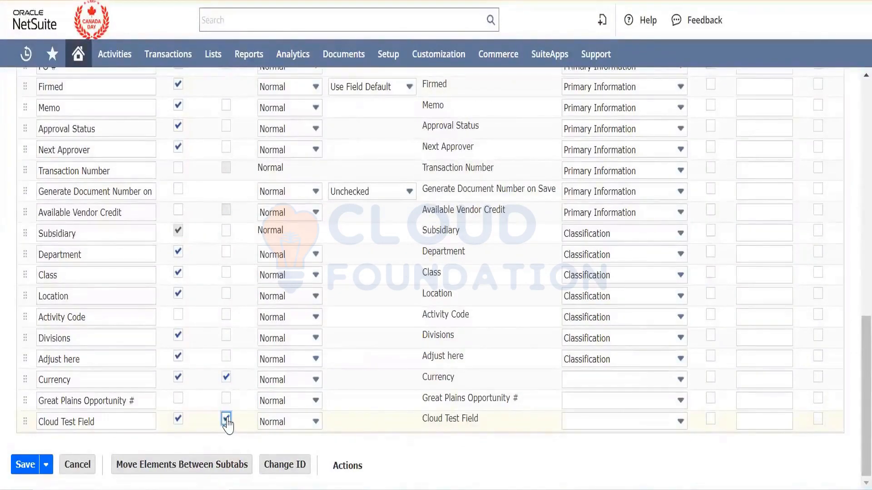
click(226, 418)
scroll(298, 338, up, 7)
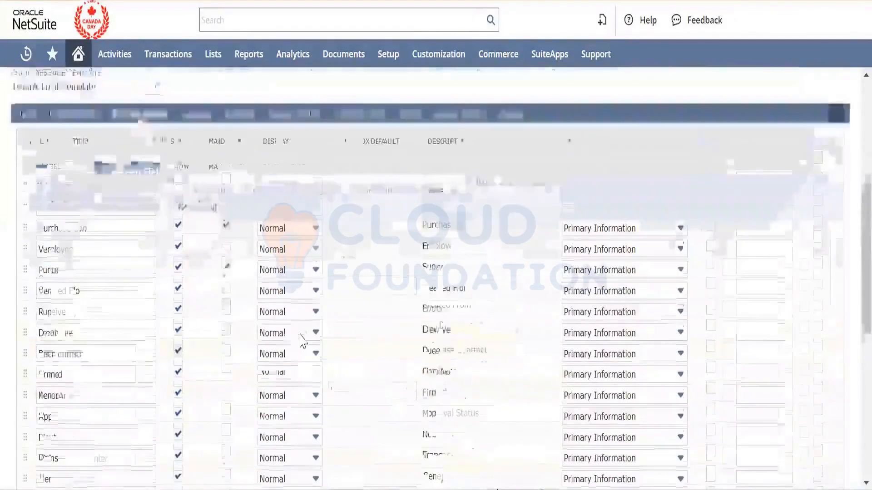
Step: Assign Cloud Test Field to the Primary Information field group in the form's Main screen fields
scroll(302, 342, up, 5)
scroll(302, 341, down, 6)
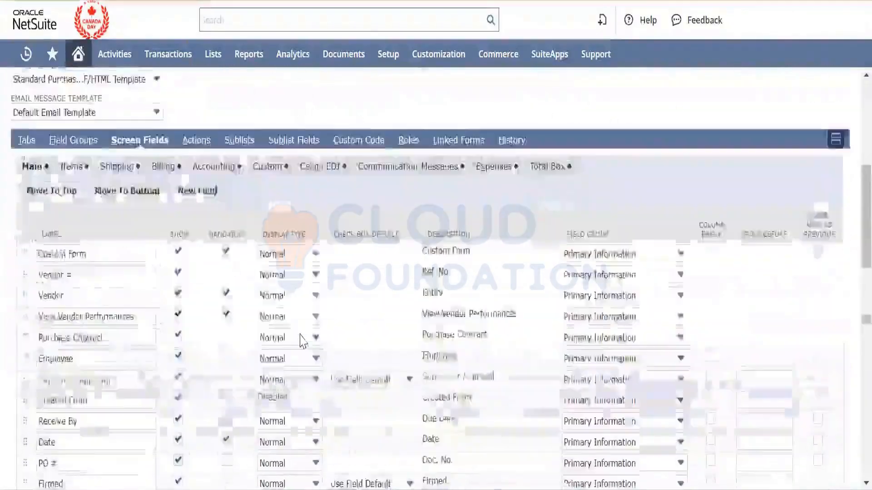
scroll(301, 341, down, 5)
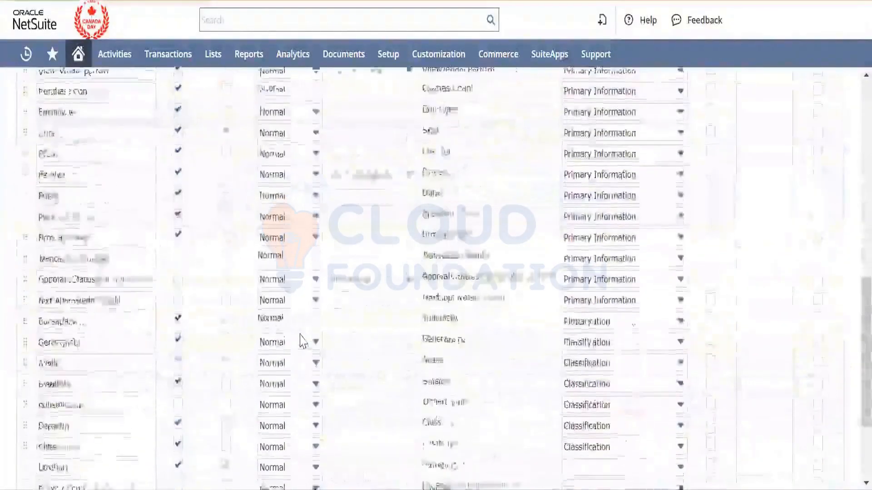
scroll(302, 341, down, 1)
scroll(302, 342, up, 6)
click(302, 341)
scroll(302, 341, down, 6)
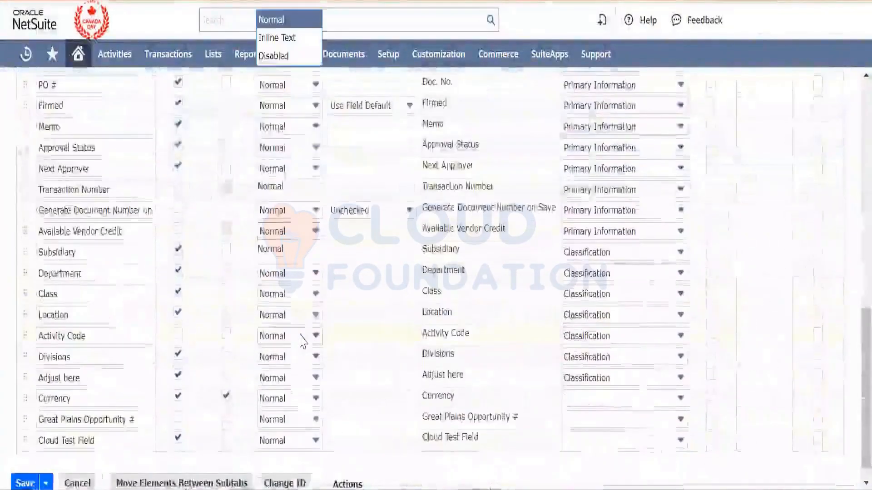
scroll(301, 336, down, 1)
click(414, 462)
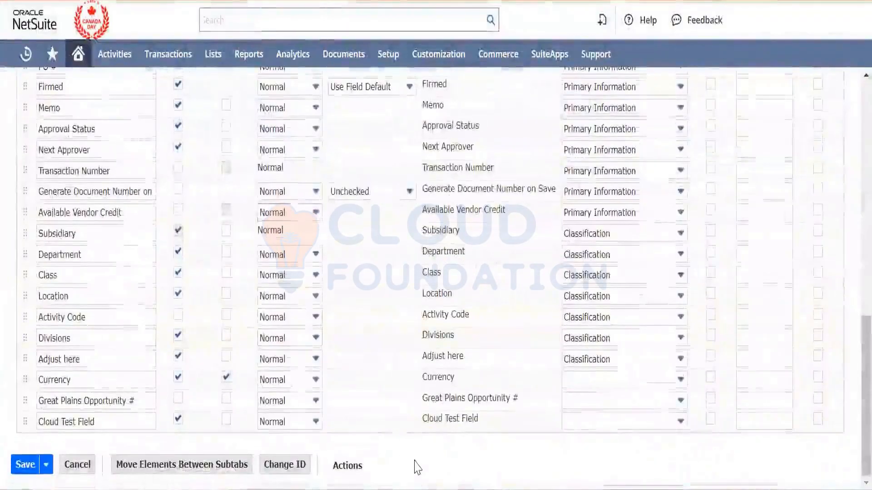
click(591, 423)
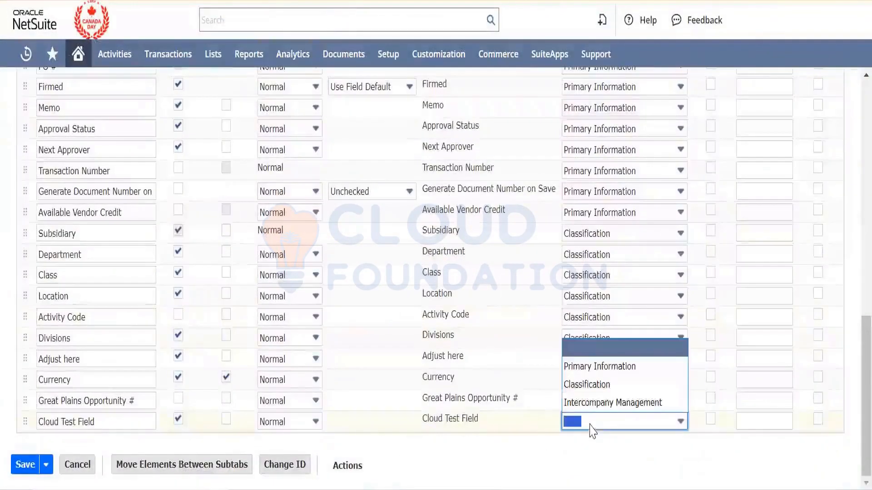
click(598, 373)
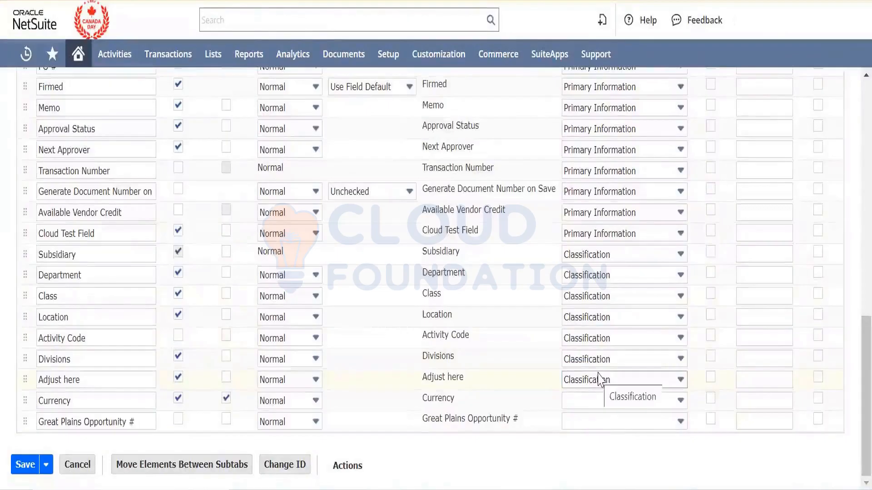
Step: Reorder the Main screen fields so that Cloud Test Field sits directly below Vendor and above View Vendor Performances
scroll(597, 380, up, 4)
scroll(467, 352, down, 2)
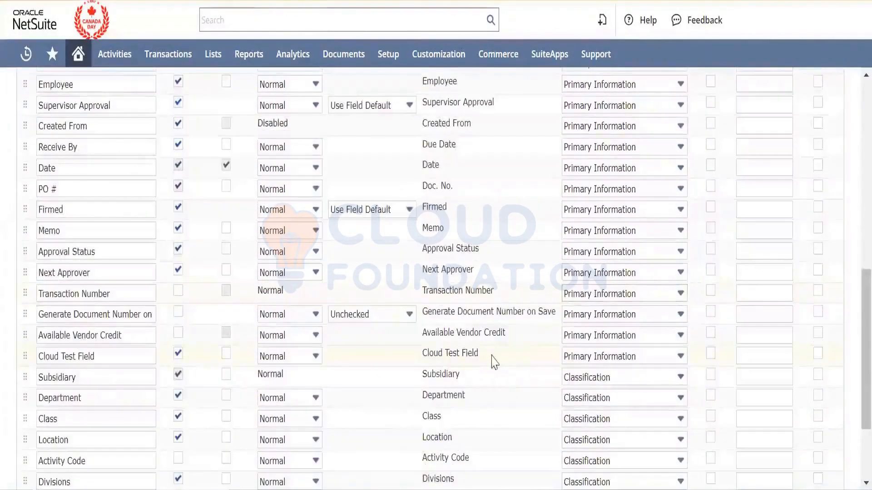
click(491, 355)
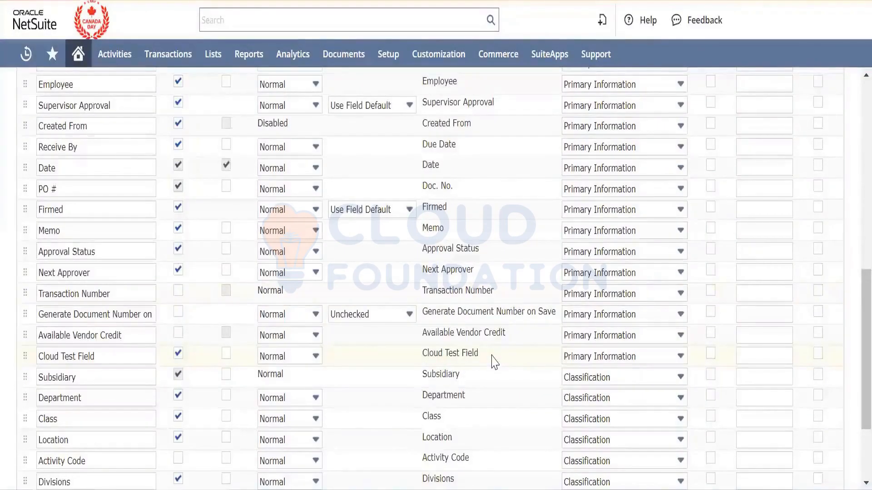
drag(484, 359, 104, 349)
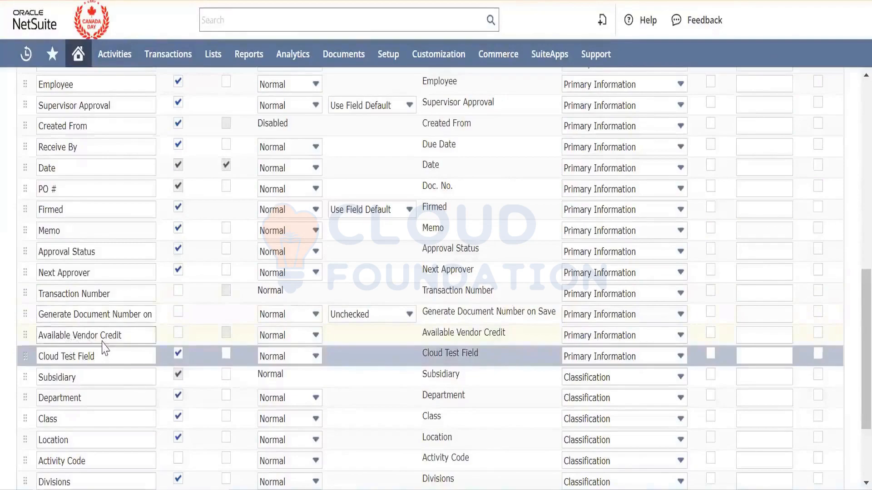
scroll(103, 343, up, 1)
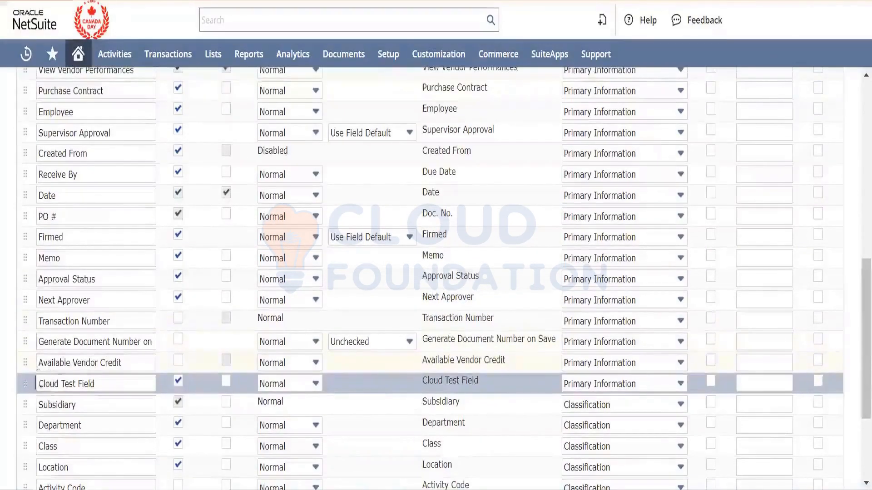
drag(27, 384, 27, 112)
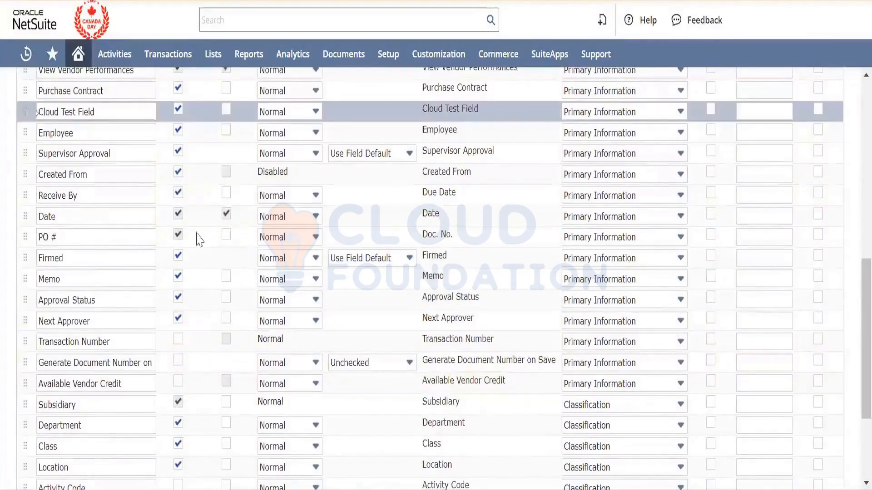
scroll(198, 238, up, 6)
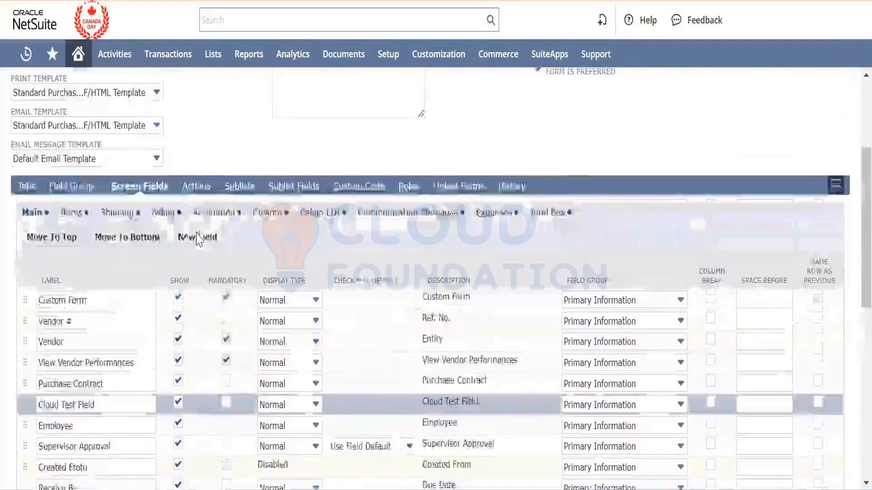
drag(22, 403, 24, 367)
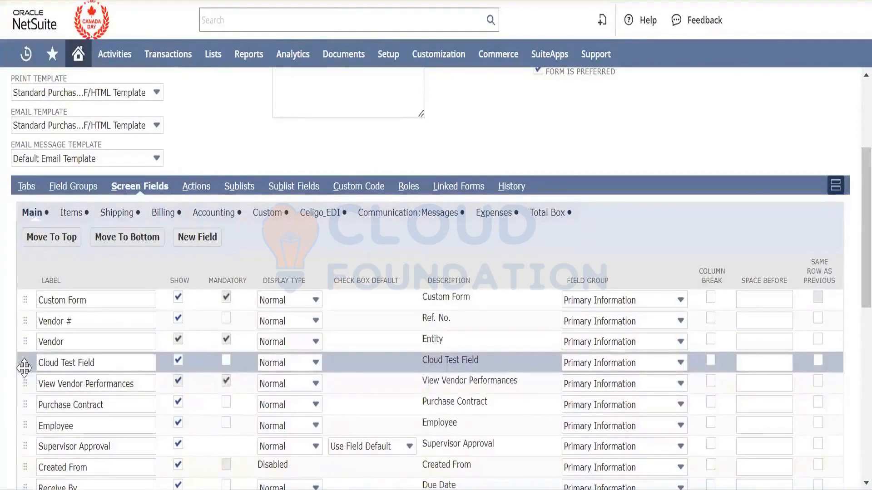
Step: Review Cloud Test Field's display types, keep it on Normal and save the Cloud Purchase Order form
click(304, 365)
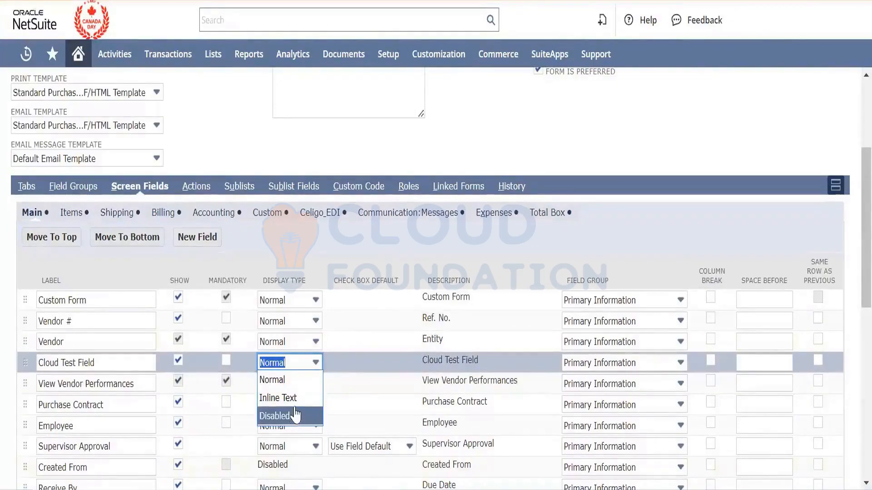
click(292, 387)
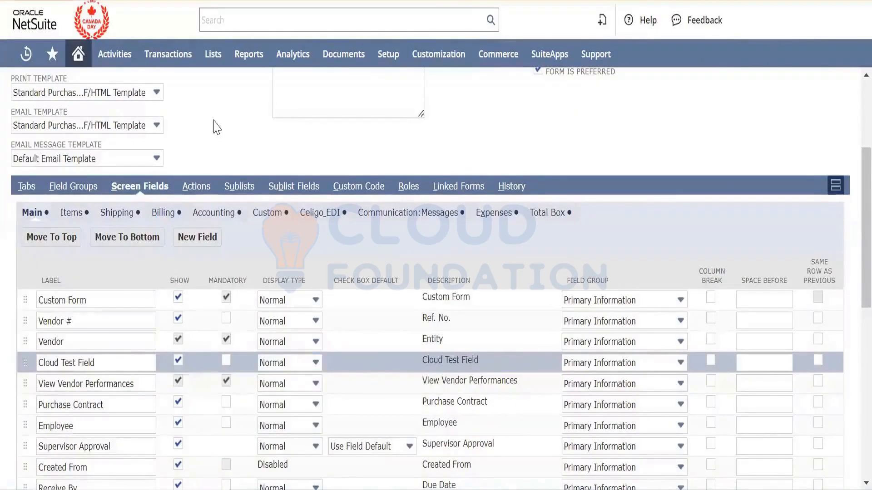
scroll(215, 127, up, 4)
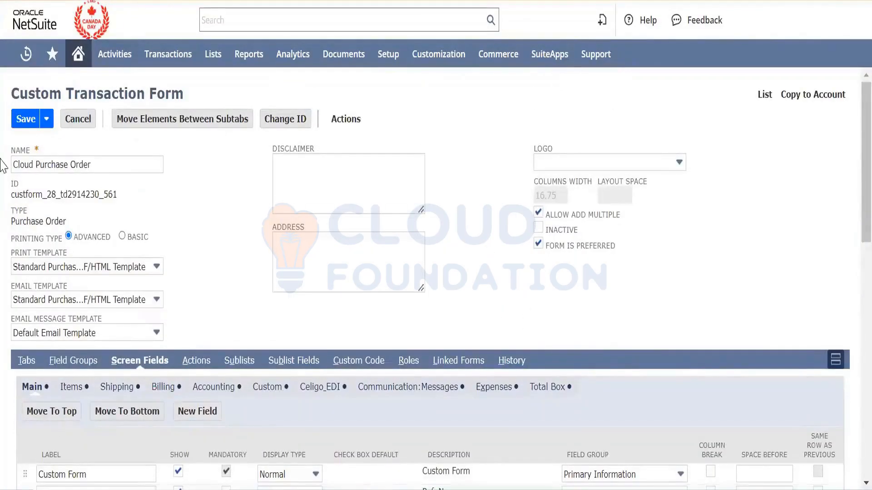
click(19, 124)
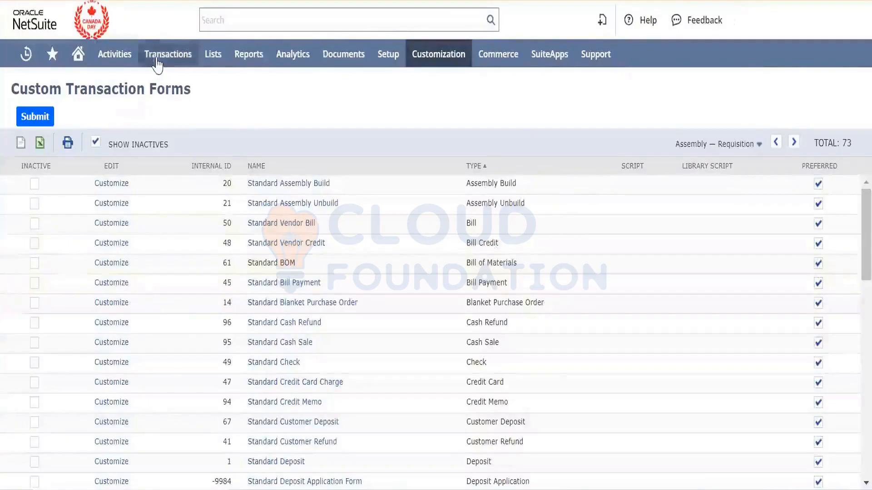
Step: Open a new purchase order and examine the options offered by Cloud Test Field, leaving it empty
mouse_move(162, 64)
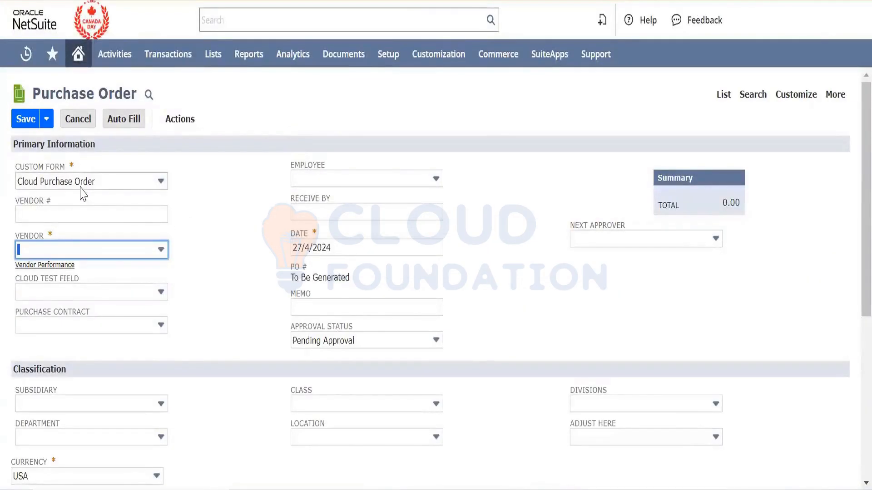
click(112, 297)
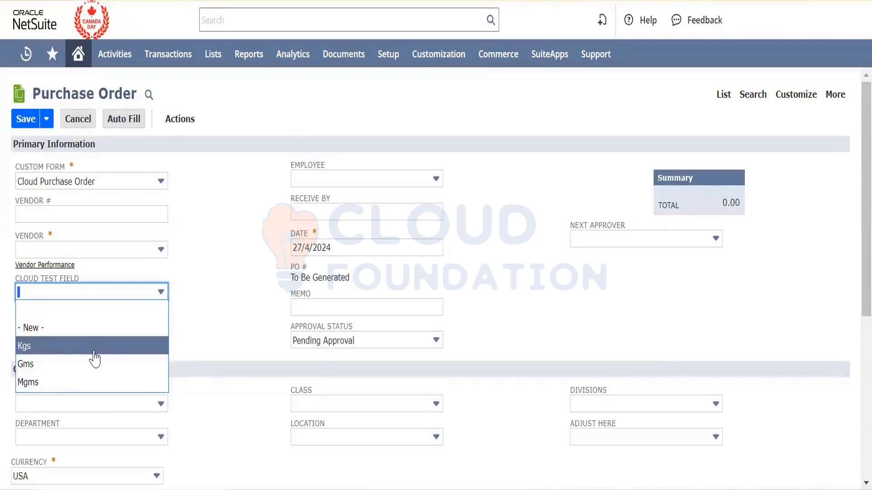
click(222, 316)
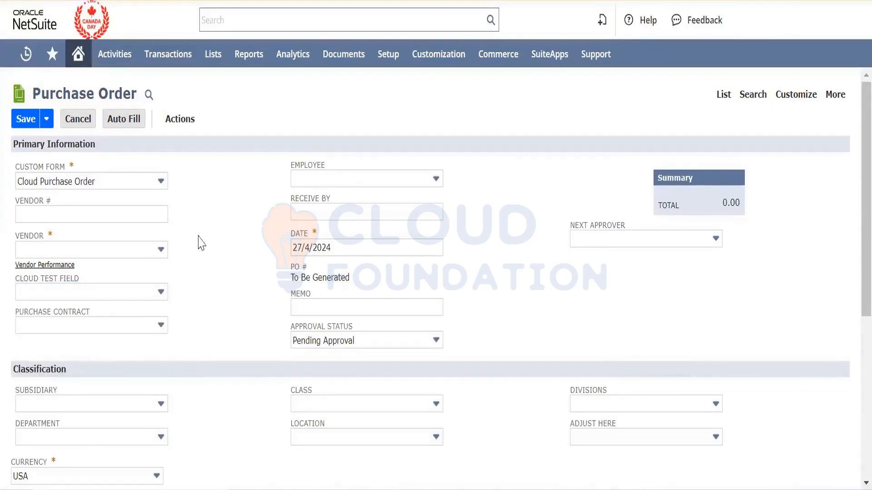
Step: Open the Purchase by Vendor and Open Purchase Orders reports from the purchase reports, each in a new browser tab
mouse_move(244, 67)
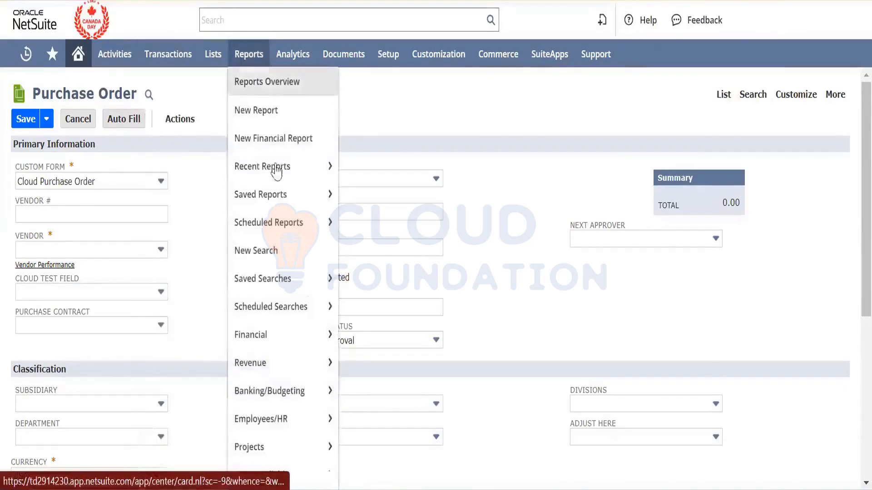
mouse_move(284, 372)
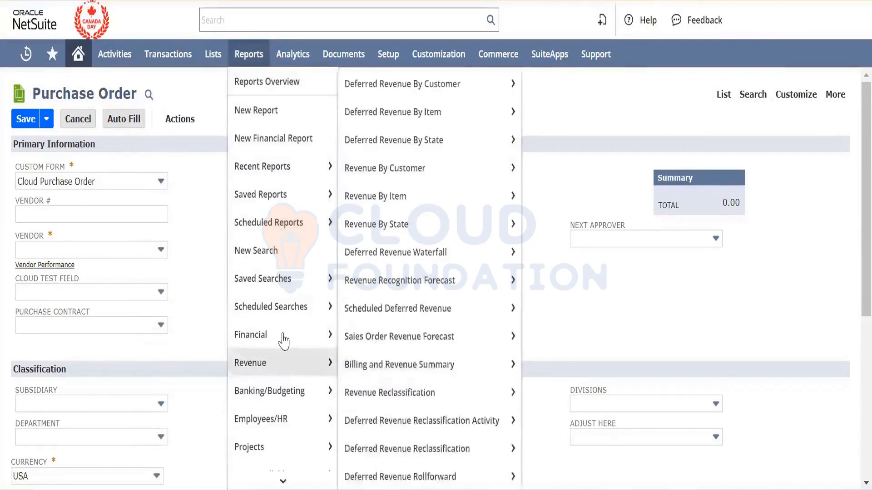
mouse_move(290, 334)
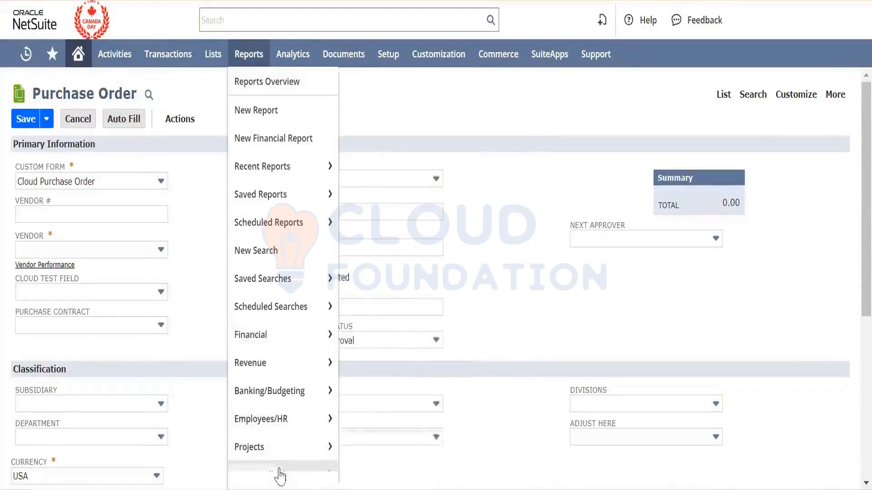
mouse_move(280, 479)
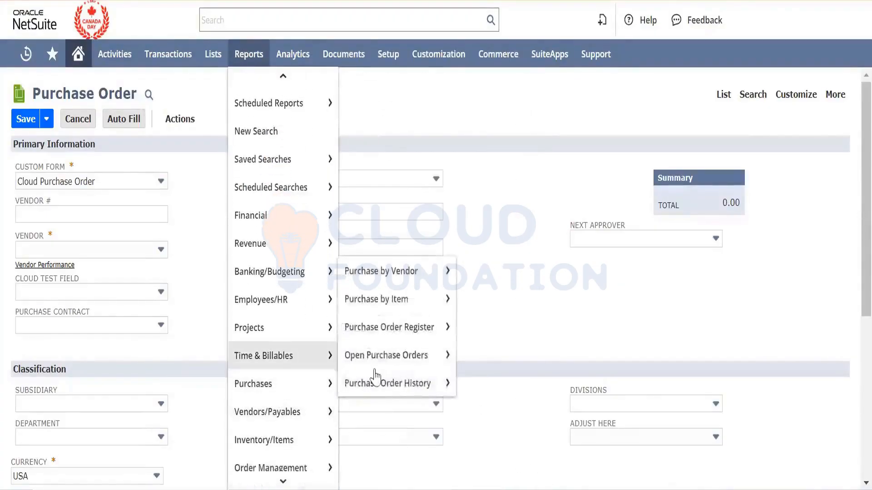
mouse_move(324, 394)
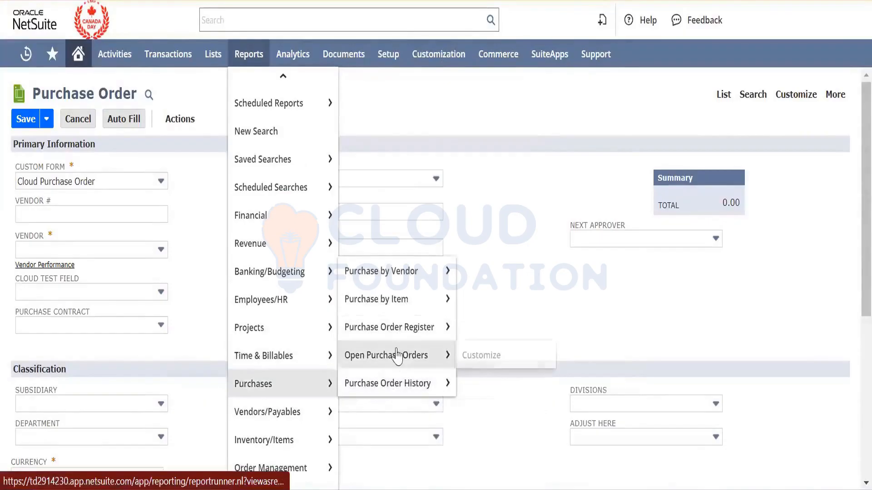
mouse_move(406, 277)
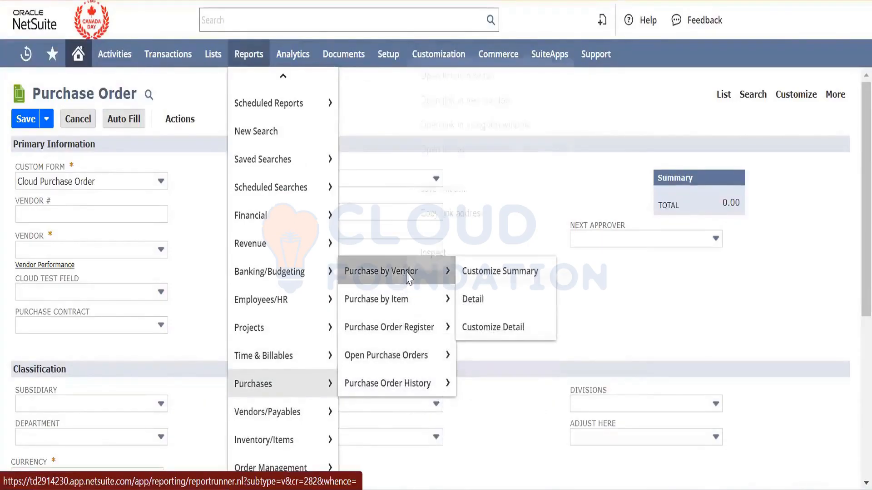
right_click(407, 277)
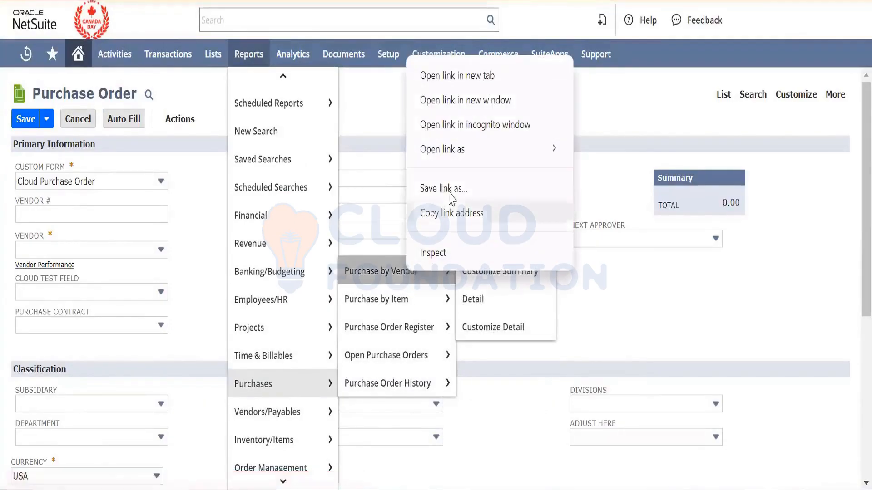
click(468, 76)
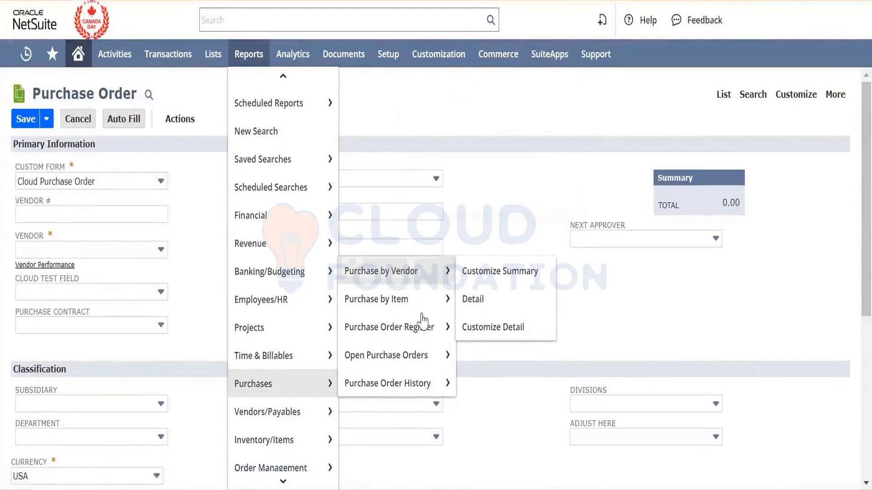
right_click(402, 361)
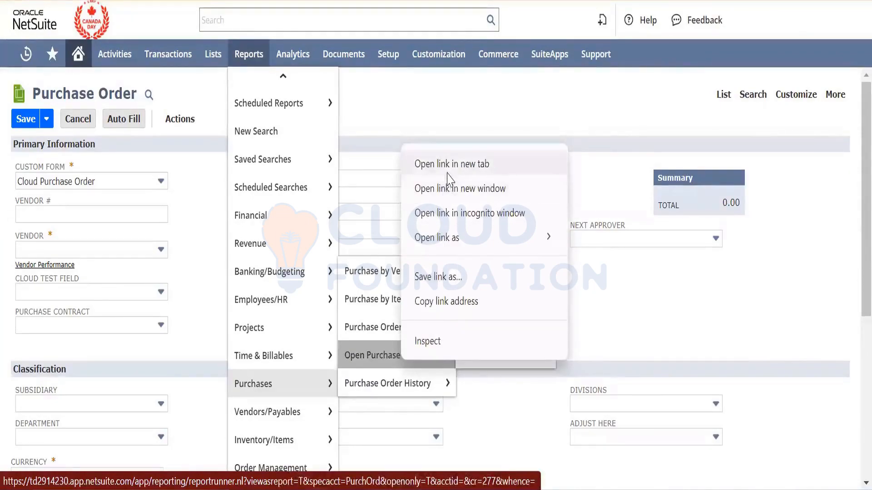
click(447, 172)
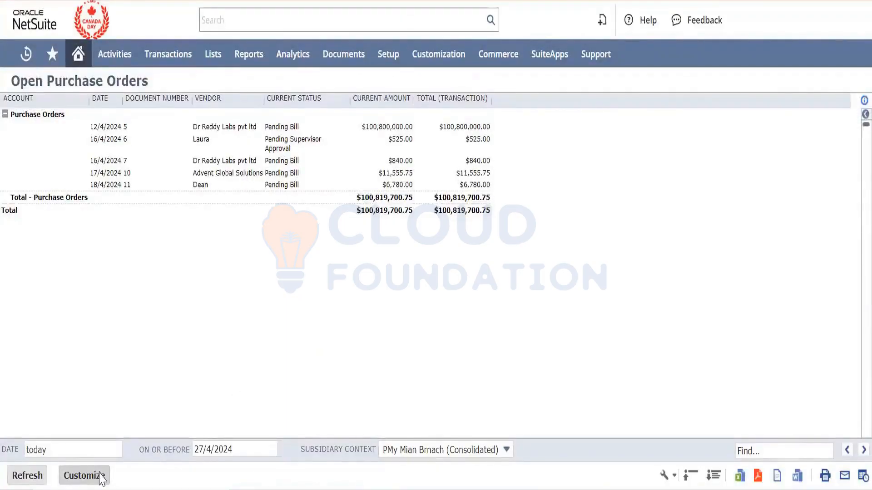
Step: Customize the Open Purchase Orders report by adding the Cloud Test Field custom body field as a column after Date
click(101, 476)
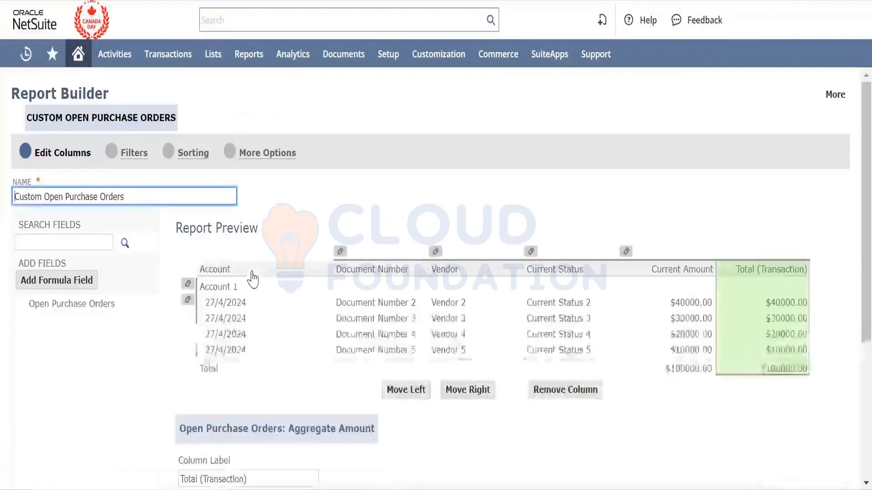
click(24, 304)
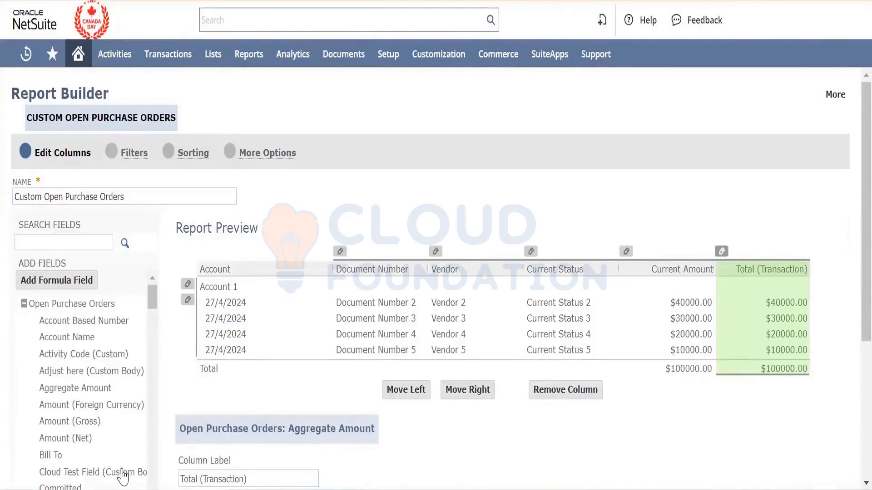
drag(122, 476, 306, 281)
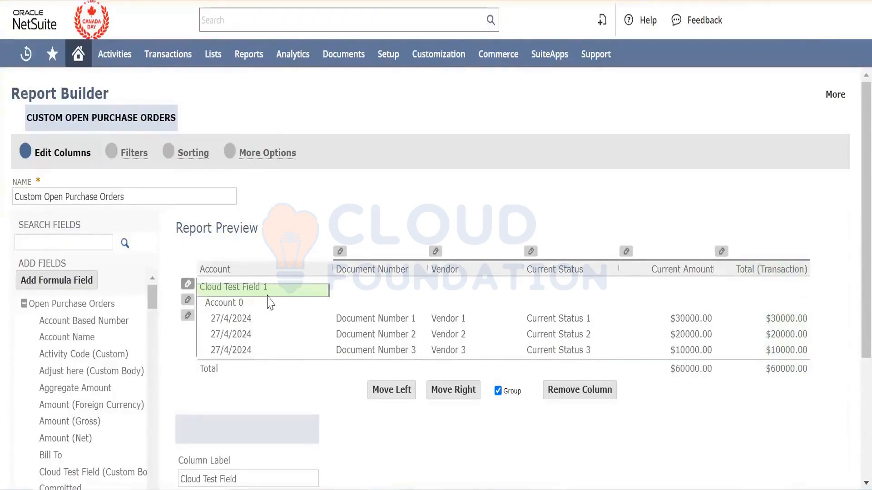
mouse_move(257, 300)
mouse_down()
mouse_move(385, 240)
mouse_move(382, 273)
mouse_up()
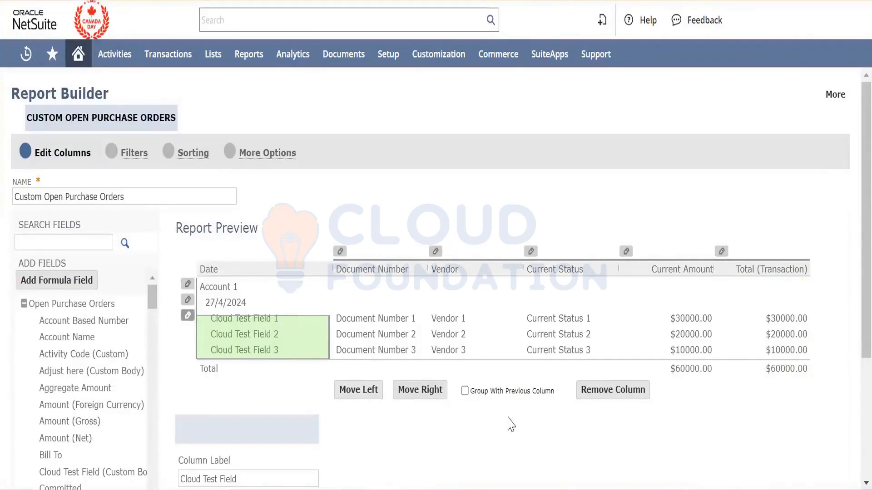
scroll(511, 424, down, 4)
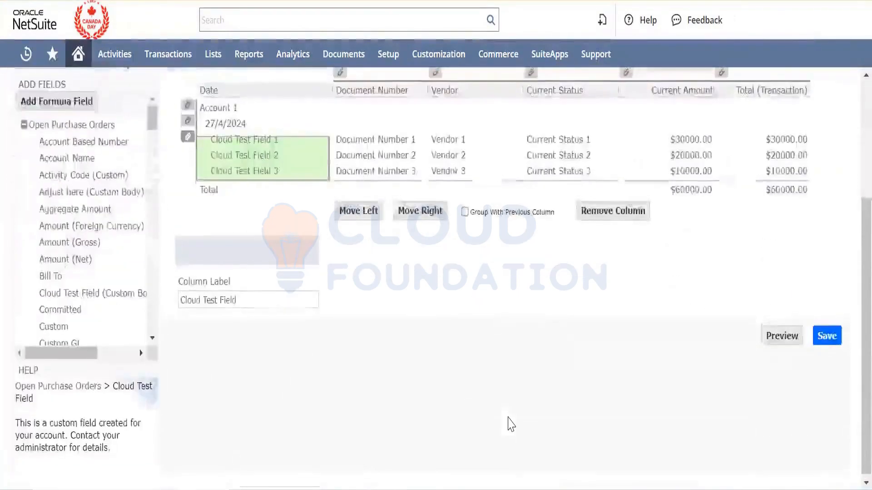
Step: Preview the customized Open Purchase Orders report and examine its Cloud Test Field column
scroll(510, 424, up, 3)
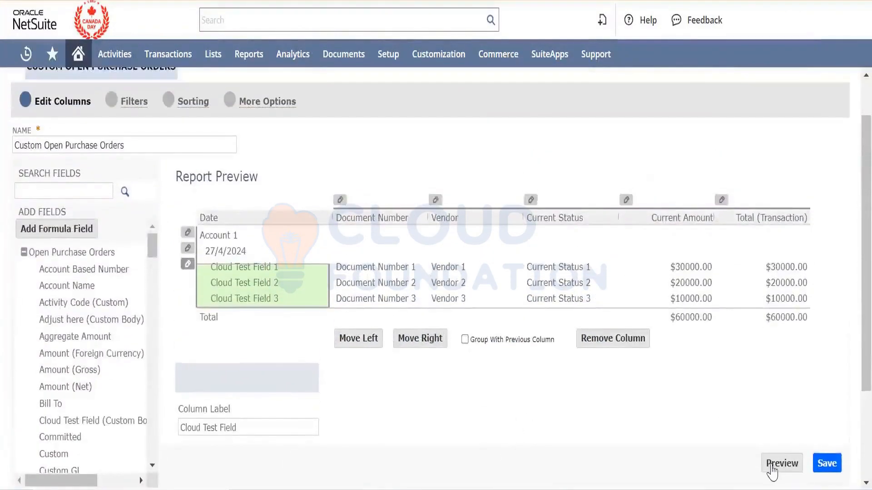
click(772, 464)
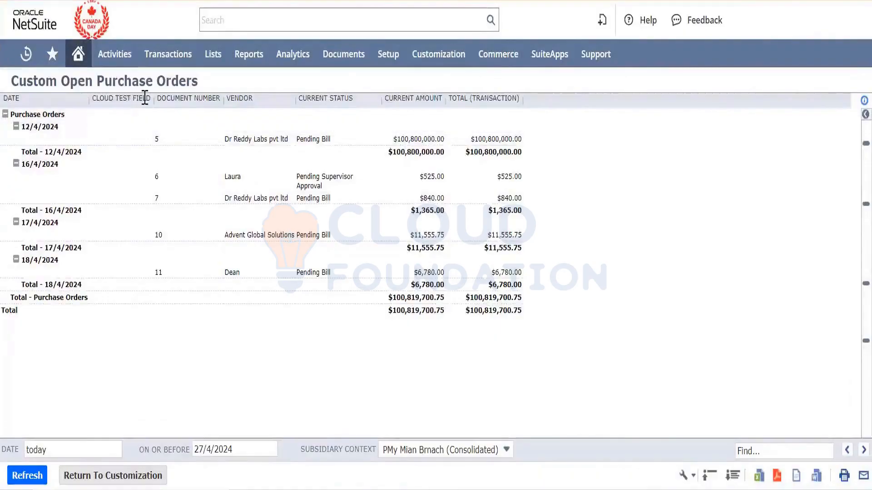
drag(151, 97, 91, 98)
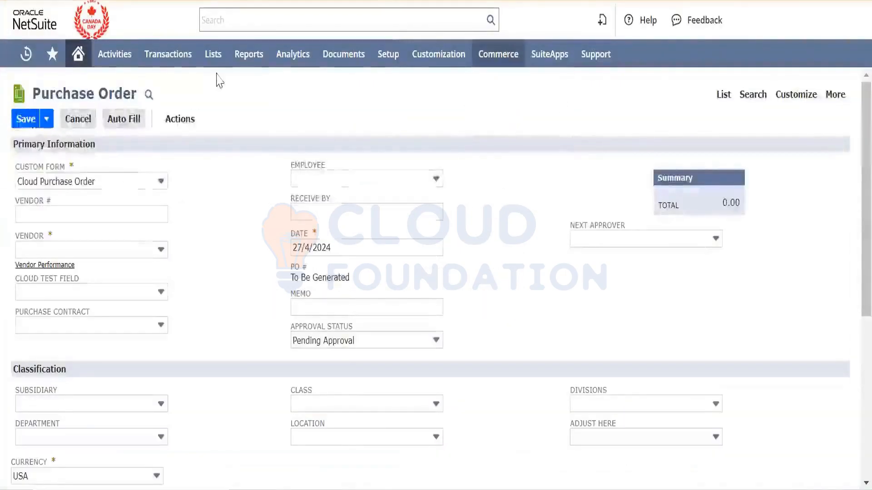
Step: Open the Open Purchase Orders report from the purchase reports in a new browser tab and start customizing it
mouse_move(256, 56)
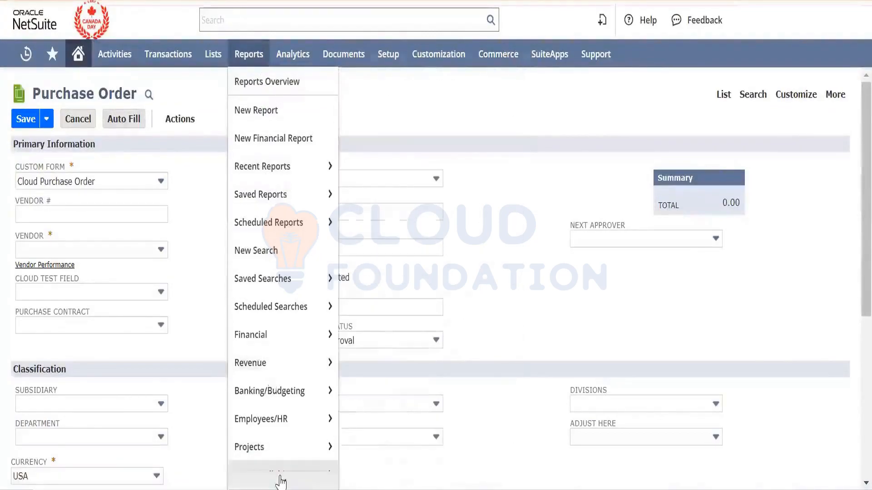
scroll(279, 477, down, 3)
mouse_move(280, 365)
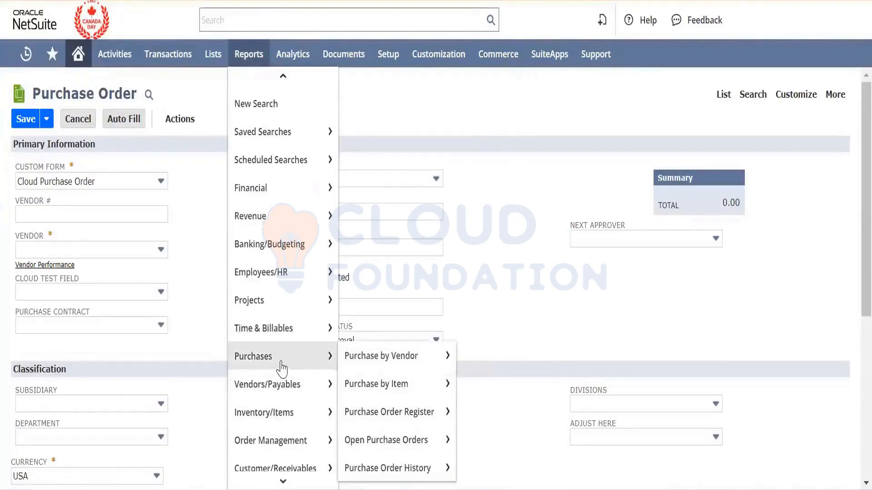
mouse_move(391, 424)
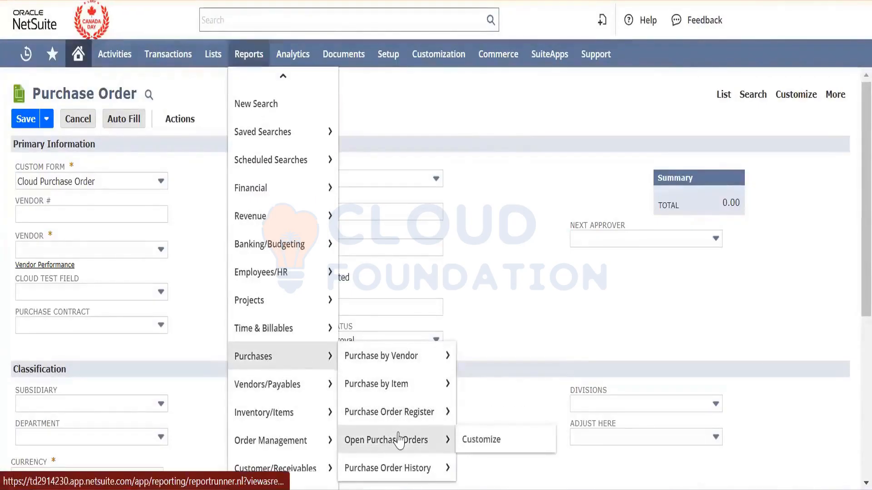
right_click(400, 438)
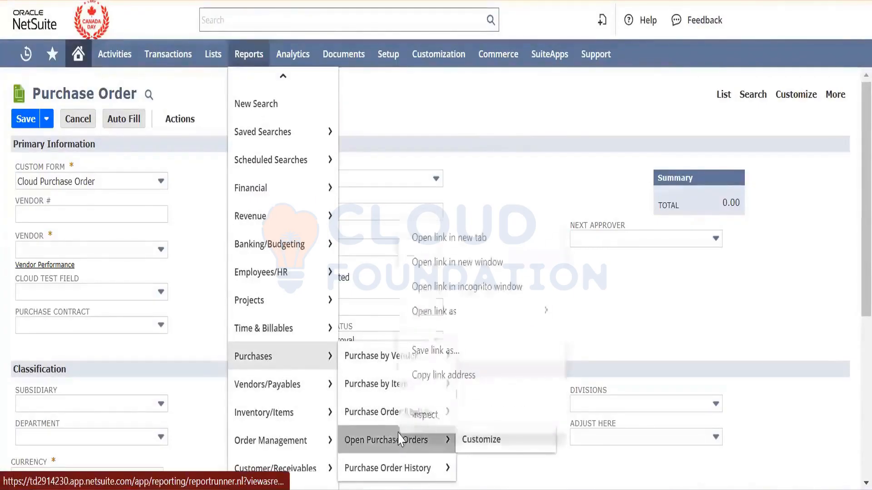
click(442, 242)
click(377, 0)
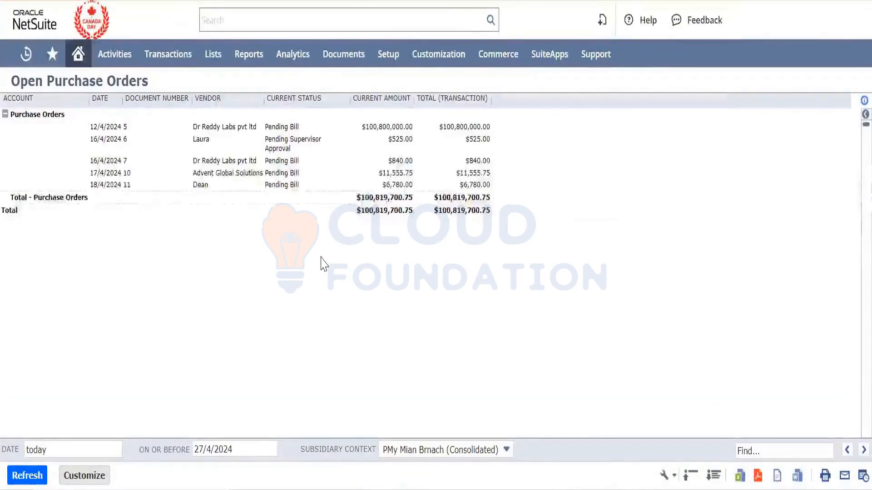
click(84, 476)
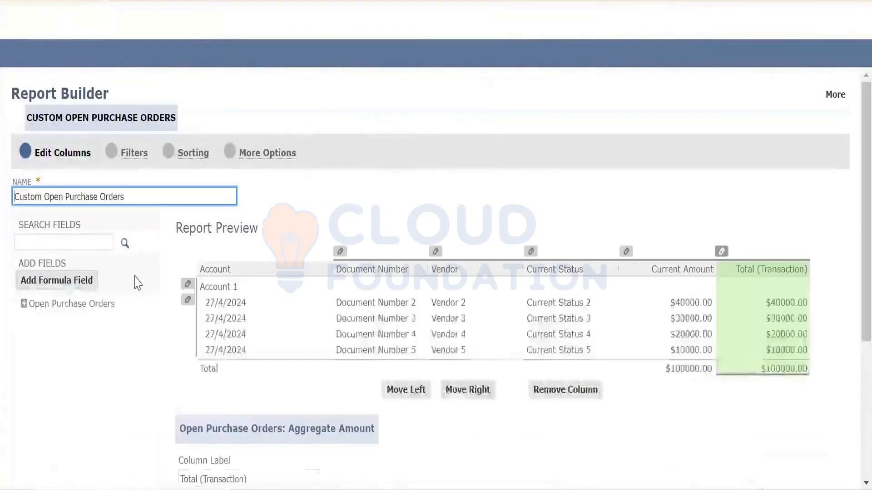
Step: Add the Cloud Test Field custom body field as a report column after Account and browse the other available fields
click(23, 308)
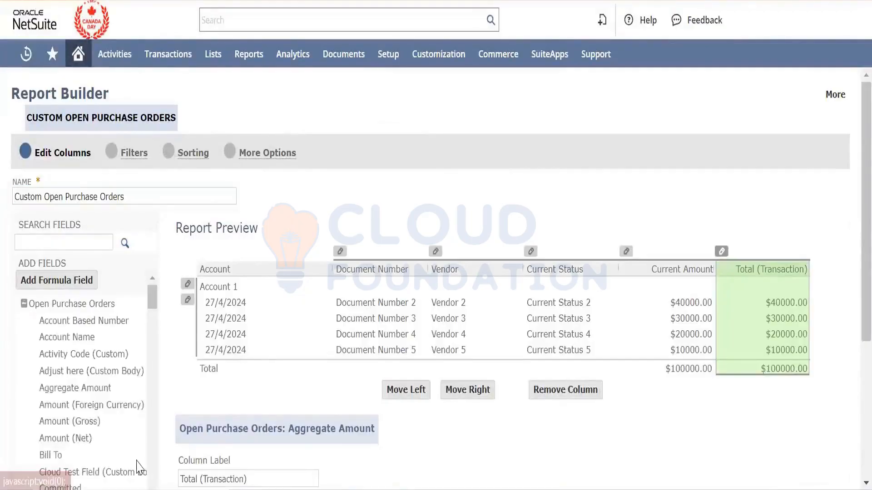
scroll(137, 463, down, 2)
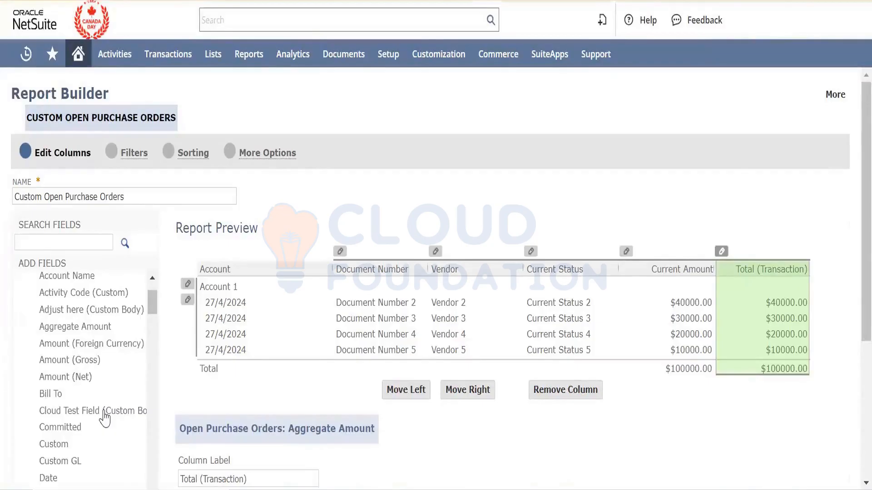
drag(104, 418, 317, 285)
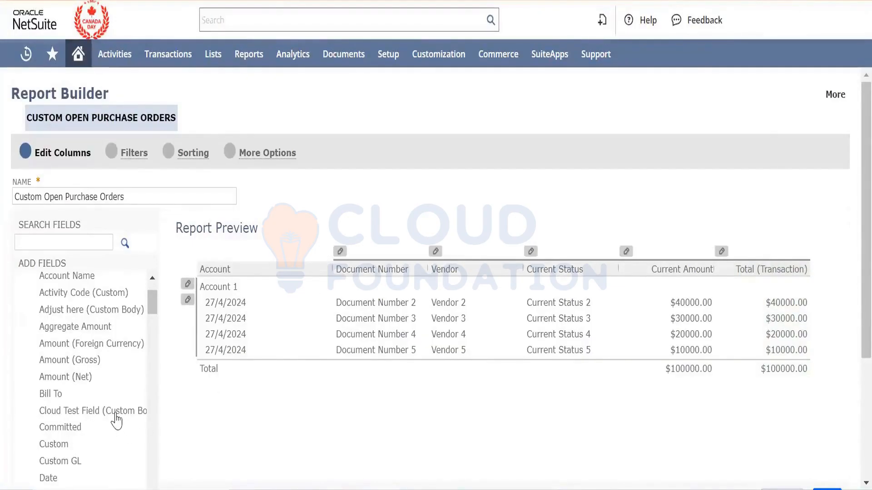
drag(116, 415, 229, 336)
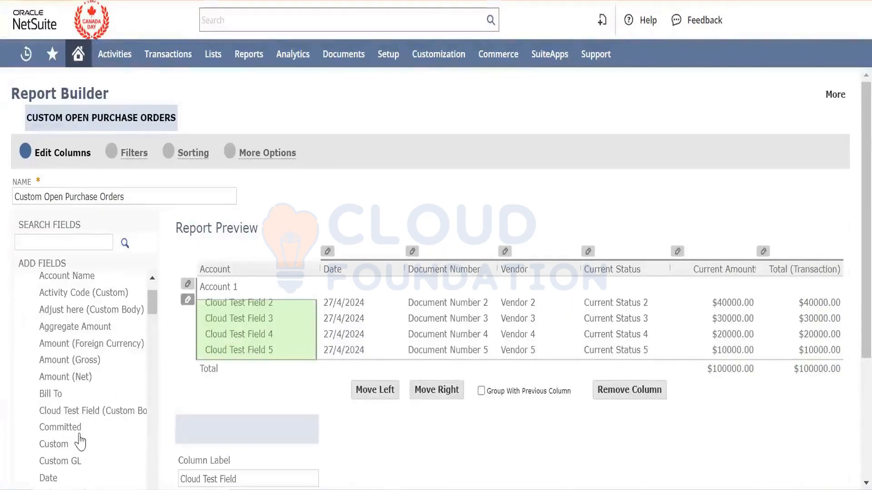
scroll(80, 441, down, 6)
scroll(80, 441, up, 7)
scroll(80, 440, down, 3)
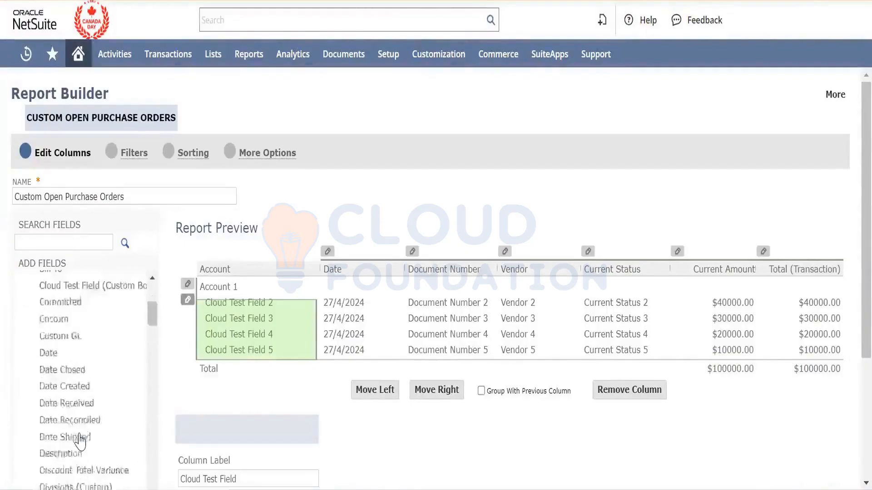
scroll(80, 440, down, 5)
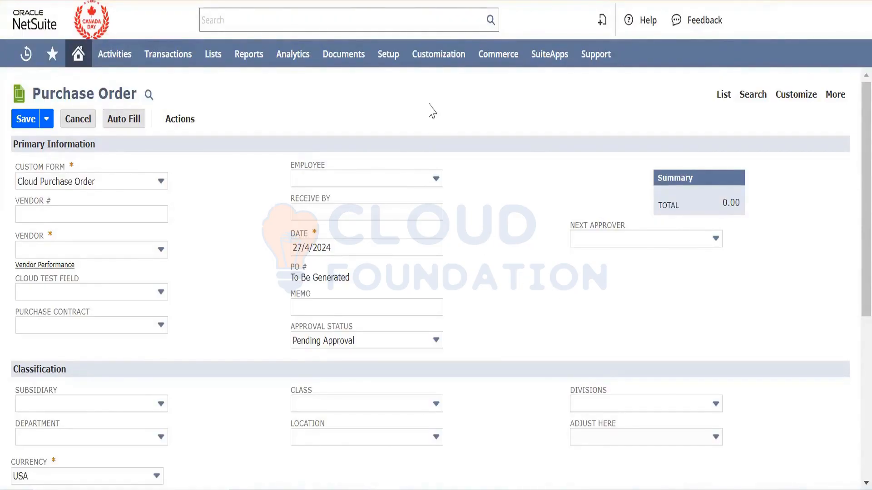
Step: Open the Import Assistant for importing CSV records
mouse_move(398, 61)
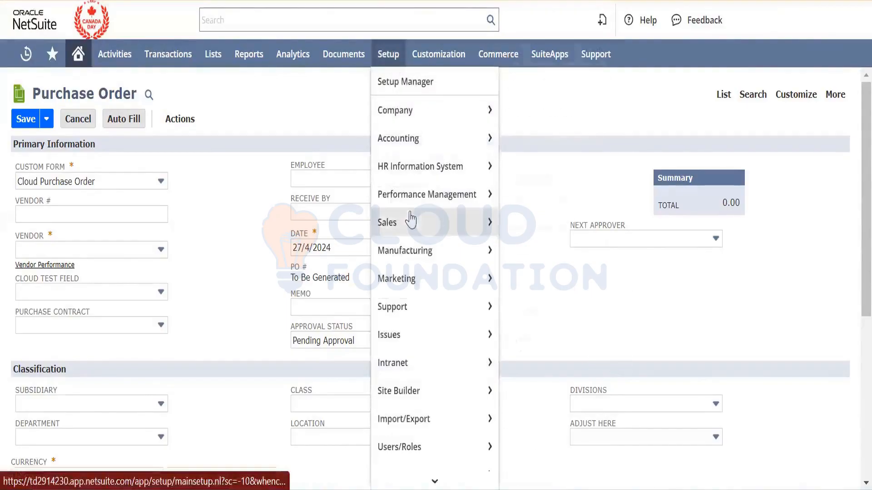
mouse_move(424, 421)
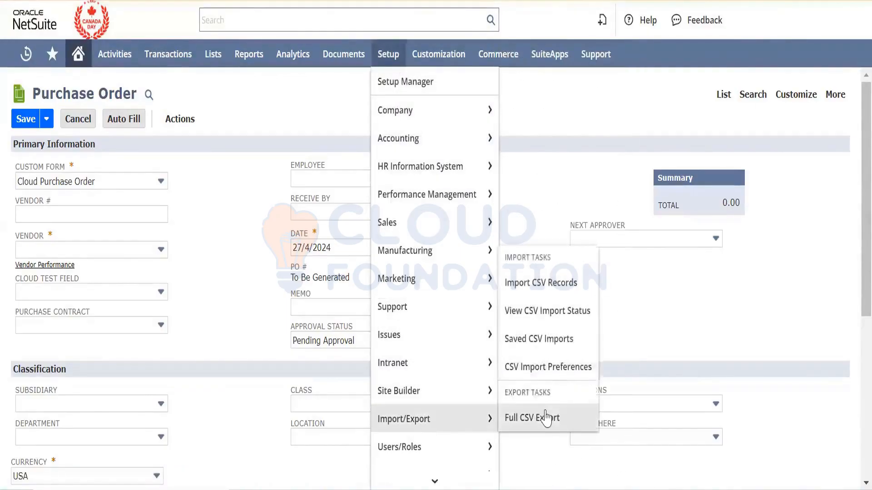
click(544, 295)
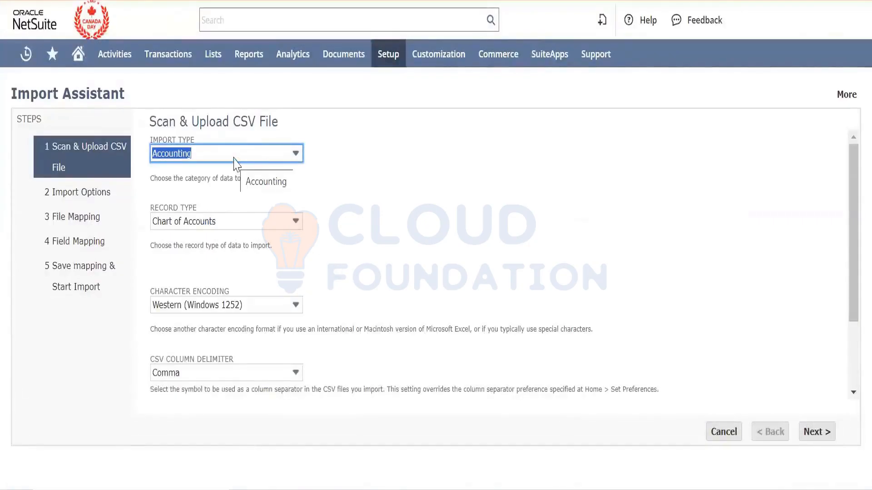
Step: Examine the record types offered for the Accounting import type, keeping Chart of Accounts
click(438, 251)
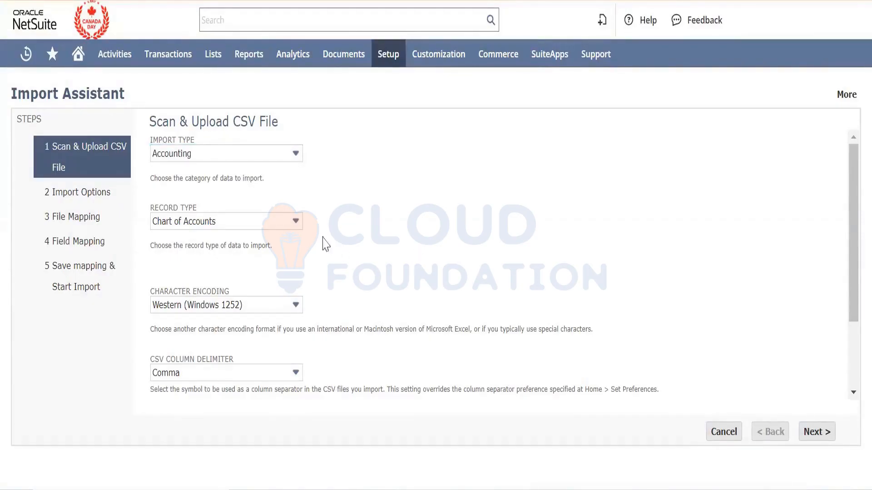
click(277, 222)
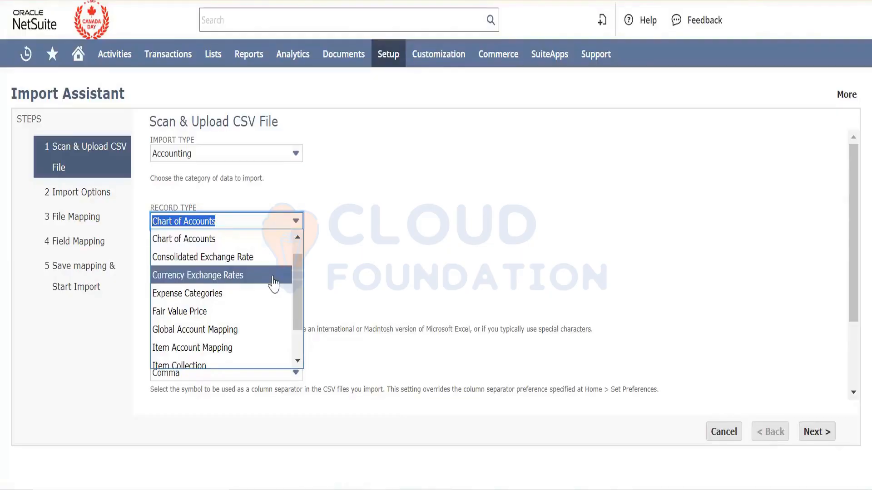
scroll(273, 284, down, 2)
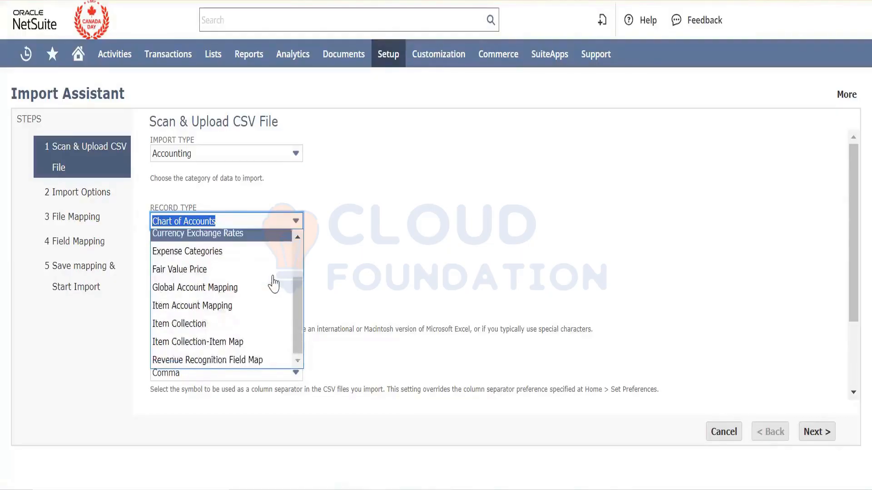
scroll(272, 281, up, 3)
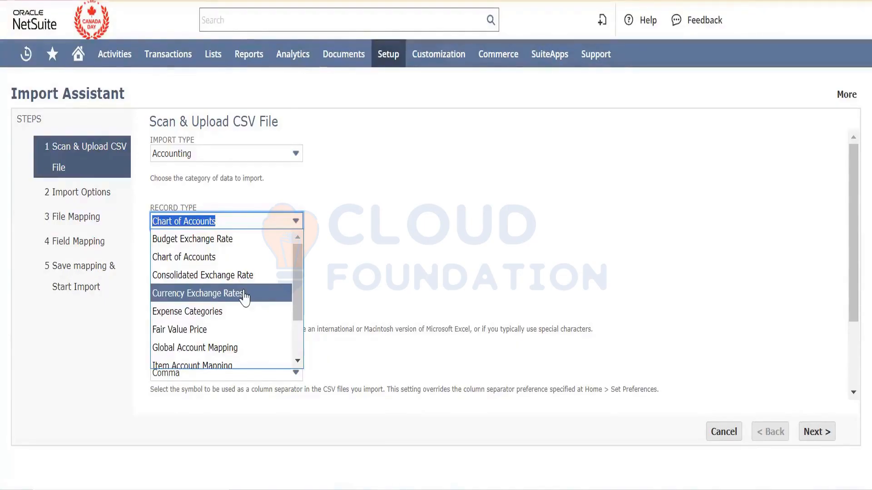
click(454, 267)
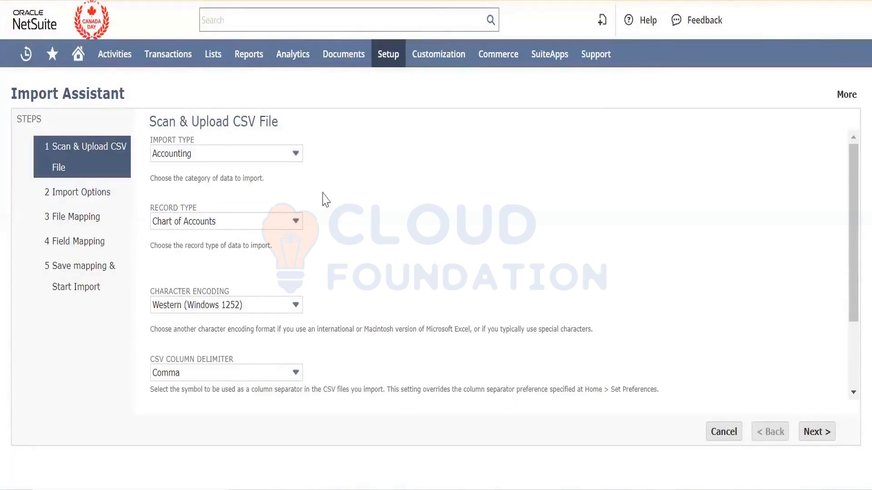
Step: Set the import type to Classification and examine the record types it offers
click(252, 157)
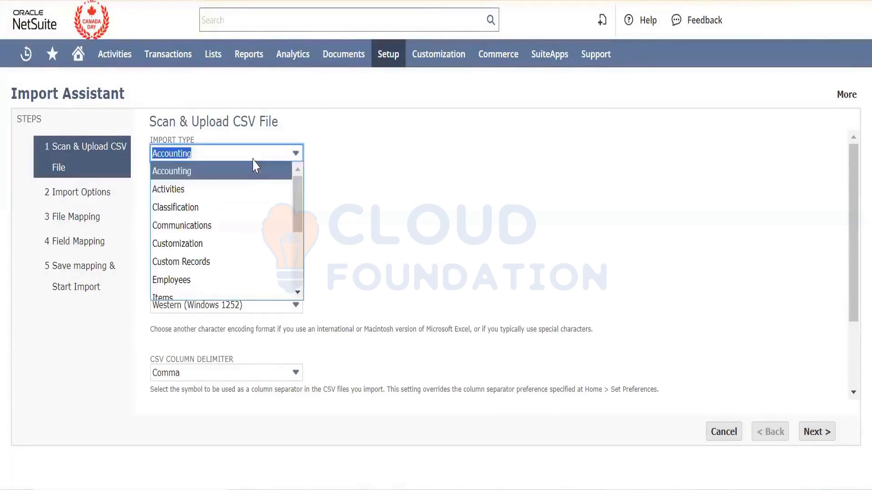
click(246, 207)
click(245, 222)
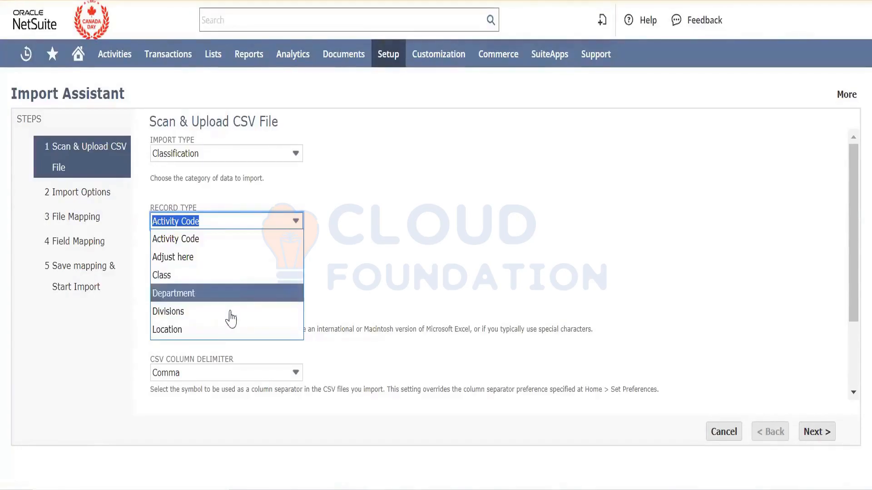
click(260, 122)
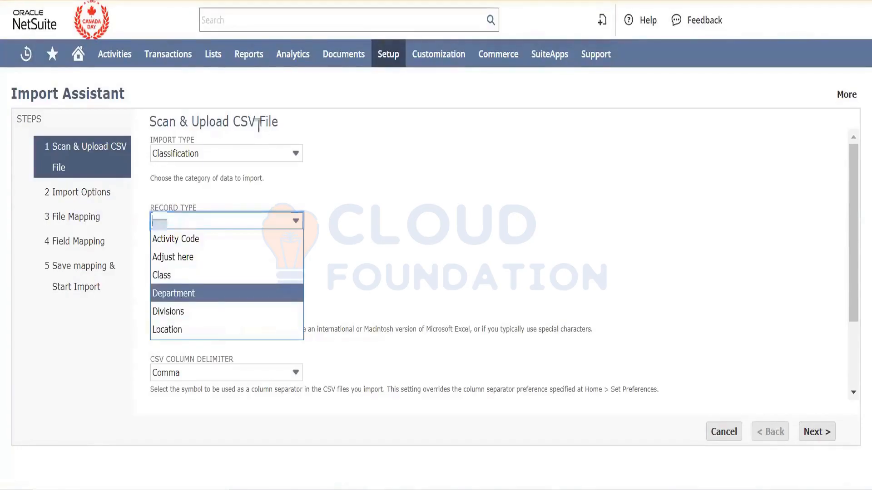
Step: Set the import type to Custom Records and look through its full list of record types
click(245, 155)
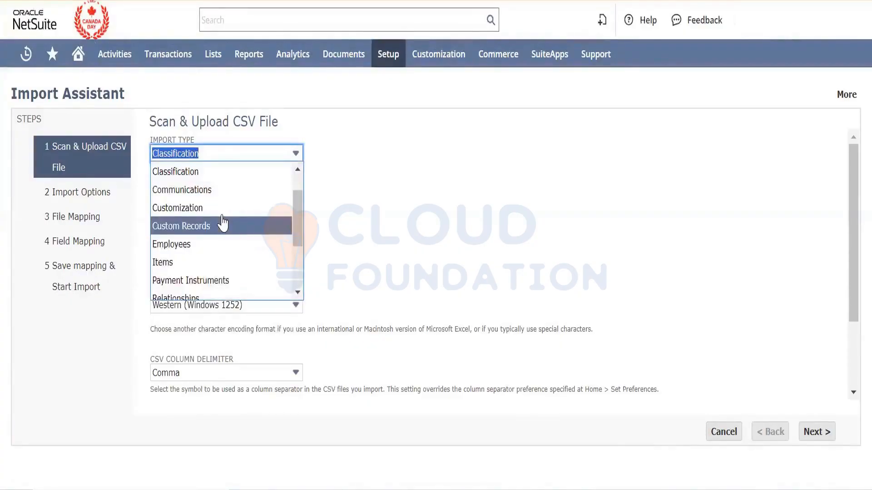
click(222, 226)
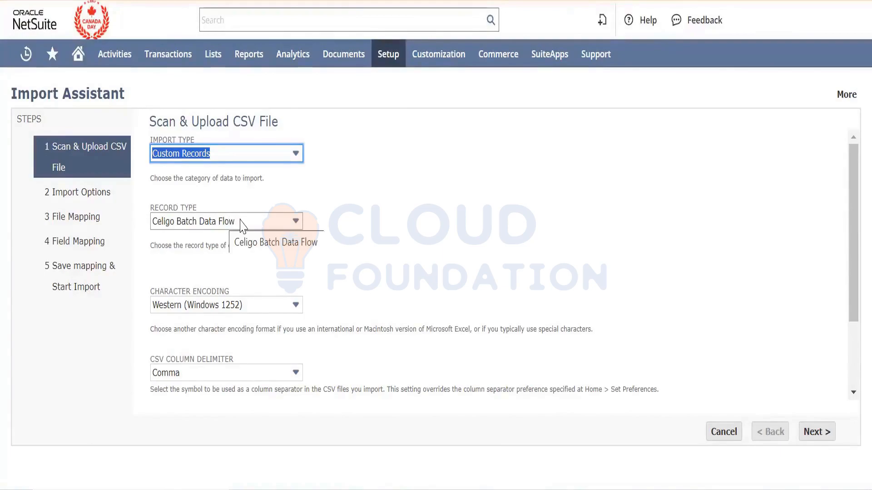
click(243, 222)
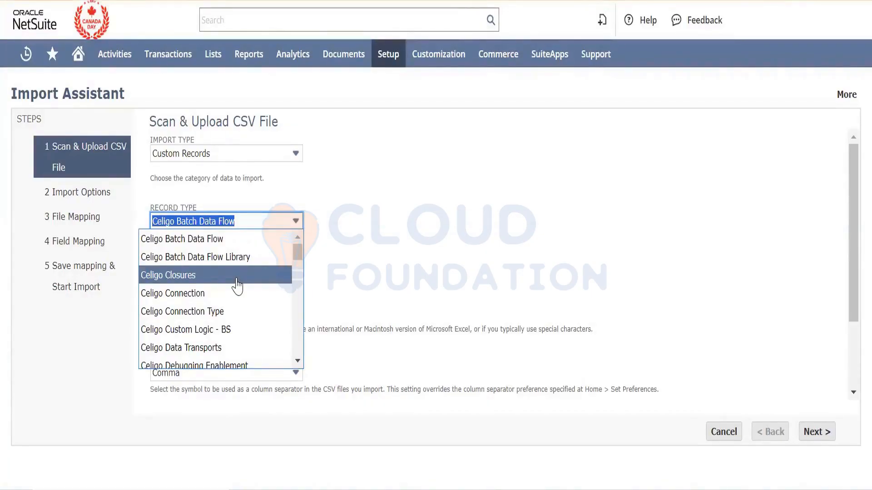
scroll(237, 286, down, 6)
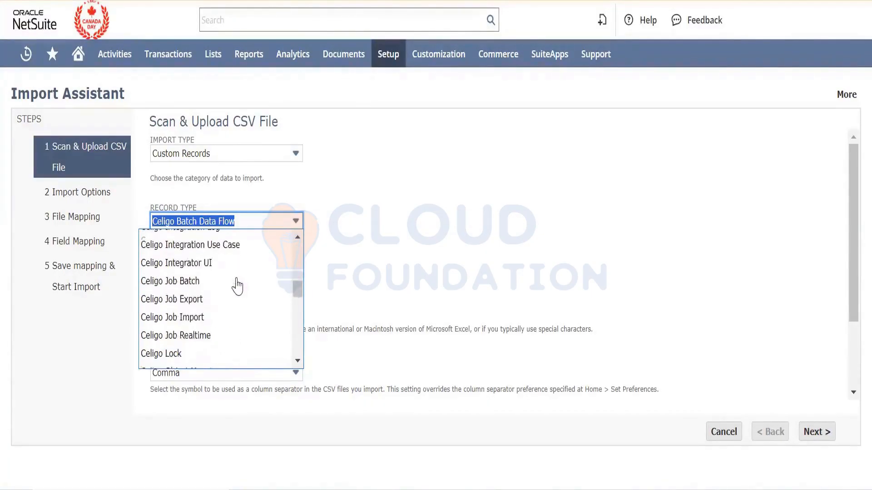
scroll(237, 286, down, 2)
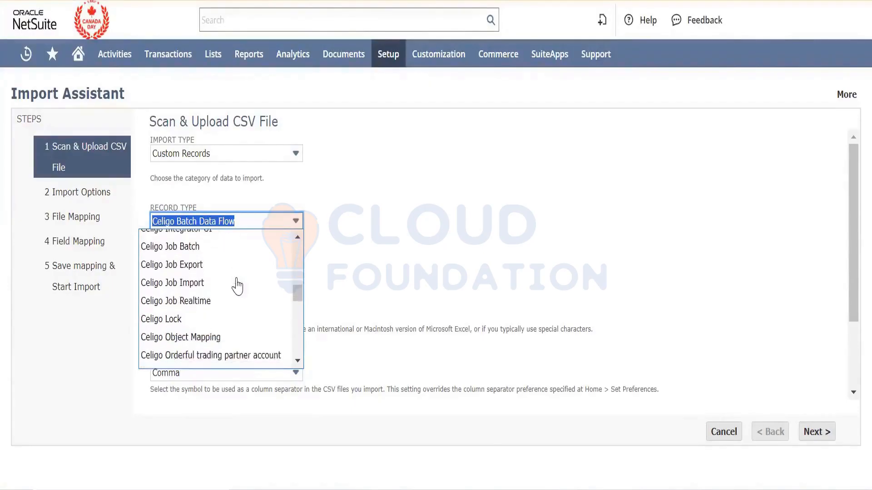
scroll(237, 286, down, 10)
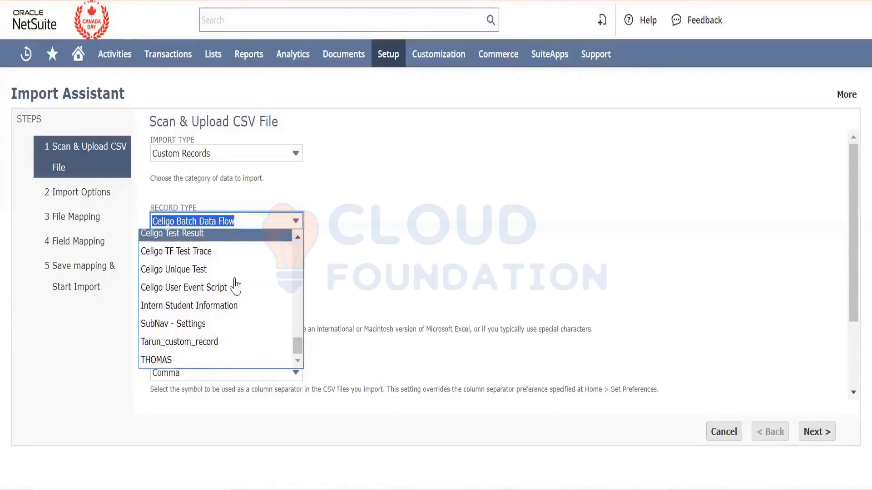
click(425, 170)
Step: Set the import type to Relationships and examine the record types it offers, keeping Contacts Only
click(279, 156)
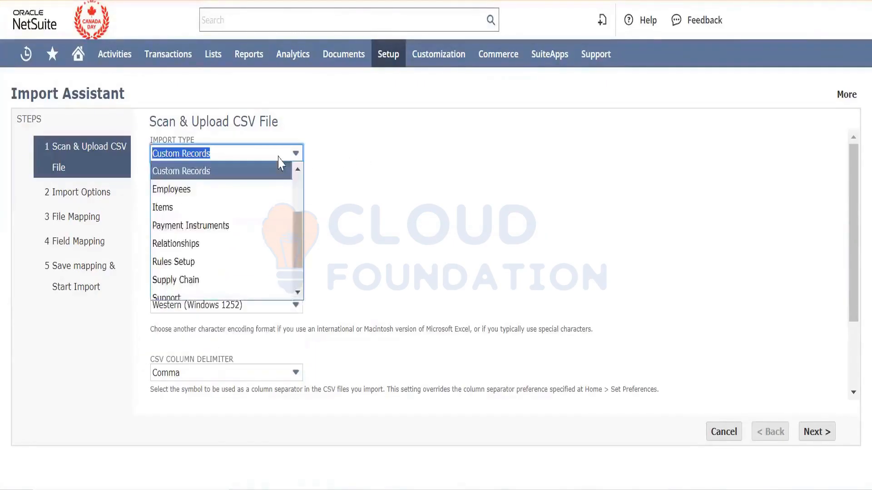
click(257, 243)
click(263, 220)
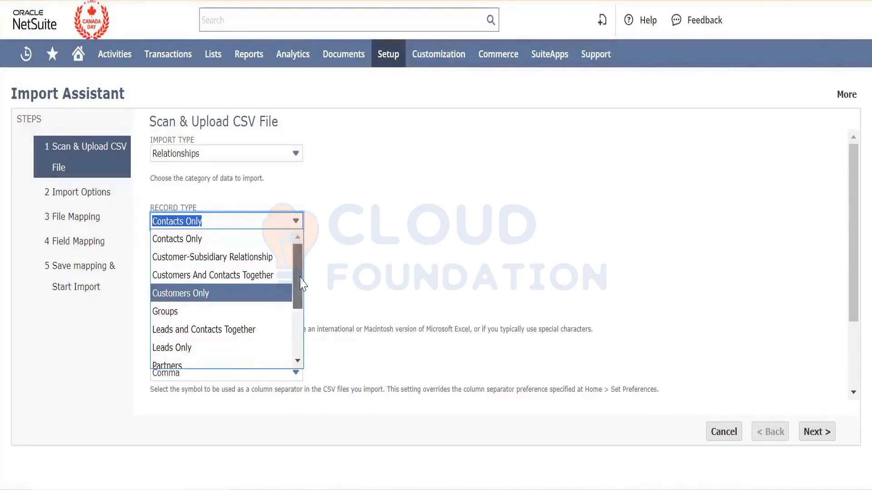
drag(298, 283, 296, 322)
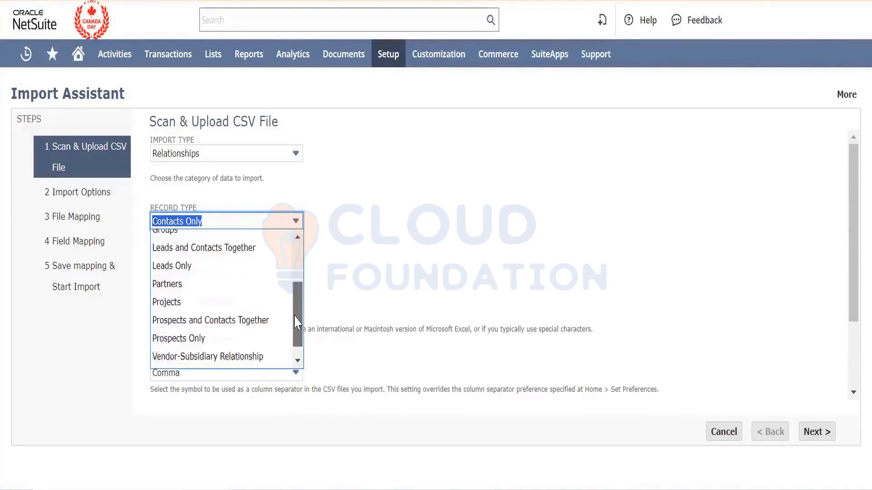
click(414, 250)
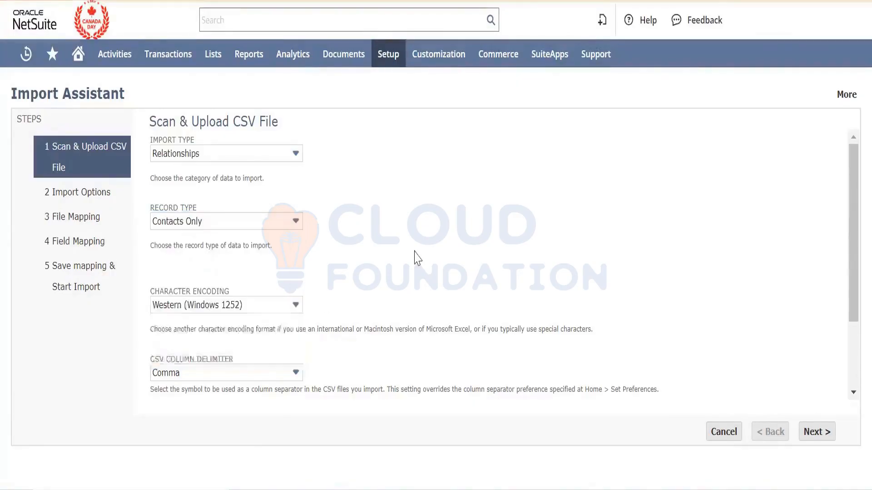
Step: Set the import type to Items and examine its record types, keeping Inventory Item, down to the CSV file upload options
click(278, 159)
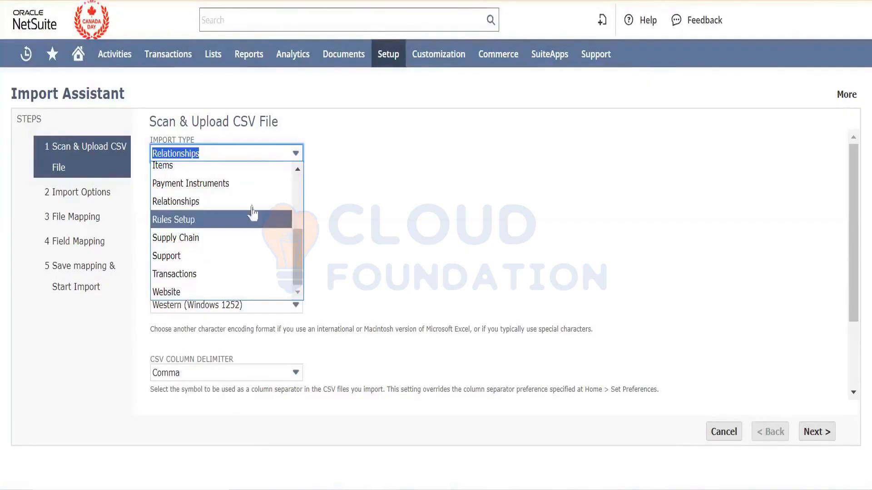
click(256, 171)
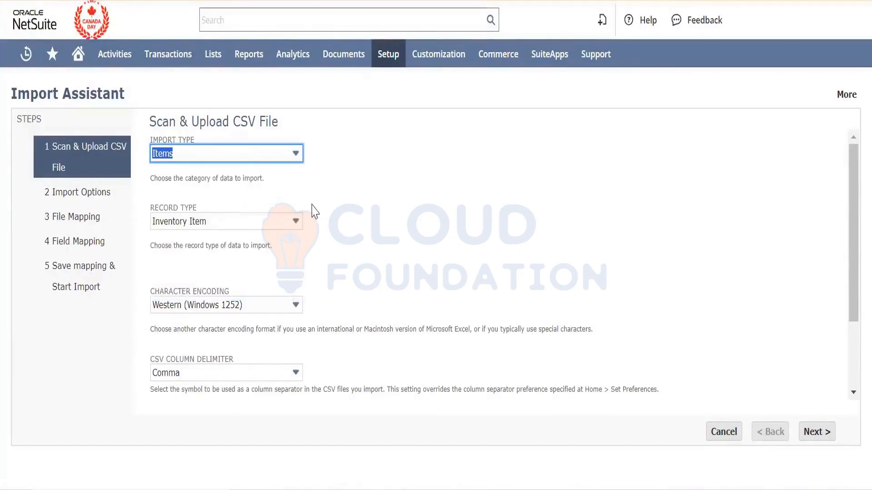
click(275, 224)
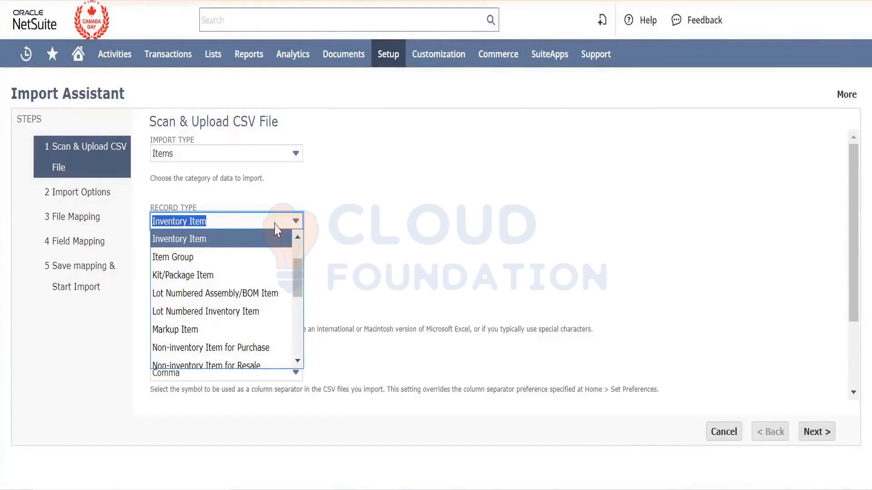
click(379, 254)
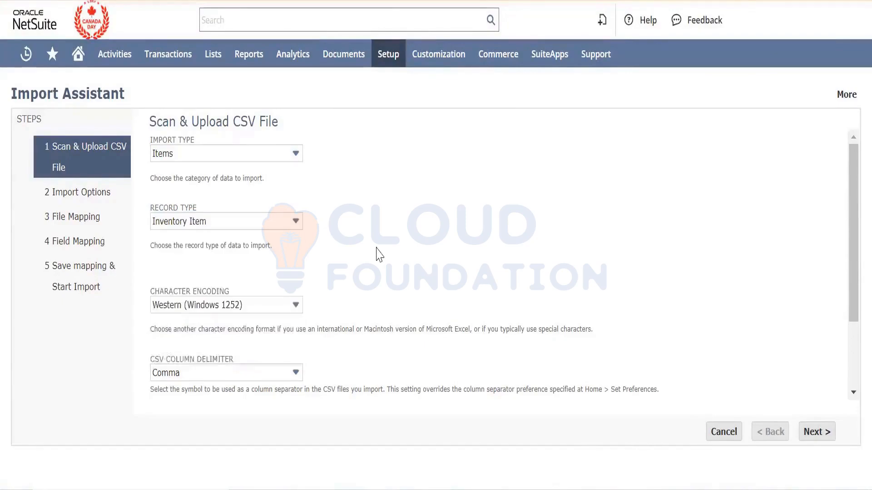
scroll(377, 240, down, 2)
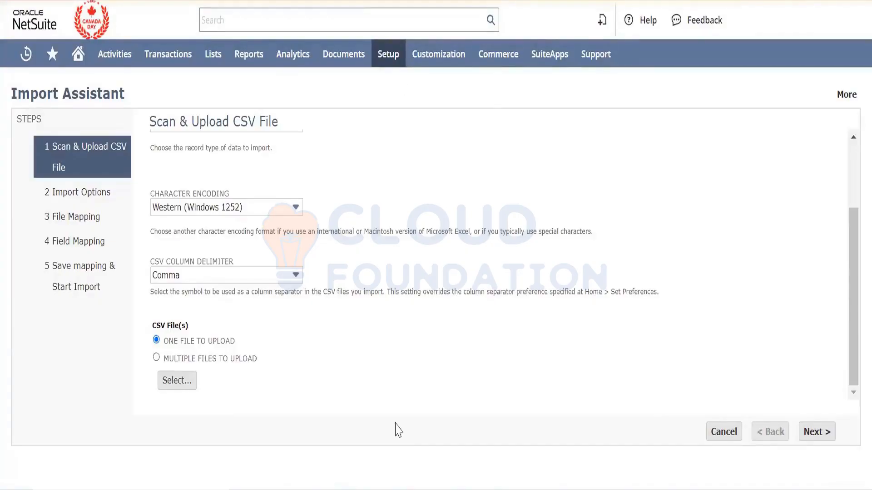
Step: Switch to the CSV template folder in File Explorer, open the Fixed Asset Template workbook in Excel and maximize it
key(alt+Tab)
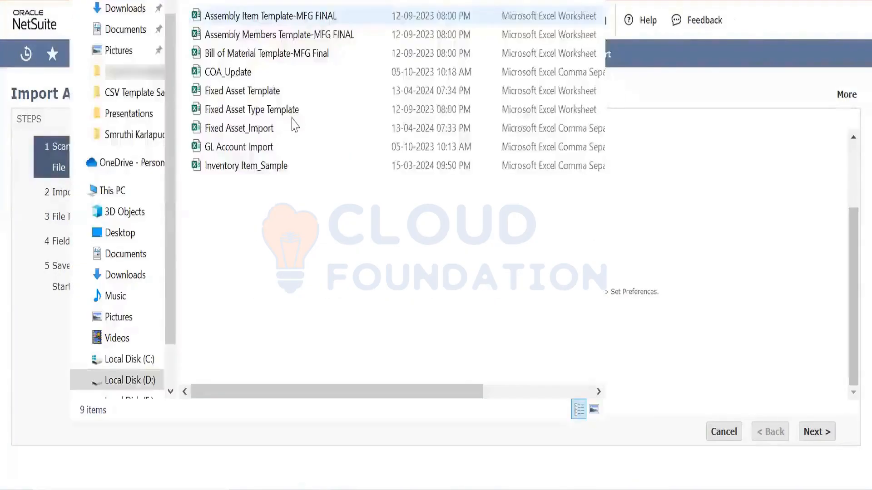
double_click(305, 90)
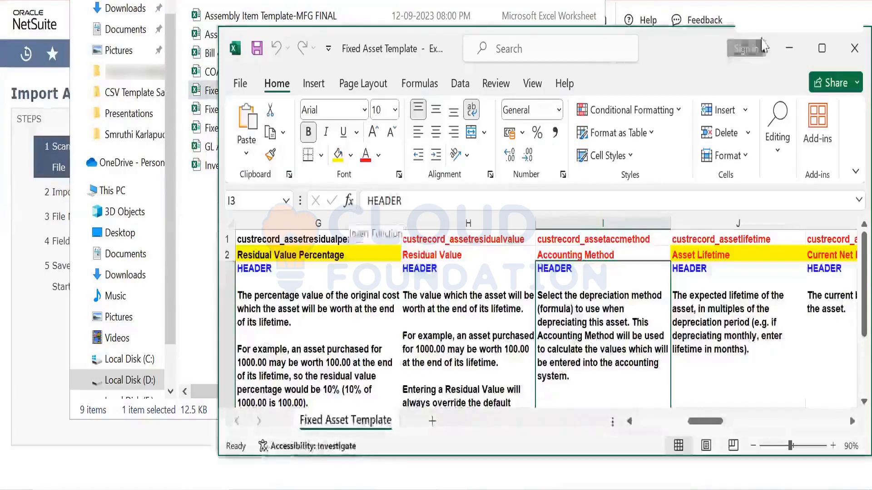
click(812, 49)
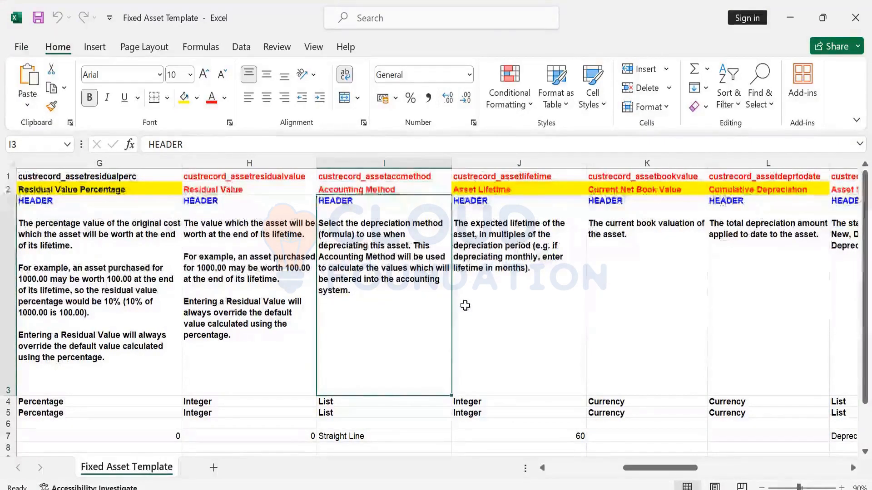
Step: Examine the field labels in row 2 from Residual Value Percentage back to Name
key(Up)
key(Left)
key(Left)
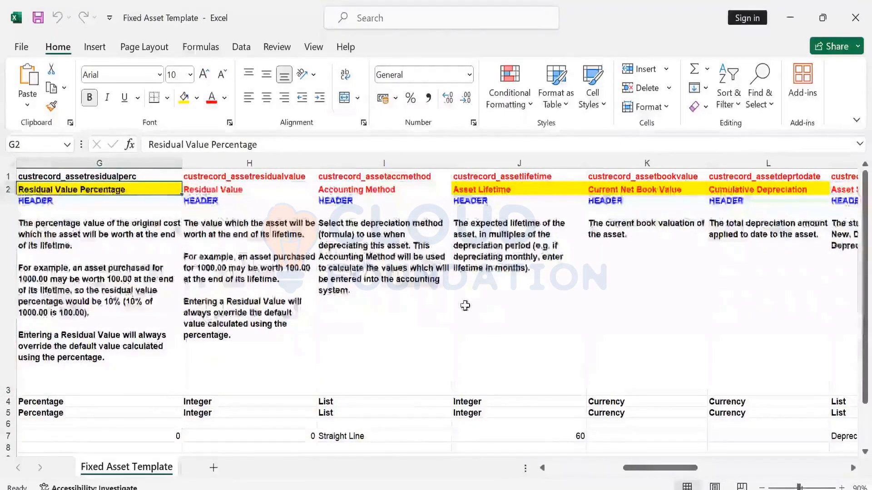
key(Left)
key(Left)
key(Left)
key(Left)
key(Left)
key(Left)
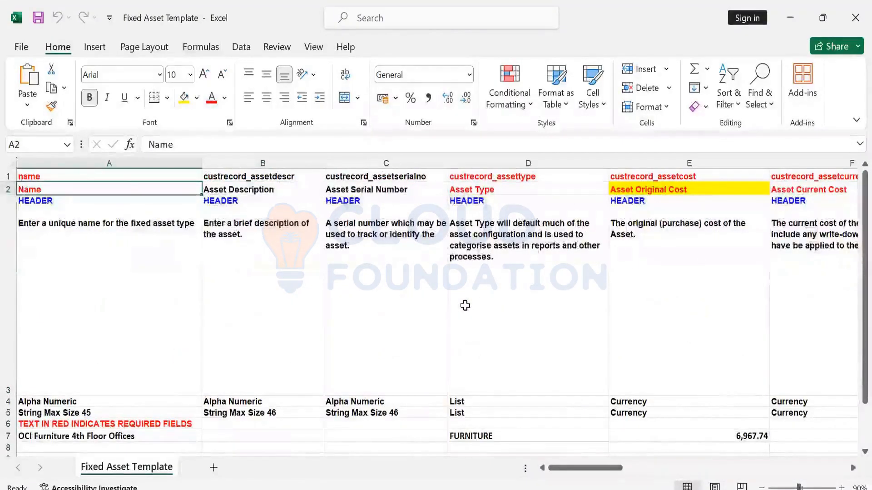
key(Right)
key(Right)
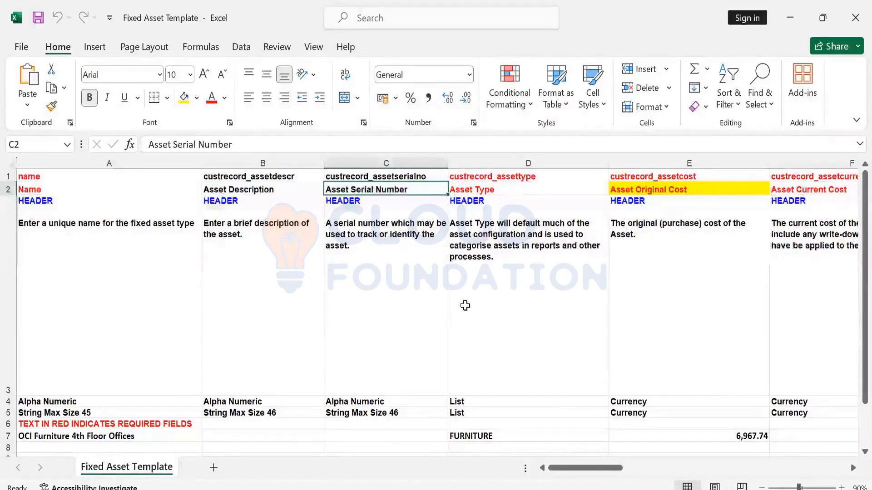
key(Left)
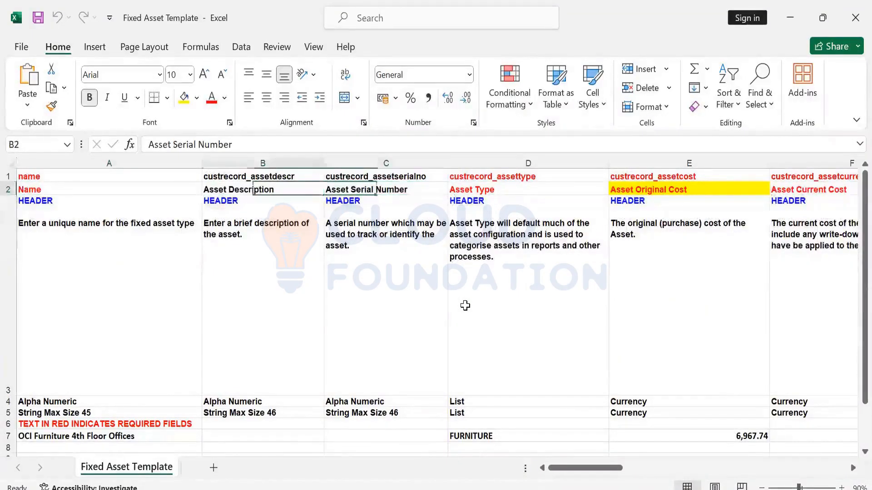
key(Left)
Step: Examine the data type, maximum size and description rows for the template's columns from Name to Asset Type
key(Down)
key(Down)
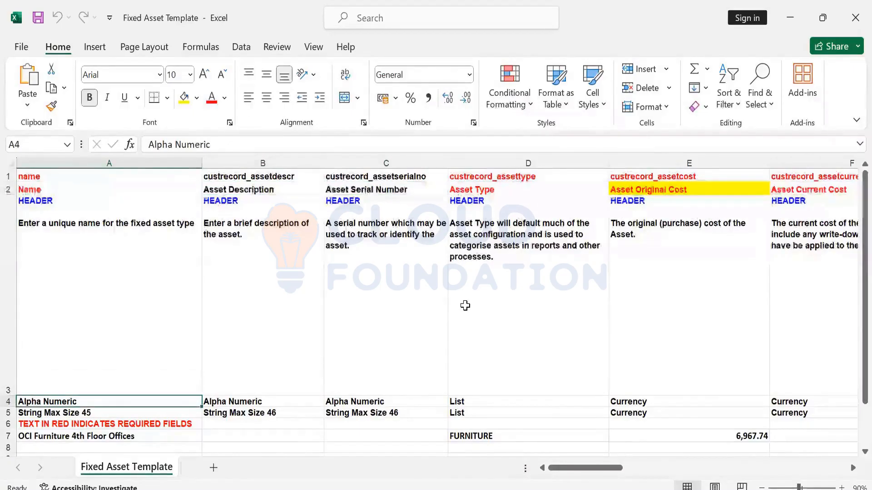
key(Down)
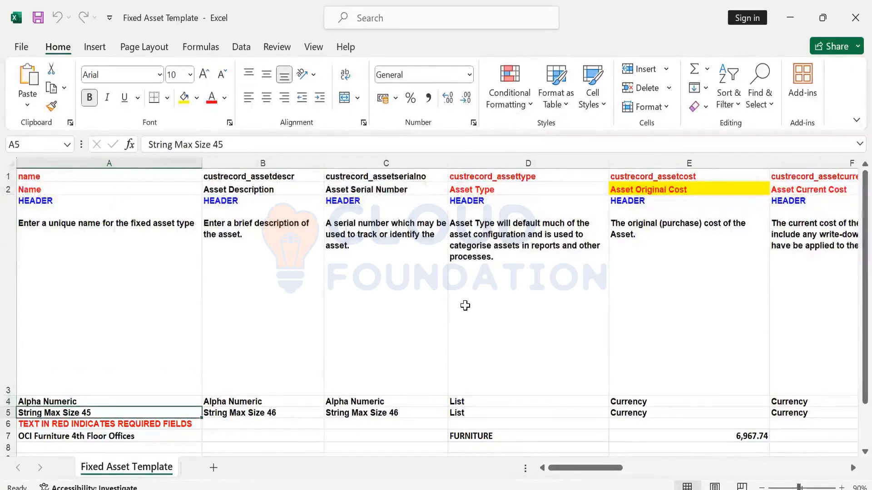
key(Up)
key(Up)
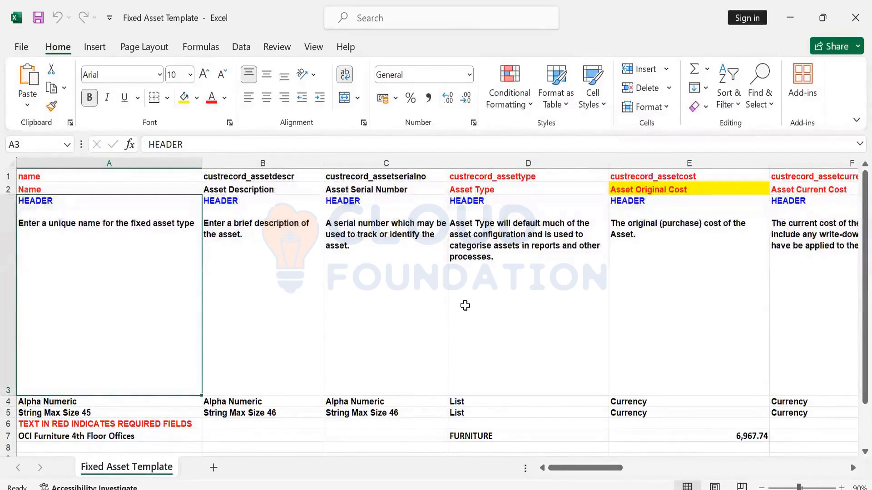
key(Tab)
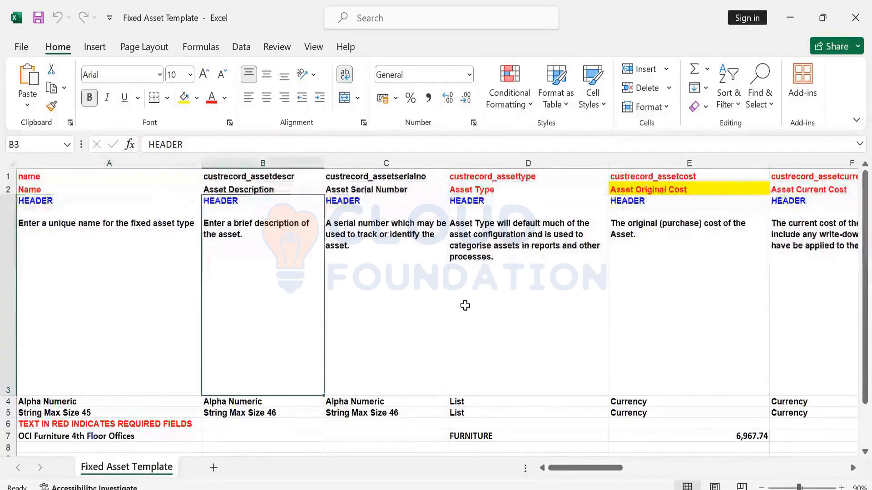
click(465, 305)
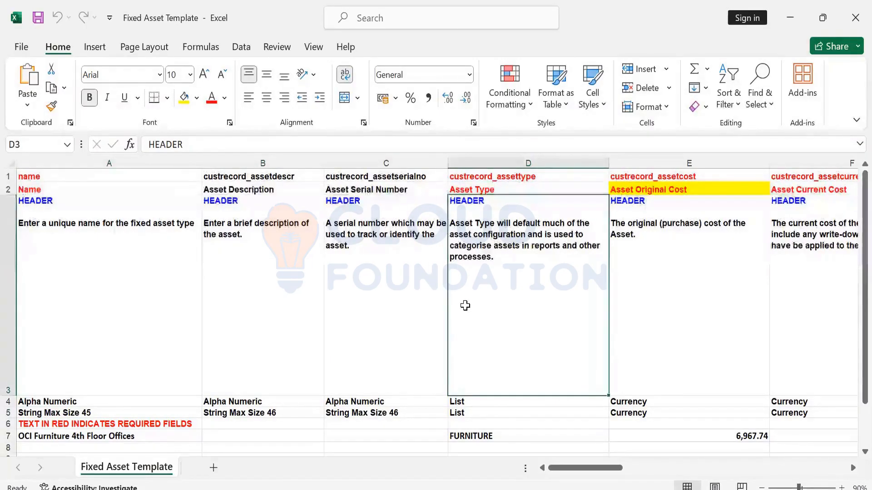
Step: Review the sample asset record in row 7 from the Name column across to Cumulative Depreciation
key(Down)
key(Down)
key(Down)
key(Down)
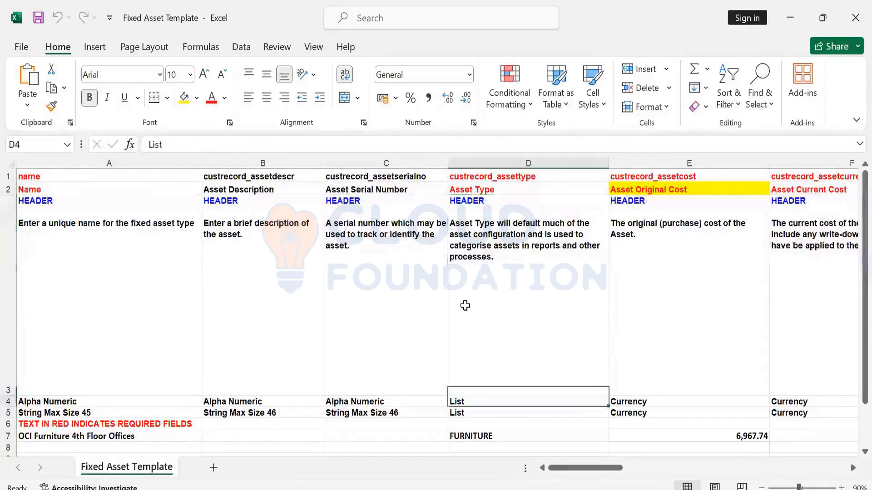
key(Left)
key(Left)
key(Left)
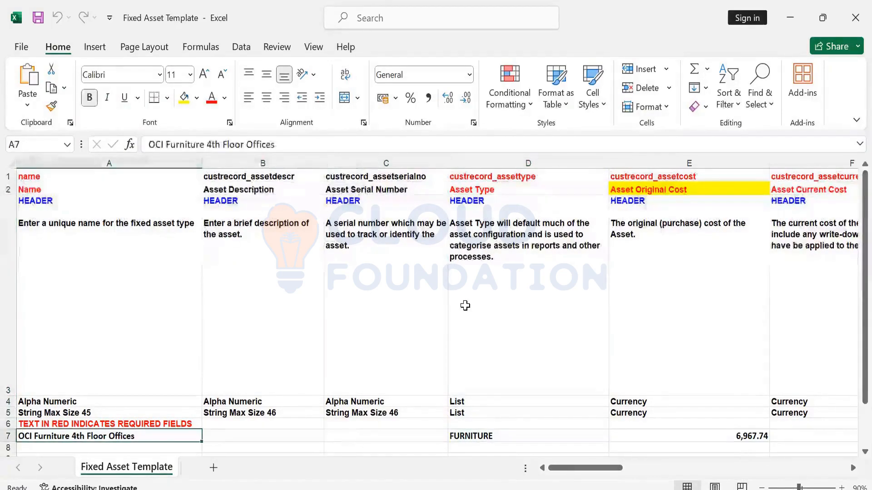
key(Up)
key(Down)
key(Right)
key(Right)
key(Right)
key(Right)
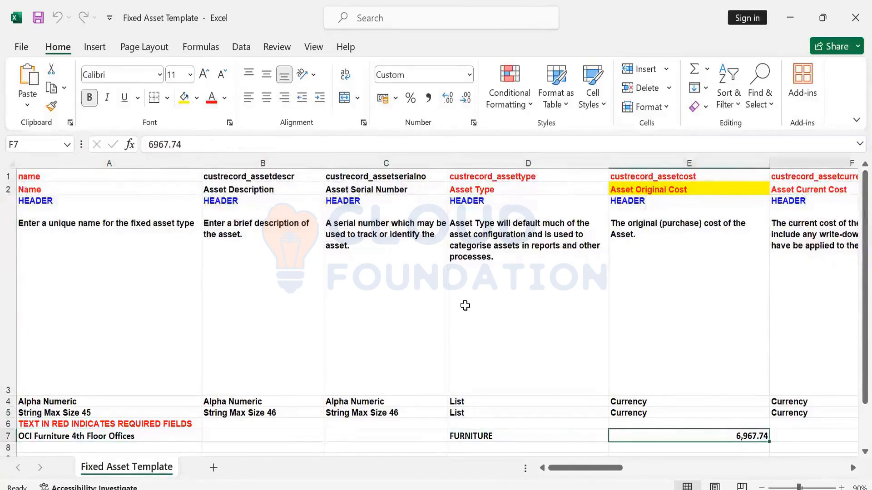
key(Right)
key(Right)
key(Right)
key(Right)
key(Right)
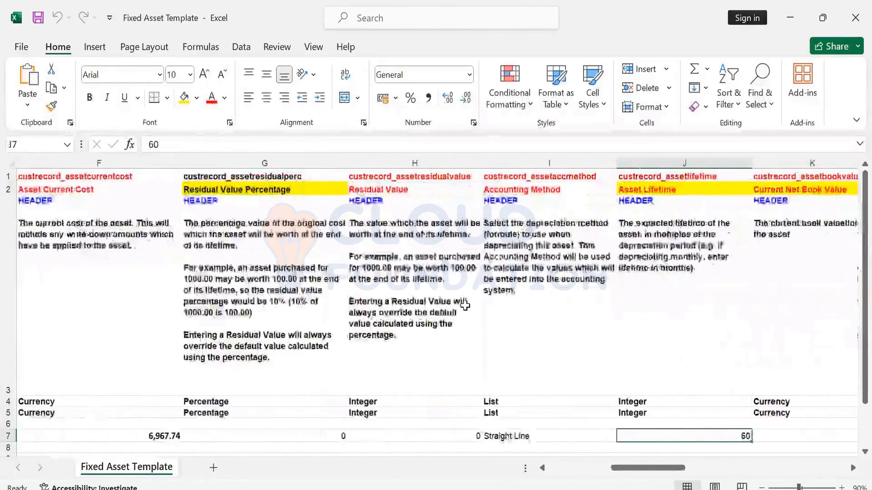
key(Right)
key(Right)
Step: Return to the internal field IDs in row 1 and examine those of the Name and Asset Description columns
key(Up)
key(Up)
key(Up)
key(Up)
key(Up)
key(Up)
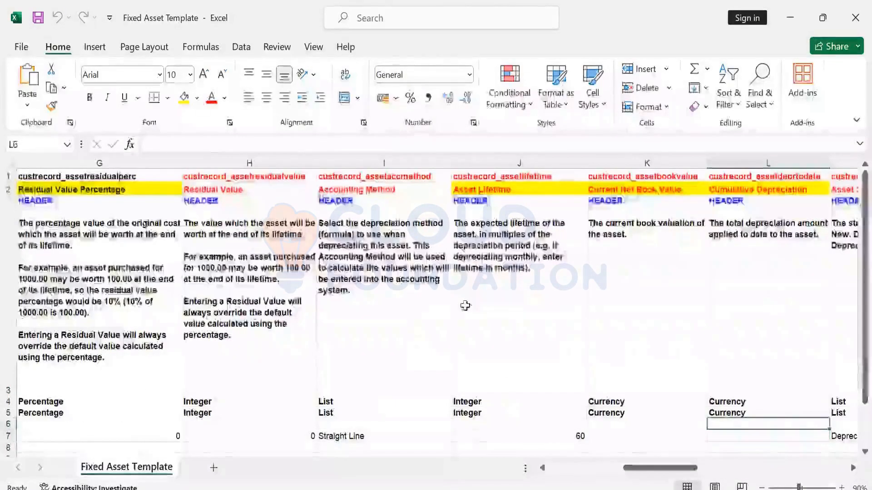
key(Left)
key(Left)
key(Left)
key(Left)
key(Left)
key(Left)
key(Left)
key(Left)
key(Left)
key(Left)
key(Left)
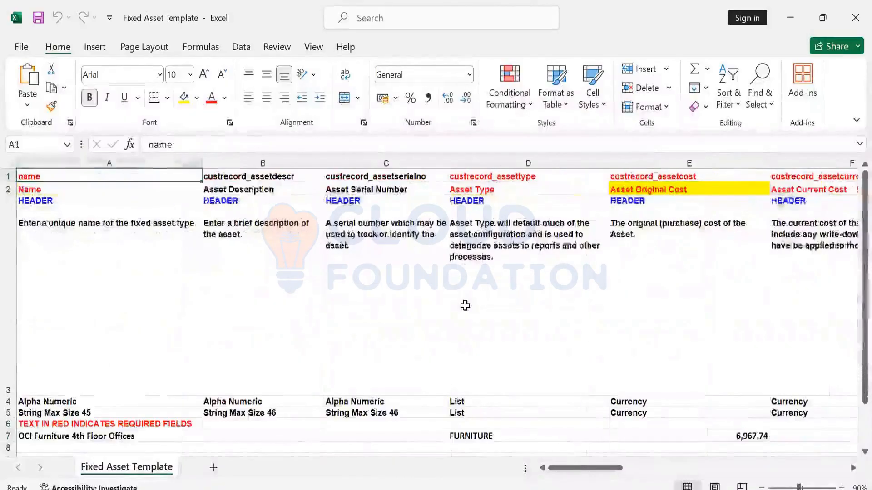
key(Right)
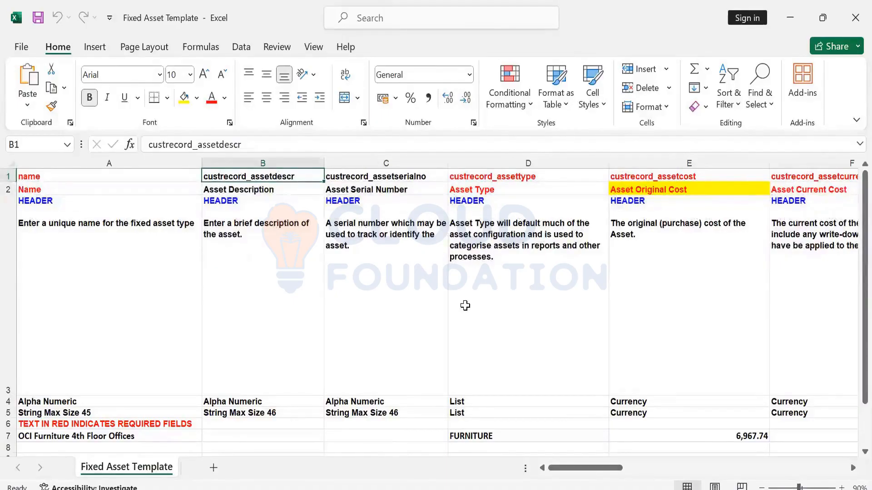
key(Page_Down)
key(Page_Down)
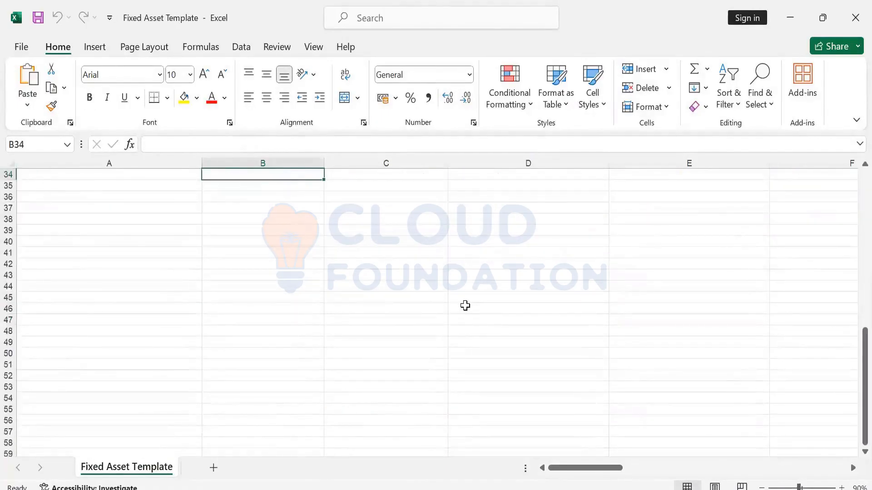
key(ctrl+shift+Up)
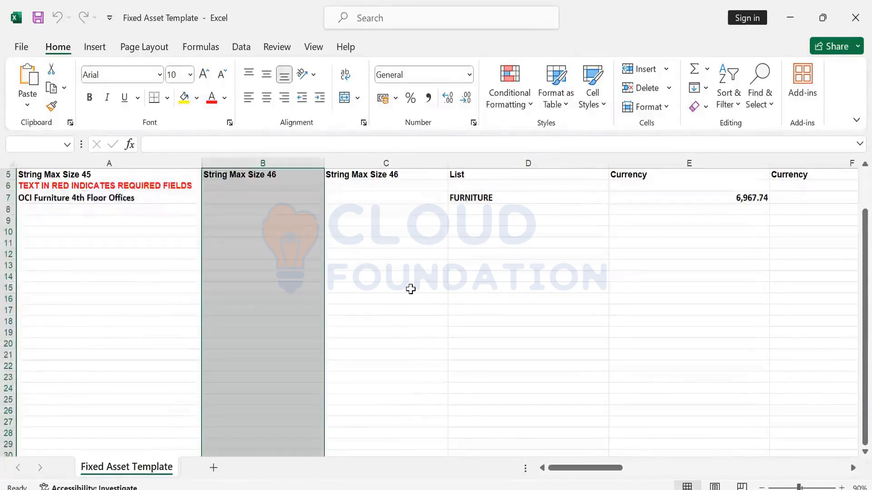
click(289, 206)
key(Up)
key(Up)
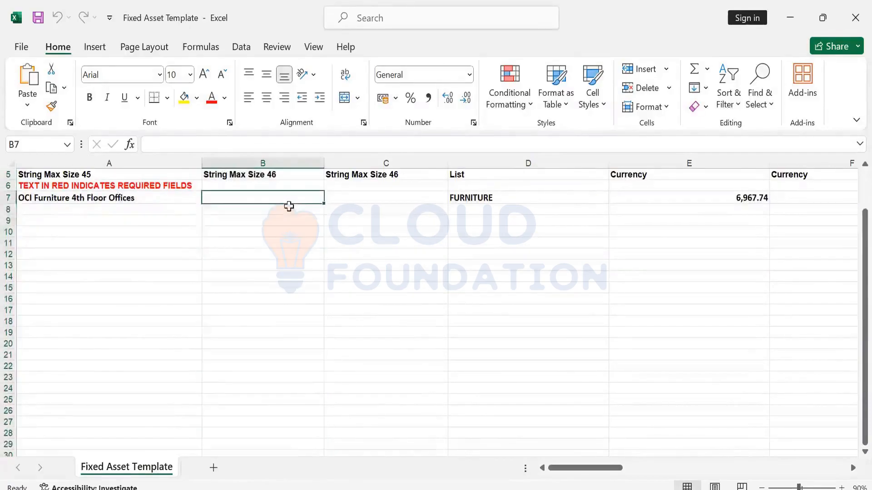
key(ctrl+Up)
key(ctrl+Up)
key(ctrl+Up)
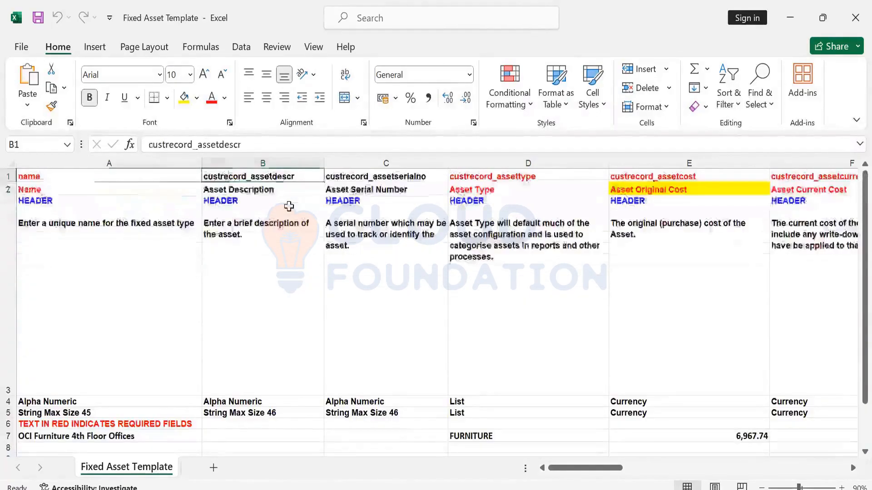
Step: Look through the internal field IDs in row 1 across the columns following Asset Description
key(Right)
key(Right)
key(Right)
key(Right)
key(Right)
key(Right)
key(Right)
key(Right)
key(Right)
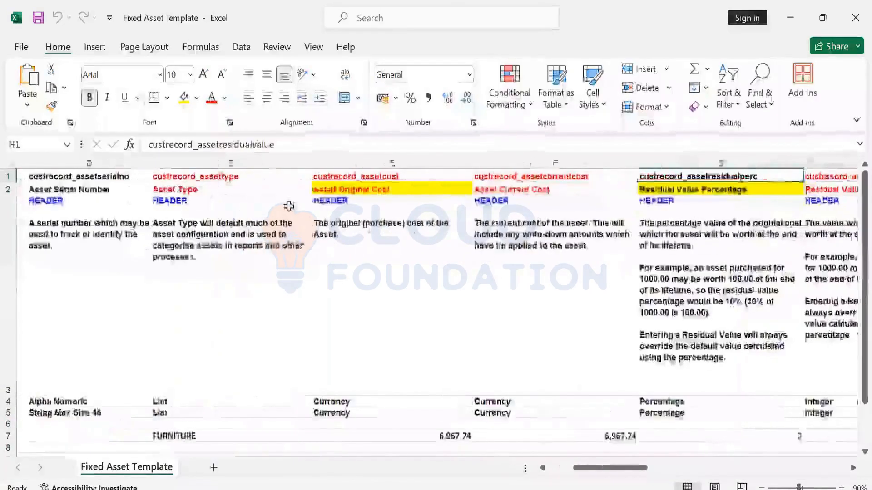
key(Right)
key(Right)
key(Right)
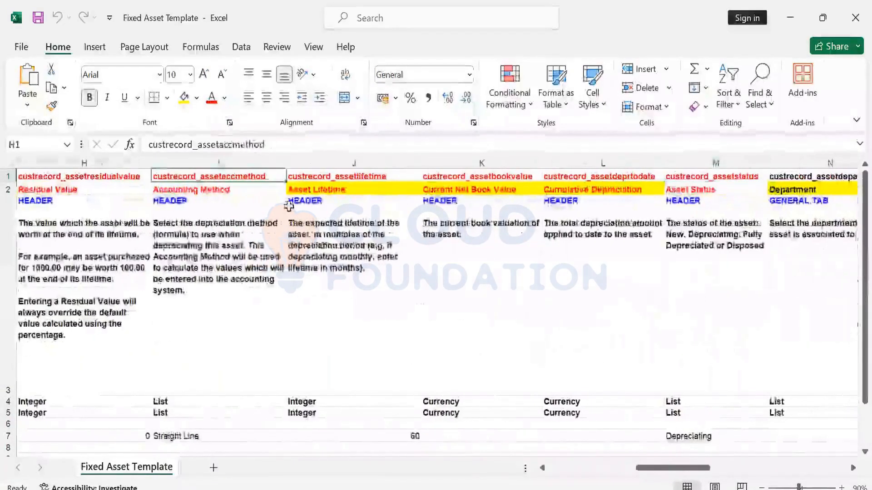
Step: Select the field labels in row 2 from Name through Asset Original Cost (A2:E2)
key(ctrl+Home)
key(Down)
key(shift+Right)
key(shift+Right)
key(shift+Right)
key(shift+Right)
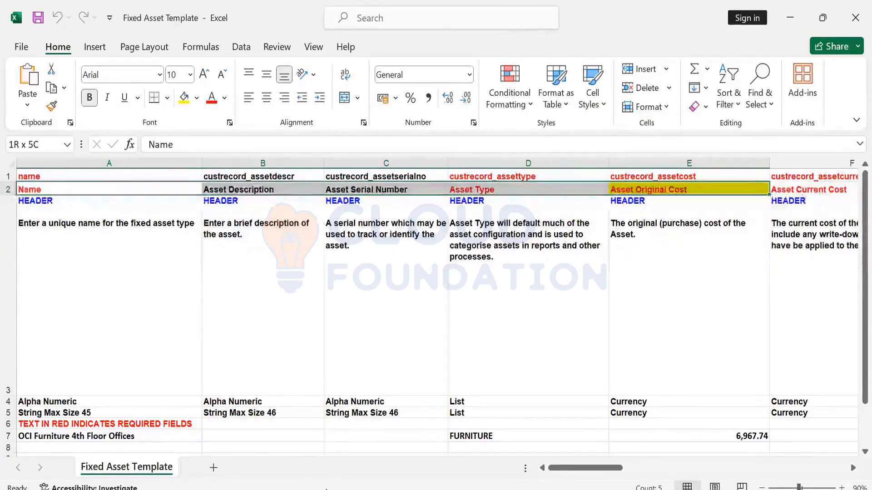
Step: Open the Inventory Item_Sample file from the CSV Template Samples folder
key(alt+Tab)
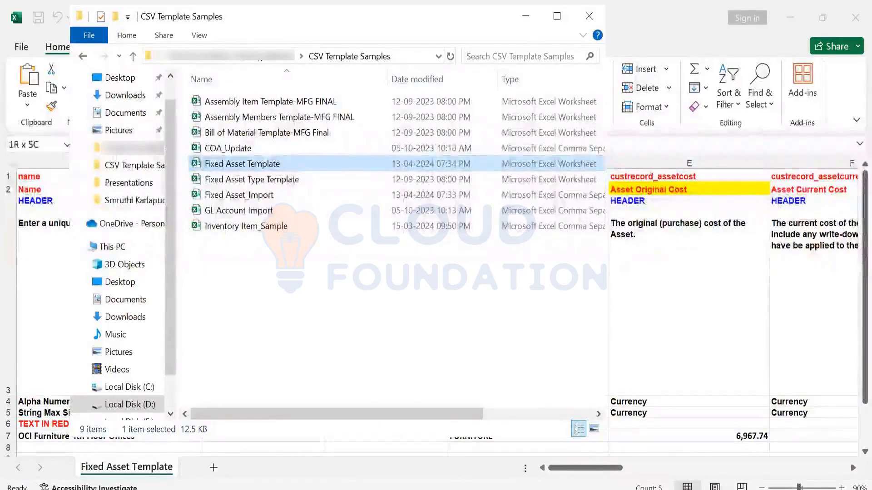
click(306, 227)
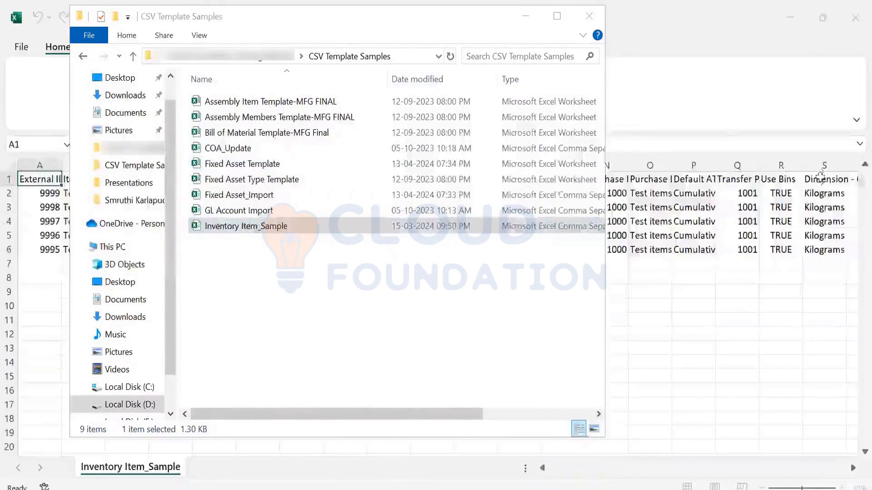
mouse_move(451, 489)
click(524, 447)
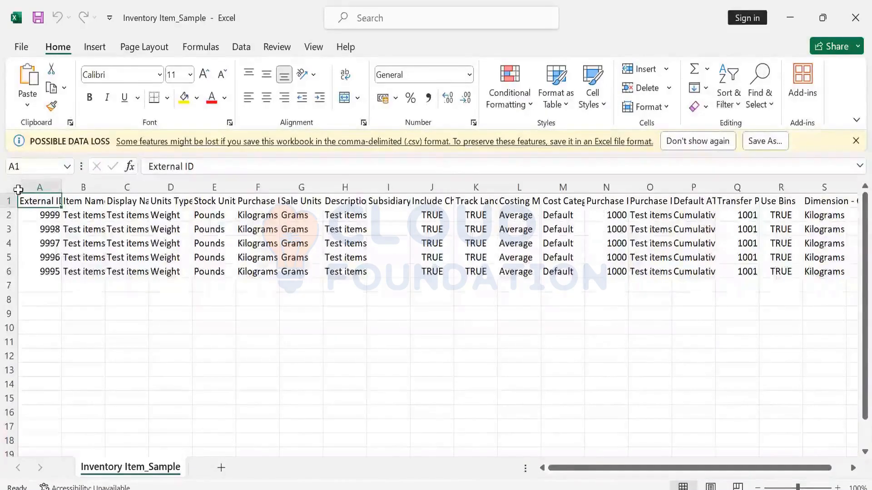
Step: Fit all column widths to their contents and apply all borders and centered alignment to the item table (A1:S6)
key(ctrl+a)
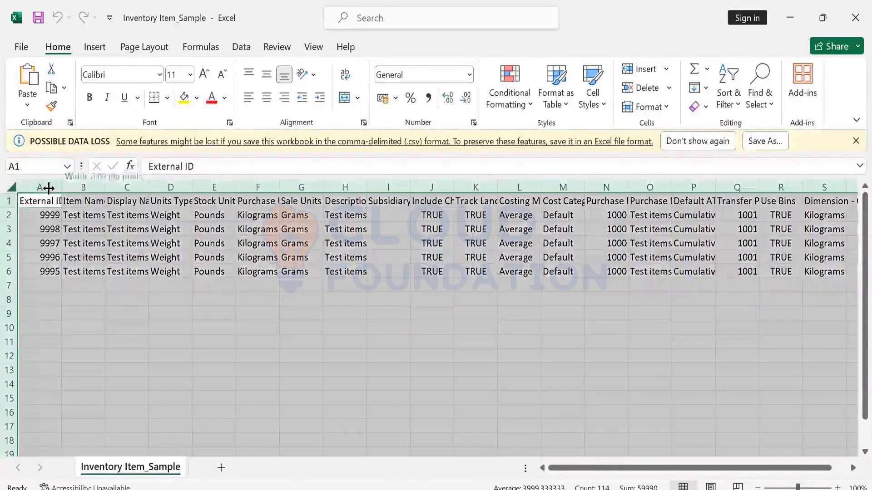
double_click(49, 188)
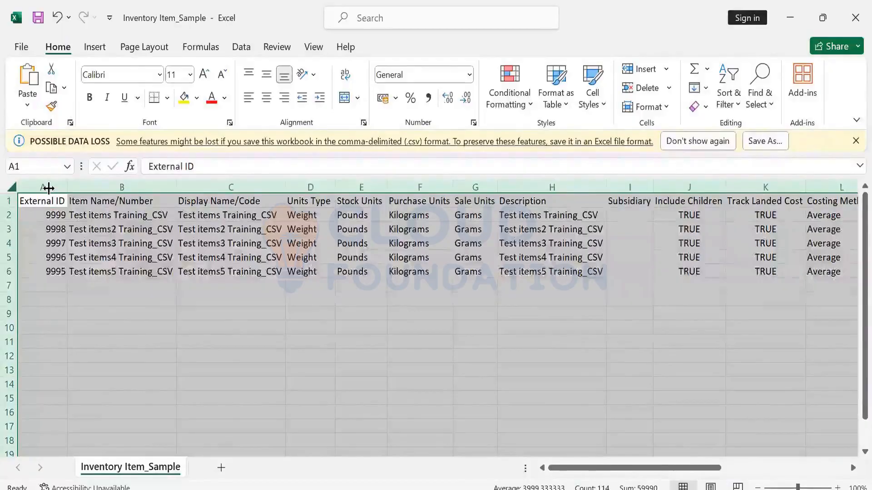
key(ctrl+Home)
key(ctrl+shift+Right)
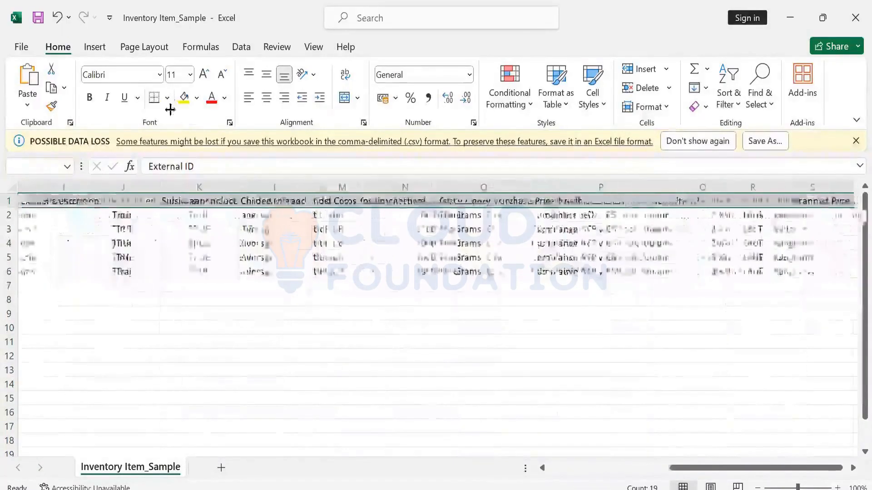
key(ctrl+shift+Down)
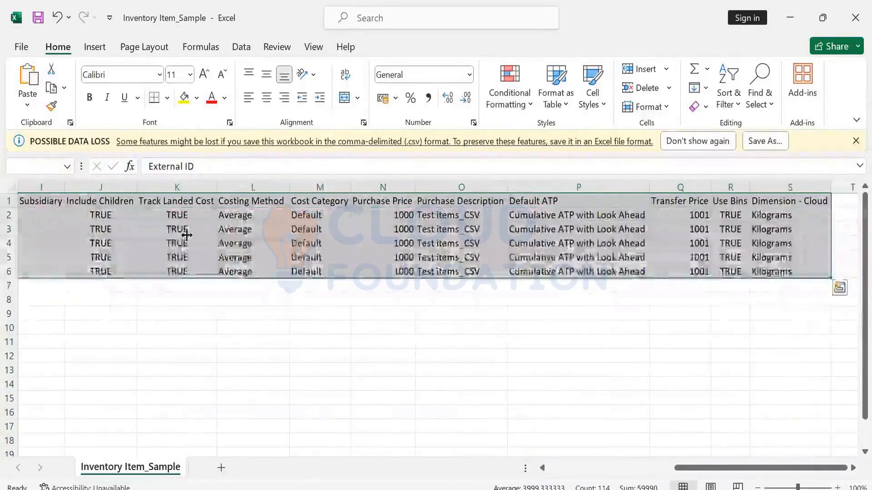
click(167, 97)
click(190, 248)
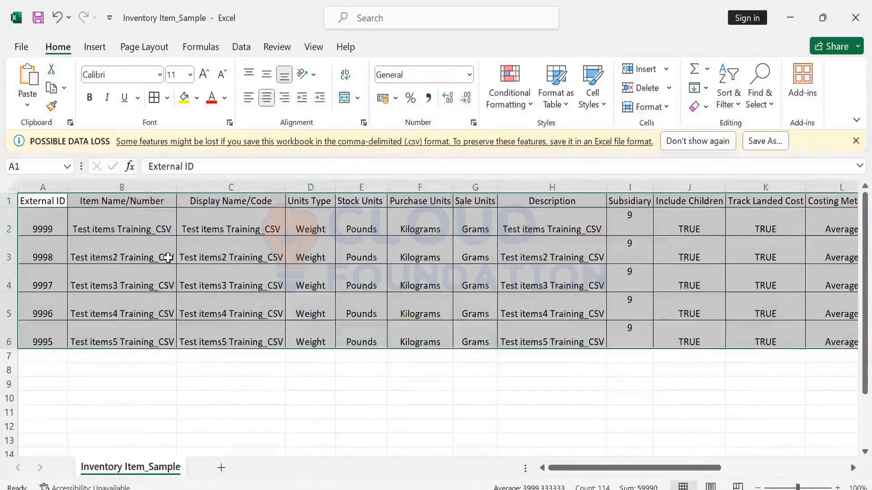
Step: Go through the item names in the Item Name/Number column from row 2 down to the last item
click(168, 258)
key(Up)
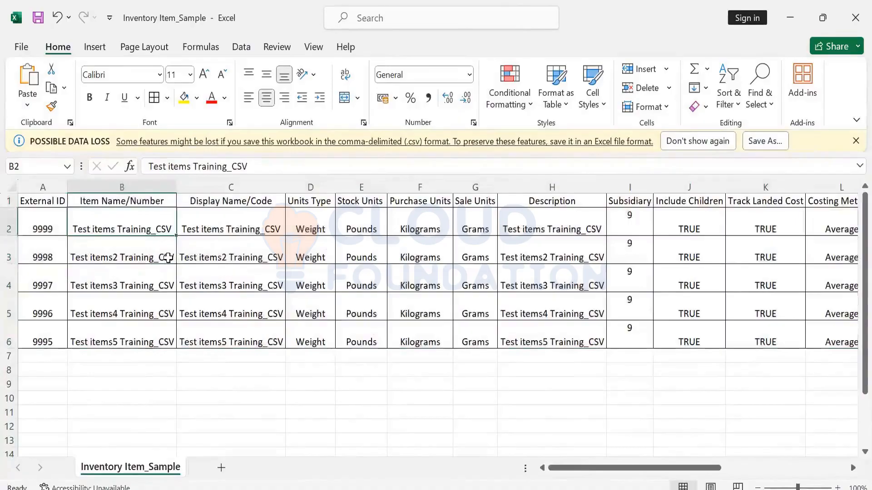
key(Down)
key(Up)
key(Down)
key(Down)
key(Down)
key(Down)
key(Down)
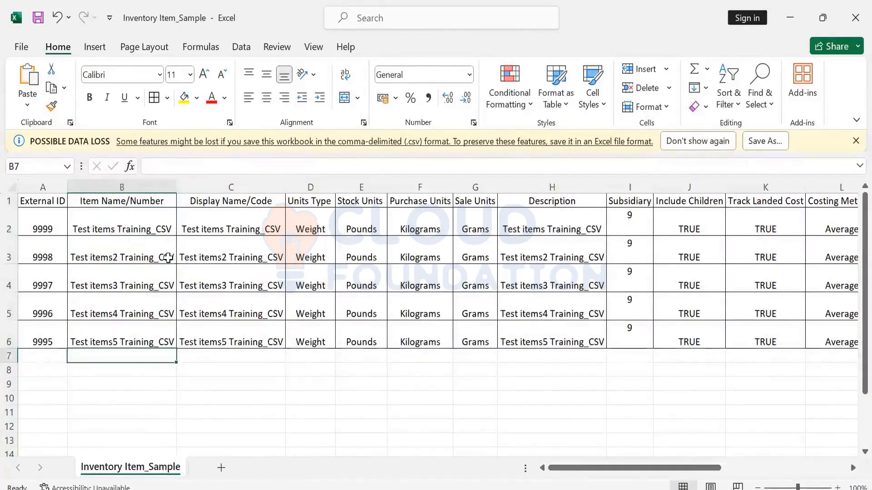
Step: Take the first item's name from B2 and search for "Test items Training_CSV" in NetSuite's global search
key(Up)
key(Up)
key(Up)
key(Up)
key(Up)
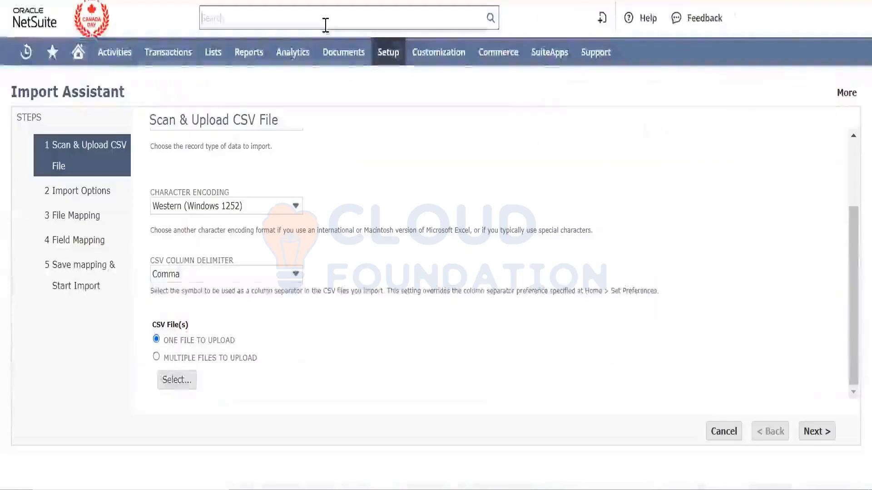
click(326, 25)
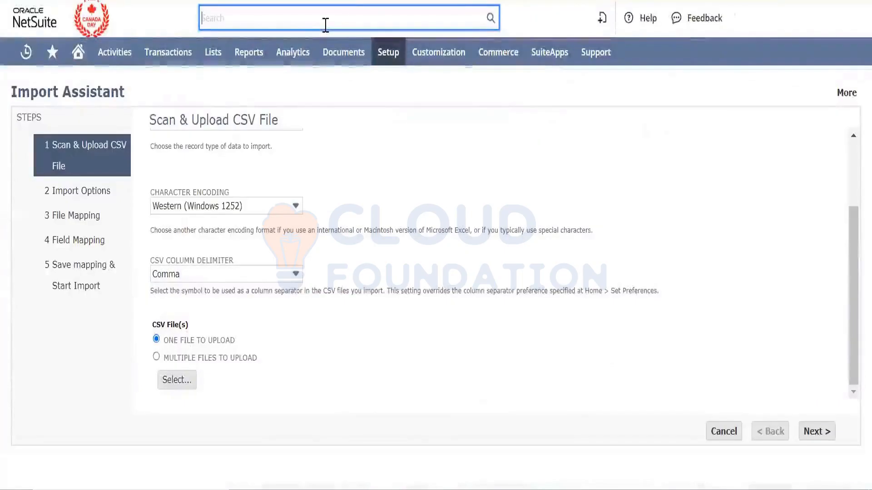
text(Test items Training_CSV)
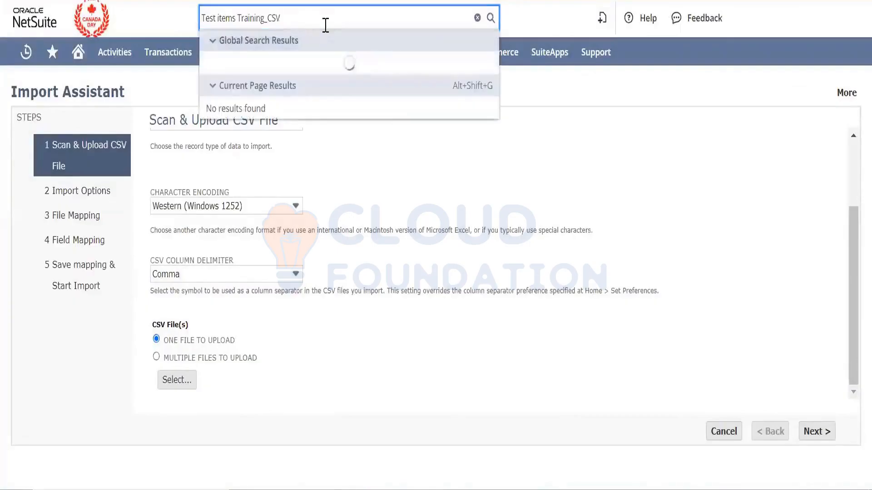
click(539, 206)
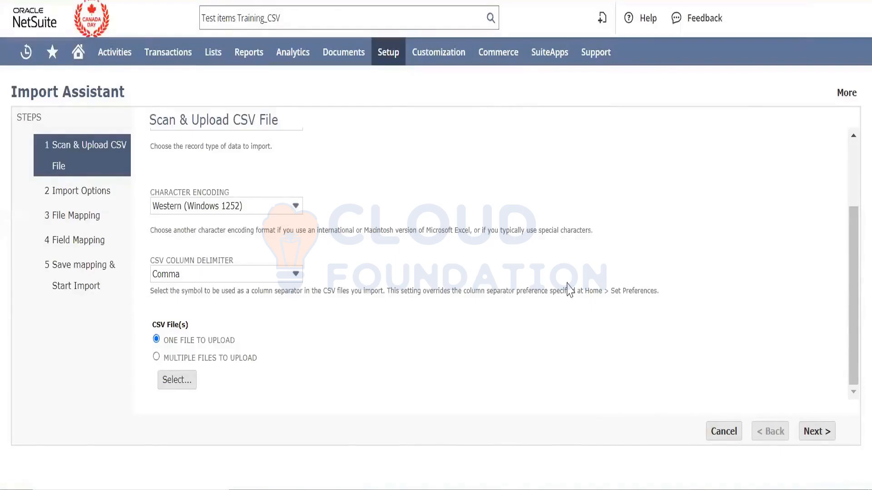
Step: Return to the Inventory Item_Sample sheet in Excel and look through the row 1 headers from Item Name/Number to Sale Units
key(alt+Tab)
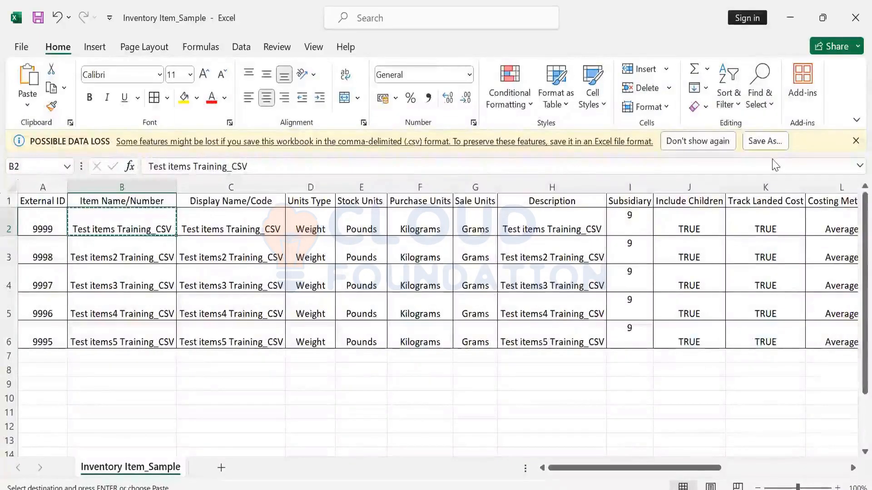
key(alt+Tab)
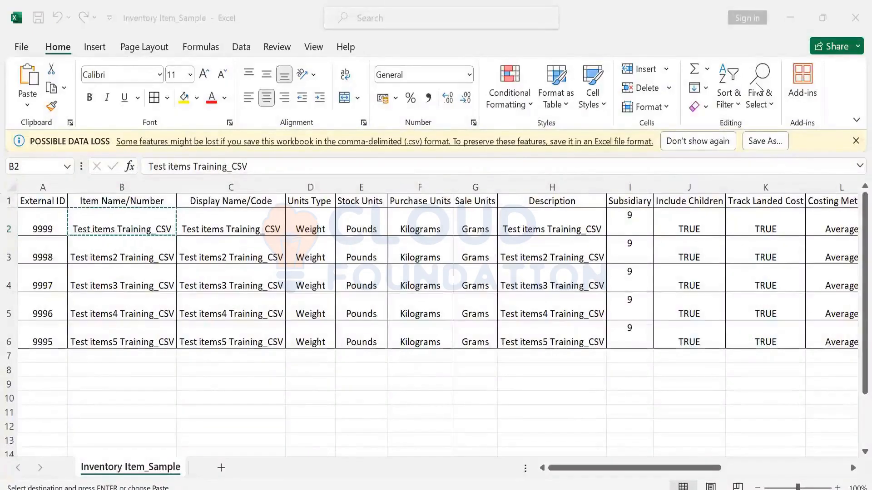
key(alt+Tab)
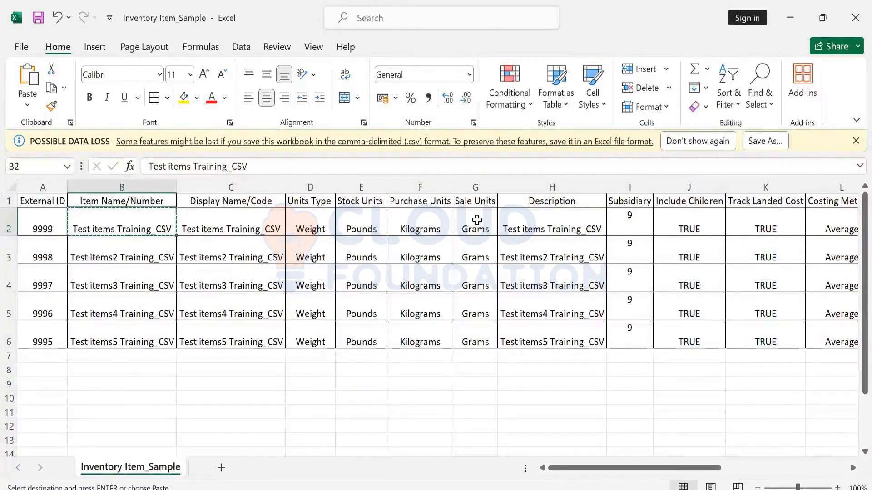
key(Up)
key(Right)
key(Right)
key(Right)
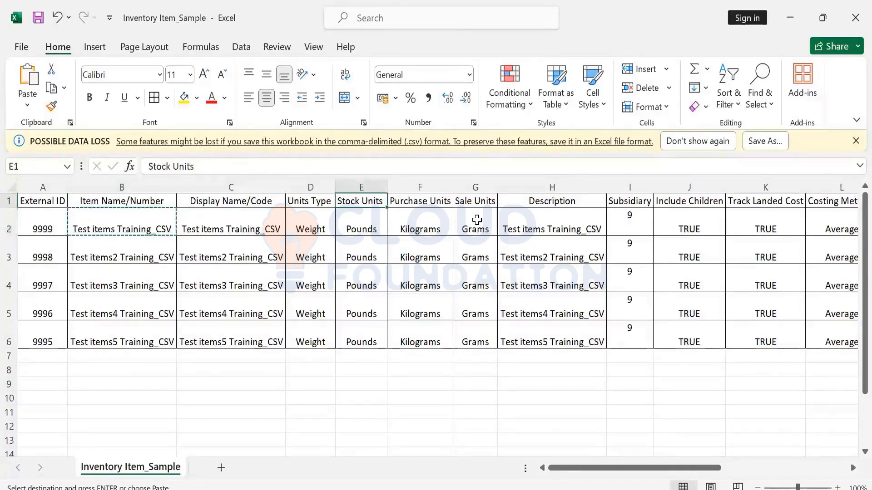
key(Right)
key(Right)
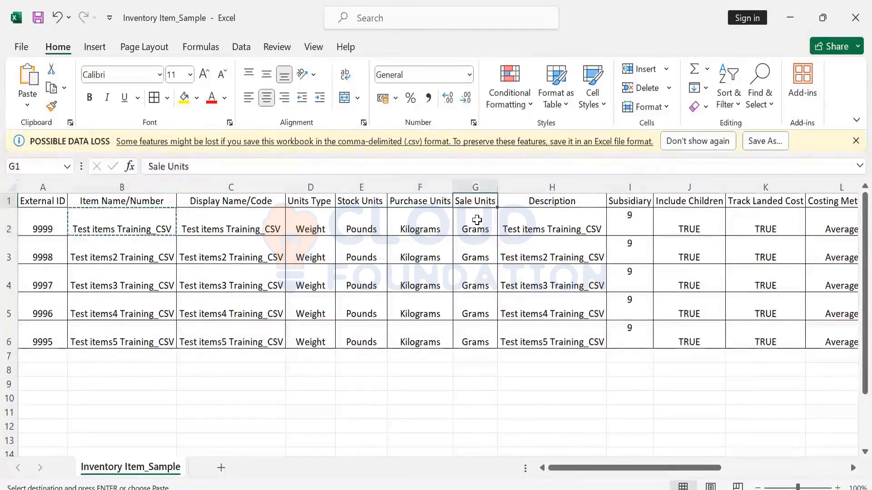
Step: Examine the first item's unit values in row 2 from Sale Units back to Units Type, ending on Stock Units
key(Down)
key(Left)
key(Left)
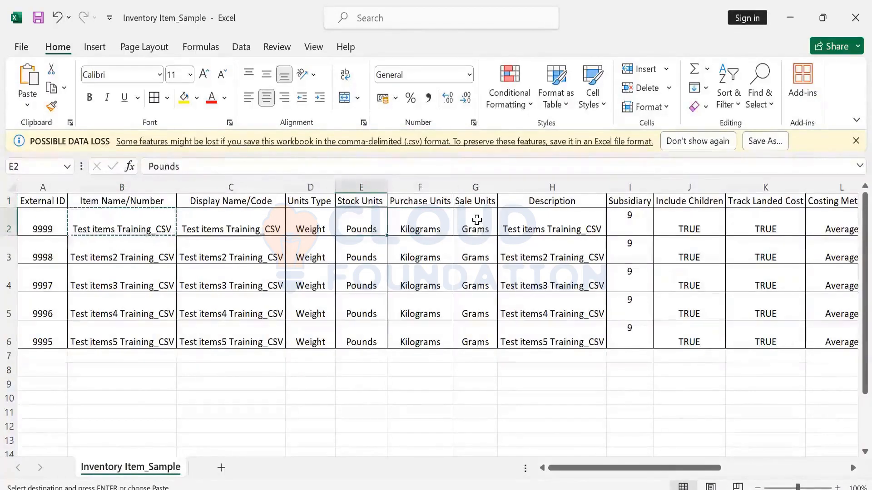
key(Left)
key(Right)
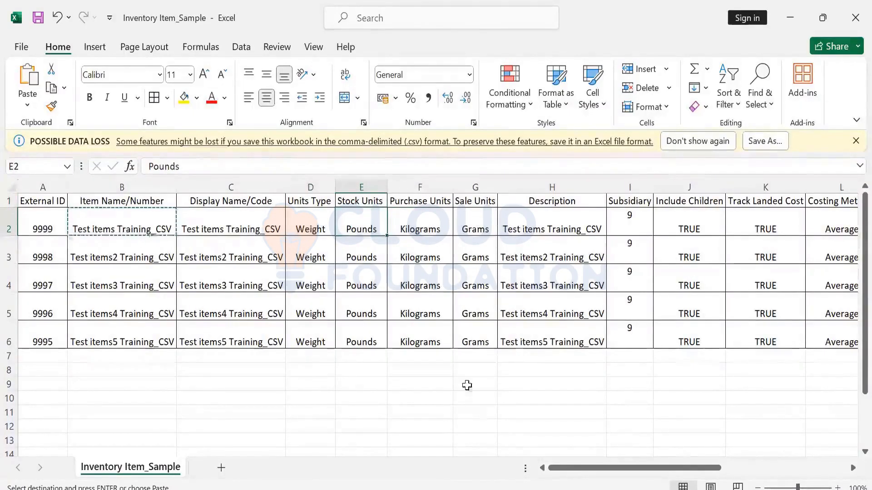
Step: Switch to NetSuite, open the Weight type from the Units Of Measure list, and highlight its Pound unit name
click(446, 489)
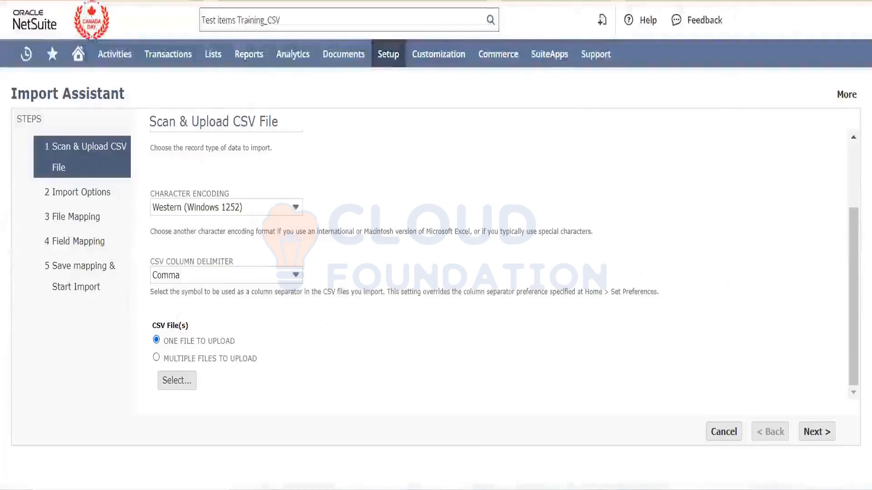
mouse_move(214, 57)
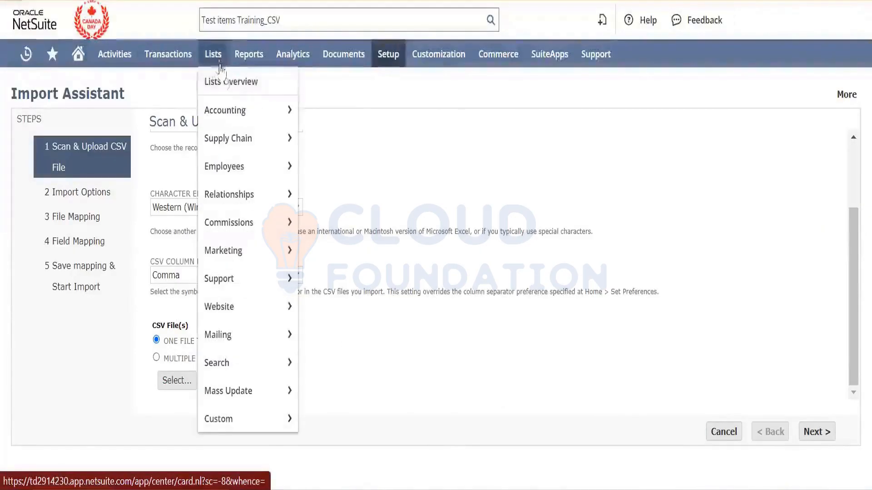
mouse_move(248, 111)
mouse_move(356, 212)
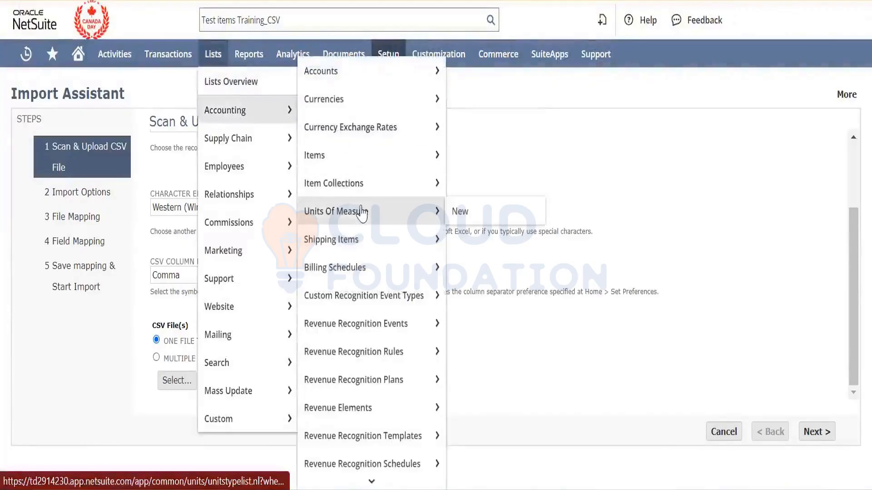
click(408, 213)
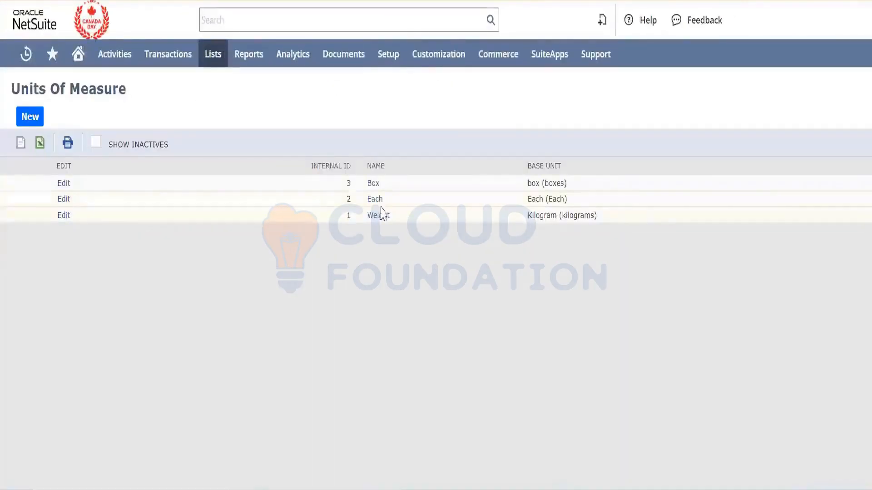
click(384, 216)
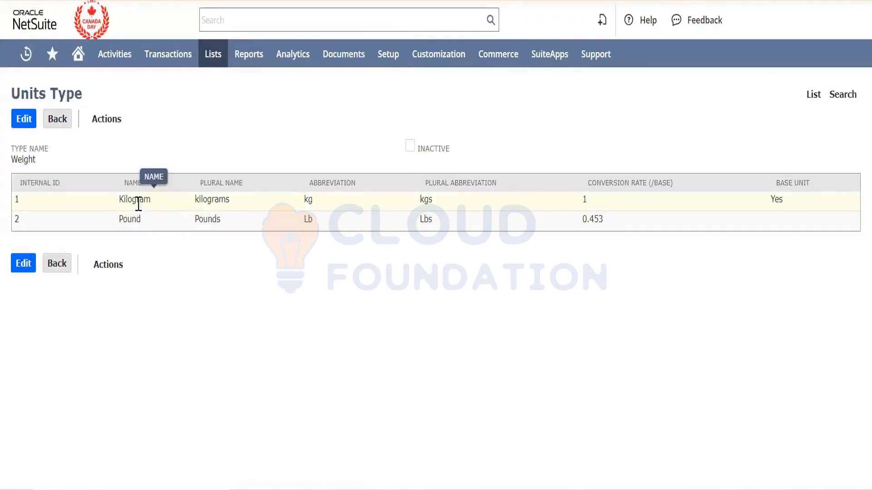
double_click(133, 219)
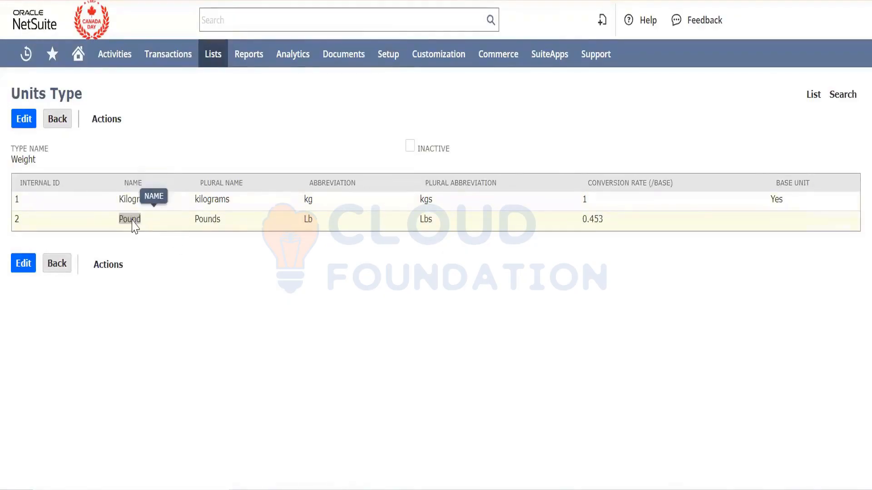
Step: Go back to the Excel sheet and check the first item's Purchase Units and Sale Units values in row 2
key(alt+Tab)
key(Right)
key(Right)
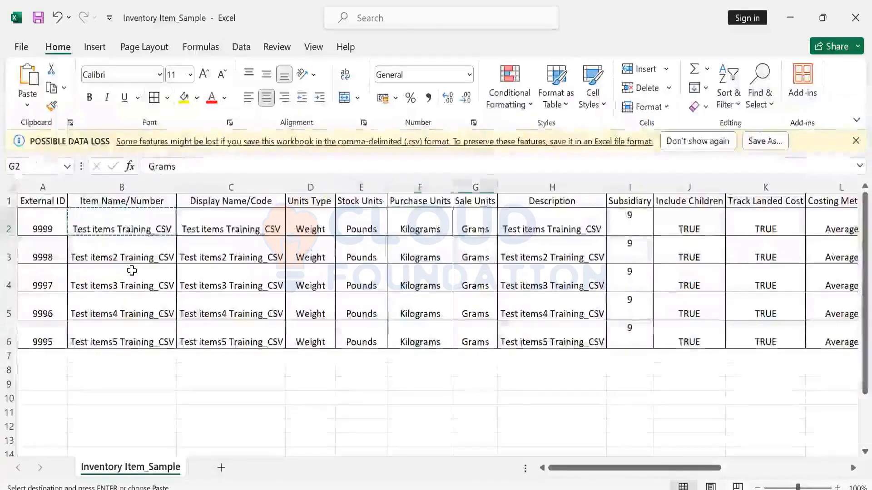
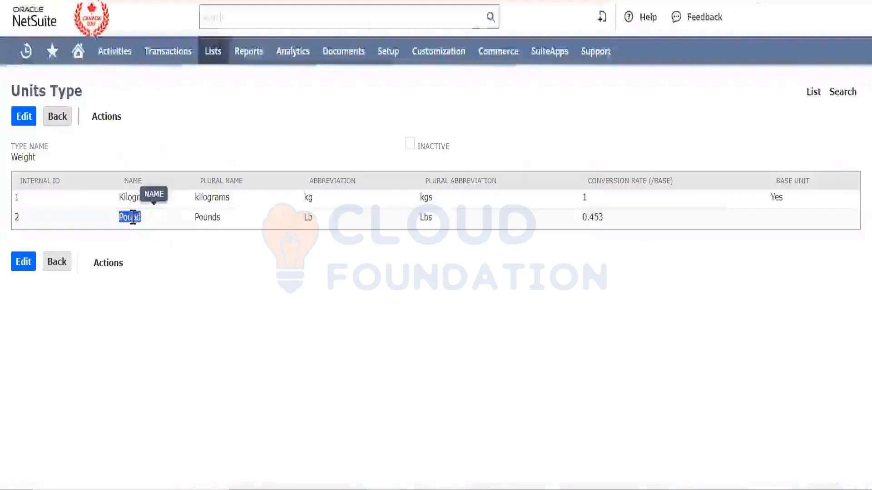
Step: Examine the Pound unit in NetSuite's Weight units type again and clear the highlight
click(153, 291)
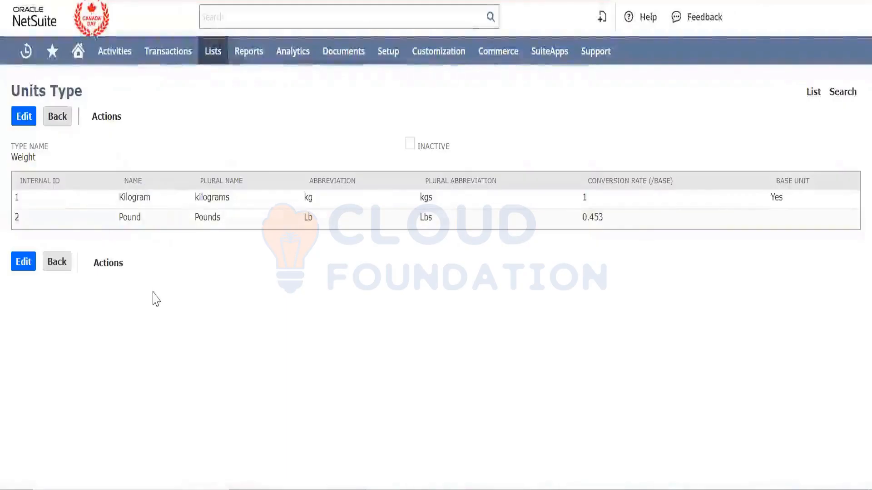
double_click(131, 223)
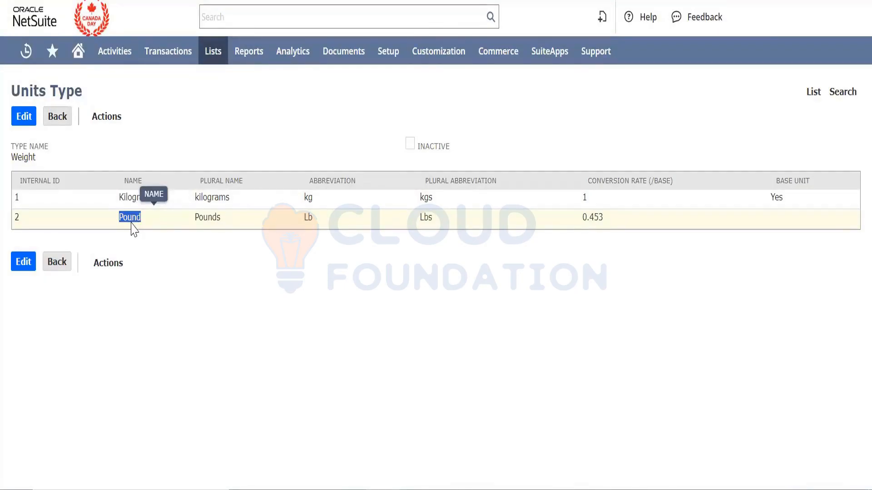
click(92, 314)
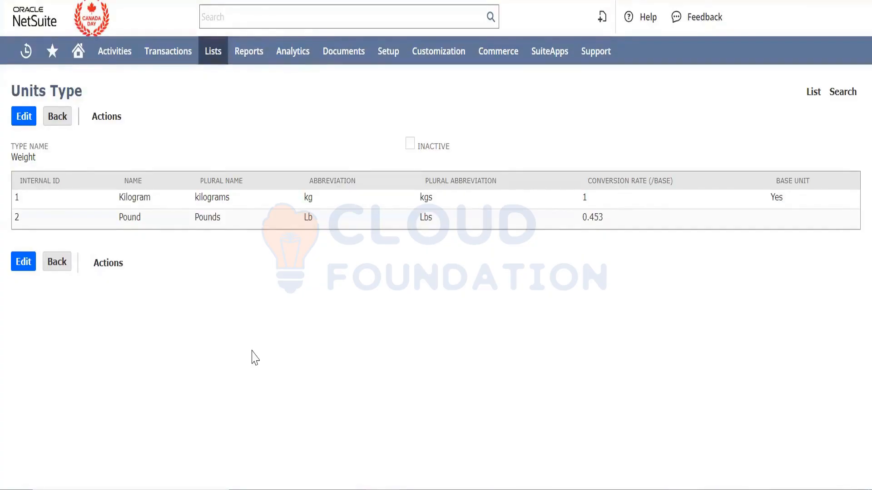
Step: Return to the Excel sheet and recheck the first item's row 2 values between Units Type and Sale Units
key(alt+Tab)
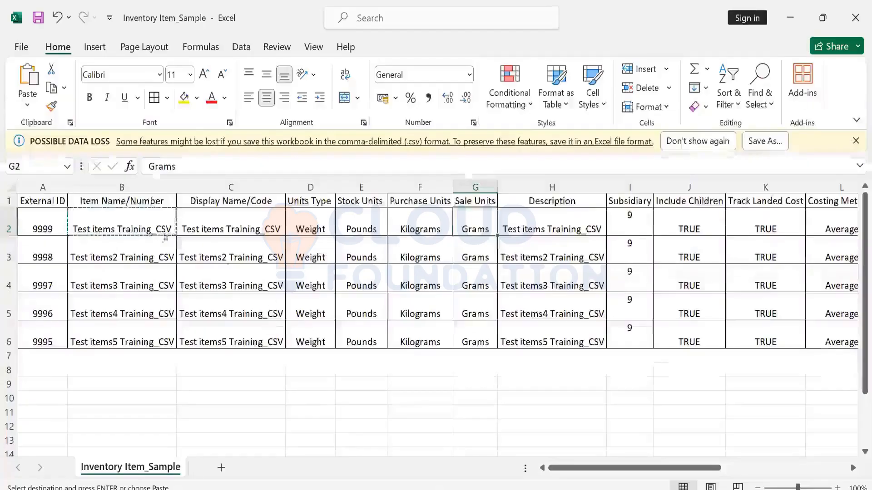
key(Left)
key(Left)
key(Left)
key(Left)
key(Left)
key(Left)
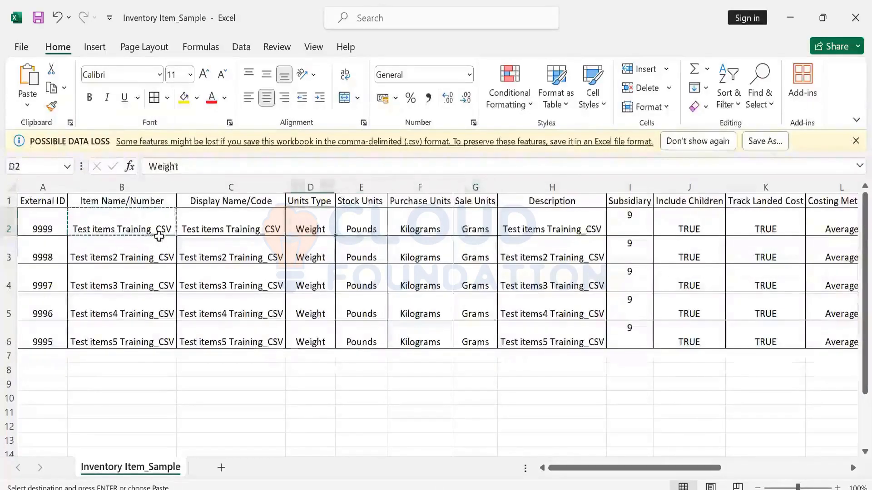
key(Right)
key(Right)
key(Right)
key(Right)
key(Right)
key(Right)
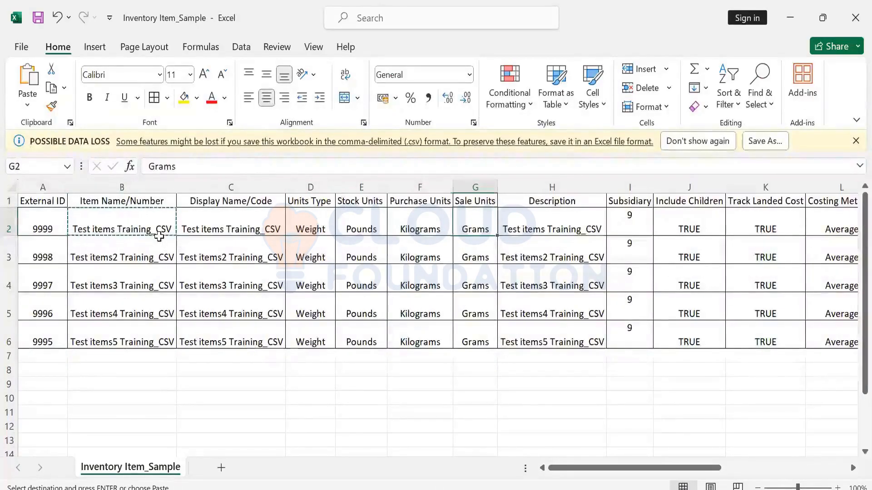
Step: Review the first item's row 2 values from Description through Dimension - Cloud, ending on the Dimension - Cloud header
key(Right)
key(Right)
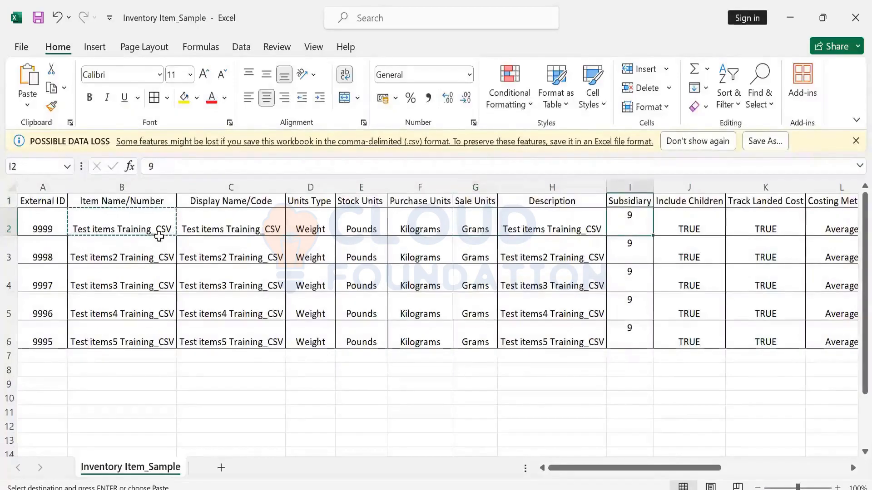
key(Right)
key(Right)
key(Right)
key(Right)
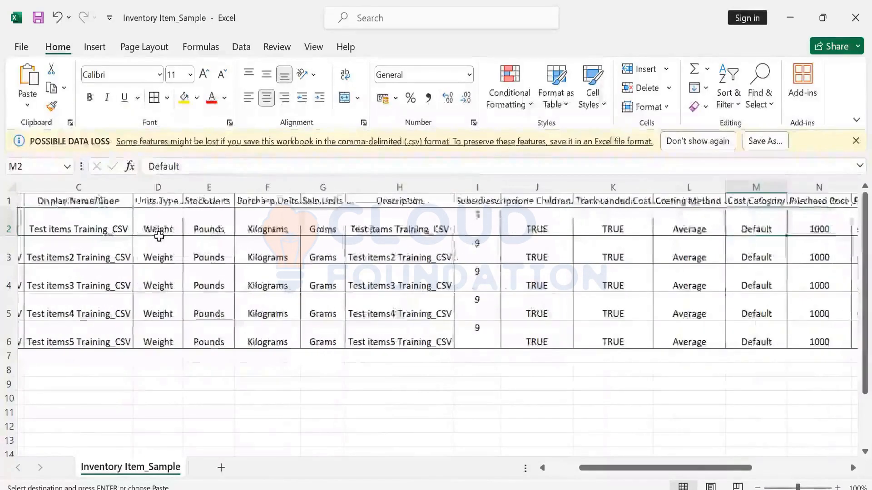
key(Right)
key(Right)
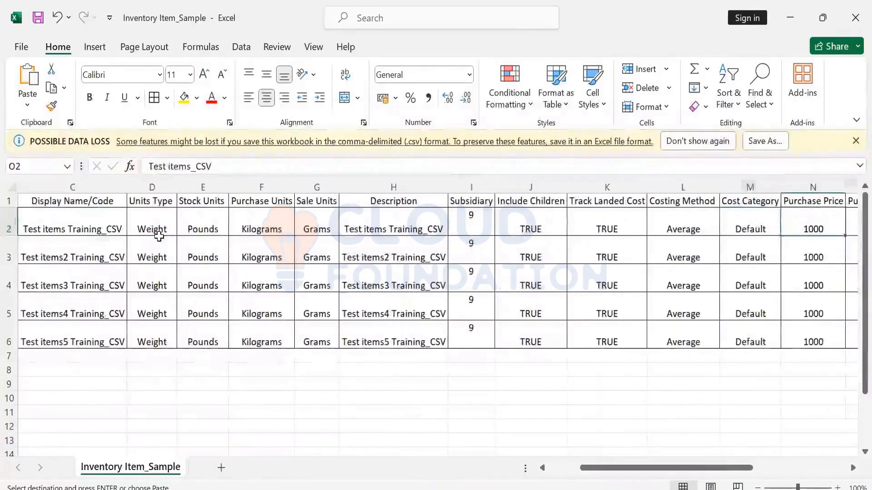
key(Right)
key(Right)
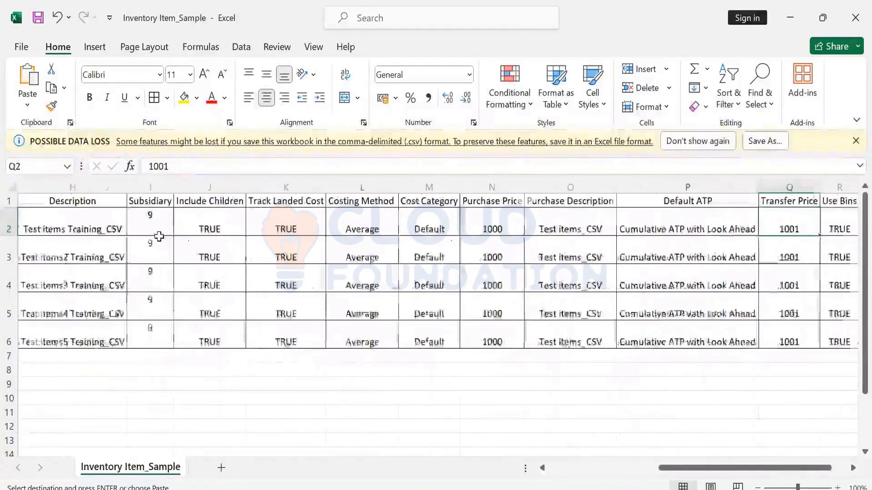
key(Right)
key(Left)
key(Left)
key(Left)
key(Left)
key(Left)
key(Left)
key(Left)
key(Left)
key(Left)
key(Left)
key(Left)
key(Right)
key(Right)
key(Right)
key(Right)
key(Right)
key(Right)
key(Right)
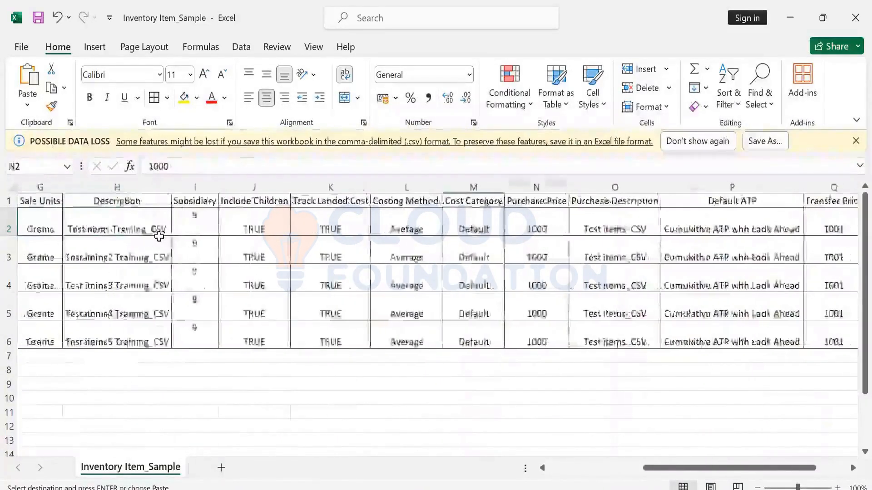
key(Right)
key(Right)
key(Right)
key(Right)
key(Right)
key(Right)
key(Left)
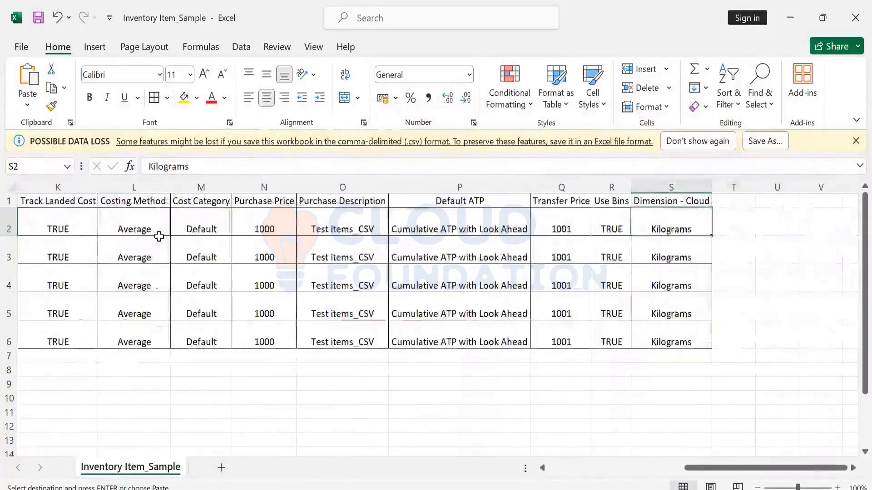
key(Up)
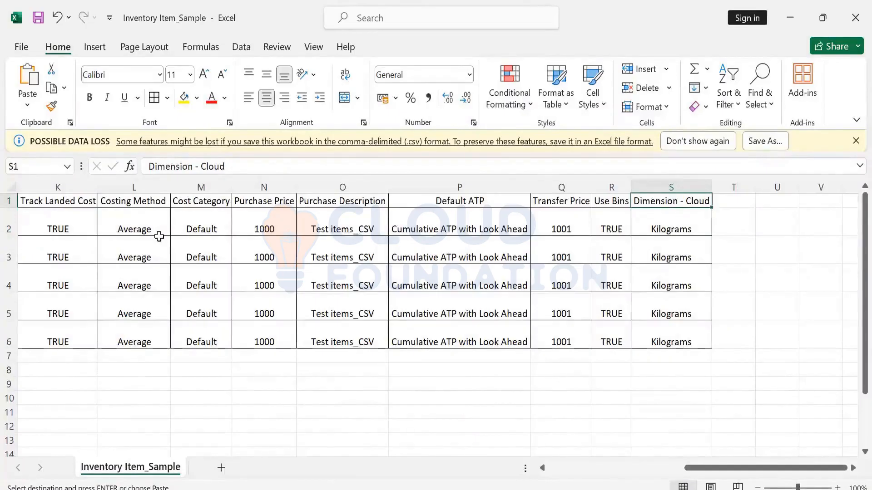
Step: Switch to NetSuite to glance at the Weight units type again, and return to the Excel sheet
key(alt+Tab)
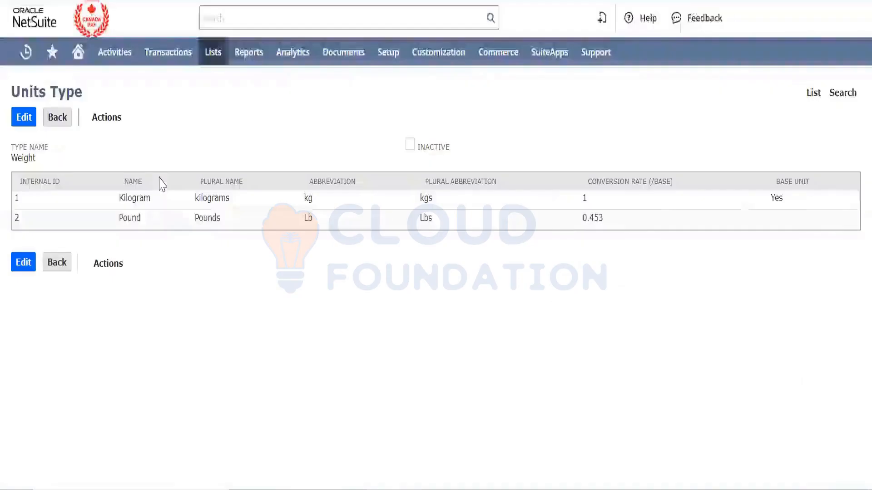
mouse_move(209, 55)
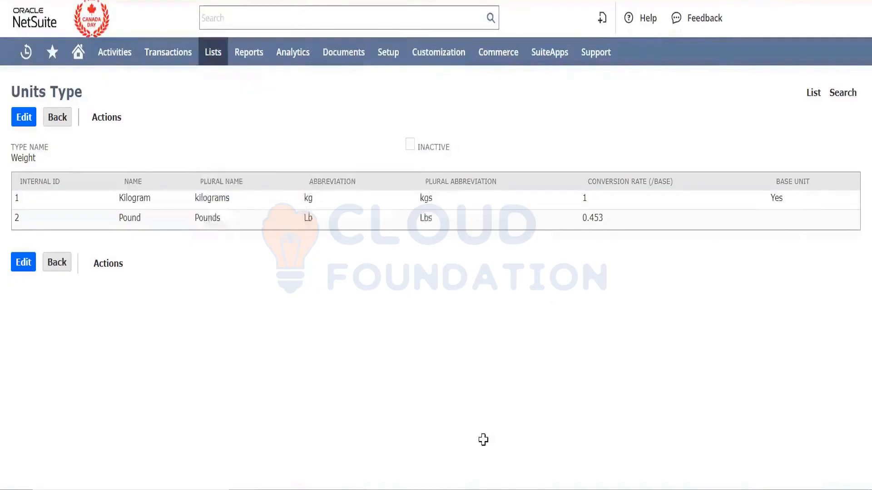
key(alt+Tab)
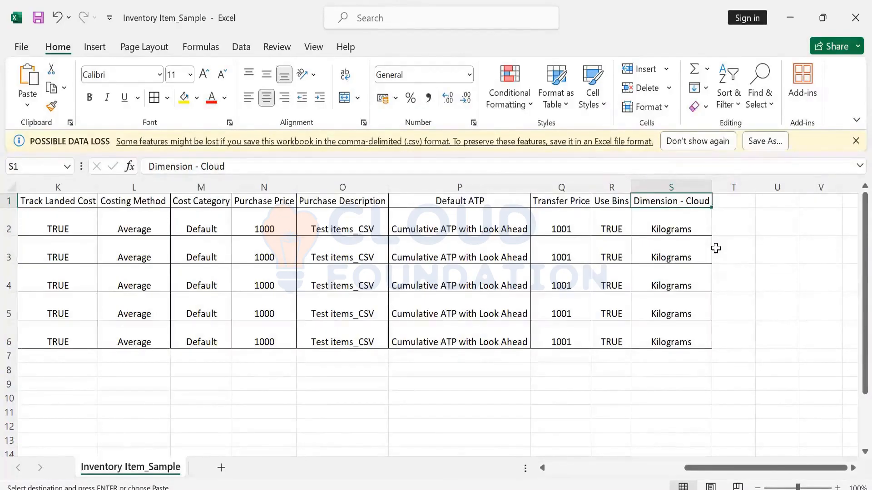
Step: Delete the entire Dimension - Cloud column from the Inventory Item_Sample sheet
click(664, 185)
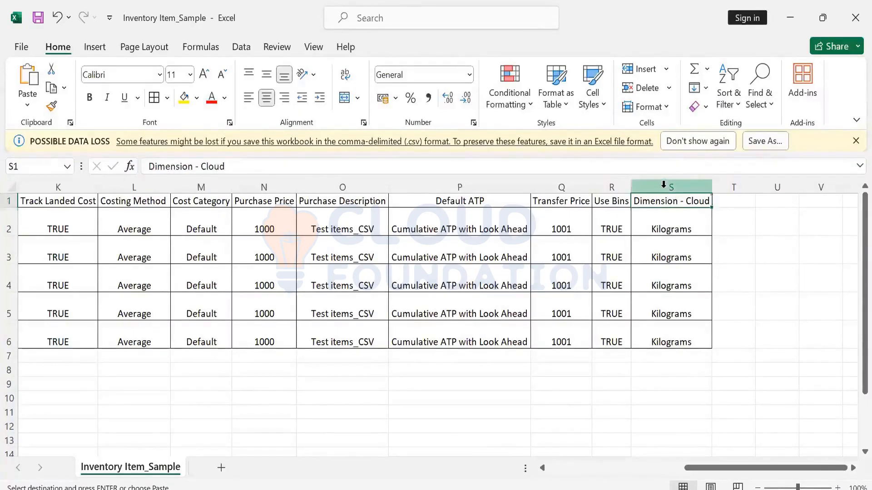
right_click(663, 185)
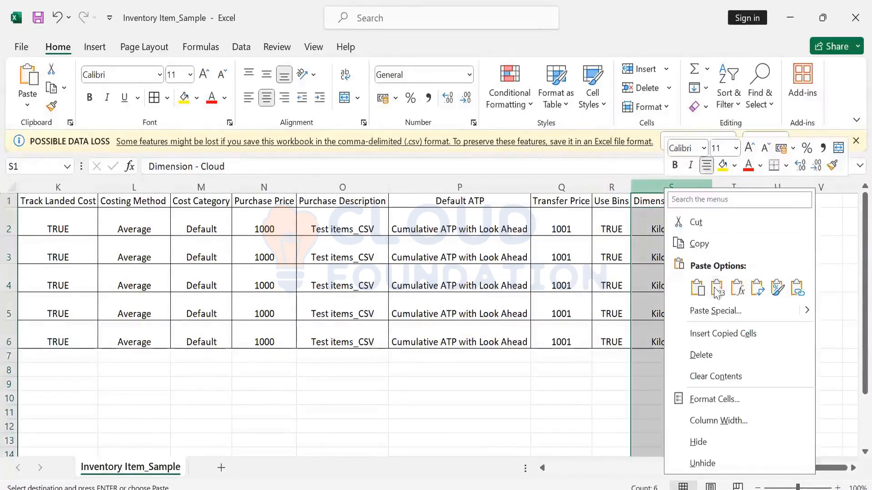
click(724, 357)
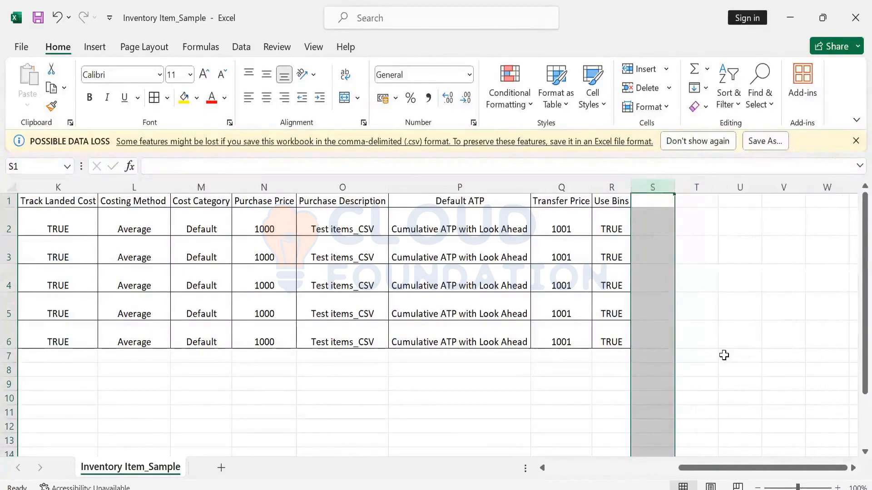
Step: Review the header row from Use Bins back to Stock Units, and select the first item's Subsidiary value
key(Left)
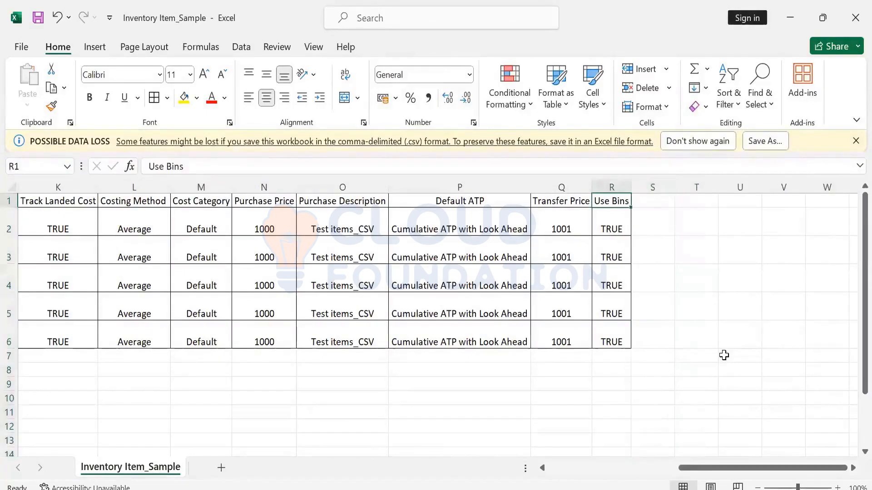
key(Left)
key(Left)
key(Left)
key(Left)
key(Left)
key(Left)
key(Left)
key(Left)
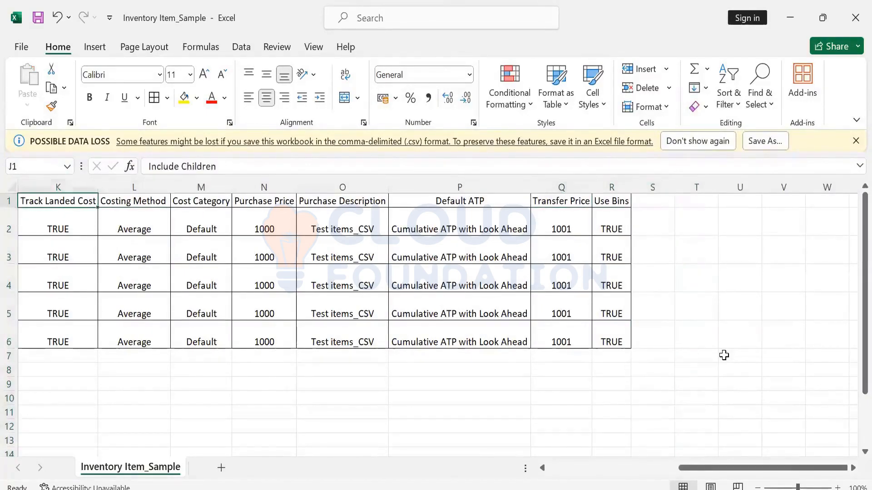
key(Left)
key(Left)
key(Left)
key(Left)
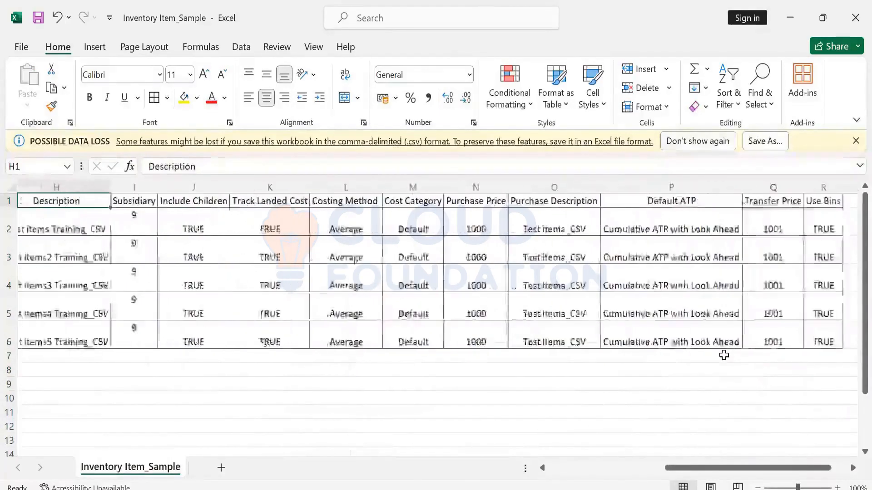
key(Left)
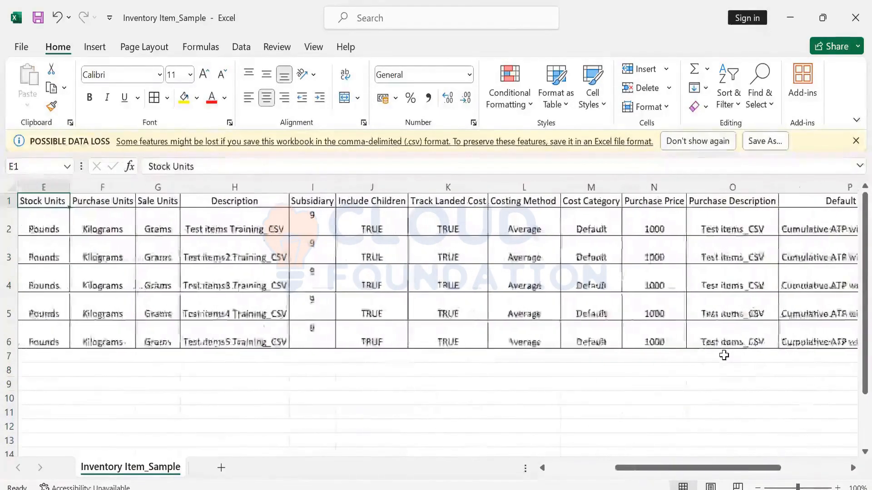
key(Right)
key(Right)
key(Right)
key(Right)
key(Down)
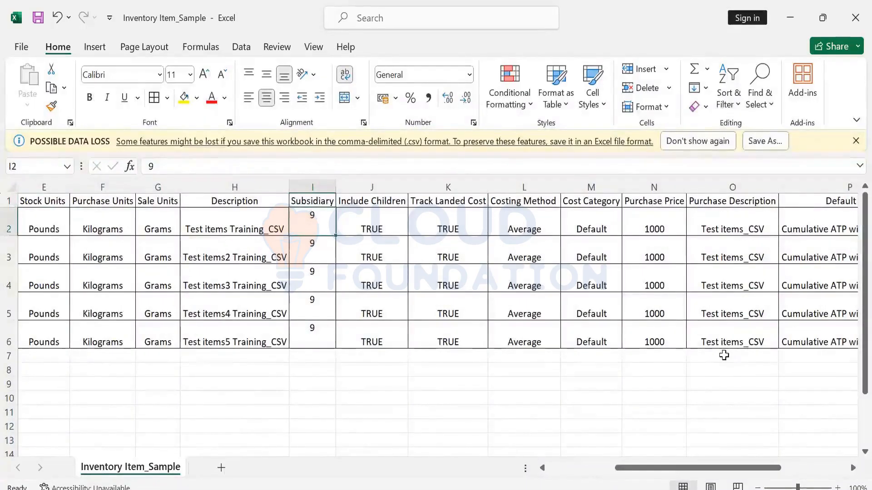
Step: Switch to NetSuite and open the company's Subsidiaries list in a new browser tab
key(alt+Tab)
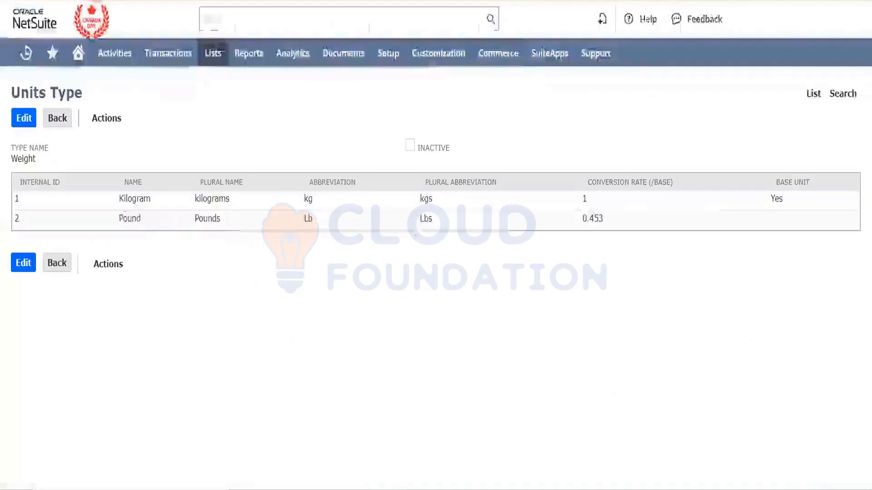
mouse_move(389, 53)
mouse_move(409, 102)
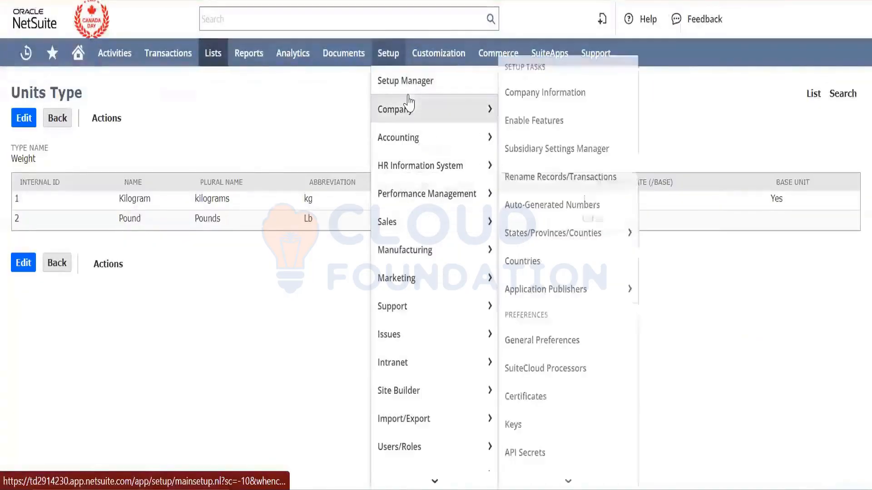
mouse_move(571, 486)
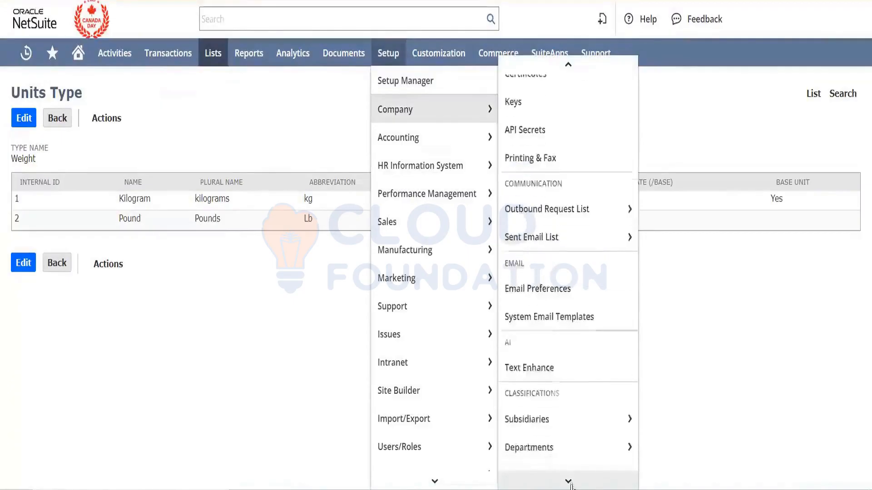
right_click(576, 384)
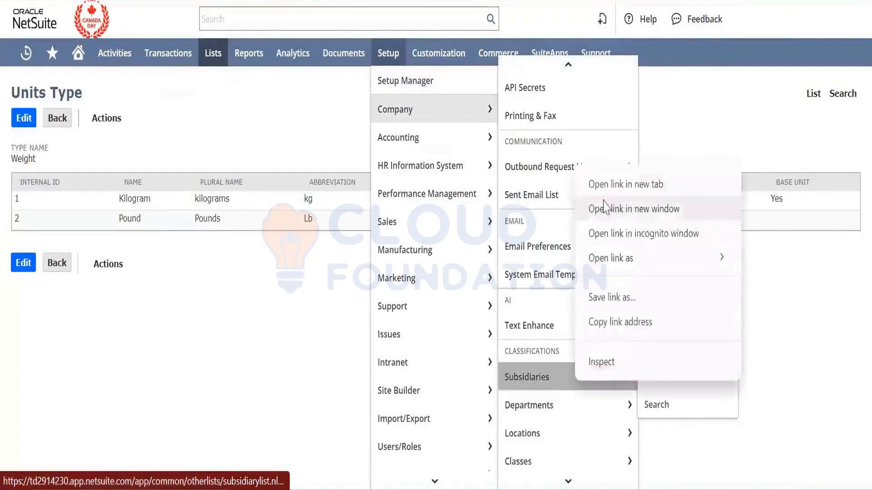
click(607, 187)
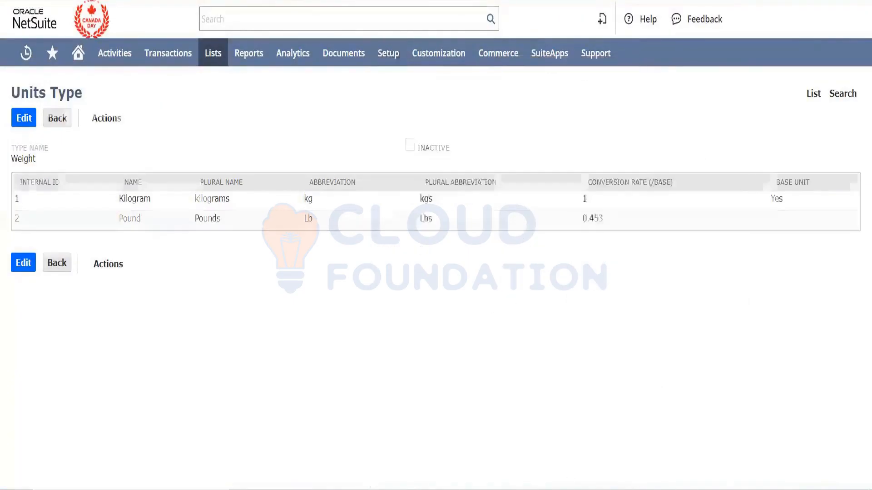
click(520, 1)
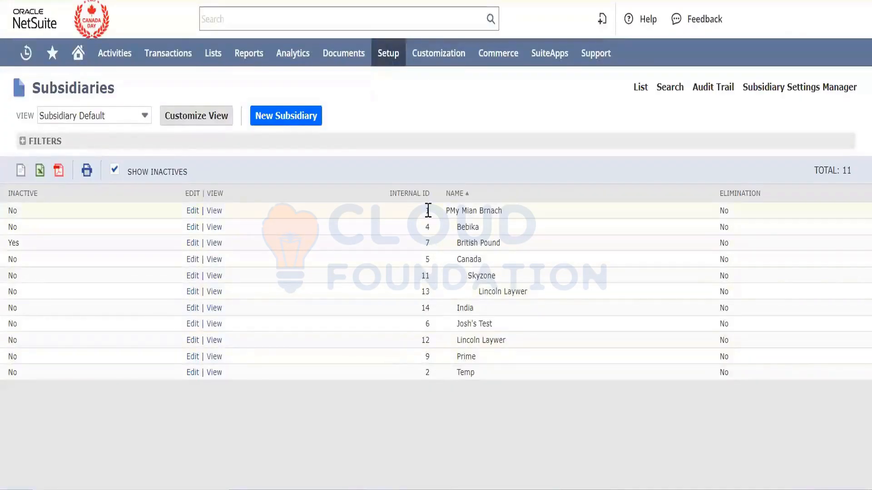
Step: Examine the subsidiaries' internal IDs with inactive subsidiaries hidden, and highlight the internal ID of Skyzone
drag(427, 208, 445, 390)
click(471, 420)
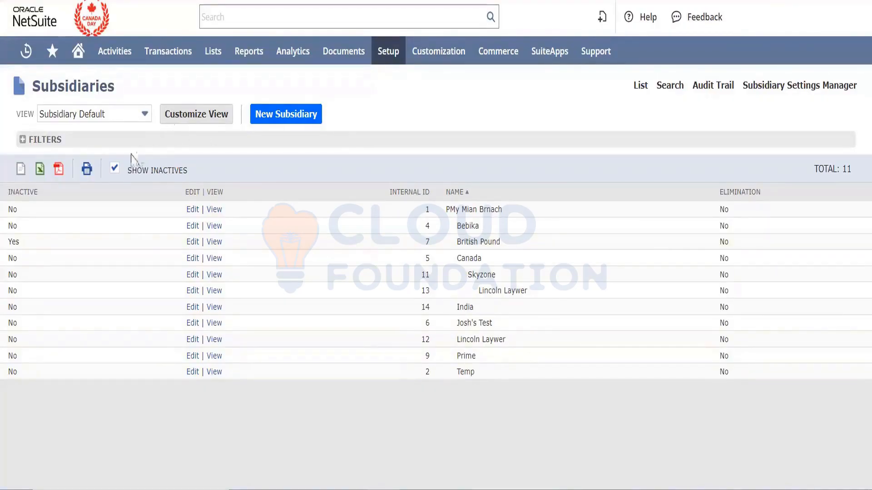
click(117, 169)
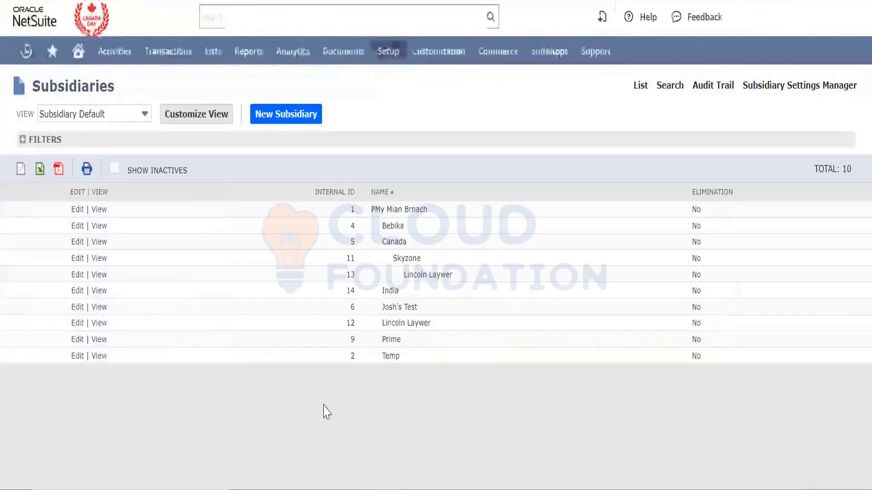
double_click(350, 263)
Step: Return to the Excel sheet and set the Subsidiary value to 11 for all five items in rows 2 to 6
key(alt+Tab)
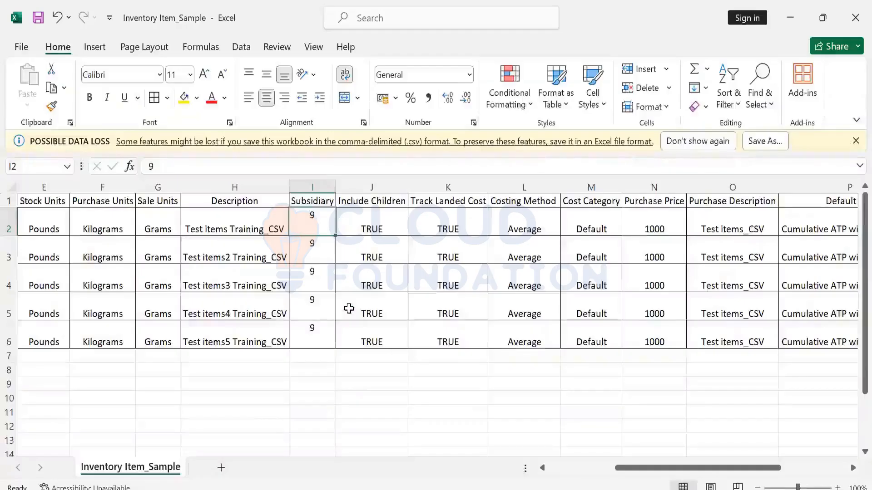
text(11)
key(Return)
text(11)
key(Return)
text(11)
key(Return)
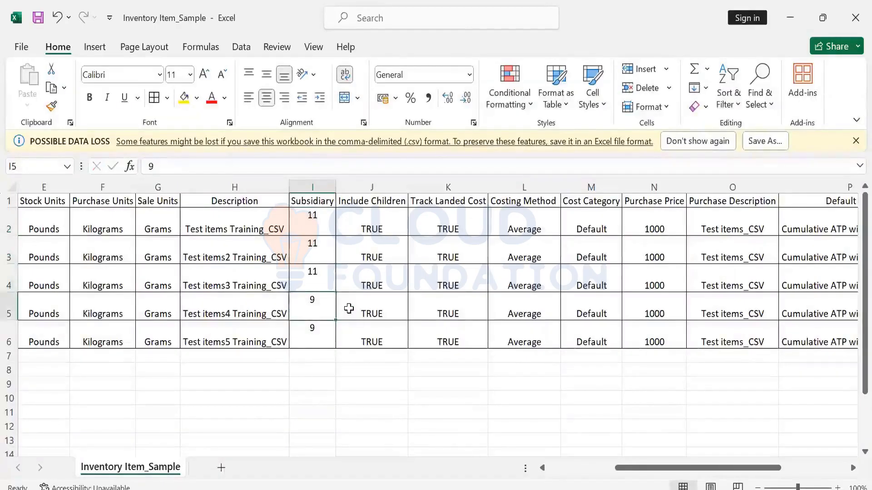
text(11)
key(Return)
text(11)
key(Return)
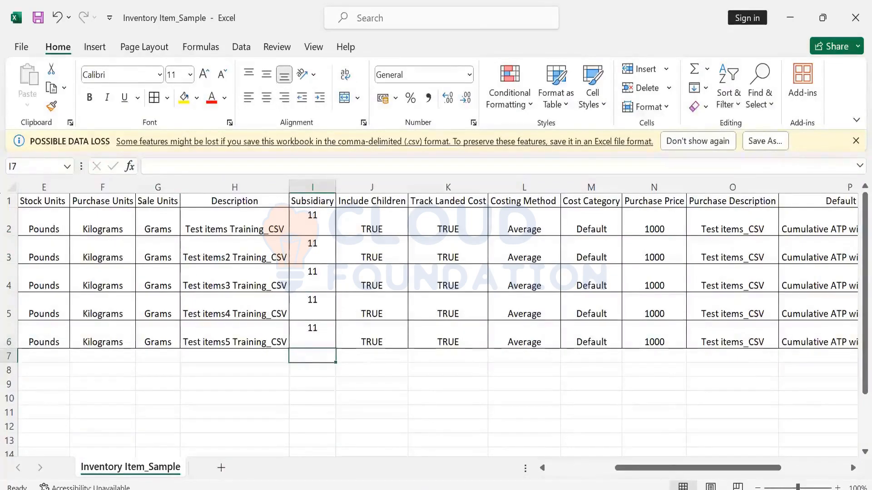
Step: Switch to NetSuite and open the Import Assistant for importing CSV records
key(alt+Tab)
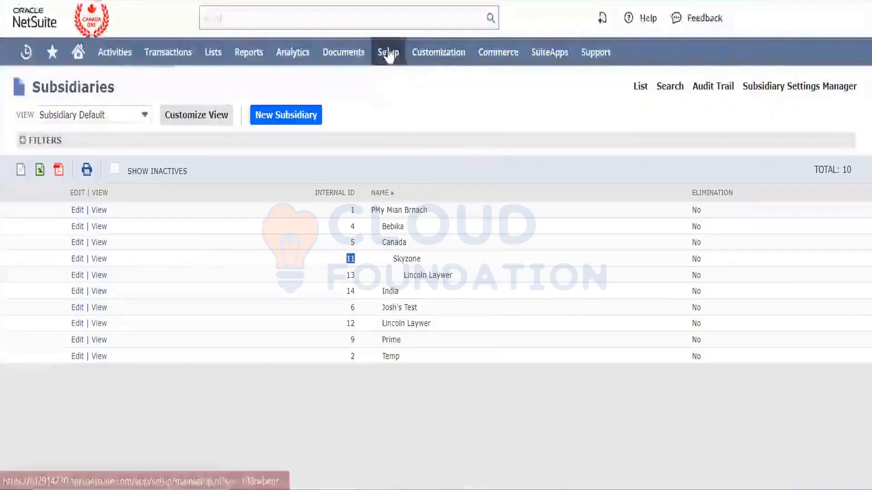
mouse_move(389, 54)
mouse_move(438, 361)
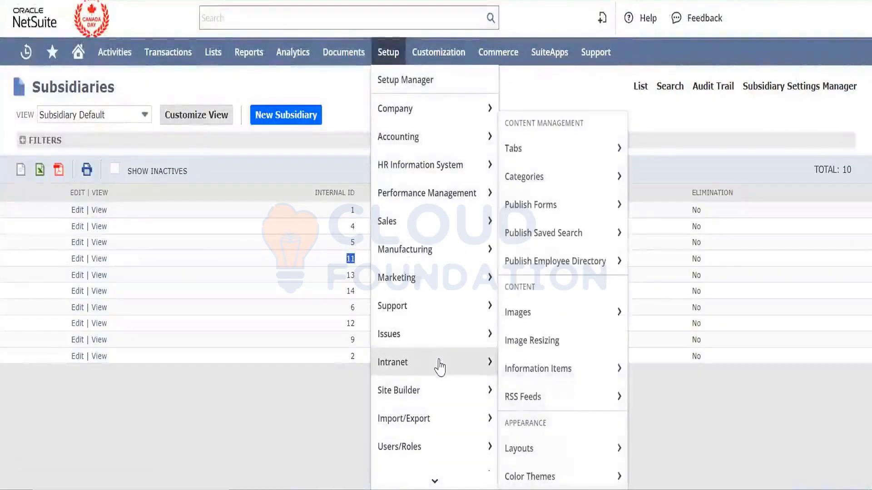
mouse_move(439, 413)
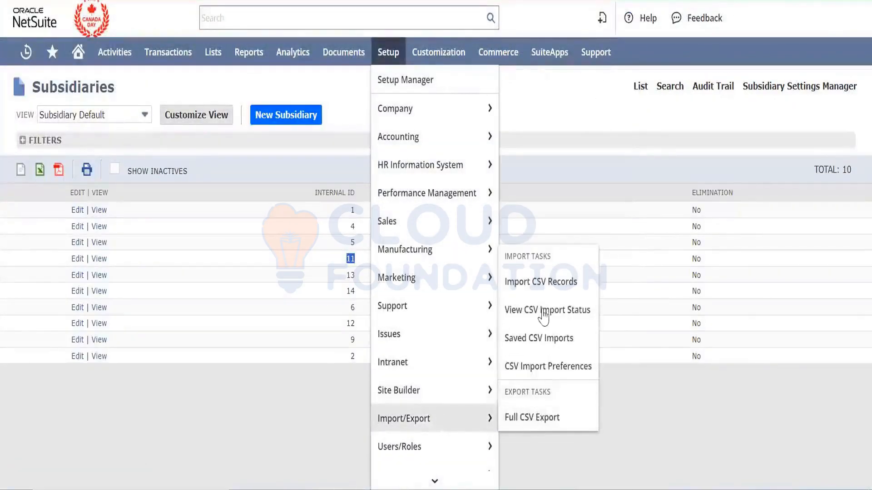
click(548, 292)
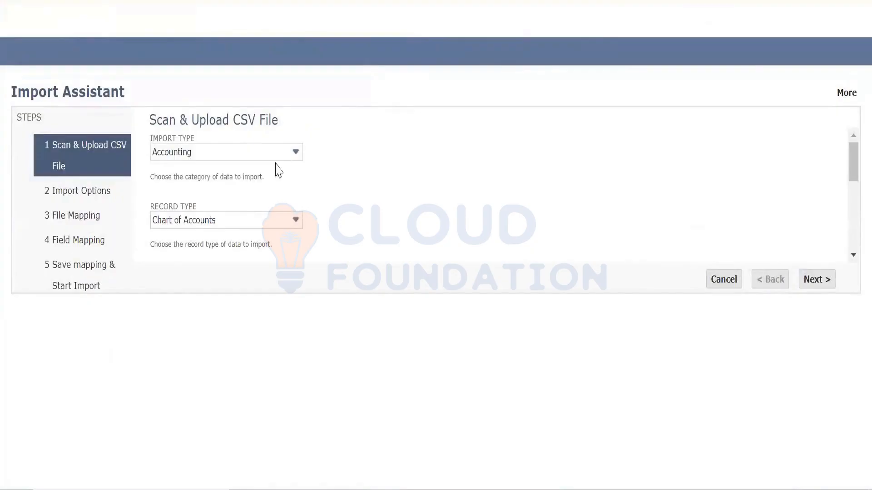
Step: Set the CSV import type to Items in the Import Assistant
click(239, 159)
key(i)
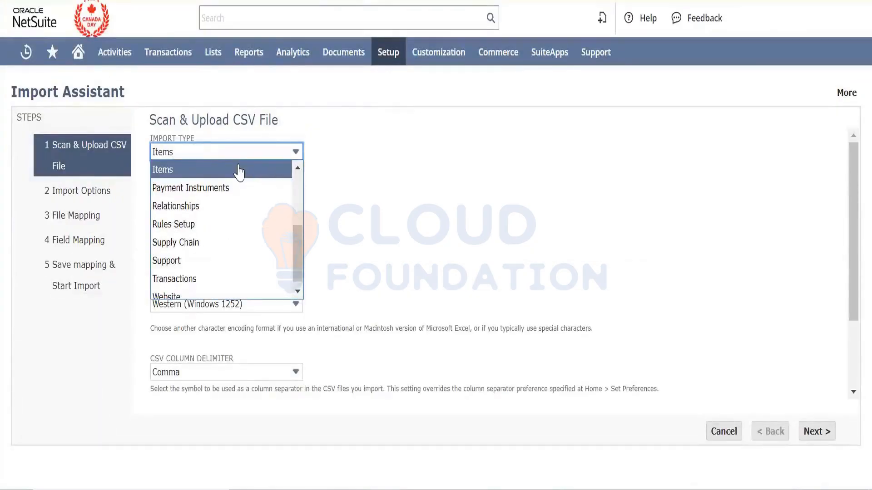
click(171, 172)
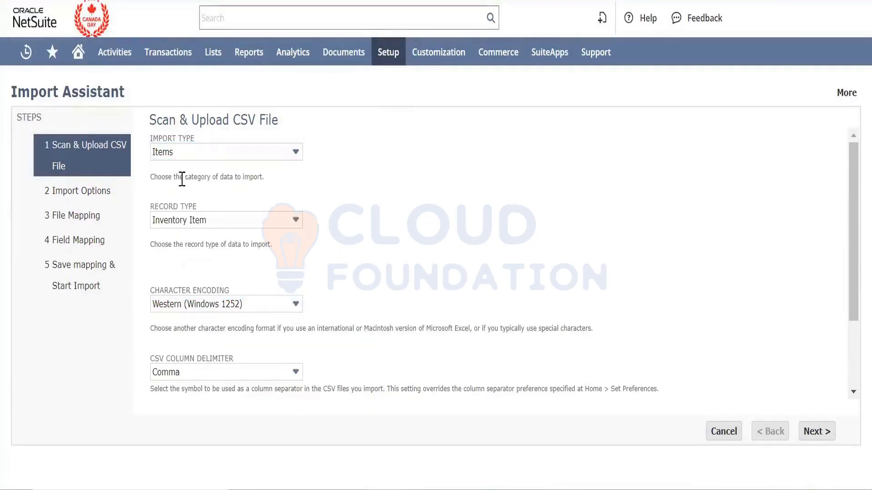
Step: Choose Inventory Item_Sample as the single CSV file to upload for the inventory item import
scroll(494, 245, down, 3)
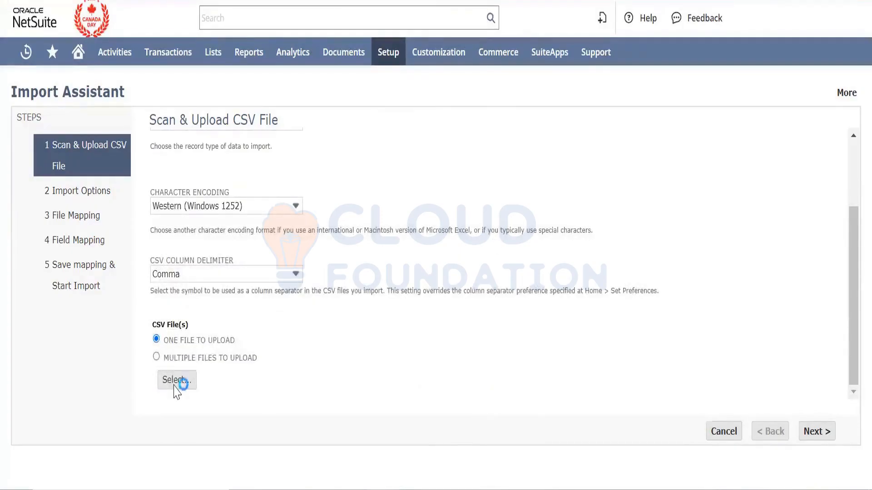
click(175, 385)
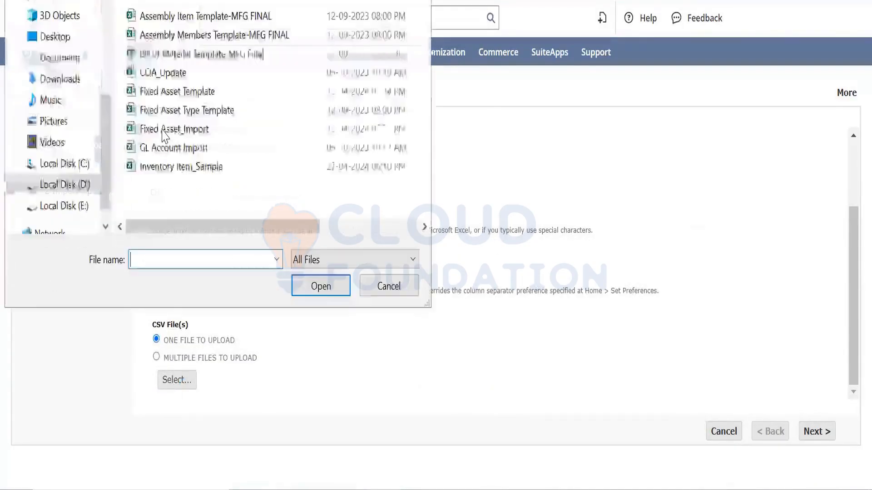
click(182, 166)
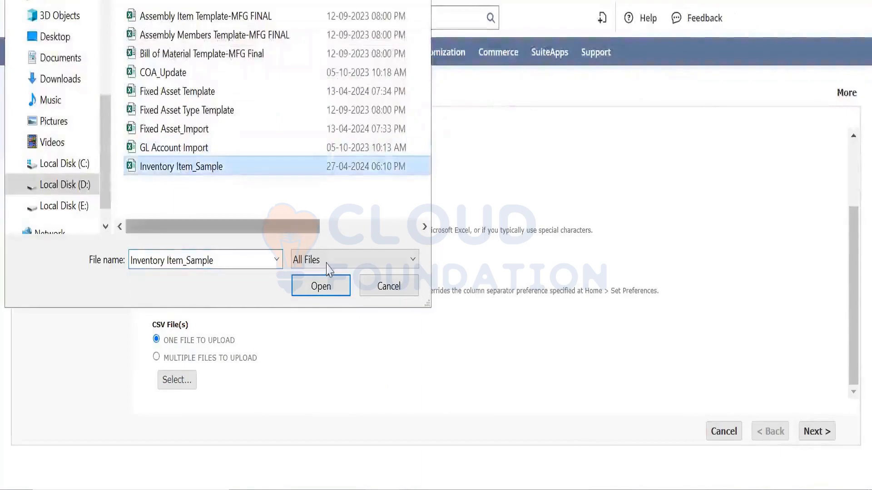
click(332, 281)
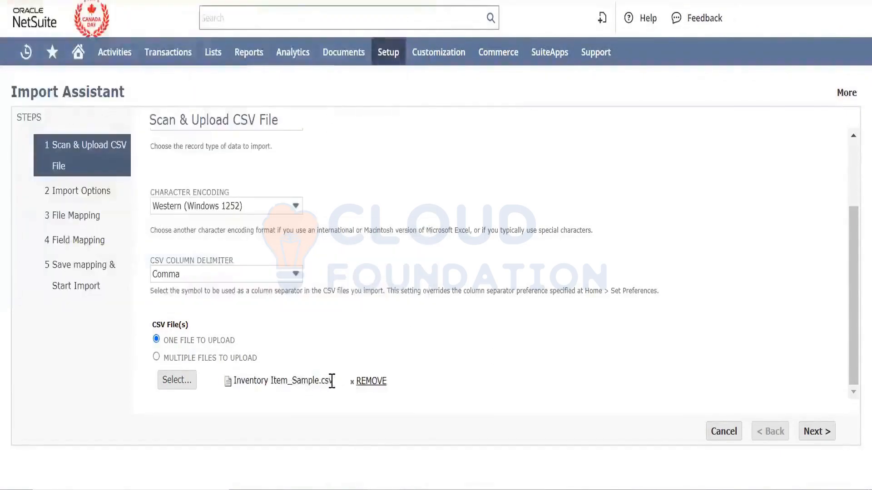
double_click(332, 381)
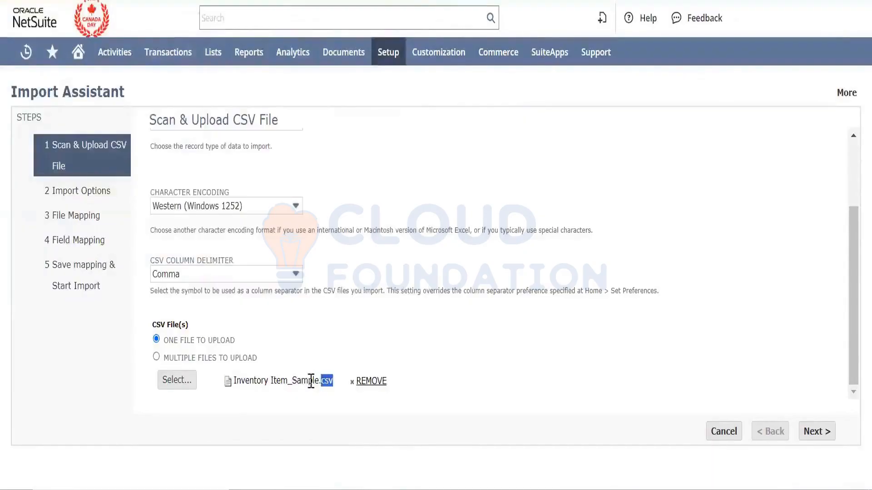
drag(311, 380, 234, 380)
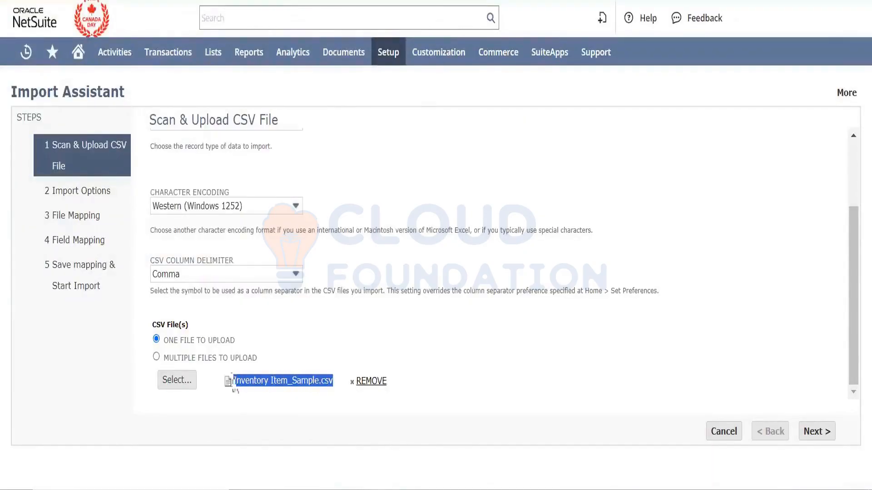
click(283, 414)
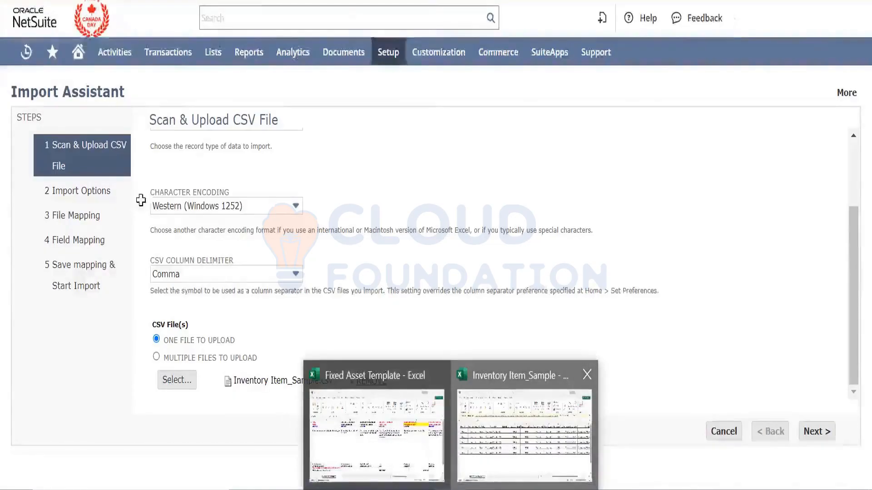
Step: Switch to the Inventory Item_Sample workbook in Excel, examine its file type options for saving a copy, and leave without saving
click(545, 423)
click(21, 46)
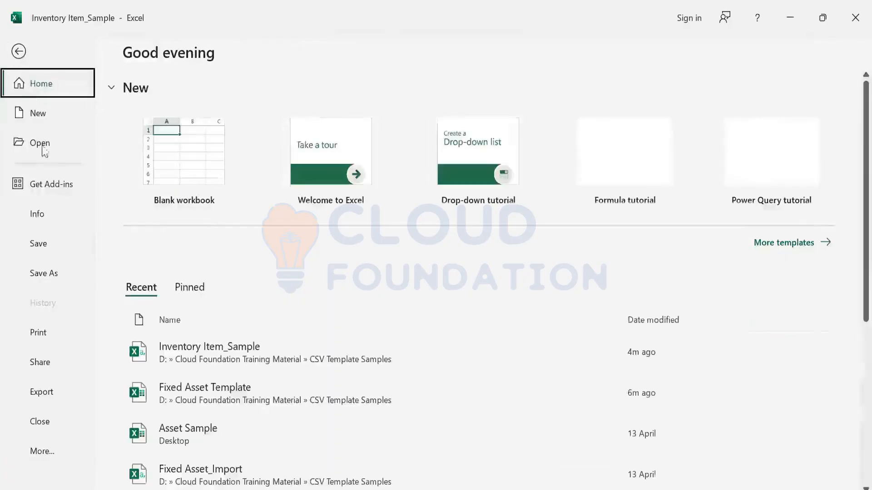
click(51, 274)
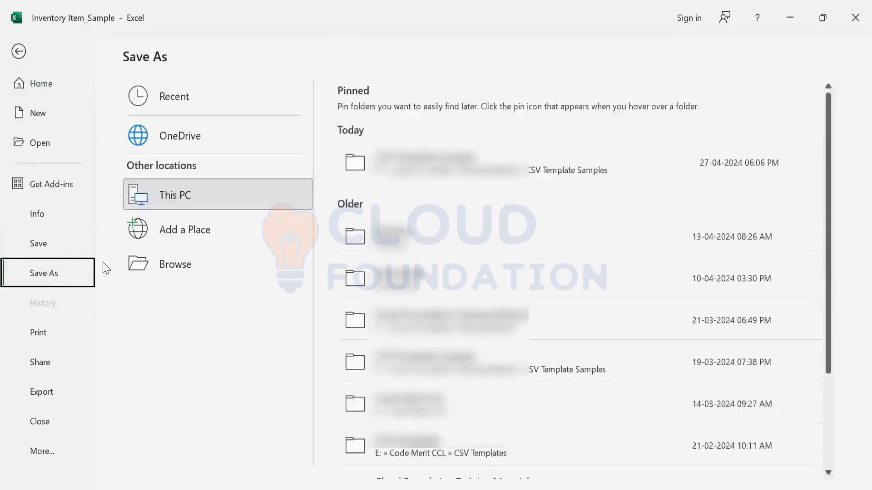
click(247, 265)
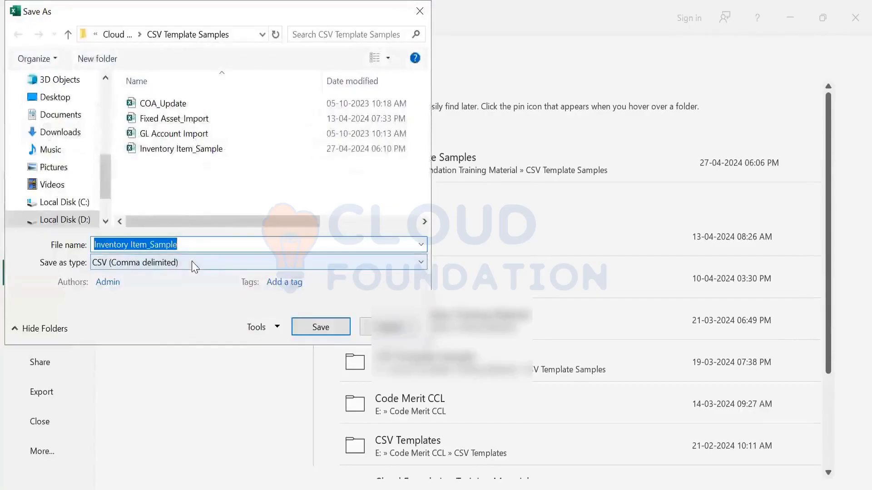
click(189, 267)
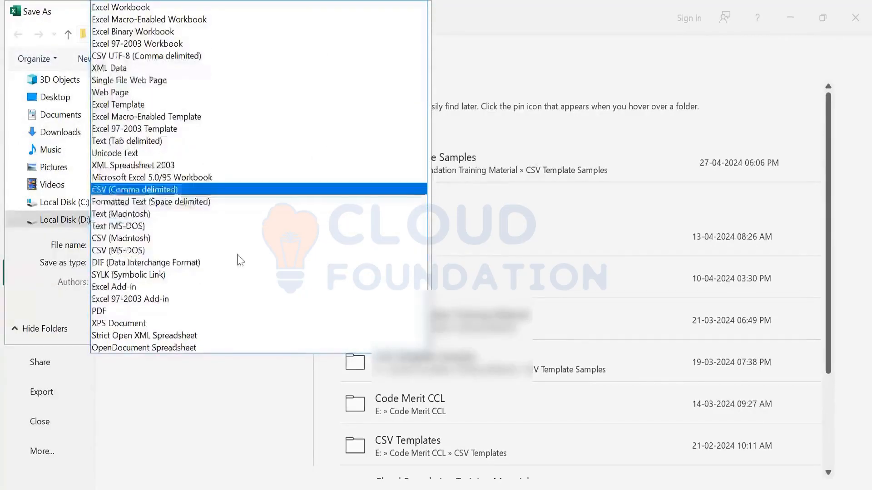
key(Escape)
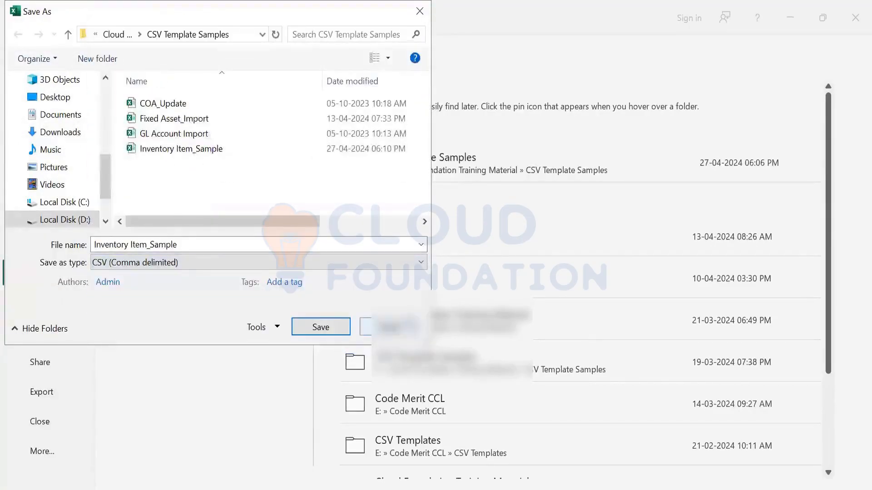
click(389, 327)
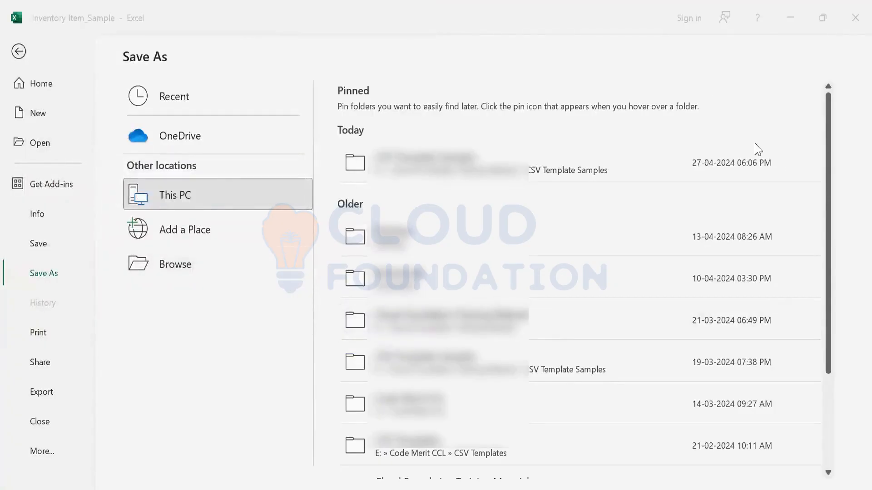
click(23, 59)
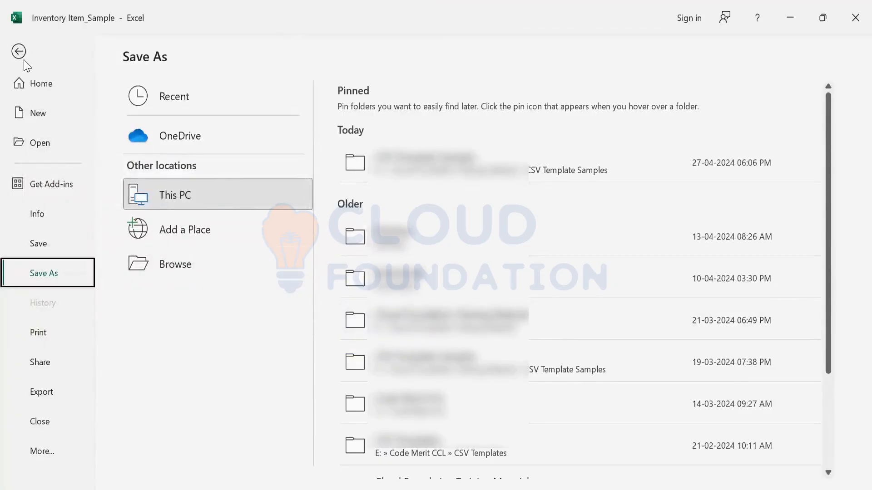
click(21, 55)
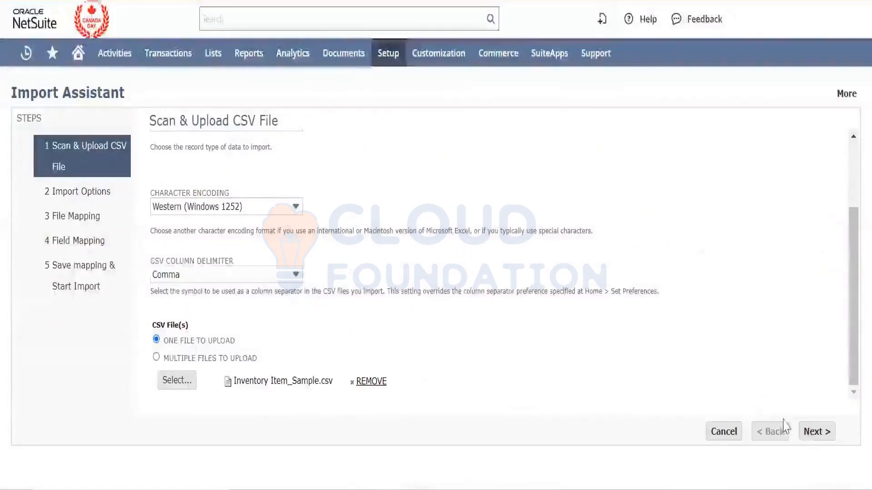
Step: In NetSuite, proceed to the import options, expand the advanced options for review, and continue to the field mapping
click(815, 431)
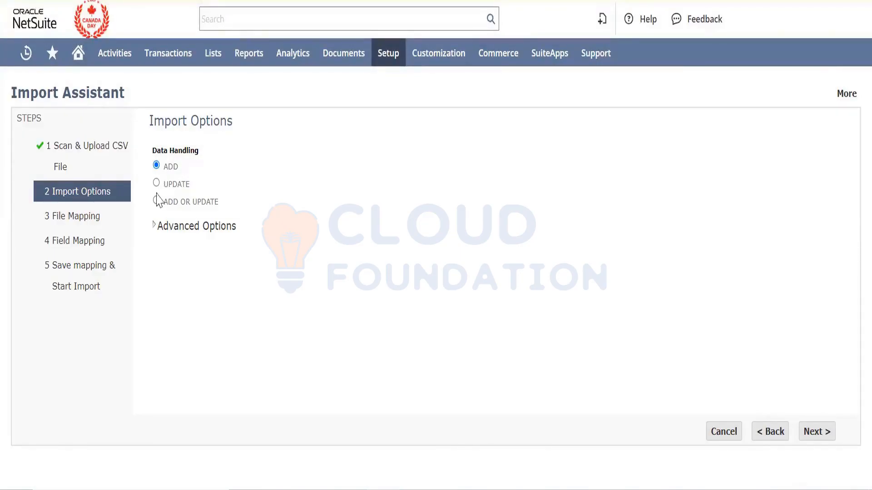
click(155, 227)
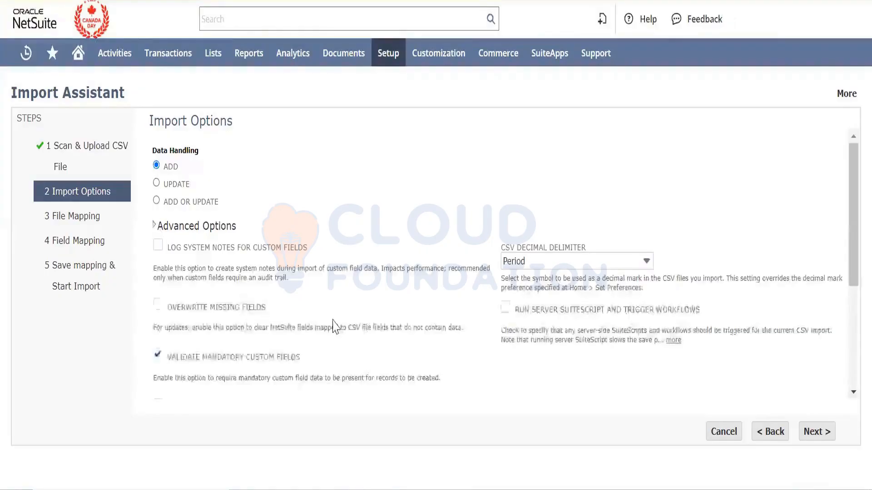
scroll(334, 323, down, 4)
scroll(334, 320, up, 1)
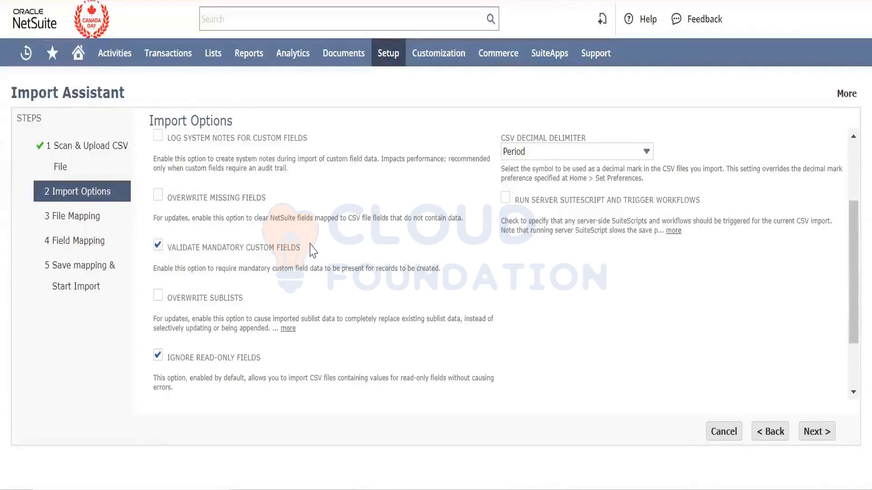
scroll(314, 250, down, 1)
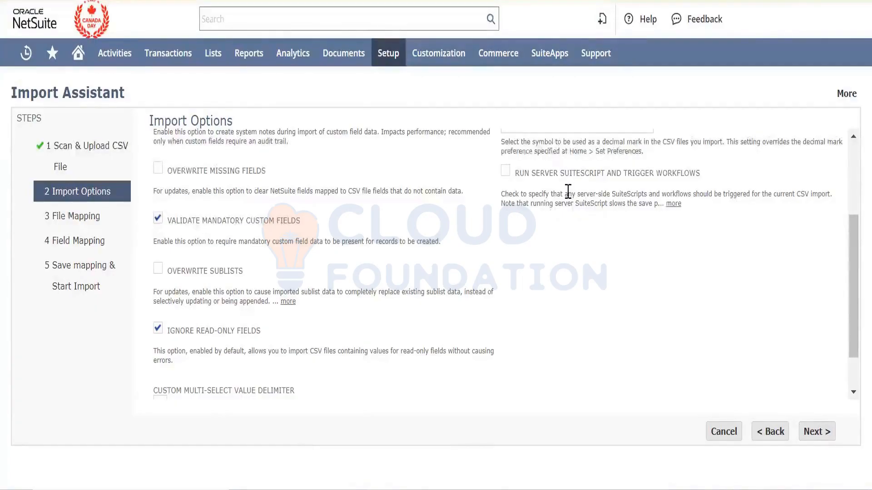
click(813, 431)
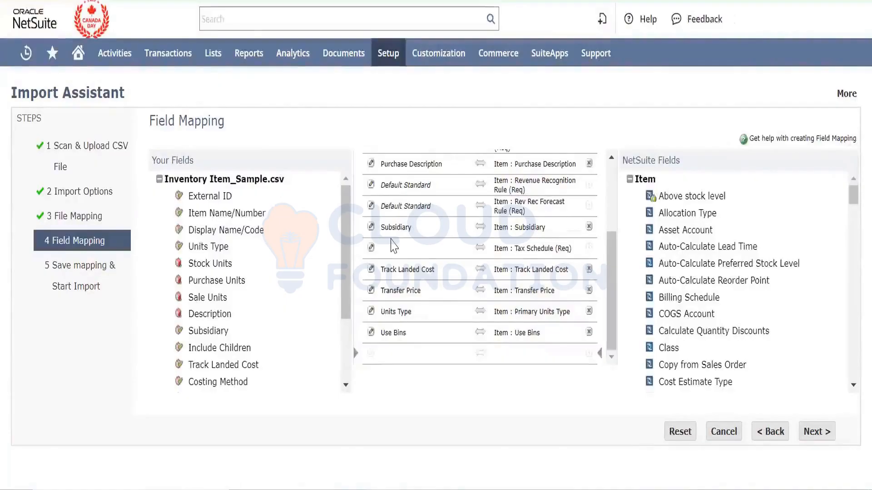
Step: Examine the CSV fields, the existing field mappings and the available NetSuite item fields
scroll(393, 246, up, 3)
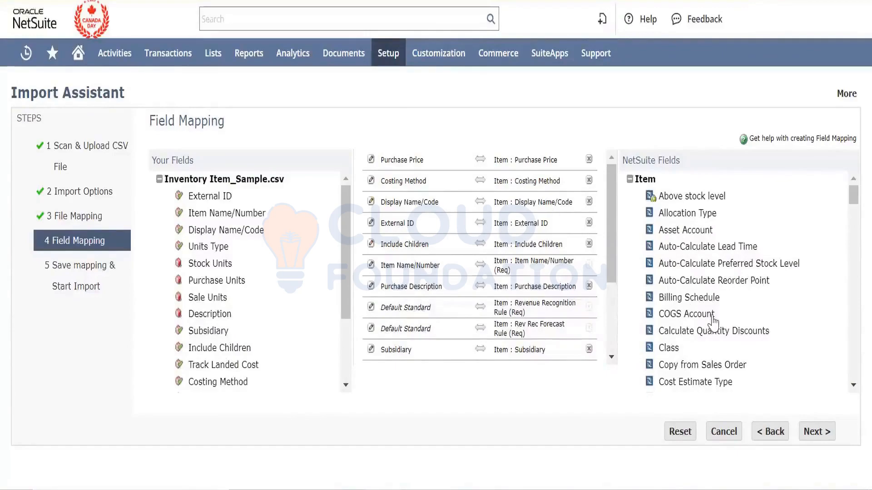
scroll(712, 320, down, 5)
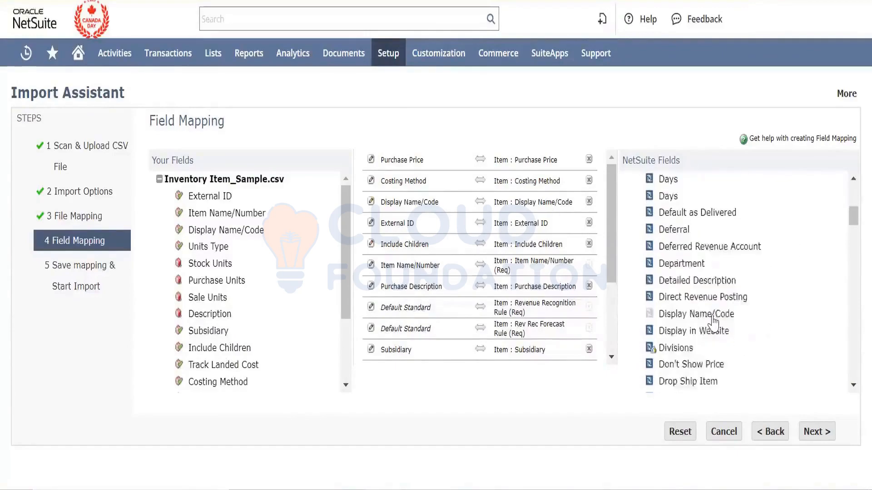
scroll(283, 265, down, 1)
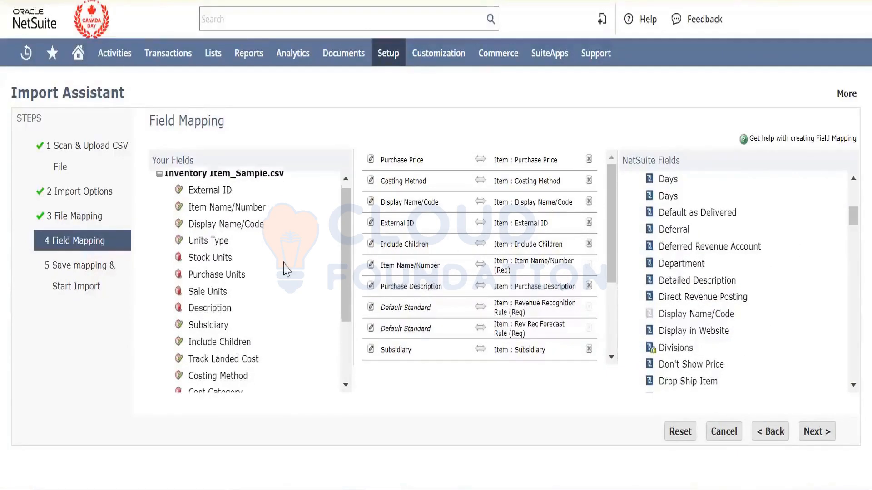
scroll(281, 258, down, 2)
scroll(282, 259, up, 3)
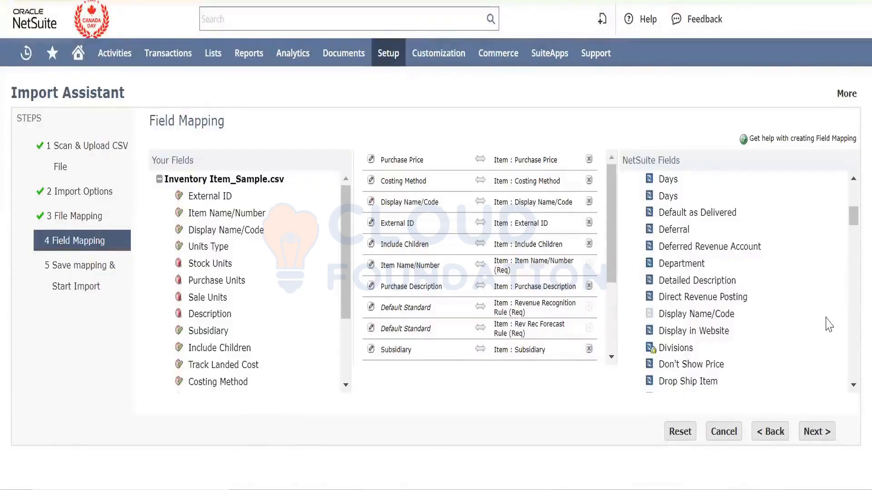
scroll(774, 280, up, 5)
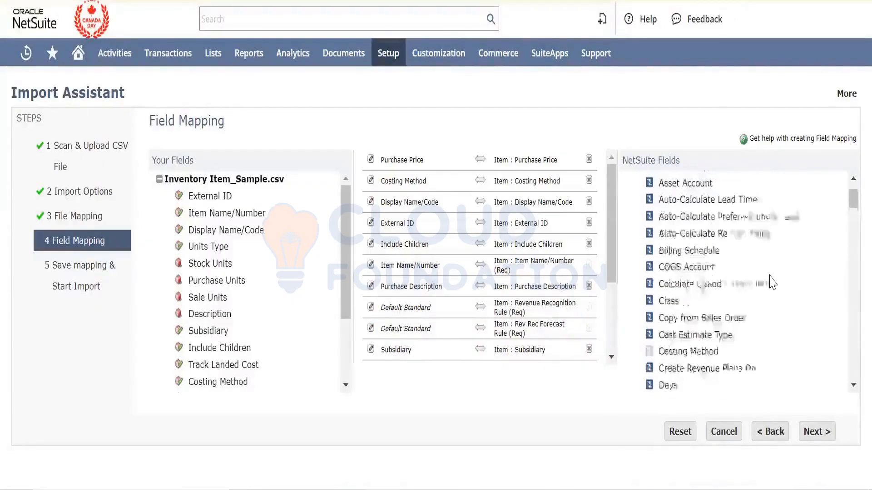
scroll(772, 282, up, 2)
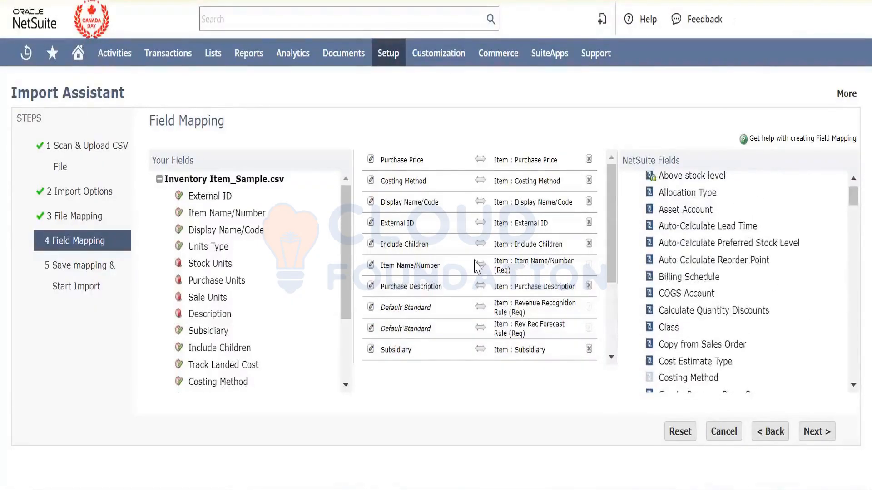
scroll(476, 338, down, 3)
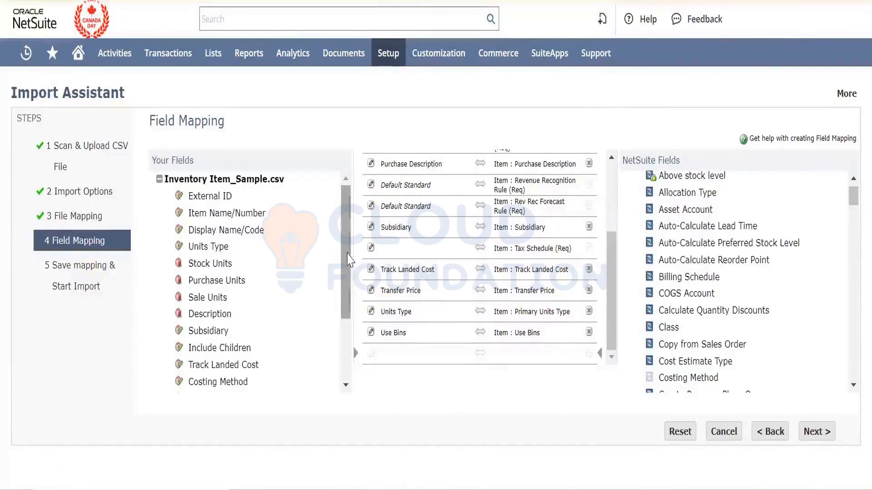
mouse_move(348, 260)
mouse_down()
mouse_move(346, 306)
mouse_move(342, 253)
mouse_up()
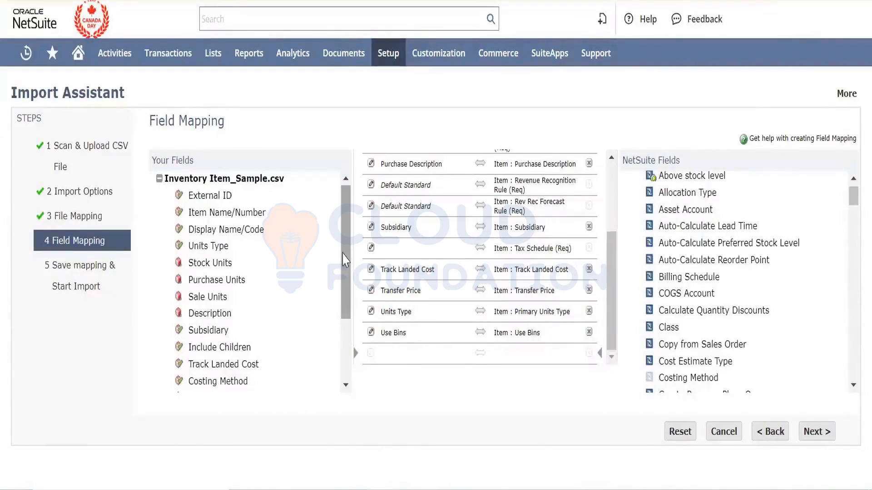
Step: Assign Non-Taxable as the default value for the required Tax Schedule field in the mapping
click(392, 252)
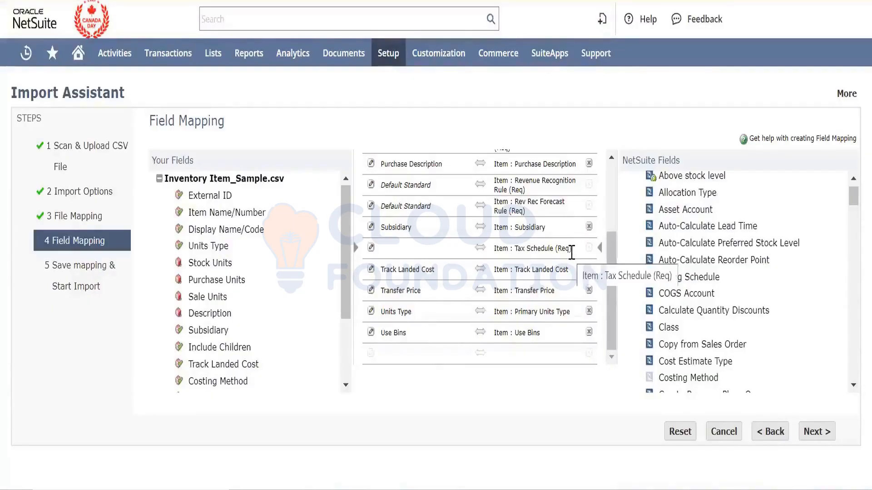
drag(571, 253, 558, 266)
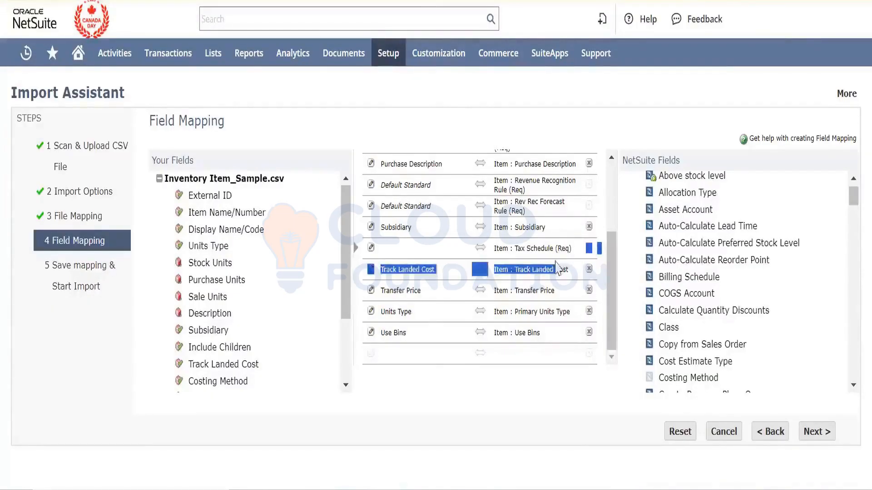
click(513, 383)
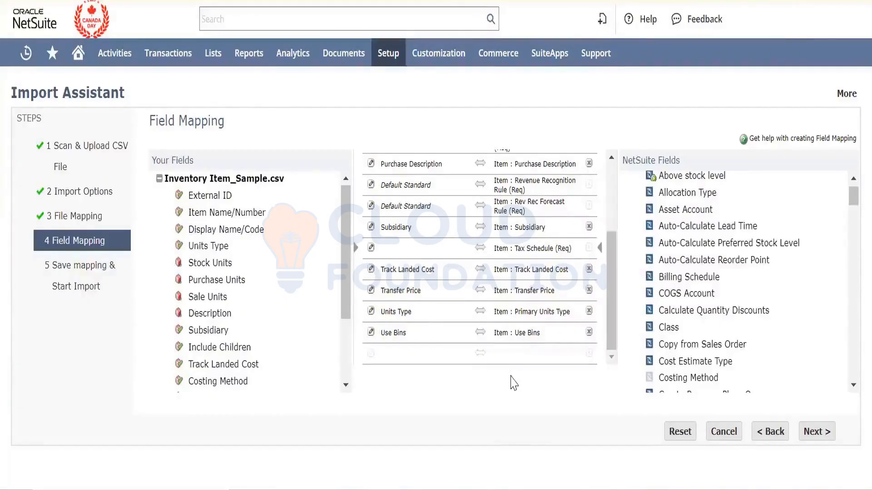
click(371, 248)
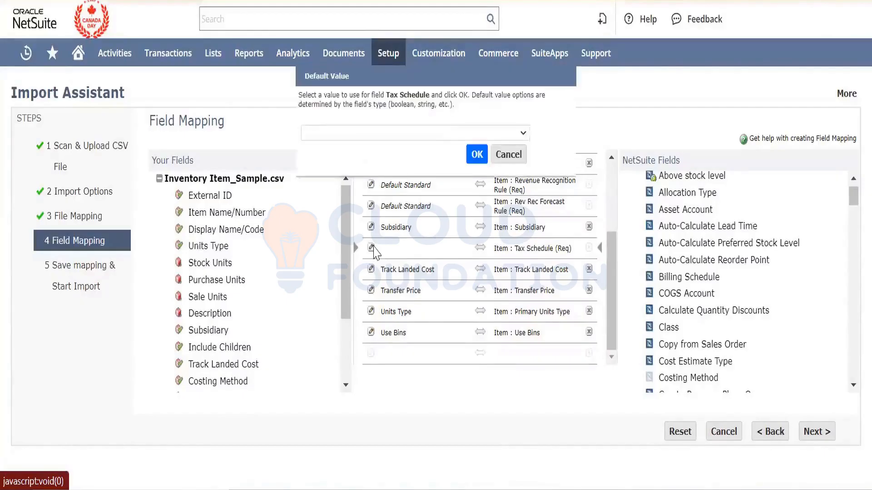
click(434, 138)
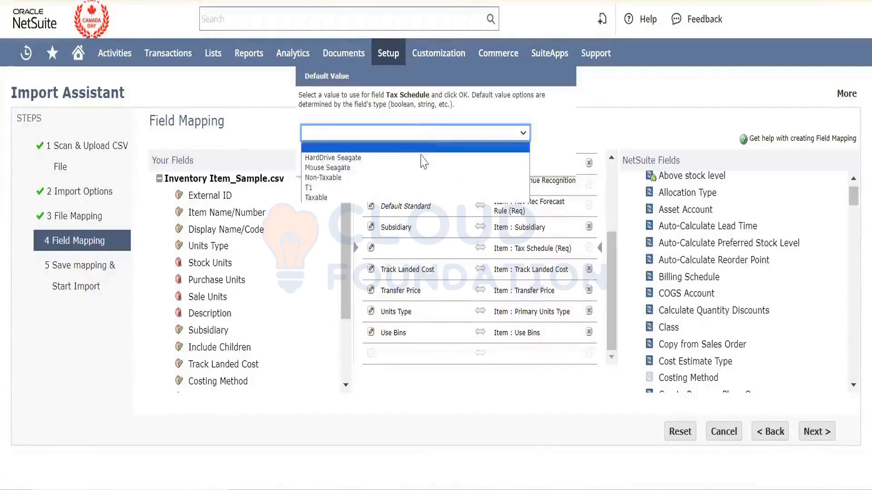
click(416, 178)
click(473, 152)
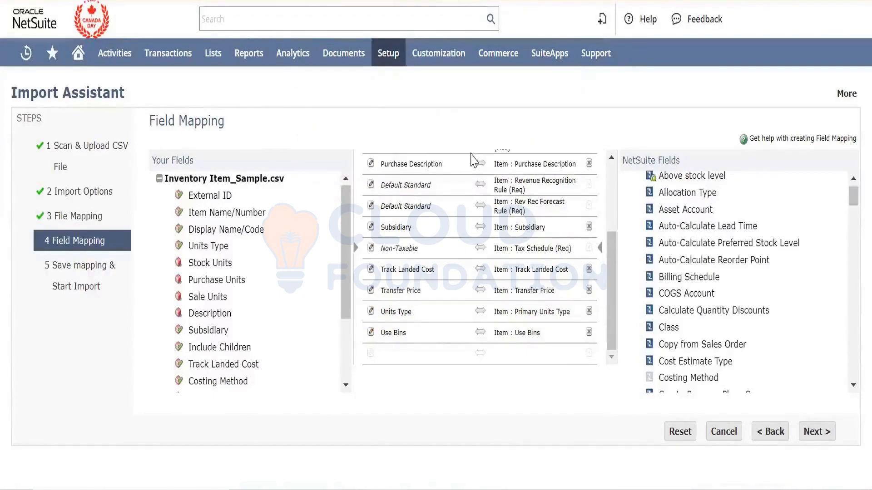
scroll(454, 249, up, 1)
scroll(454, 249, up, 2)
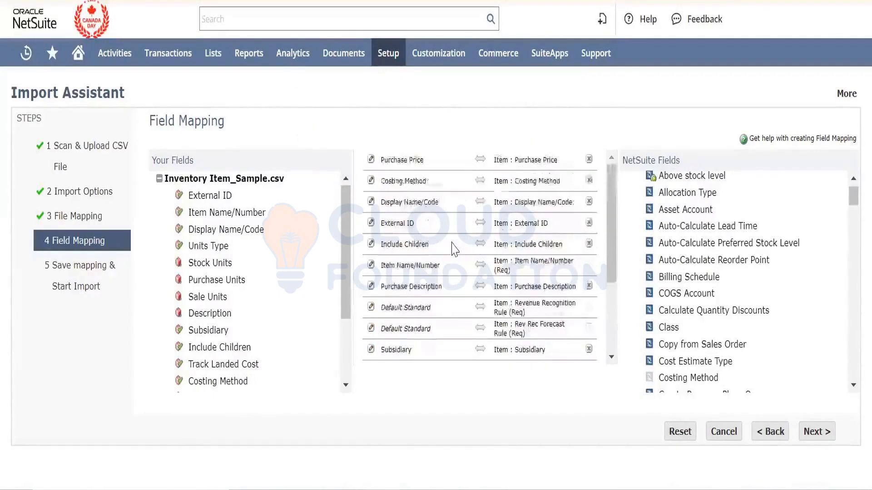
Step: Review the remaining field mappings down to Use Bins and switch to the Inventory Item_Sample workbook in Excel
scroll(454, 249, down, 1)
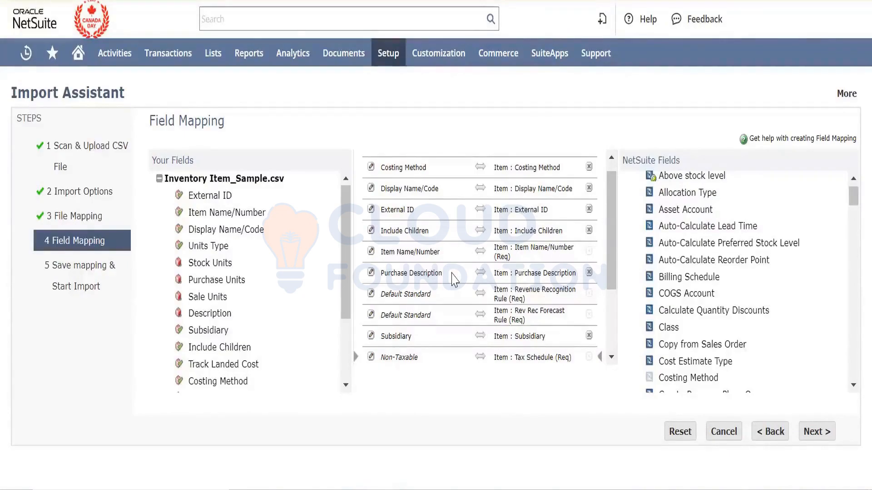
scroll(454, 279, down, 3)
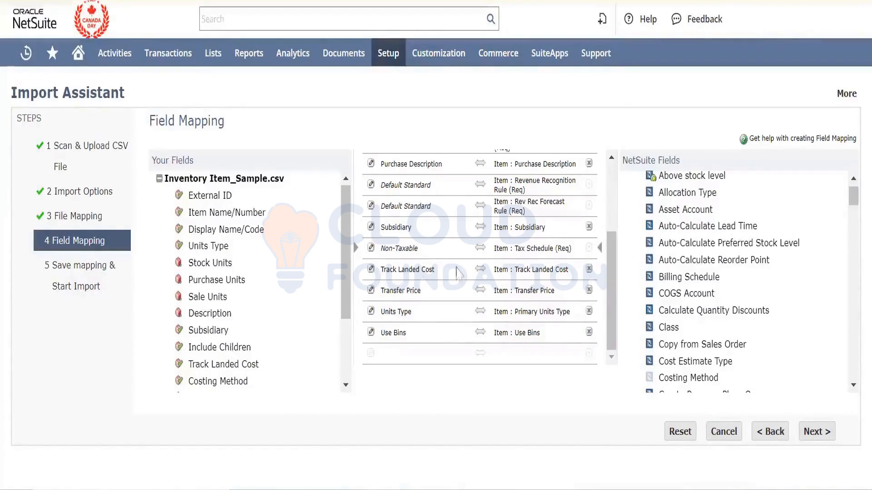
mouse_move(450, 489)
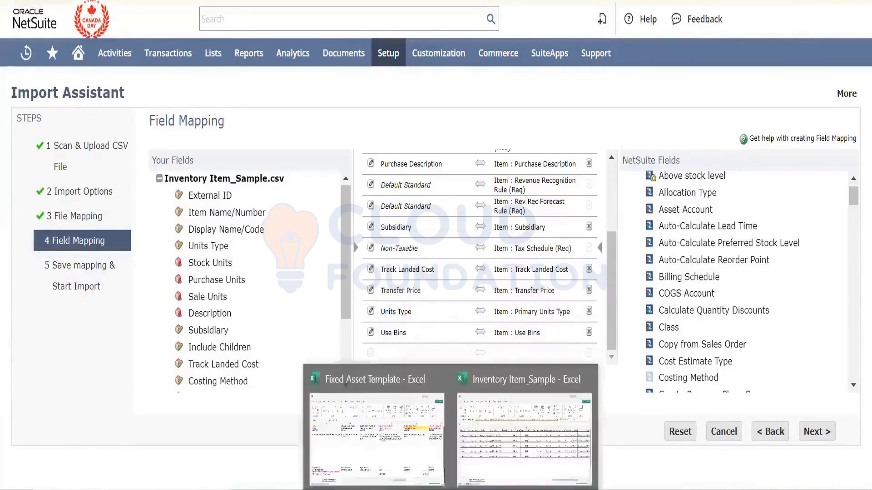
click(526, 424)
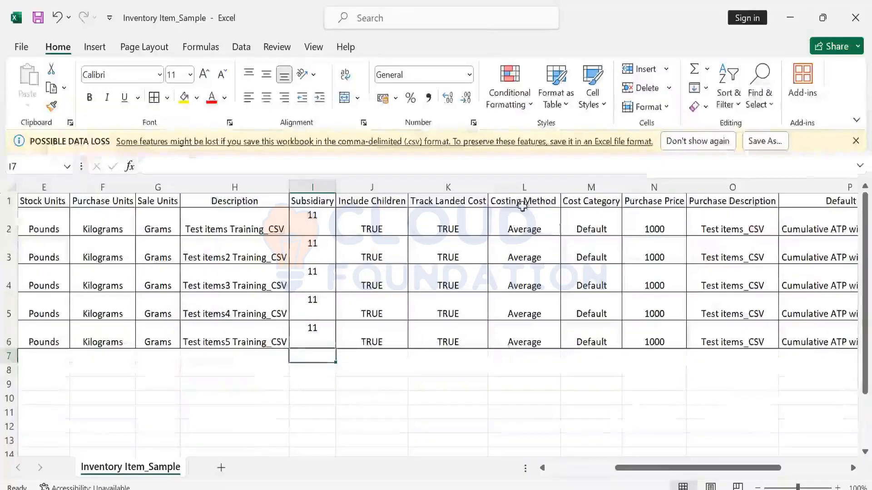
Step: Examine the header row of the item data from Costing Method through Use Bins to the end of the filled columns
click(522, 207)
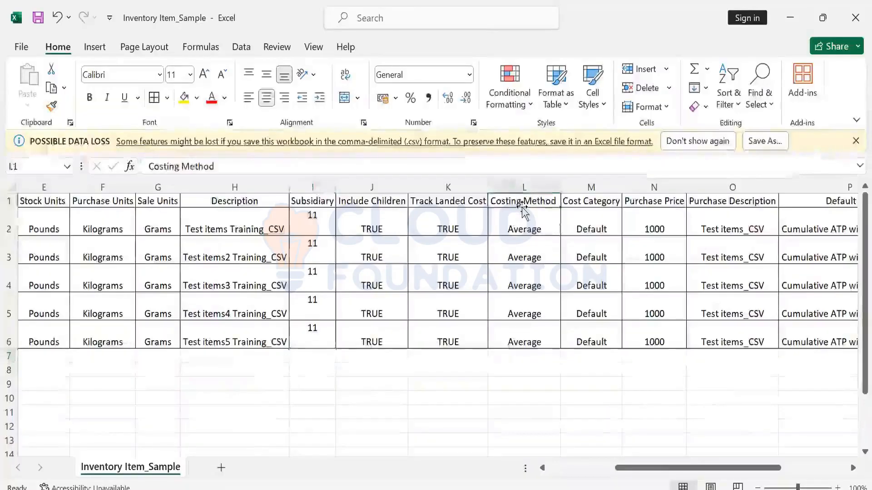
key(Right)
key(Right)
key(Right)
key(Right)
key(Right)
key(Right)
key(Right)
key(Right)
key(Right)
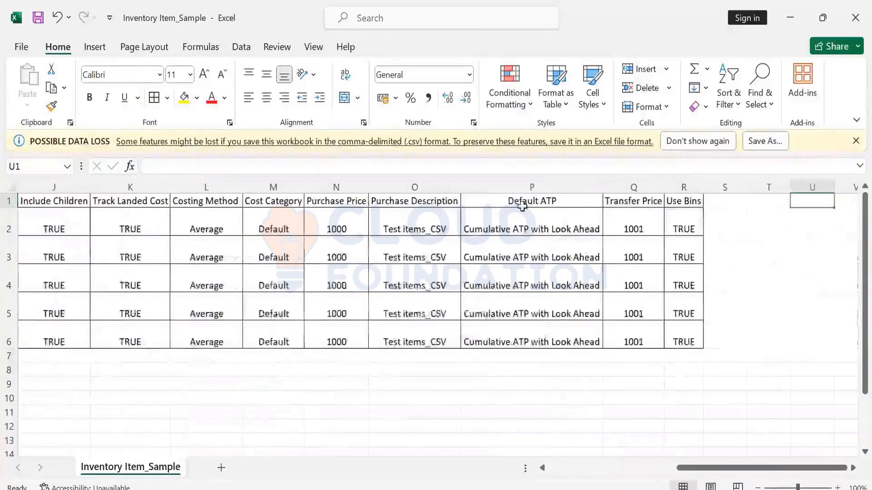
Step: Add a Tax schedule column in column S with Non-Taxab;le for the first item and Taxable for the second
key(Left)
key(Left)
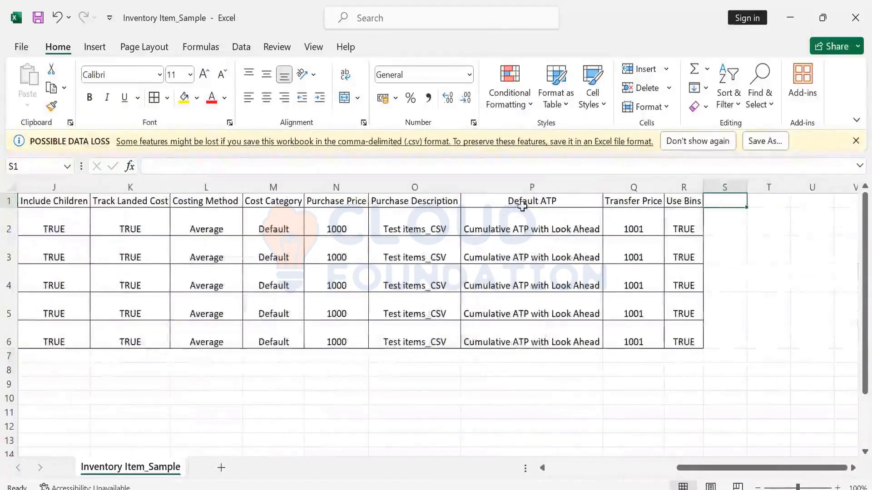
text(Tax scheduled)
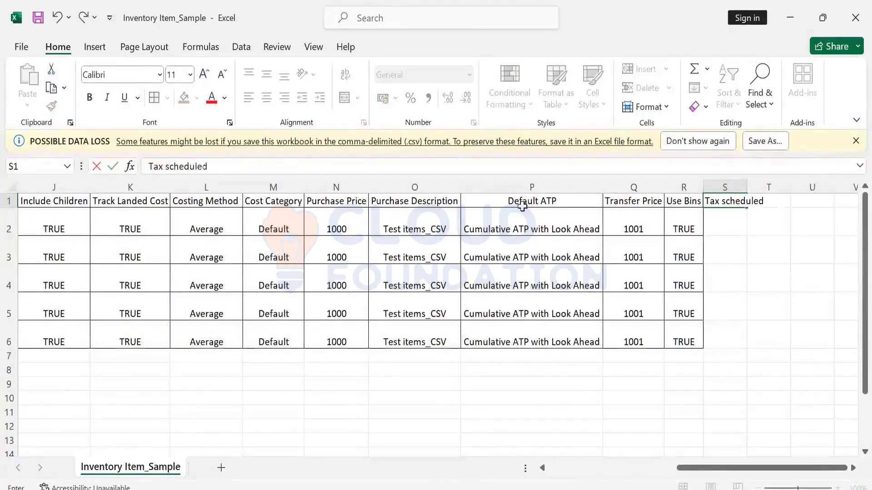
key(BackSpace)
key(Return)
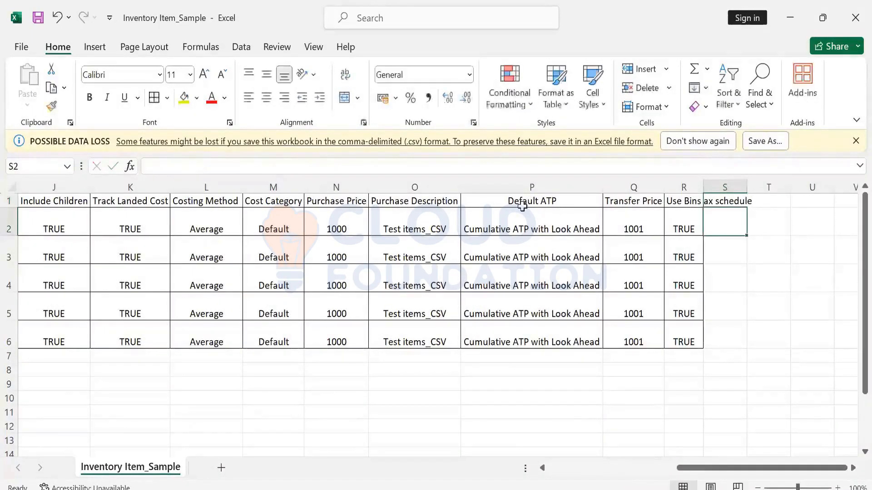
text(Non-Taxab;le)
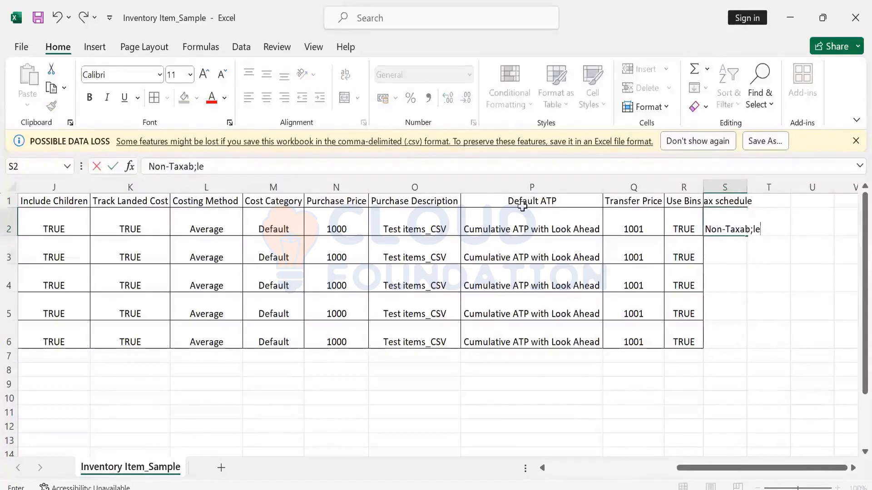
key(Return)
text(Taxable)
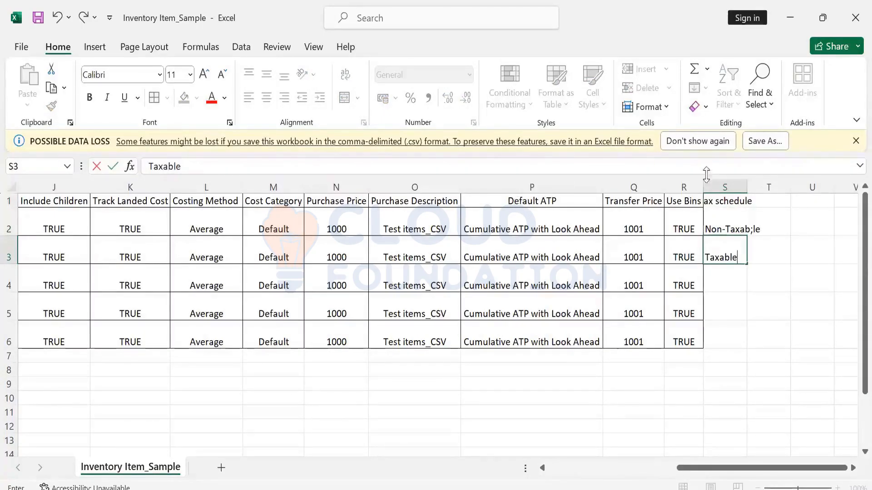
Step: Delete the Tax schedule column S from the inventory item sheet
click(725, 187)
right_click(717, 187)
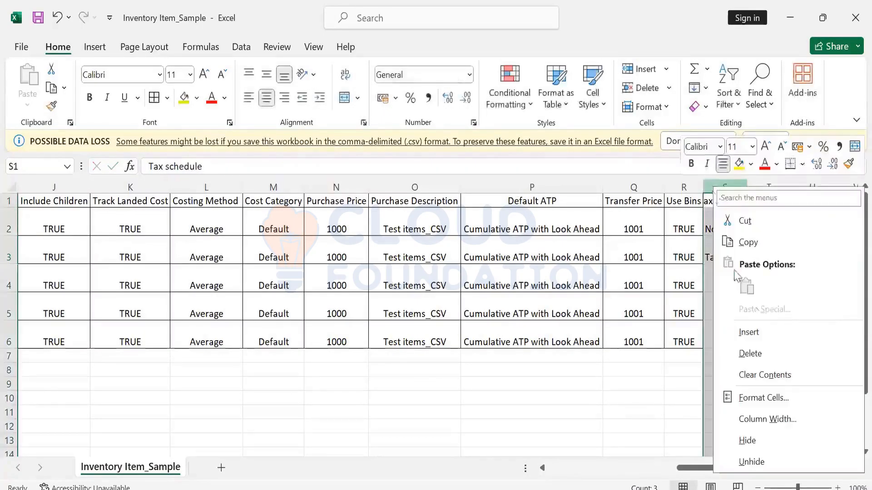
click(773, 353)
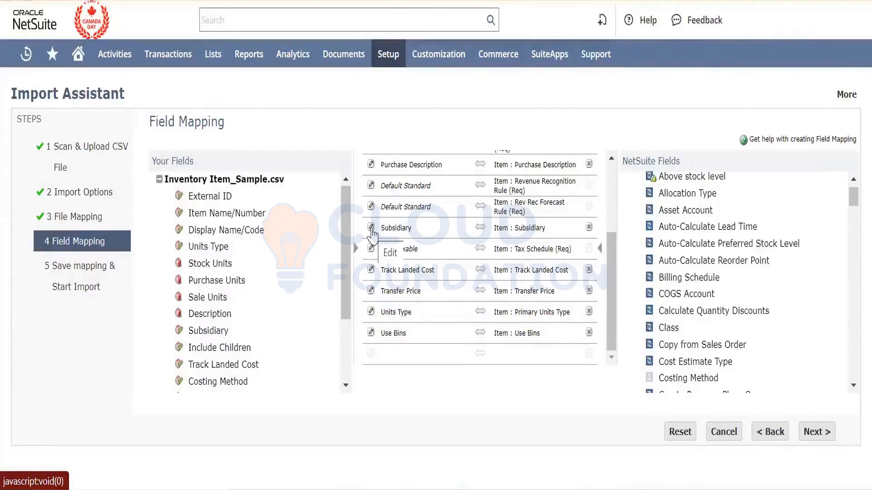
Step: In NetSuite's Import Assistant field mapping, set the Subsidiary field's reference type to Internal ID
click(371, 228)
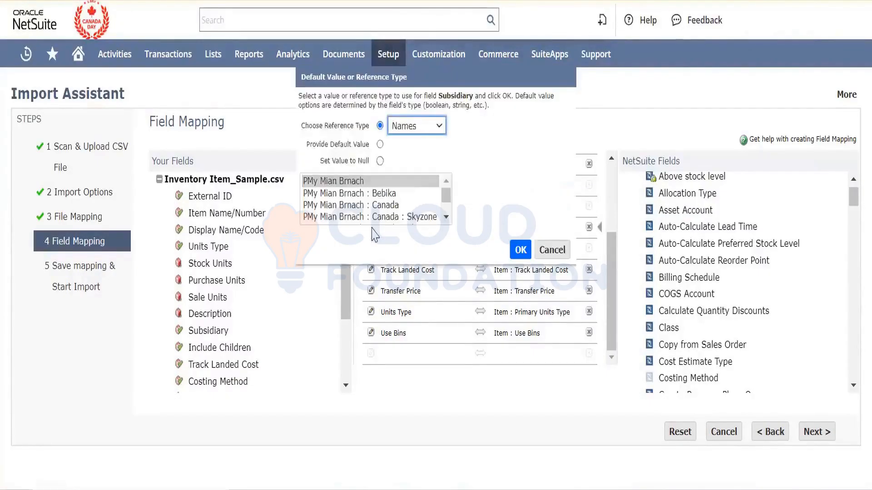
click(438, 127)
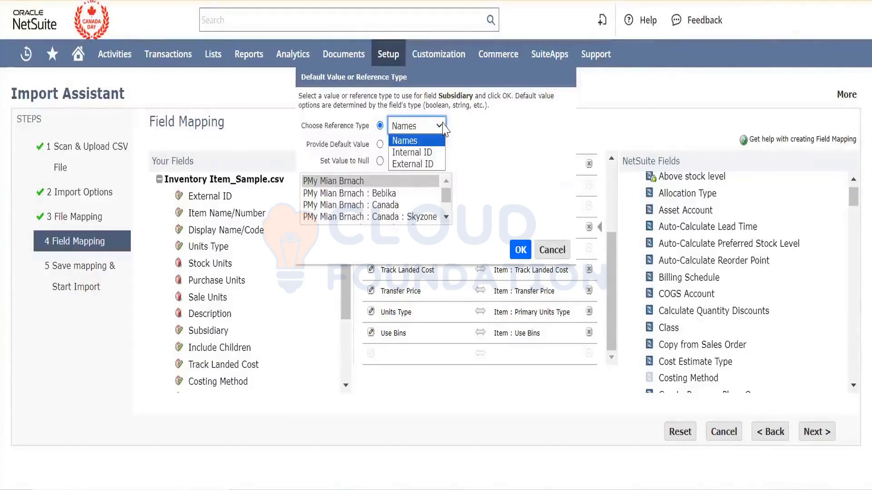
click(433, 153)
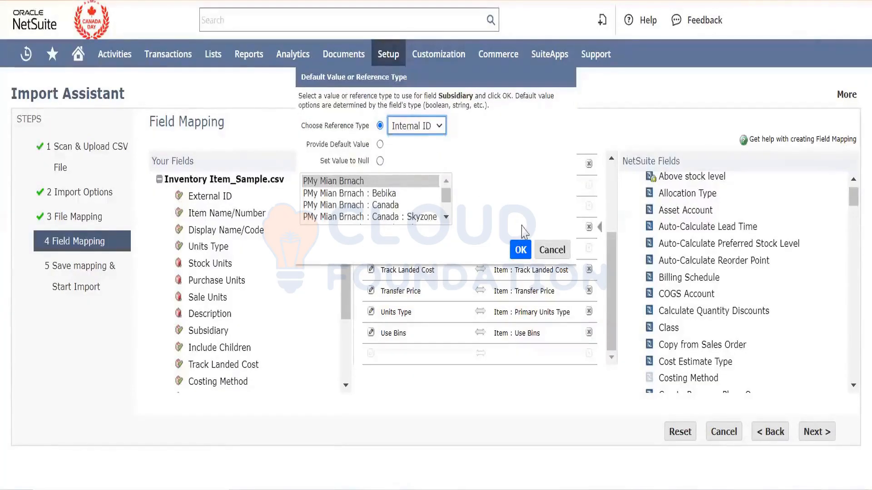
click(445, 217)
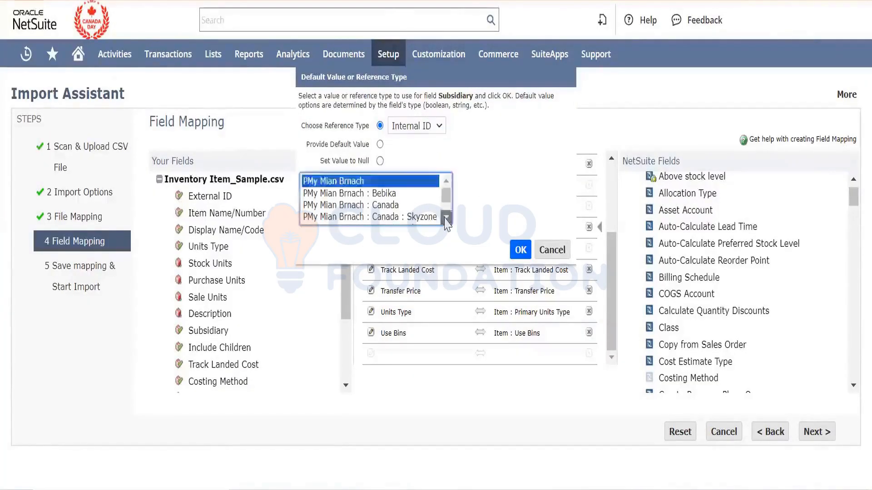
scroll(363, 199, down, 1)
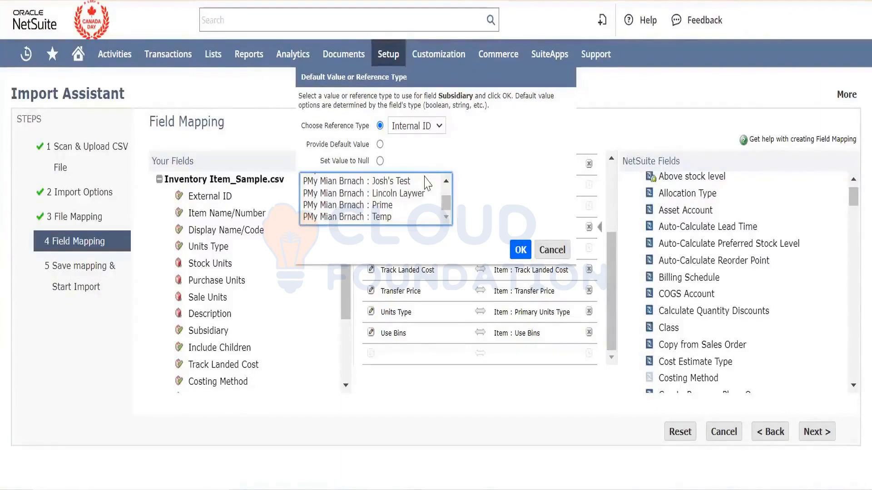
click(519, 249)
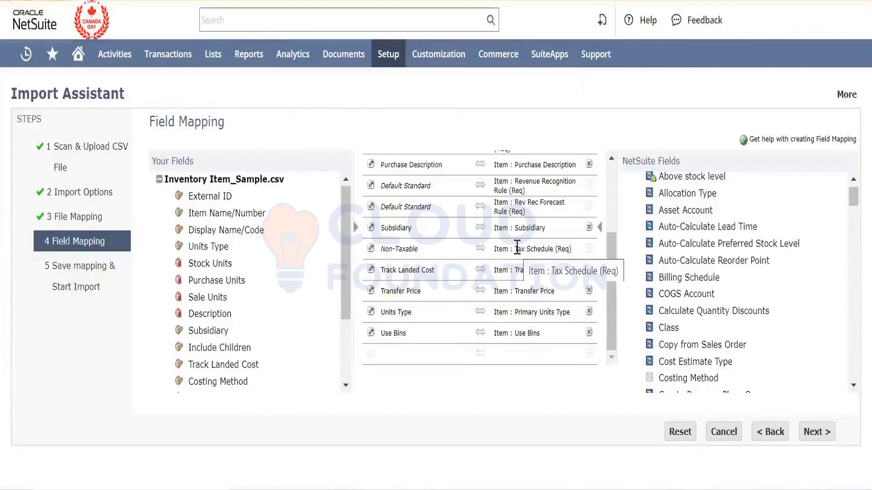
Step: Map the CSV field Stock Units to the NetSuite field Primary Stock Unit, searching the page for "stock"
click(383, 349)
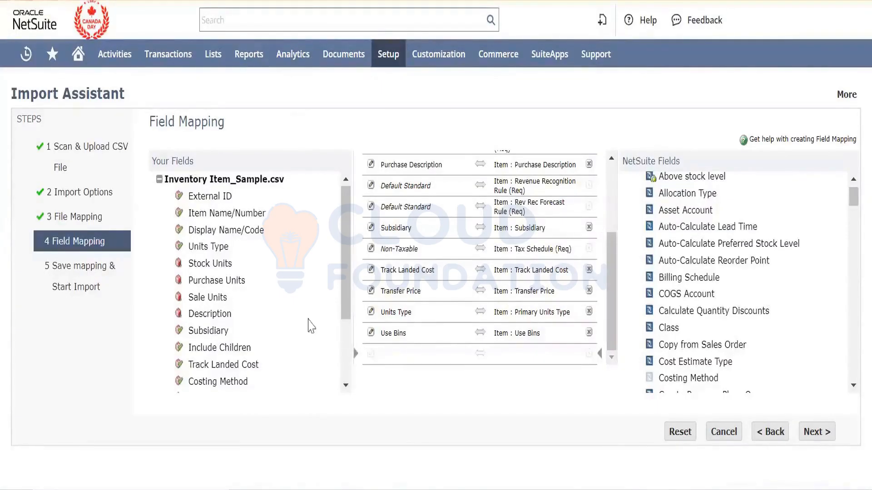
click(222, 268)
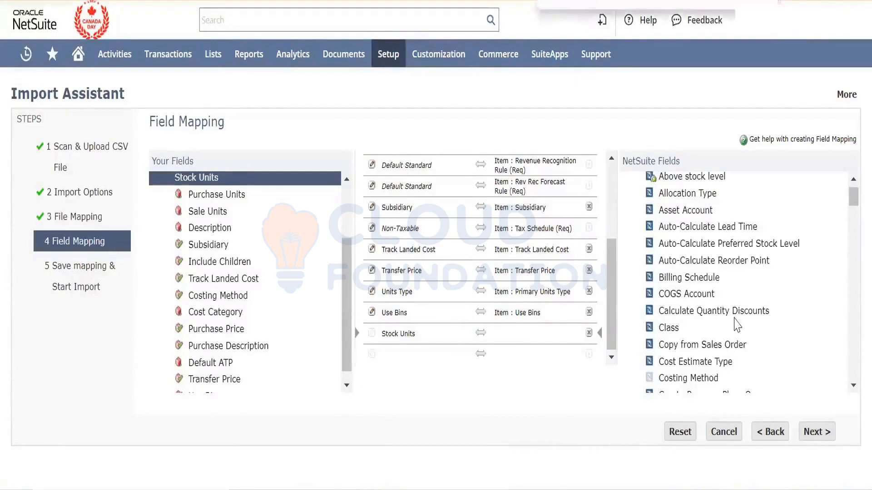
text(stock)
key(Return)
key(Return)
key(Return)
key(Return)
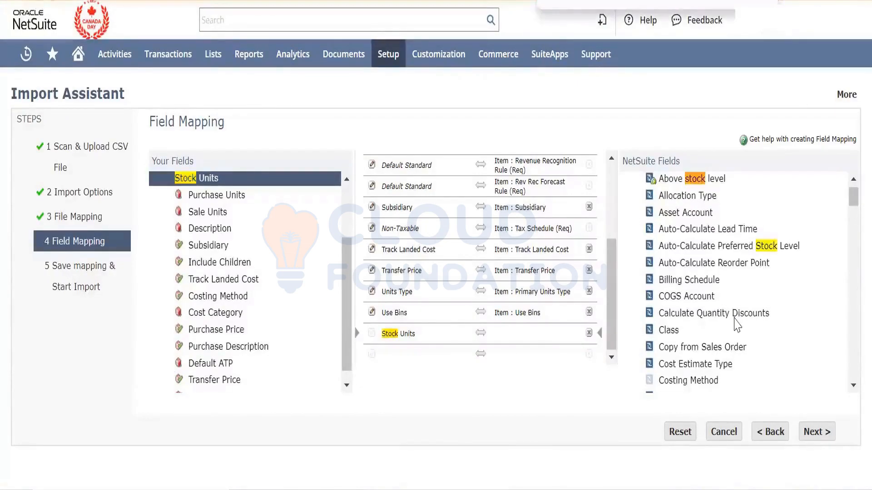
key(Return)
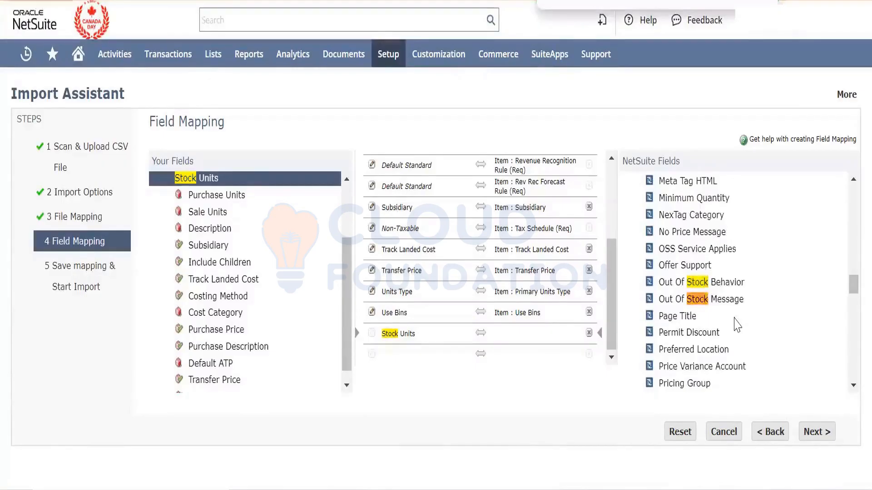
key(Return)
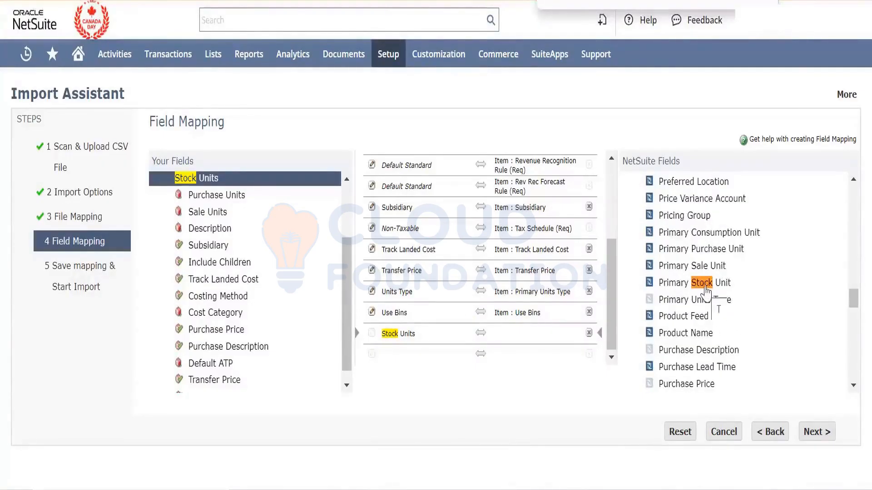
drag(705, 291, 500, 347)
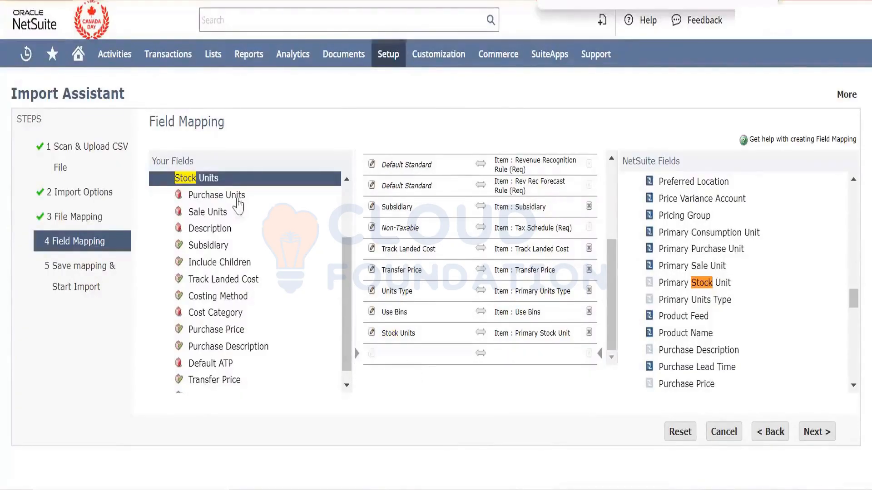
Step: Map Purchase Units to Primary Purchase Unit and Sale Units to Primary Sale Unit
click(233, 199)
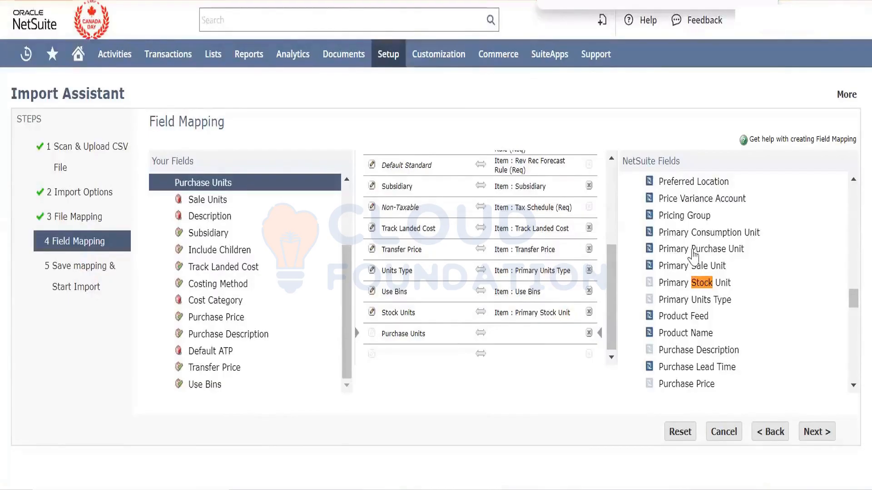
click(693, 253)
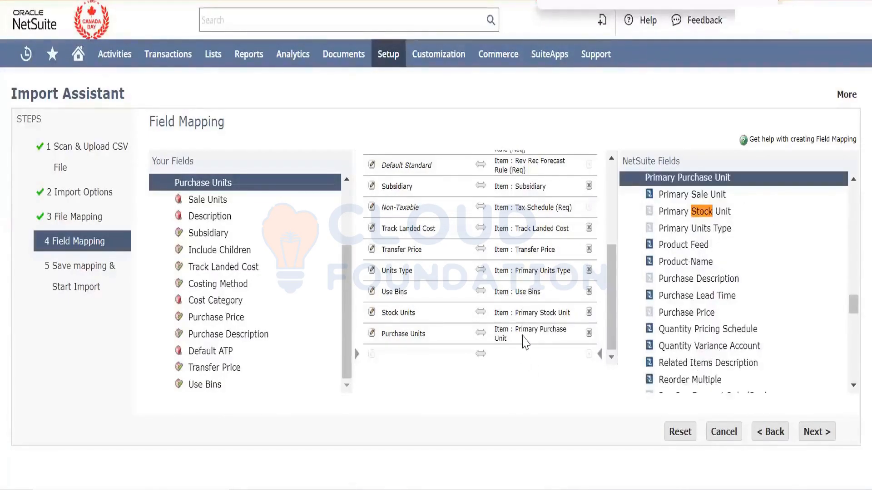
scroll(415, 359, up, 3)
scroll(435, 328, down, 3)
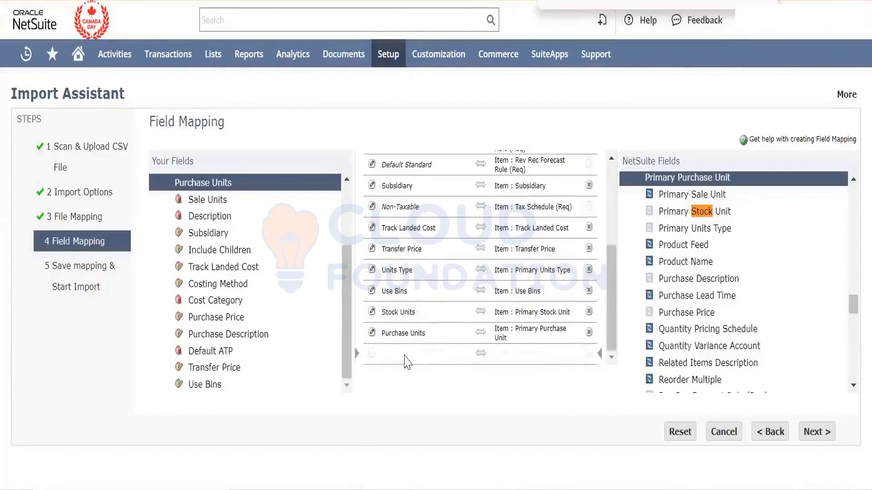
click(217, 203)
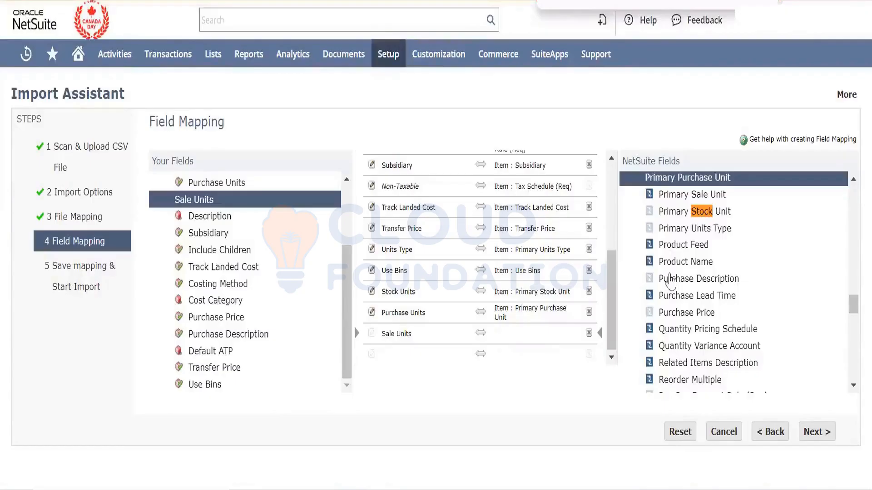
click(686, 198)
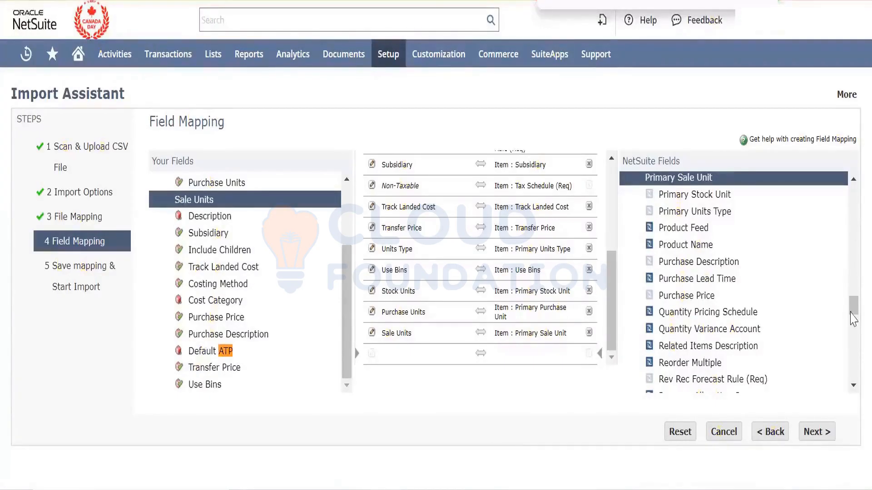
Step: Map the CSV field Description to the NetSuite field Detailed Description, searching the page for "desc"
drag(854, 314, 852, 295)
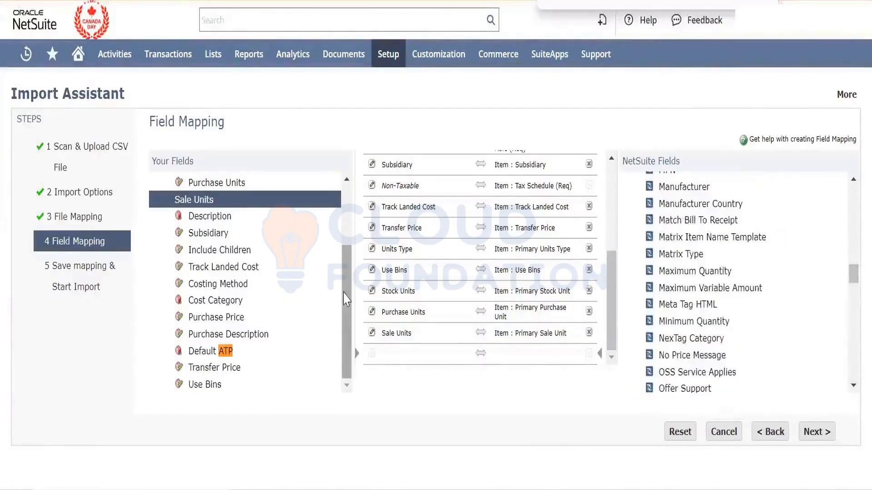
drag(346, 299, 352, 213)
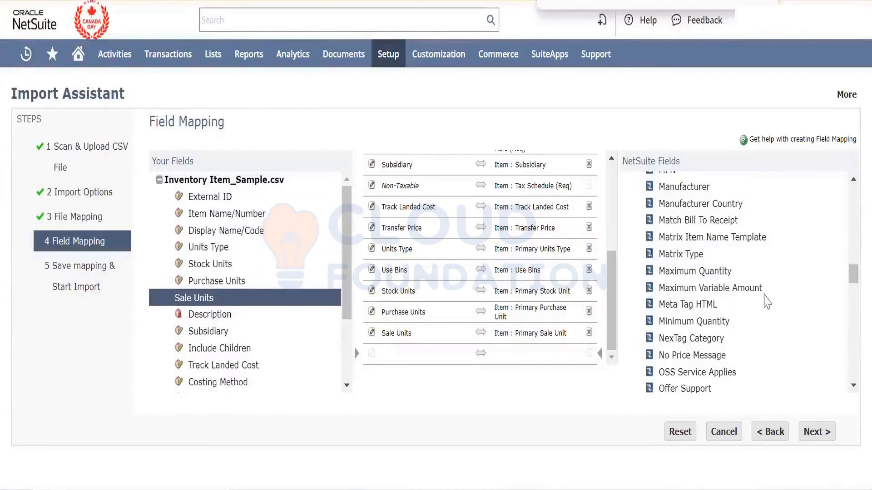
scroll(762, 313, up, 1)
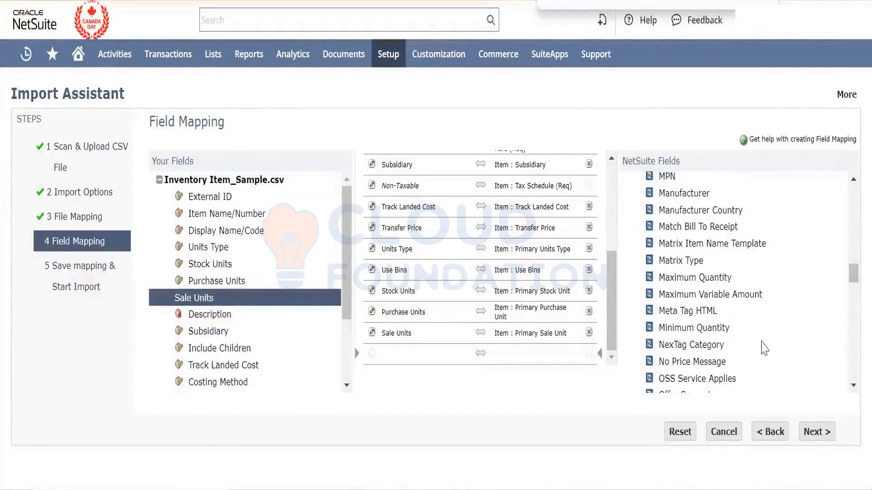
right_click(761, 341)
click(505, 90)
text(desc)
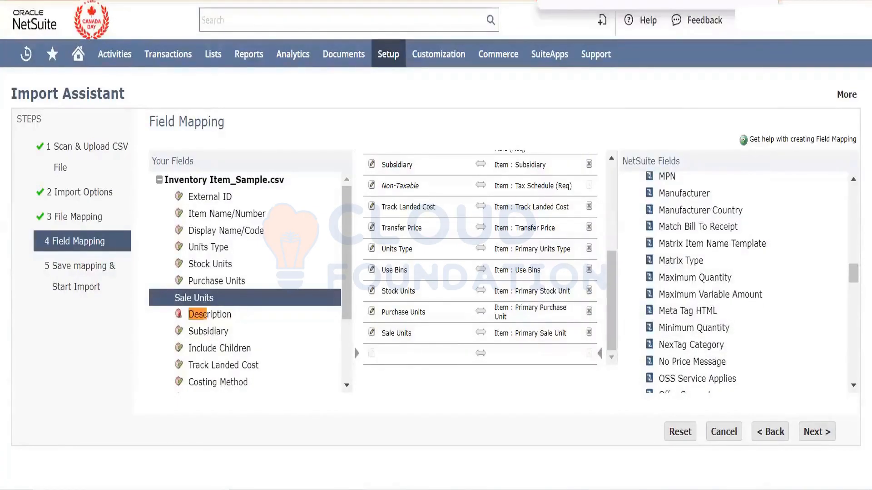
key(Return)
key(Return)
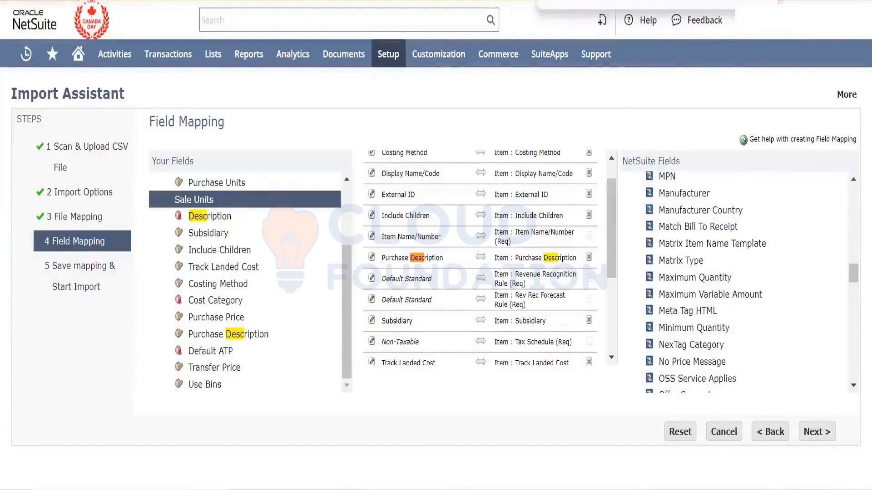
key(Return)
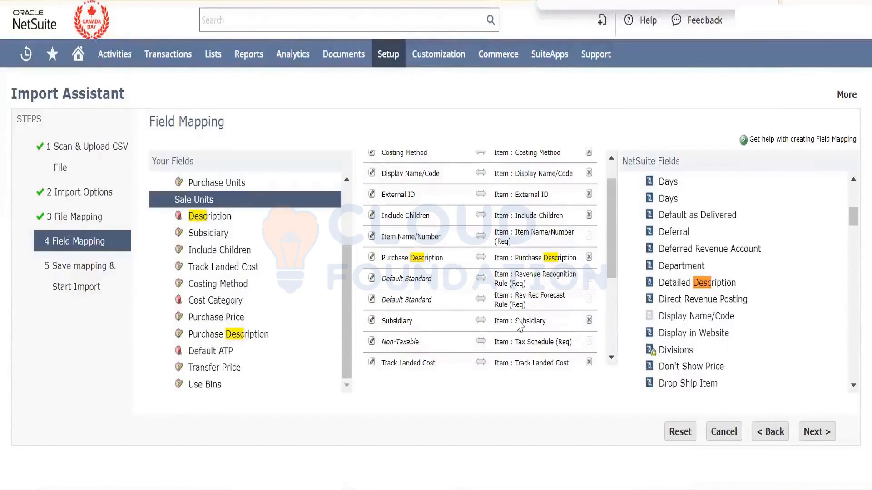
scroll(520, 323, down, 1)
scroll(534, 368, down, 5)
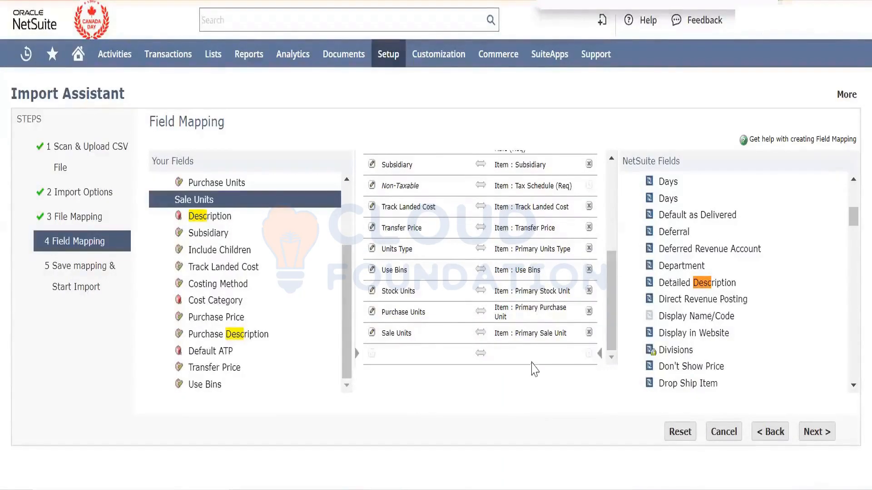
click(701, 289)
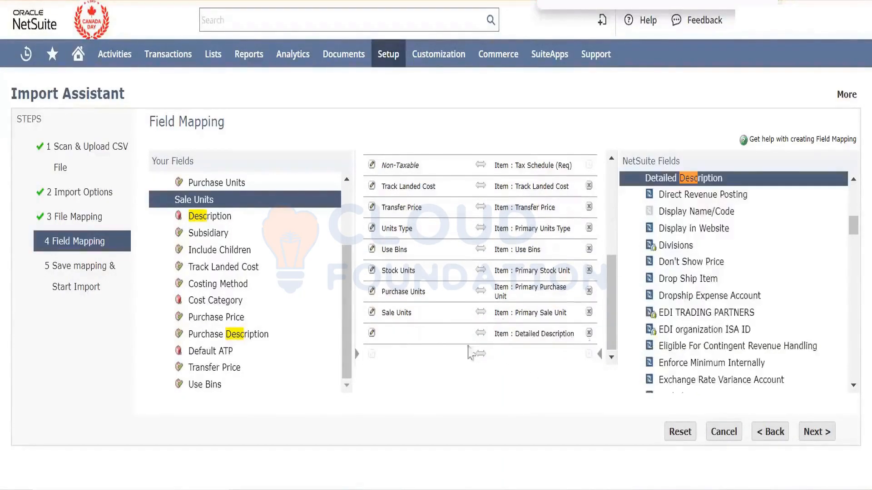
click(218, 223)
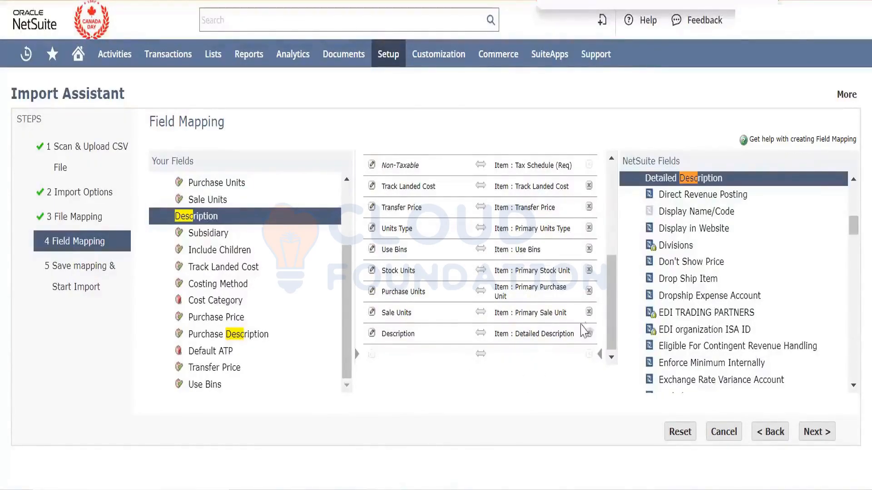
Step: Review the completed field mappings and proceed to the Save mapping & Start Import stage
drag(611, 308, 610, 218)
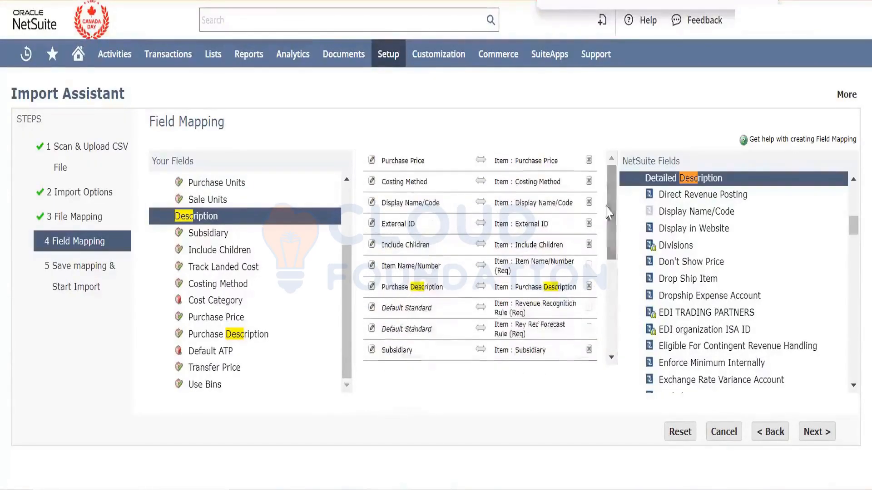
click(813, 432)
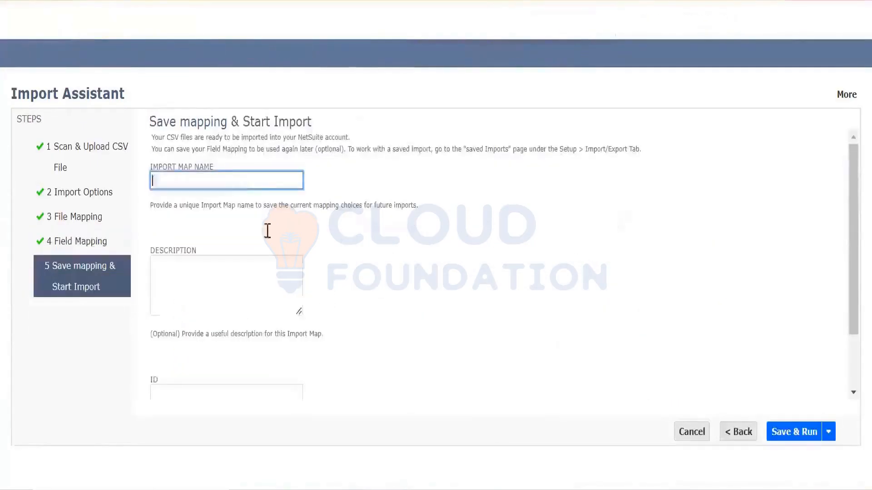
Step: Name the import map Item-Inventory, use the same text as its description, then save the mapping and run the import
text(Item-Inventory)
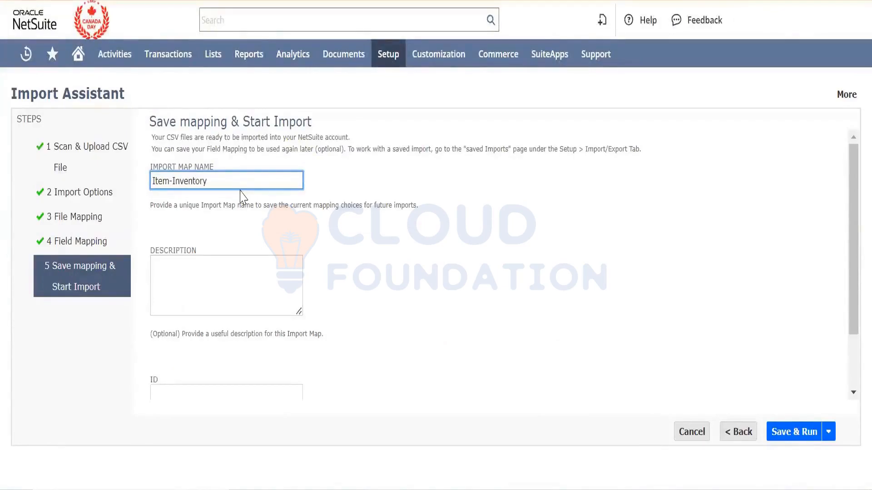
key(ctrl+a)
key(ctrl+c)
key(Tab)
key(ctrl+v)
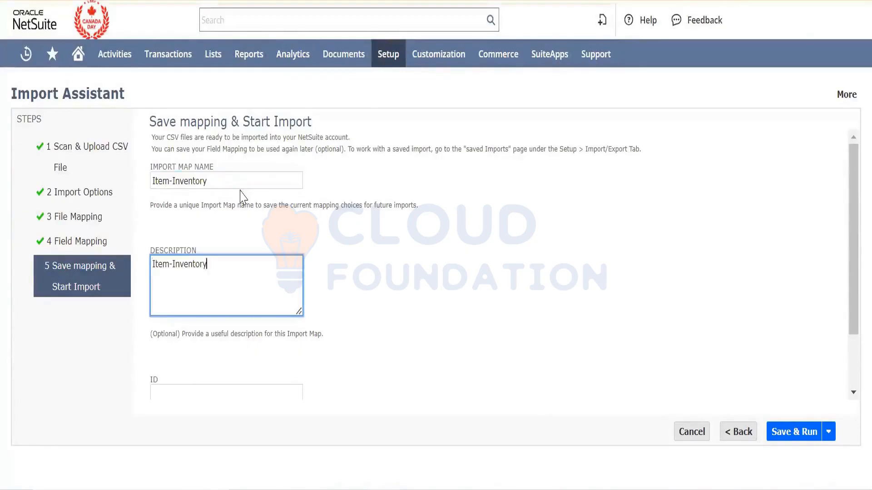
click(807, 433)
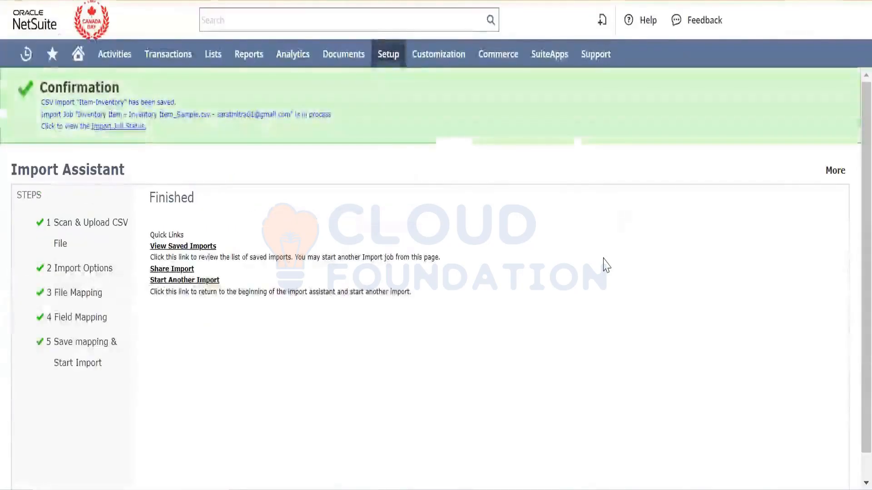
Step: Open the import job status and check the result message of the Inventory Item_Sample.csv job
click(124, 129)
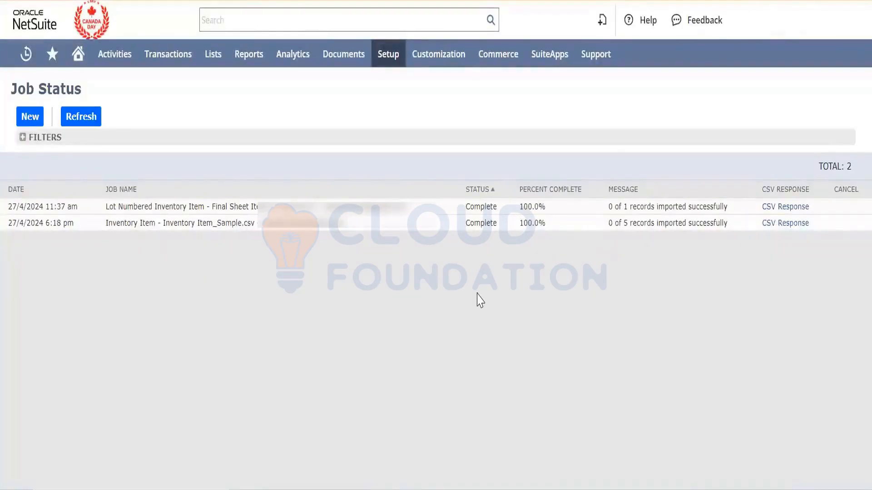
drag(352, 230, 143, 228)
click(690, 305)
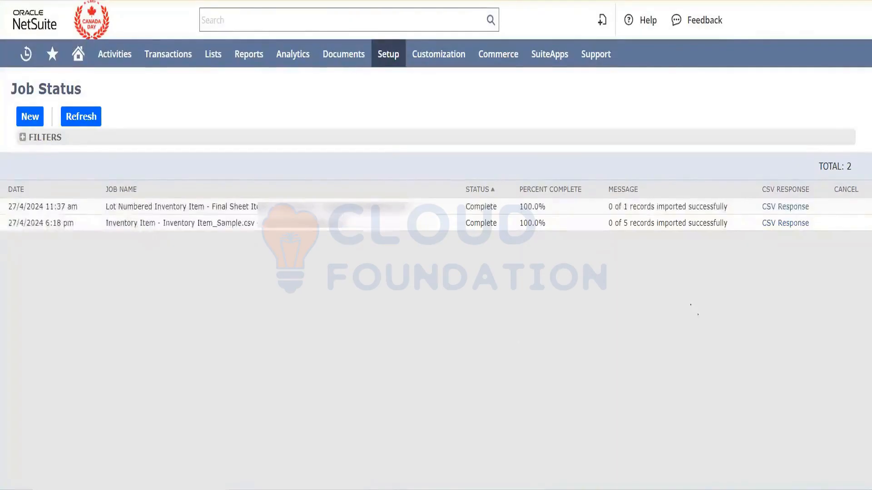
triple_click(658, 228)
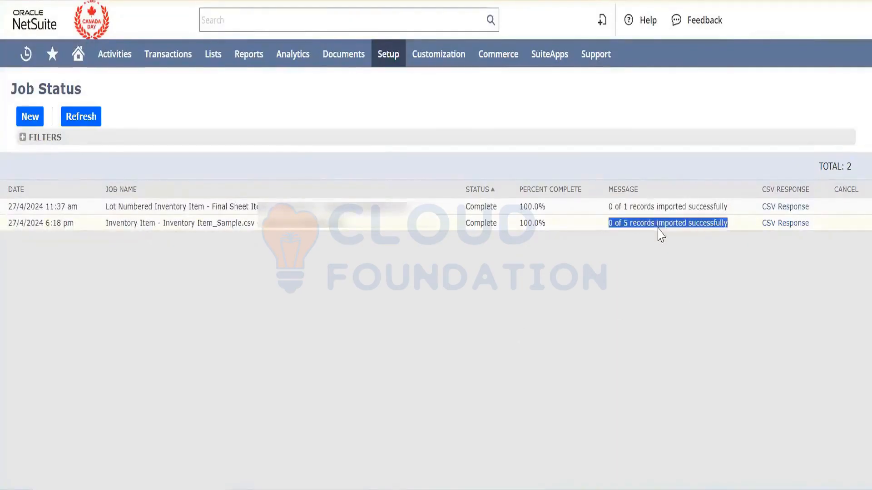
Step: Open the CSV response of the Inventory Item_Sample.csv job in Excel and read its Error column in full
click(784, 224)
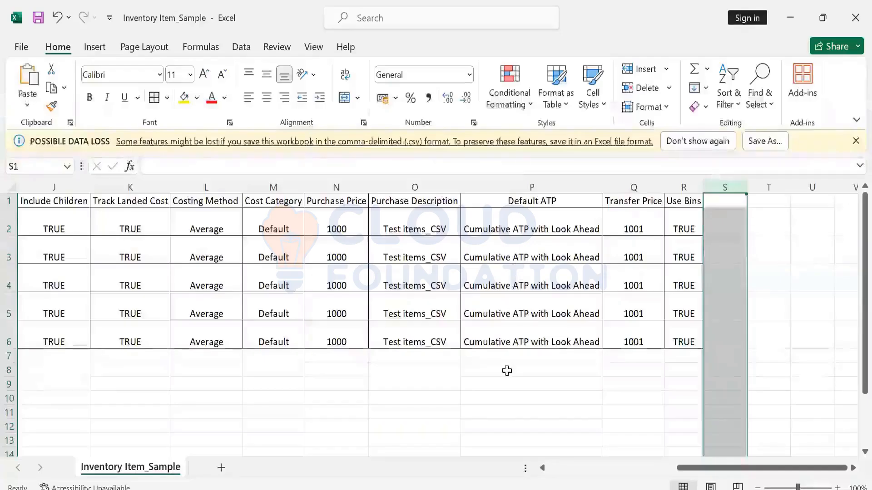
click(506, 371)
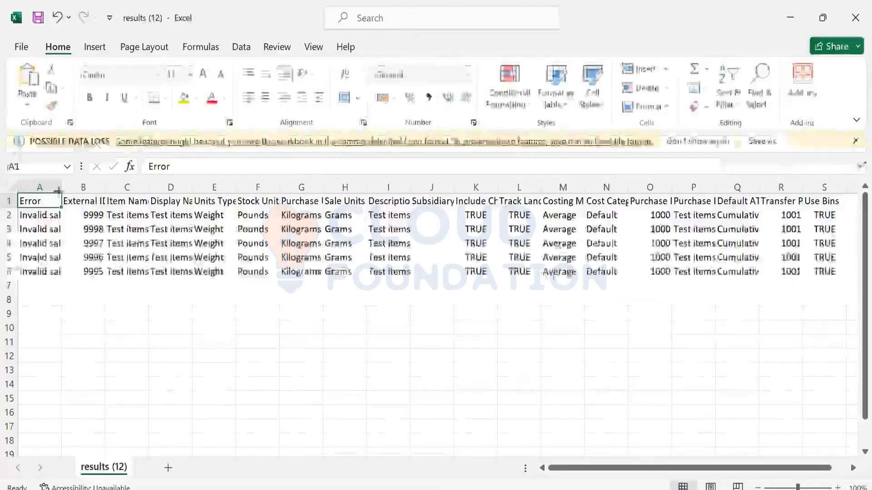
click(86, 215)
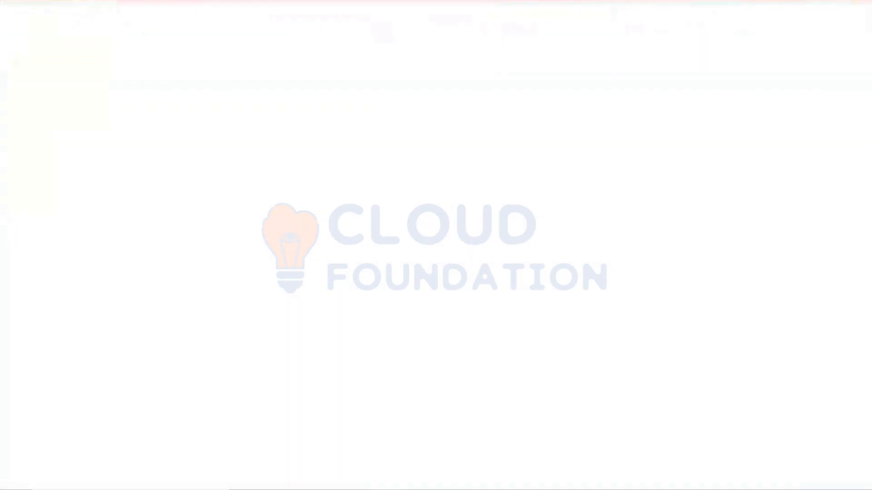
Step: Switch to NetSuite and open the Weight units type for editing
click(32, 123)
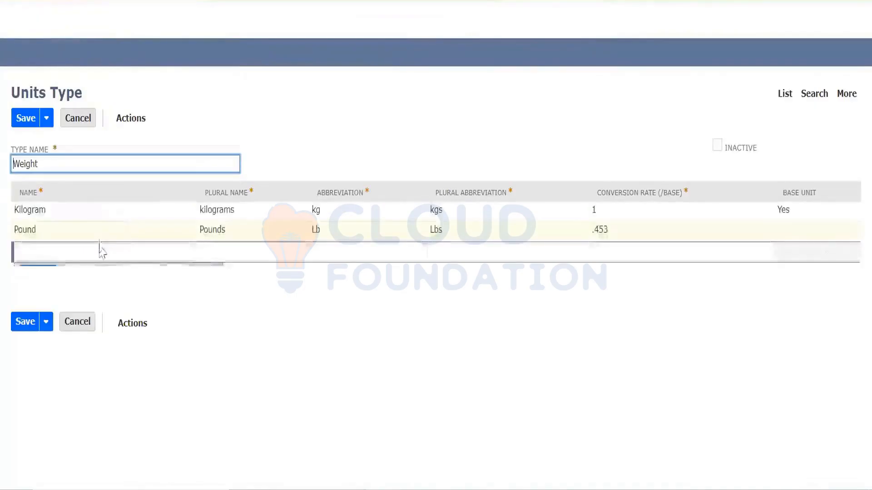
text(Grams)
key(BackSpace)
key(BackSpace)
key(BackSpace)
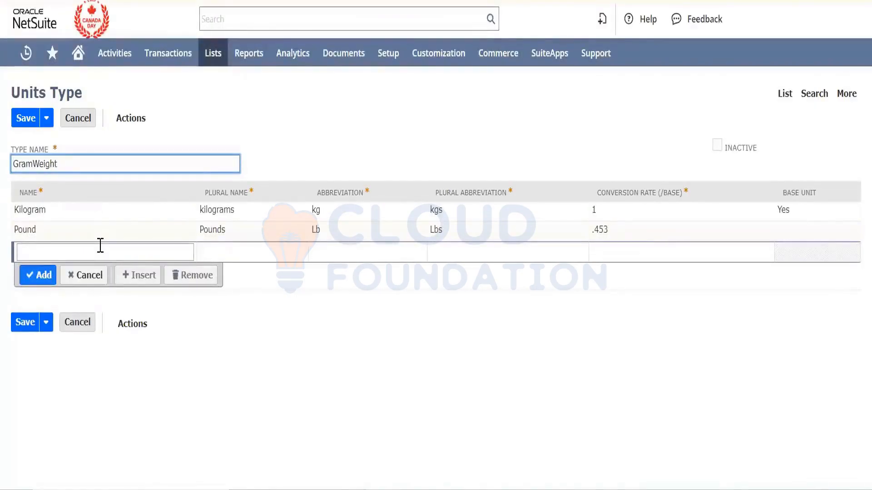
key(BackSpace)
key(BackSpace)
Step: Add a unit named Grams with plural name Grams, both abbreviations Gr and conversion rate 1,000, then save the Weight units type
click(99, 247)
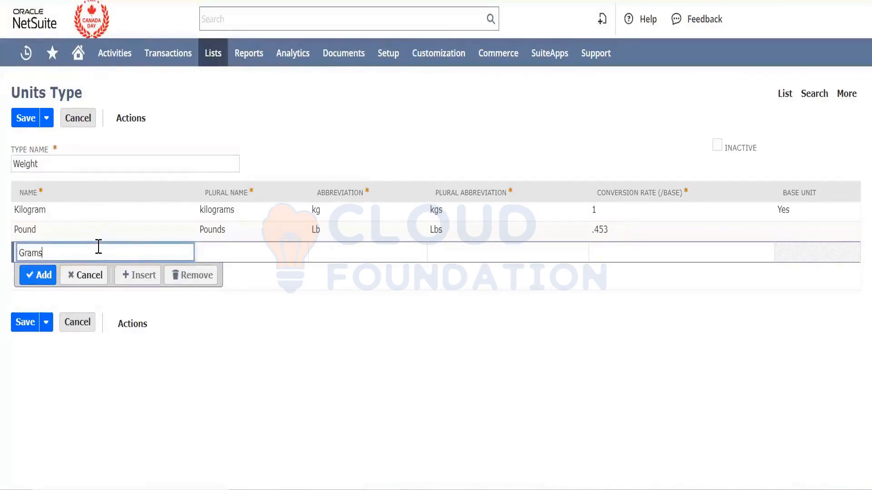
key(Tab)
text(Gr)
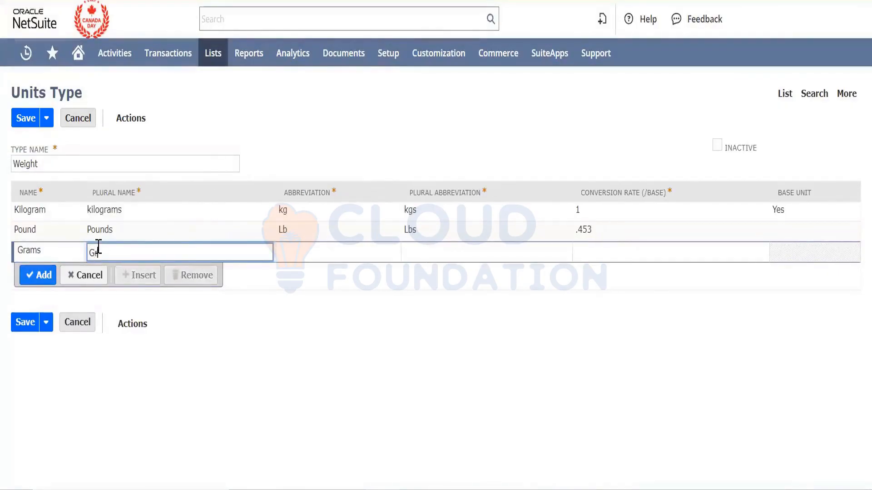
key(Tab)
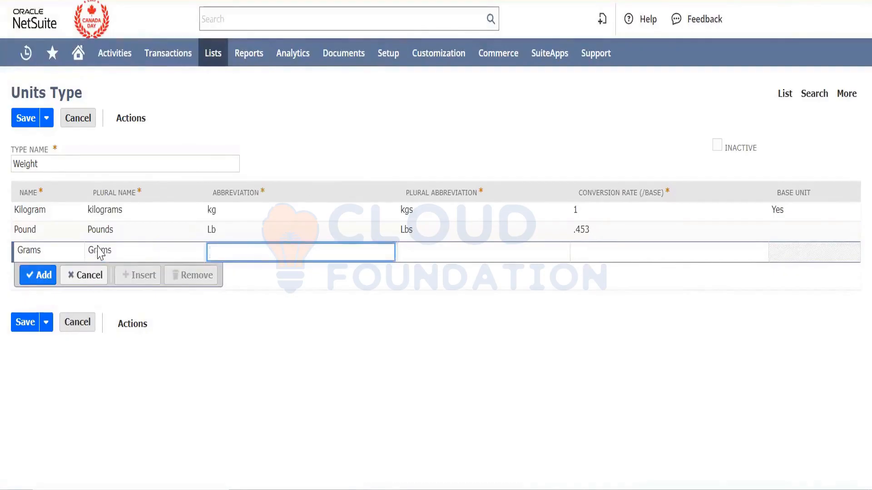
text(Gr)
key(Tab)
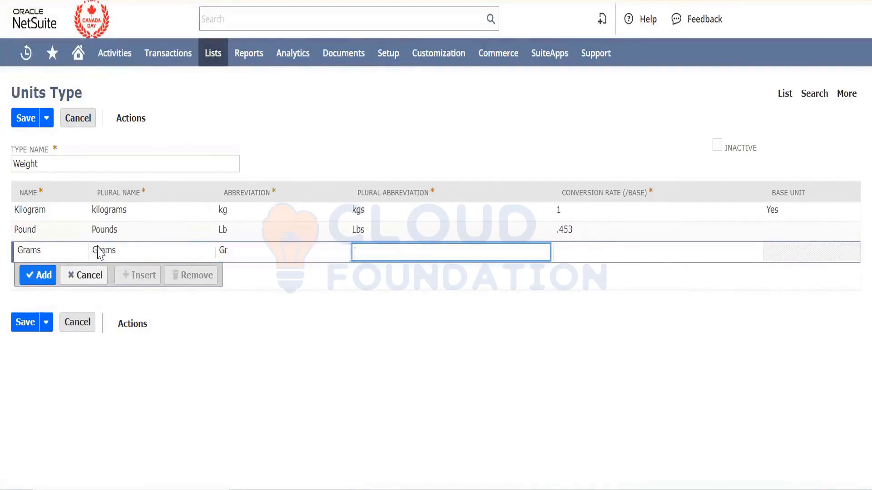
text(Gr)
key(Tab)
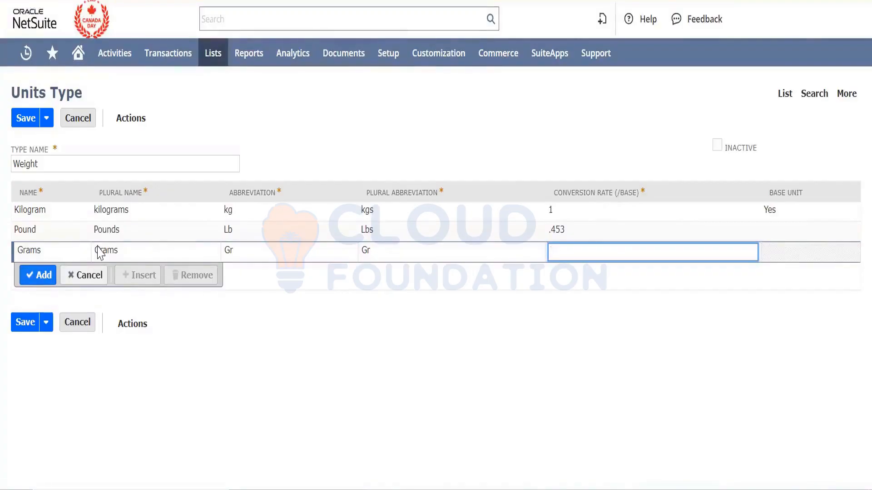
key(Tab)
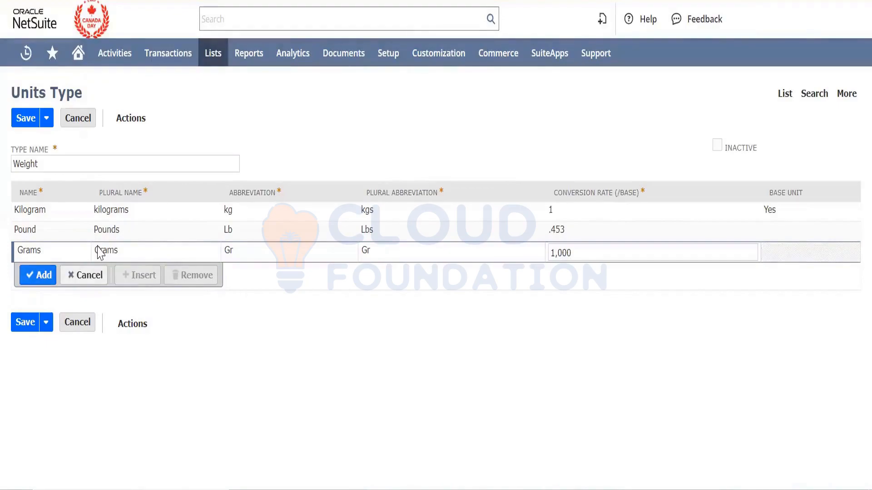
click(36, 280)
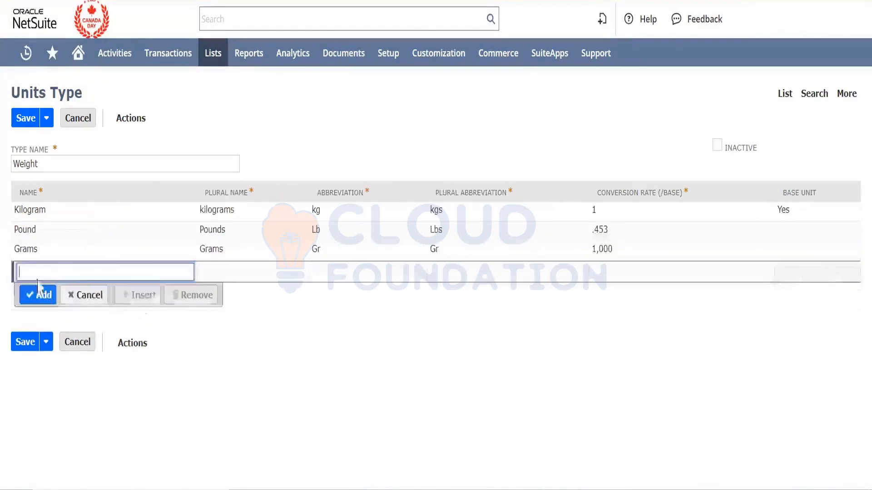
click(26, 343)
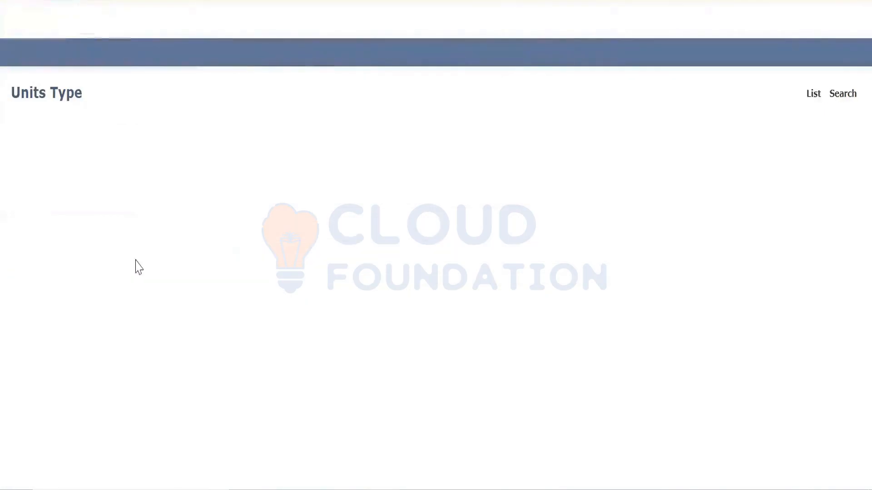
Step: Recheck the error results in Excel, then return to NetSuite and open the list of saved CSV imports
key(alt+Tab)
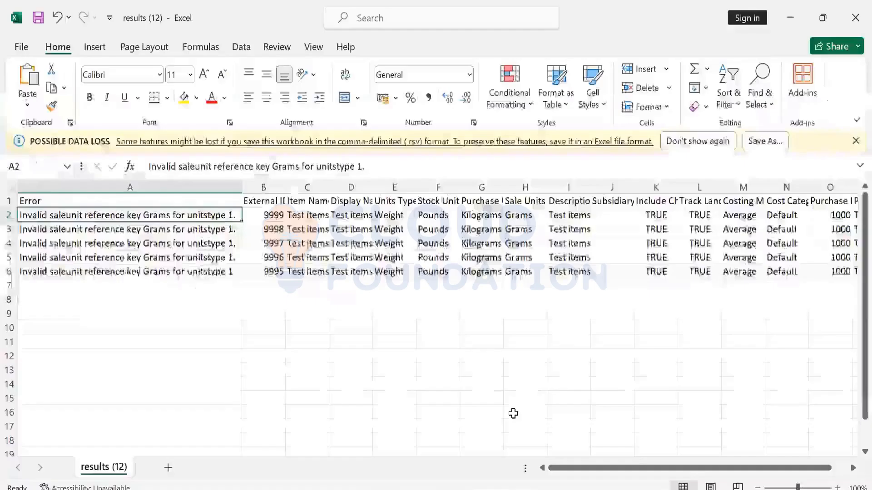
key(alt+Tab)
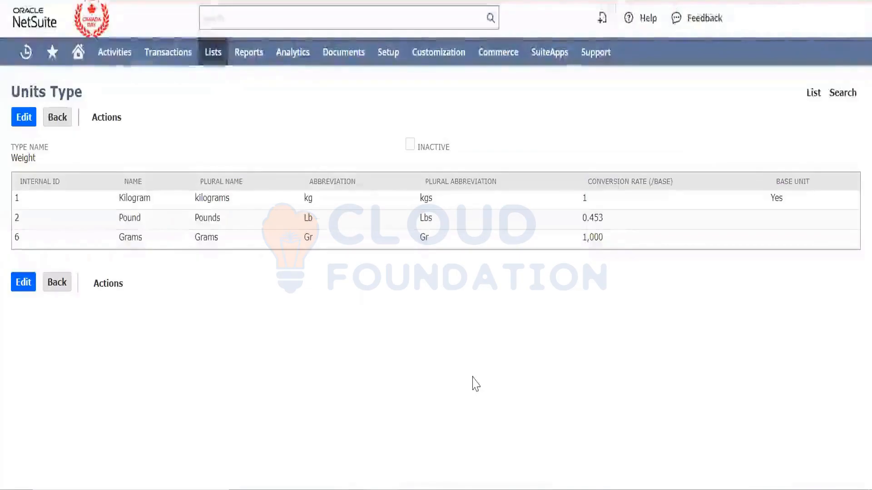
key(ctrl+Tab)
mouse_move(390, 54)
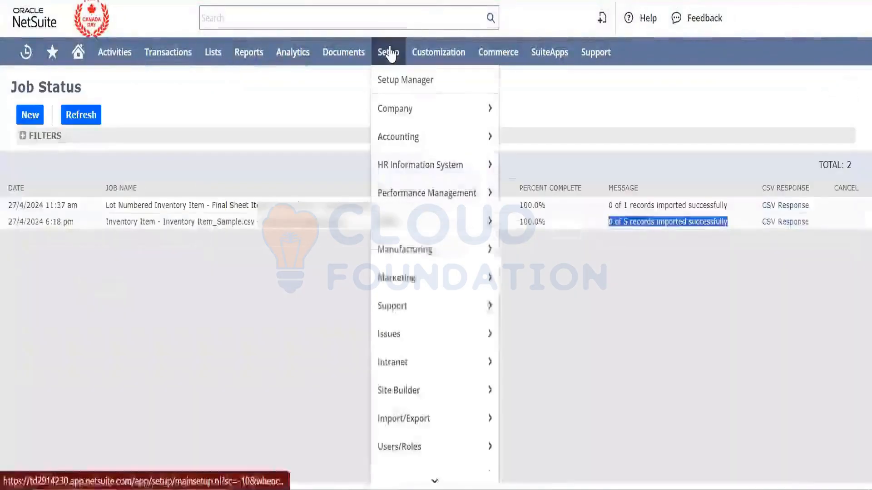
mouse_move(444, 415)
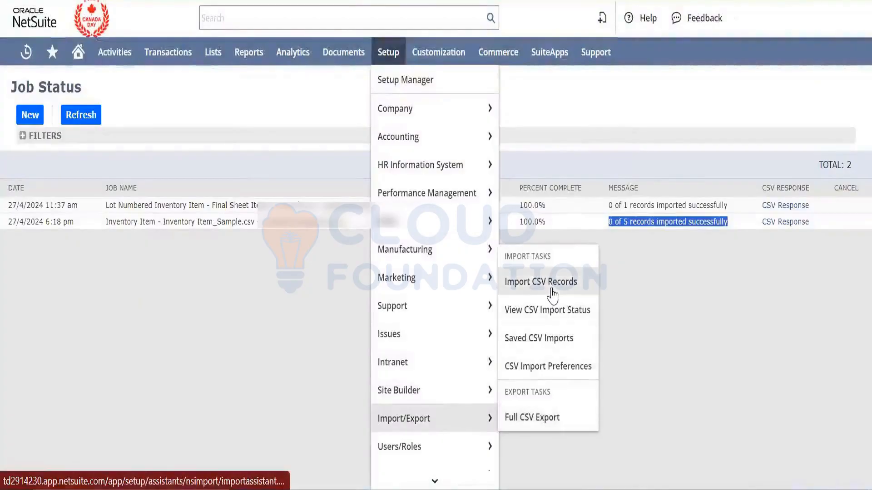
click(551, 345)
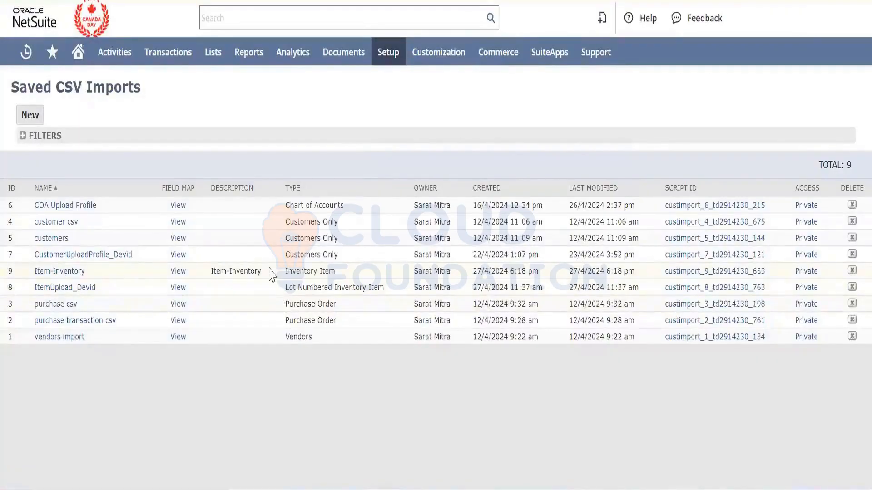
Step: Check the description and type of the Item-Inventory saved import and open it in the Import Assistant
drag(262, 271, 210, 274)
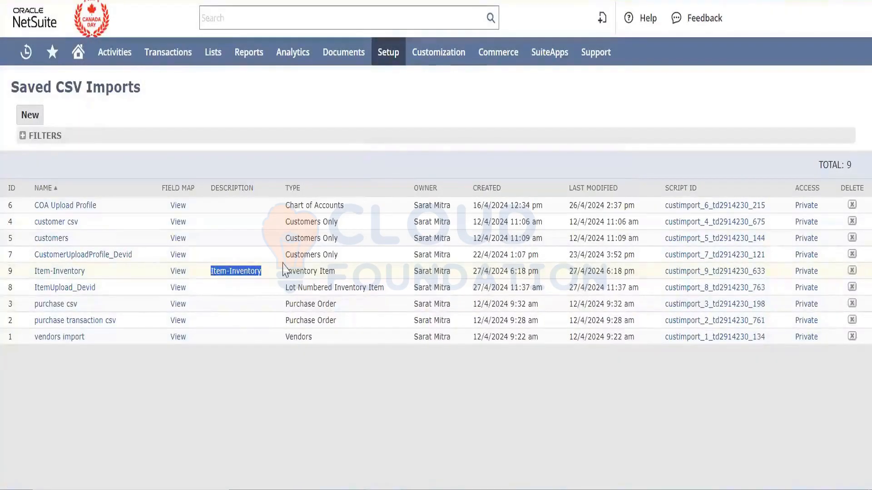
drag(335, 271, 258, 272)
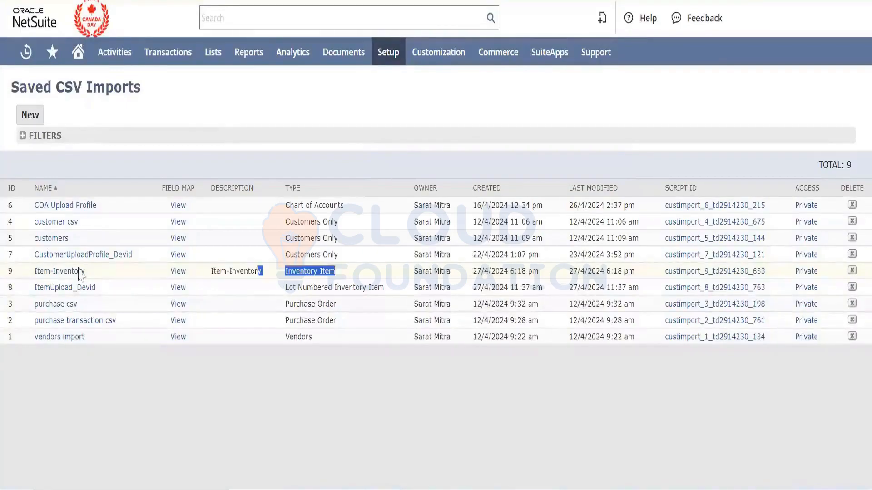
drag(257, 271, 210, 271)
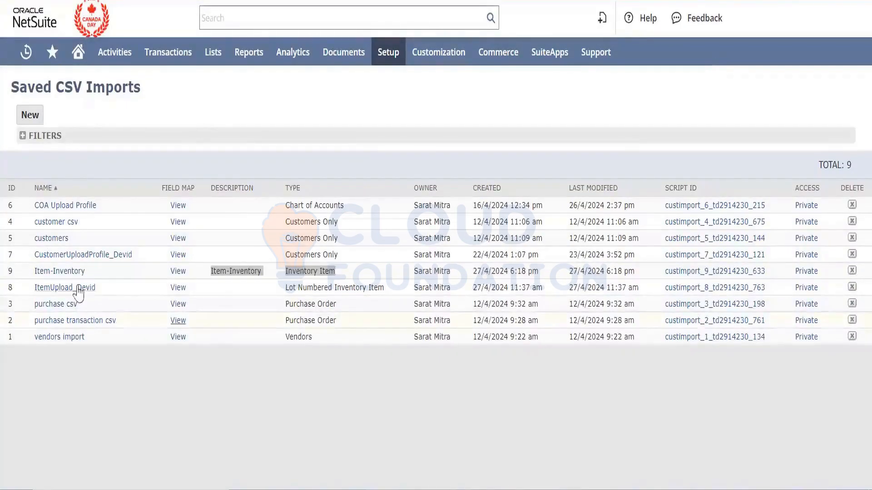
click(64, 273)
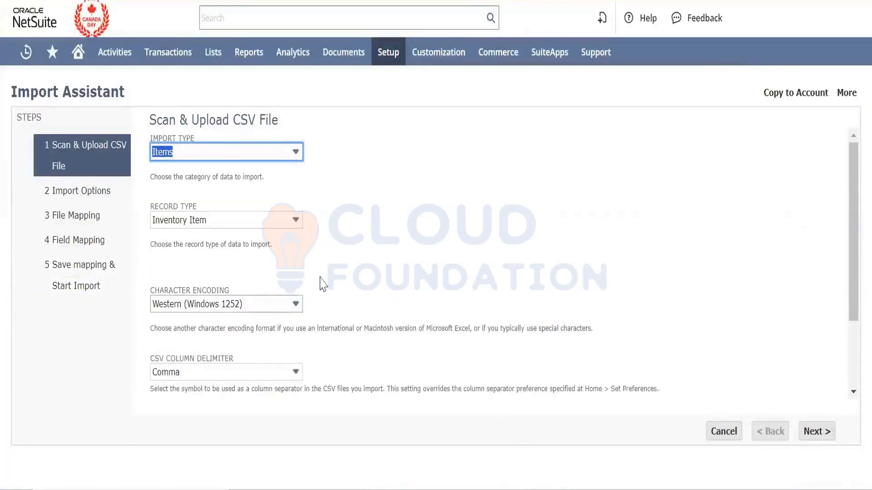
Step: Choose Inventory Item_Sample.csv as the single file to upload and proceed to the Import Options stage
click(364, 267)
scroll(364, 267, down, 2)
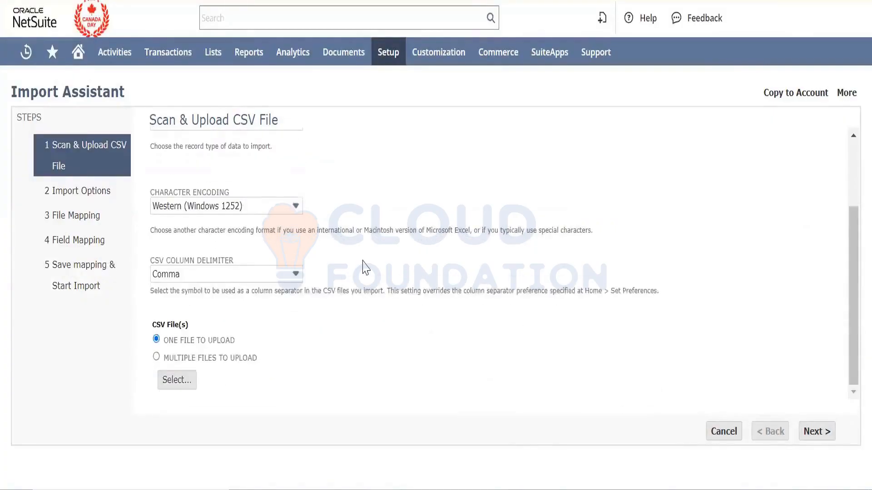
click(181, 388)
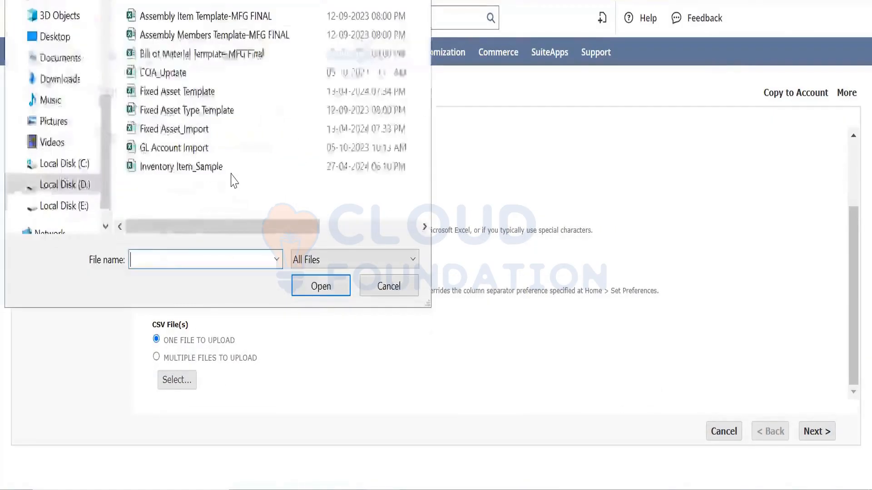
click(231, 169)
key(Return)
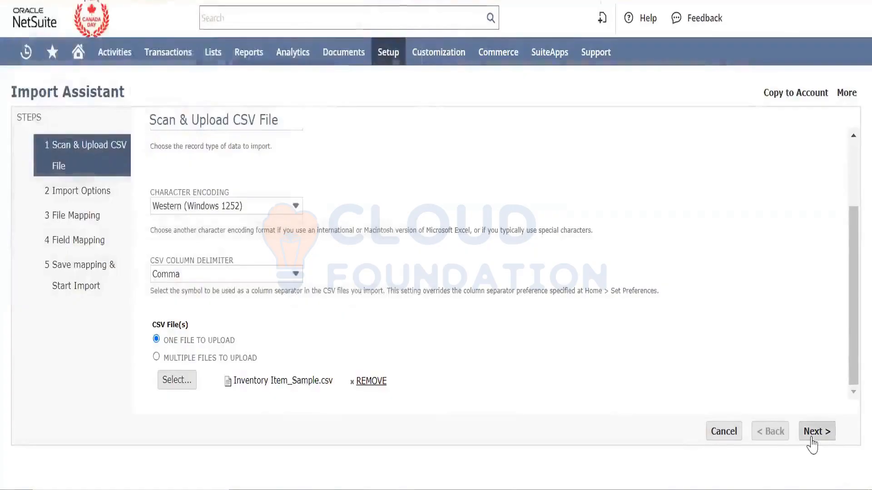
click(813, 432)
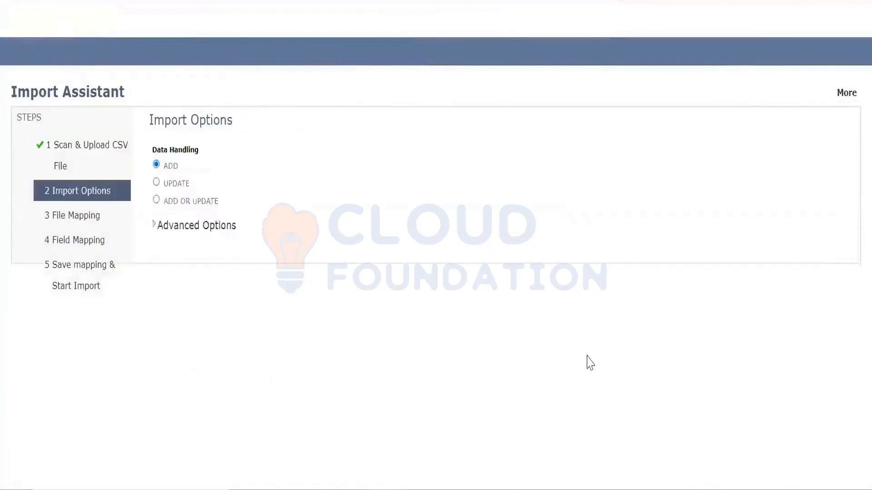
Step: Keep the data handling set to Add, proceed to Field Mapping and review the list of CSV fields
click(812, 437)
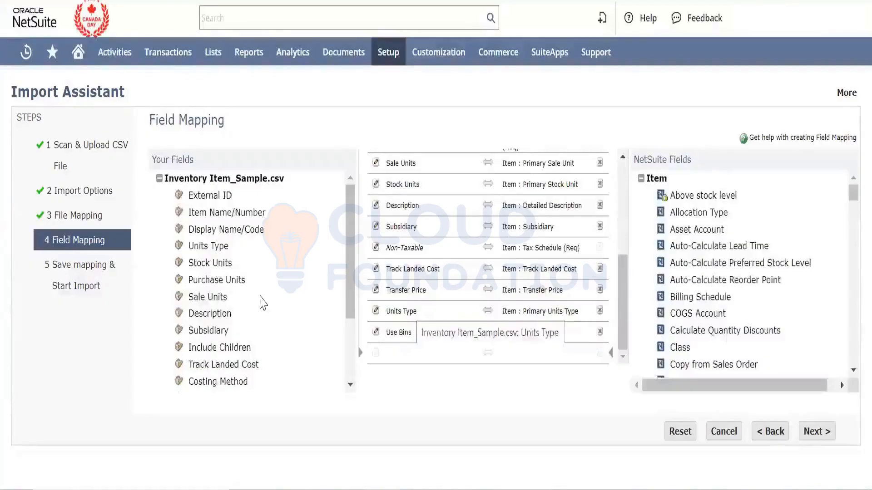
scroll(261, 295, down, 3)
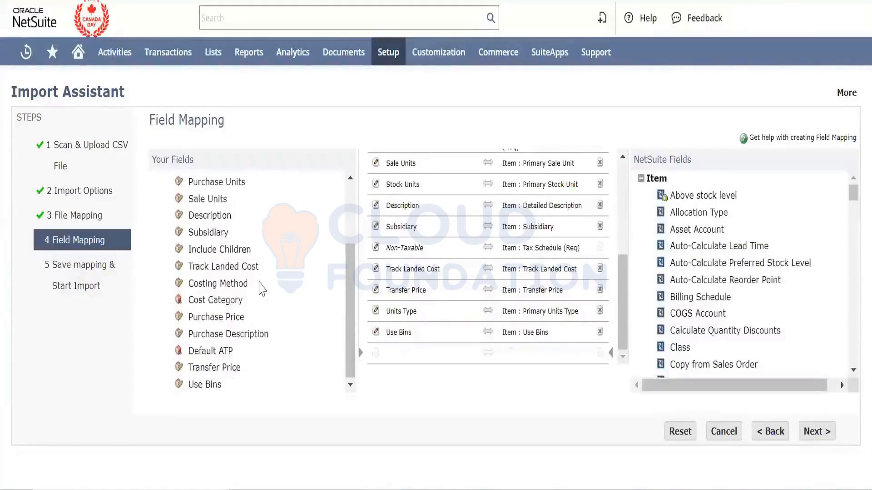
scroll(262, 288, up, 3)
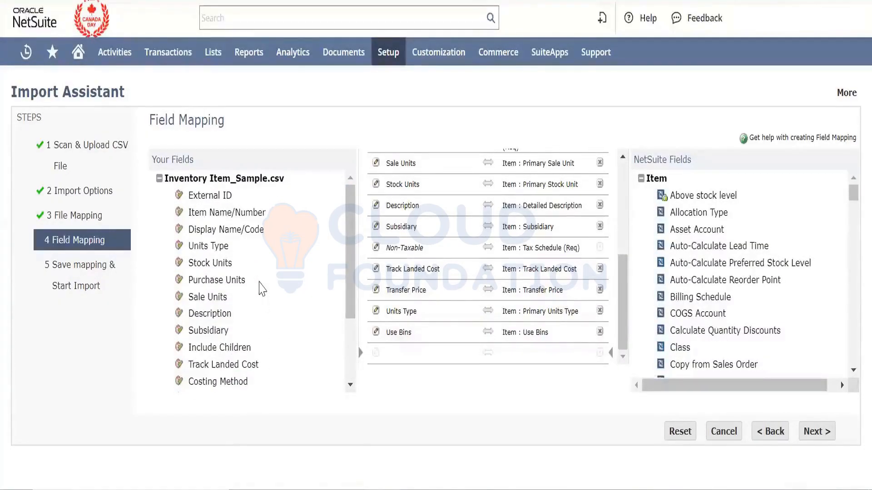
Step: Accept the field mapping, then save and run the Item-Inventory import, overwriting the existing saved import
scroll(262, 289, down, 3)
scroll(262, 323, up, 3)
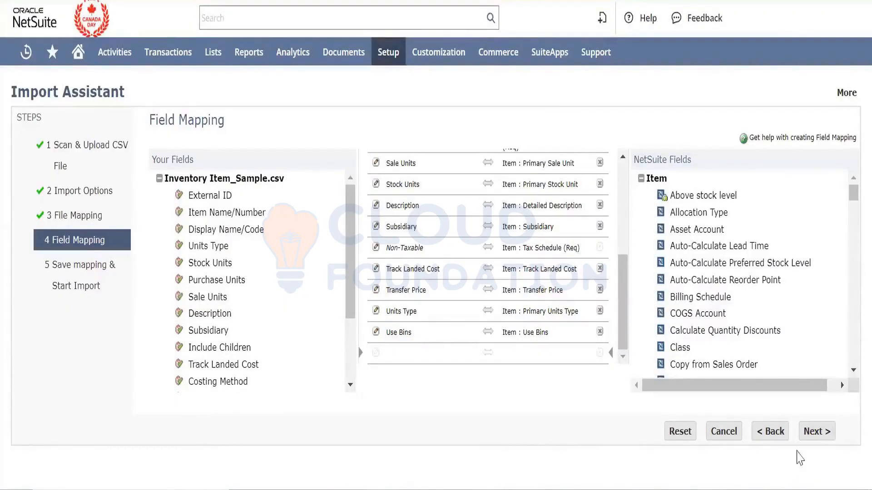
click(810, 436)
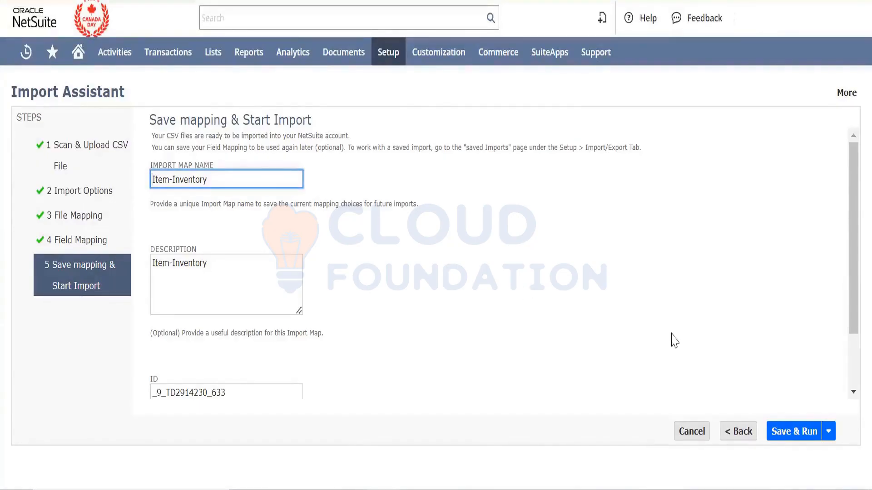
click(791, 437)
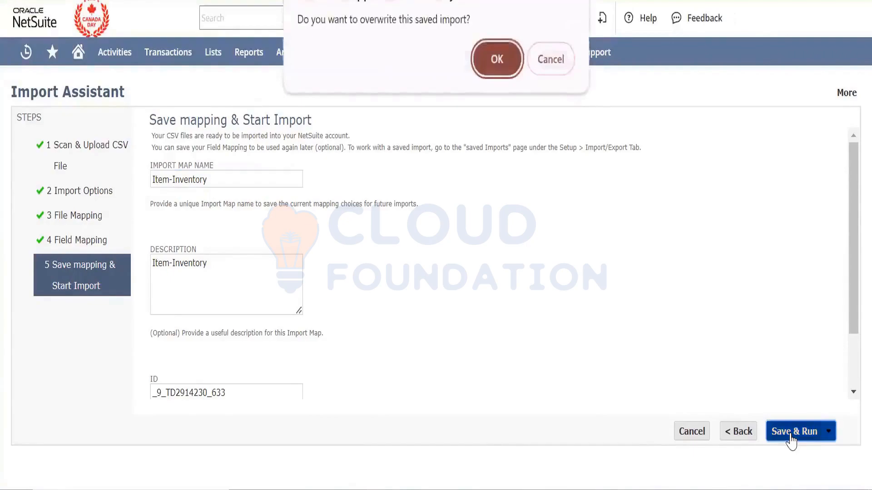
click(497, 58)
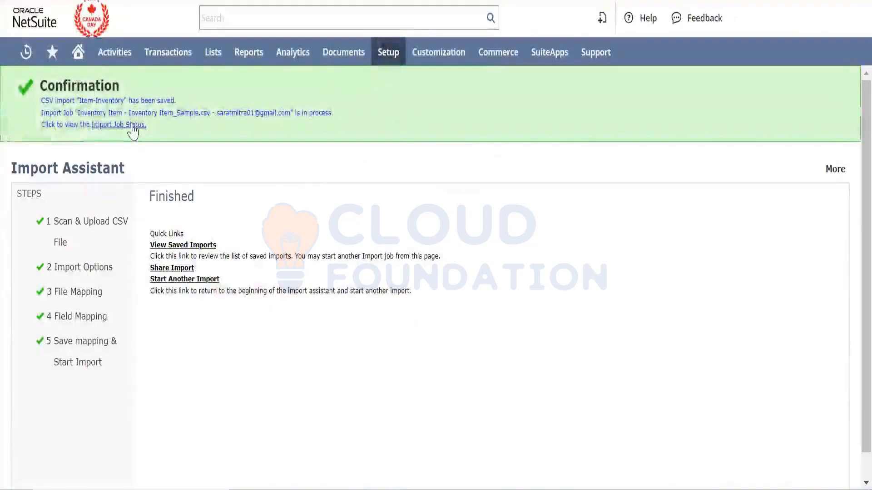
Step: Open the import job status and the latest job's CSV response in Excel, widen the Error column and read the errors
click(132, 125)
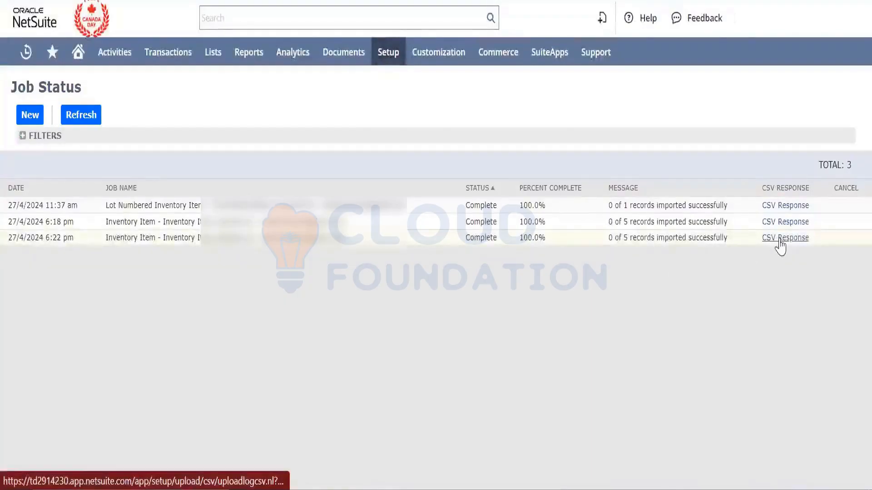
click(779, 241)
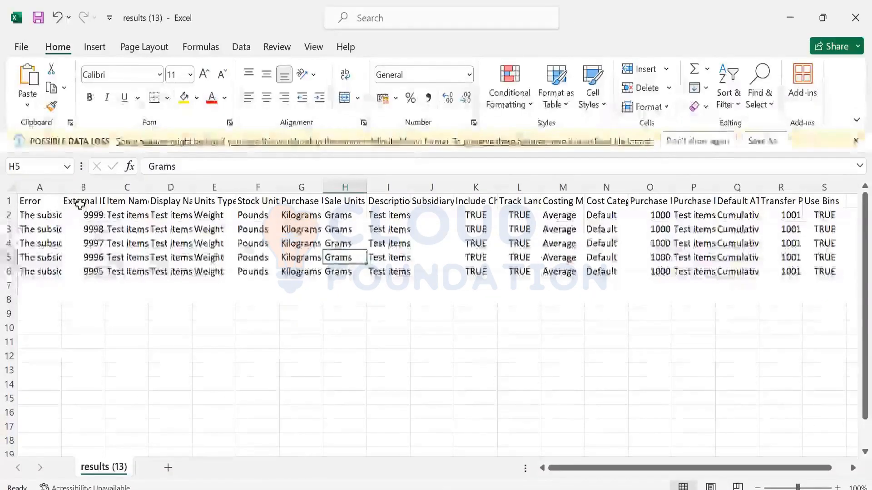
double_click(62, 191)
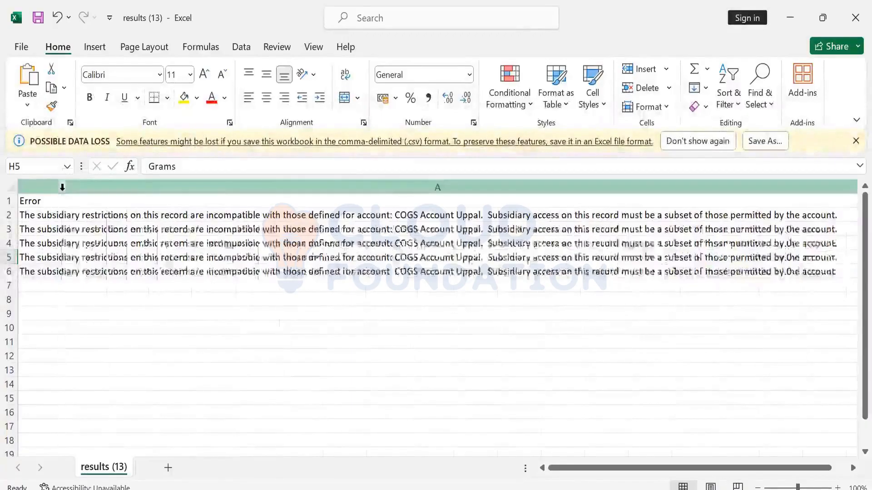
click(126, 219)
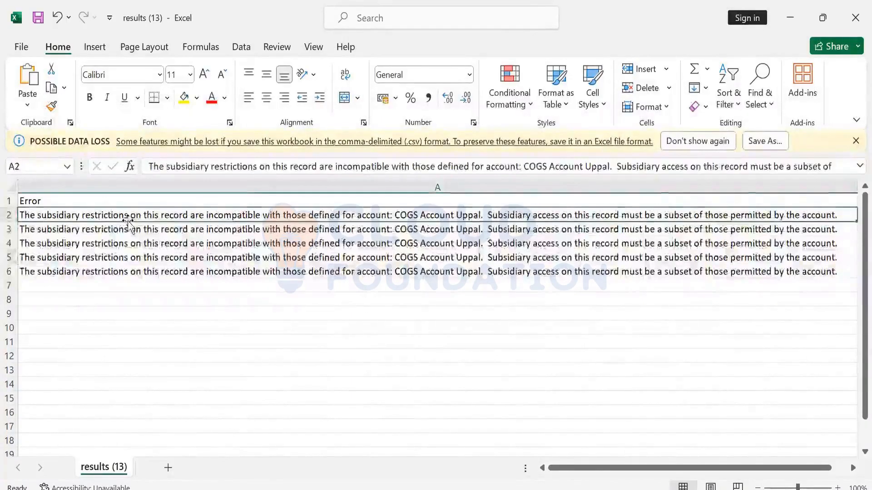
key(Right)
key(Left)
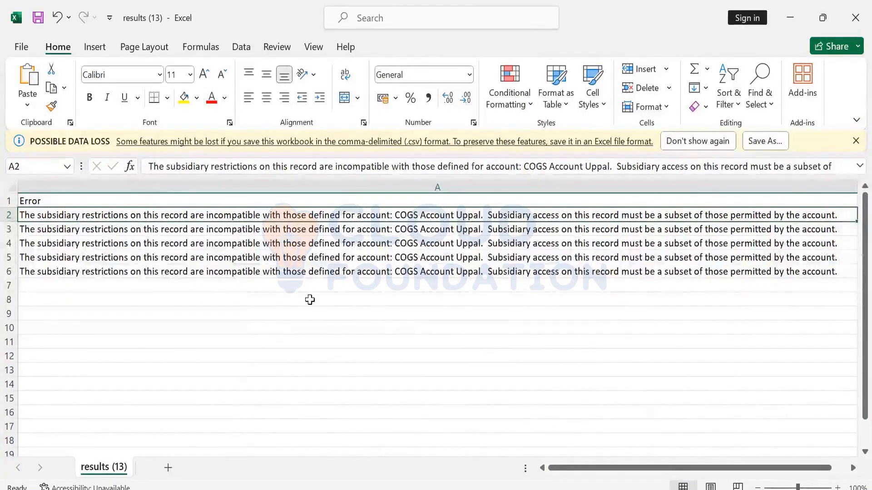
Step: Switch back to NetSuite and open the Accounting Preferences page in a new tab
key(alt+Tab)
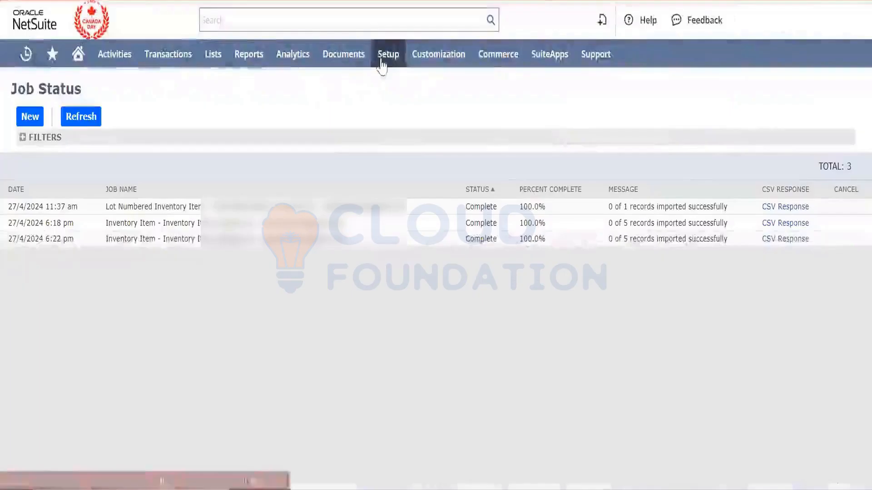
mouse_move(388, 54)
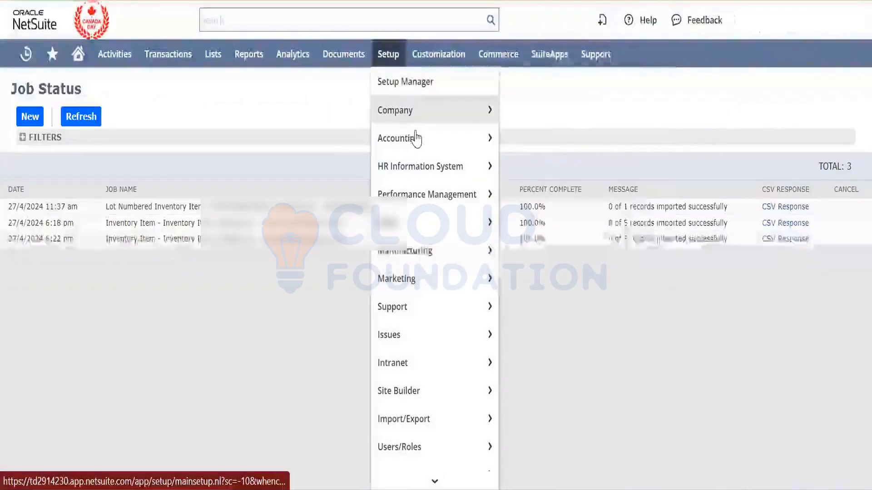
mouse_move(469, 137)
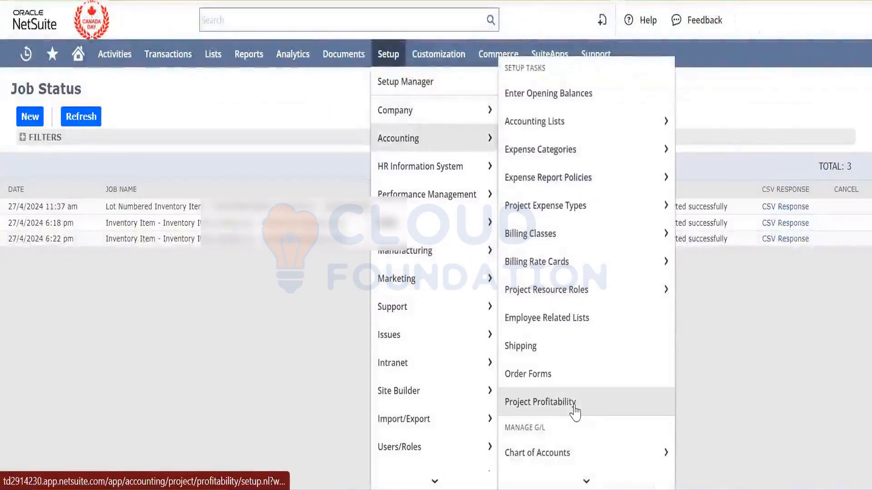
scroll(574, 411, down, 10)
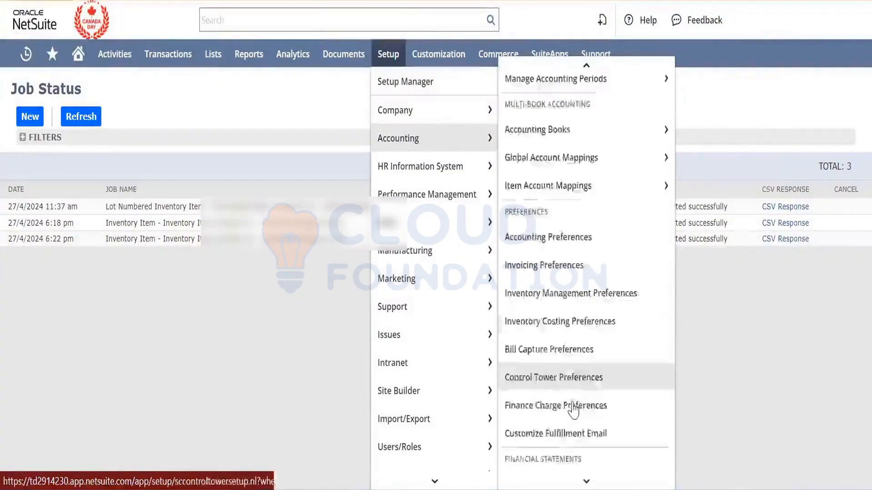
mouse_move(584, 374)
scroll(585, 374, up, 5)
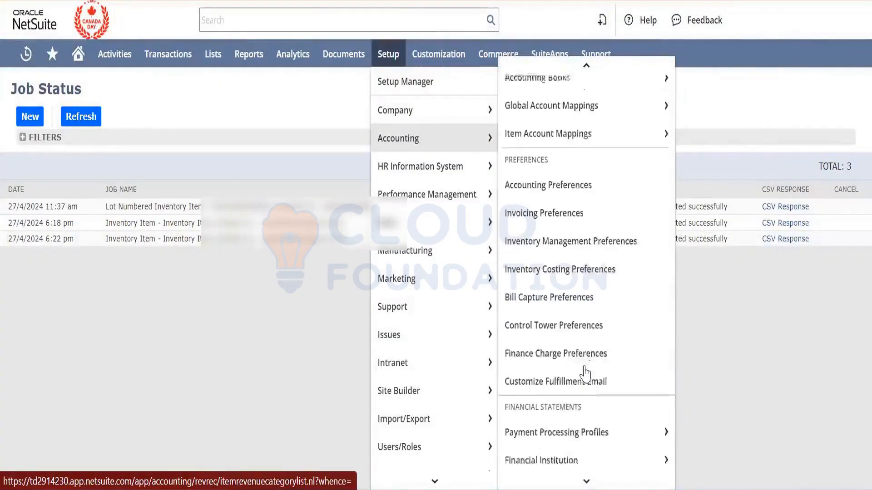
right_click(577, 210)
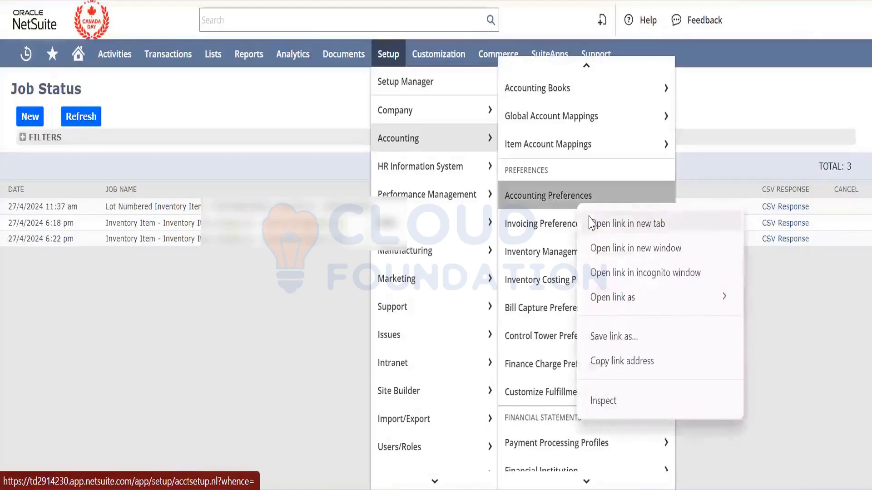
click(608, 220)
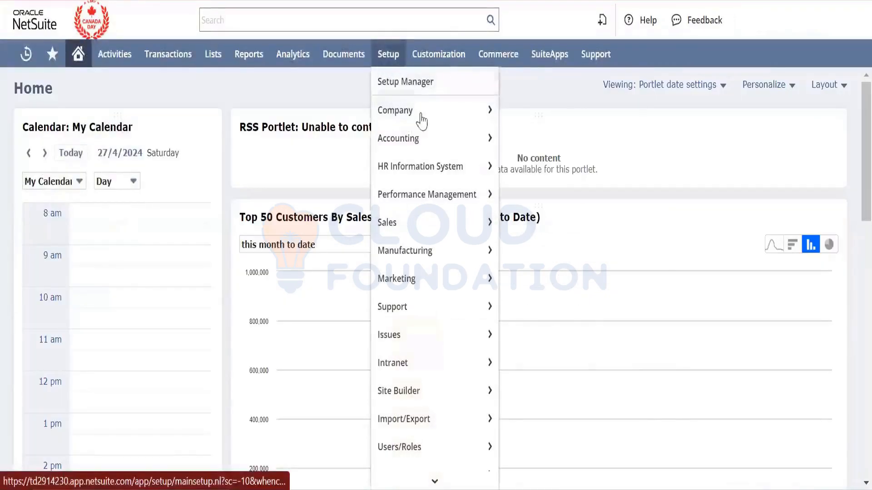
mouse_move(426, 136)
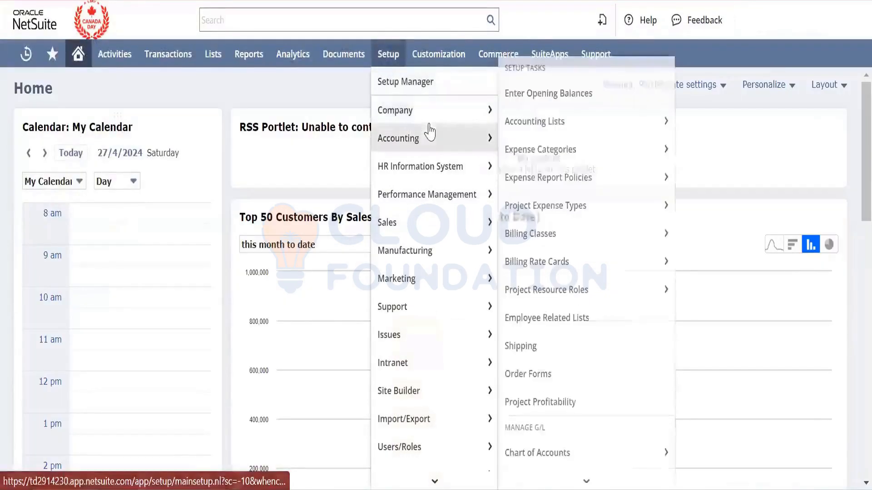
scroll(545, 149, down, 5)
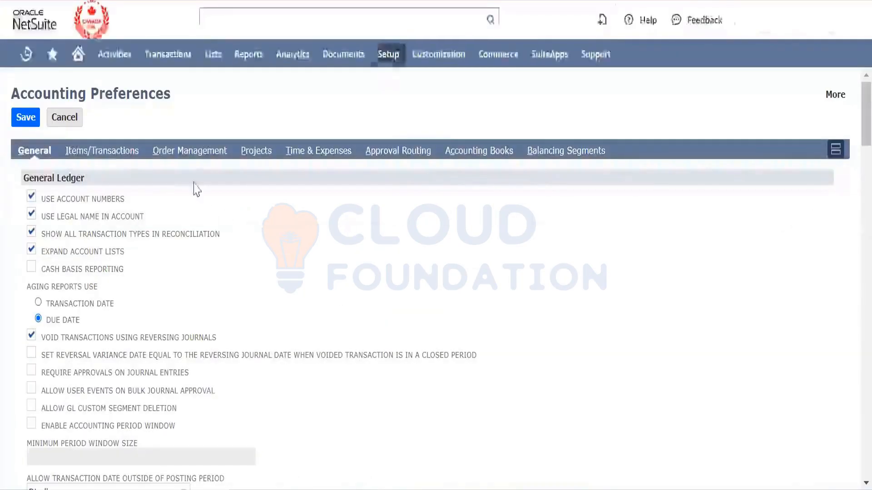
Step: Review the default accounts in the Items/Transactions preferences and inspect the Default Income Account choices without changing them
click(117, 155)
click(316, 333)
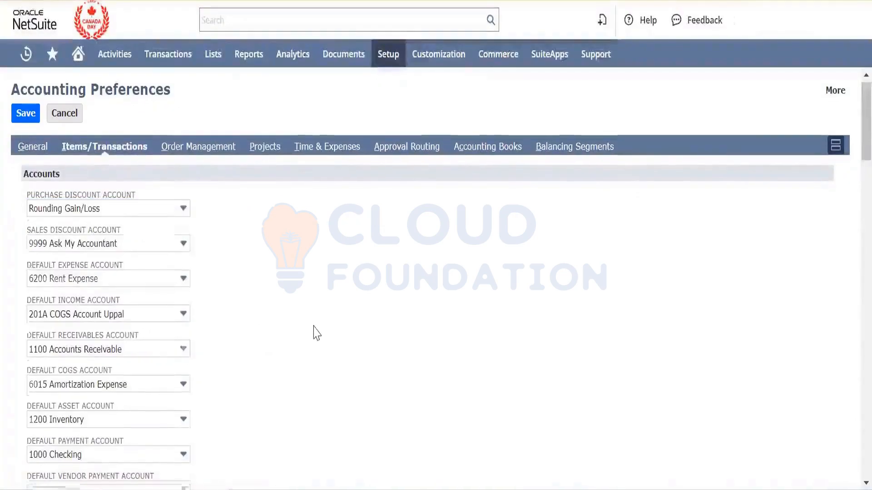
scroll(316, 334, down, 3)
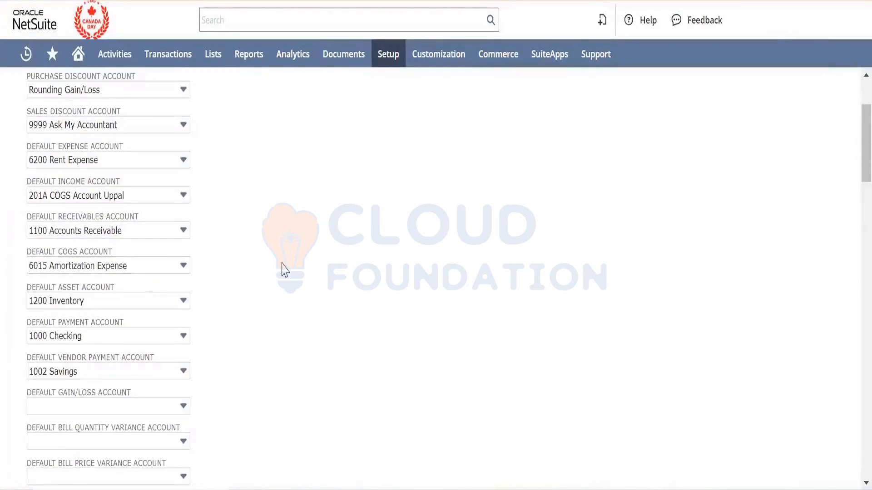
scroll(4, 269, down, 10)
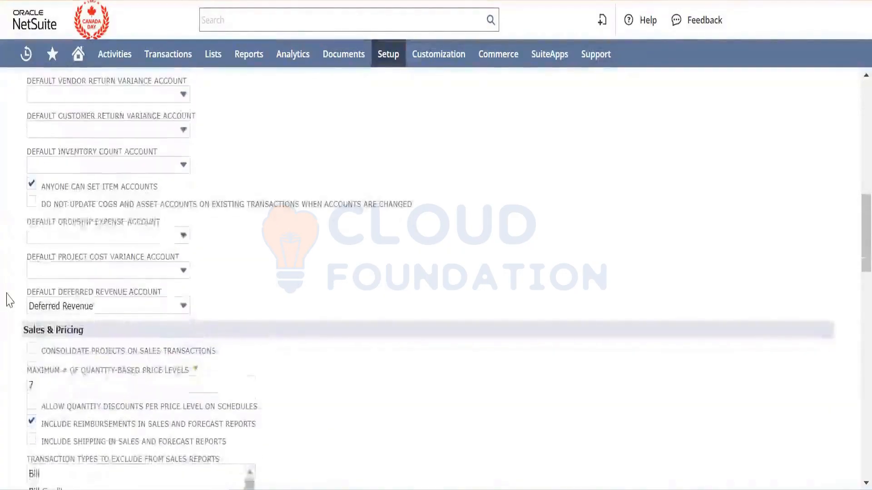
scroll(8, 296, up, 6)
scroll(274, 273, up, 4)
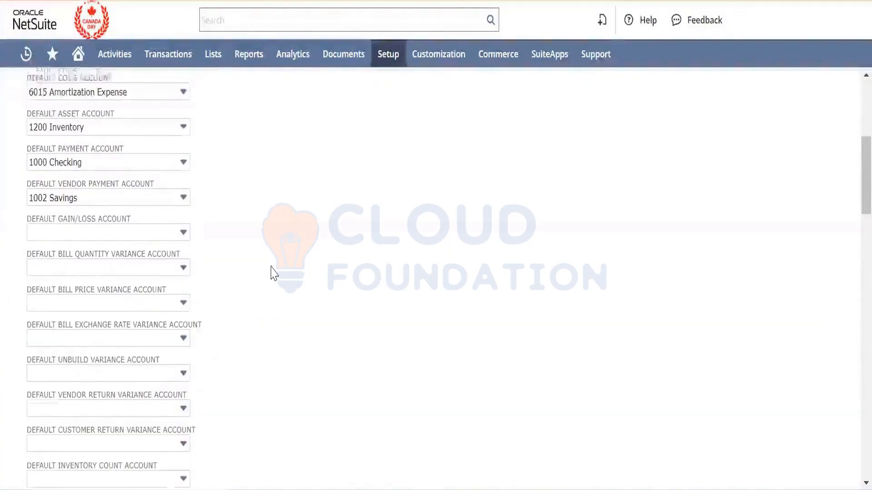
scroll(274, 273, up, 2)
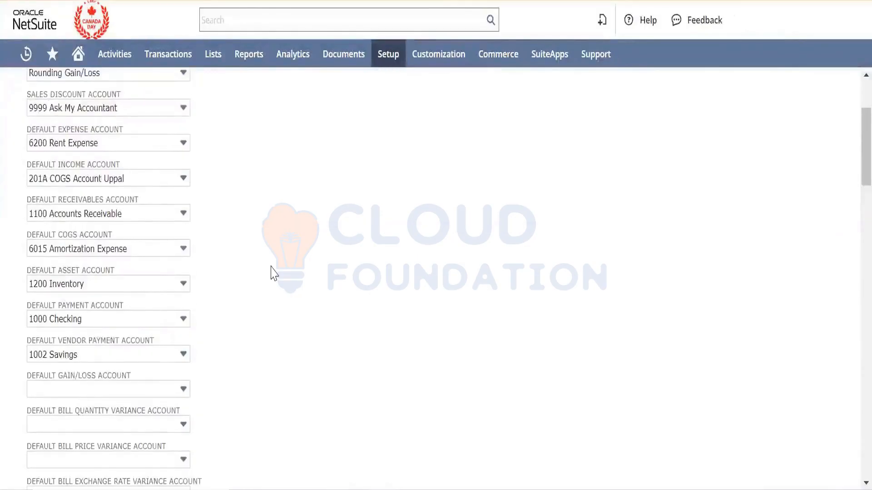
click(169, 227)
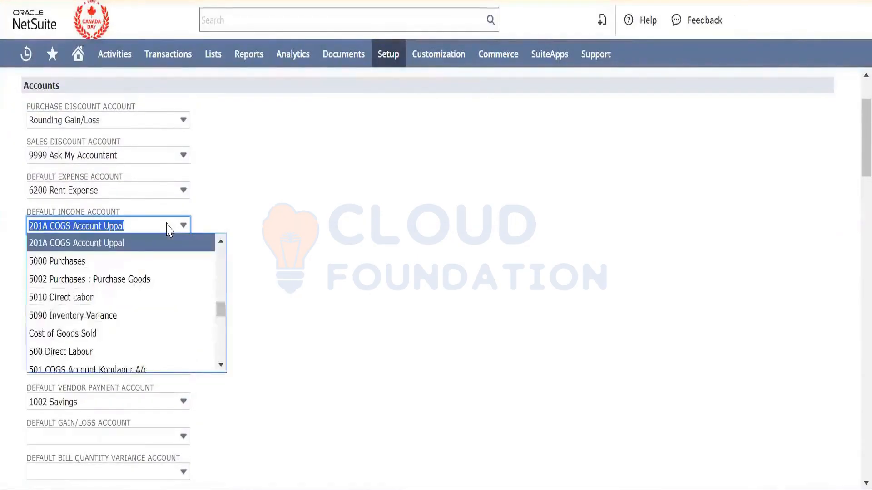
click(421, 233)
Step: Open the Chart of Accounts in a new tab, find account 201A and open it for editing
mouse_move(389, 59)
mouse_move(414, 121)
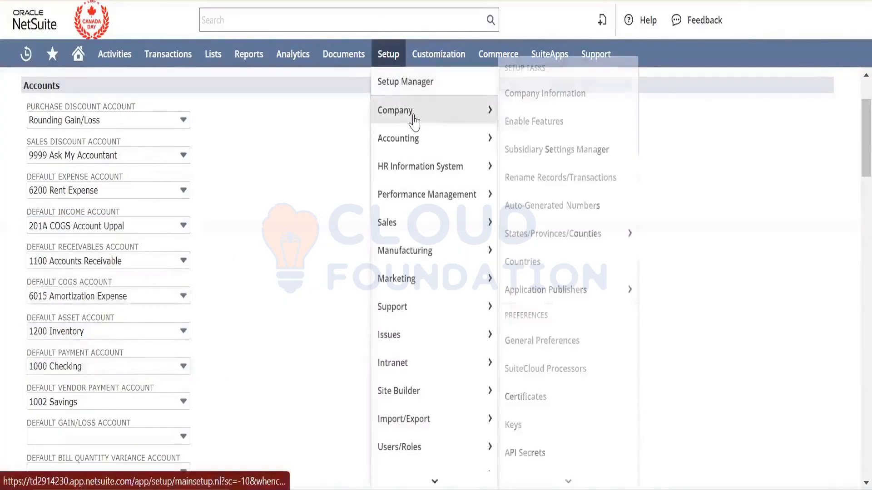
mouse_move(473, 136)
mouse_move(574, 151)
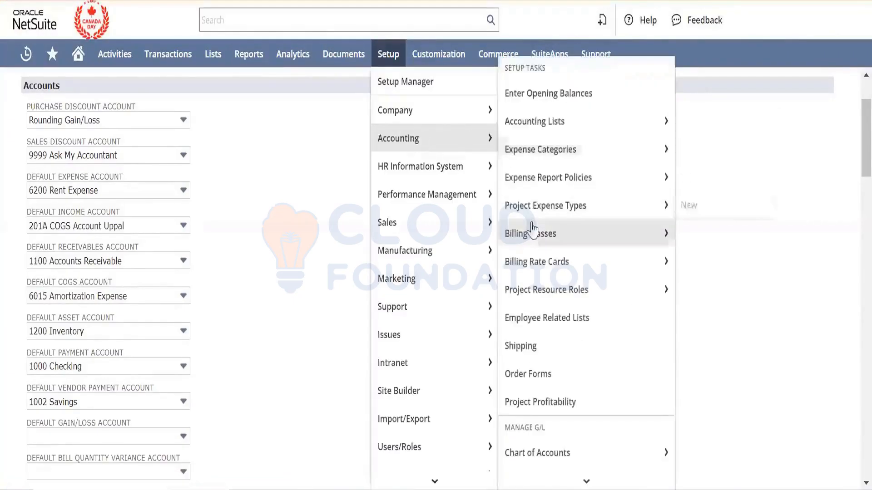
right_click(584, 449)
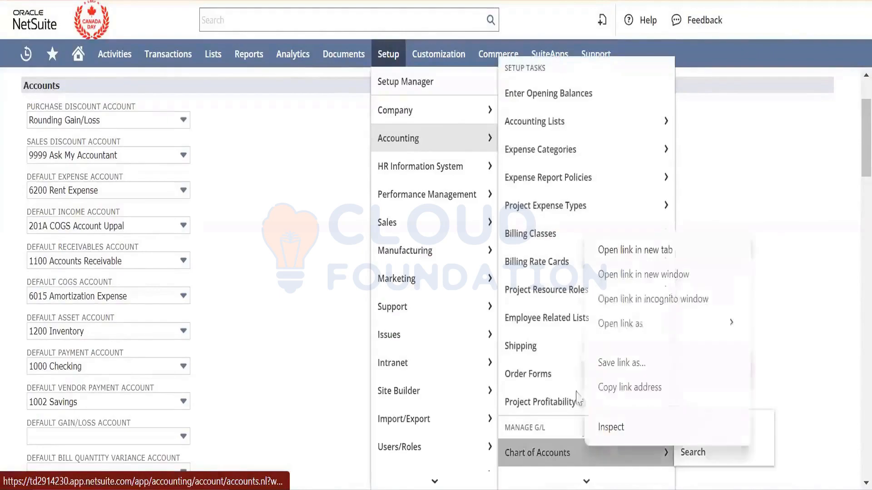
click(631, 251)
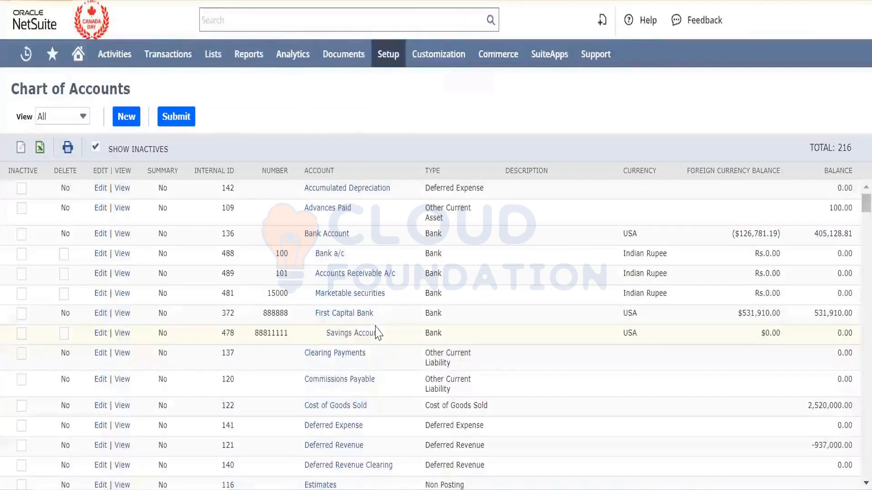
key(ctrl+f)
text(201A)
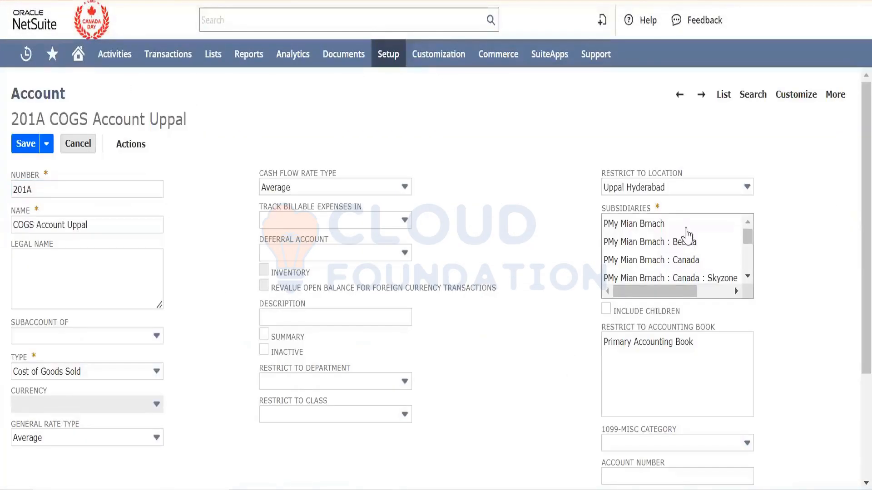
Step: Select the PMy Mian Brnach subsidiary with Include Children for account 201A, try to save it and return to the form
click(686, 227)
click(606, 309)
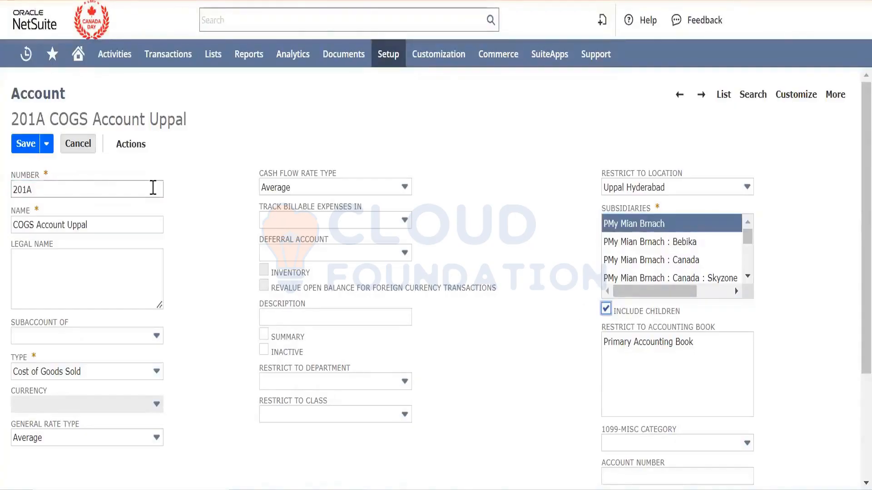
click(26, 144)
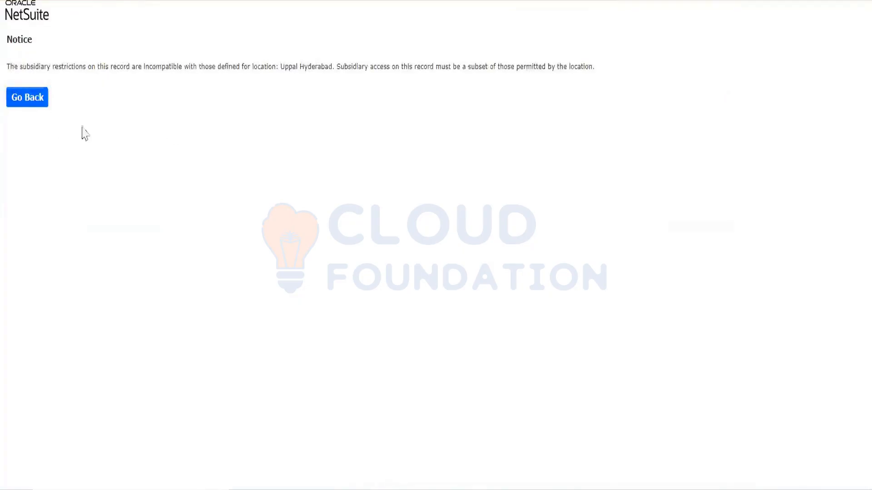
click(33, 103)
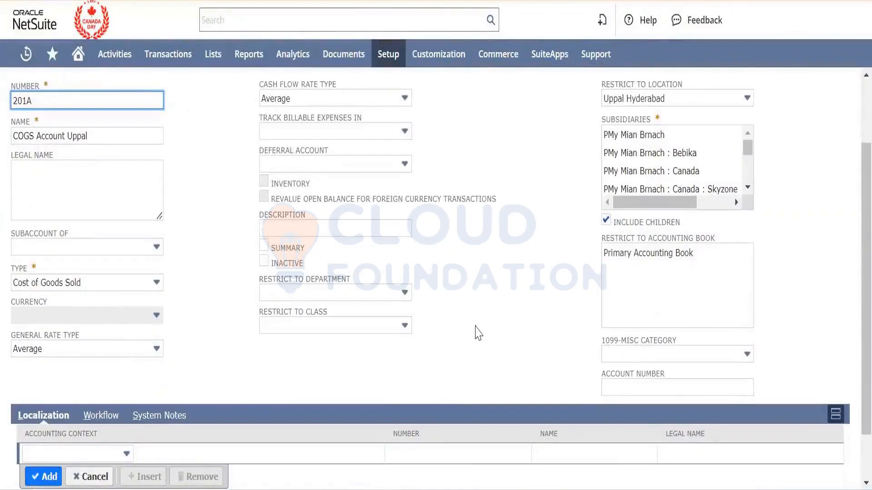
Step: Clear the Restrict to Location setting of the COGS Account Uppal account
click(694, 100)
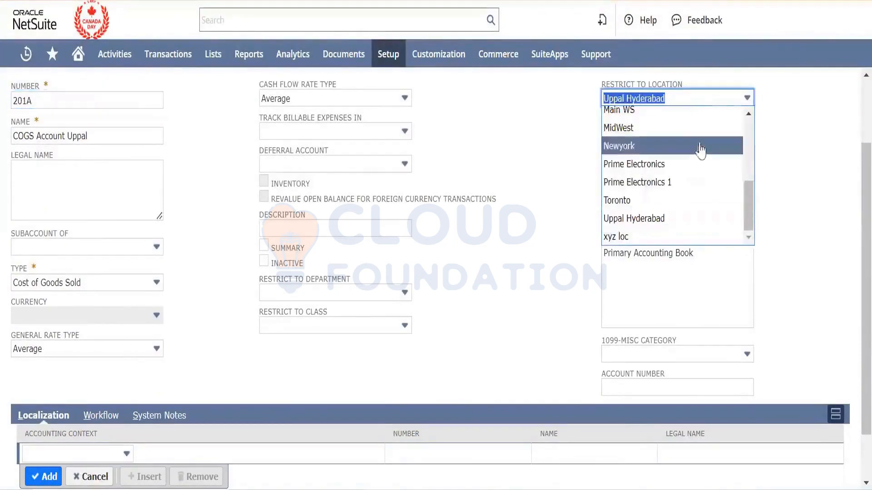
drag(750, 222, 696, 134)
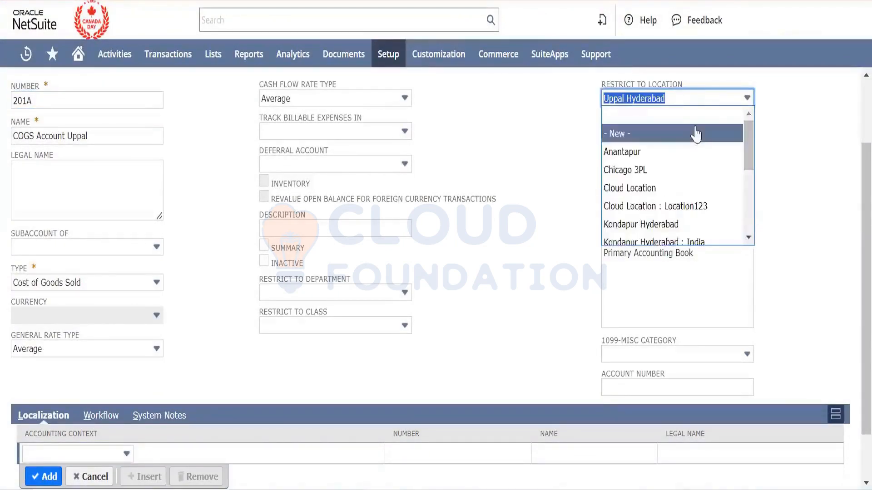
click(692, 117)
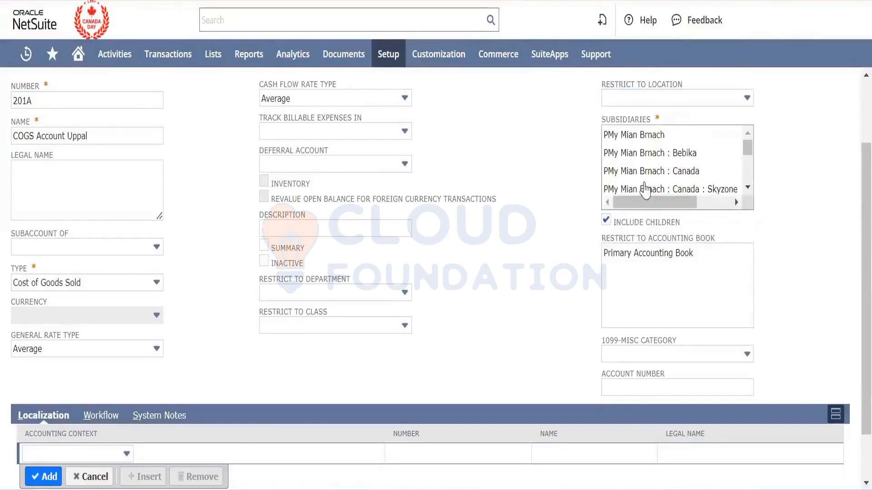
Step: Select PMy Mian Brnach as the subsidiary of the COGS Account Uppal account
click(666, 137)
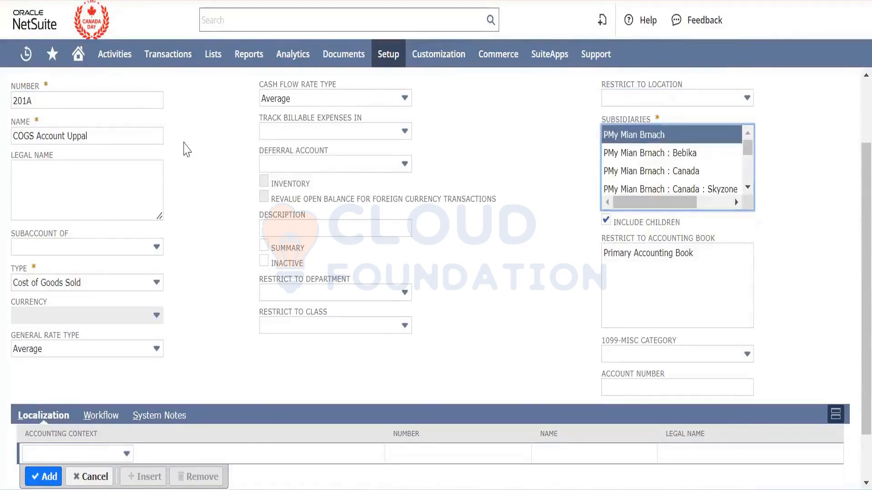
drag(184, 149, 190, 158)
scroll(187, 154, up, 2)
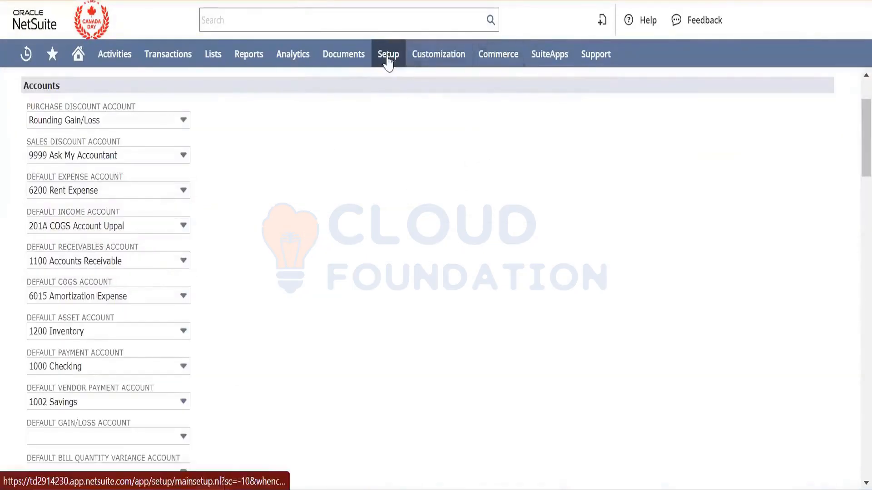
Step: Reopen the saved Item-Inventory CSV import and choose Inventory Item_Sample.csv as the file to upload
mouse_move(386, 62)
mouse_move(400, 109)
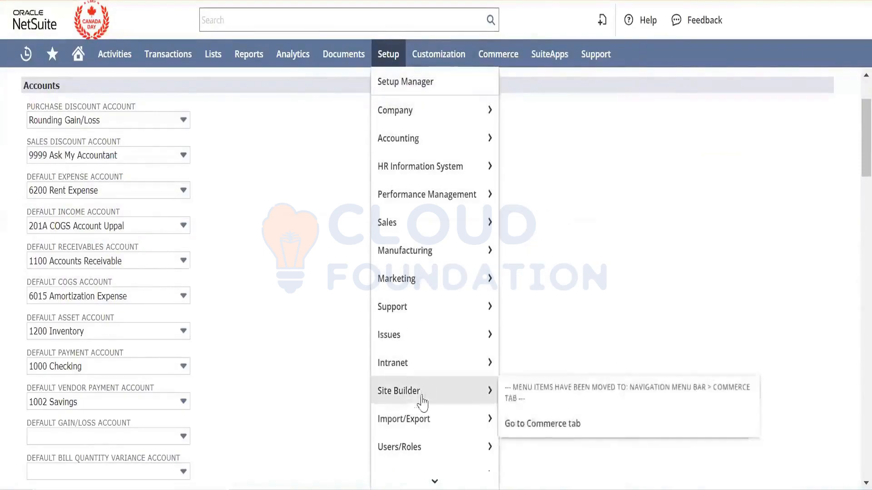
mouse_move(424, 421)
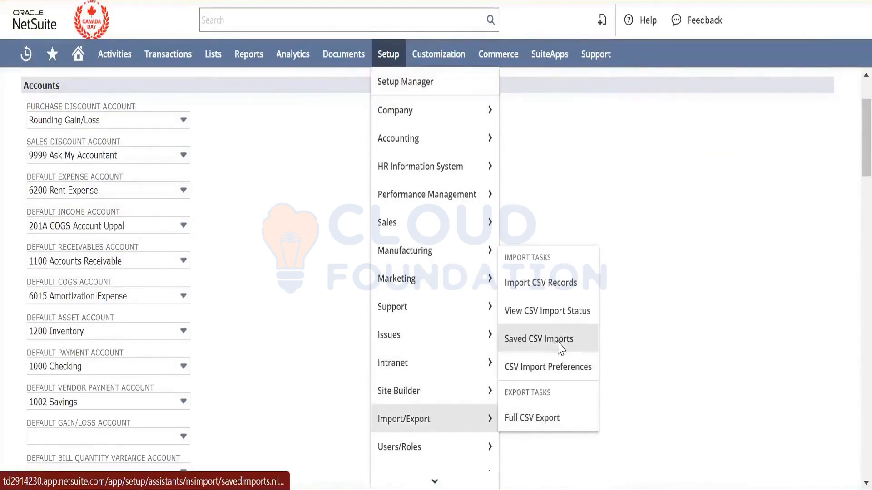
click(538, 339)
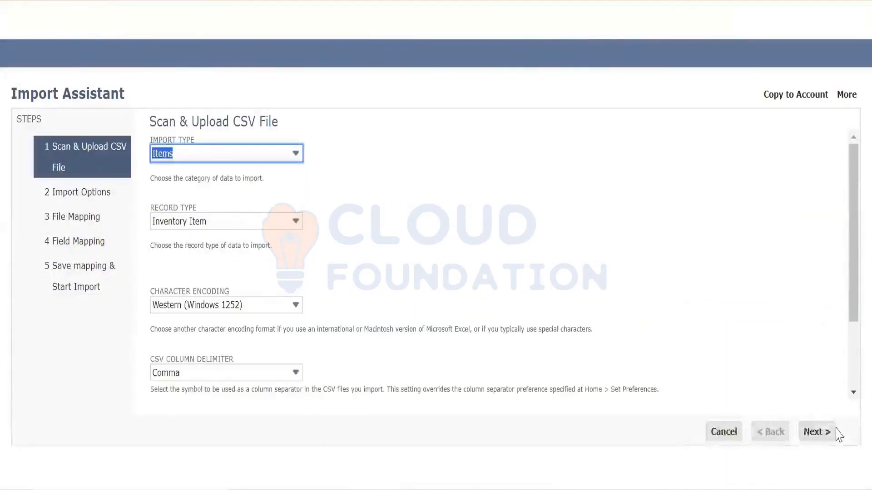
click(823, 433)
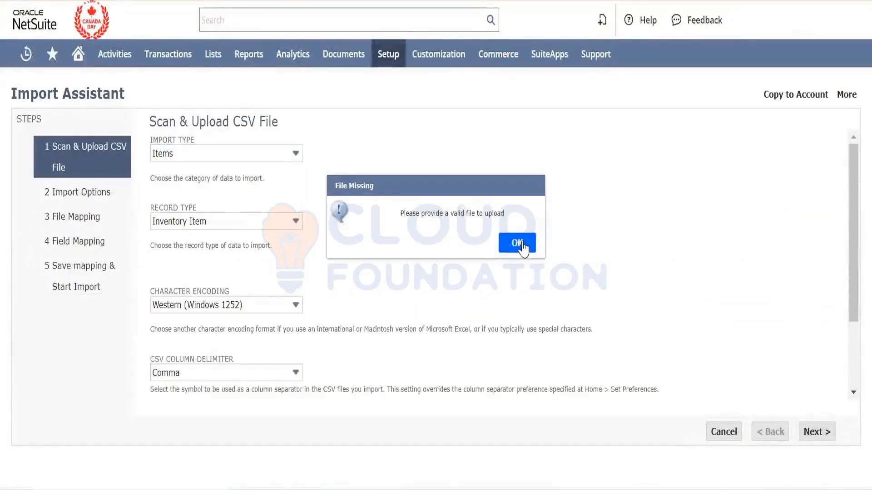
click(518, 243)
scroll(437, 327, down, 2)
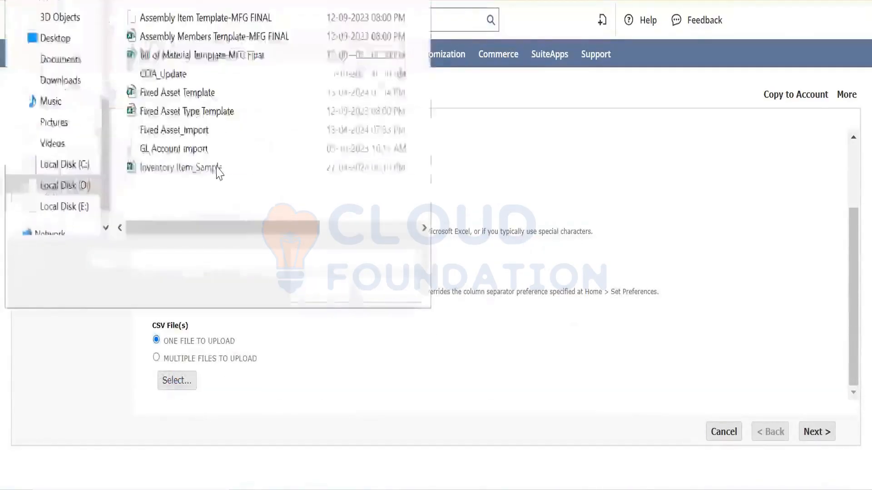
double_click(218, 168)
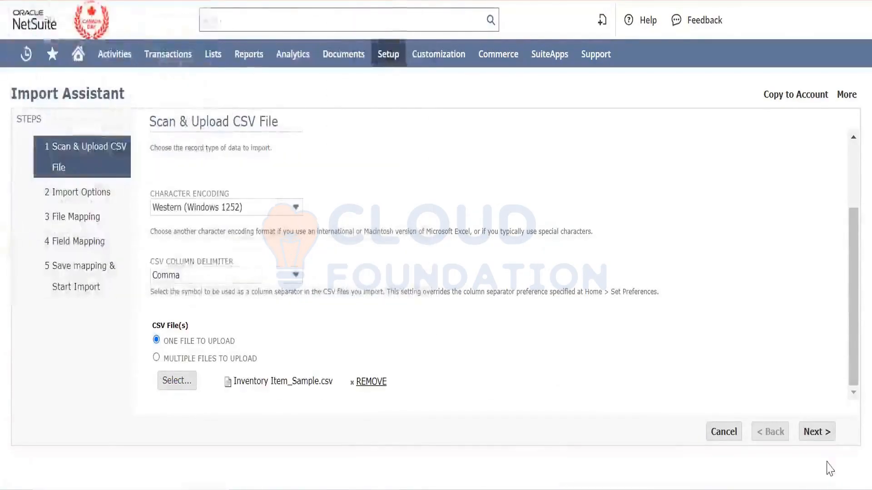
Step: Accept the import options and field mapping, then save and run the import, overwriting the saved Item-Inventory import
click(815, 431)
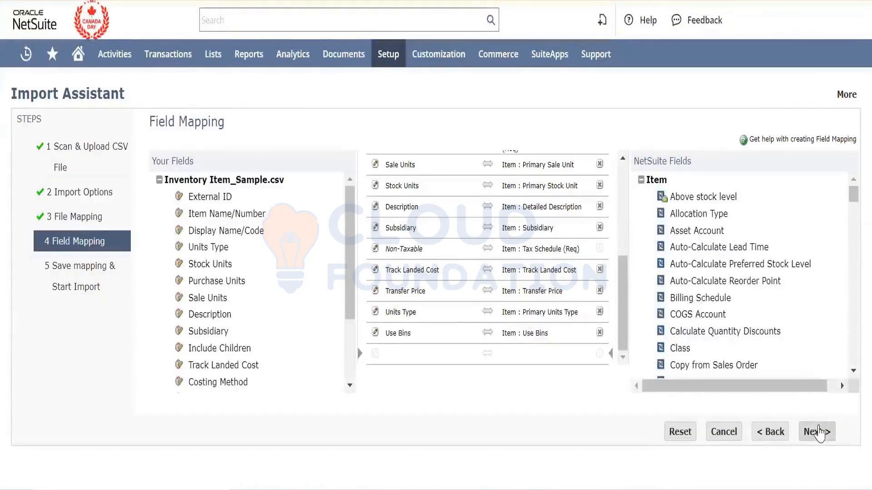
click(816, 432)
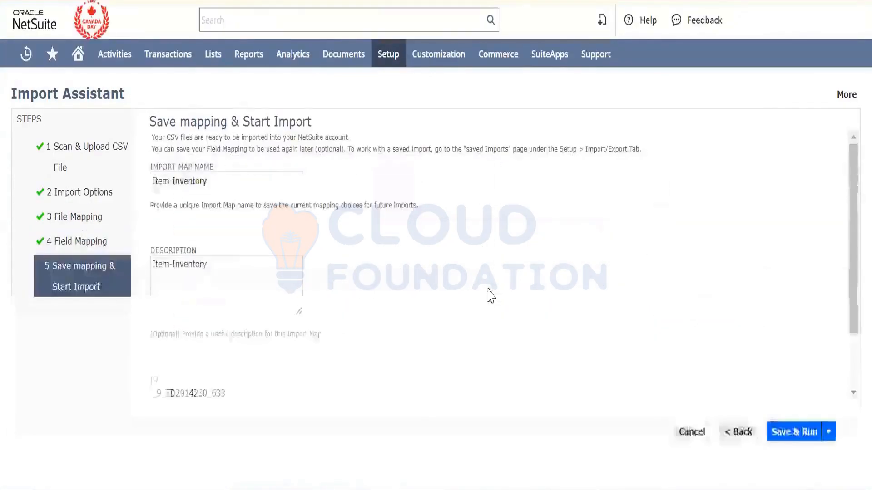
click(795, 429)
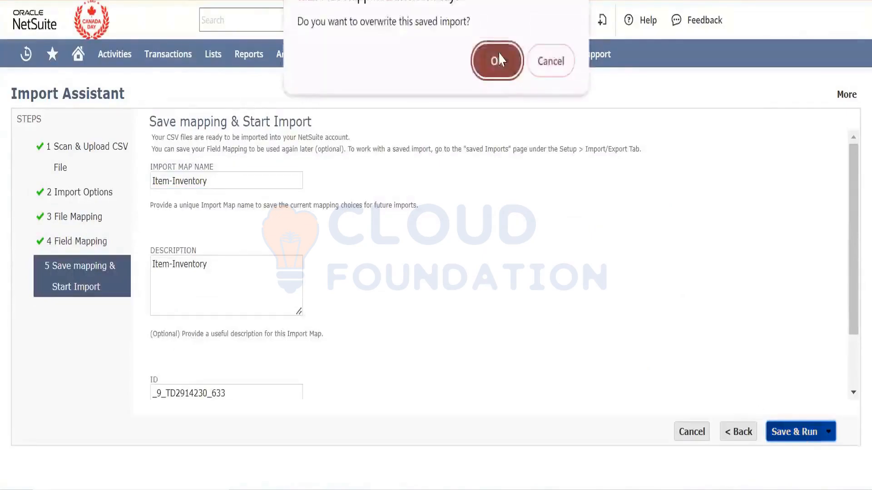
click(477, 62)
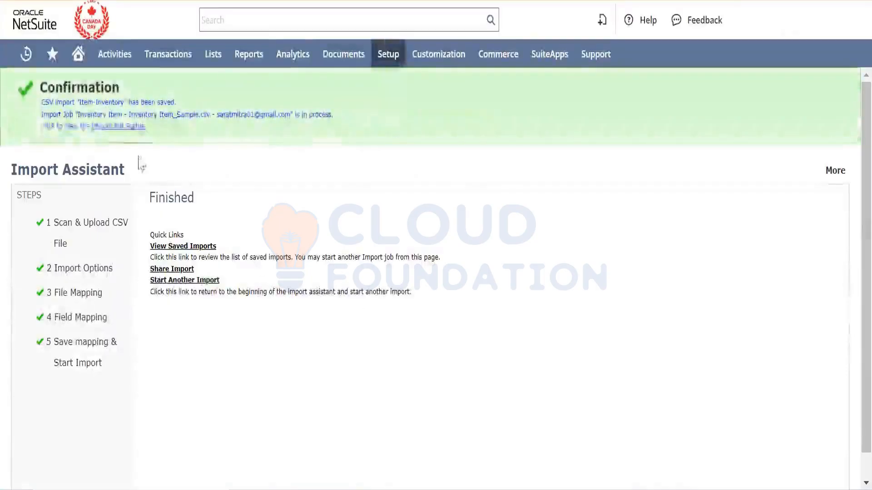
Step: Open the import job status and check the result message of the latest Inventory Item_Sample.csv job
click(141, 131)
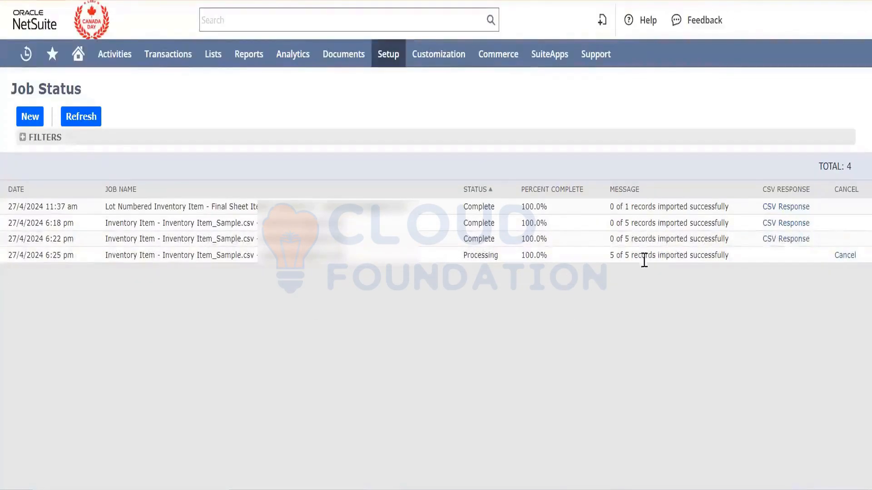
triple_click(669, 255)
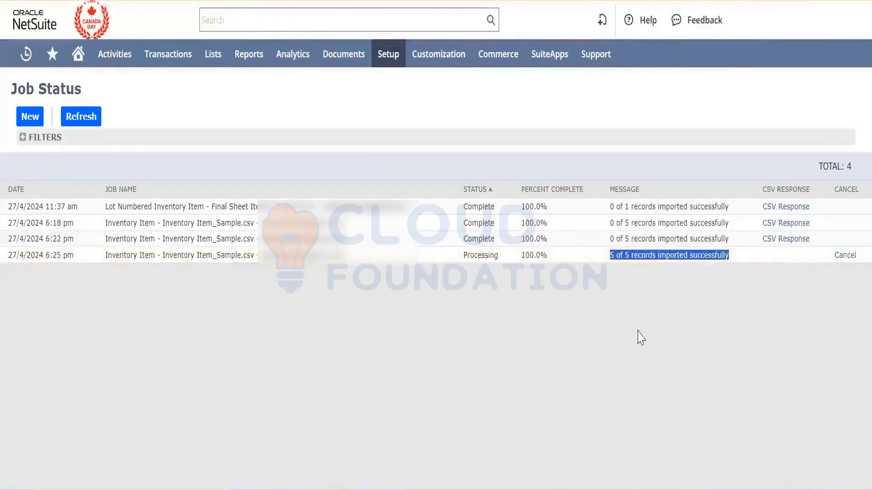
click(454, 488)
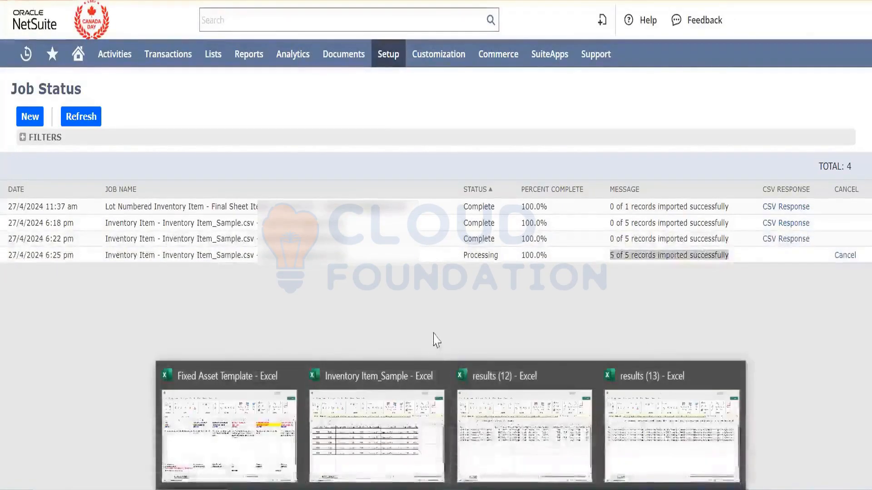
Step: Open the Items list, show its filters and review the newly imported Test items Training_CSV records
mouse_move(200, 63)
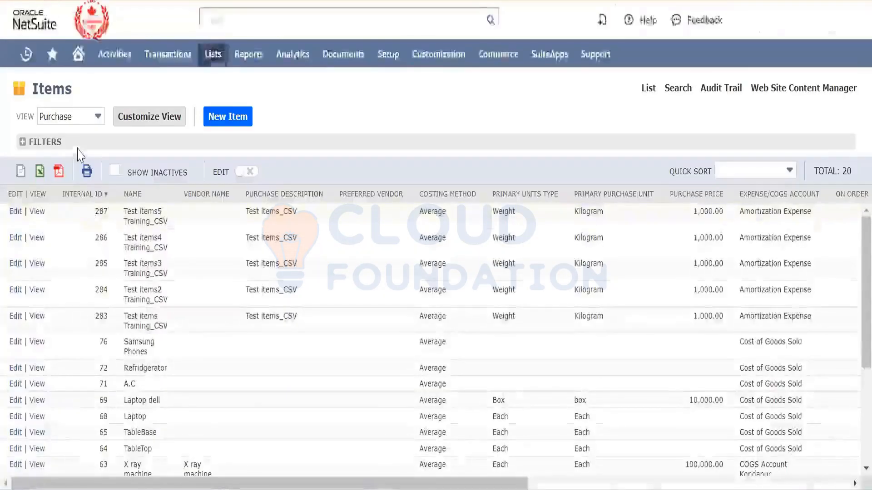
click(27, 142)
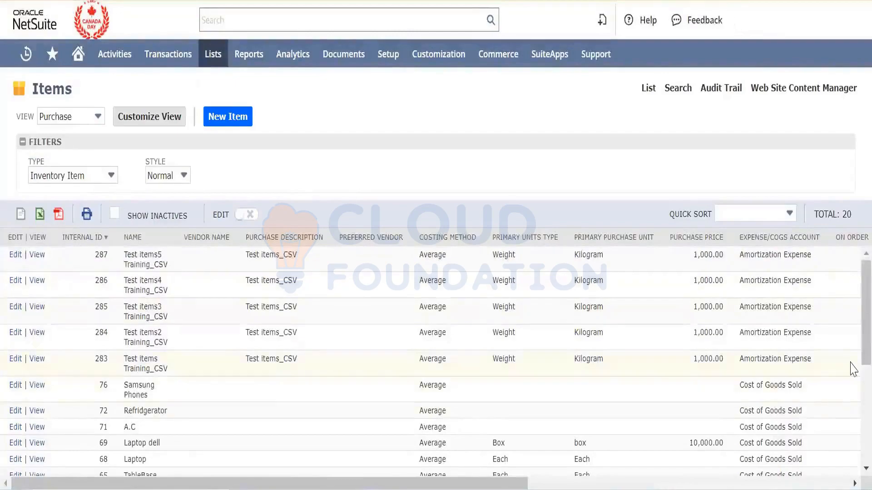
drag(843, 369, 11, 261)
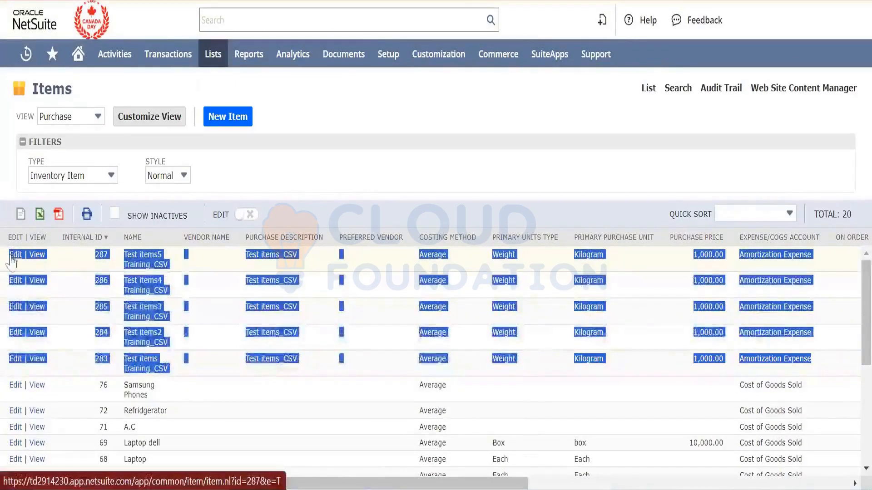
click(395, 108)
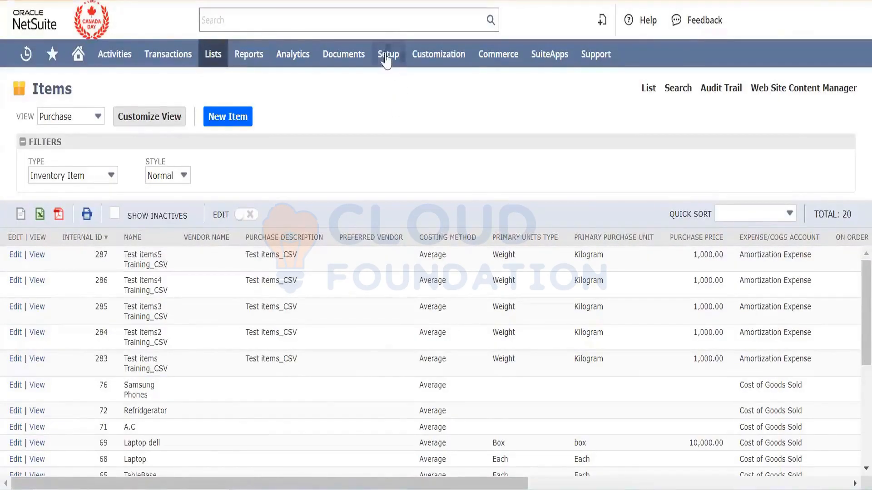
Step: Return to the CSV import status page and review the listed import jobs
mouse_move(386, 57)
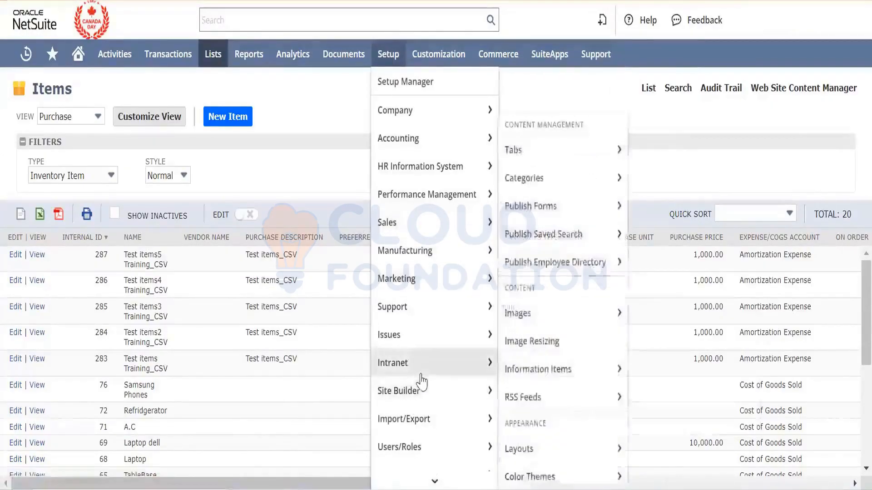
mouse_move(454, 391)
mouse_move(451, 417)
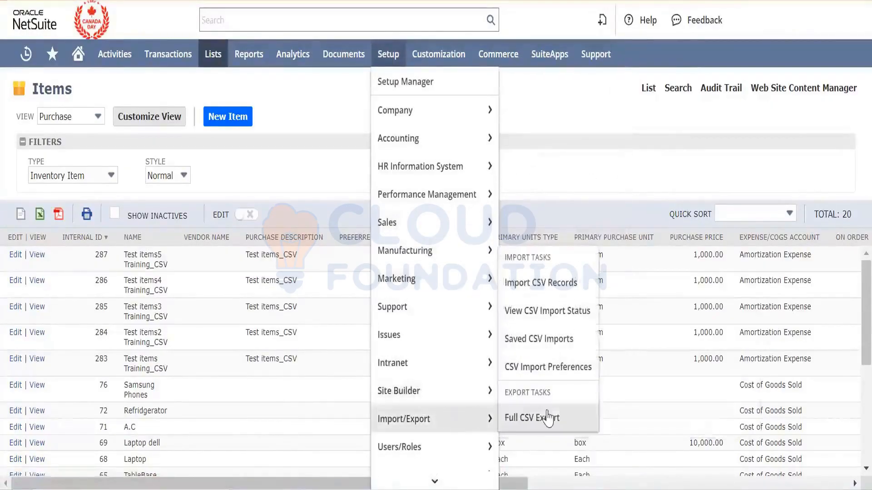
click(547, 311)
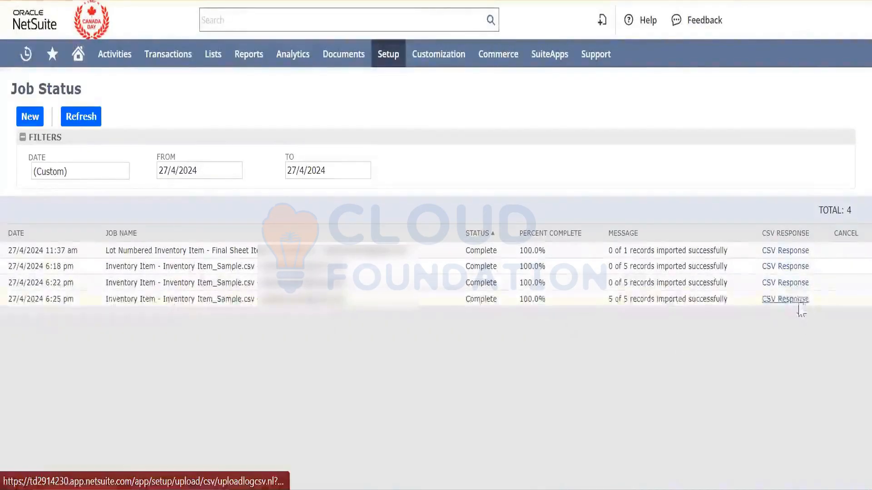
drag(729, 302, 7, 243)
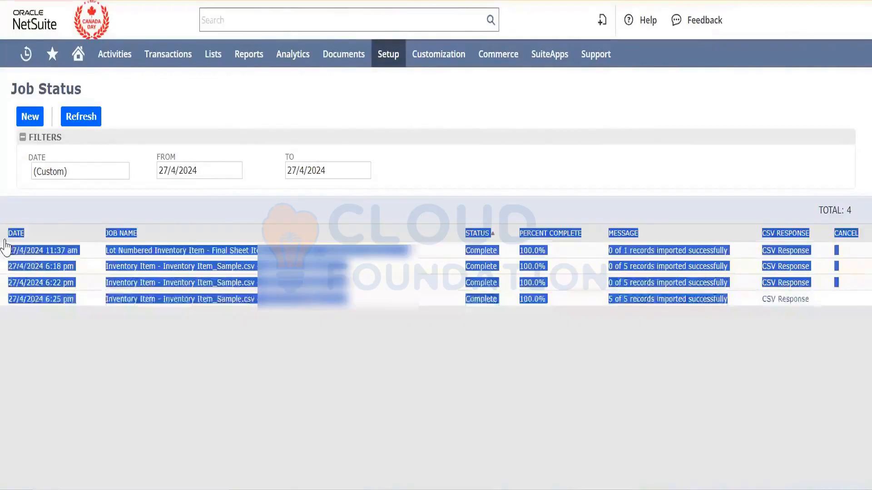
click(290, 403)
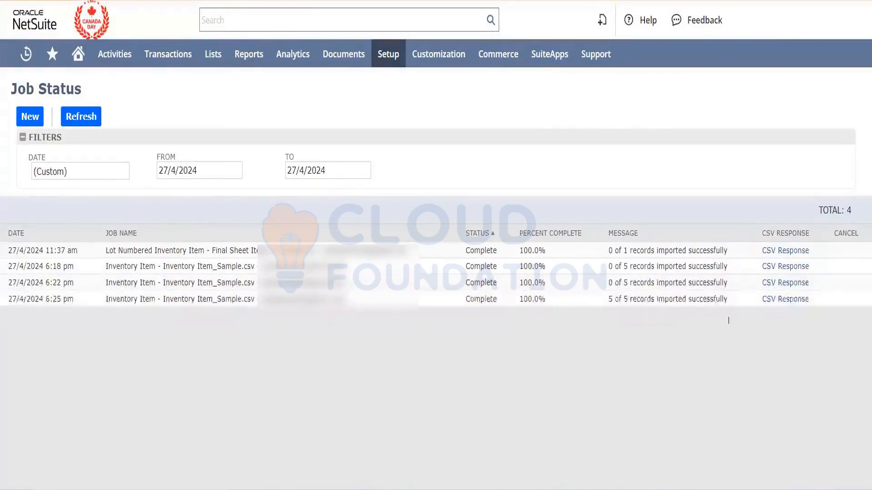
Step: Open the CSV response of the latest import job in Excel, widen column A to read it, and close it without saving
click(785, 300)
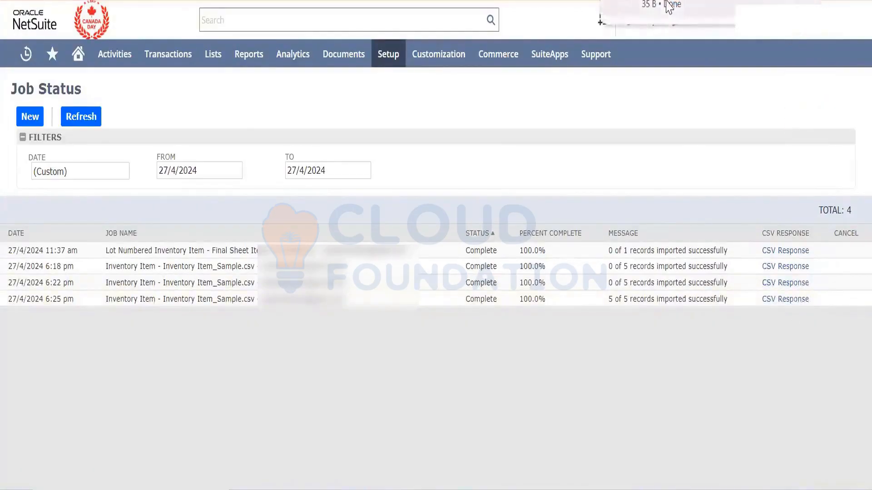
click(669, 7)
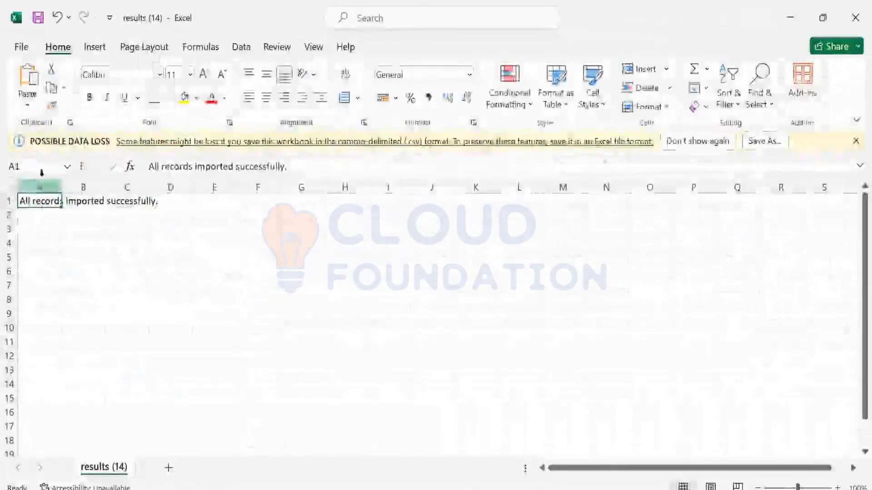
double_click(63, 188)
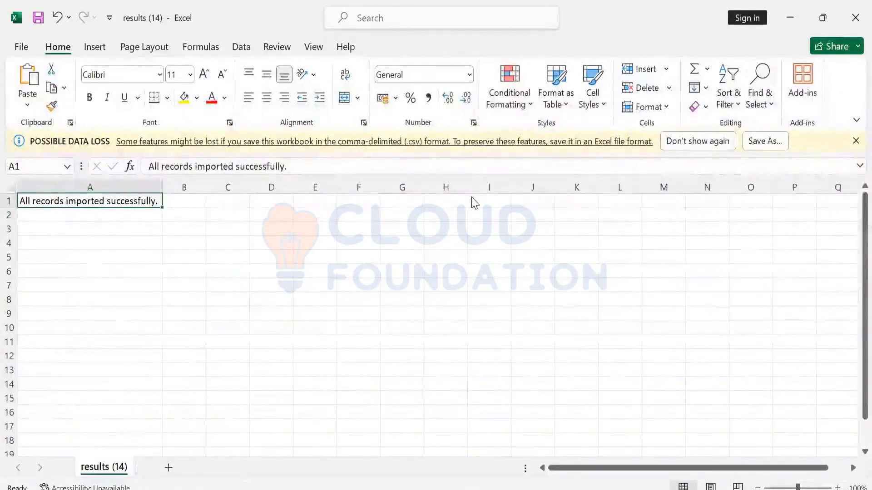
click(853, 26)
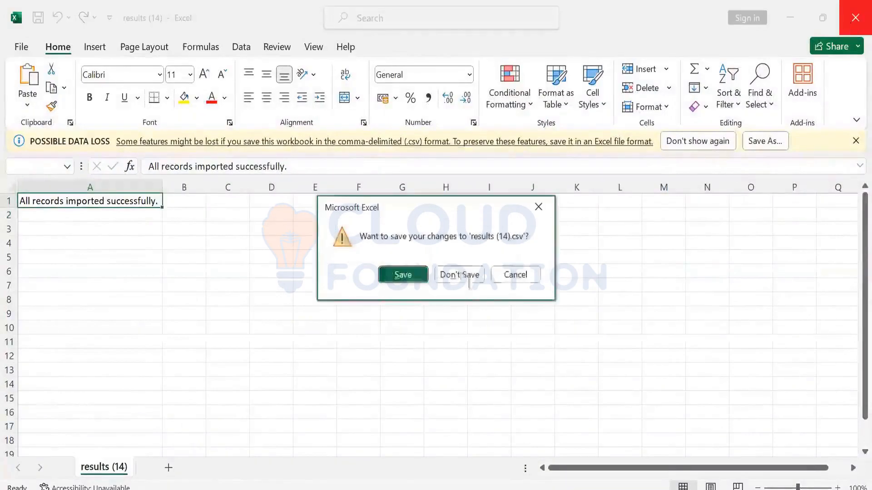
click(459, 274)
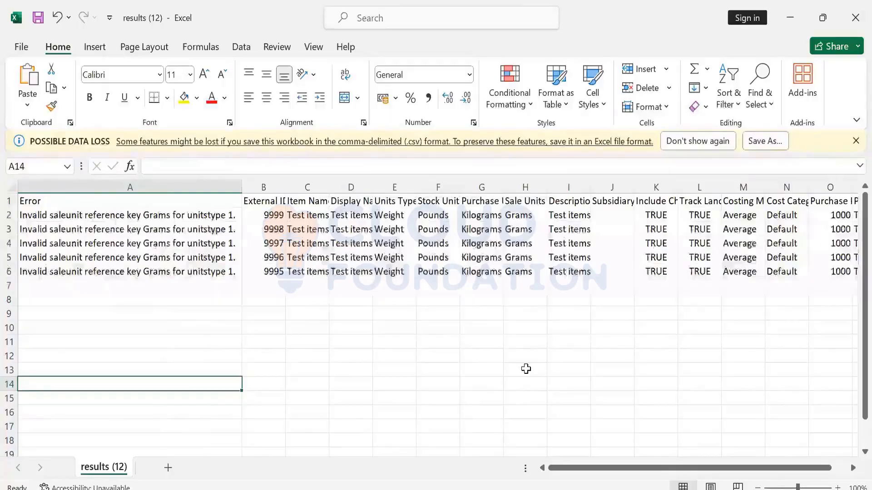
Step: Delete the Error column from the results (12) sheet in Excel and check the remaining column headers
click(98, 261)
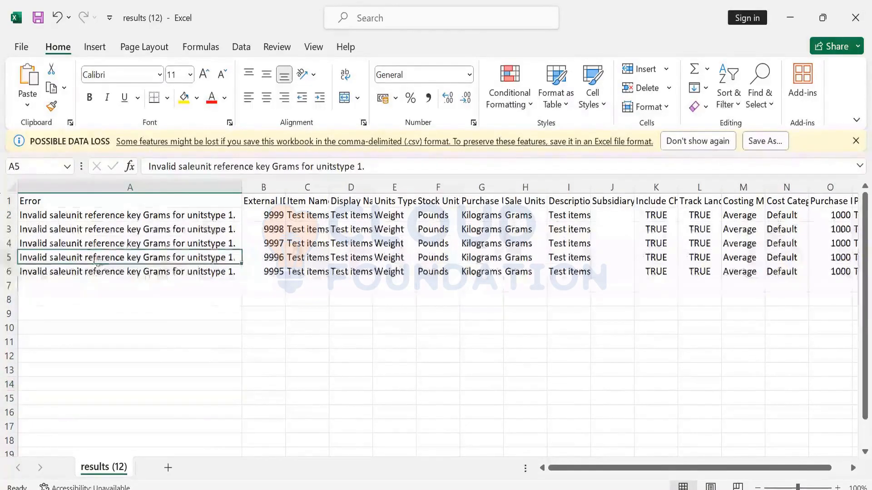
drag(165, 213, 174, 262)
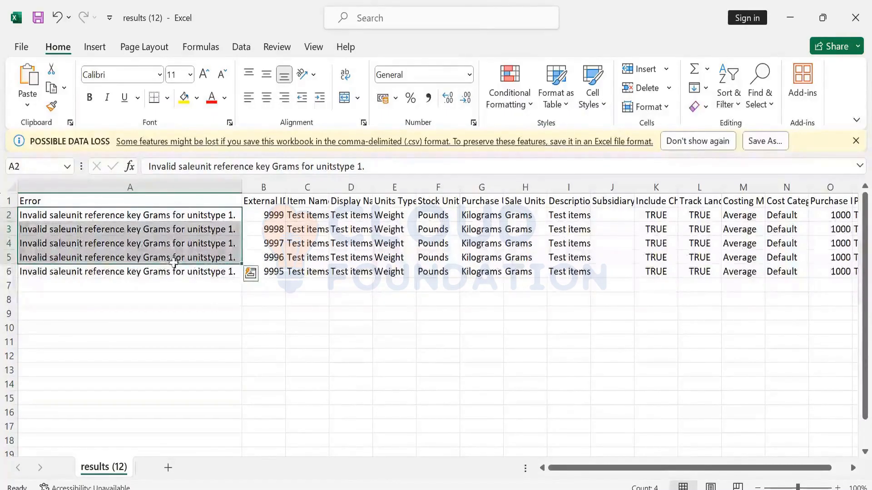
click(186, 187)
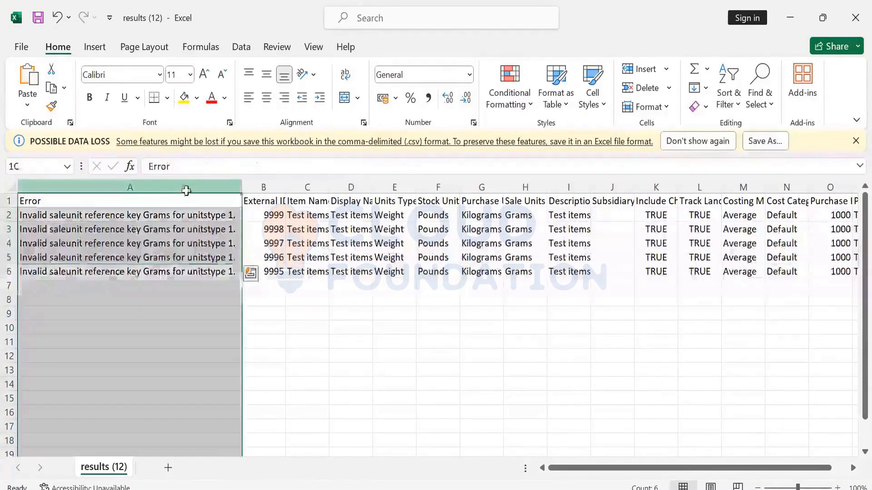
right_click(189, 198)
click(247, 361)
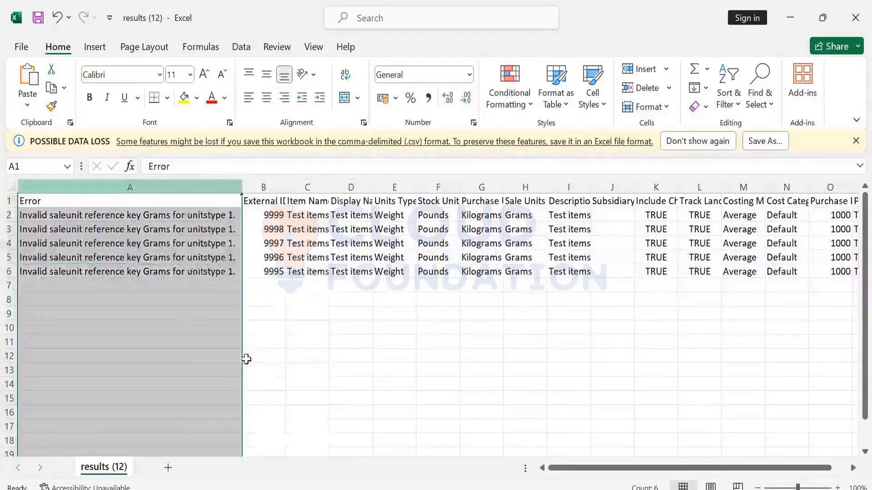
key(Down)
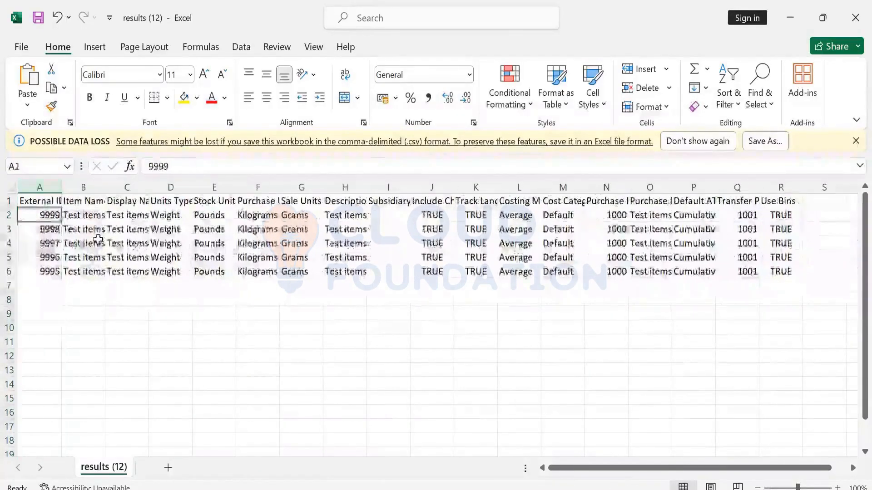
key(Up)
key(Right)
key(Right)
key(Right)
key(Left)
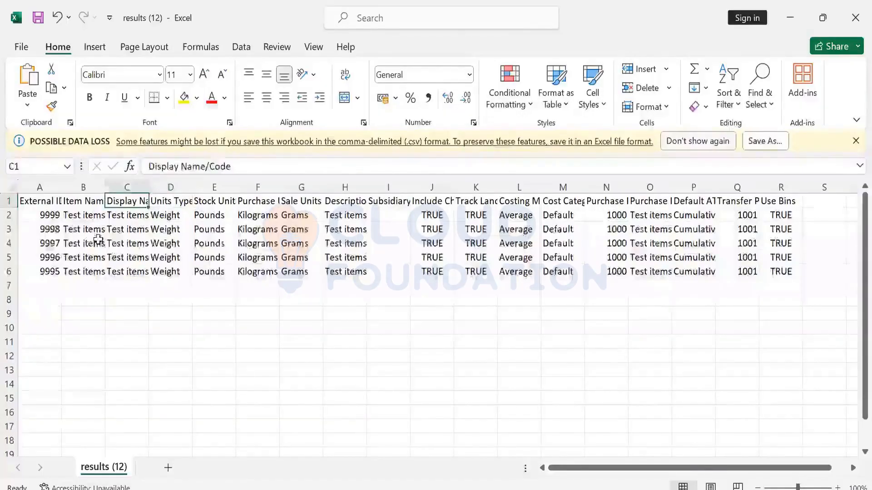
Step: Close the results (12) and results (13) workbooks without saving and return to the NetSuite import job status page
key(Left)
key(Left)
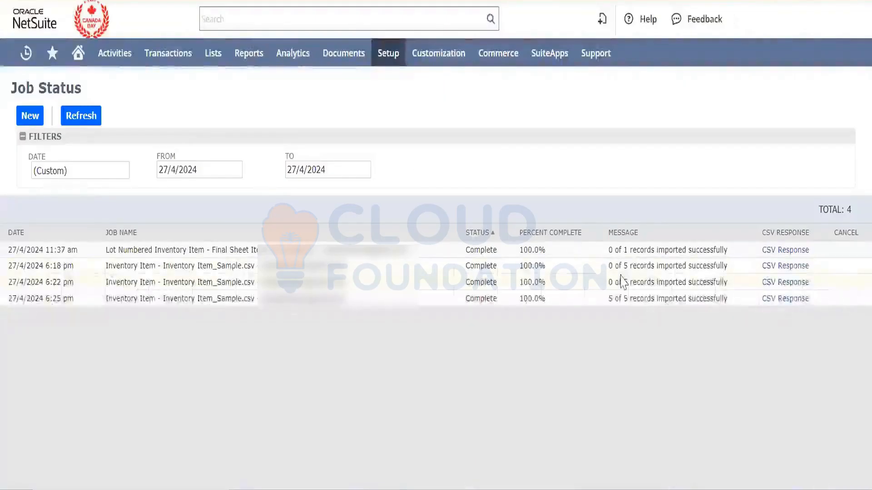
click(774, 284)
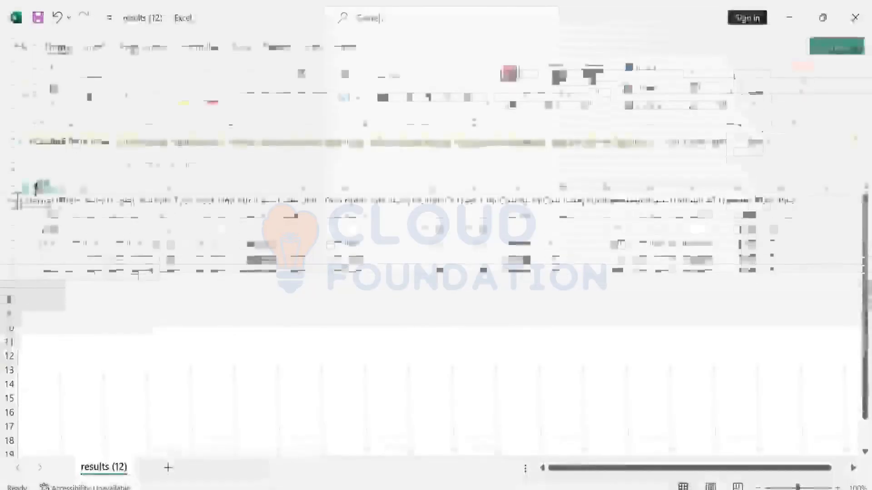
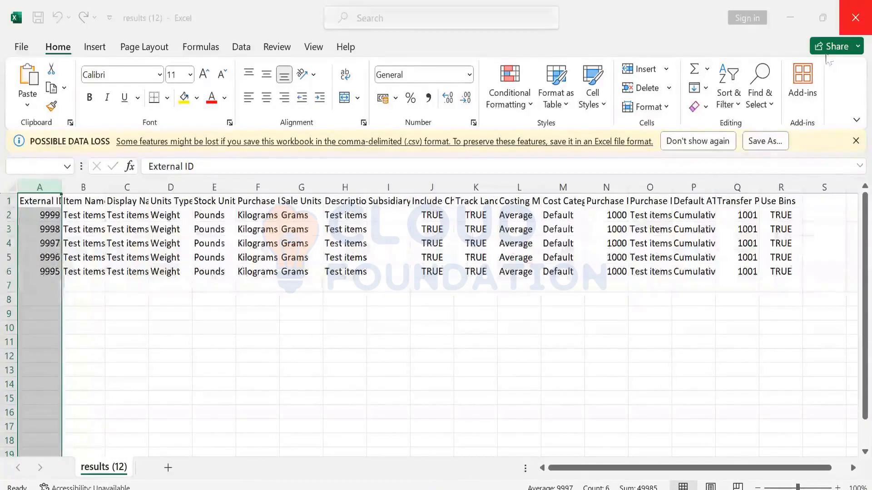
click(855, 17)
click(512, 285)
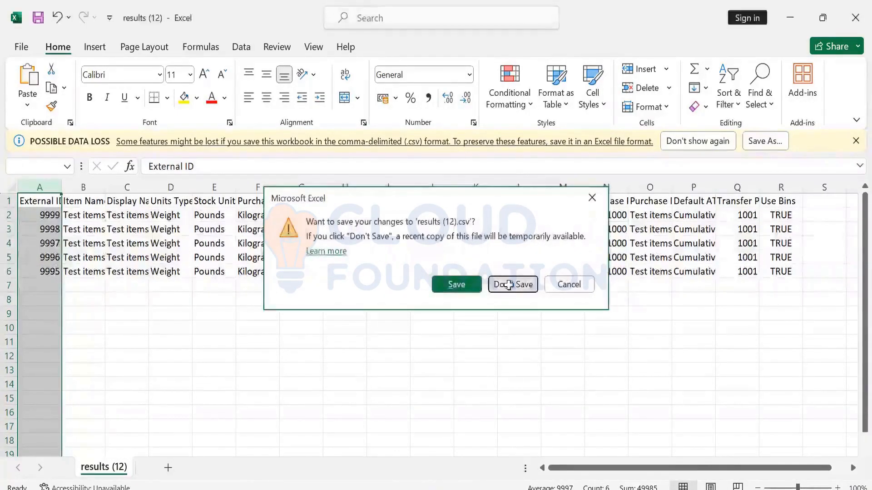
click(515, 437)
click(845, 9)
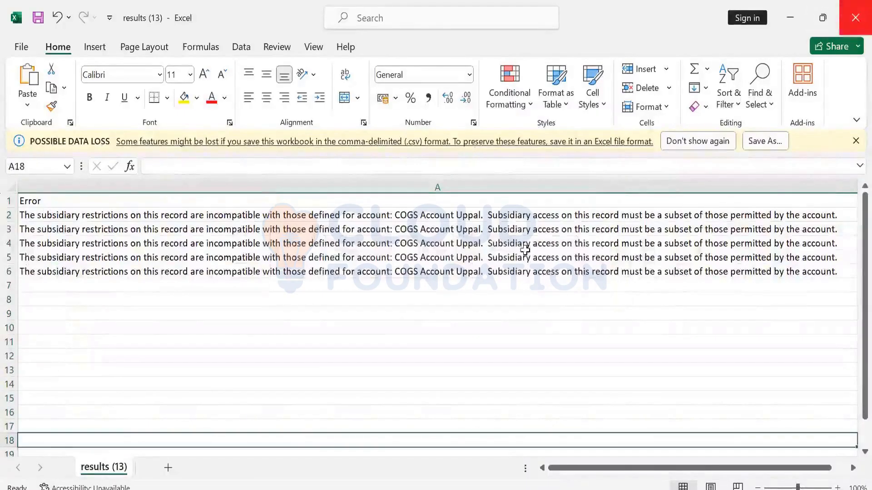
click(505, 279)
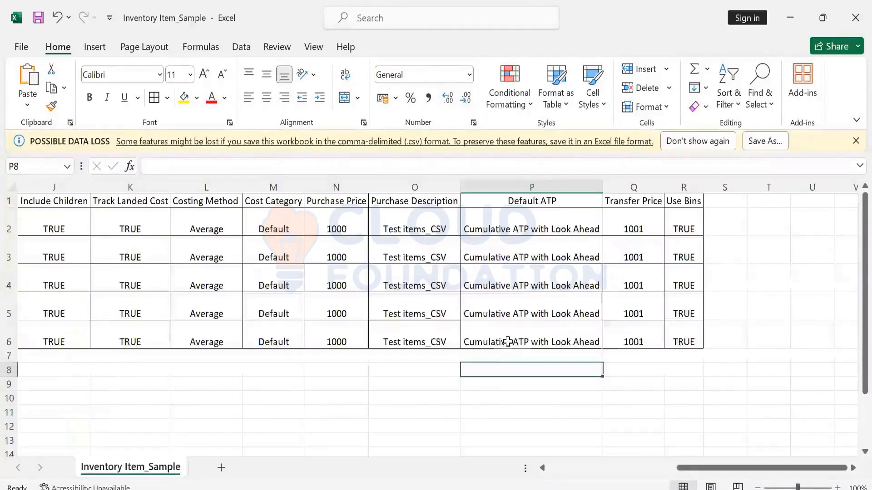
click(510, 347)
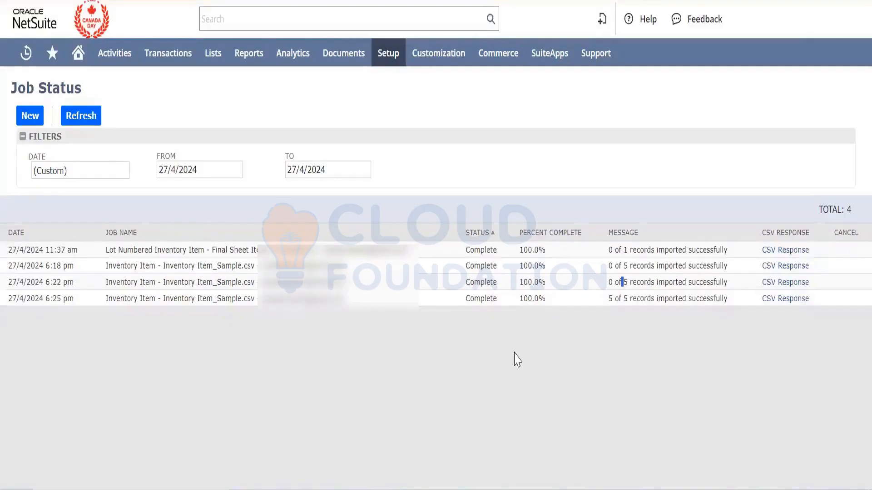
Step: Open the CSV response of the 6:22 pm import job in Excel and delete its Error column
click(780, 283)
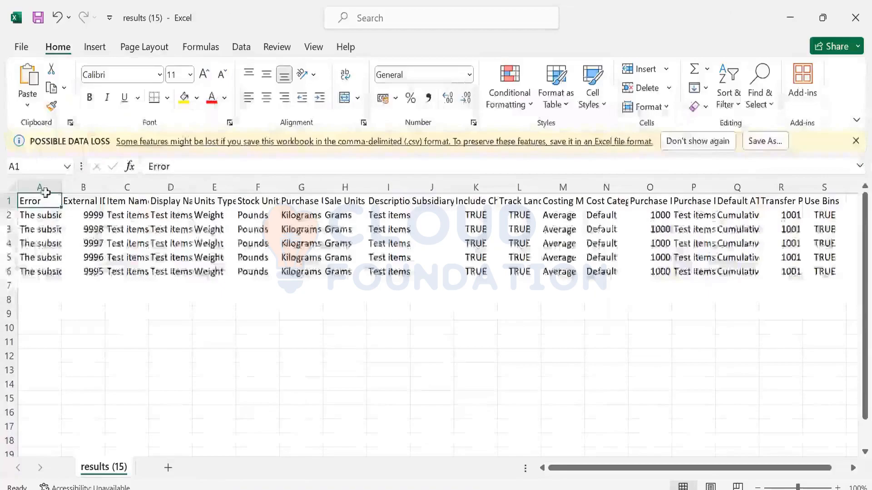
click(74, 198)
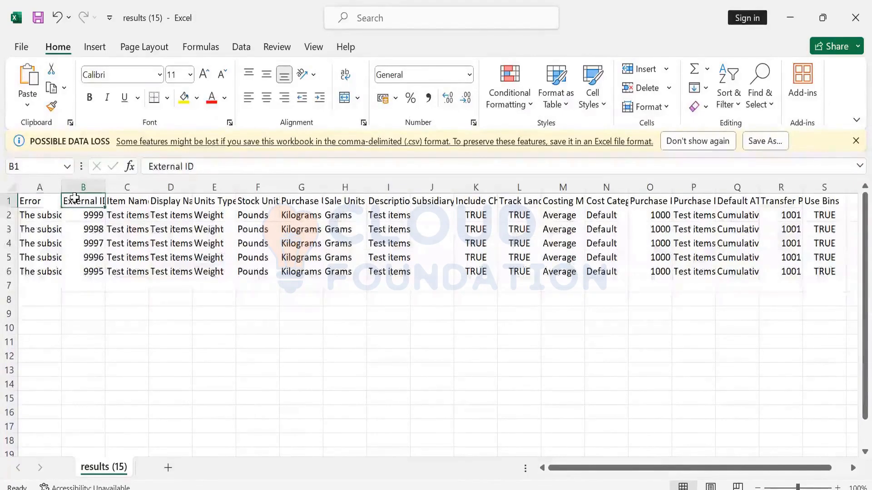
key(Left)
right_click(54, 188)
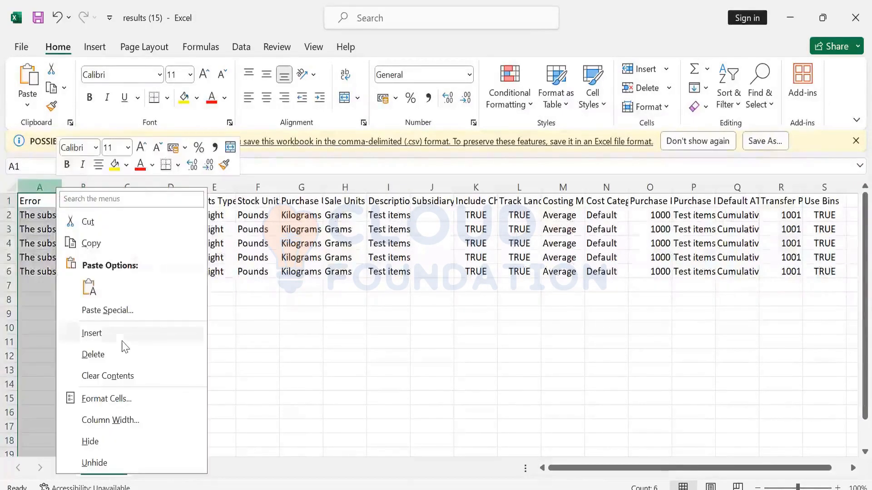
click(128, 358)
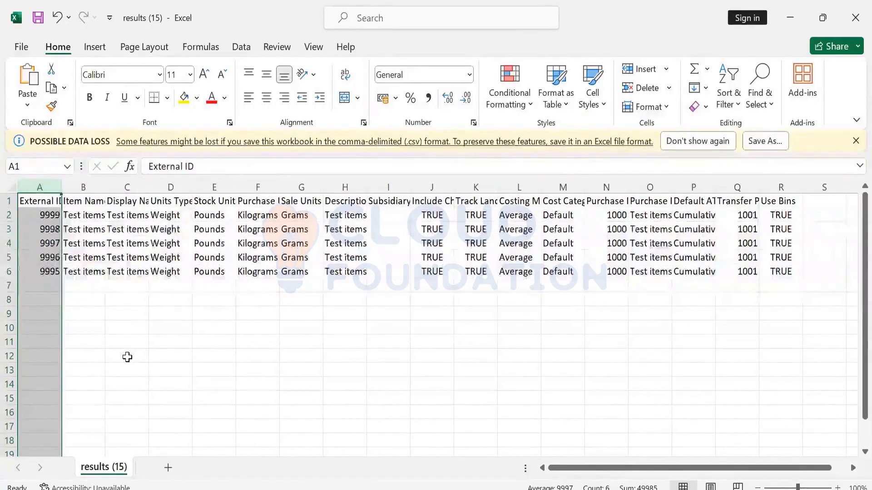
Step: Close the results (15) workbook without saving and return to the import job status page
click(855, 18)
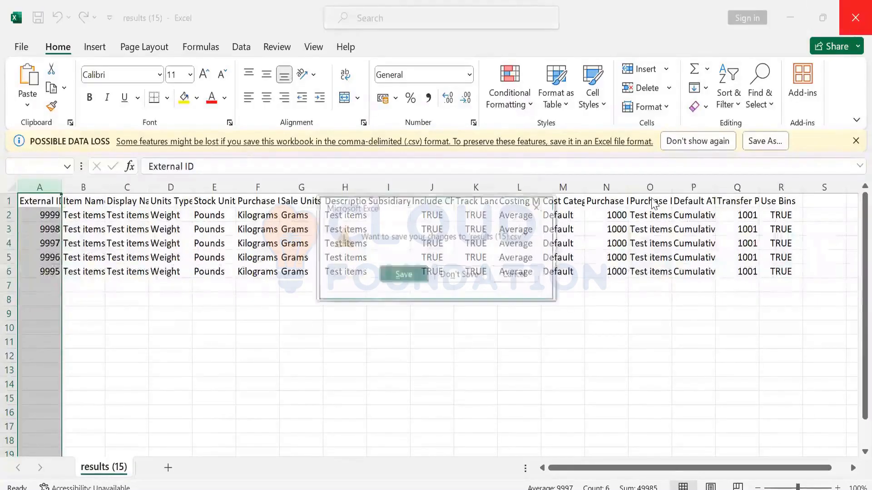
click(459, 275)
click(527, 390)
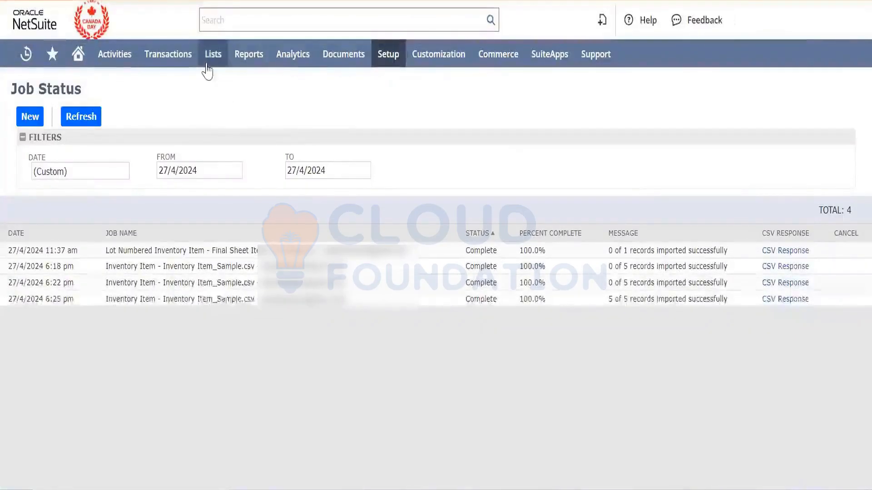
Step: Go to the accounting Items list and open the imported Test items4 Training_CSV record
mouse_move(208, 69)
mouse_move(239, 111)
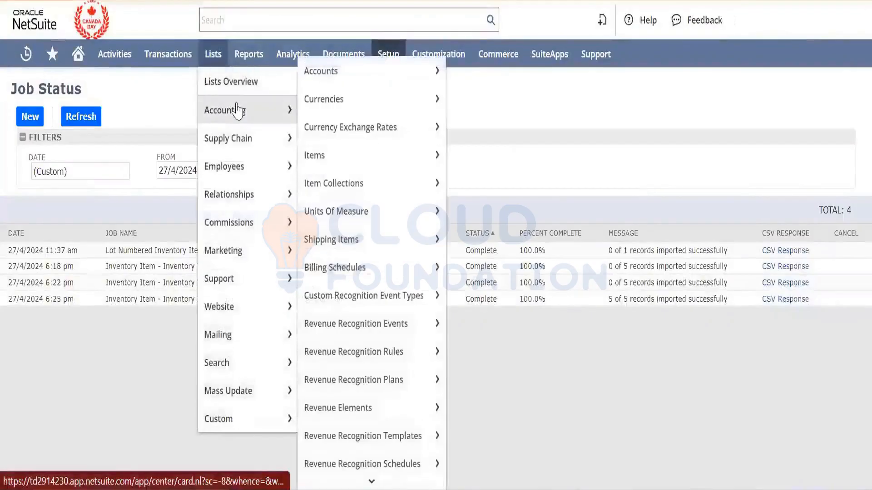
click(343, 163)
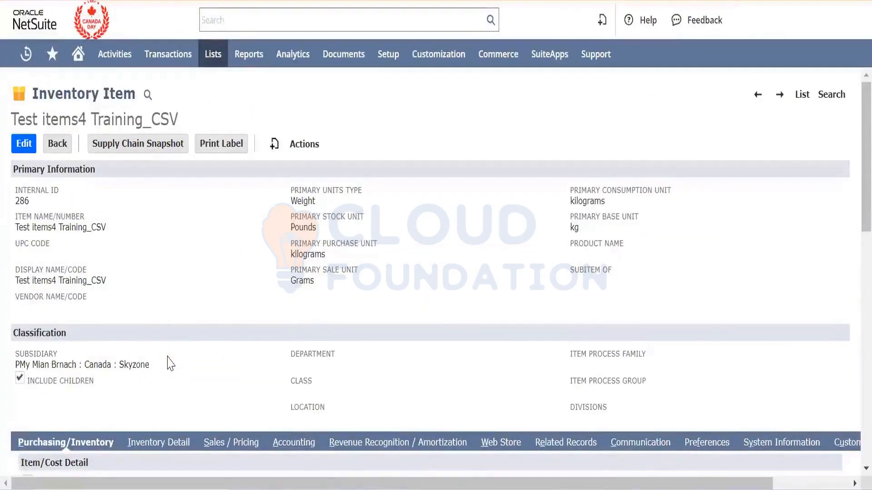
Step: Review the item's units, subsidiary classification, purchase price, and inventory management details against the imported data
scroll(286, 342, down, 2)
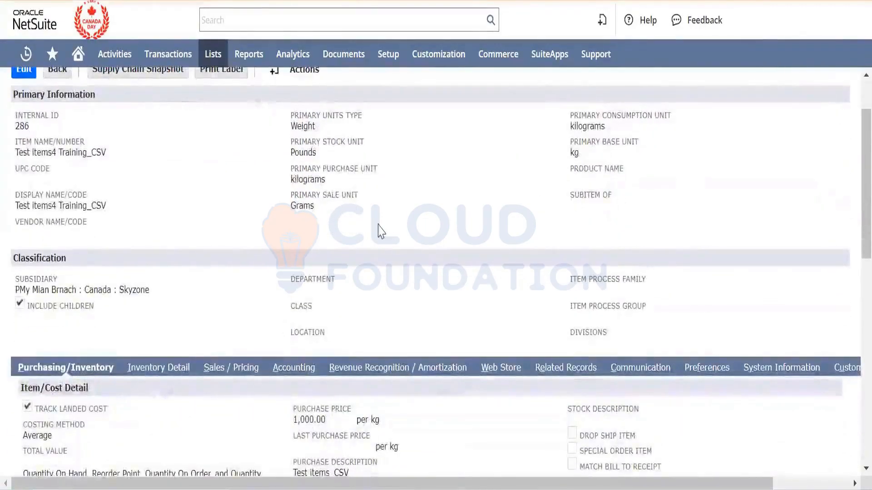
drag(347, 213, 305, 197)
click(237, 198)
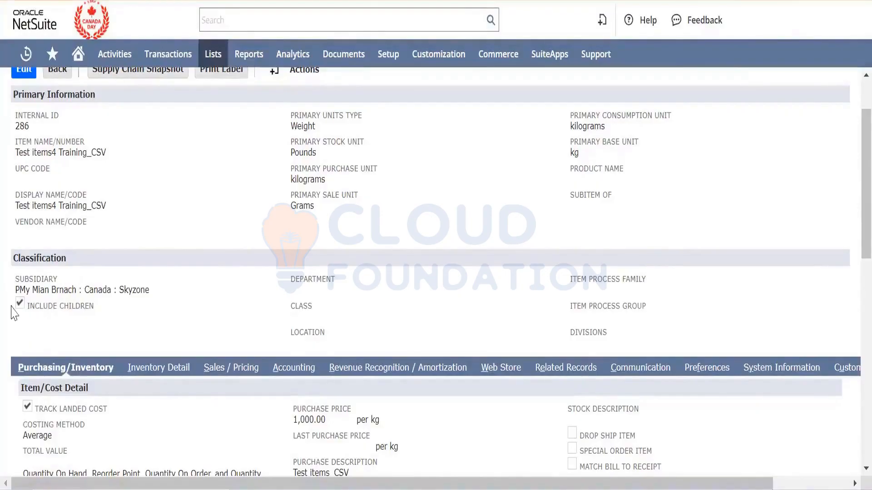
scroll(167, 318, down, 3)
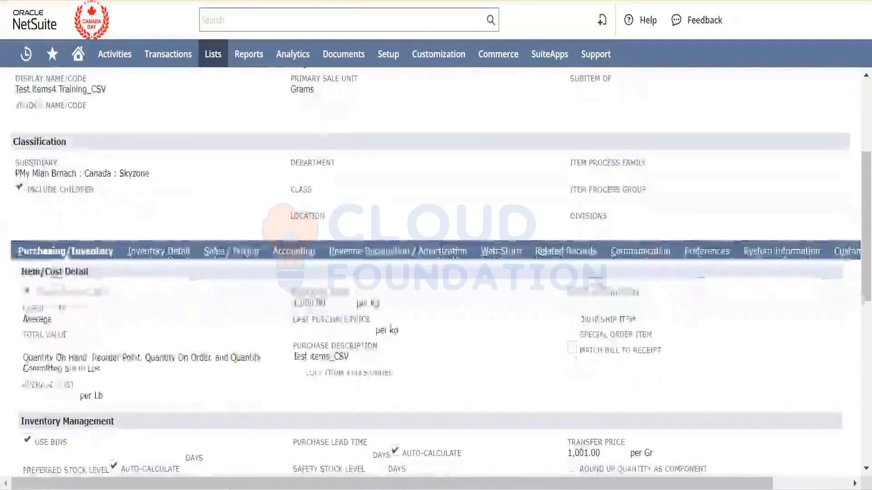
scroll(217, 340, down, 2)
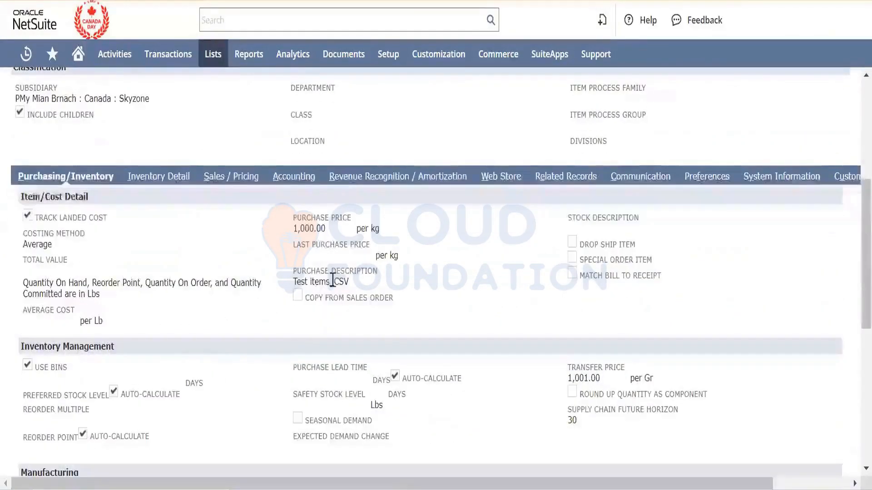
triple_click(315, 229)
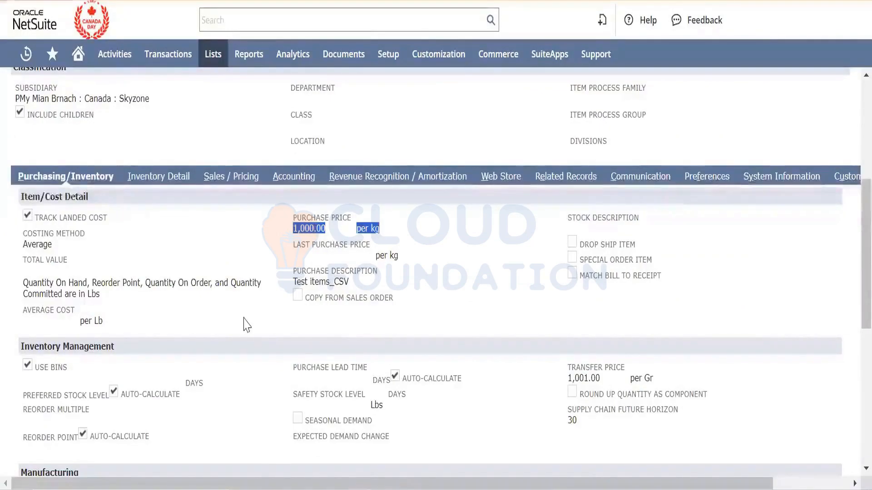
scroll(245, 323, down, 1)
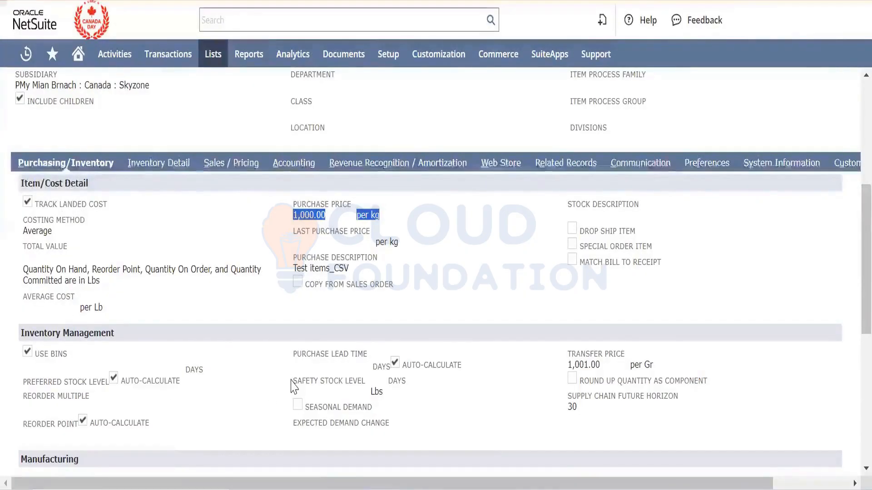
Step: Examine the Accounting details of Test items4 Training_CSV, including its COGS, asset and income accounts
click(293, 164)
scroll(288, 280, up, 5)
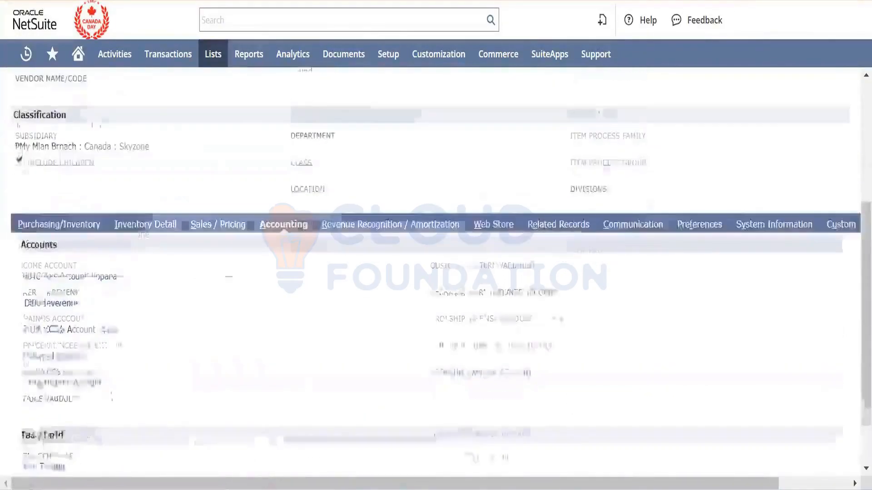
scroll(196, 390, down, 3)
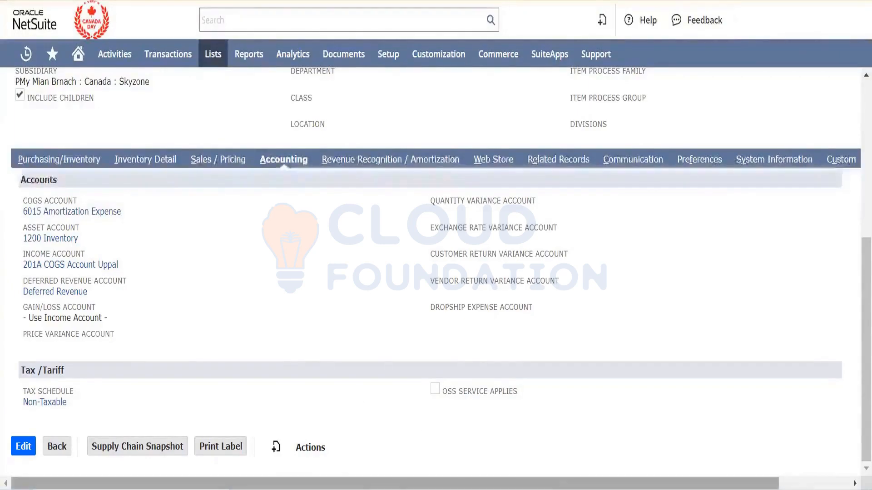
Step: Switch to the Inventory Item_Sample workbook in Excel and add a COGS Account header in cell S1
mouse_move(450, 488)
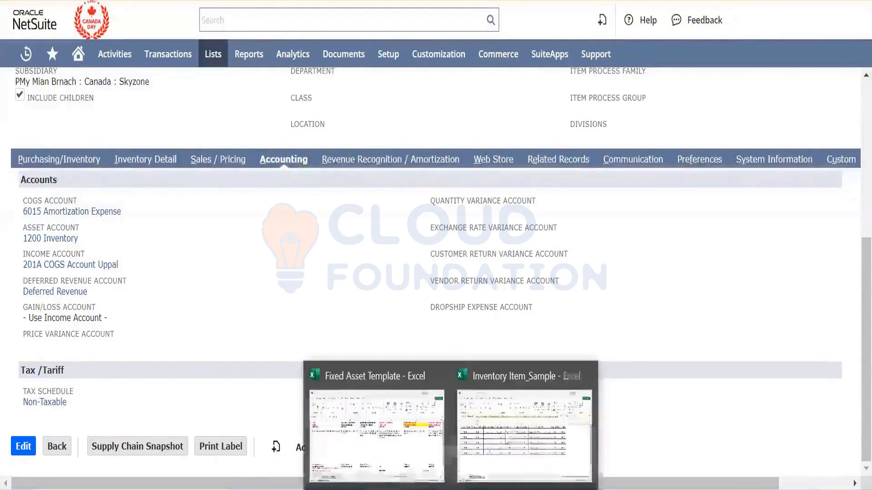
click(511, 422)
click(723, 205)
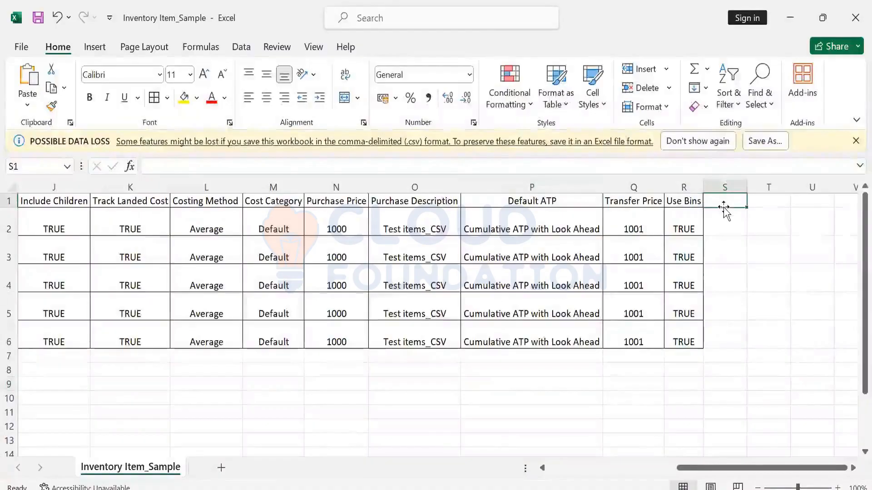
text(COFGS)
key(BackSpace)
key(BackSpace)
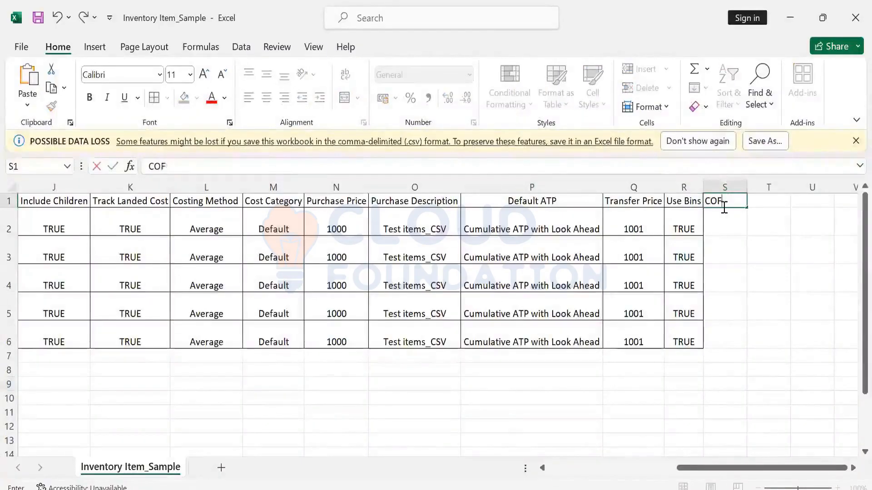
key(BackSpace)
text(GS Account)
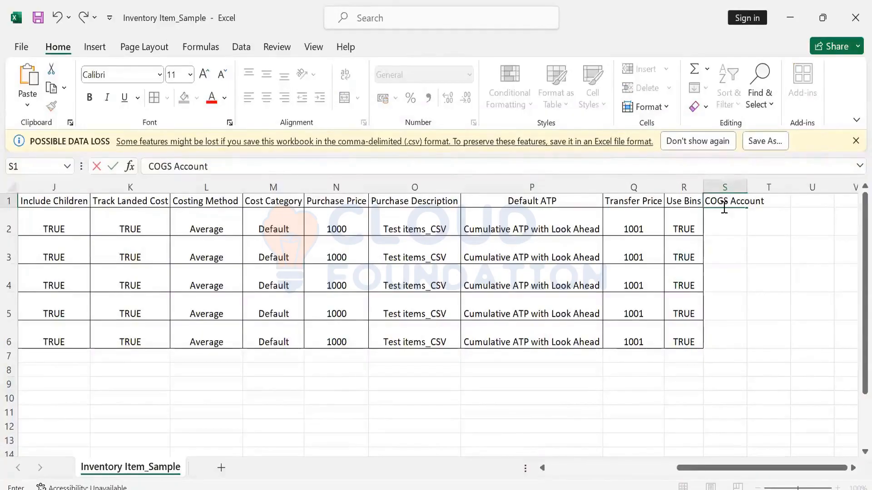
key(Return)
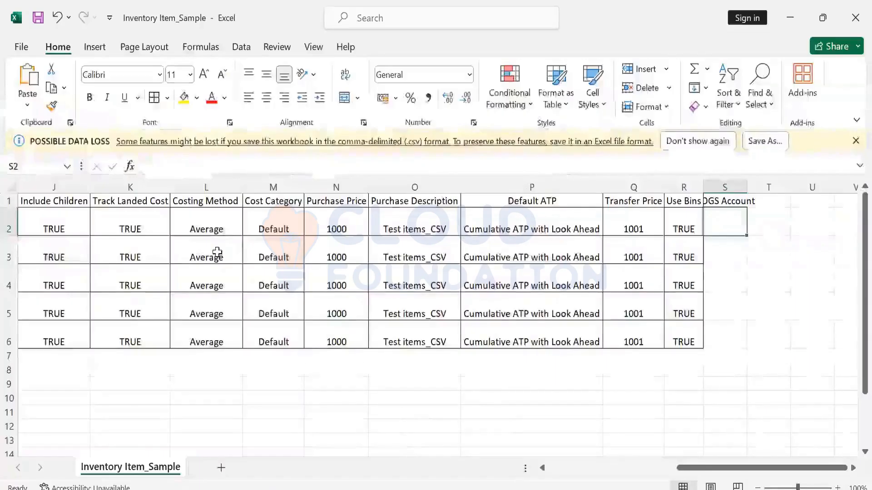
Step: Enter a sample COGS account starting with 6016 Am in cell S2 for the first item
text(6016 Am9o)
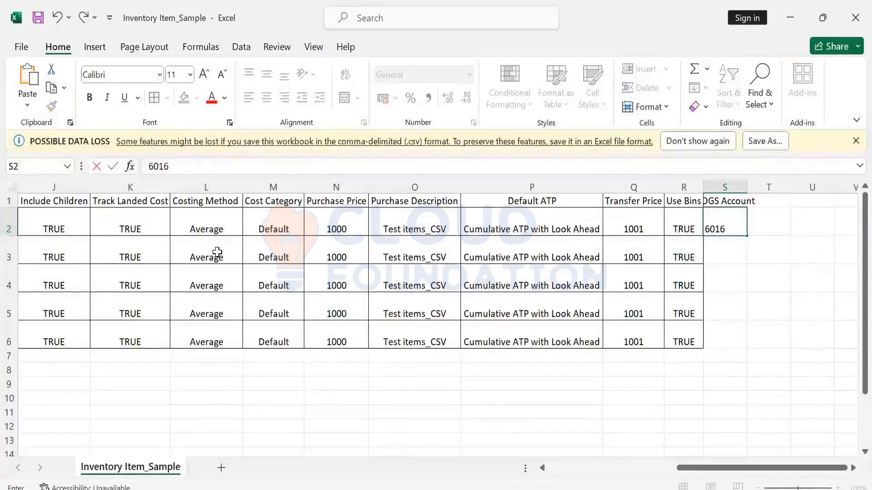
key(BackSpace)
key(BackSpace)
text(p)
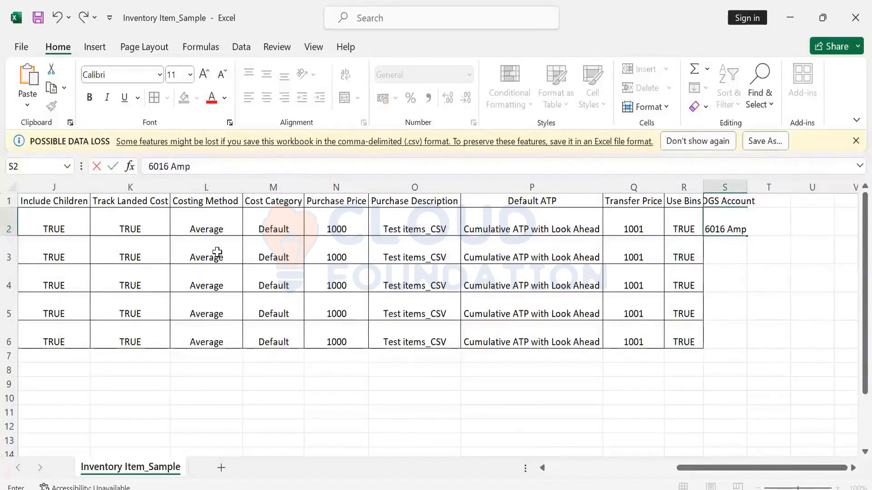
text(t)
key(BackSpace)
key(BackSpace)
text(ot)
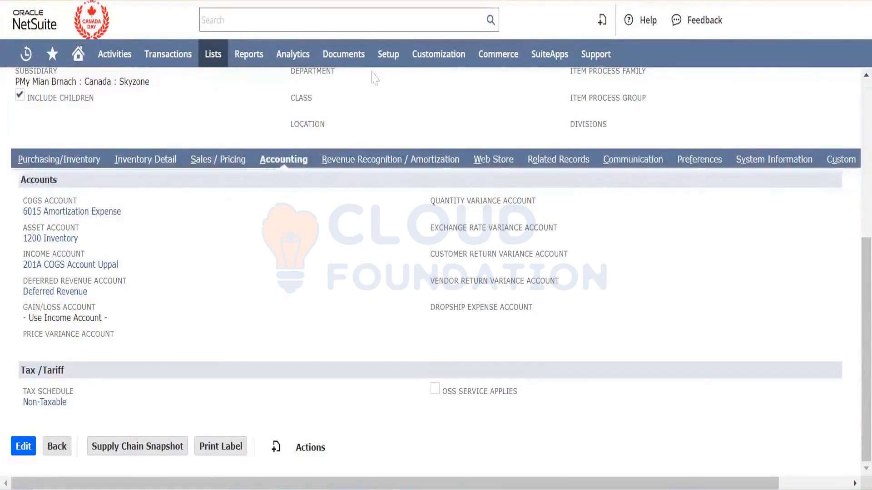
Step: Open the company's Subsidiaries list in a separate browser tab
mouse_move(392, 69)
mouse_move(432, 107)
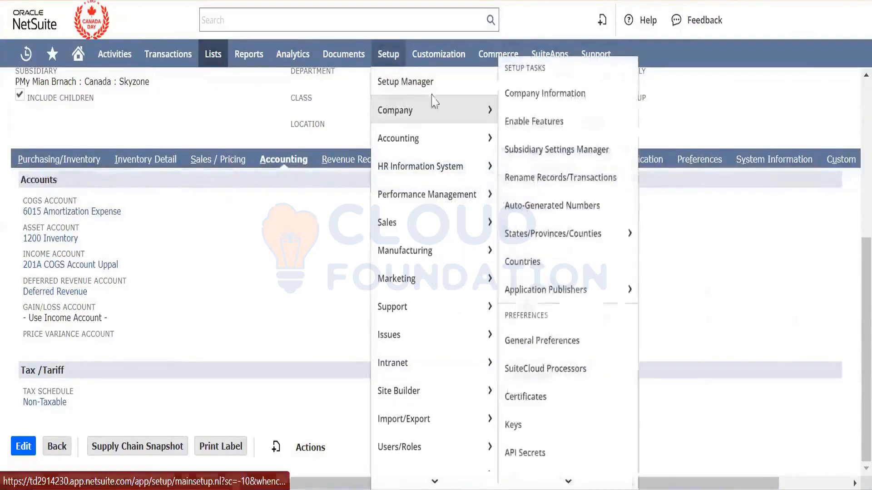
scroll(561, 232, down, 6)
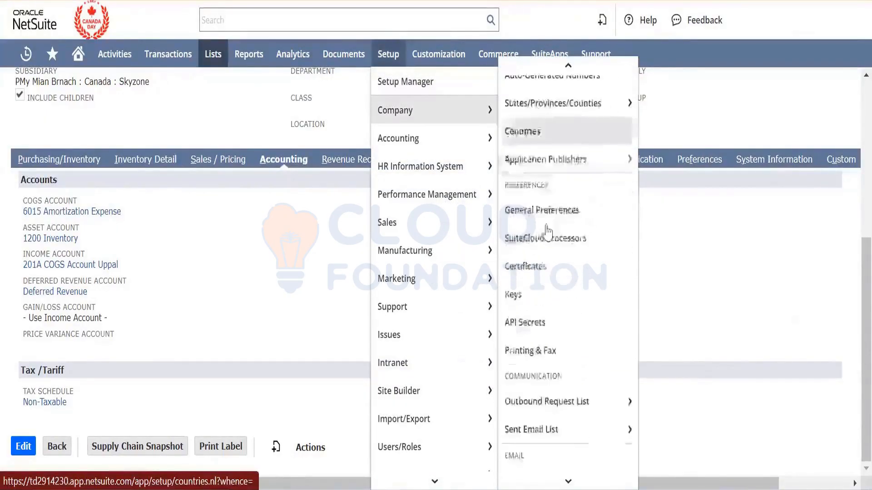
mouse_move(555, 338)
scroll(555, 338, up, 5)
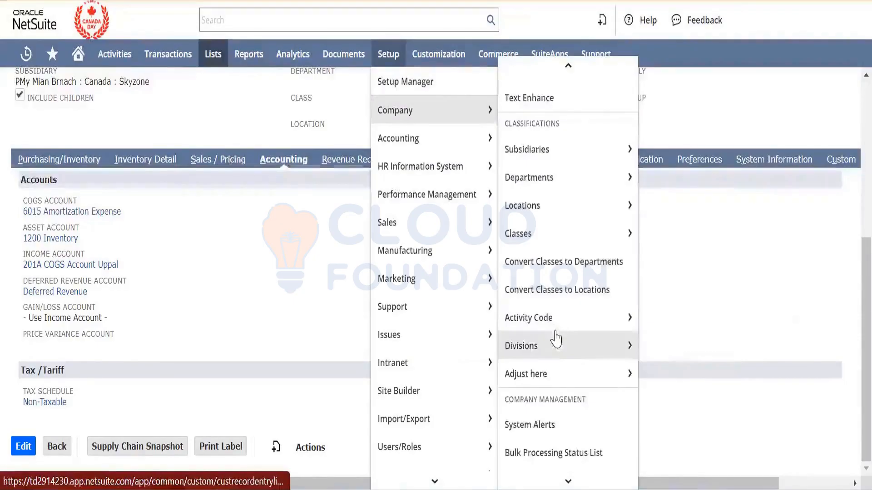
right_click(563, 160)
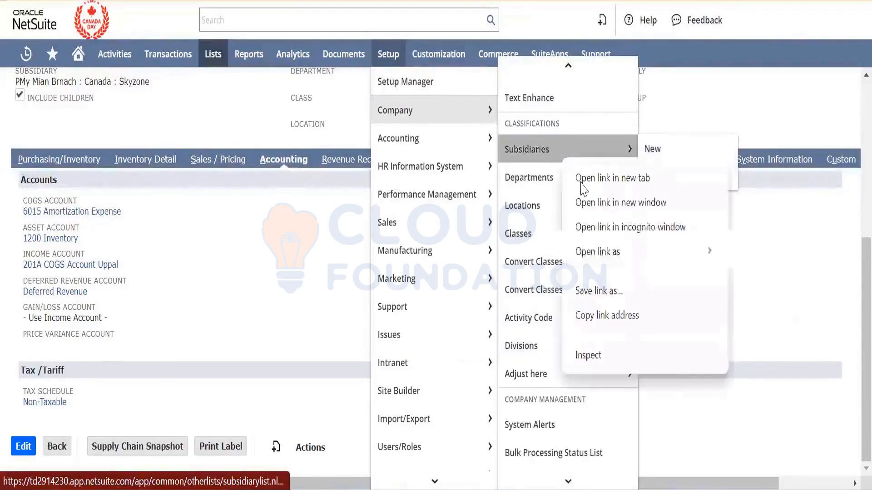
click(578, 170)
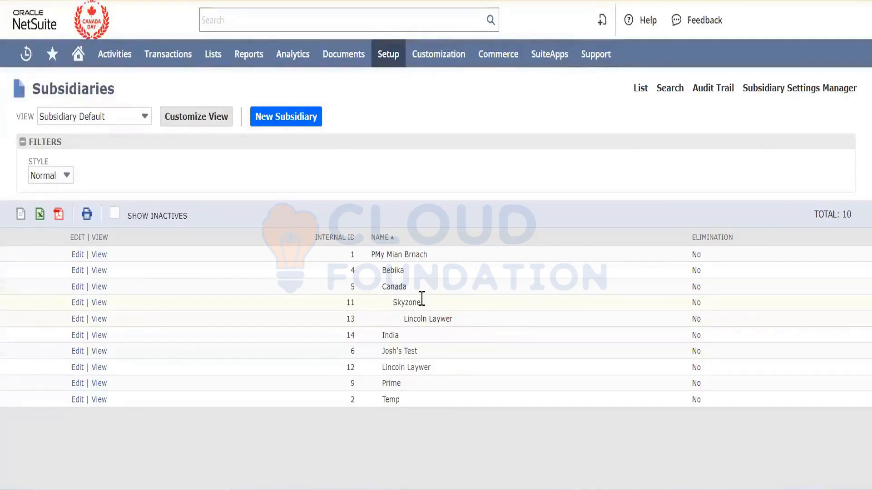
Step: Copy the top-level subsidiary name PMy Mian Brnach from the list into a new Notepad document
double_click(404, 286)
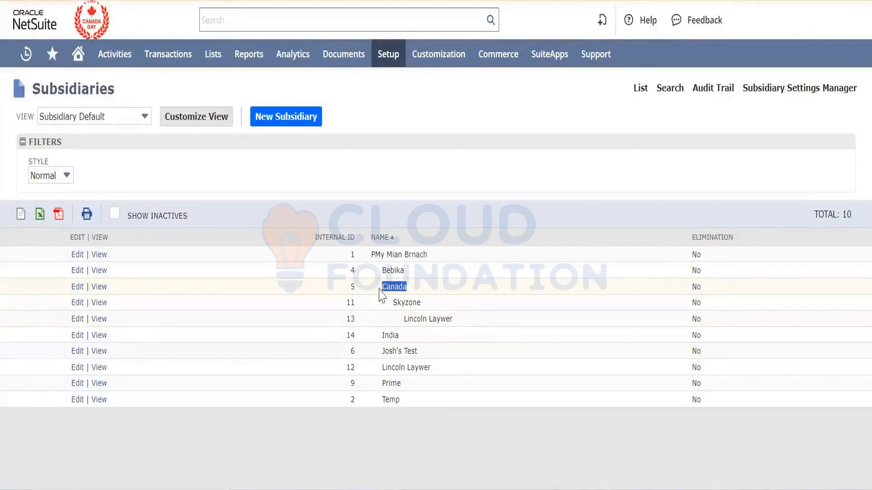
click(436, 261)
drag(434, 258, 371, 263)
key(ctrl+c)
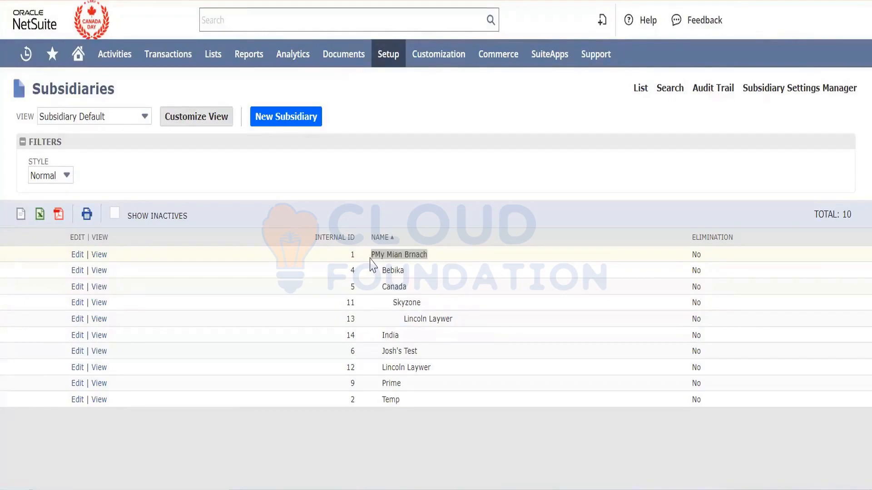
key(super)
text(note)
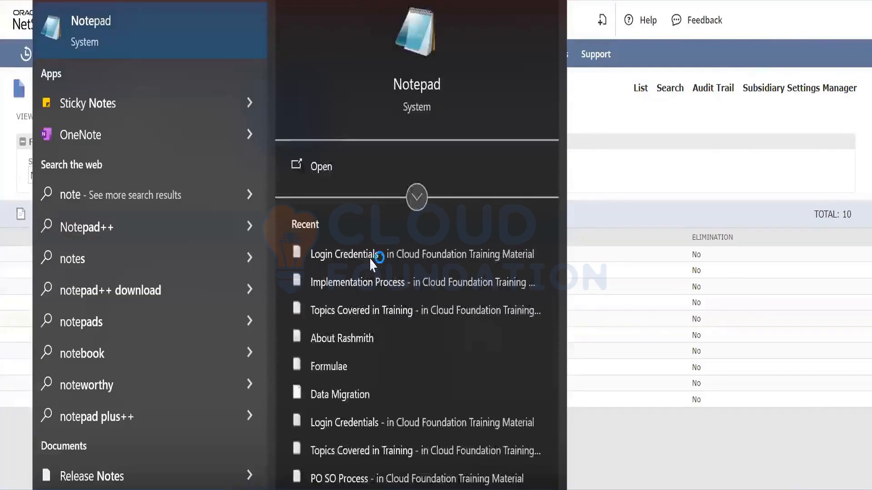
key(Return)
key(ctrl+v)
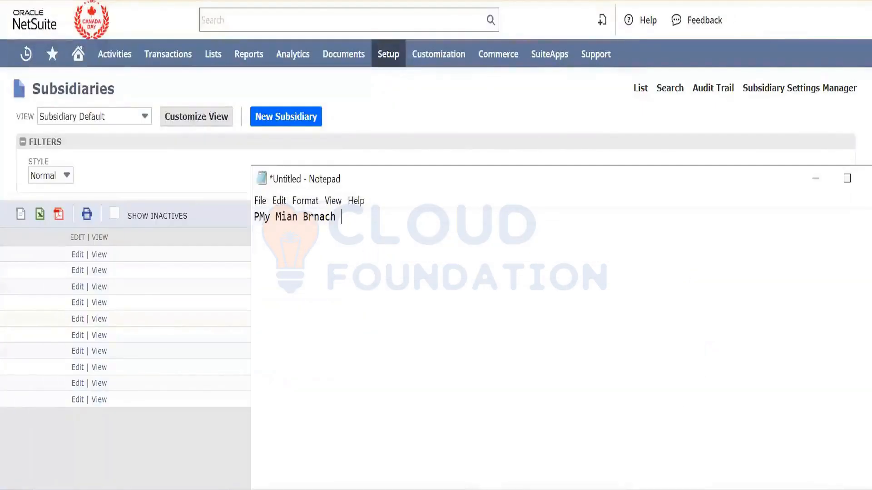
Step: Copy Canada from the Subsidiaries list and append it to the Notepad path after a colon
key(alt+Tab)
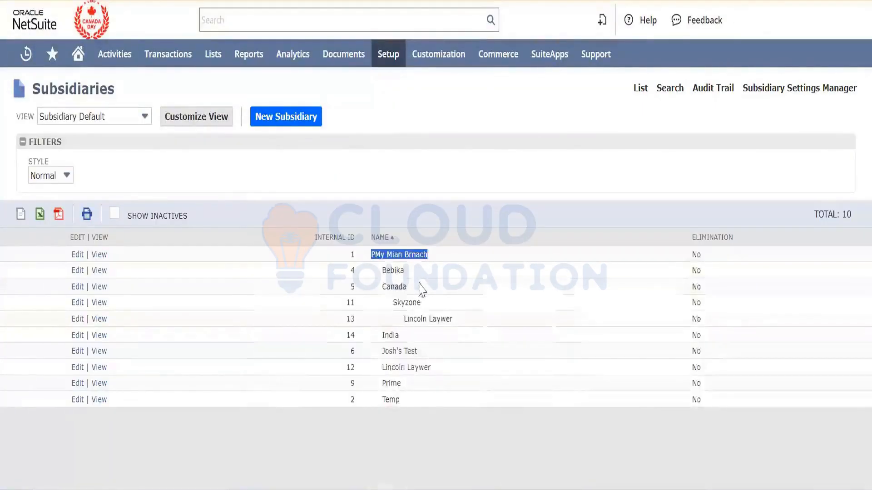
drag(411, 287, 385, 287)
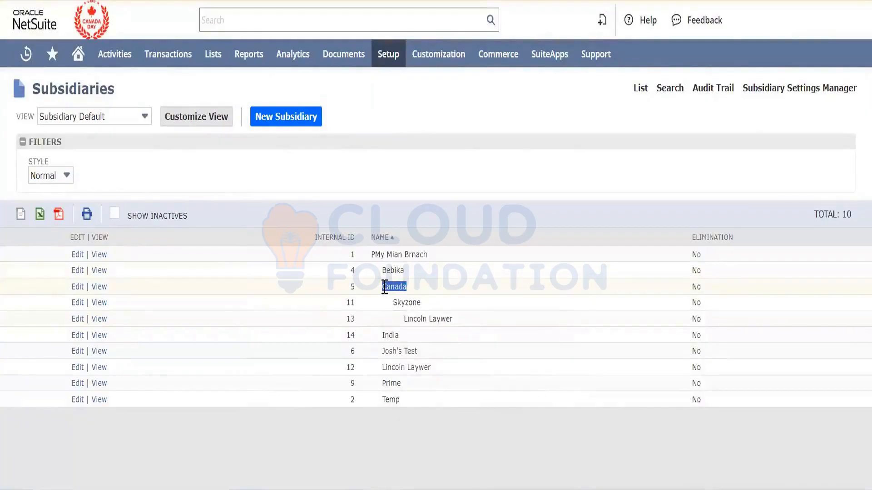
key(ctrl+c)
key(alt+Tab)
key(ctrl+v)
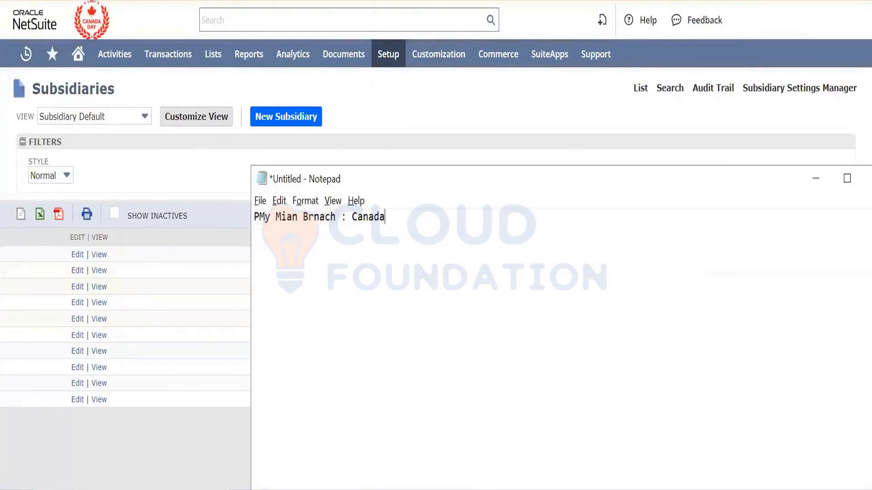
Step: Complete the Notepad hierarchy path by adding a colon and the Skyzone name copied from the Subsidiaries list
text(:)
key(alt+Tab)
drag(428, 305, 417, 301)
double_click(417, 301)
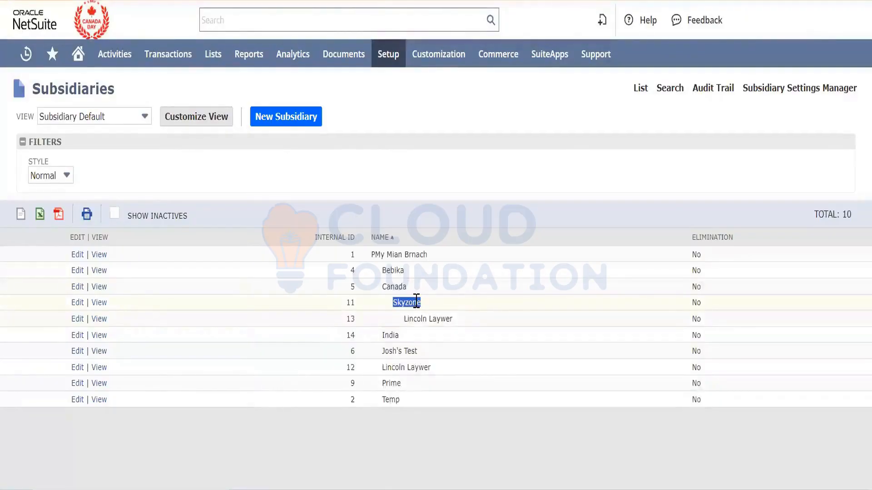
key(ctrl+c)
key(alt+Tab)
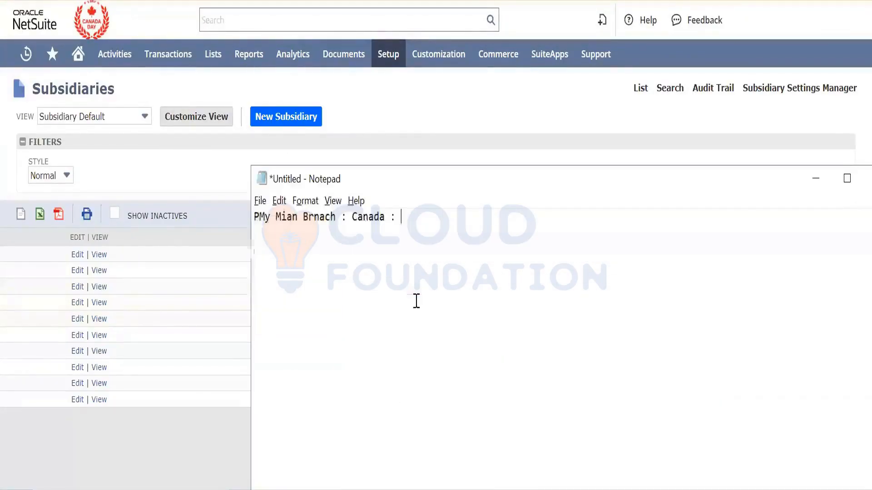
key(ctrl+v)
key(Return)
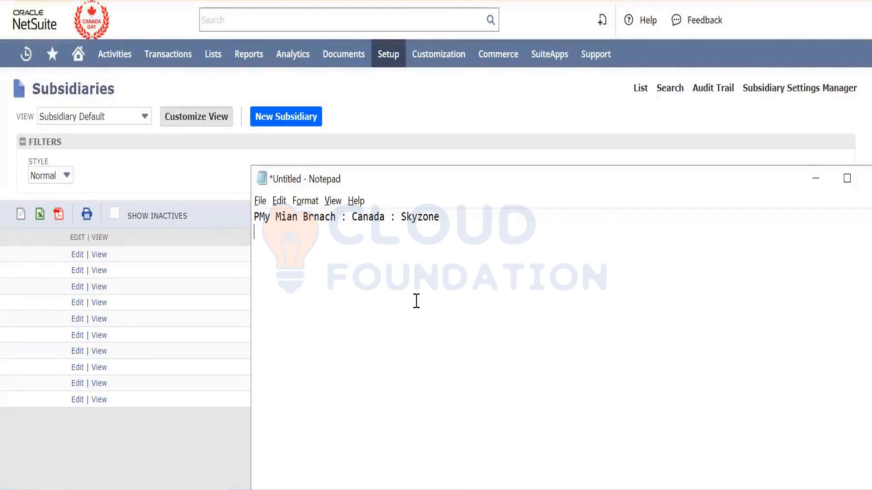
Step: Return to the Subsidiaries list and highlight Skyzone's internal ID
key(alt+Tab)
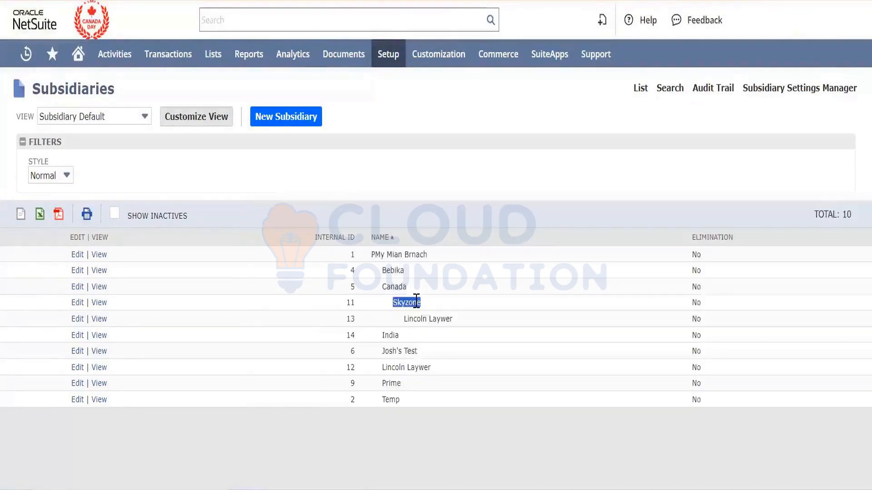
double_click(350, 303)
click(510, 414)
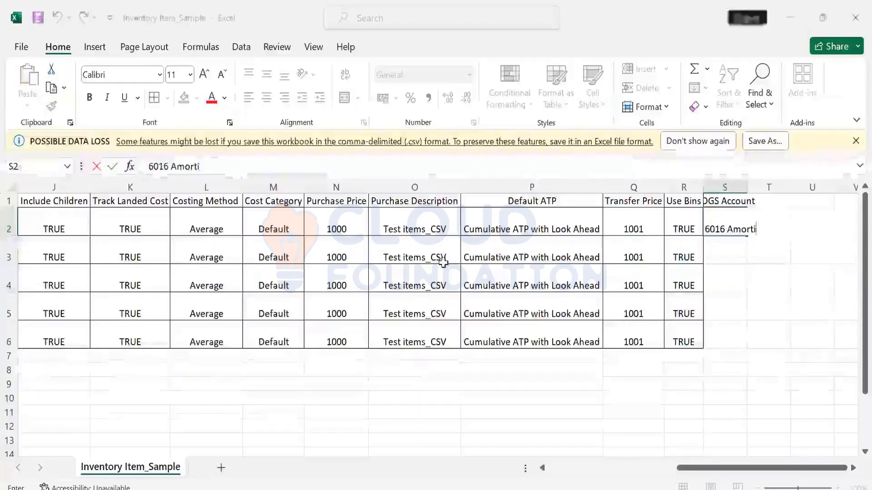
Step: Switch to the Inventory Item_Sample workbook in Excel and examine the internal IDs in the Subsidiary column, cells I2 to I6
click(442, 263)
key(Left)
key(Left)
key(Left)
key(Left)
key(Left)
key(Left)
key(Left)
key(Left)
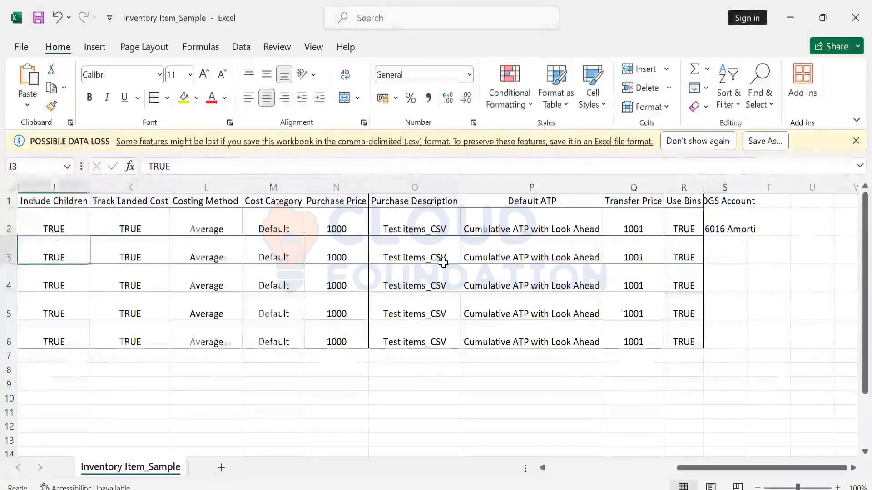
key(Left)
key(Left)
key(Right)
key(Right)
key(Right)
key(Right)
key(Right)
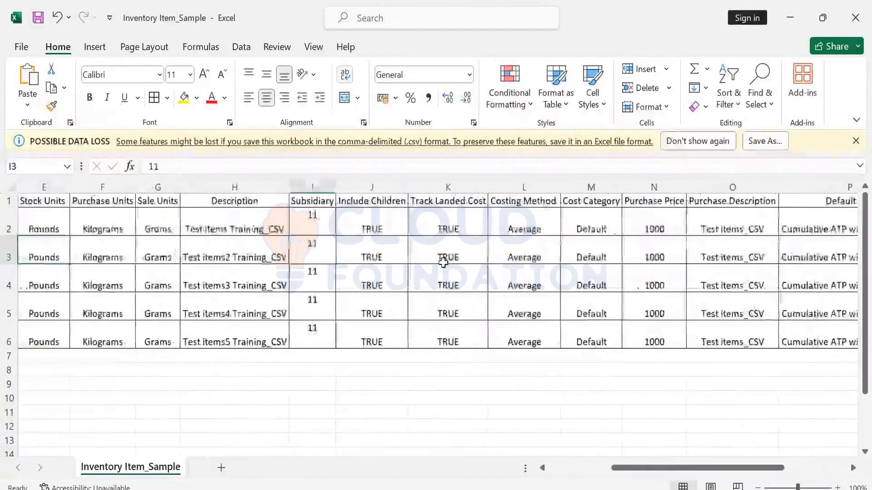
key(Up)
key(Up)
key(Left)
key(Down)
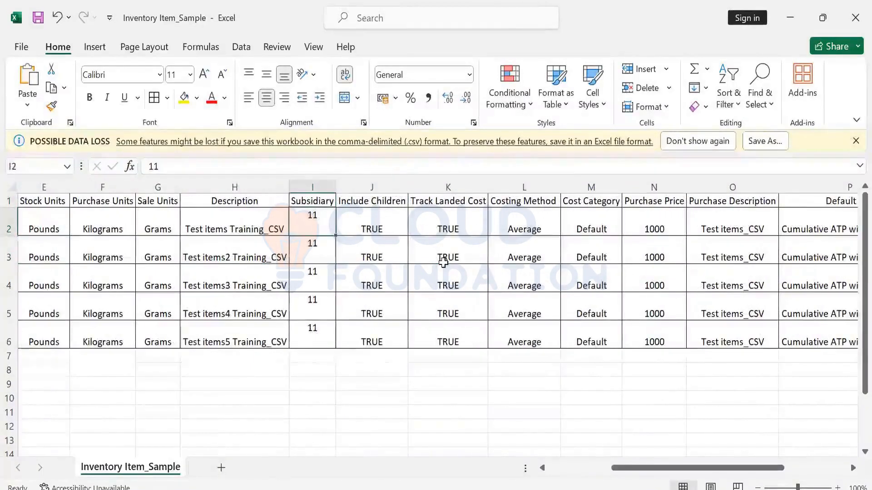
key(ctrl+shift+Down)
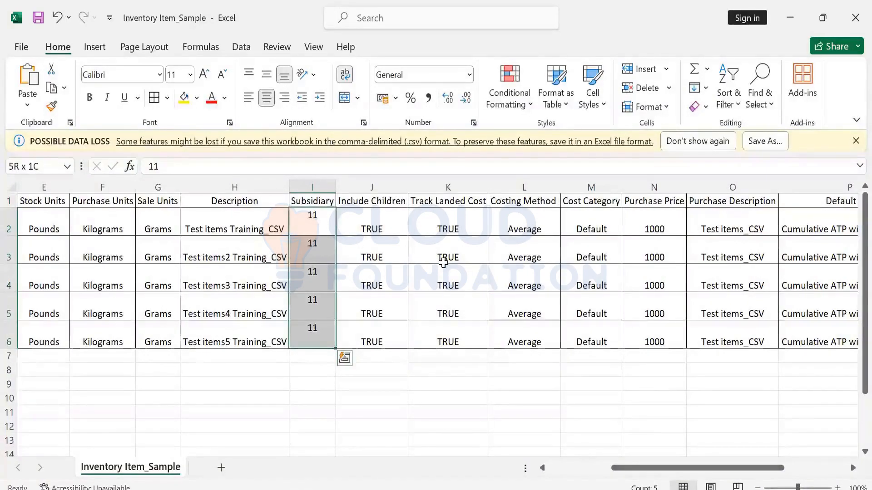
key(Down)
key(Up)
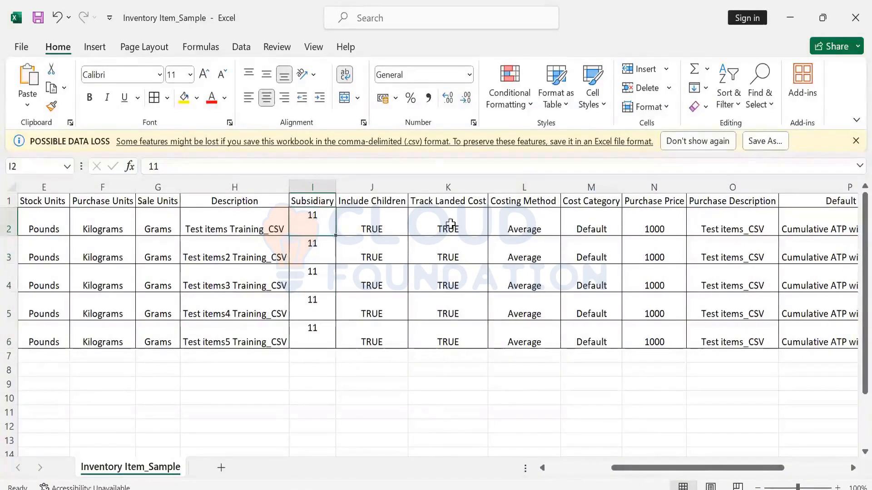
Step: Widen the Subsidiary column and replace the ID in cell I2 with the copied name PMy Mian Brnach followed by a colon
drag(340, 181, 426, 192)
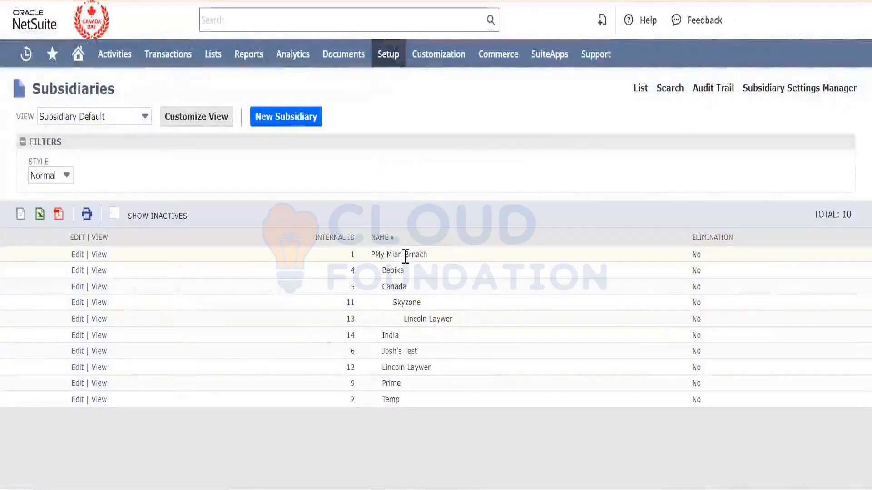
triple_click(406, 255)
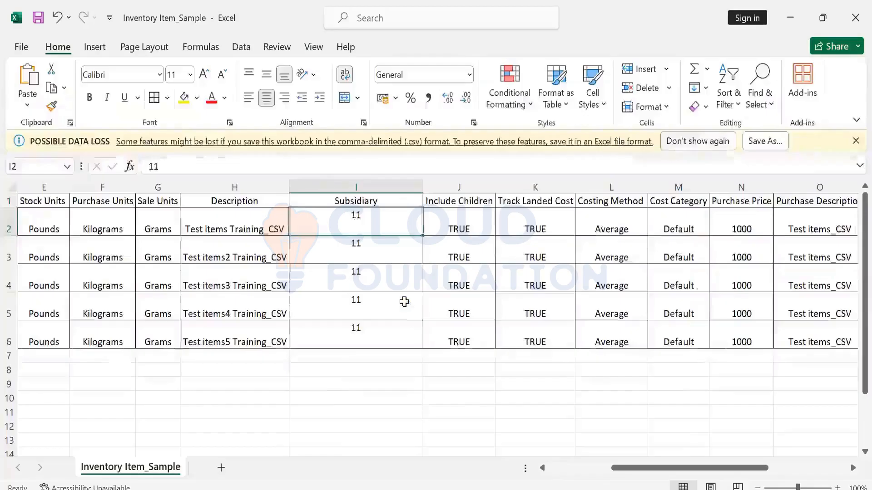
key(ctrl+v)
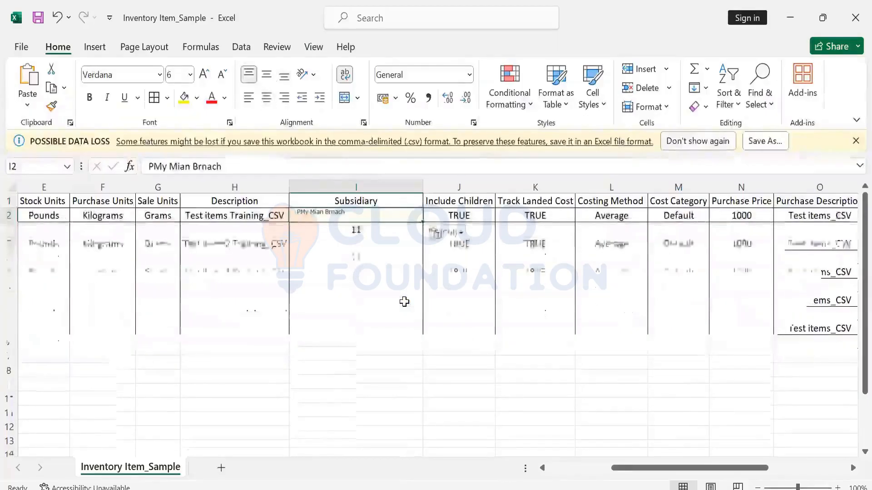
key(BackSpace)
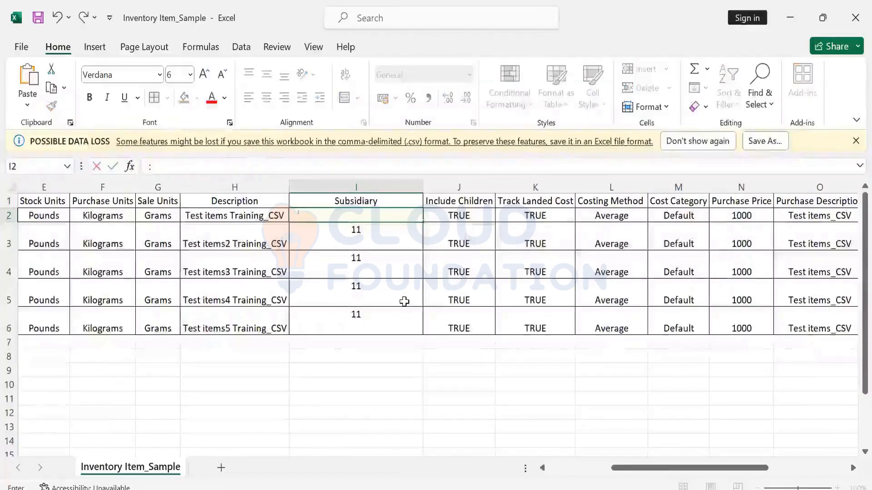
key(ctrl+v)
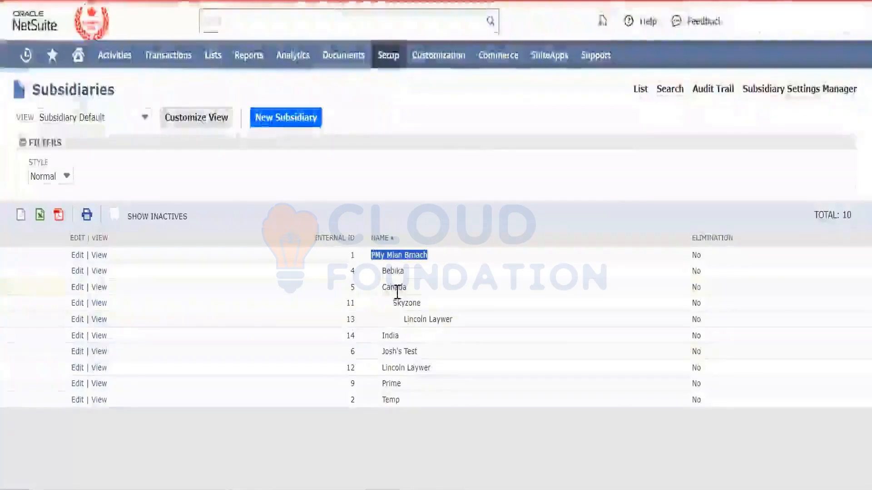
Step: Copy Canada from the NetSuite Subsidiaries list and append it to the subsidiary path in cell I2
click(397, 292)
double_click(396, 290)
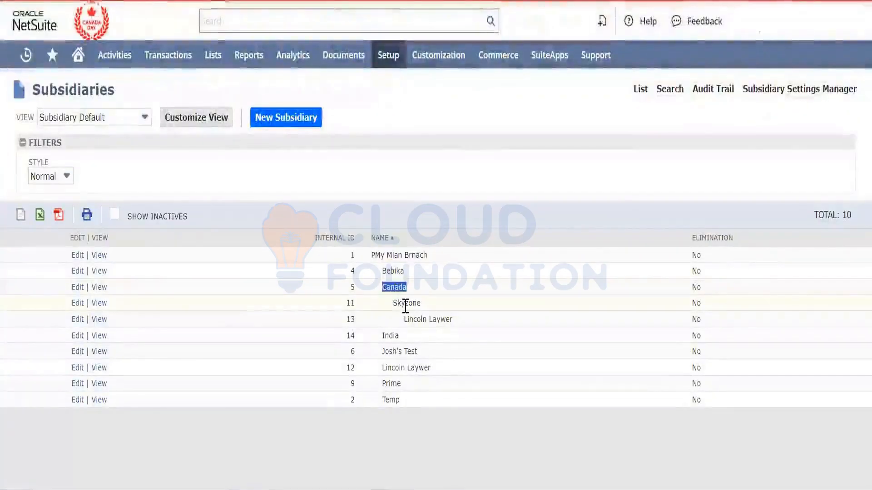
double_click(405, 304)
key(ctrl+c)
double_click(396, 290)
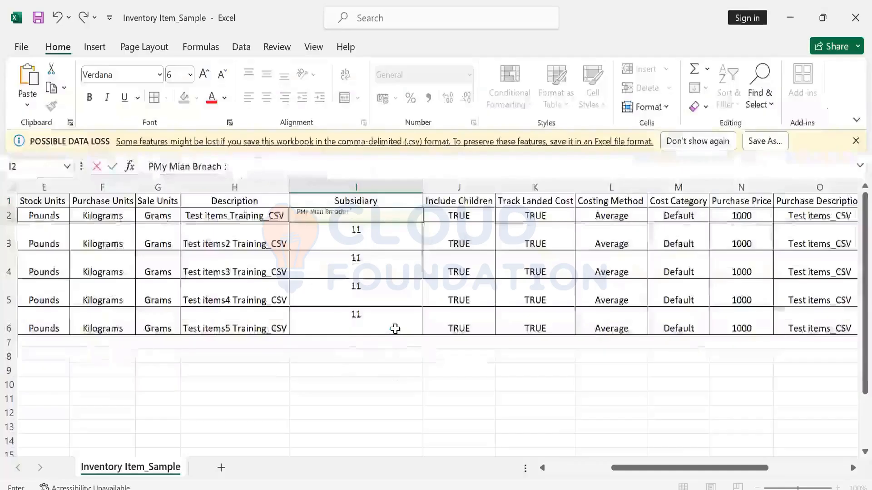
text(Canada)
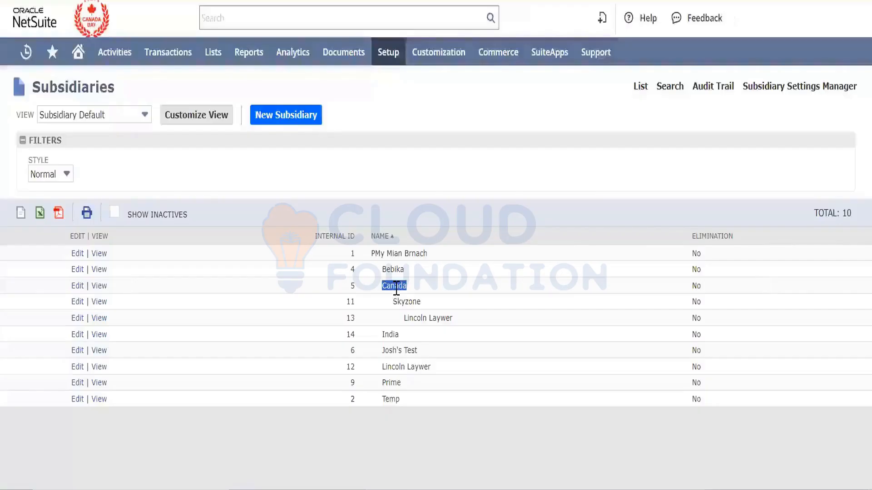
Step: Copy Skyzone from the Subsidiaries list and complete cell I2 as PMy Mian Brnach : Canada : Skyzone
click(412, 298)
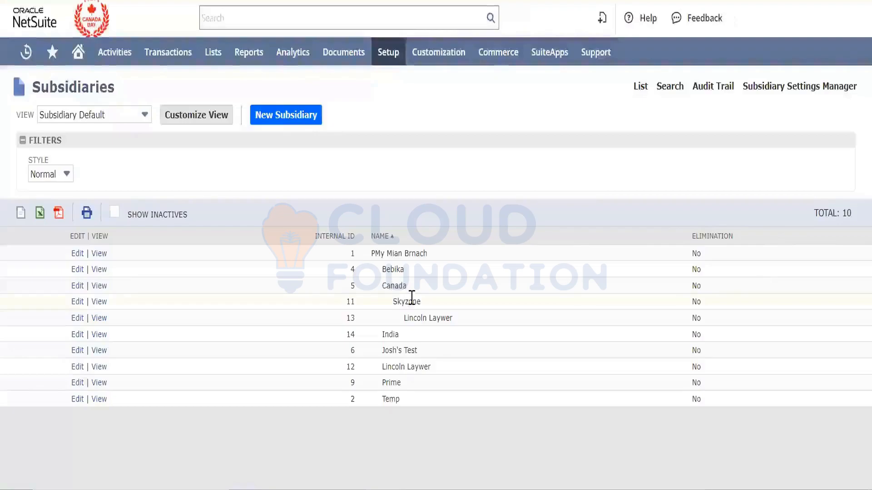
double_click(412, 298)
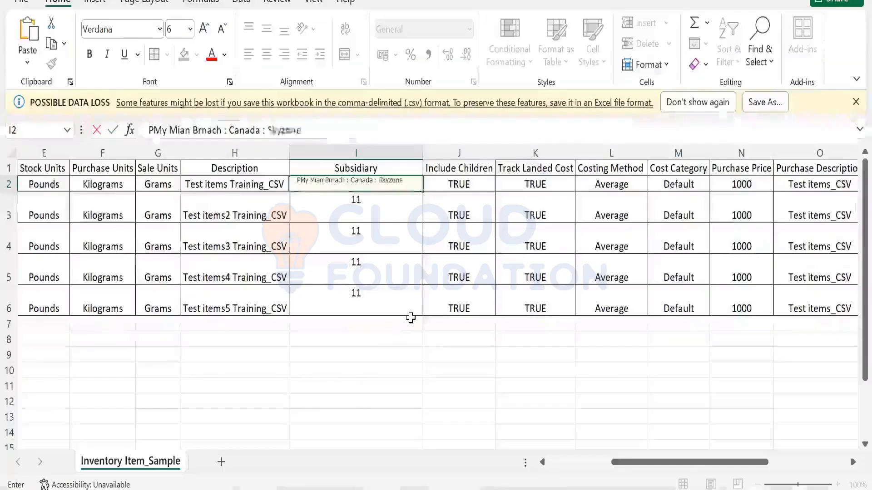
key(ctrl+v)
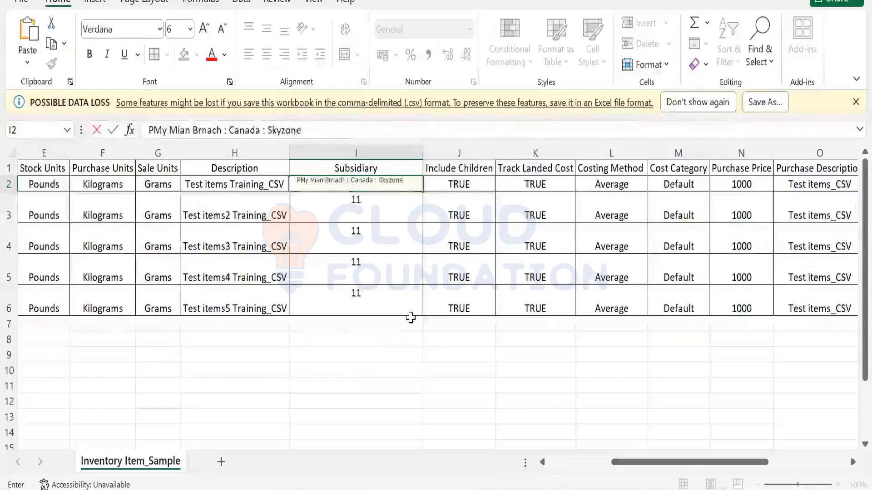
key(Tab)
key(shift+Tab)
key(Down)
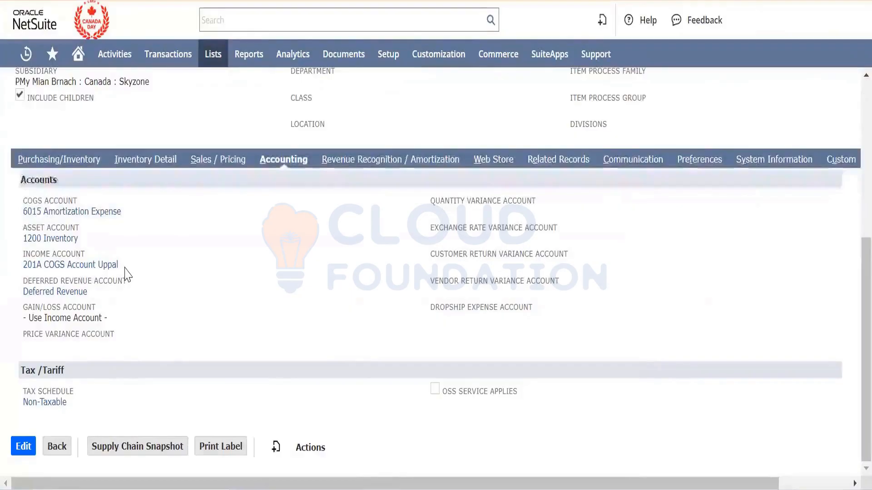
Step: Copy the item's income account name, 201A COGS Account Uppal, onto a new line of the Notepad note
triple_click(60, 261)
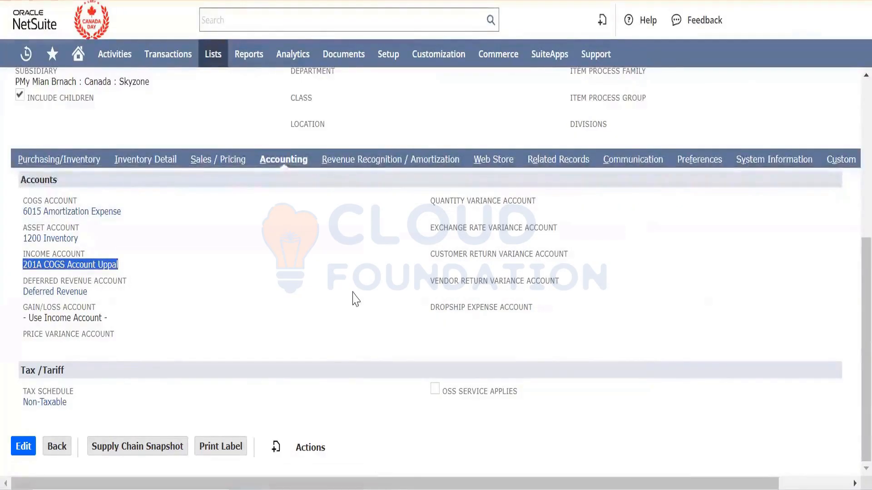
key(ctrl+c)
key(alt+Tab)
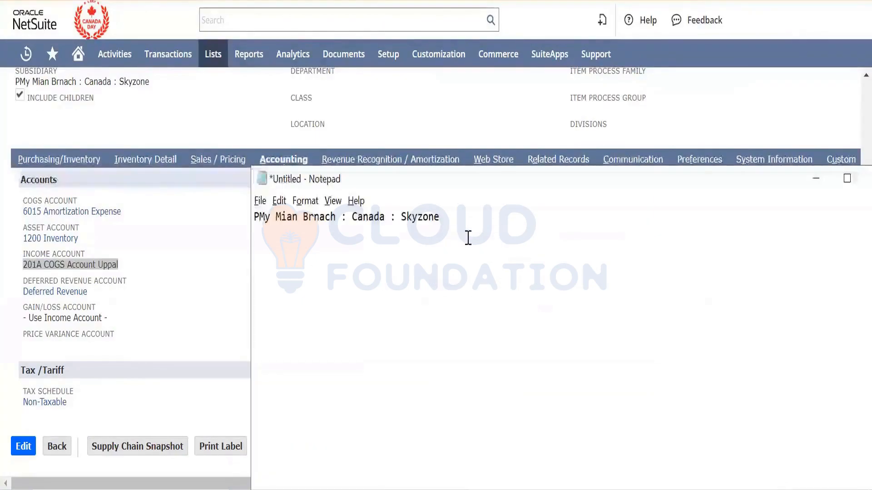
key(Return)
key(ctrl+v)
Step: Repeat the account name on the second line of the note, separating the two copies with a spaced colon
key(Left)
key(Left)
key(Left)
key(Left)
key(Left)
key(Left)
key(Left)
key(Left)
key(Left)
key(Left)
key(Left)
key(Left)
key(Left)
key(Left)
key(Left)
key(Left)
key(Left)
key(Left)
key(Left)
key(Left)
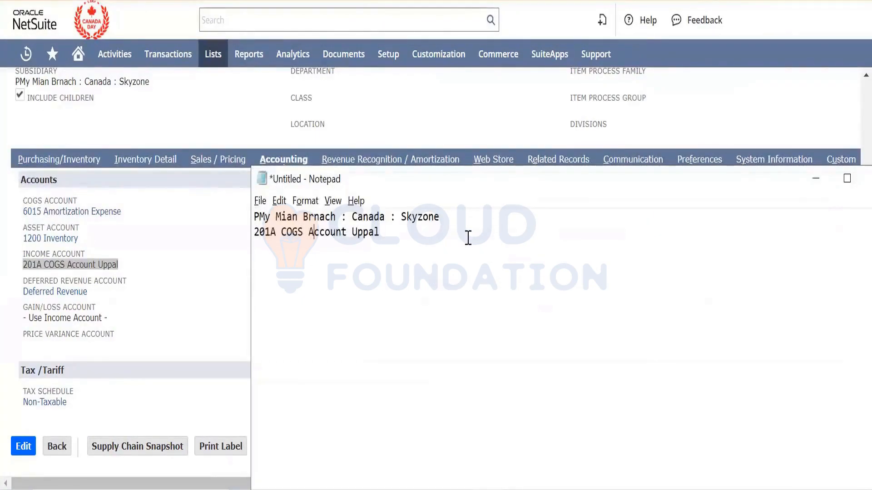
key(Right)
key(Right)
key(Right)
key(ctrl+v)
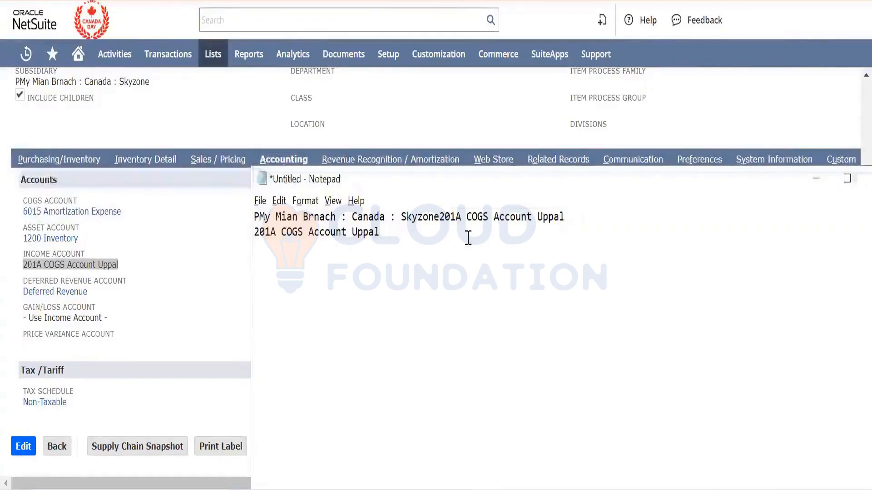
key(ctrl+z)
key(Right)
key(ctrl+v)
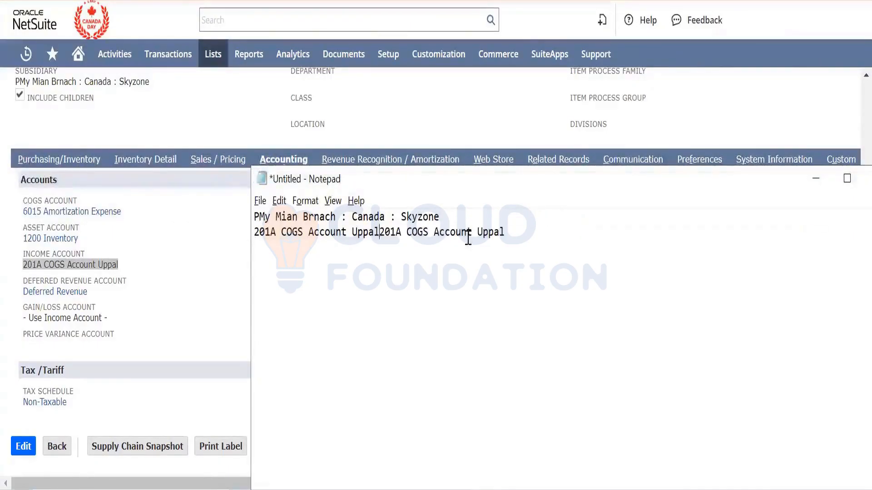
text(:)
key(Left)
key(Right)
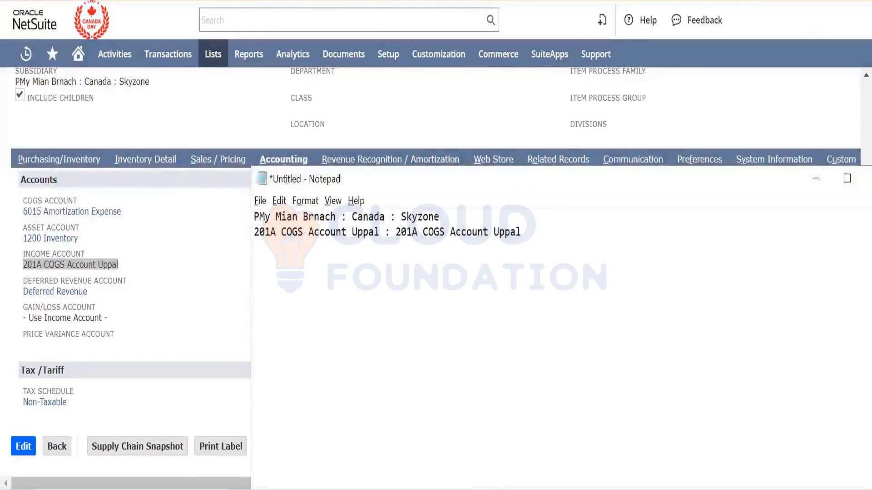
Step: Change the first account name on the note's second line to 200A COGS Account Cheppal
click(270, 231)
key(Delete)
key(BackSpace)
text(0A)
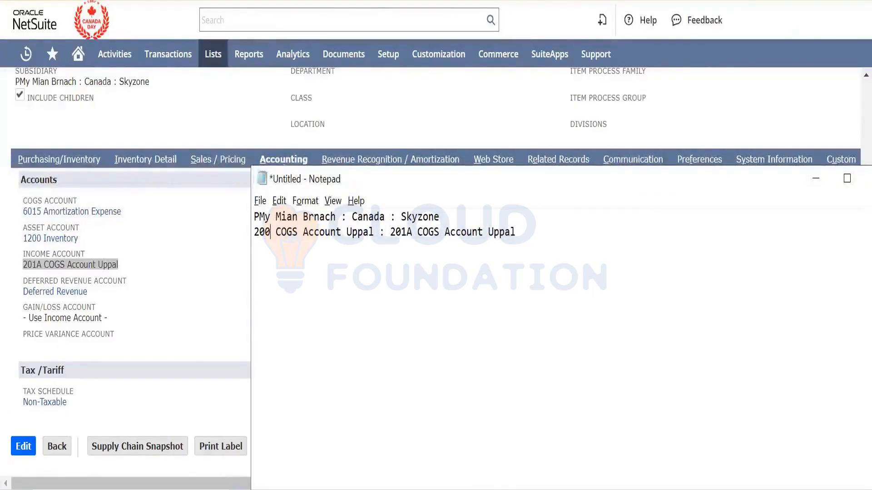
key(Right)
key(Right)
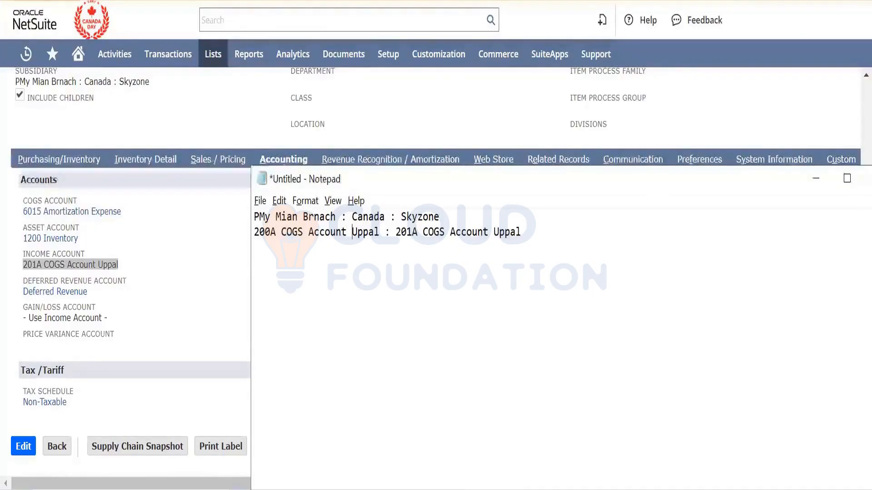
drag(352, 231, 379, 232)
text(Cheppa.)
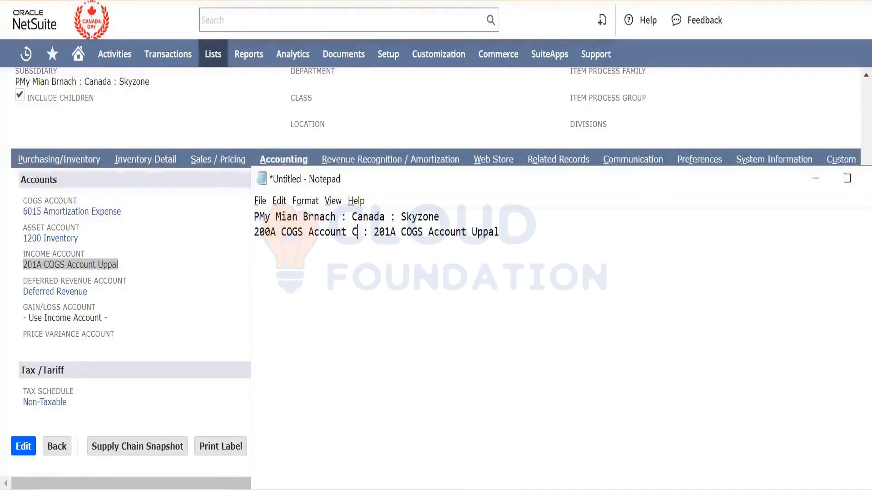
key(BackSpace)
text(l)
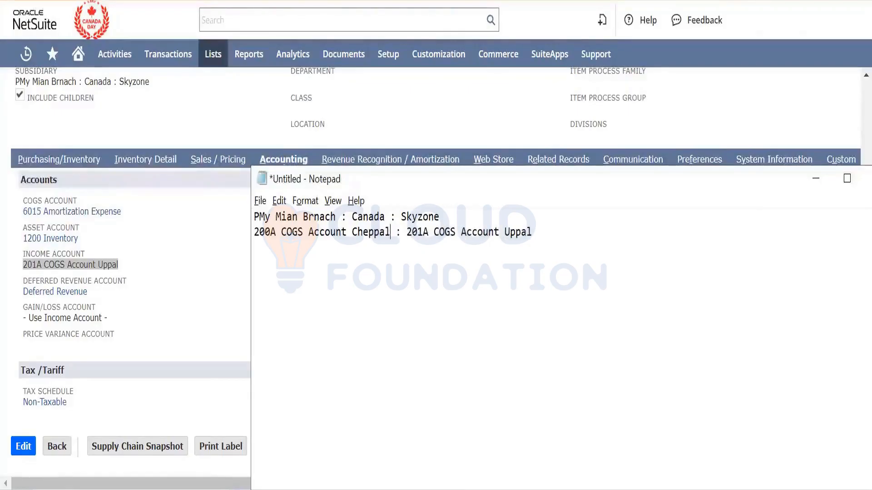
Step: Highlight the parent account name and then the child account name, 201A COGS Account Uppal, in the note's hierarchy line
key(Left)
key(Left)
key(Left)
key(Left)
key(Left)
key(Left)
key(Left)
key(Left)
key(Left)
key(Left)
key(Left)
key(Left)
key(Left)
key(Left)
key(Left)
key(Left)
key(Left)
key(Left)
key(Left)
key(Left)
key(Left)
key(Left)
key(Left)
key(Left)
key(Left)
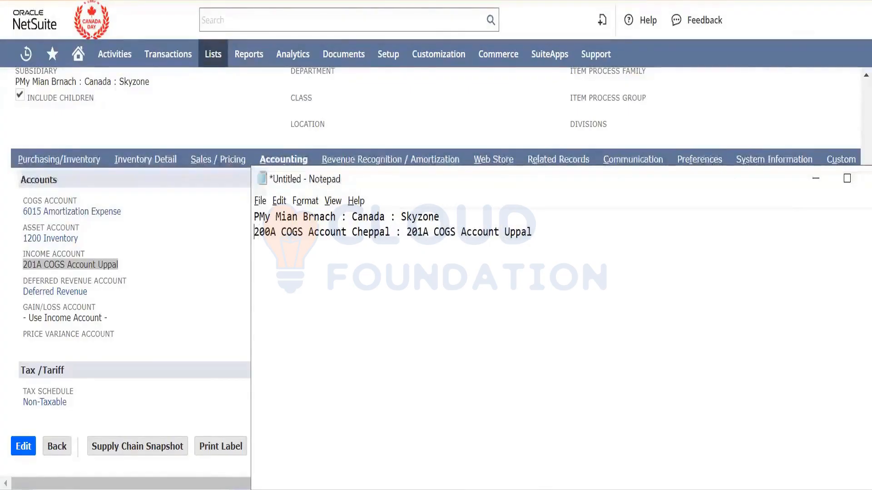
key(shift+Right)
key(shift+Right)
key(shift+Right)
key(shift+Right)
key(shift+Right)
key(shift+Right)
key(shift+Right)
key(shift+Right)
key(shift+Right)
key(shift+Right)
key(shift+Right)
key(shift+Right)
key(shift+Right)
key(shift+Right)
key(shift+Right)
key(shift+Right)
key(shift+Right)
key(shift+Right)
key(shift+Right)
key(shift+Right)
key(shift+Right)
key(shift+Right)
key(Right)
key(Right)
key(Right)
key(Right)
key(Right)
key(Right)
key(Right)
key(Right)
key(Left)
key(shift+Right)
key(shift+Right)
key(shift+Right)
key(shift+Right)
key(shift+Right)
key(shift+Right)
key(shift+Right)
key(shift+Right)
key(shift+Right)
key(shift+Right)
key(shift+Right)
key(shift+Right)
key(shift+Right)
key(shift+Right)
key(shift+Right)
key(shift+Right)
key(shift+Right)
key(shift+Right)
key(shift+Right)
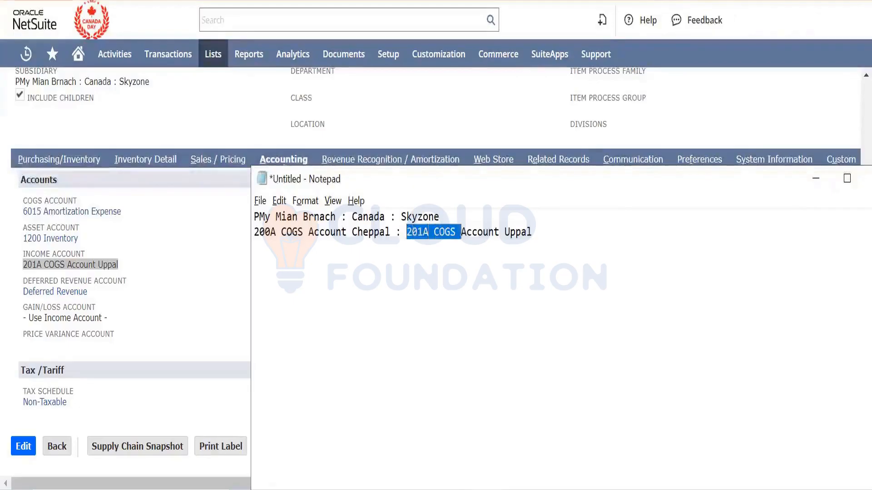
key(shift+Right)
key(shift+Right)
key(shift+Right)
key(shift+Right)
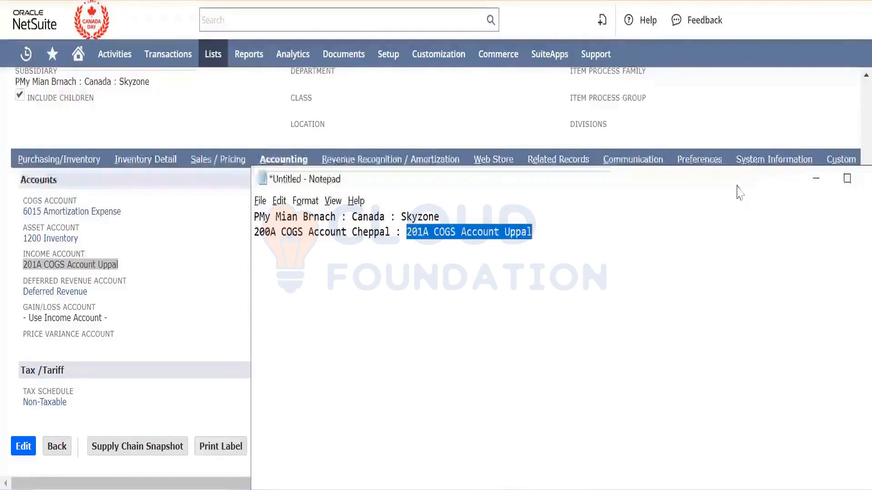
Step: Close the Notepad note without saving and return to the NetSuite item record
drag(606, 172, 475, 151)
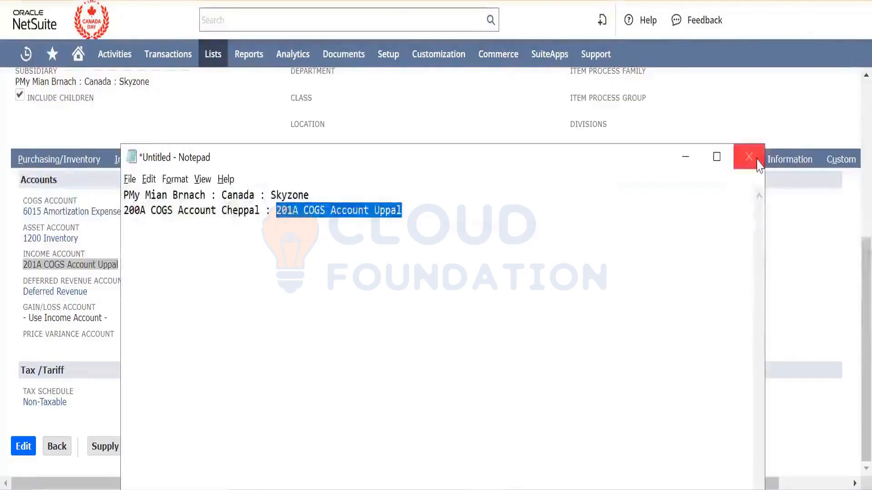
click(749, 157)
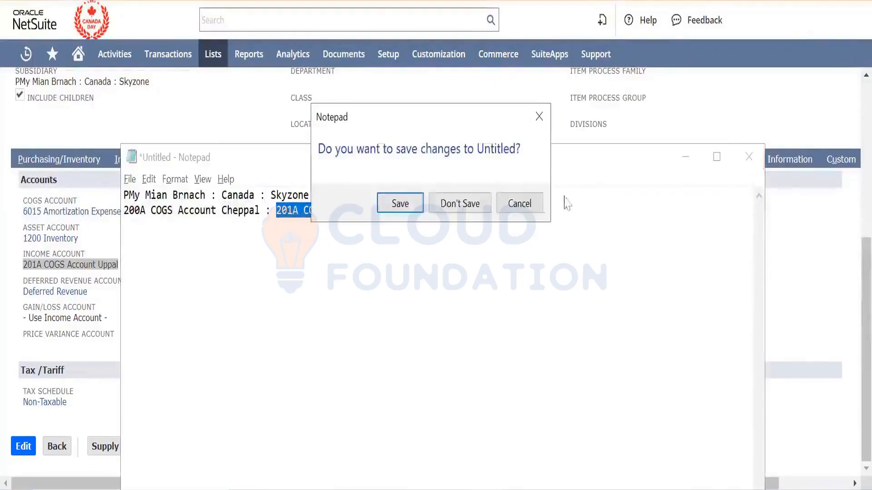
click(459, 211)
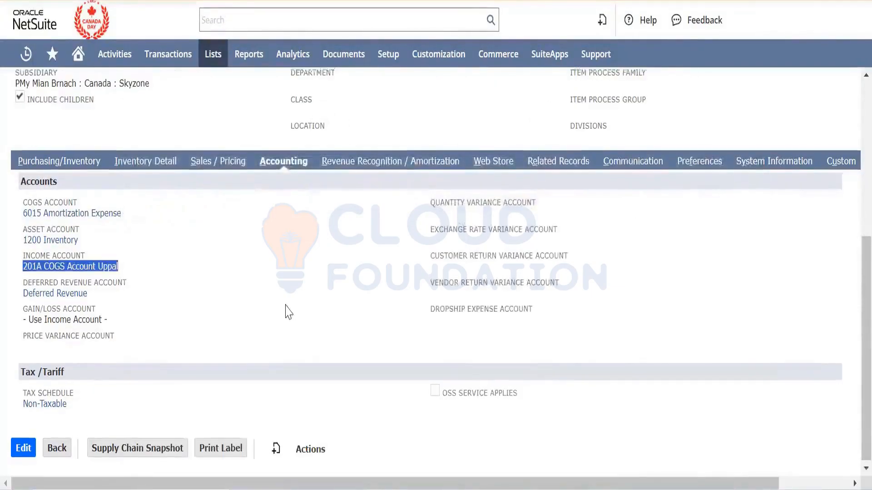
scroll(285, 312, up, 3)
scroll(232, 289, up, 3)
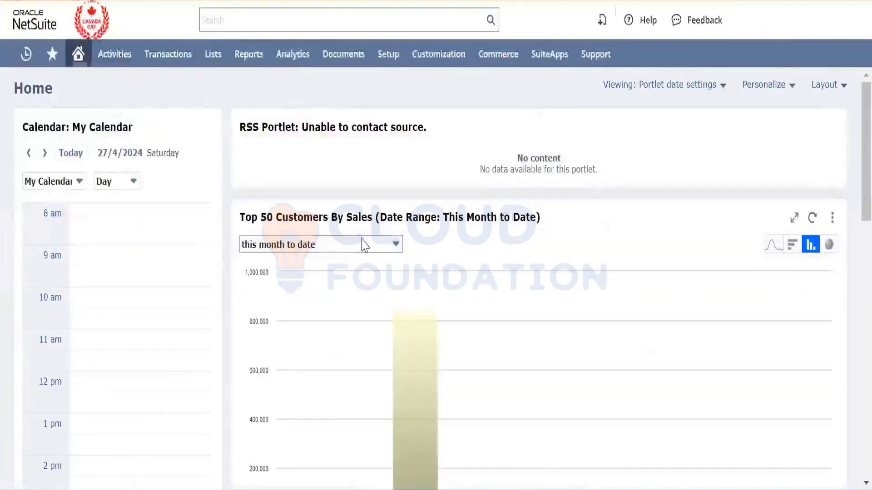
Step: Open a blank Purchase Contract form separately from the NetSuite Home page
mouse_move(179, 59)
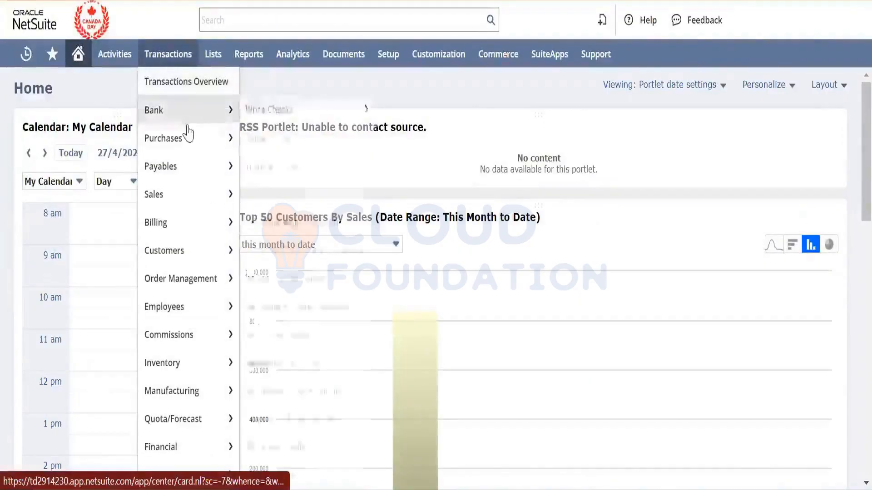
mouse_move(189, 139)
mouse_move(293, 163)
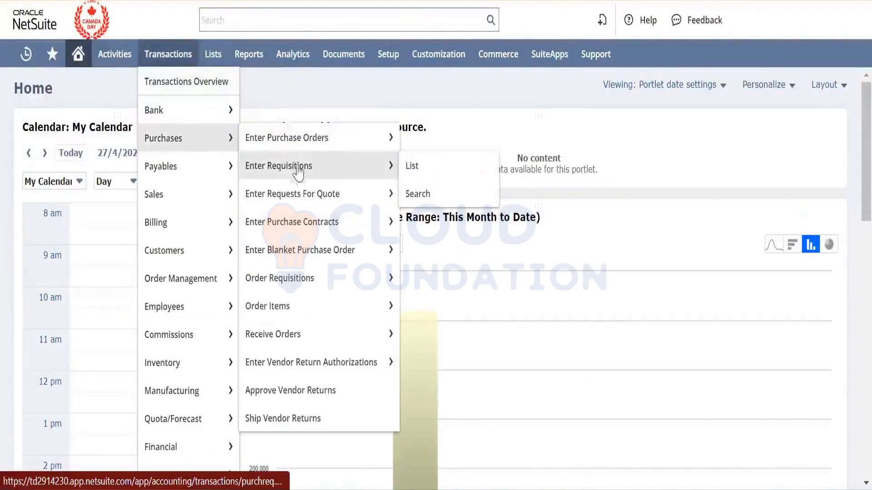
right_click(329, 232)
click(363, 245)
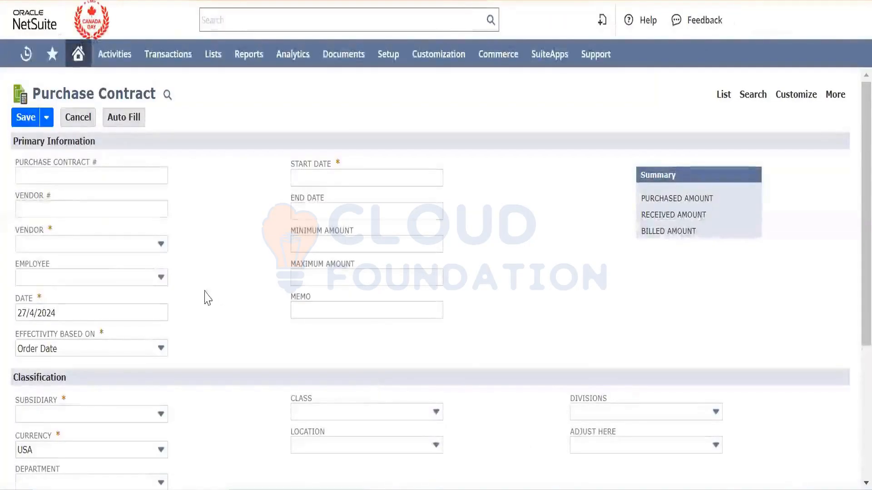
Step: Set the purchase contract's vendor to Advent Global Solutions and check the subsidiary choices
click(142, 249)
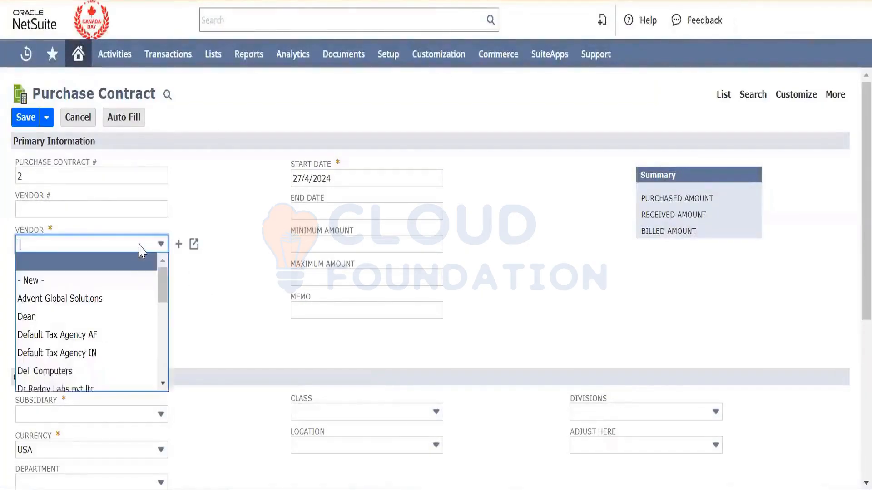
click(116, 302)
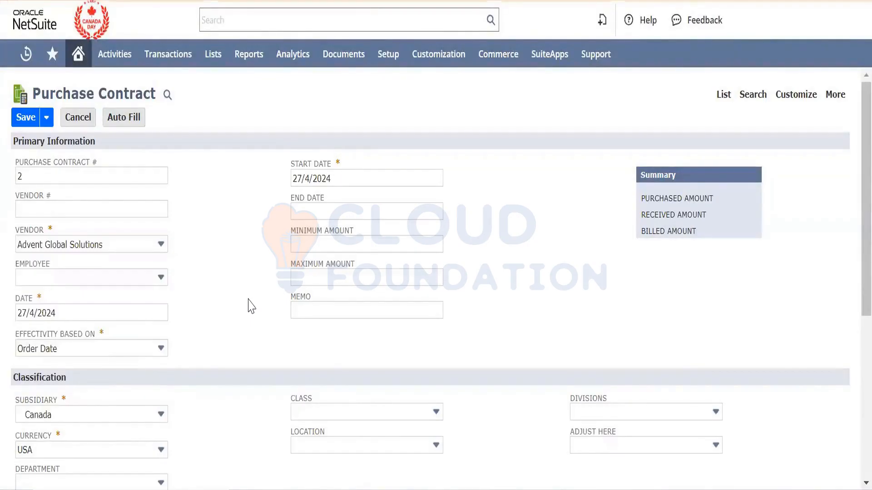
scroll(252, 307, down, 3)
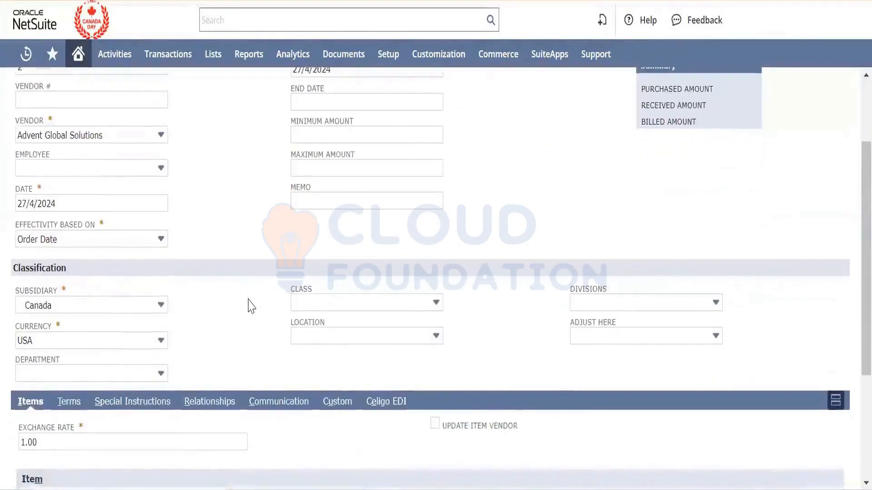
scroll(251, 306, up, 1)
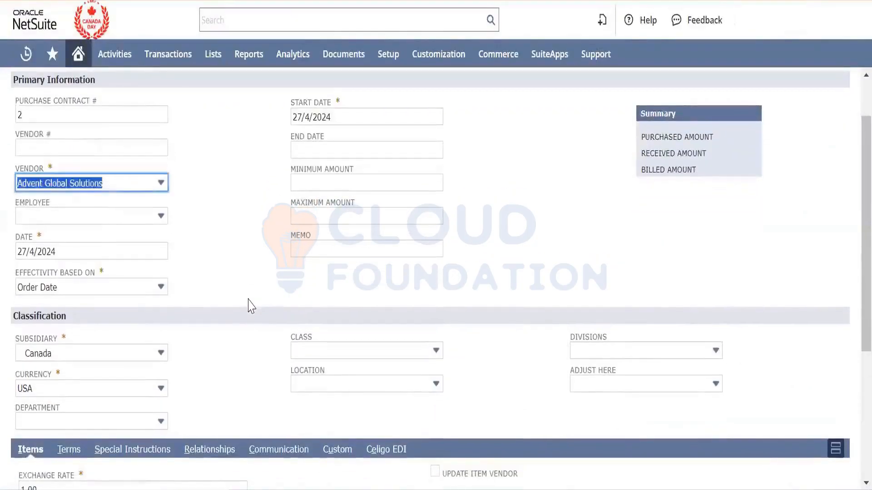
click(161, 353)
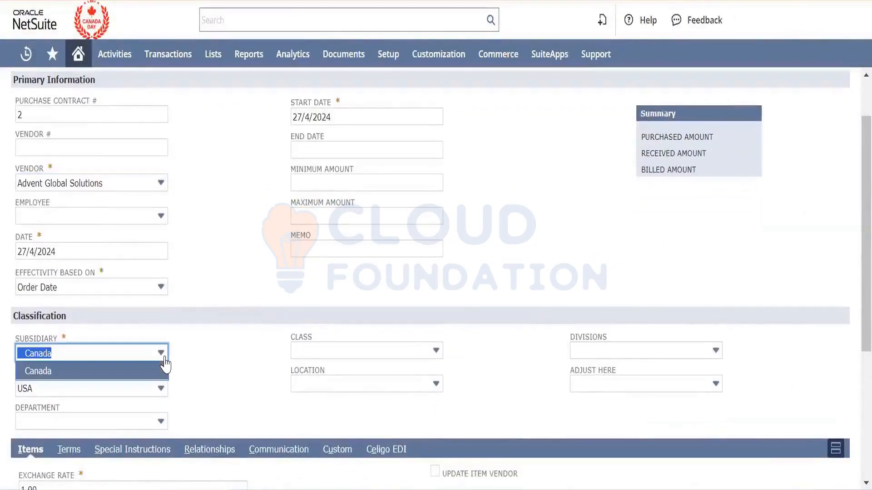
click(214, 358)
Step: Review the purchase contract form and examine the items available for its first item line
scroll(214, 359, down, 3)
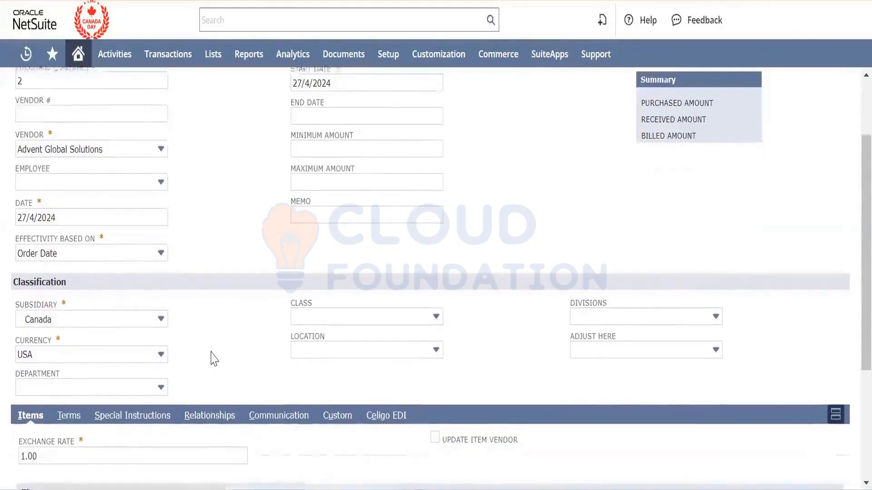
scroll(213, 359, down, 3)
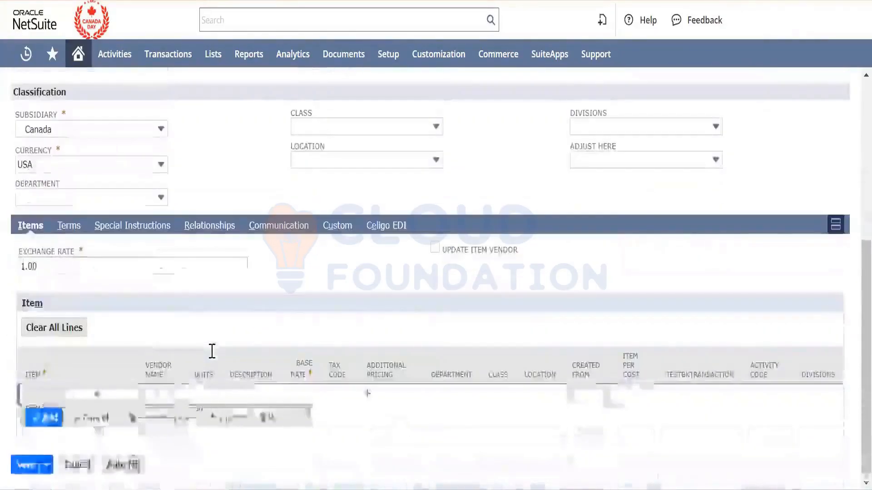
scroll(213, 359, up, 3)
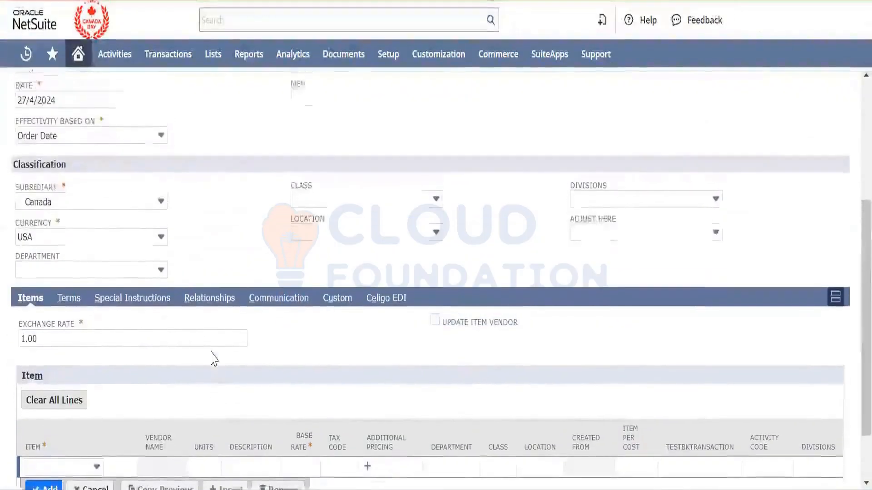
scroll(213, 358, up, 3)
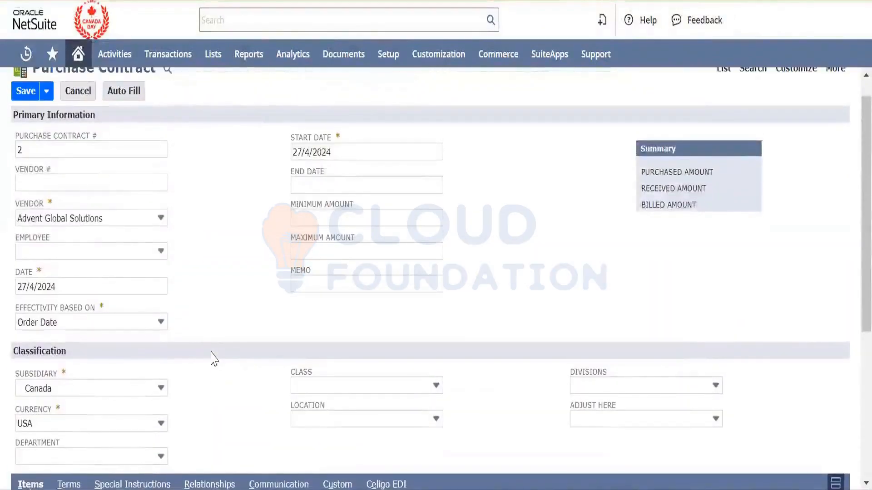
scroll(214, 359, down, 1)
scroll(213, 359, down, 5)
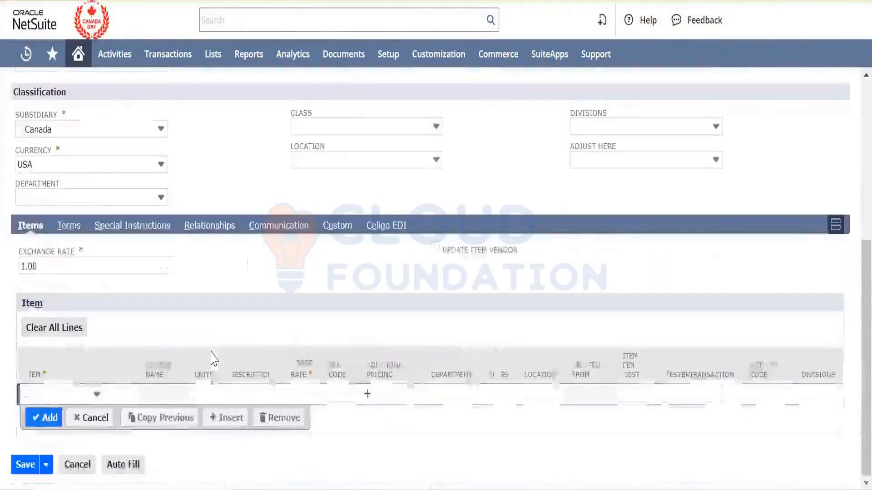
click(74, 396)
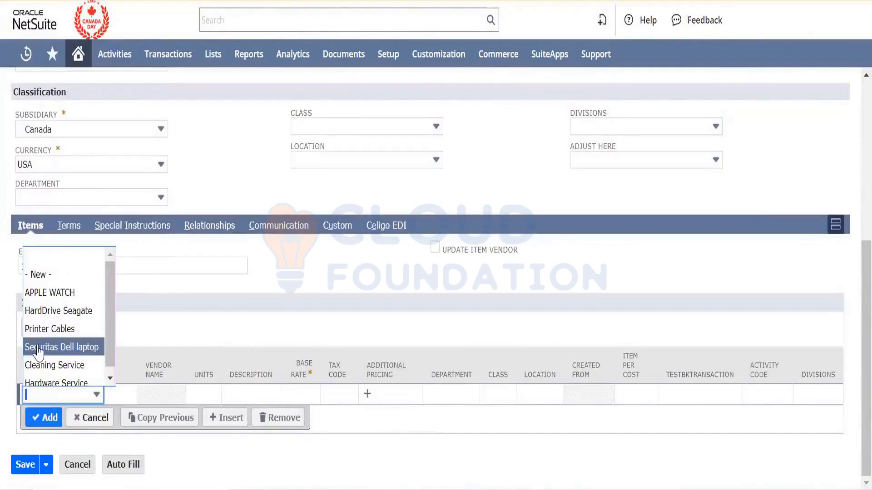
scroll(37, 346, down, 1)
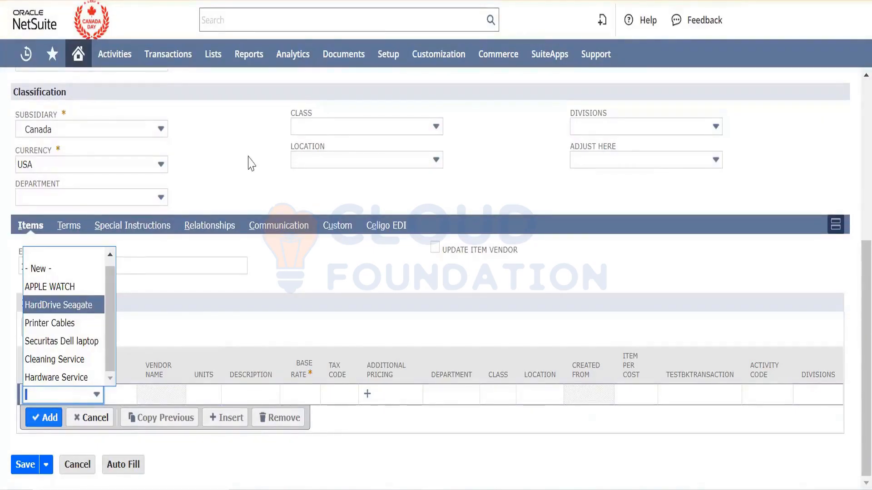
click(275, 138)
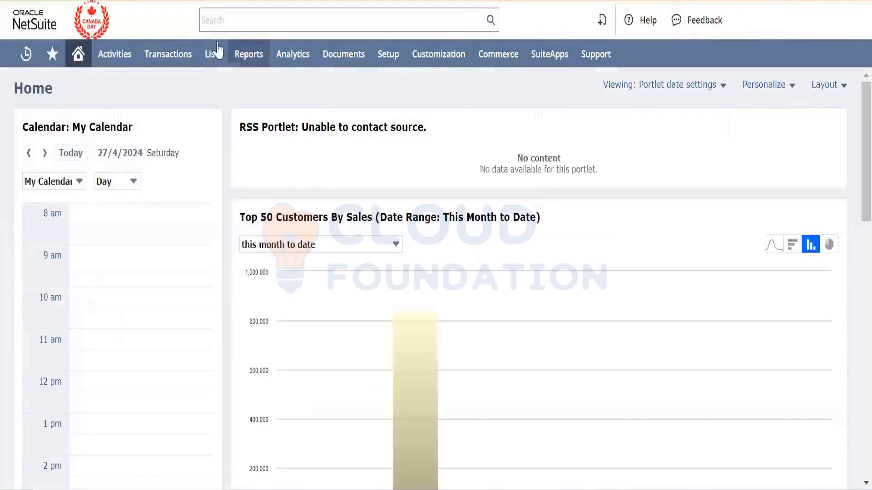
Step: Open the accounting items list separately from the Home page and open the Test items5 Training_CSV item for editing
mouse_move(213, 54)
mouse_move(230, 117)
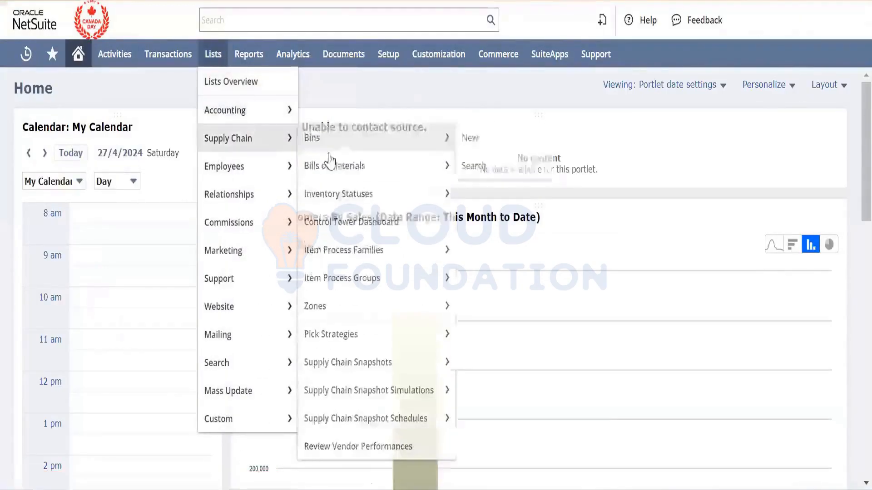
mouse_move(361, 134)
mouse_move(362, 151)
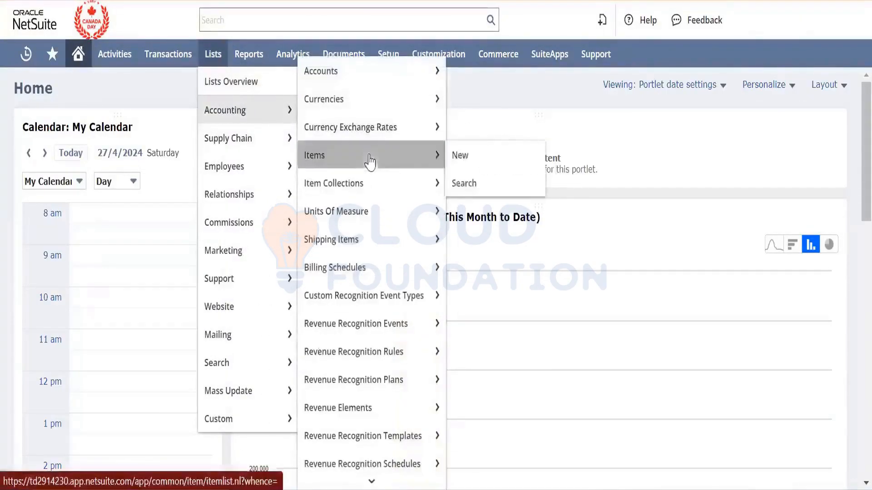
right_click(380, 167)
key(Escape)
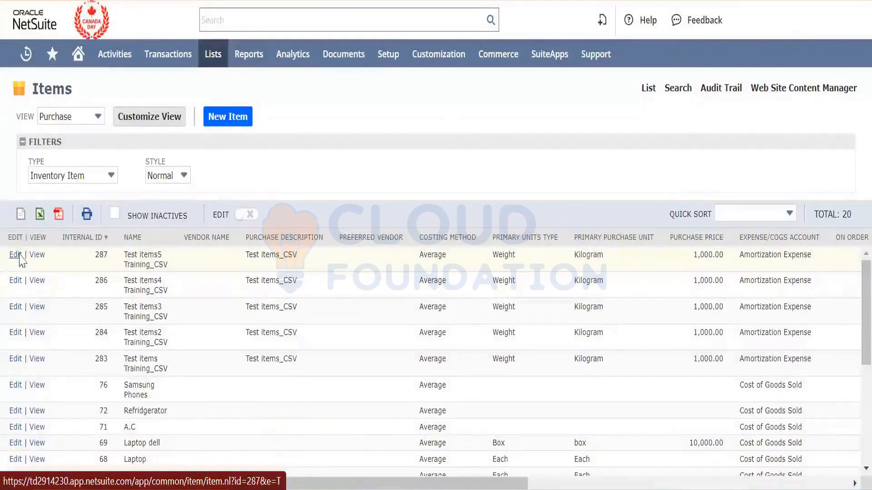
mouse_move(131, 313)
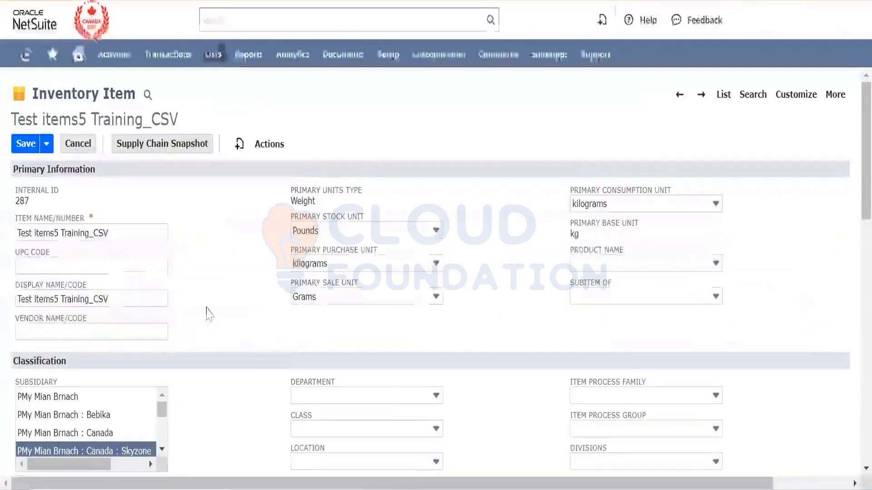
Step: Change the item's subsidiary to the parent PMy Mian Brnach, acknowledge the subsidiary notice, and save the item record
scroll(208, 318, down, 5)
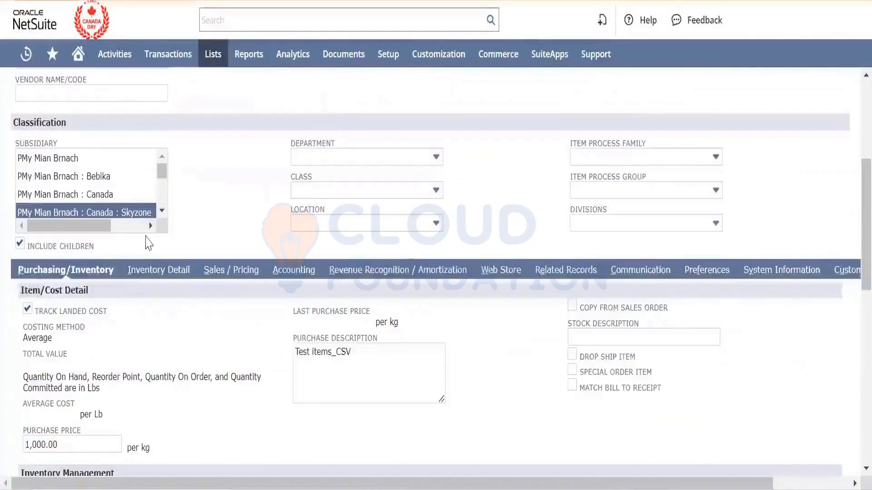
scroll(144, 224, up, 5)
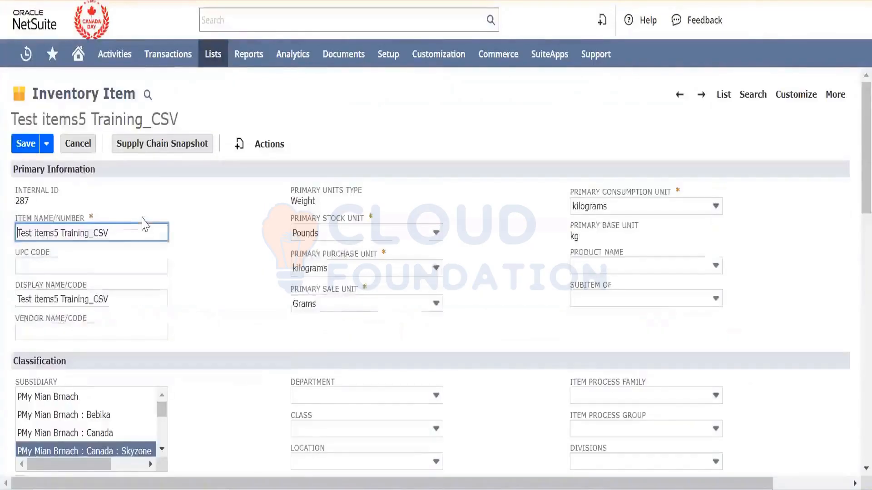
scroll(229, 308, down, 3)
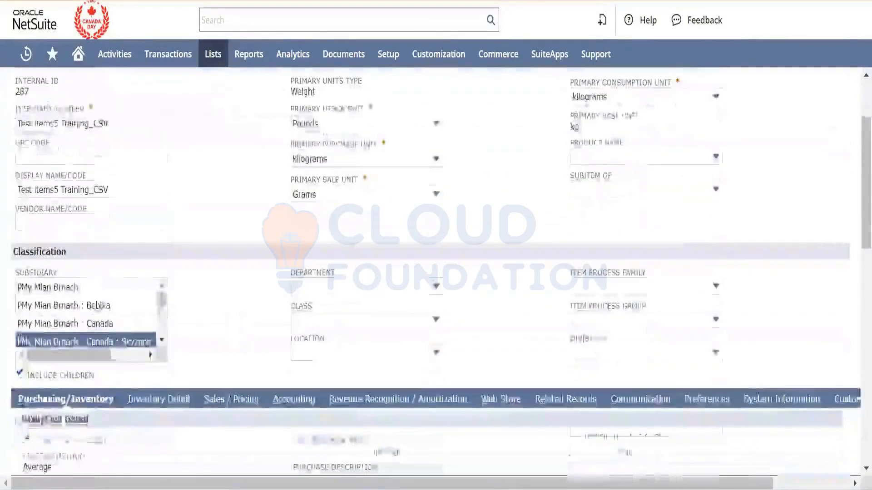
click(122, 292)
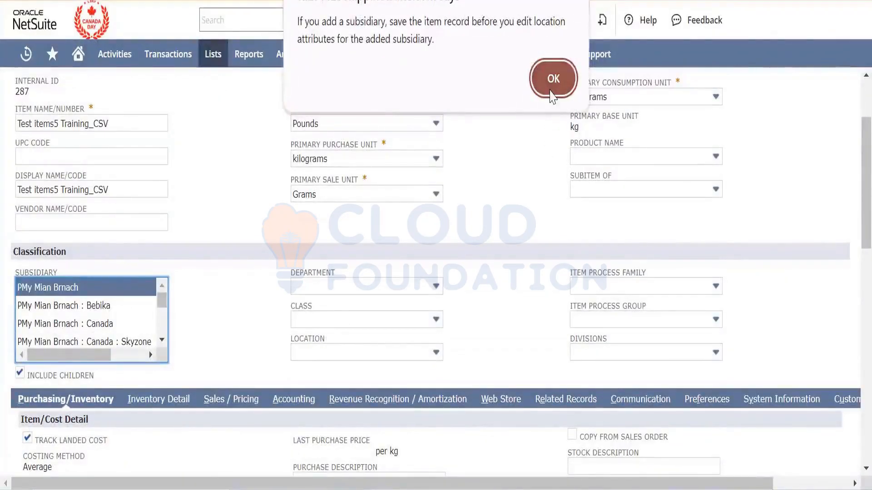
click(551, 91)
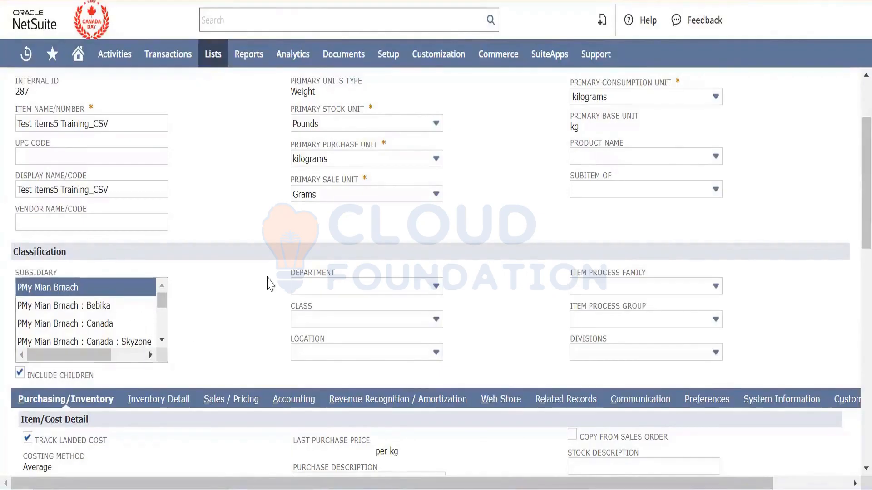
scroll(271, 284, up, 1)
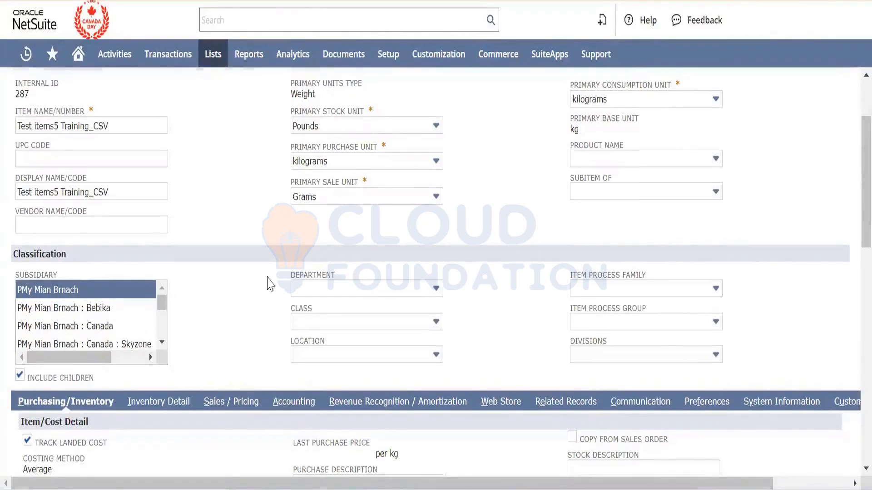
scroll(269, 283, up, 3)
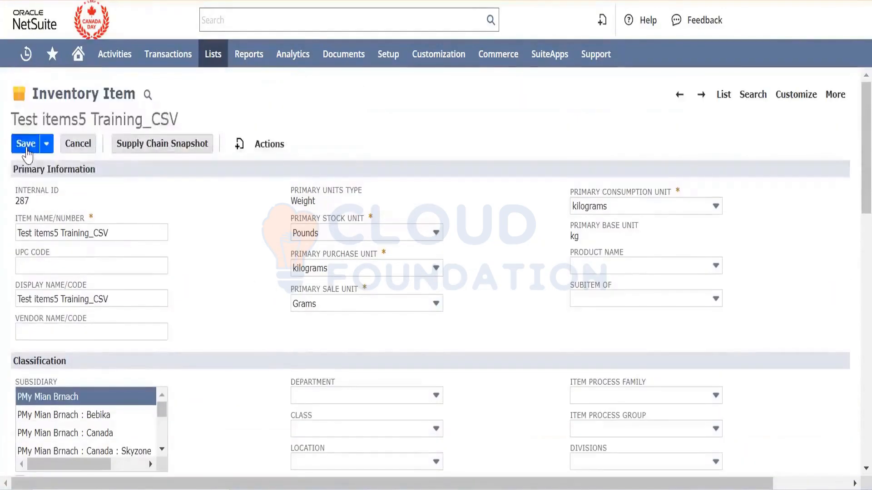
click(26, 150)
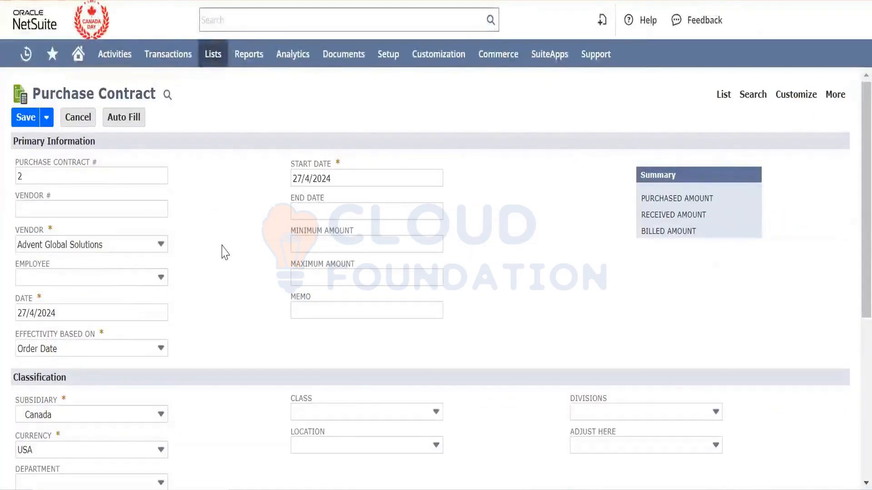
Step: Return to the Advent Global Solutions purchase contract and check the items offered for its first item line
scroll(222, 252, down, 6)
click(95, 394)
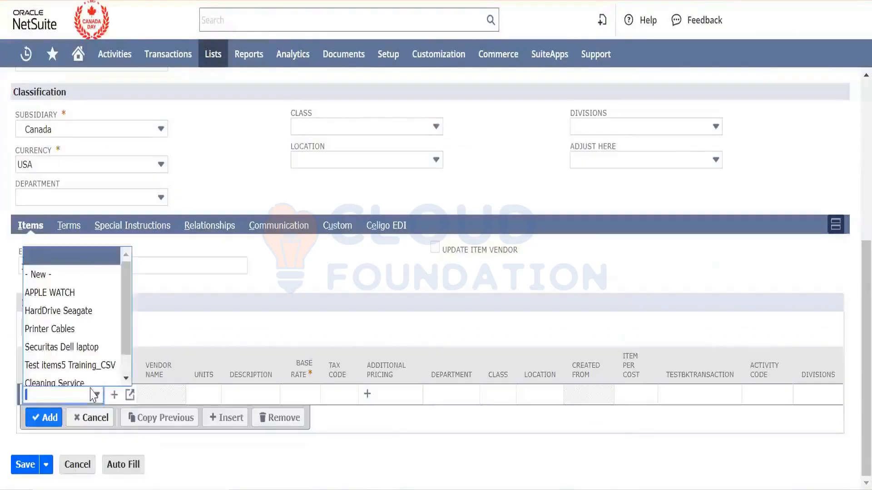
scroll(95, 354, down, 1)
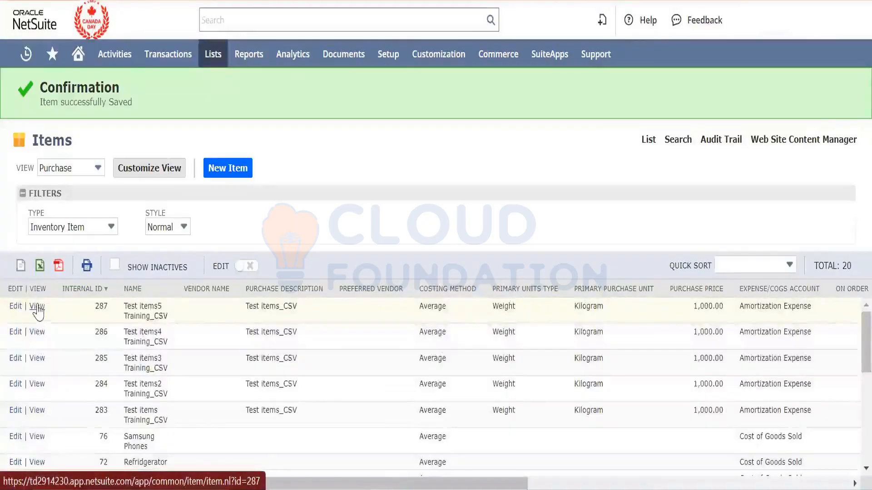
Step: View the saved Test items5 Training_CSV record and check its subsidiary and Include Children setting
click(38, 312)
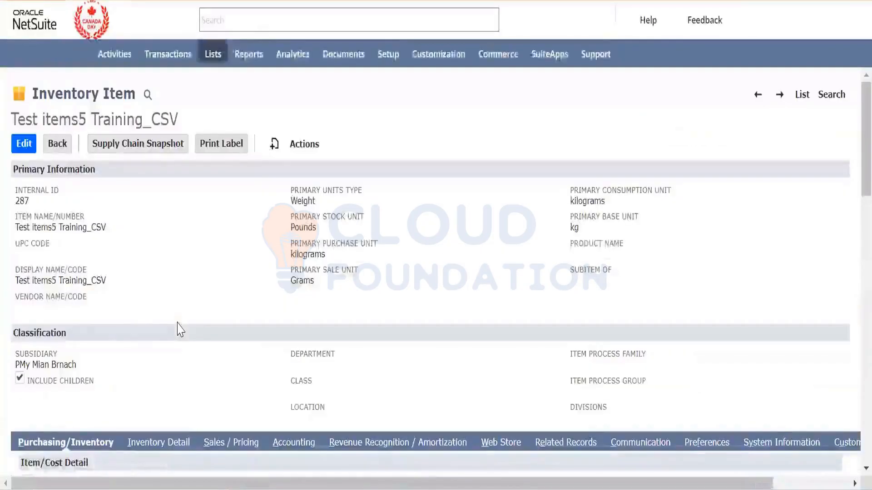
scroll(181, 330, down, 3)
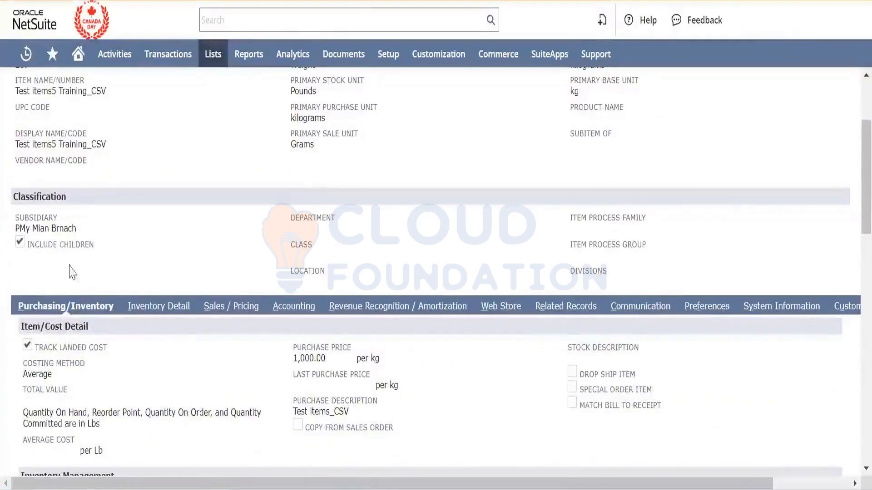
triple_click(56, 231)
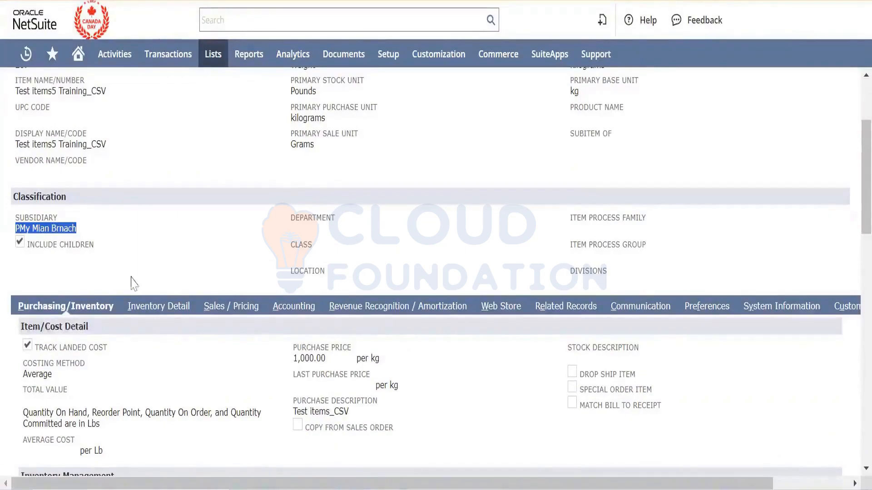
scroll(118, 275, up, 1)
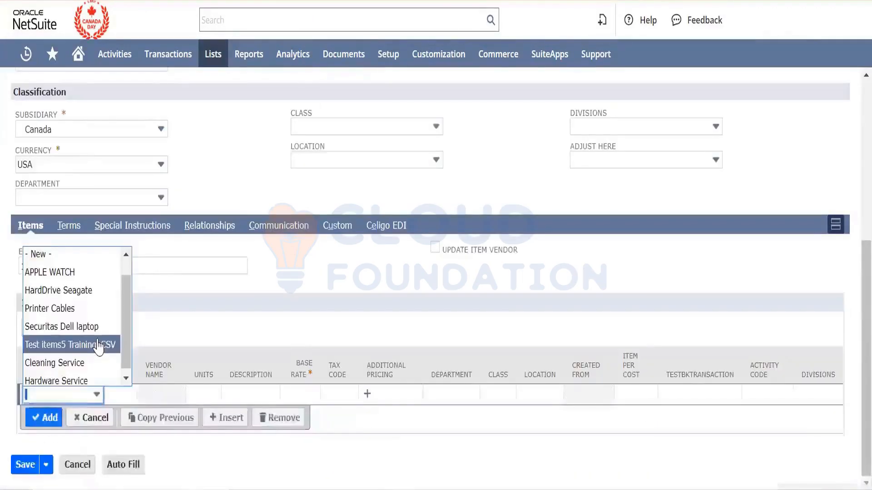
Step: Select Test items5 Training_CSV for the purchase contract's first item line and proceed to its base rate
click(99, 347)
key(Tab)
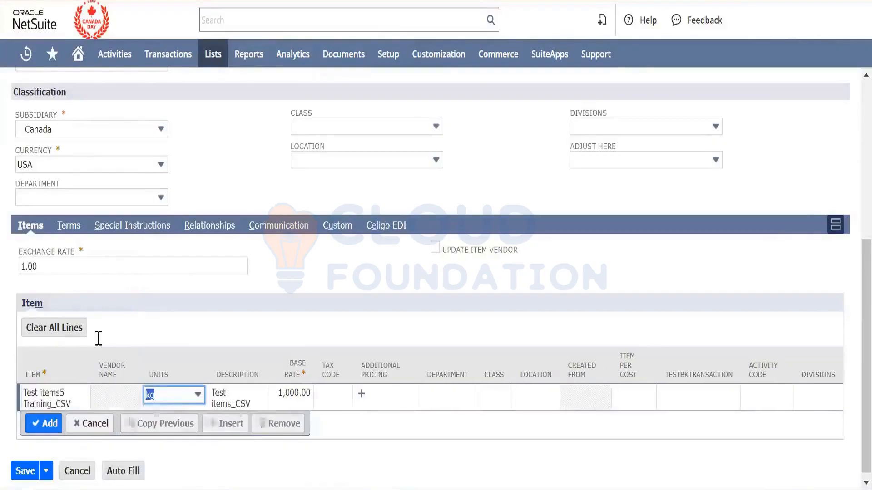
key(Tab)
key(Tab)
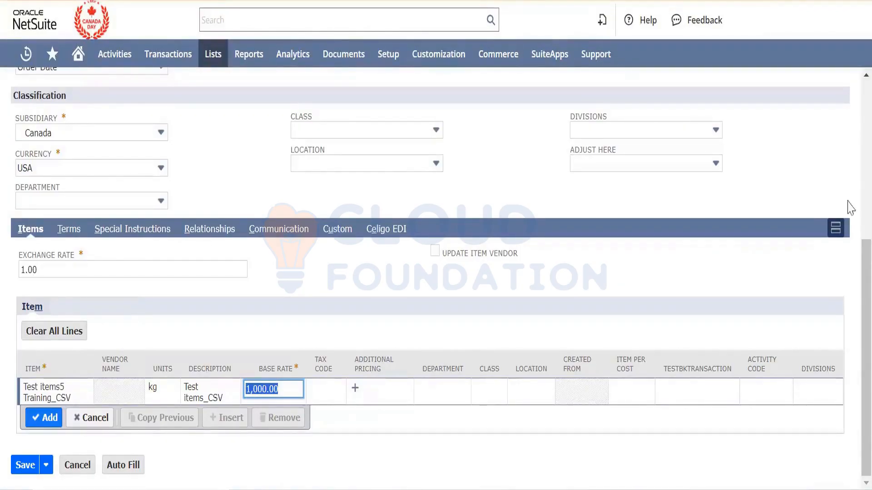
Step: Review the contract's vendor and header details, and set the item line's base rate to 990
scroll(851, 182, up, 5)
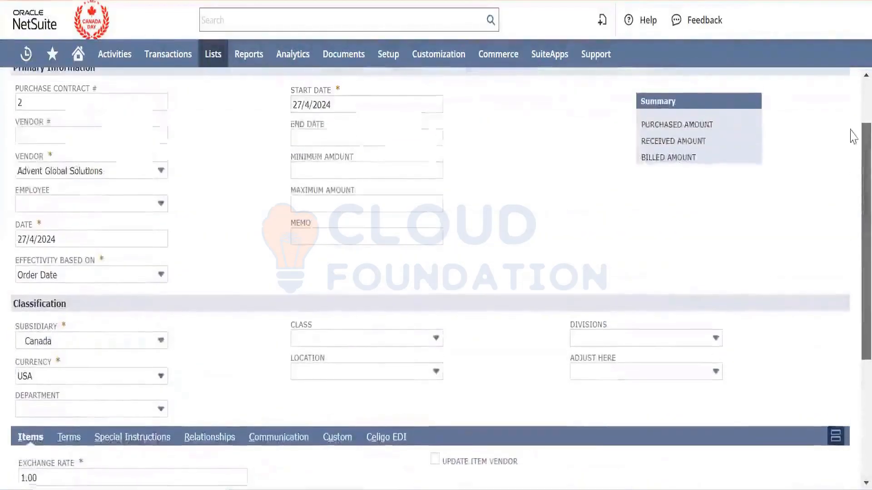
scroll(851, 134, up, 1)
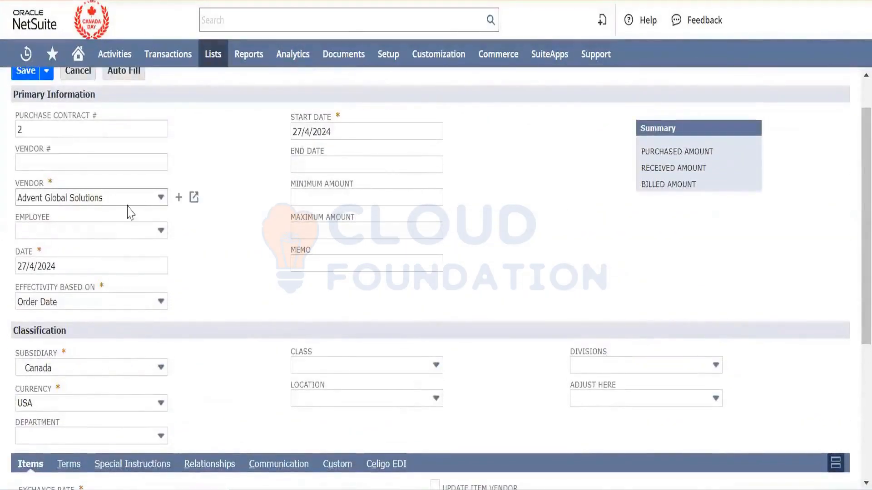
scroll(851, 220, down, 2)
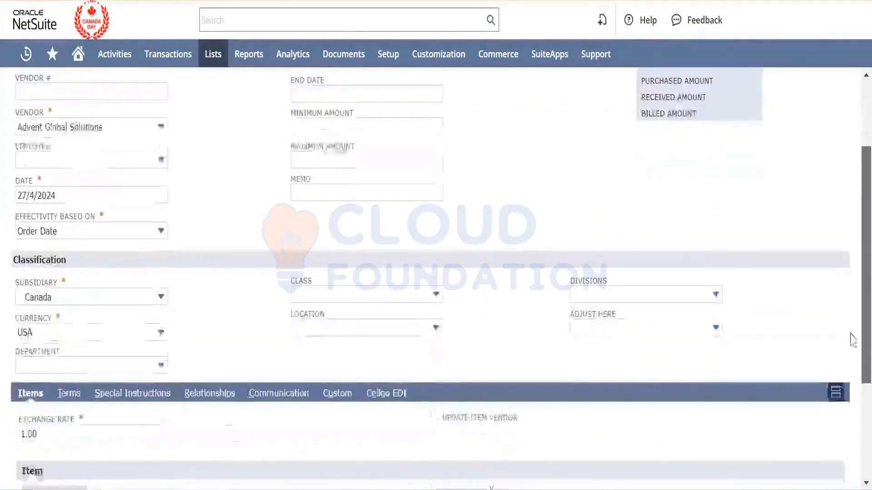
scroll(852, 338, down, 4)
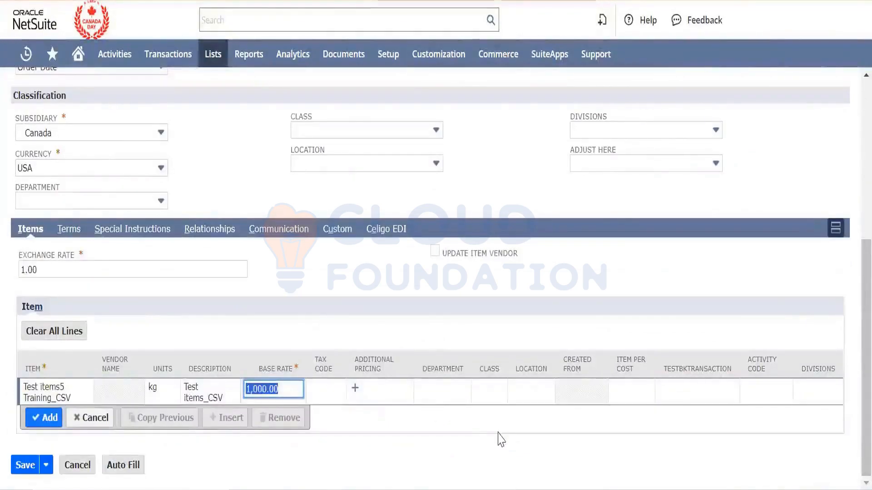
text(990)
key(Tab)
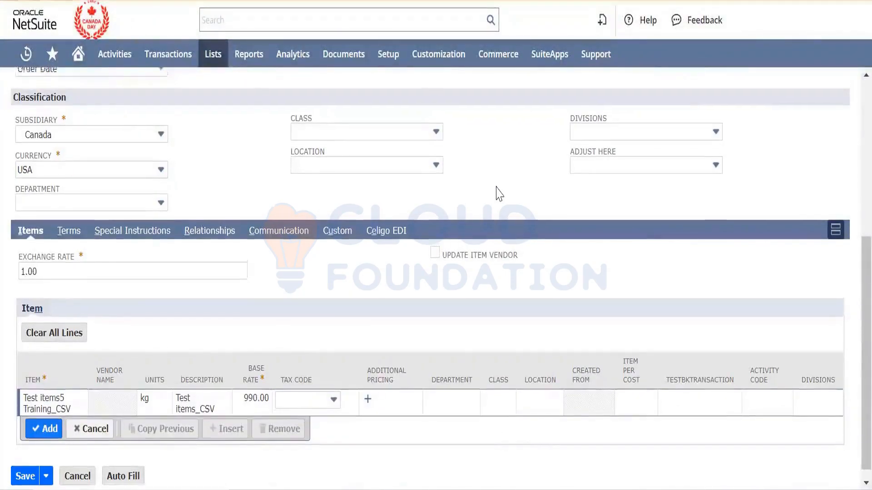
Step: Set the purchase contract's end date to 30/4/2024
scroll(500, 194, up, 5)
scroll(500, 194, up, 2)
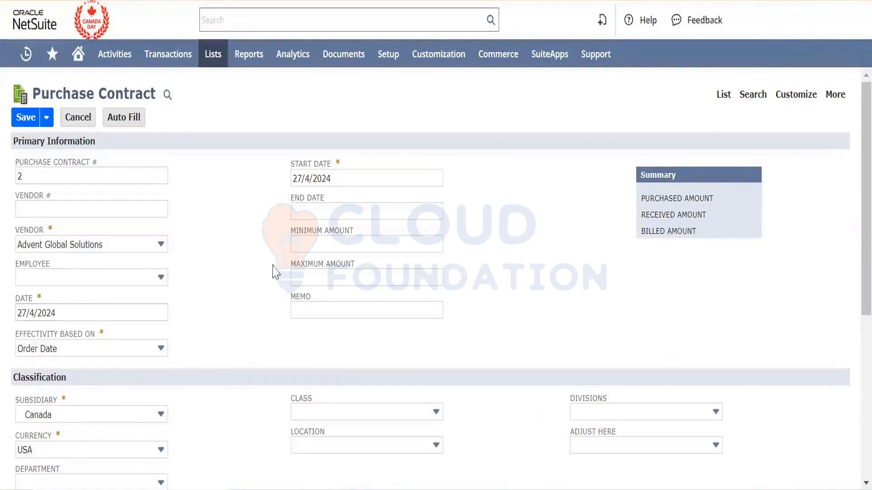
click(451, 213)
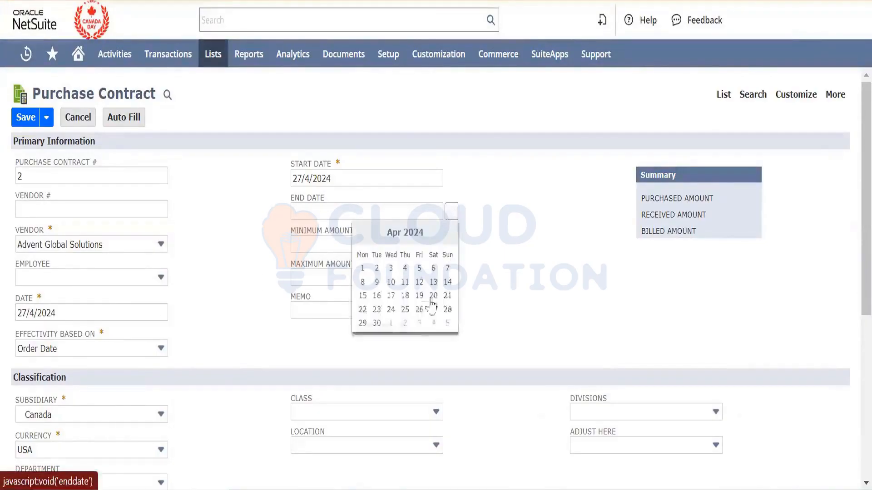
click(376, 323)
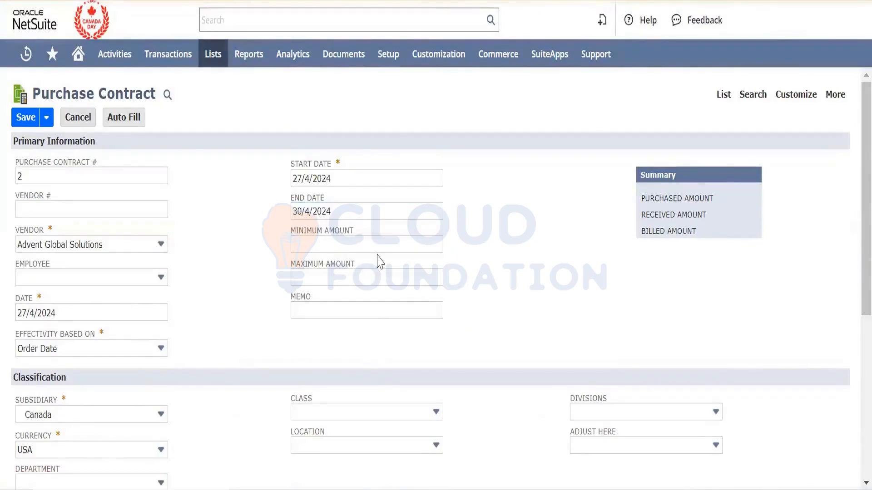
Step: Set the base rate of the Test items5 Training_CSV line to 950
scroll(564, 282, down, 3)
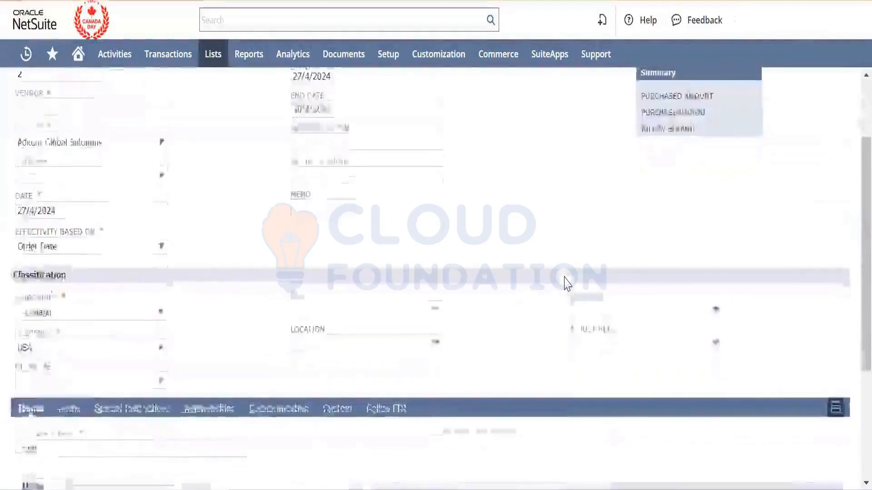
scroll(565, 282, down, 4)
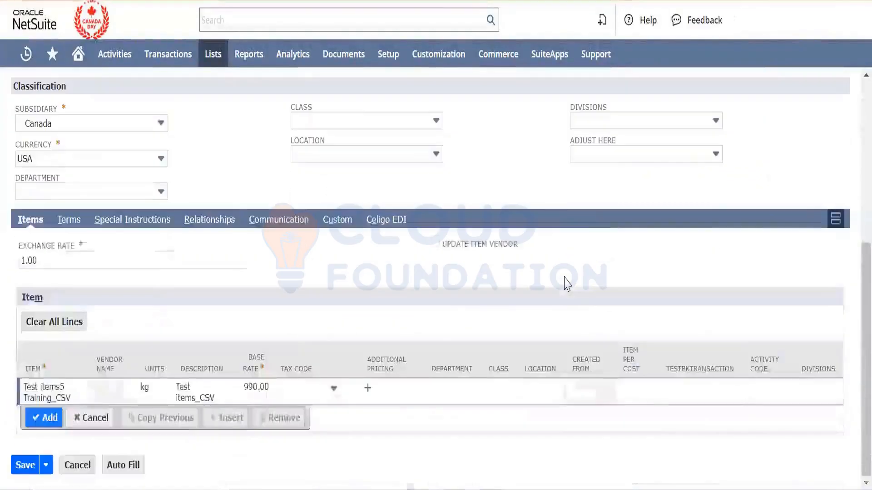
click(261, 394)
text(950)
key(Tab)
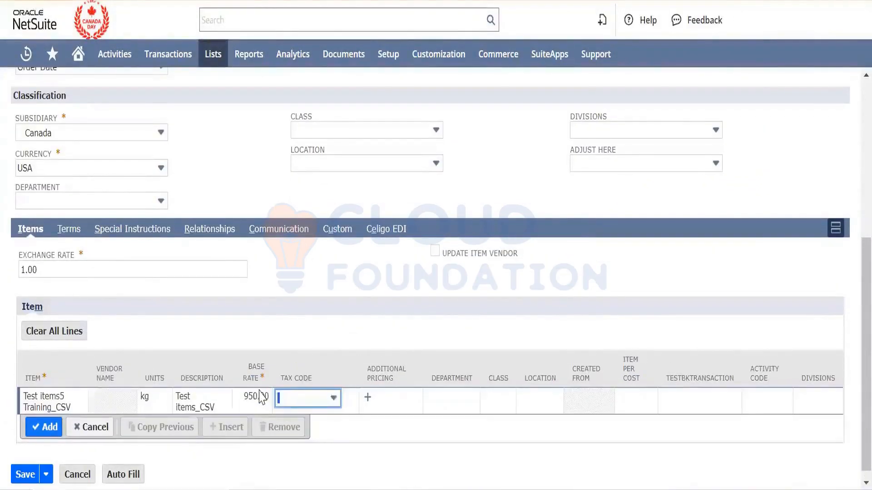
Step: Assign the CA-GST only tax code to the item line and add the line to the purchase contract
click(41, 429)
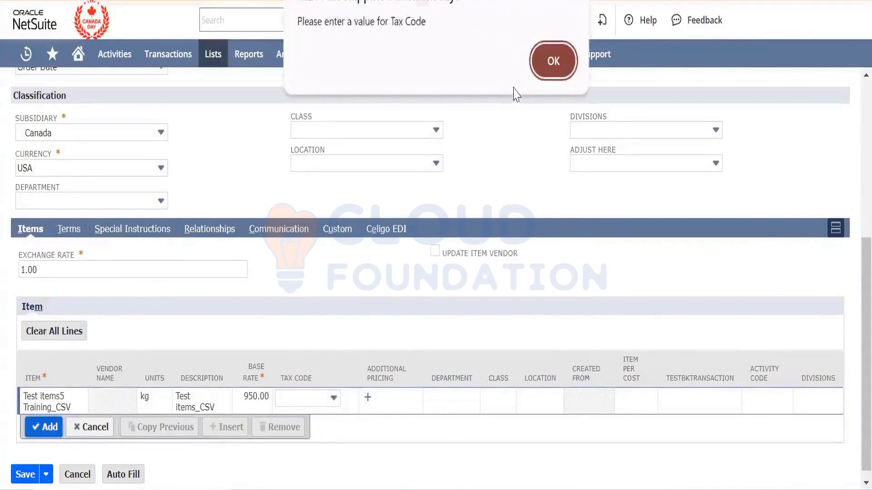
click(550, 61)
click(316, 399)
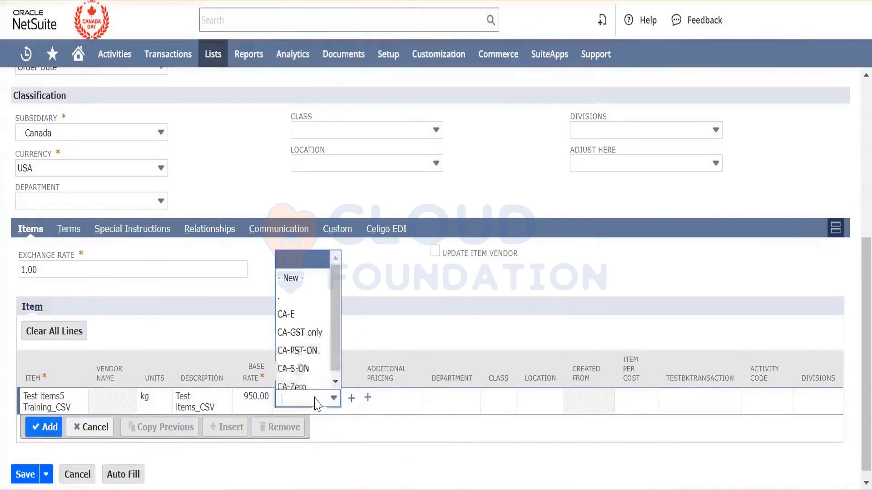
click(304, 333)
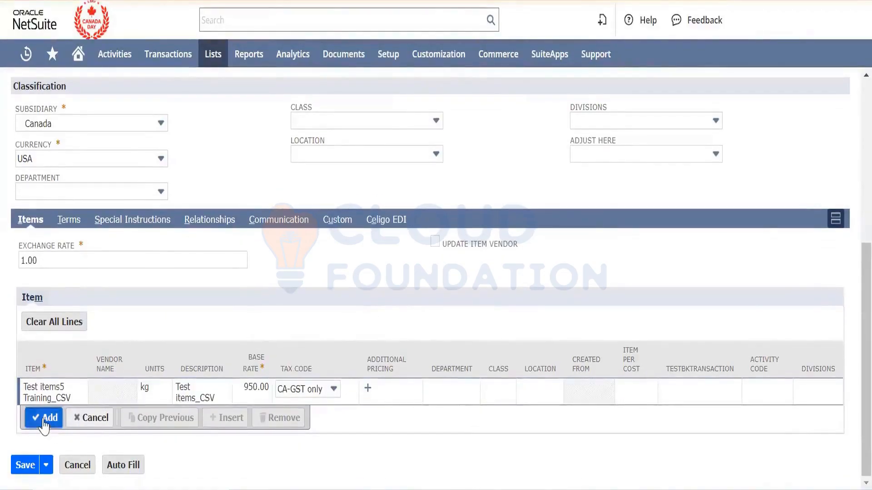
click(46, 427)
scroll(236, 335, down, 2)
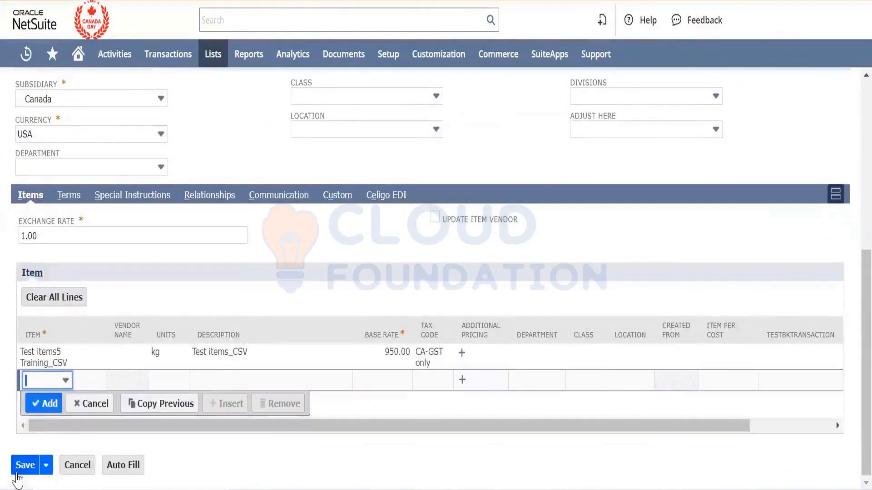
Step: Set the purchase contract's required Education custom field to 10th and save the contract
click(22, 467)
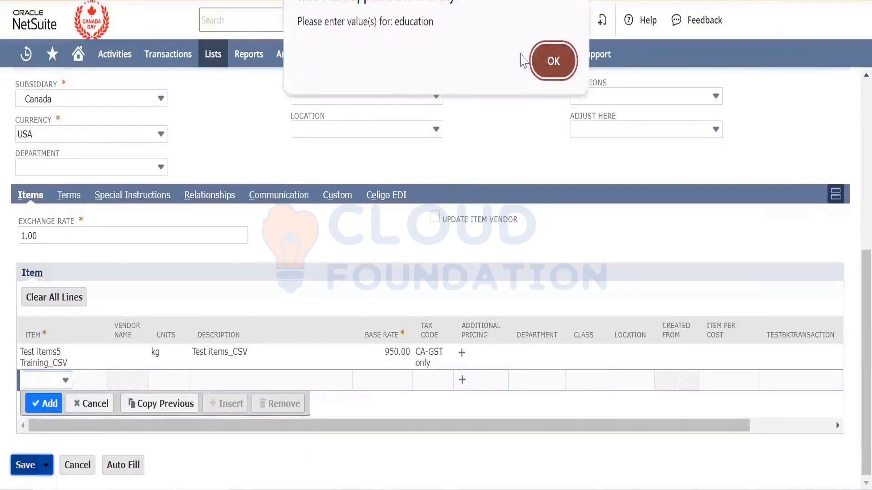
click(534, 64)
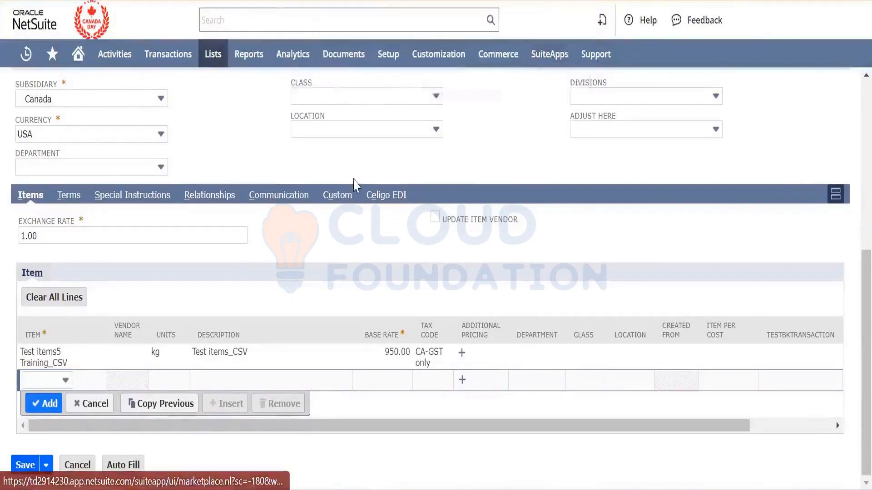
click(343, 200)
click(167, 350)
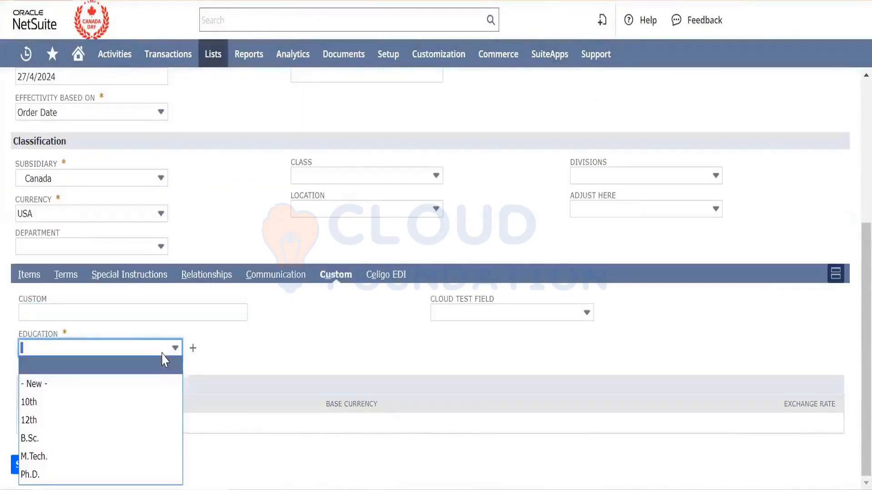
click(127, 404)
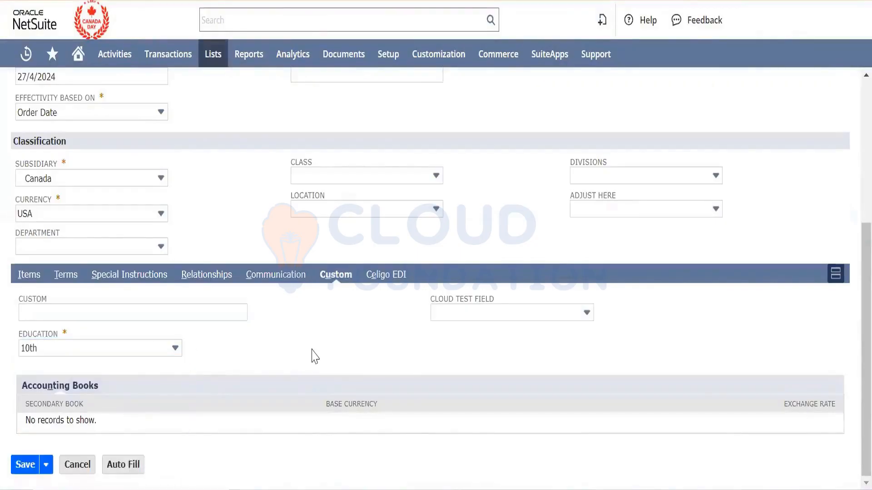
click(25, 465)
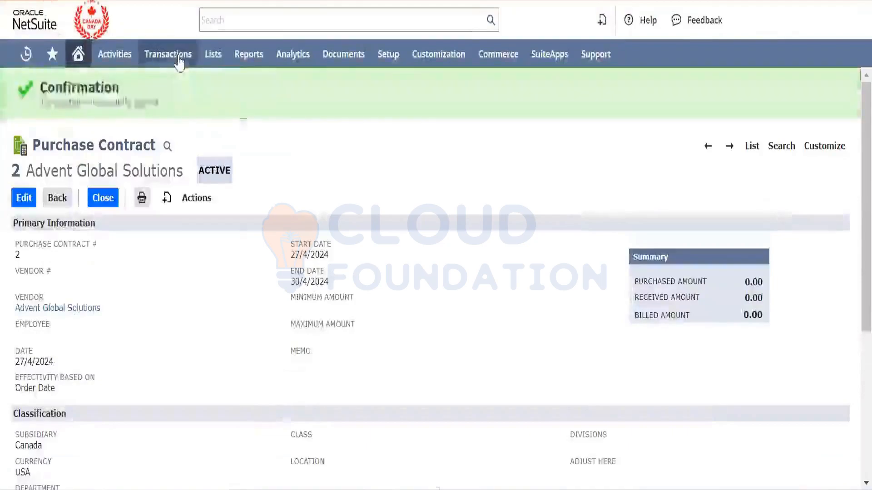
Step: Open a new purchase order form in a separate browser tab
mouse_move(179, 62)
mouse_move(186, 138)
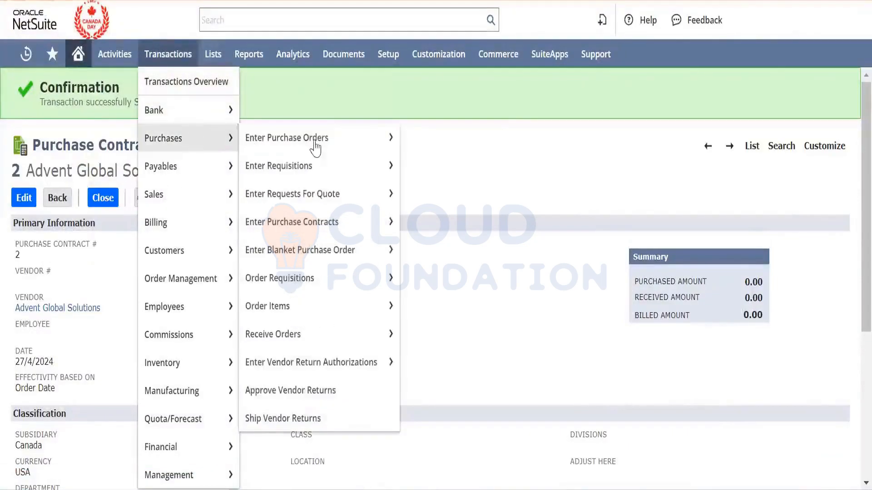
right_click(314, 142)
click(337, 159)
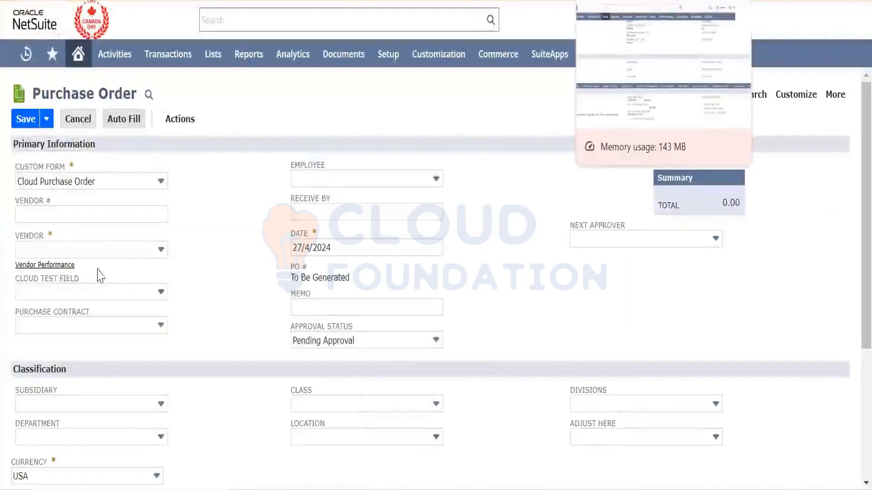
Step: Try to select the vendor listed below Advent Global Solutions on the purchase order, dismissing each script error
click(117, 251)
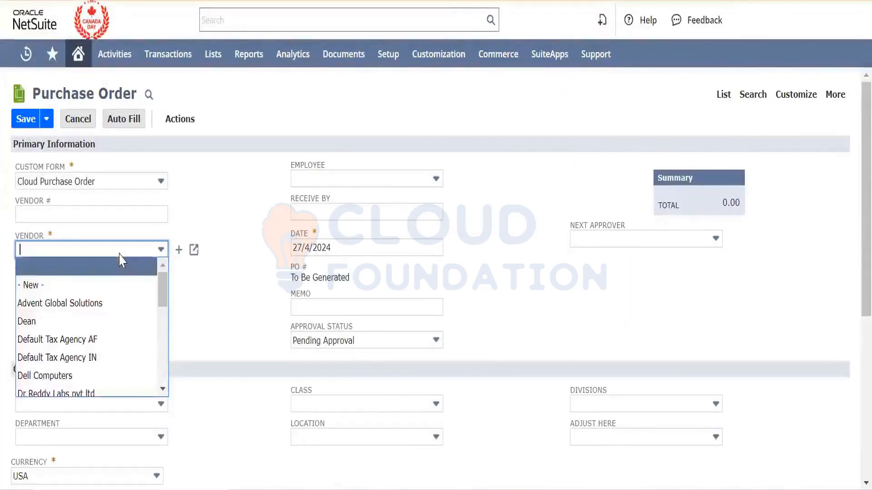
click(103, 322)
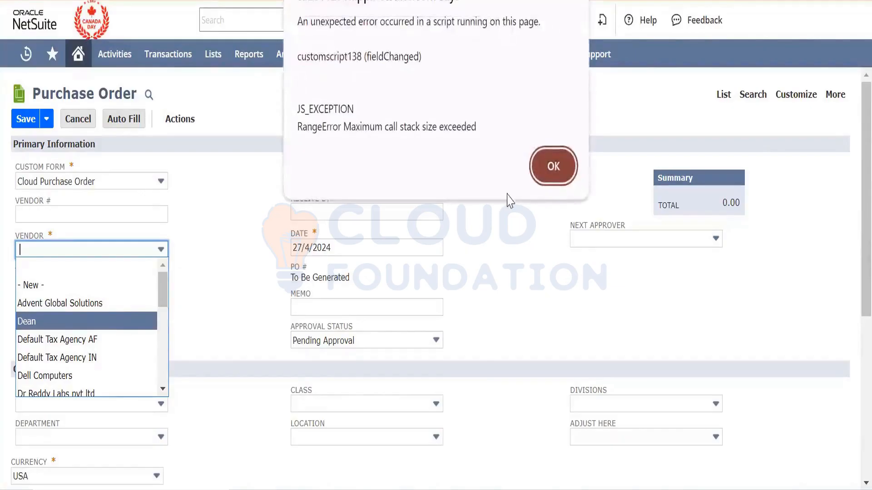
click(554, 166)
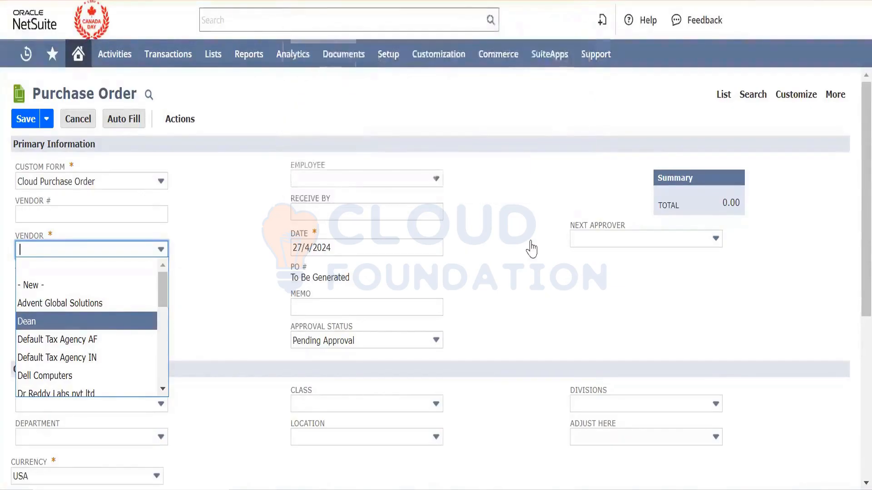
click(552, 178)
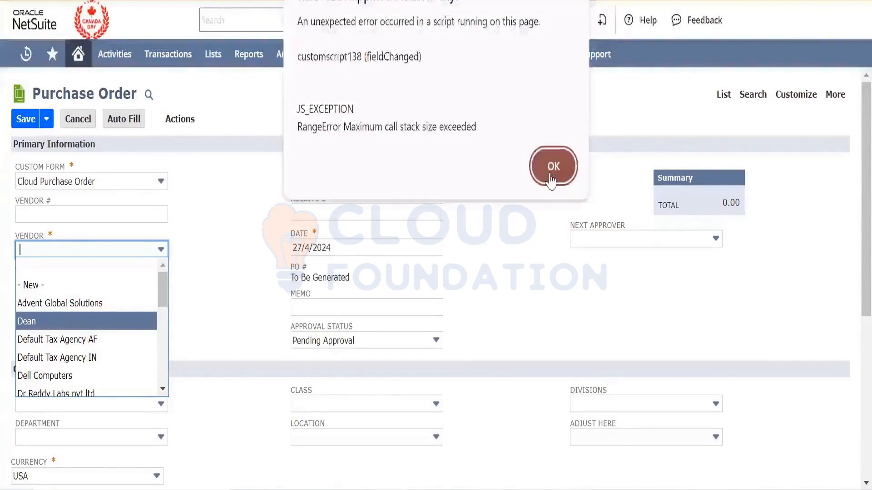
click(552, 179)
click(551, 177)
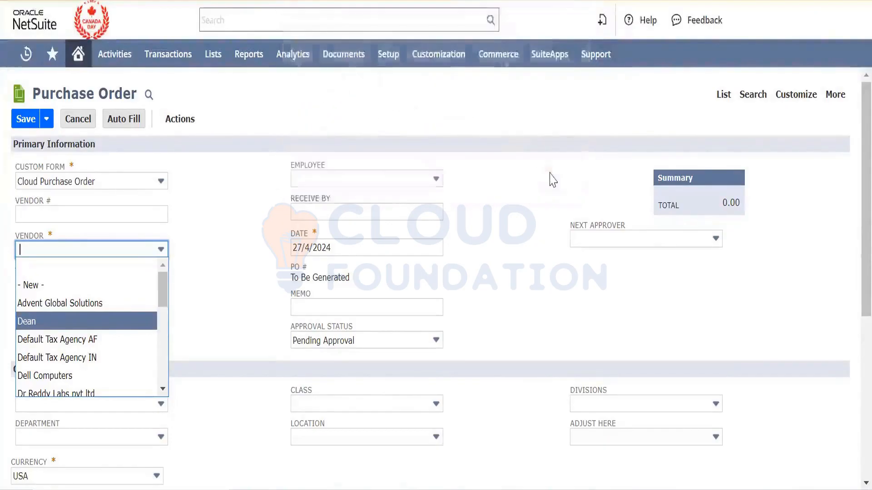
click(552, 177)
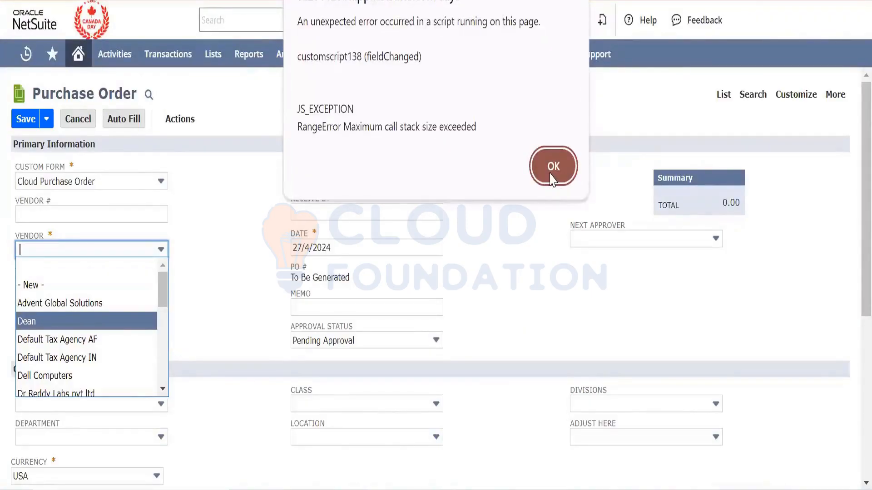
click(551, 177)
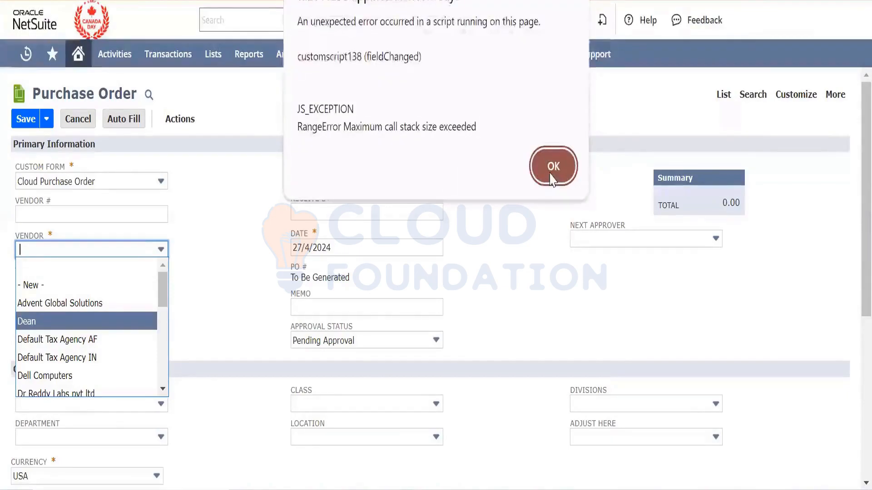
click(551, 177)
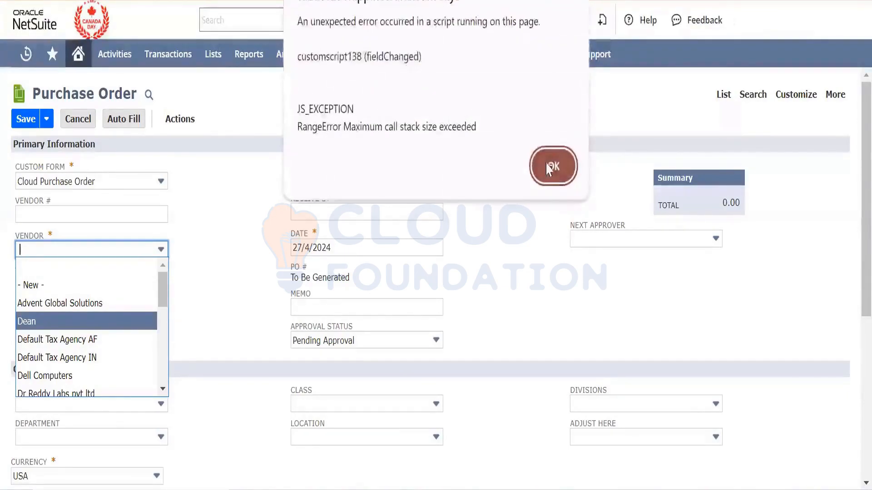
click(550, 169)
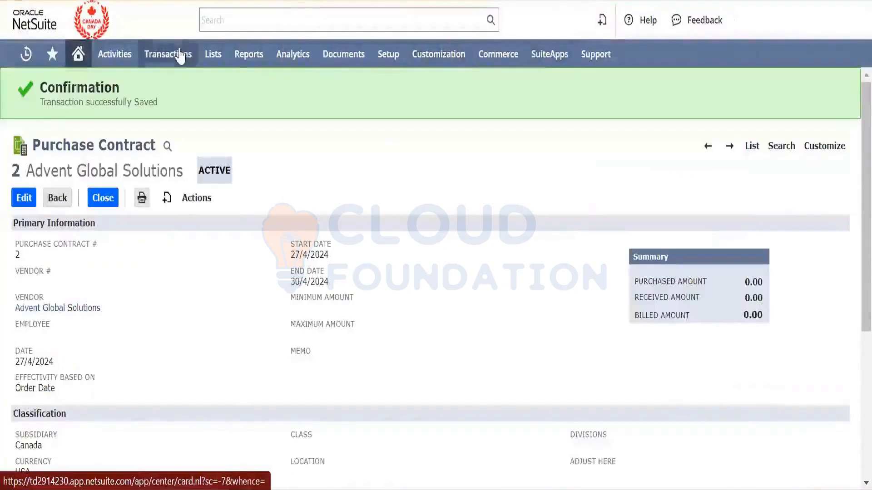
Step: Start another purchase order in a new tab and try to select Dr Reddy Labs pvt ltd as its vendor
mouse_move(181, 55)
mouse_move(188, 137)
right_click(285, 142)
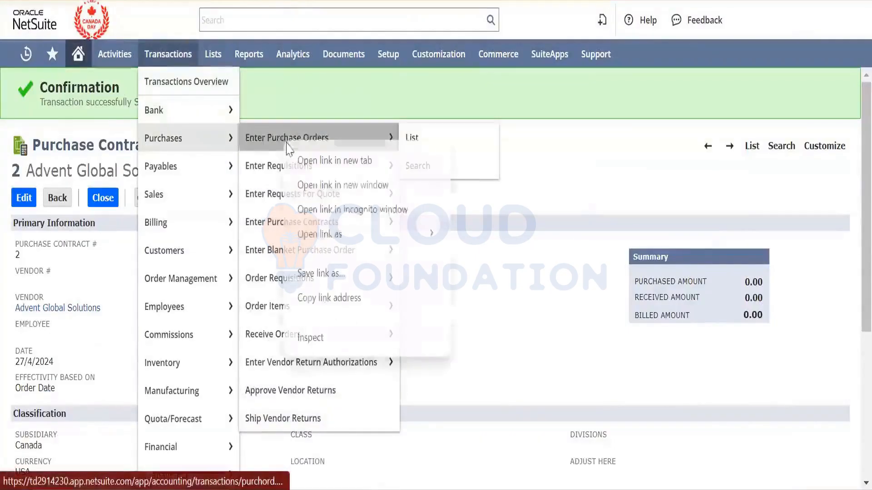
click(302, 161)
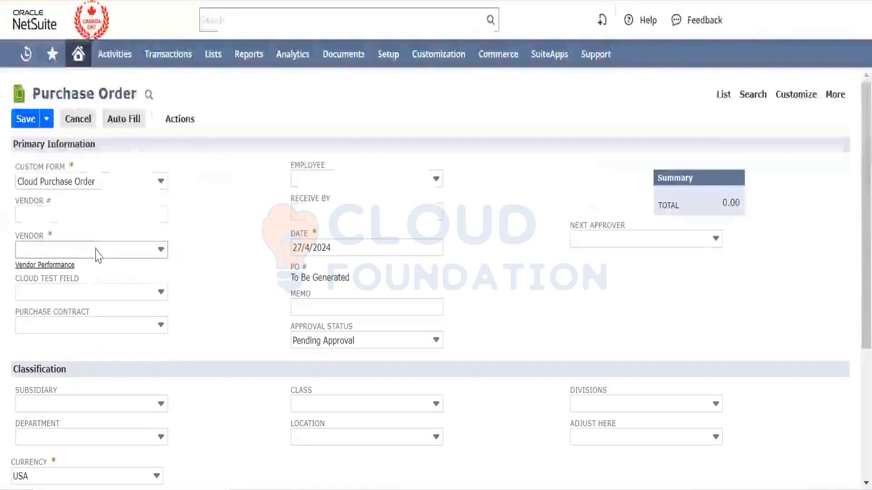
click(98, 250)
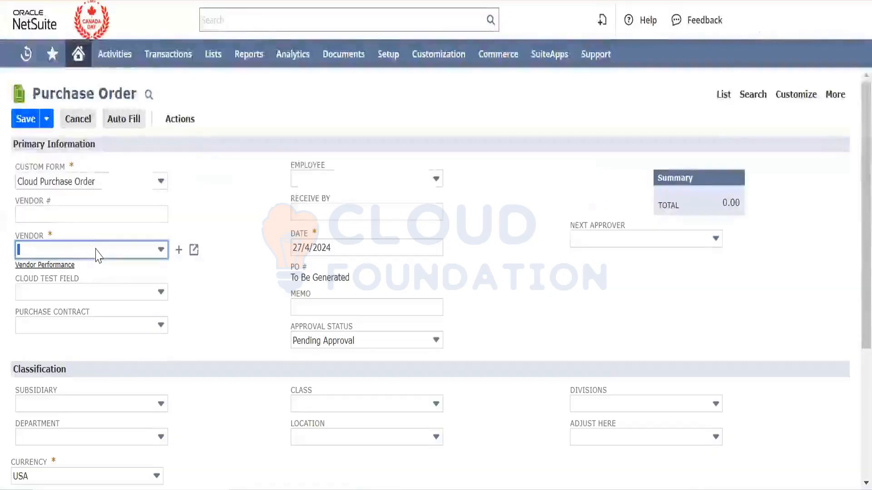
click(98, 253)
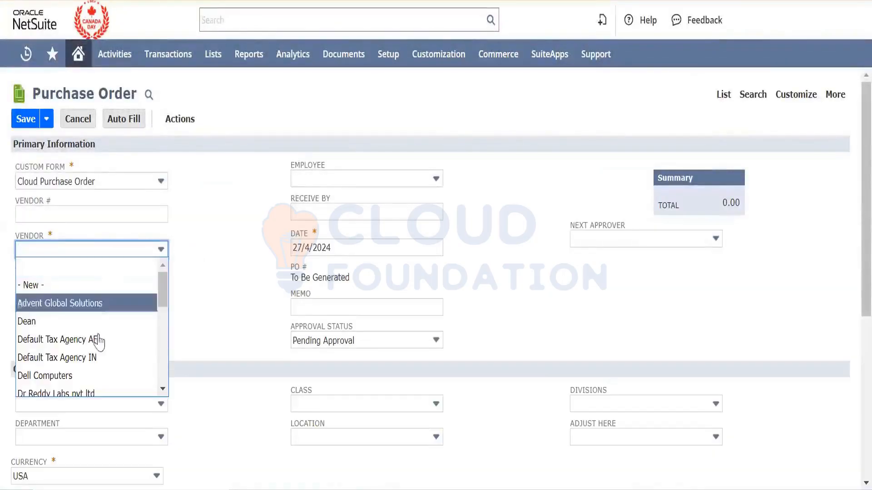
scroll(99, 359, down, 1)
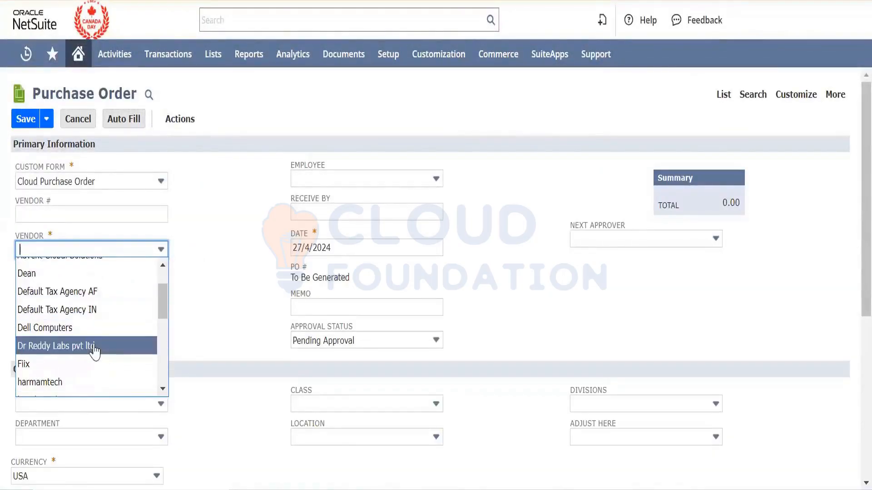
click(94, 348)
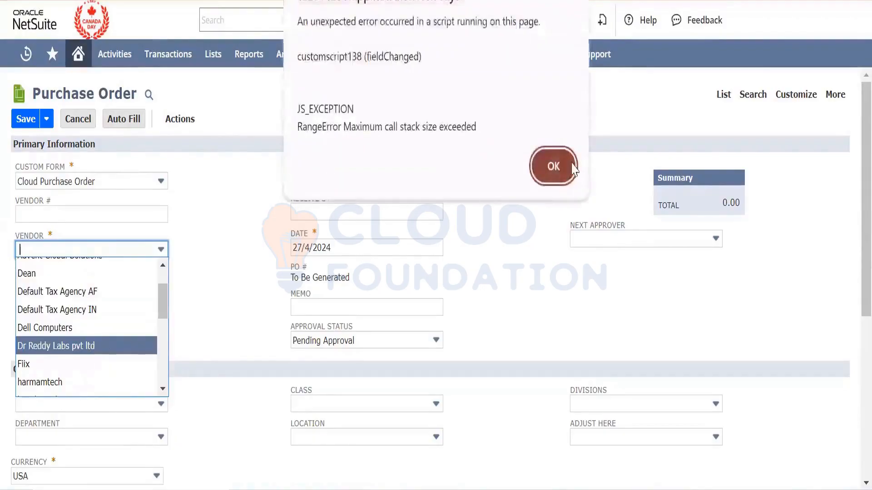
click(554, 167)
click(554, 166)
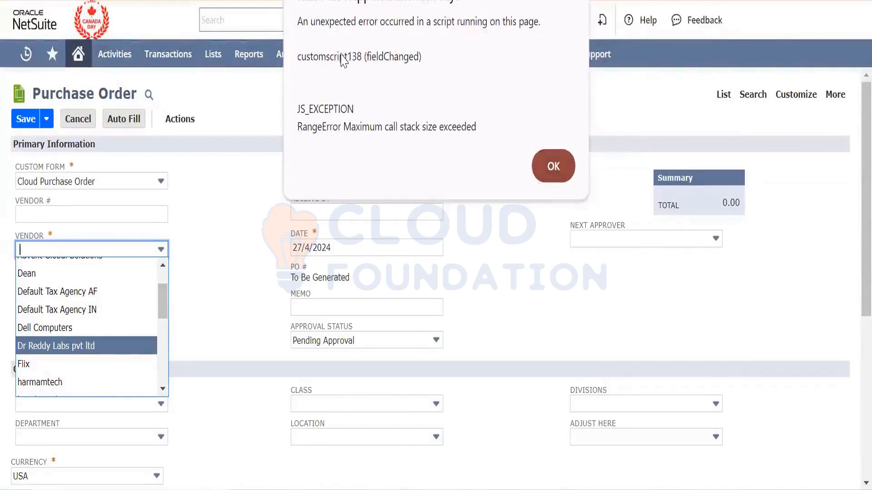
click(552, 181)
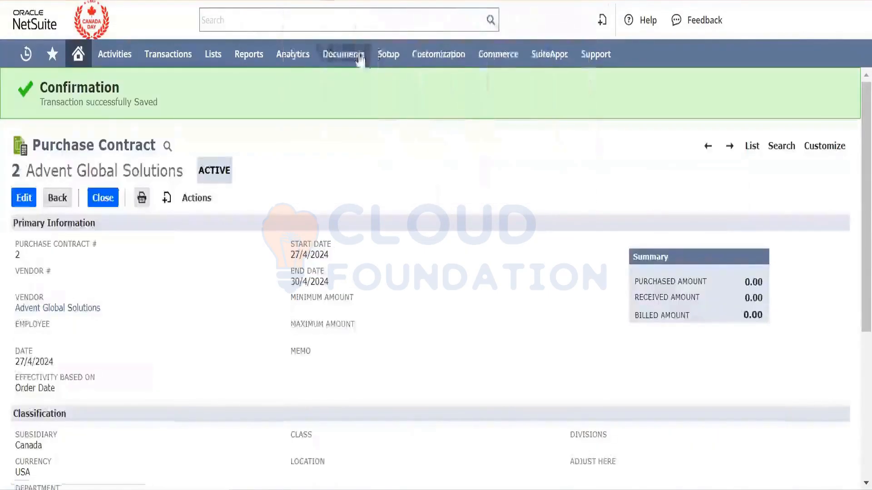
Step: Open the list of customization scripts in a new browser tab
mouse_move(360, 59)
mouse_move(439, 54)
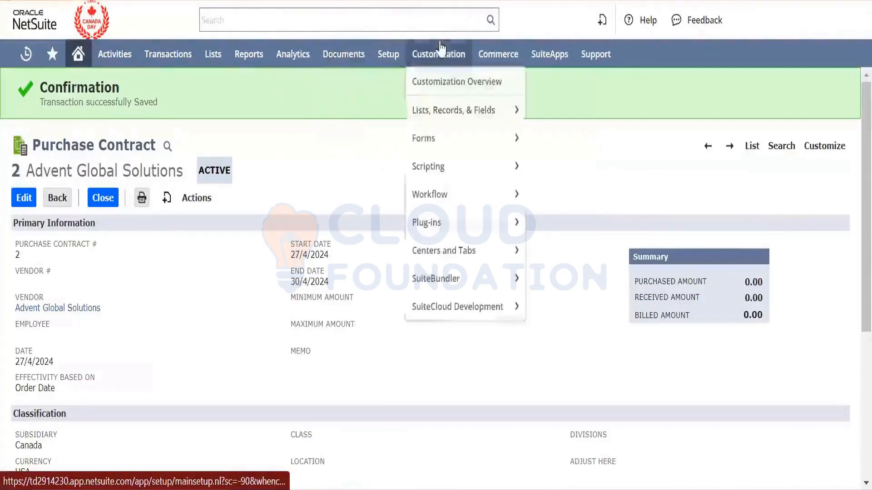
mouse_move(499, 166)
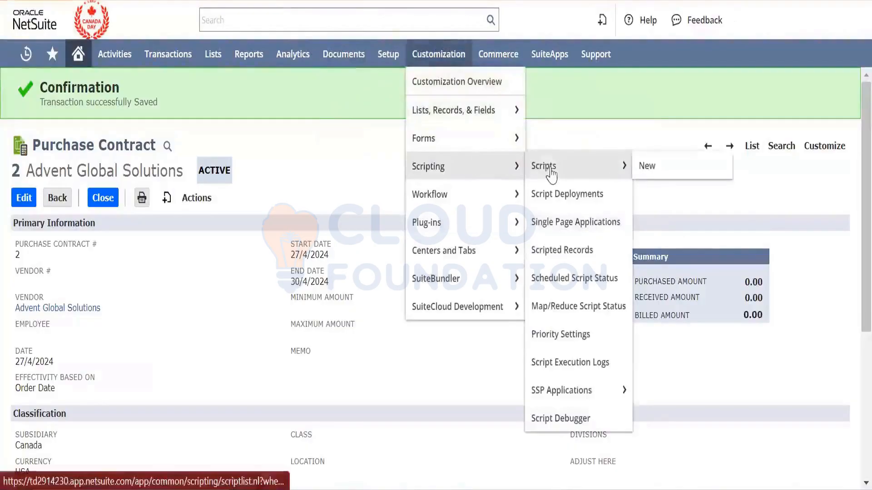
right_click(544, 171)
click(565, 186)
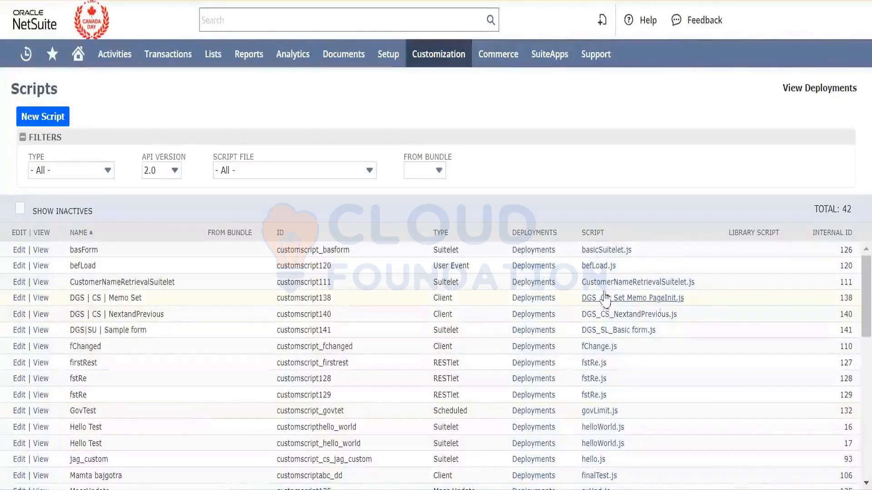
Step: Open the client script DGS | CS | Memo Set (customscript138) for editing, mark it inactive and save it
double_click(313, 300)
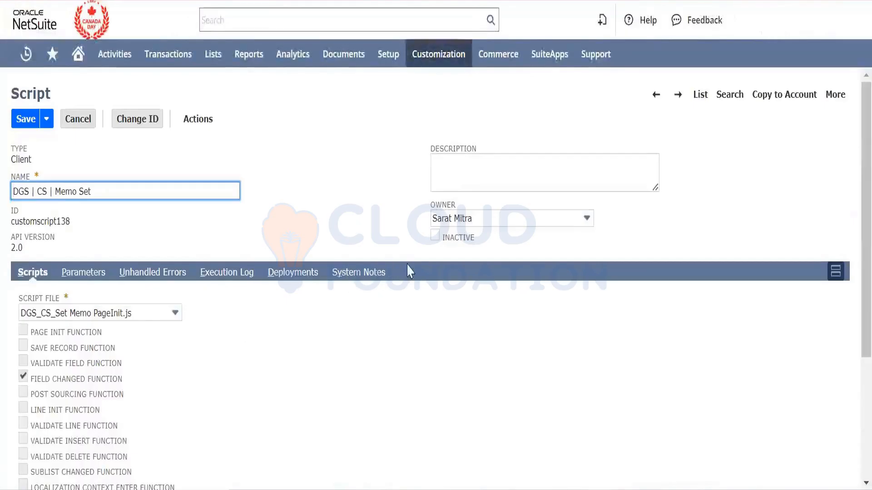
click(435, 235)
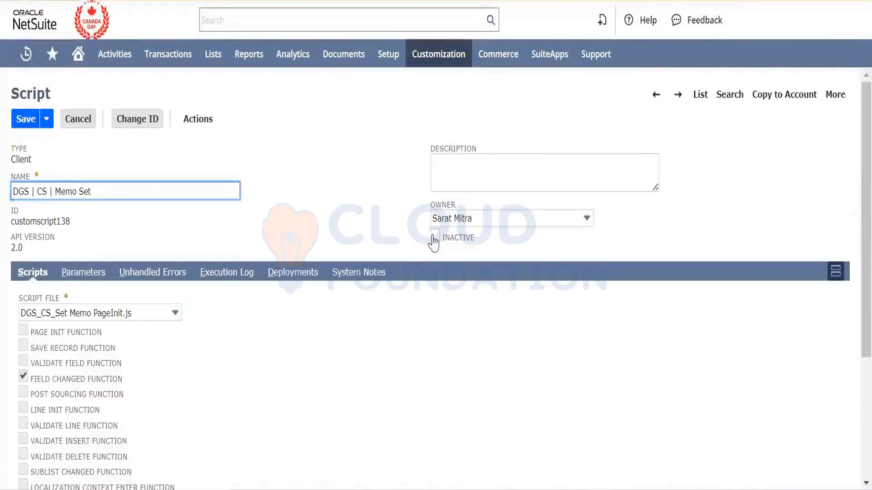
click(19, 120)
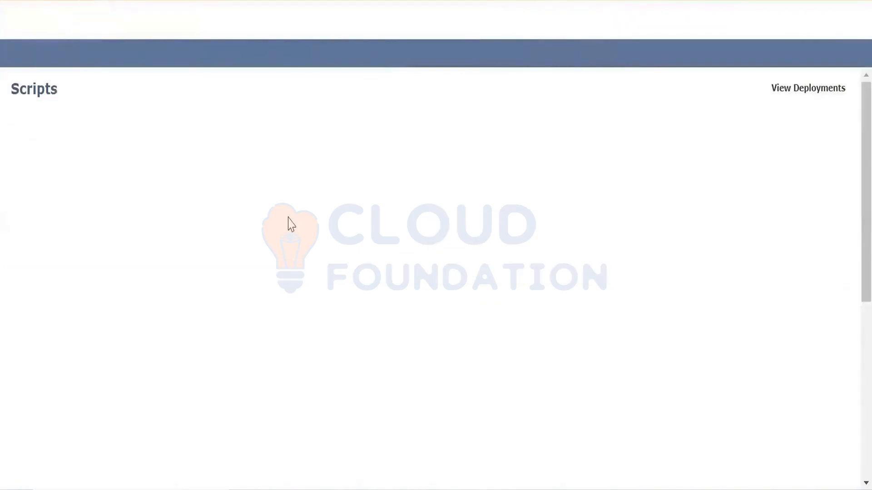
Step: Open a new purchase order form in a separate browser tab from the saved purchase contract
mouse_move(512, 68)
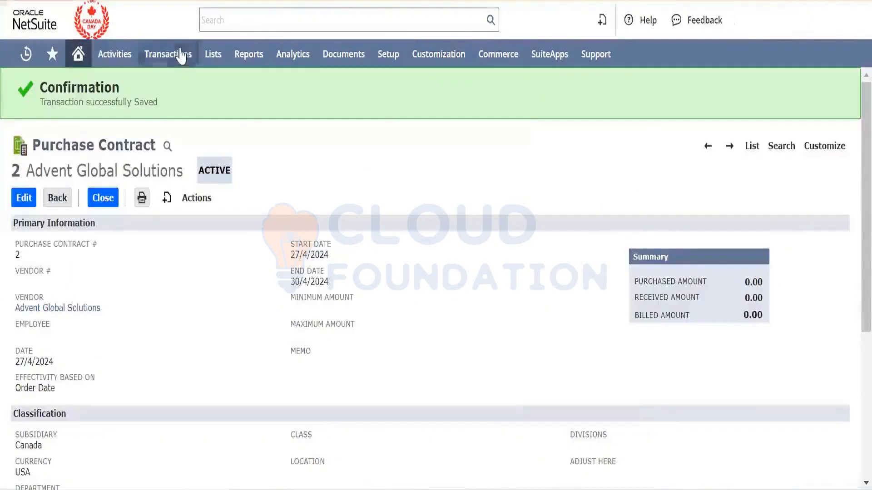
mouse_move(167, 54)
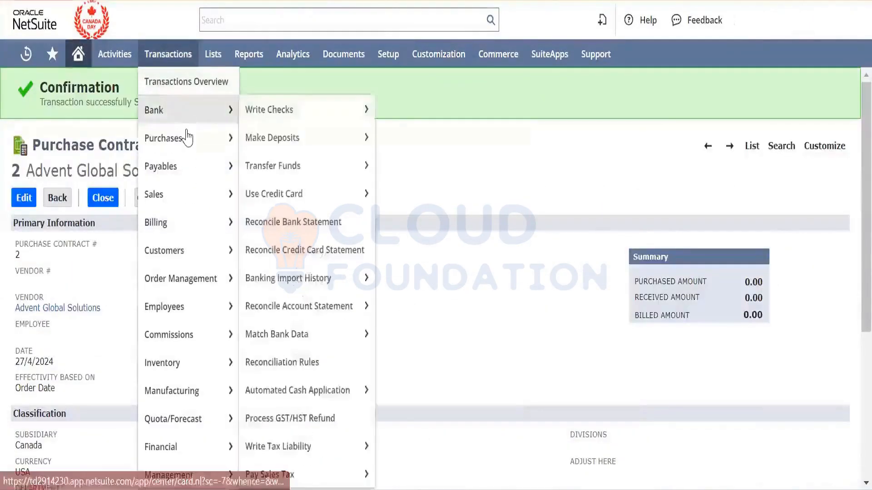
mouse_move(187, 137)
mouse_move(291, 144)
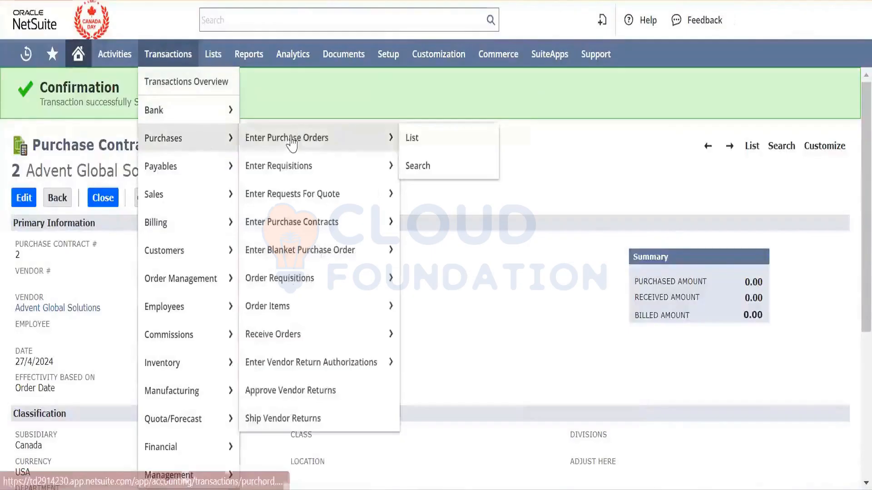
right_click(301, 144)
click(308, 154)
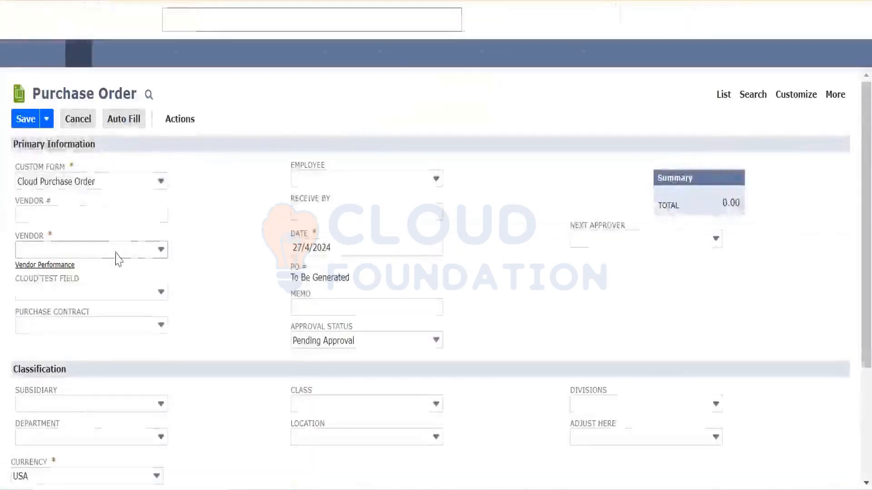
Step: Select the vendor listed directly below Advent Global Solutions on the new purchase order
click(114, 251)
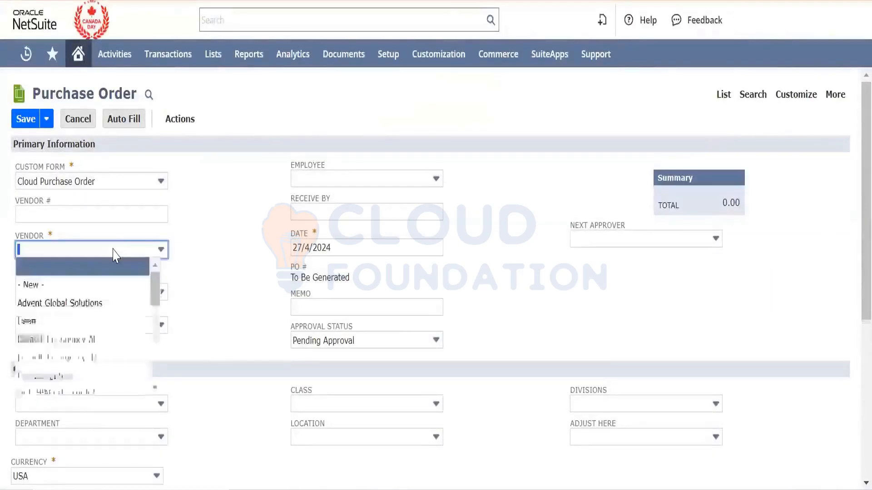
click(113, 250)
click(114, 250)
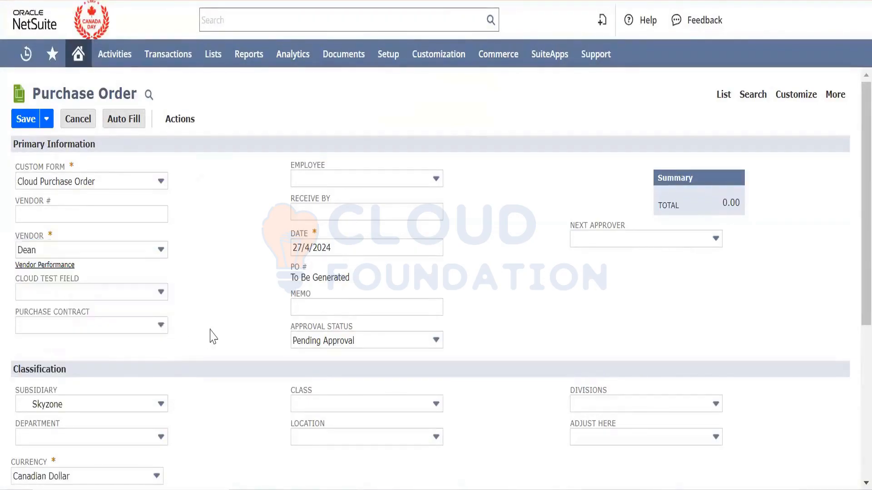
scroll(214, 337, down, 5)
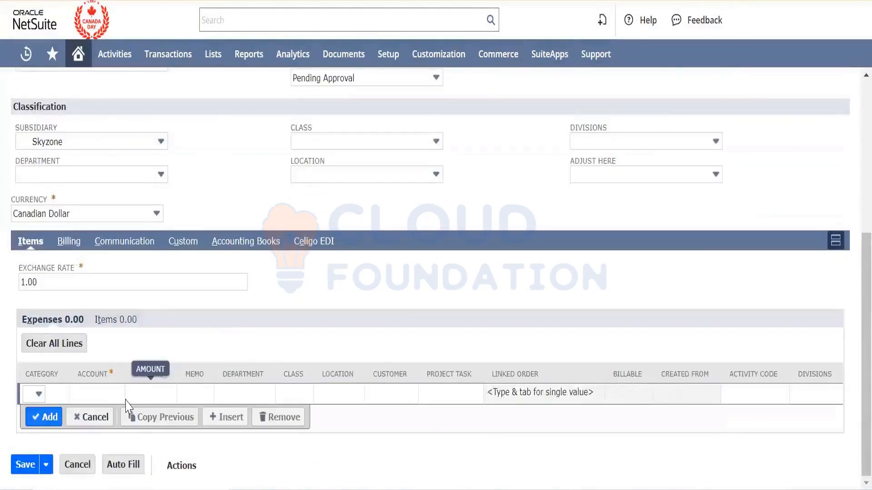
click(56, 339)
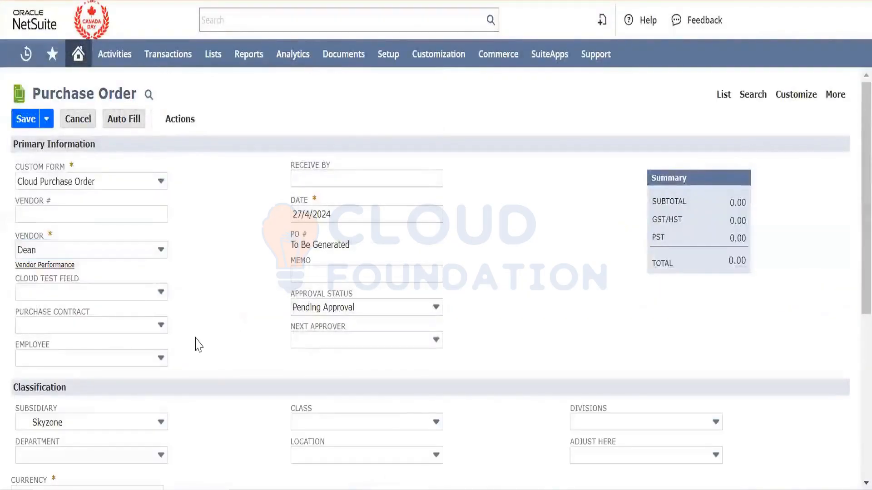
Step: Start an item line for Test items5 Training_CSV on the purchase order, keeping quantity 1 and unit kg
scroll(197, 343, down, 6)
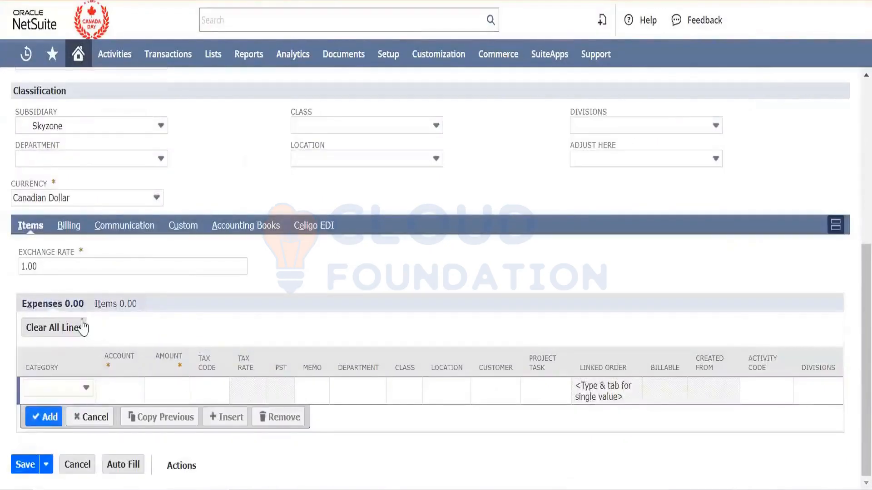
click(119, 305)
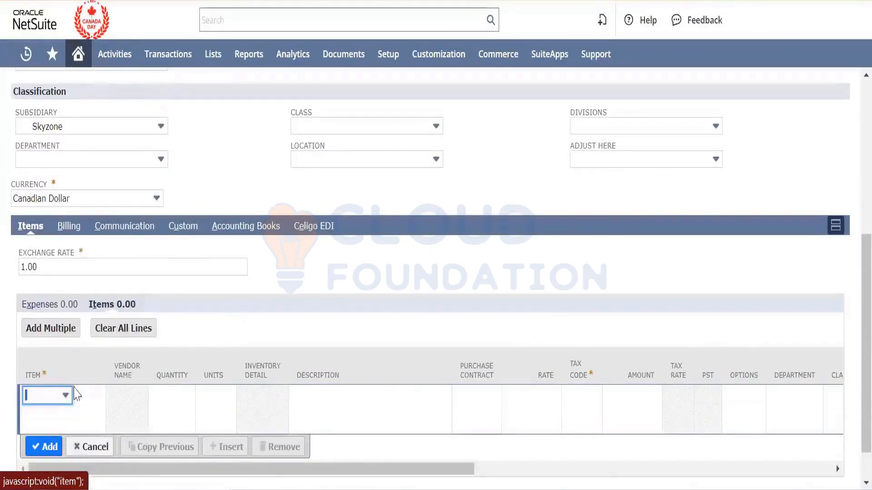
click(67, 395)
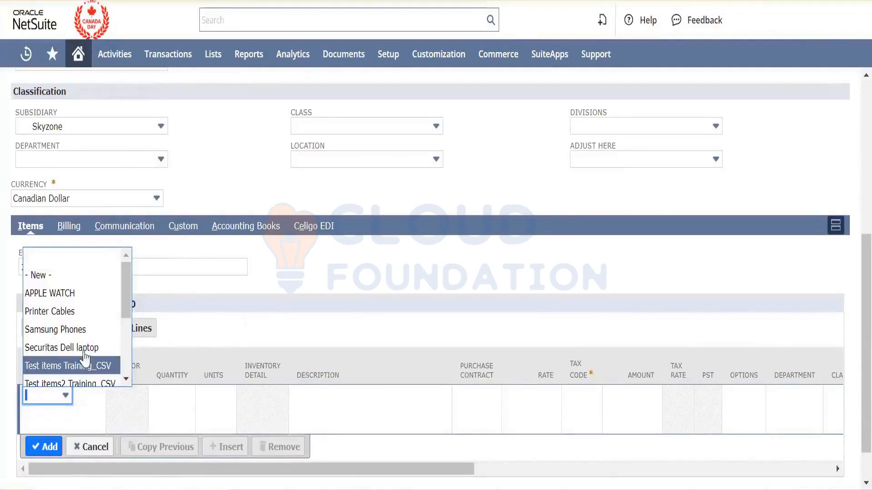
drag(124, 304, 123, 333)
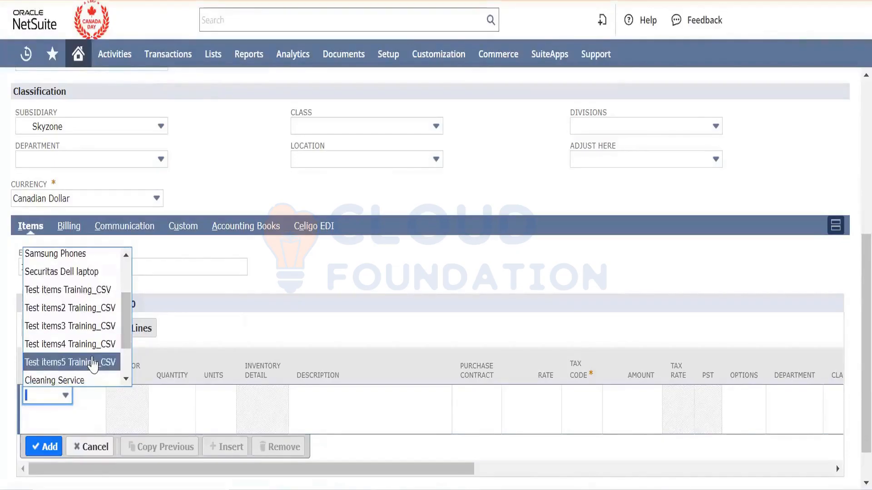
click(93, 363)
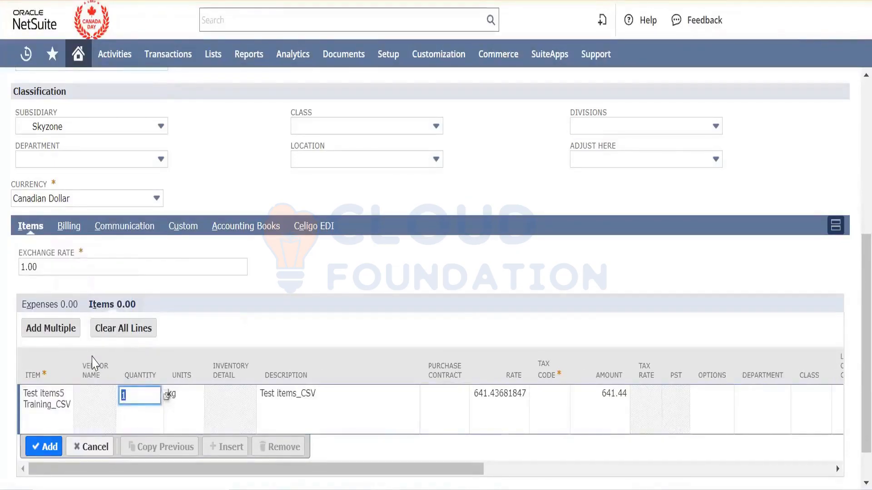
key(Tab)
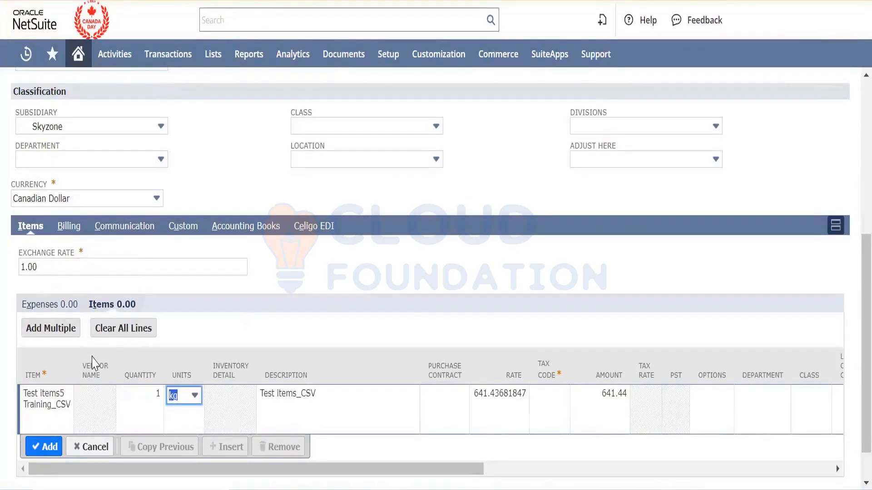
key(Tab)
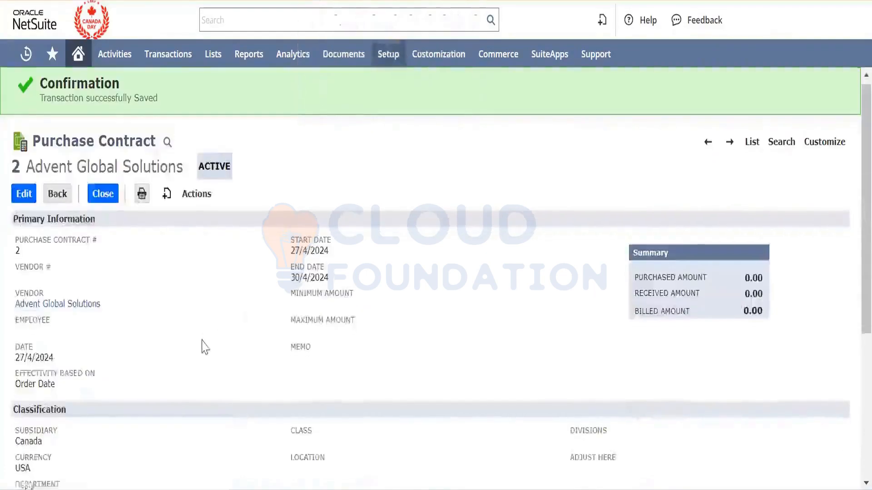
Step: Copy the item name Test items5 Training_CSV from the purchase contract, re-enter it on the order line and advance past the rate
scroll(123, 406, down, 6)
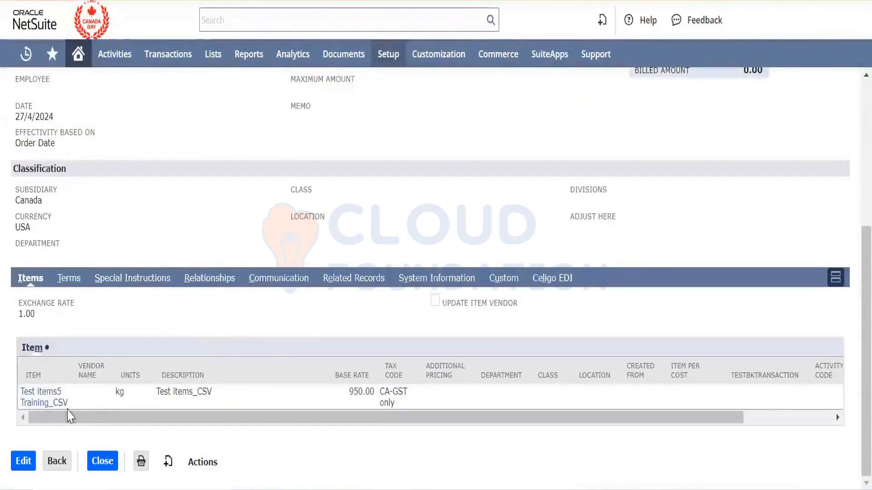
drag(60, 397, 23, 395)
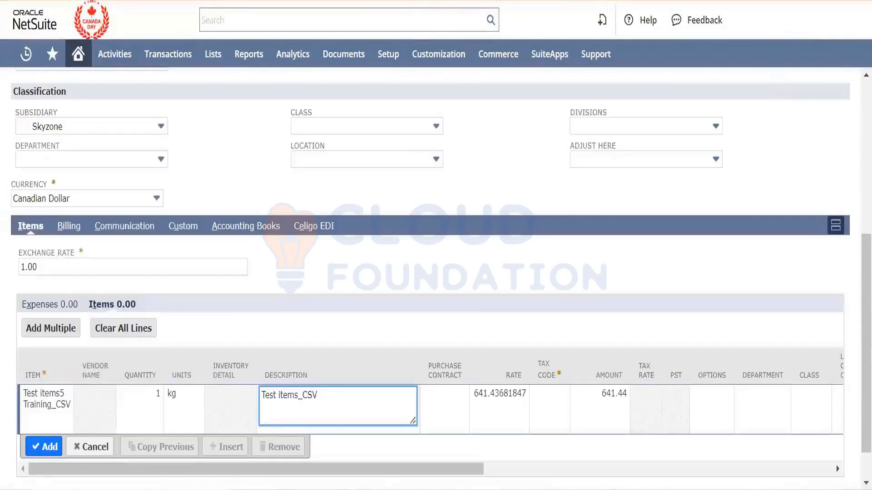
click(49, 399)
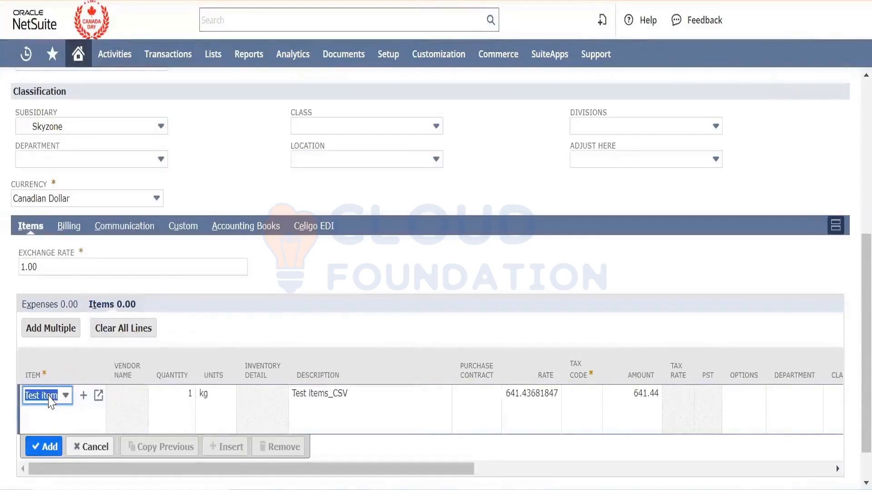
key(ctrl+v)
key(Tab)
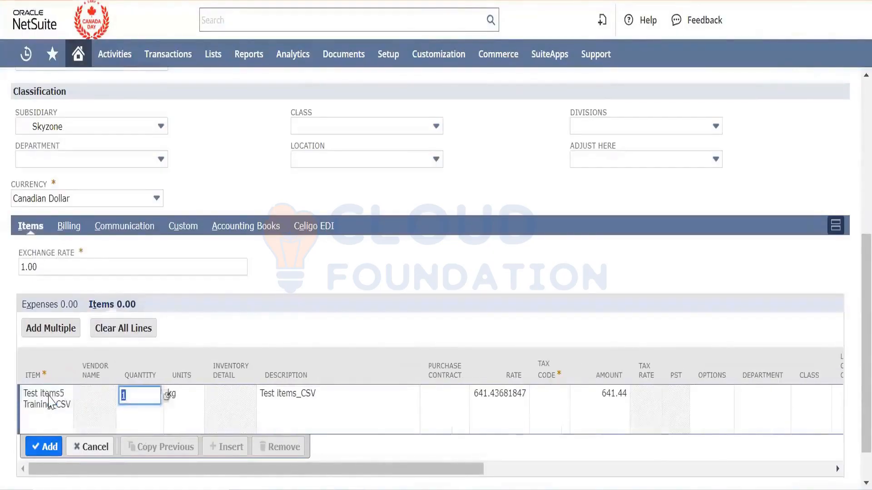
key(Tab)
key(Tab)
key(Tab)
key(Tab)
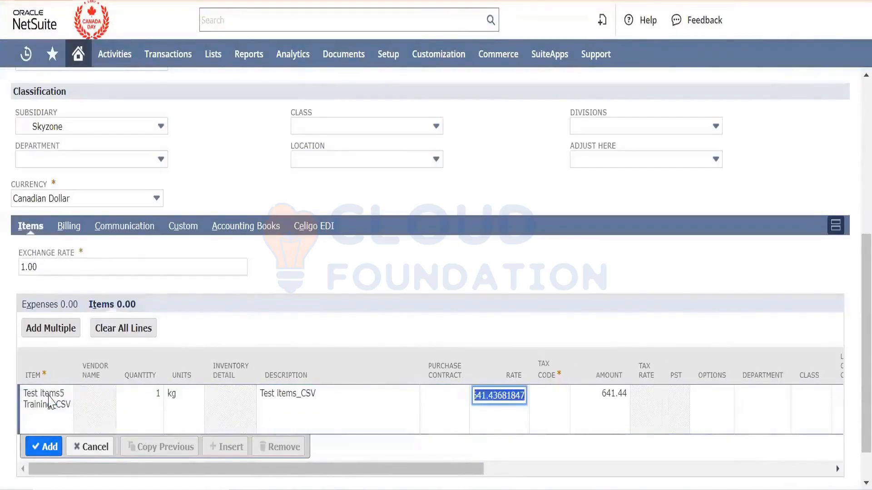
key(Tab)
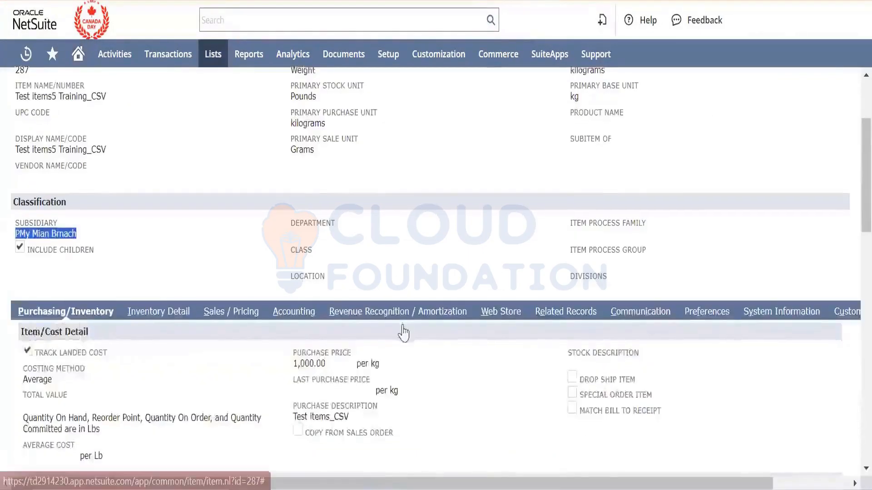
Step: Examine the purchase price and costing method on the Test items5 Training_CSV item record, in both view and edit mode
scroll(405, 395, down, 5)
scroll(409, 395, up, 10)
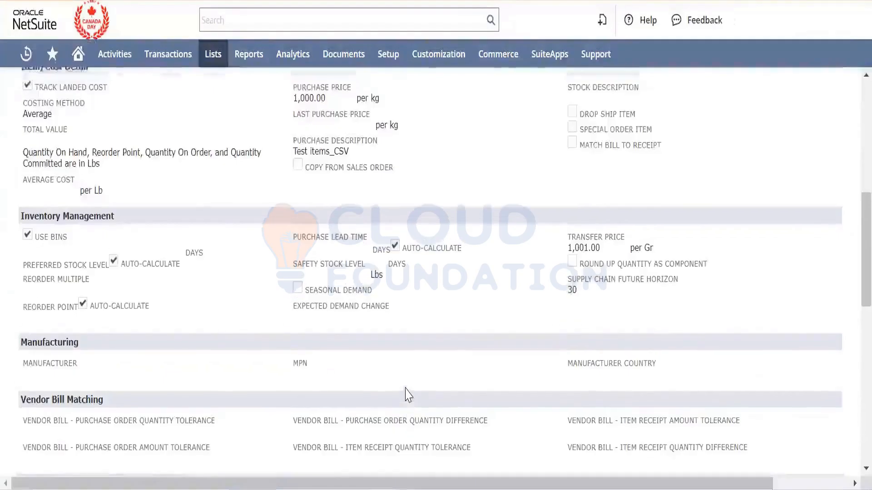
scroll(210, 345, down, 10)
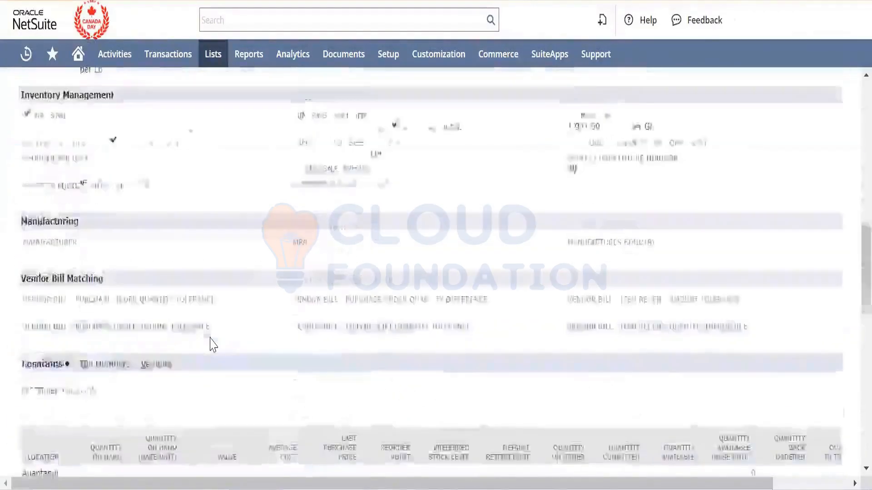
scroll(210, 345, up, 5)
scroll(211, 345, up, 2)
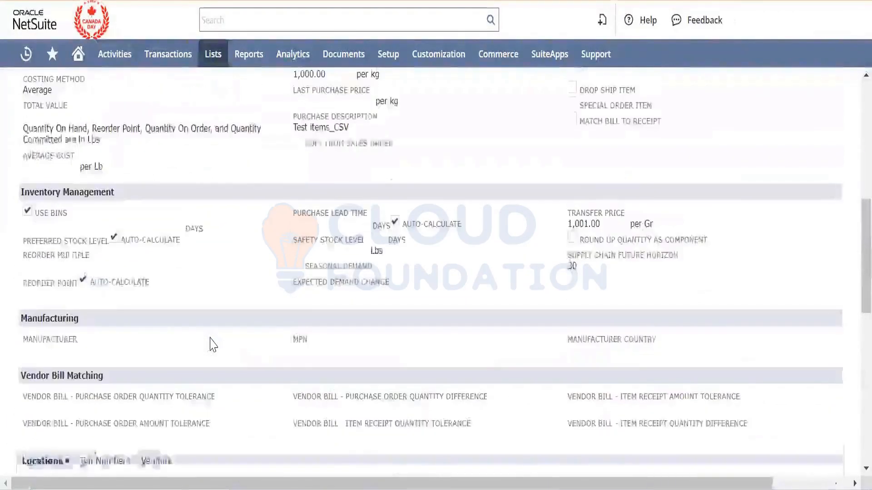
scroll(211, 345, up, 3)
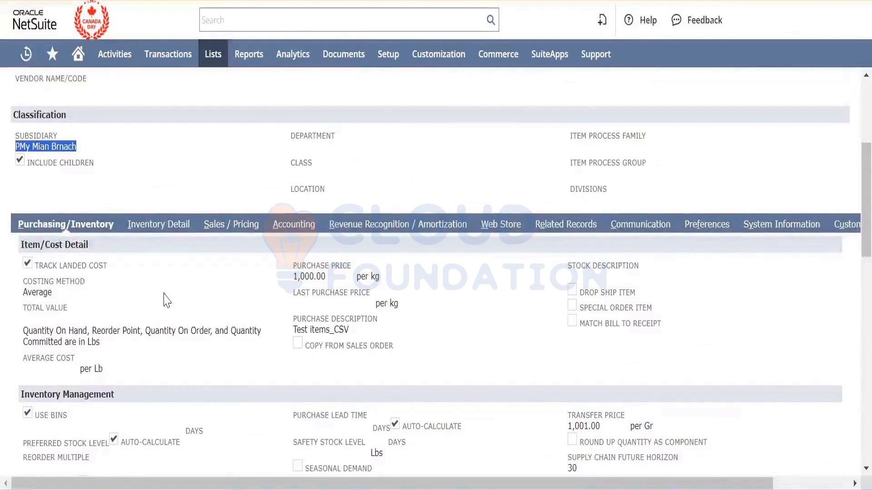
scroll(164, 299, up, 4)
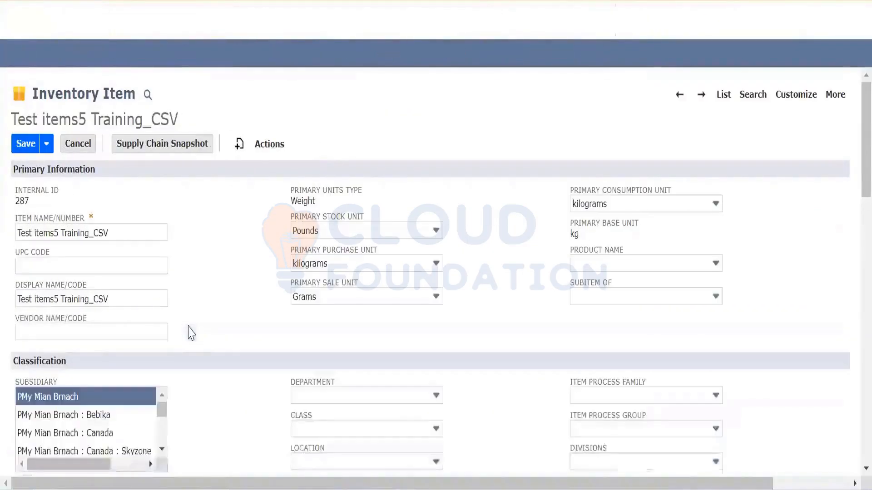
scroll(189, 332, down, 5)
scroll(184, 324, down, 3)
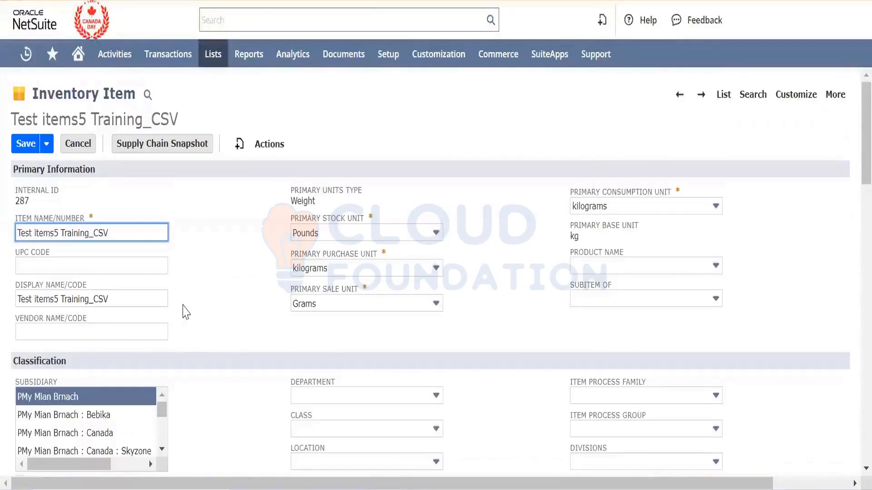
scroll(184, 306, down, 10)
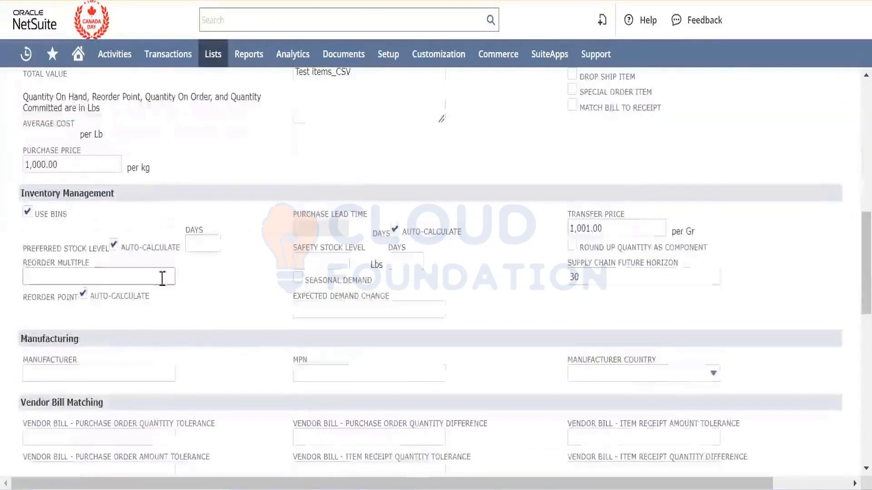
scroll(211, 298, up, 3)
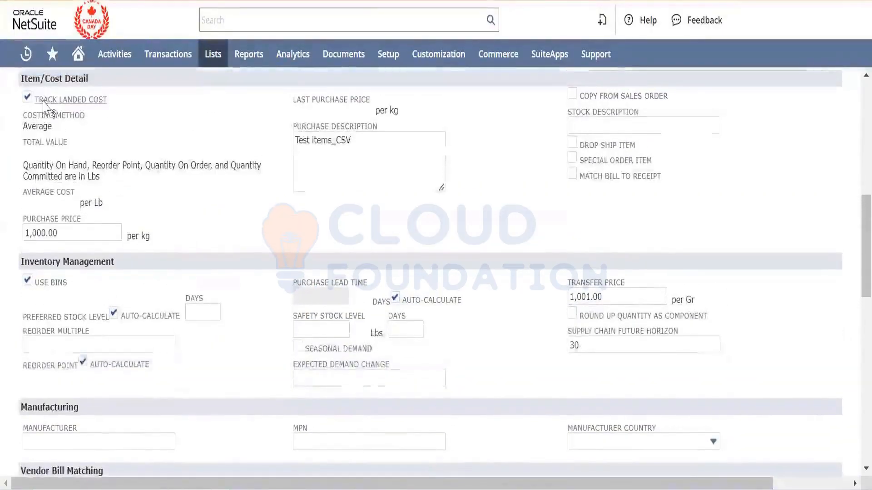
double_click(44, 127)
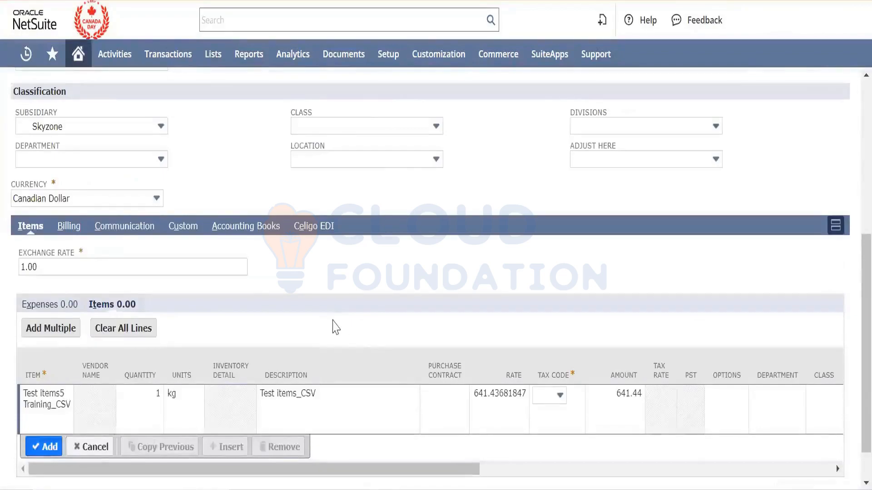
Step: Check the purchase order's available purchase contracts, and change the vendor to Advent Global Solutions
scroll(345, 327, up, 5)
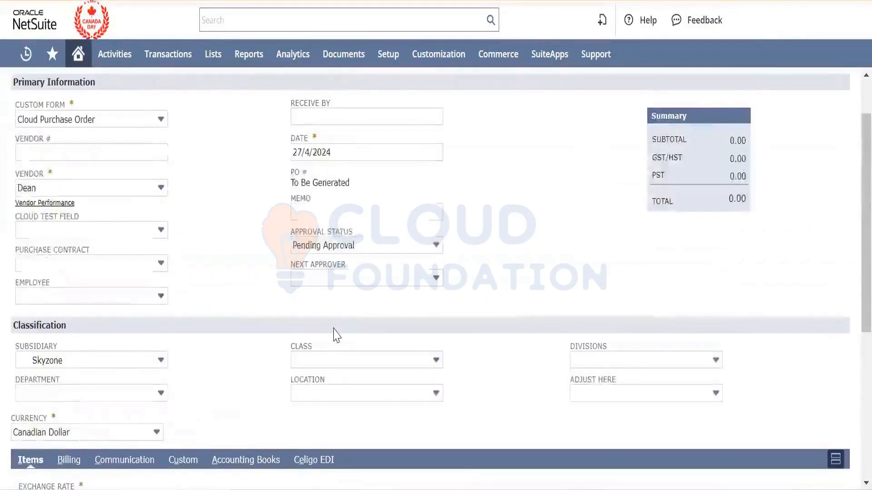
click(117, 264)
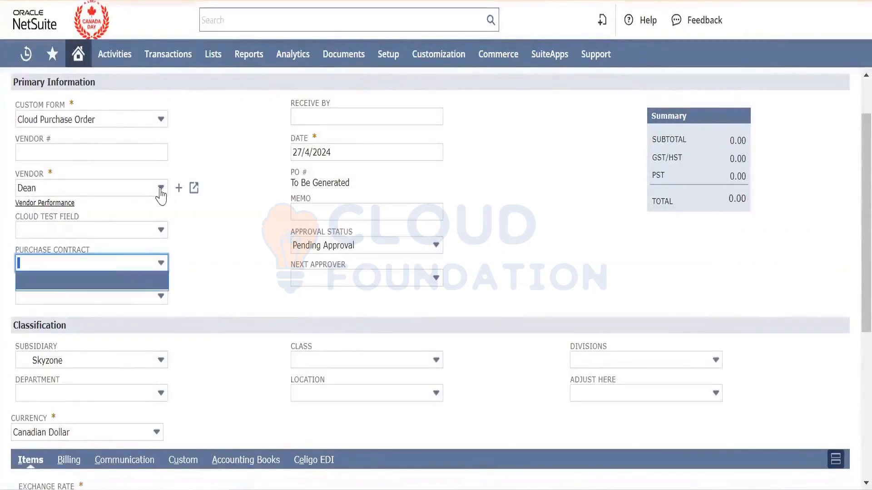
click(160, 188)
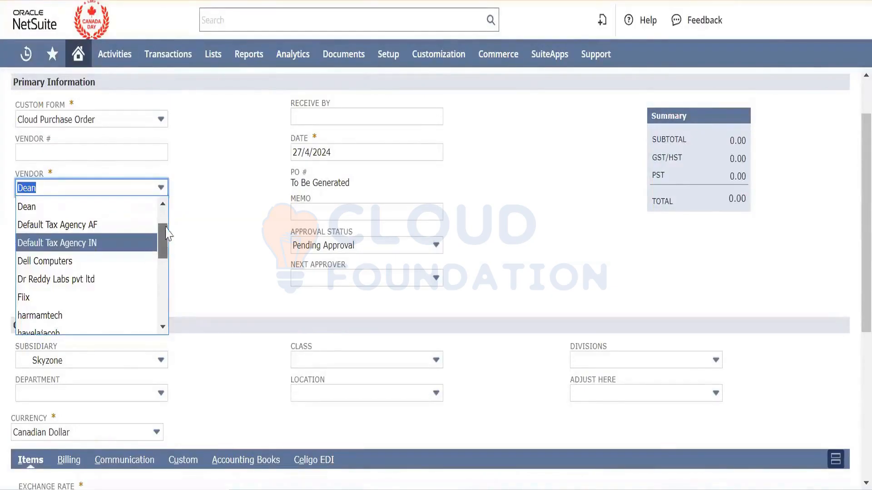
scroll(136, 234, up, 2)
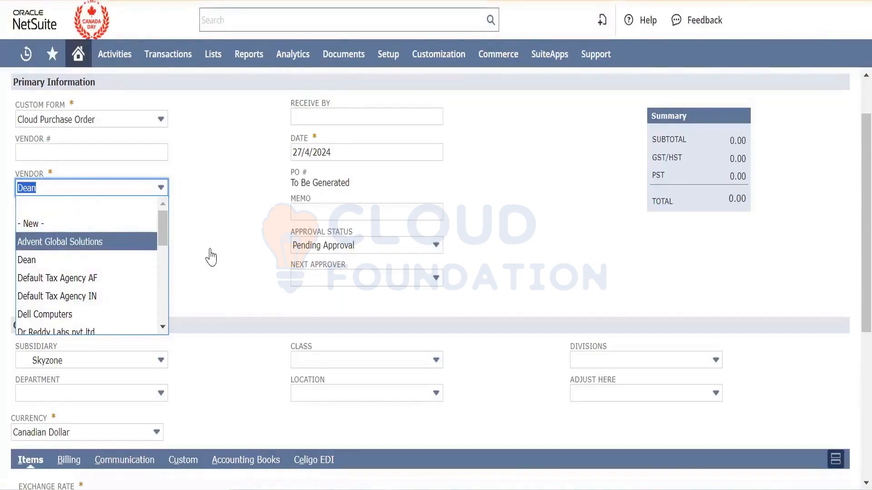
click(101, 249)
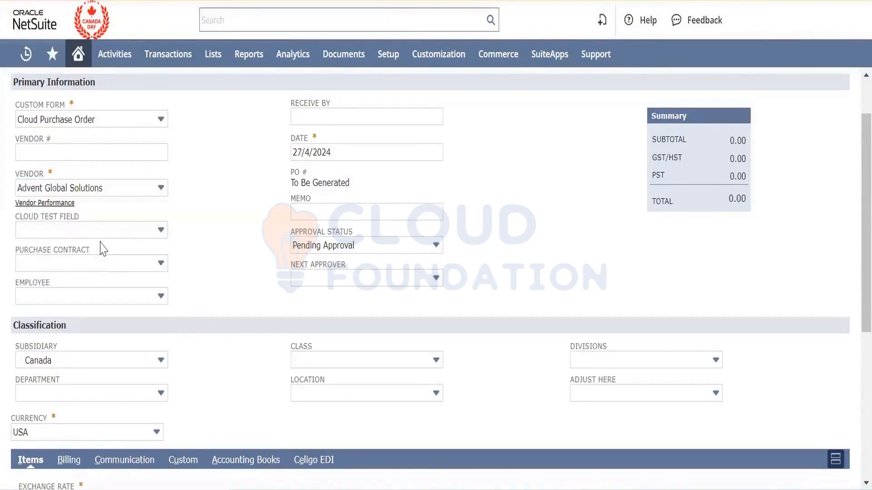
Step: Set the purchase order's purchase contract to Purchase Contract #2
click(142, 268)
click(109, 299)
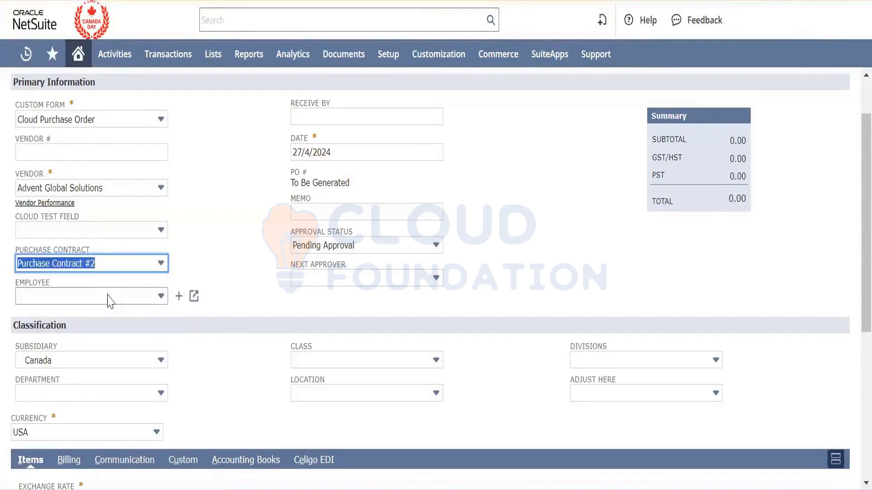
click(231, 288)
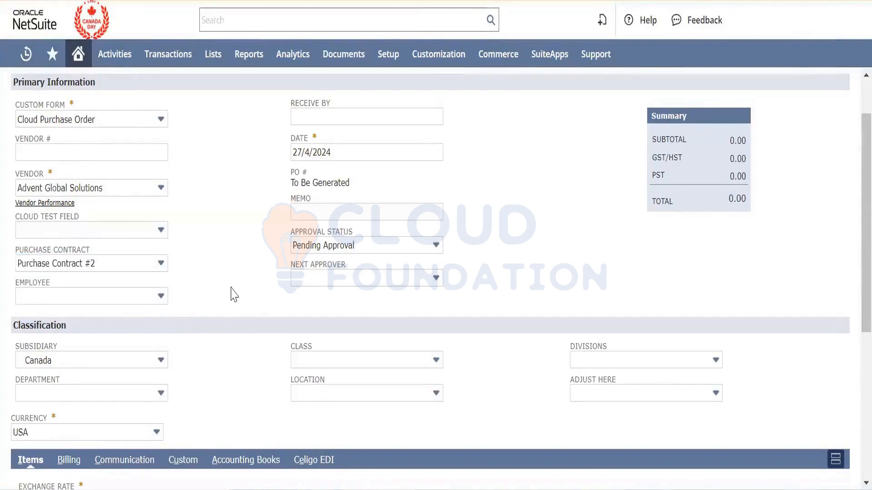
Step: Start an item line for Test items5 Training_CSV under the selected contract, keeping quantity 1 and unit kg
scroll(234, 294, down, 5)
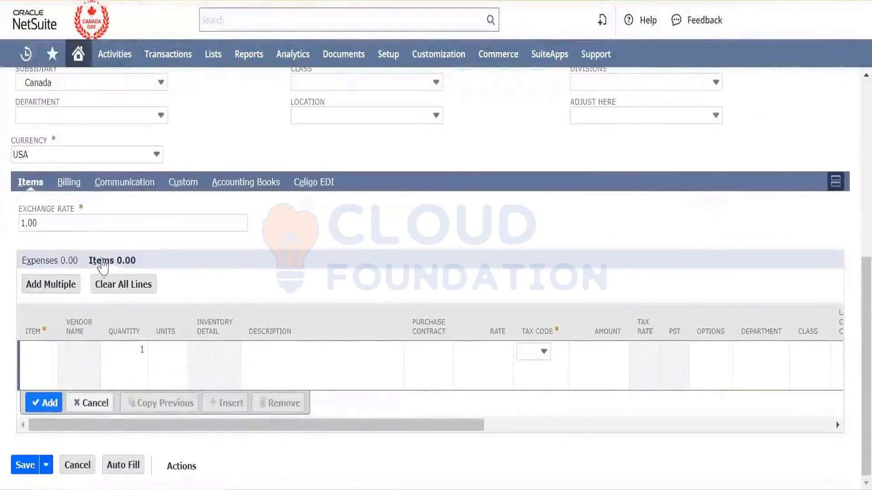
click(57, 352)
click(66, 351)
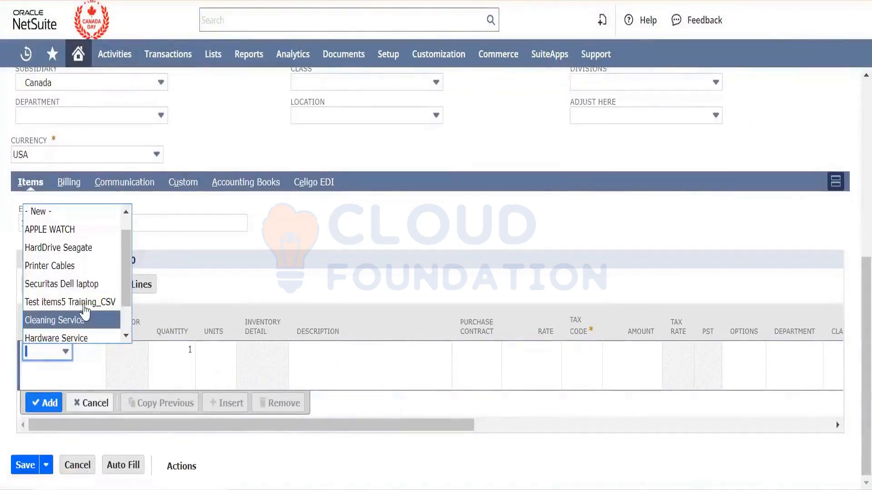
click(85, 305)
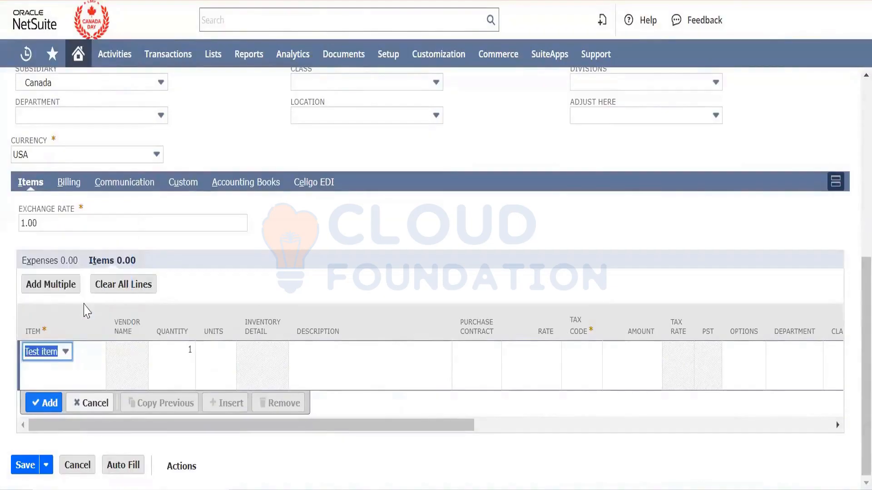
key(Tab)
key(Tab)
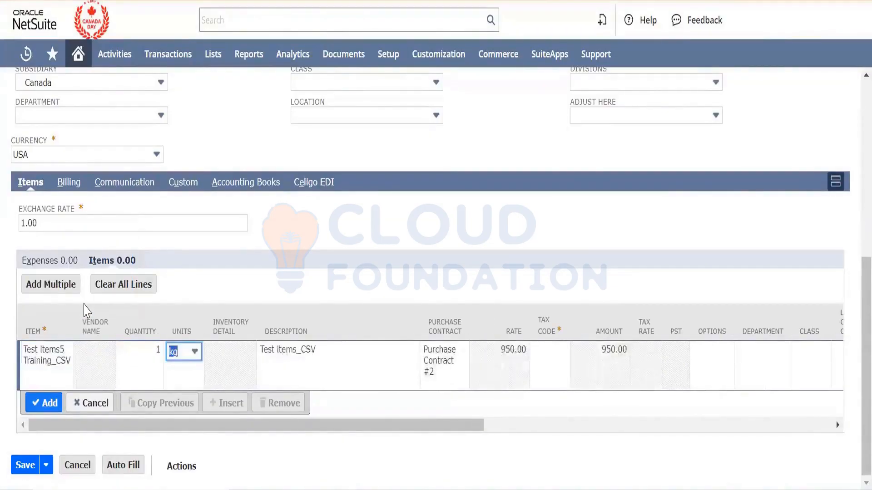
click(509, 347)
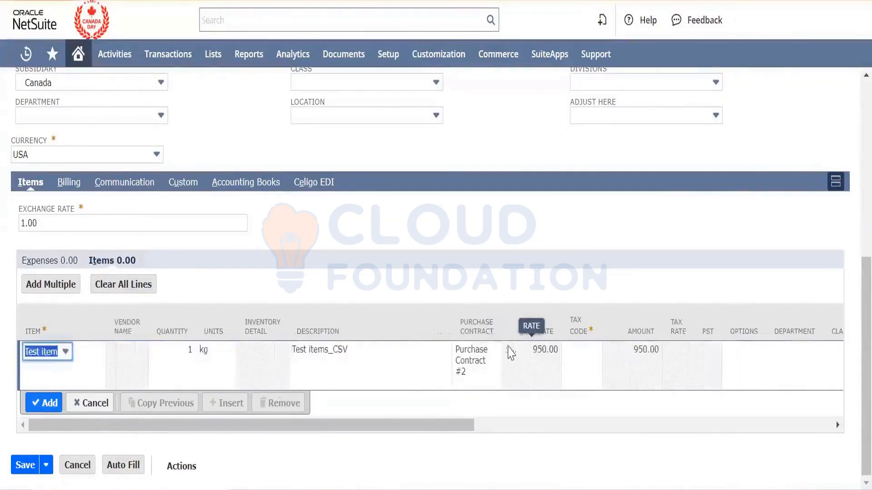
Step: Set the item line's tax code to CA-GST only and check the purchase contract applied to the line
click(581, 358)
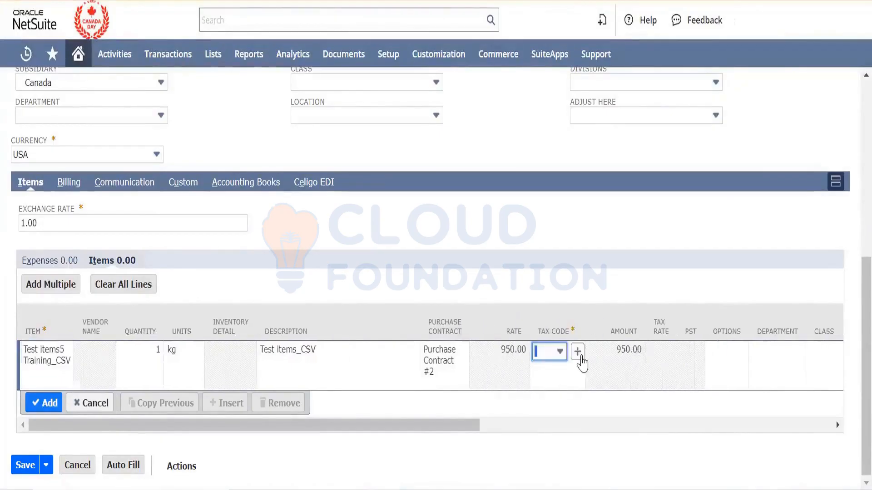
click(560, 352)
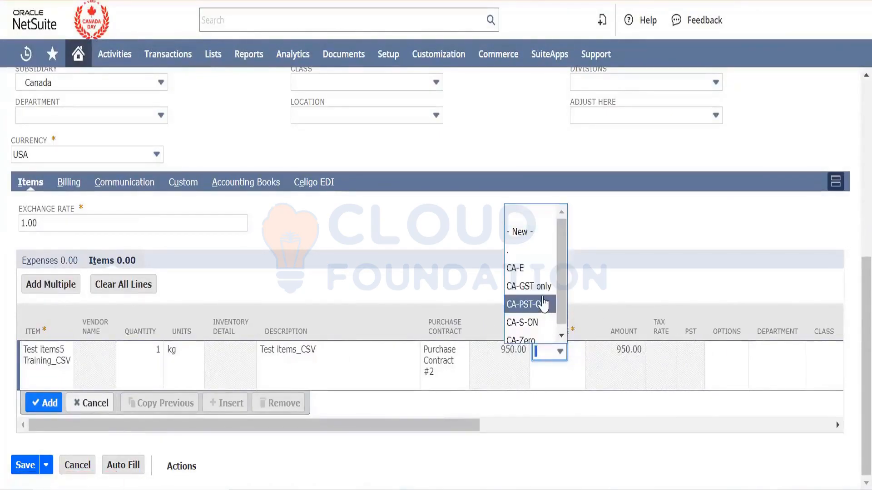
click(542, 287)
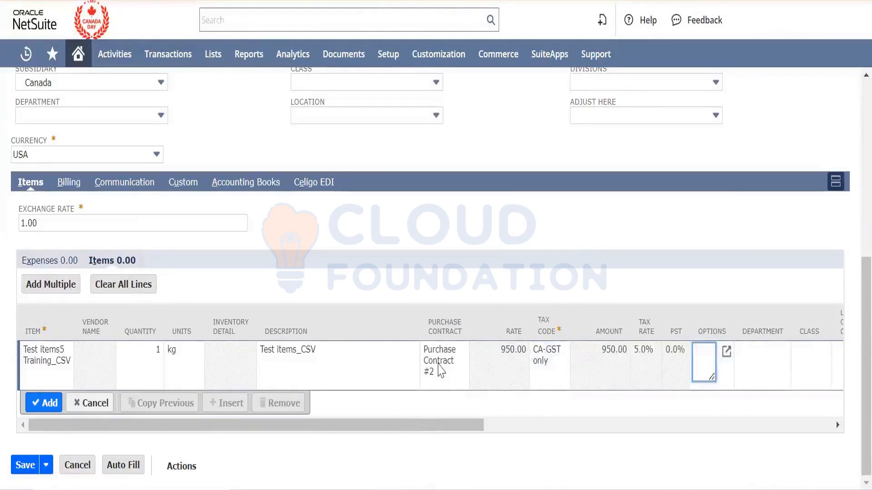
drag(438, 373, 424, 359)
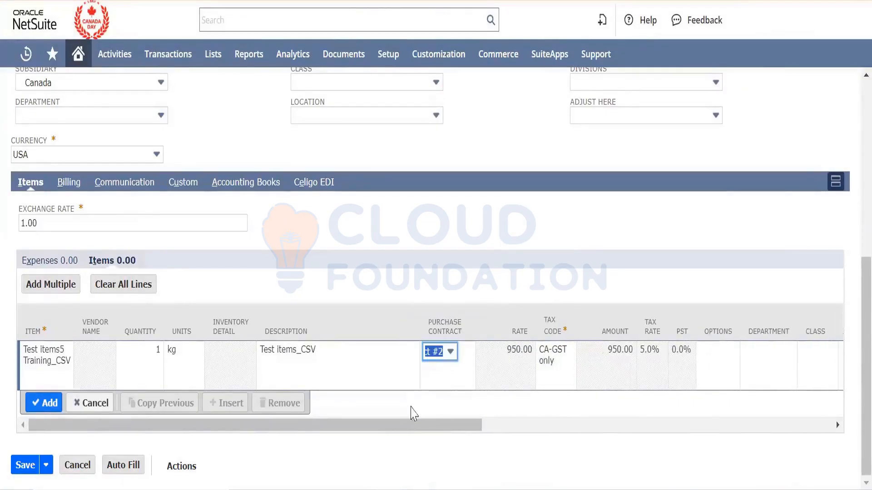
Step: Add the Test items5 Training_CSV item line to the purchase order and set Cloud Test Field to Kgs
drag(414, 426, 372, 419)
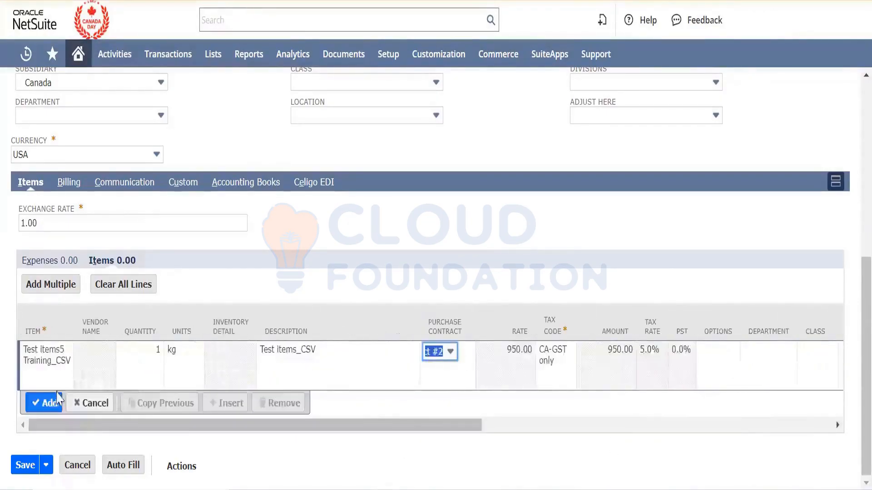
click(50, 404)
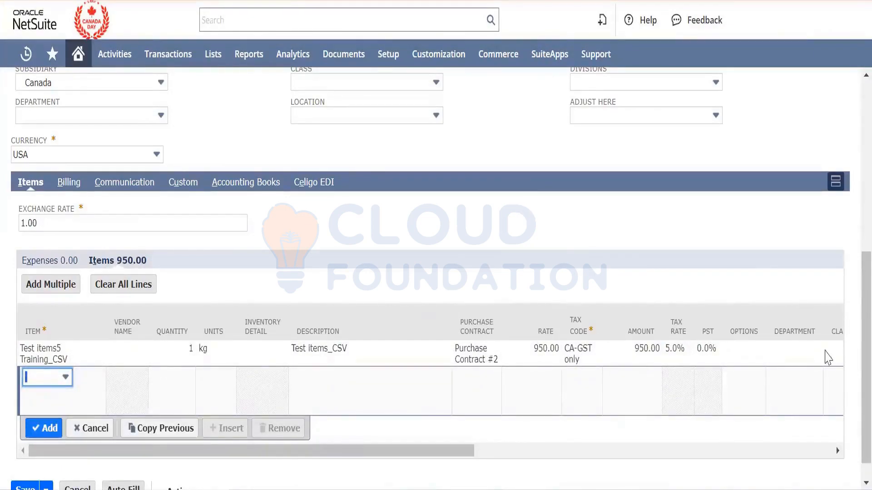
scroll(853, 345, up, 3)
scroll(851, 272, up, 5)
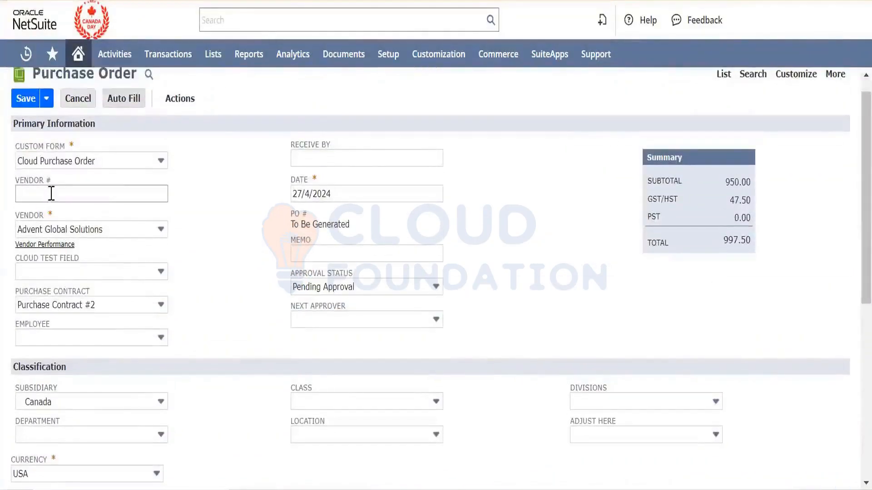
click(105, 274)
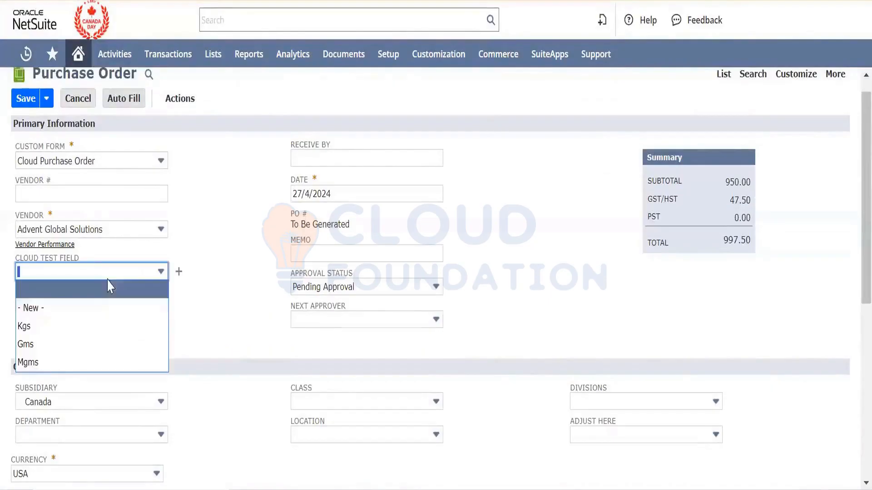
click(85, 331)
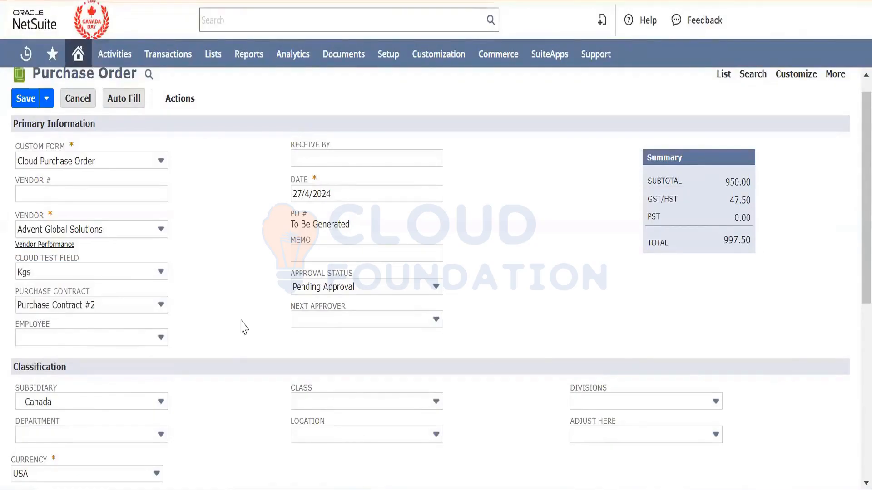
Step: Look at the Employee field's choices and read its field help on the purchase order
click(148, 340)
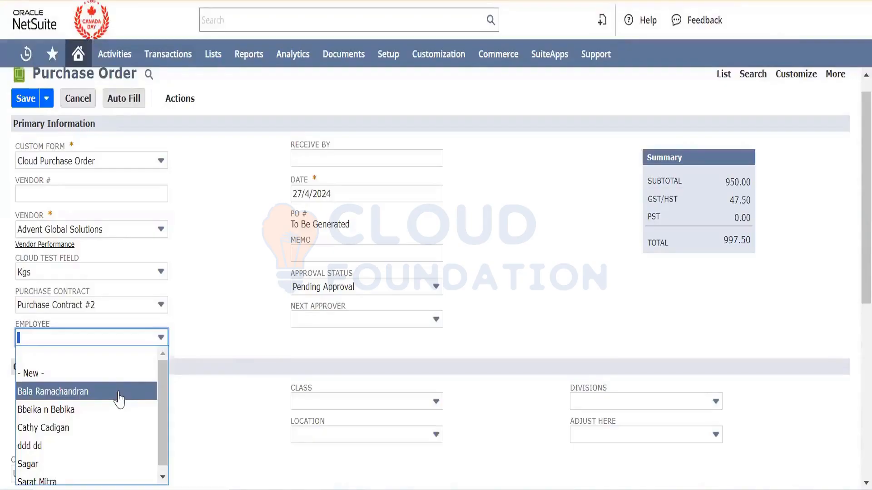
click(267, 294)
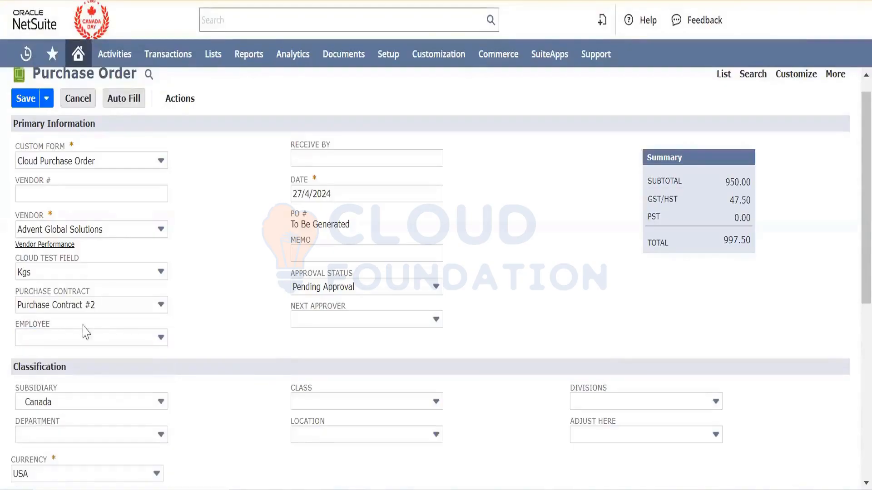
click(44, 324)
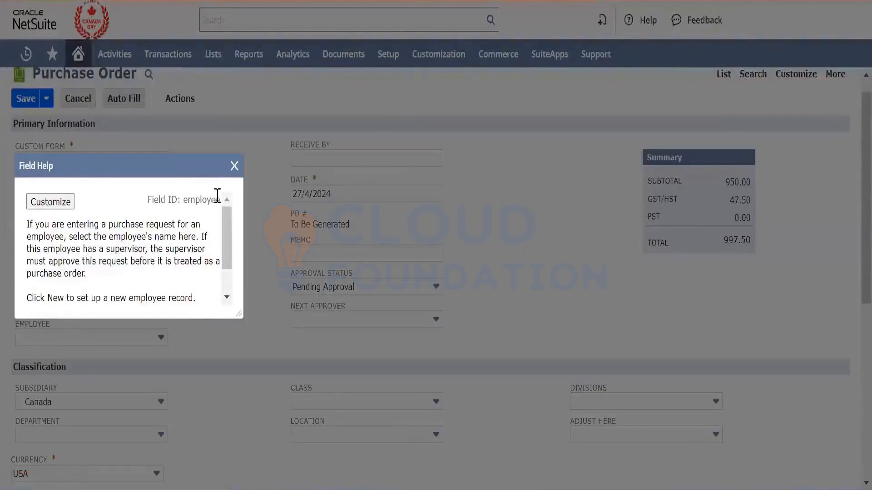
click(234, 166)
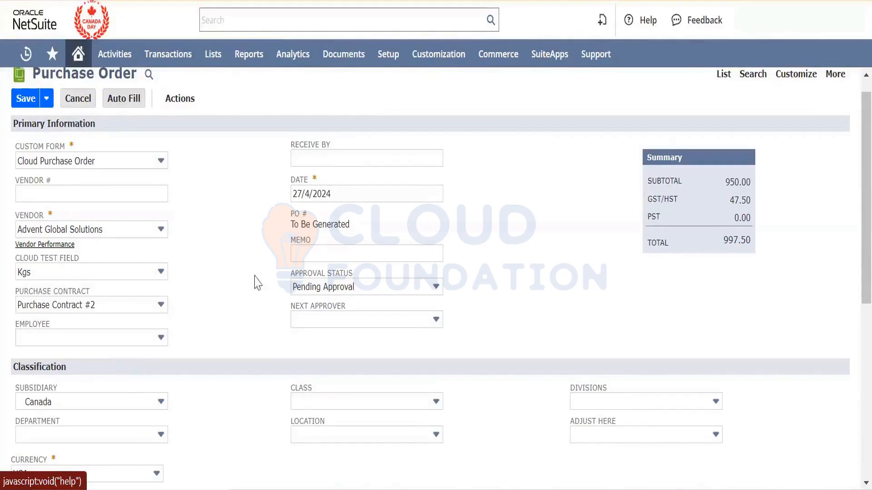
Step: Enter "Cloud test PO" as the purchase order's memo
click(317, 254)
text(Cloud)
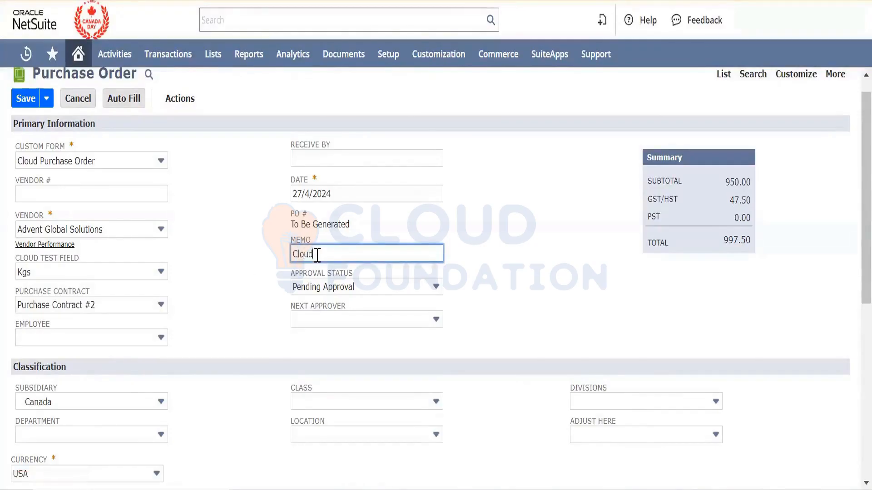
text( test PO)
key(Tab)
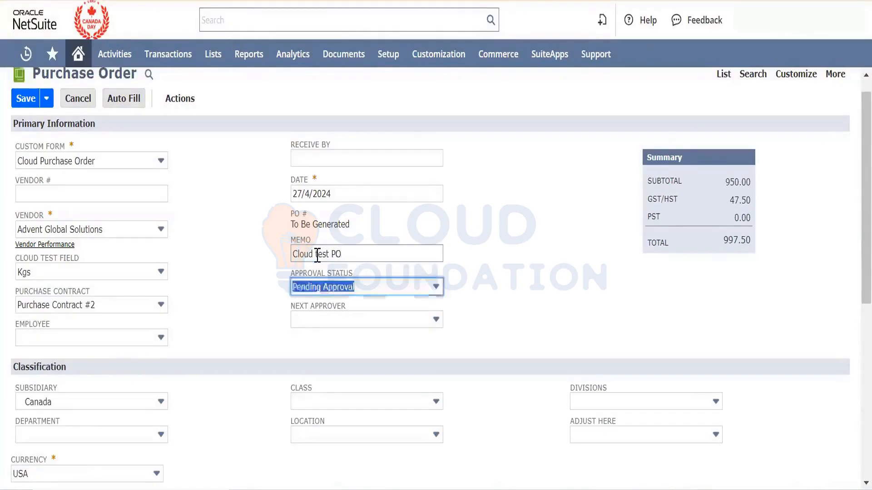
Step: Check which approval status options the purchase order offers without changing the selection
click(379, 291)
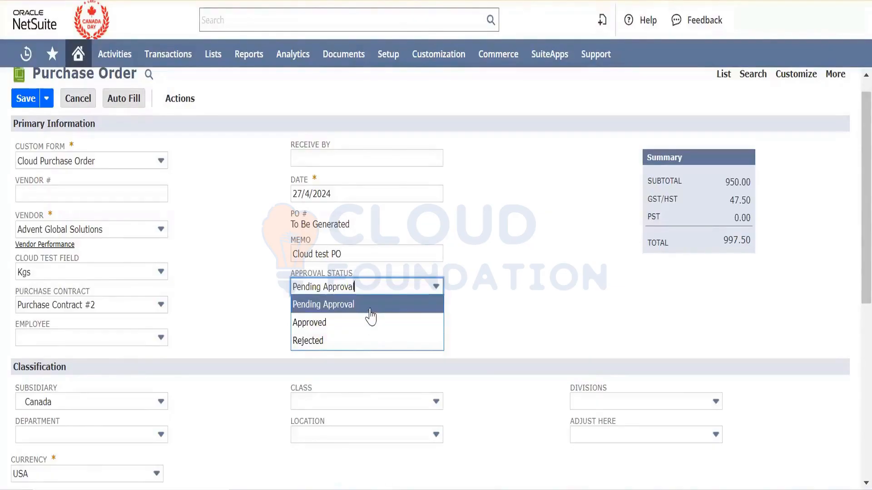
click(493, 314)
scroll(493, 314, up, 1)
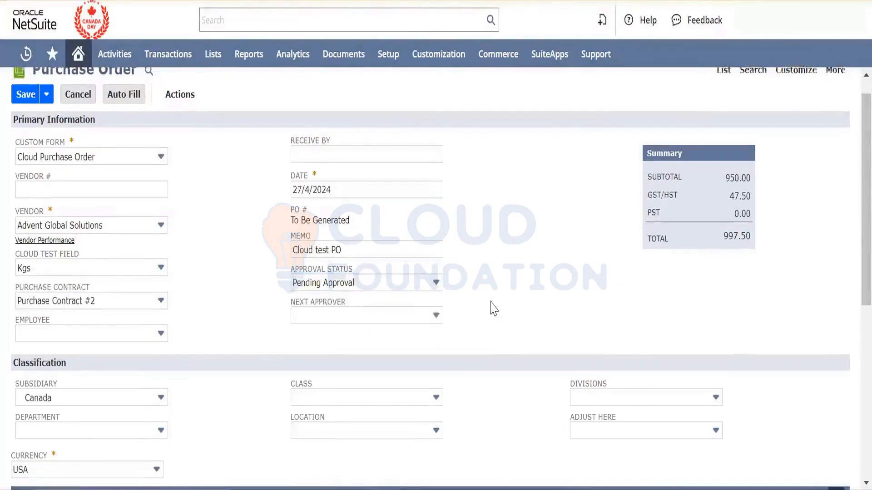
Step: Set the purchase order's classification location to Cloud Location
scroll(493, 313, down, 3)
scroll(493, 313, up, 3)
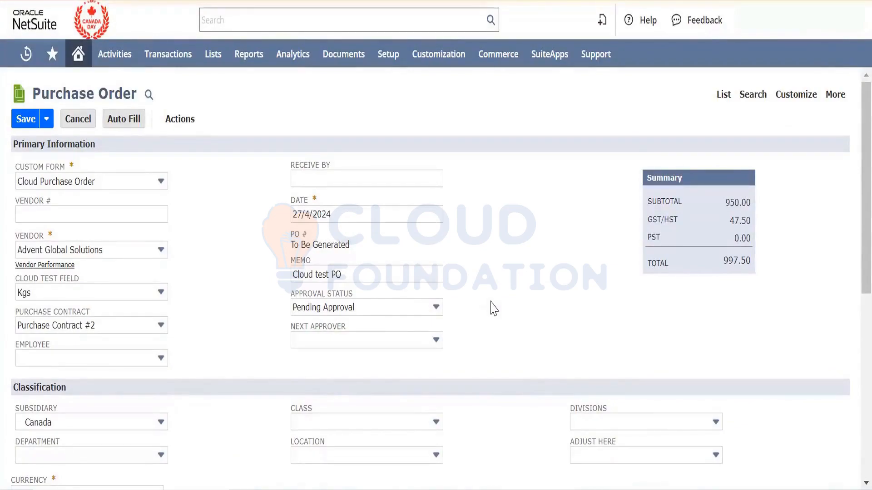
scroll(493, 309, down, 5)
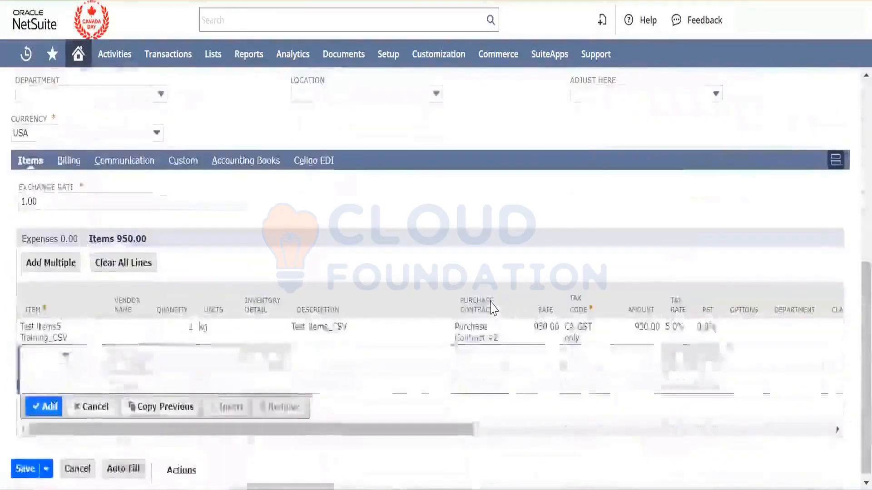
scroll(492, 306, up, 3)
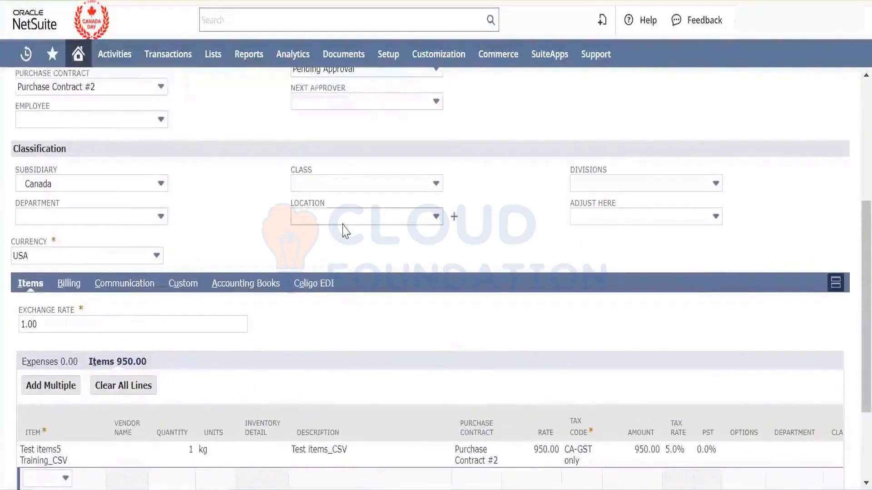
click(343, 225)
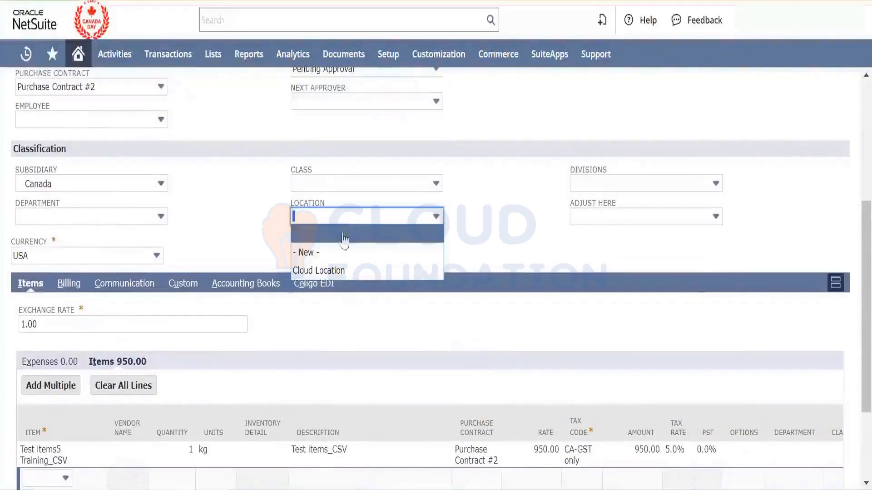
click(343, 272)
click(236, 235)
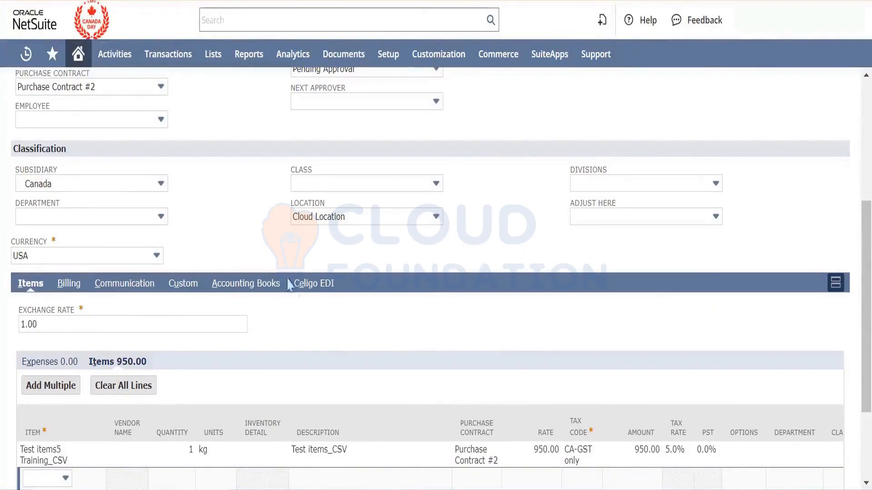
Step: Fill in a new expense line on the purchase order with account Advances Paid, amount 500 and the default tax code
scroll(302, 325, down, 3)
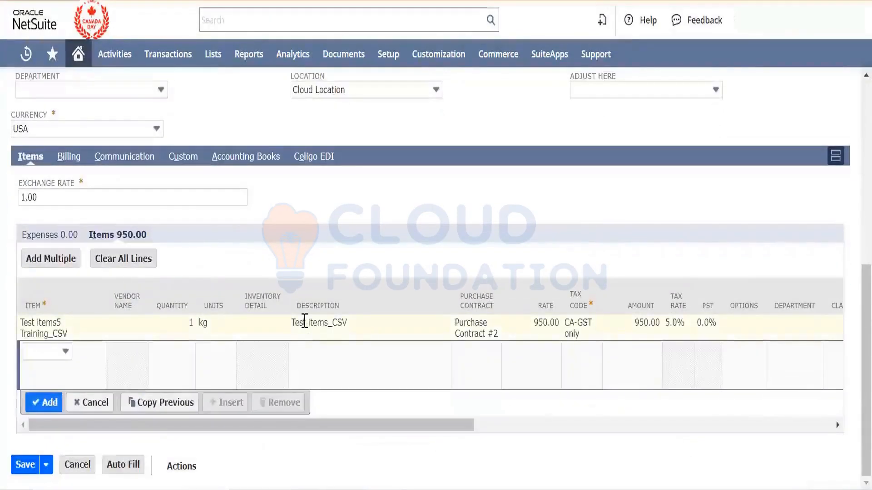
scroll(304, 321, up, 2)
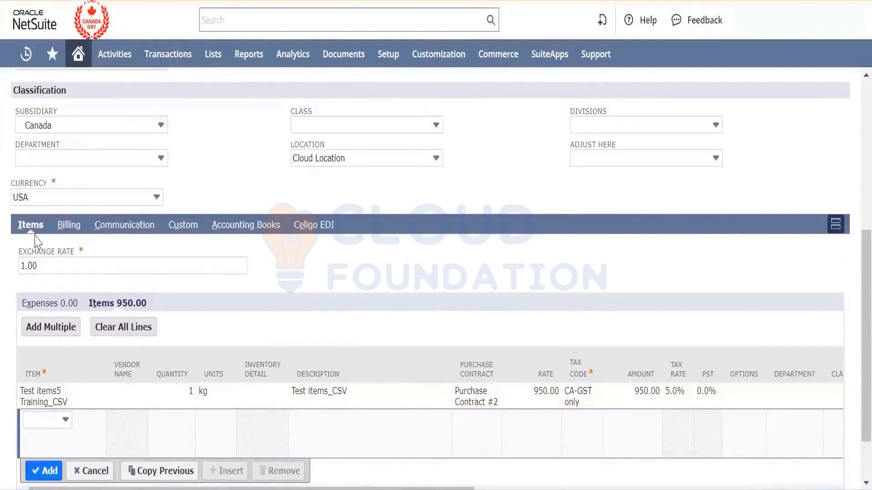
click(57, 303)
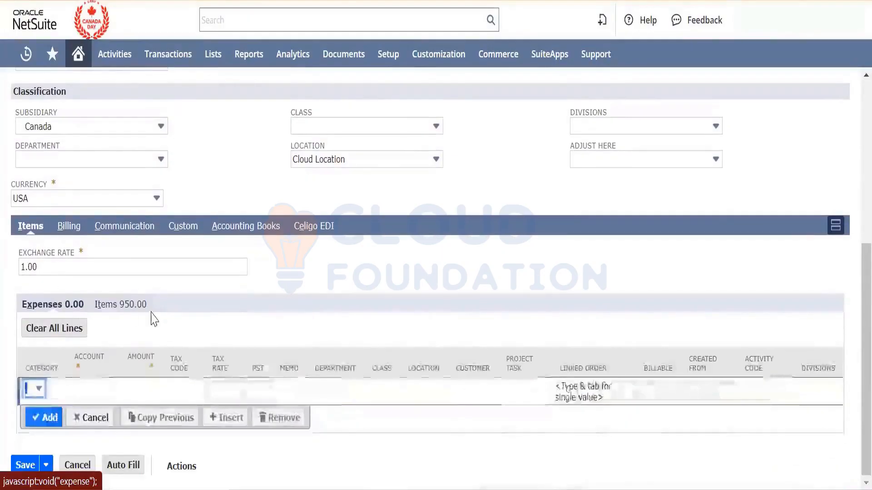
click(104, 395)
click(126, 398)
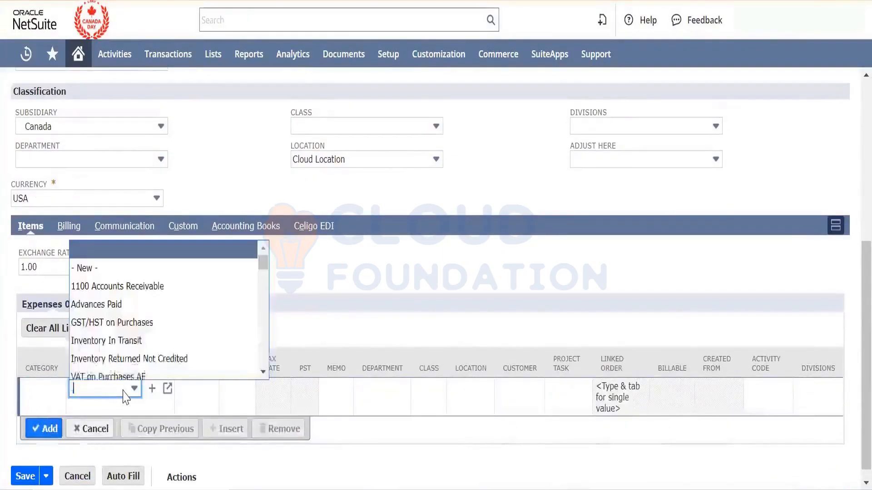
click(158, 312)
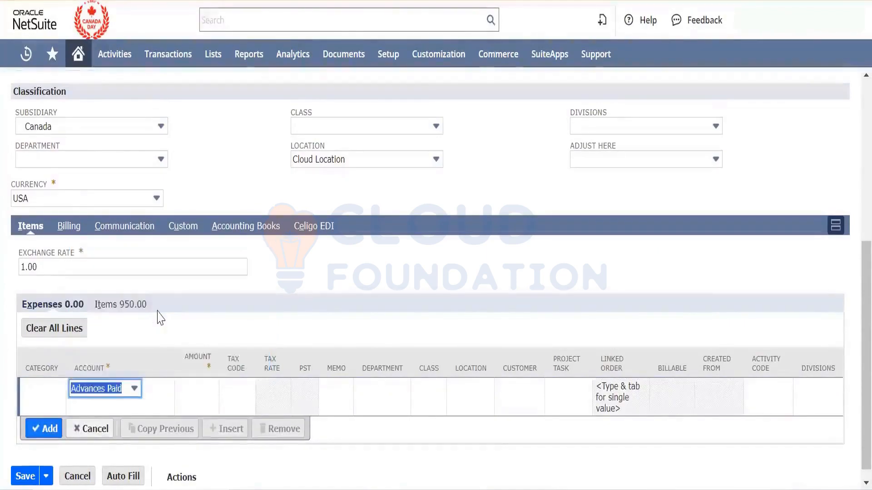
key(Tab)
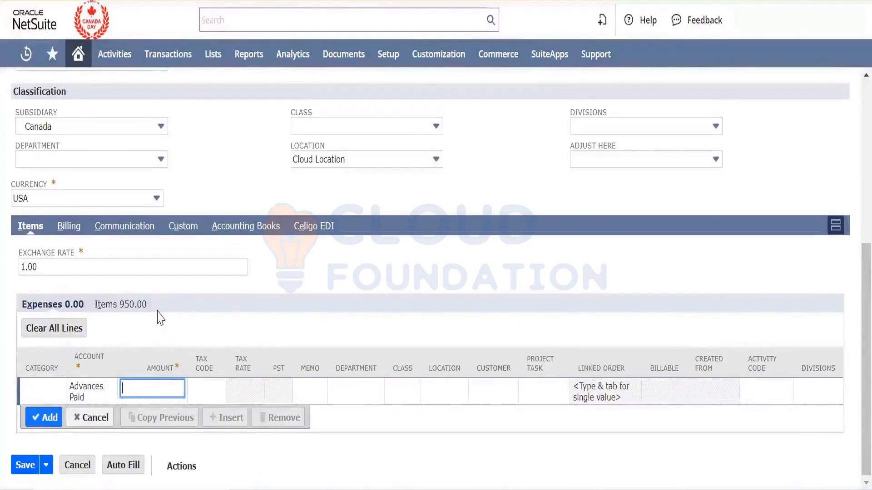
text(500)
key(Tab)
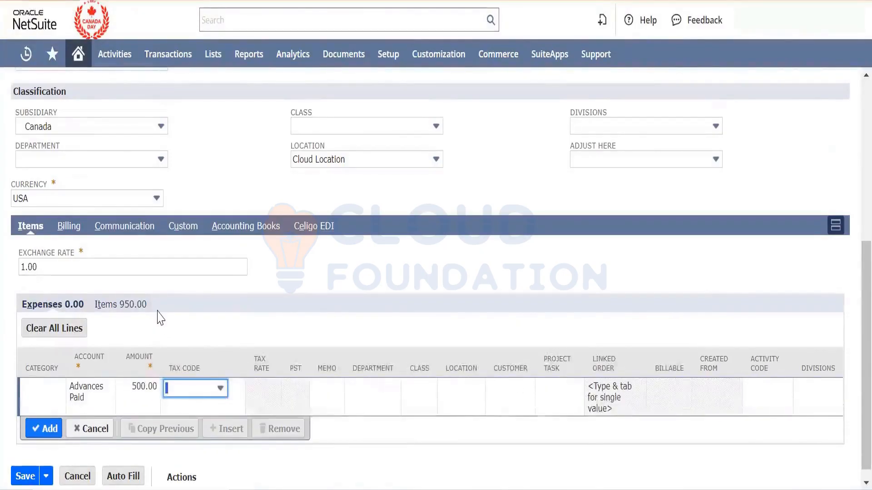
key(Tab)
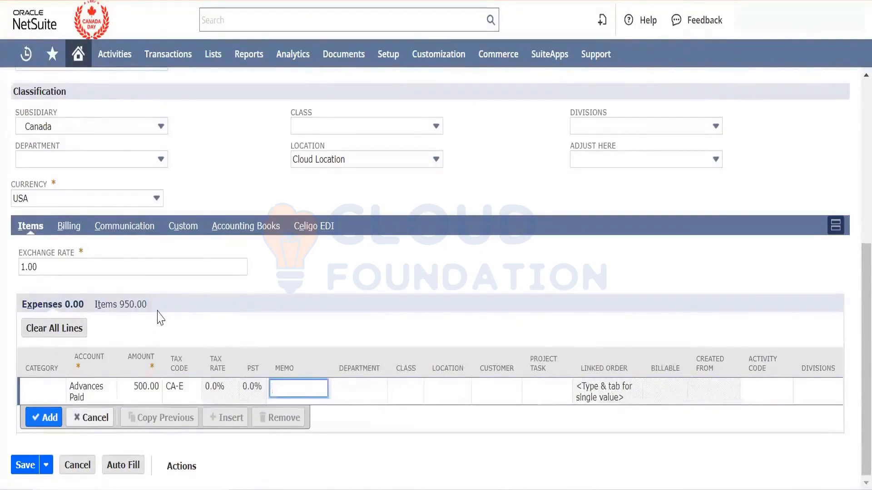
Step: Set the expense line's location to Cloud Location and its class to British Pound
key(Tab)
click(472, 400)
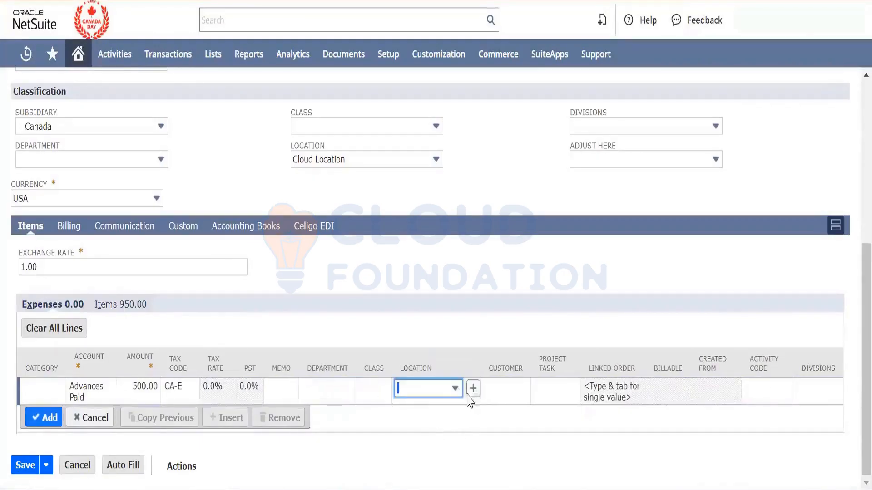
click(457, 389)
click(438, 443)
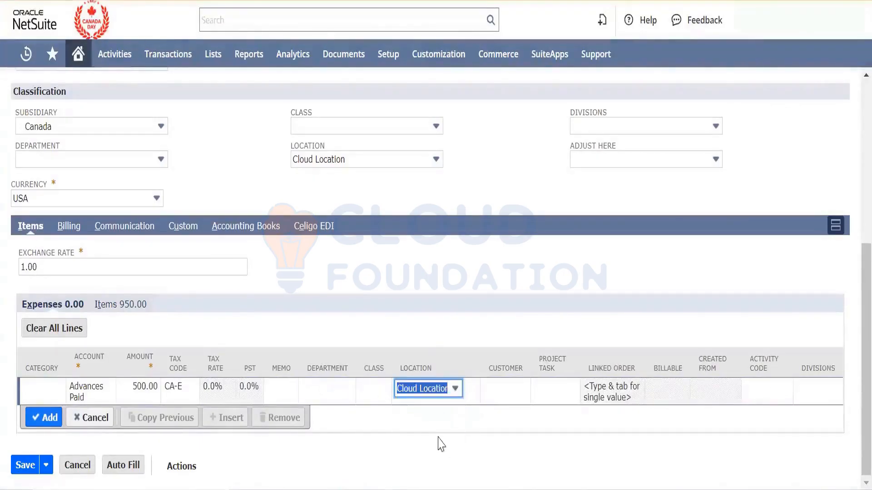
click(371, 394)
click(375, 394)
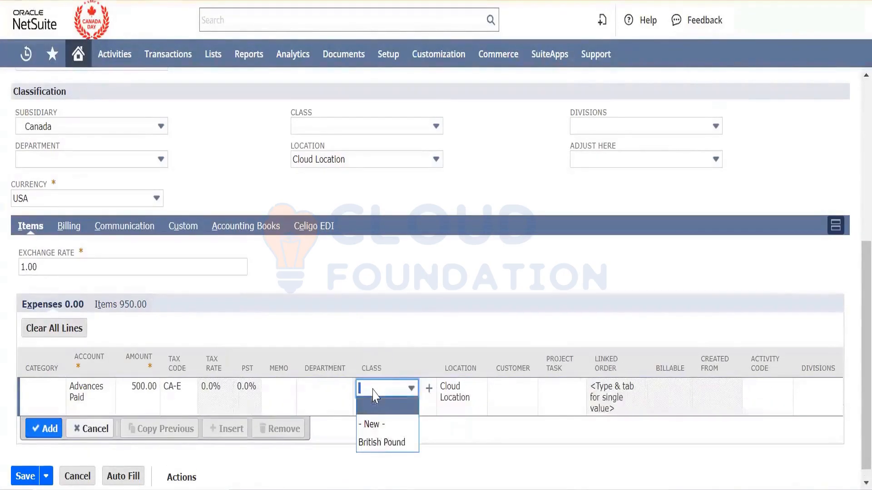
click(377, 443)
Step: Check the department choices for the expense line and leave the department blank
click(336, 396)
click(337, 398)
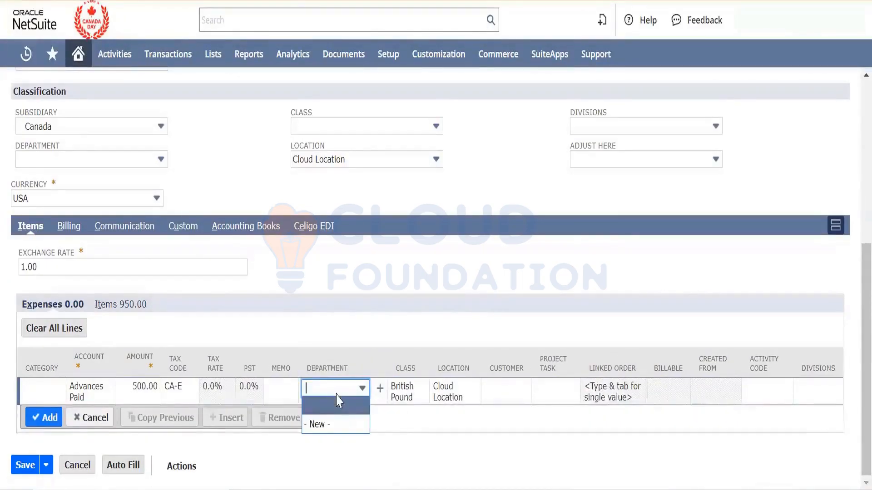
click(415, 470)
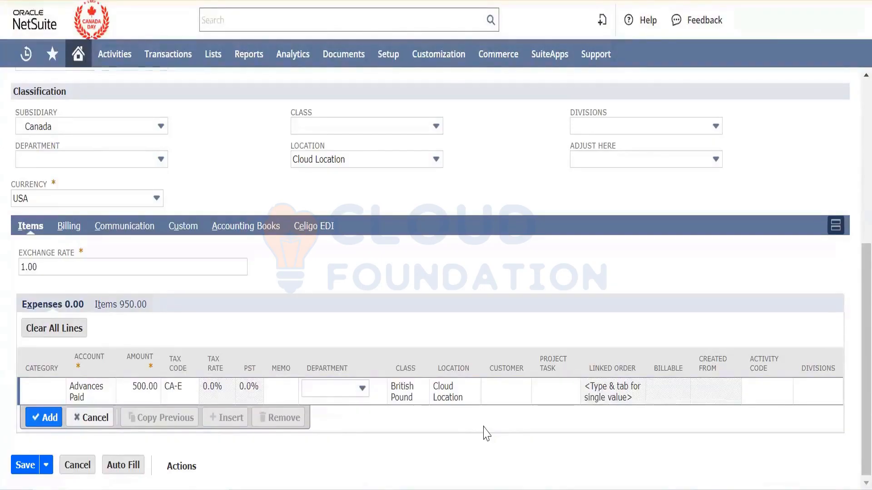
Step: Try Engee Entr as the expense line's customer, check the project task field, and clear the customer again
click(514, 392)
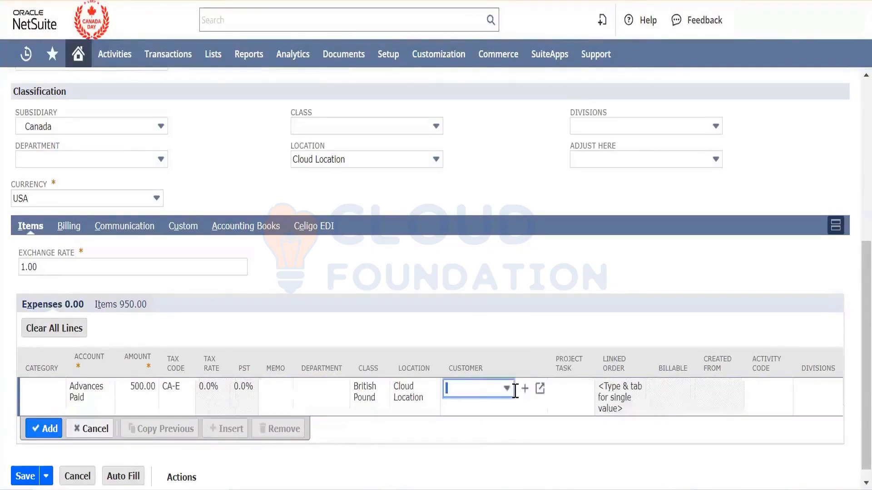
click(506, 388)
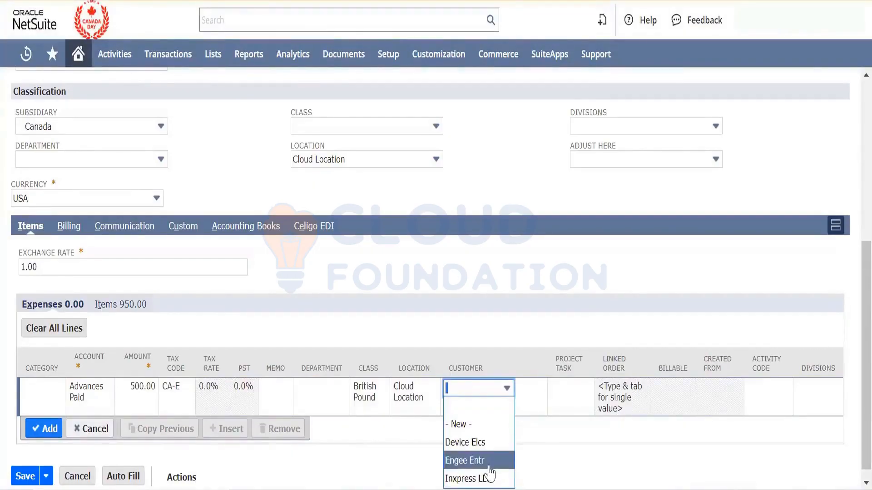
click(592, 416)
click(559, 393)
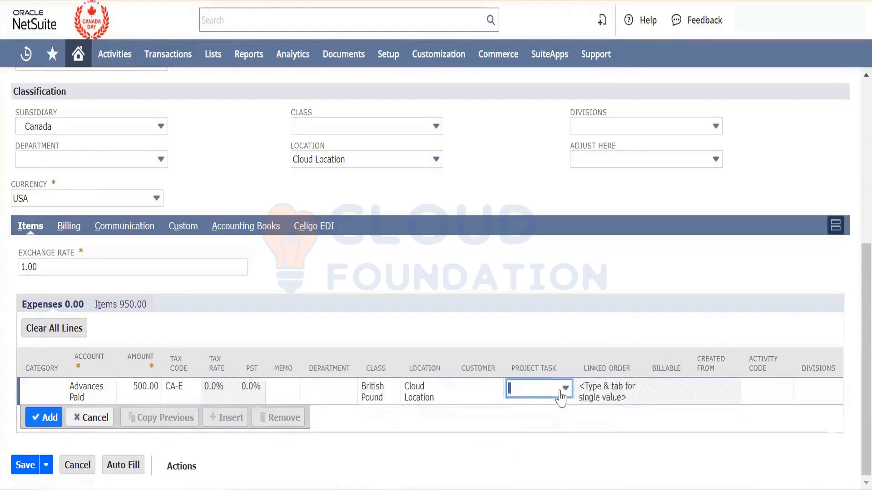
click(494, 392)
click(494, 393)
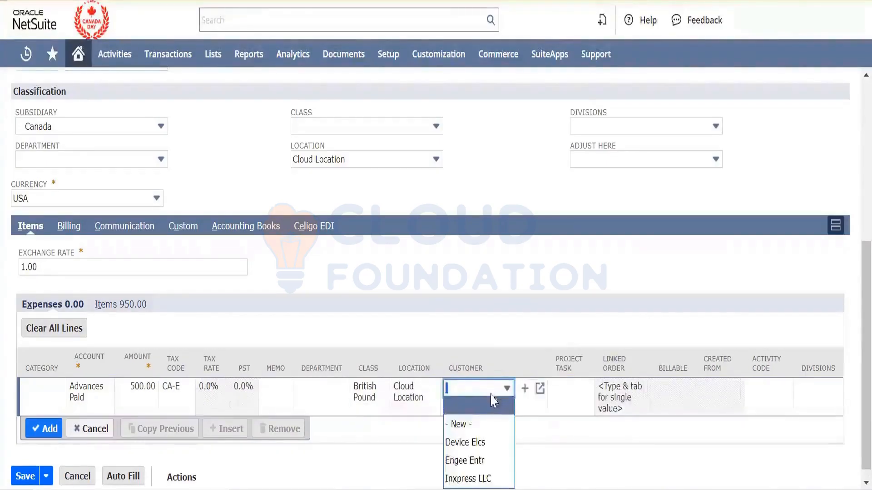
click(471, 463)
click(571, 389)
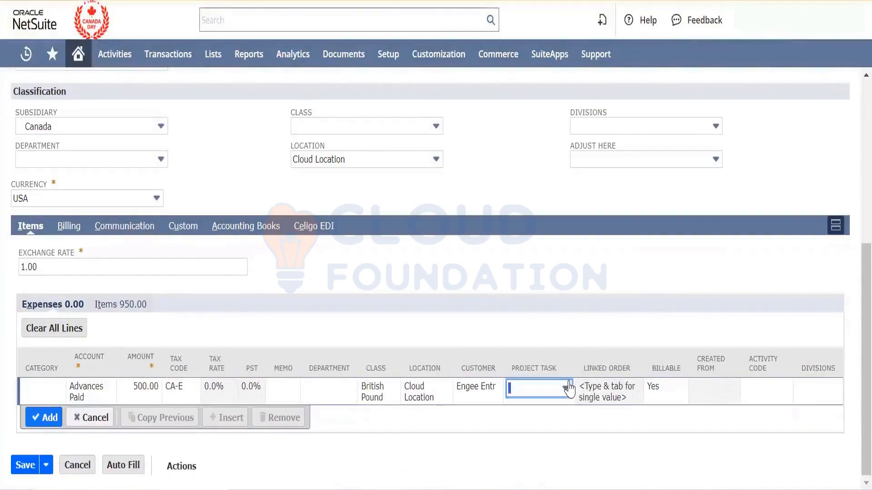
click(479, 390)
click(495, 393)
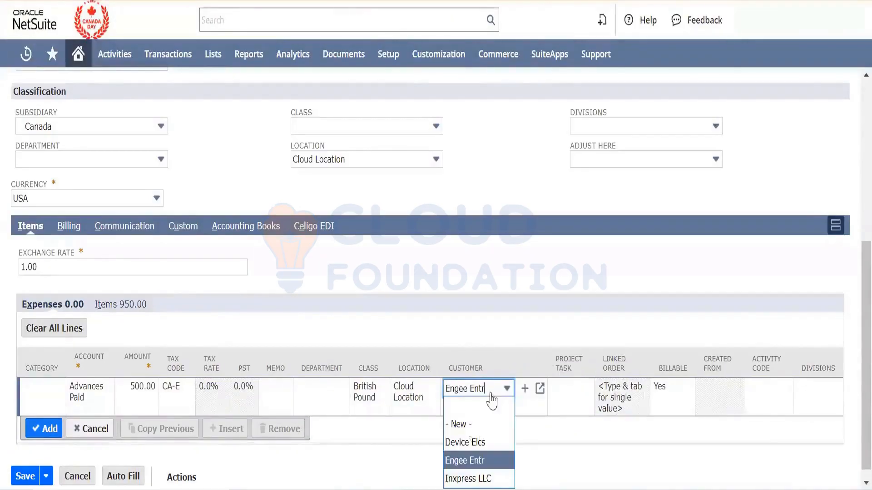
click(478, 411)
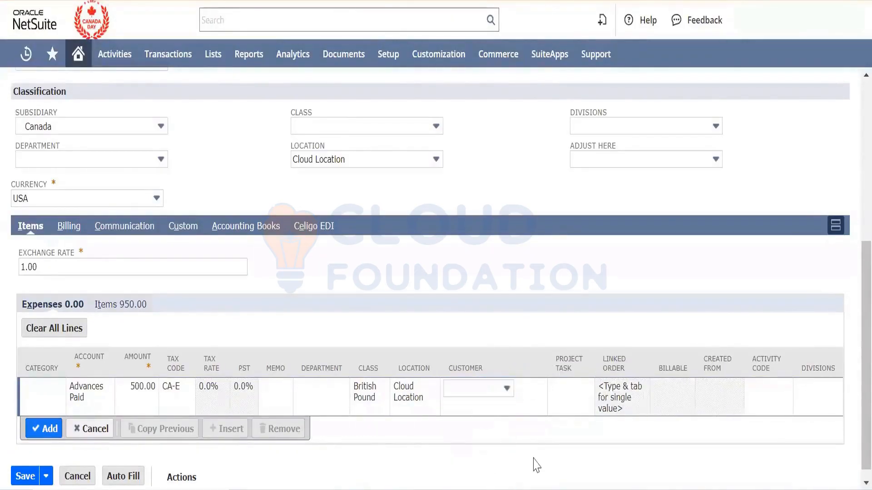
Step: Set the expense line's customer to Device Elcs and keep the line billable
click(505, 389)
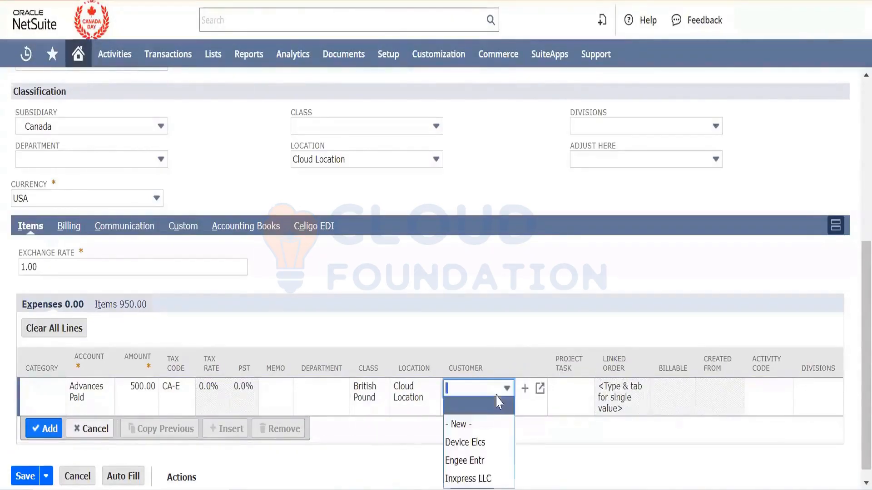
click(487, 442)
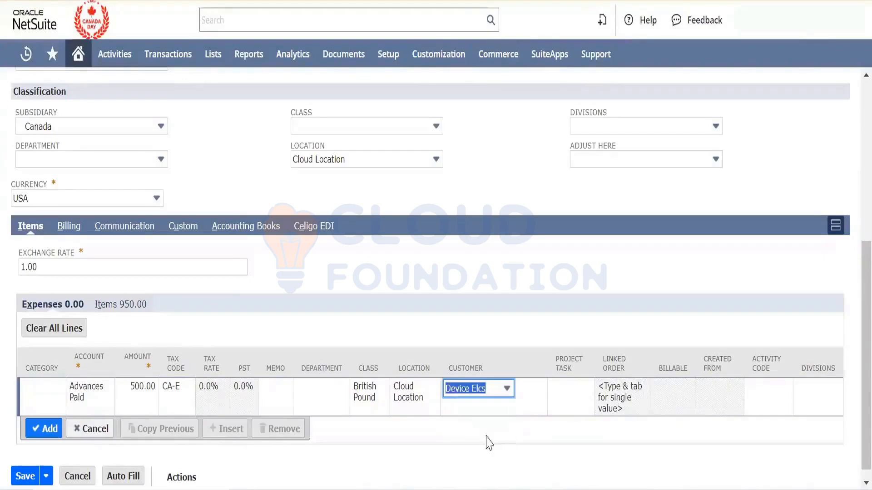
click(678, 388)
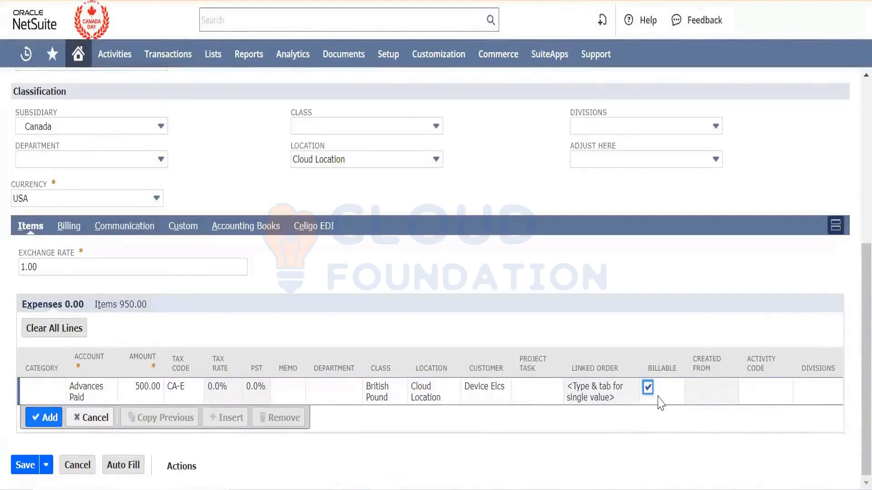
Step: Set the expense line's division to Division 1, leaving the activity code blank, and add the line to the purchase order
click(751, 388)
click(751, 389)
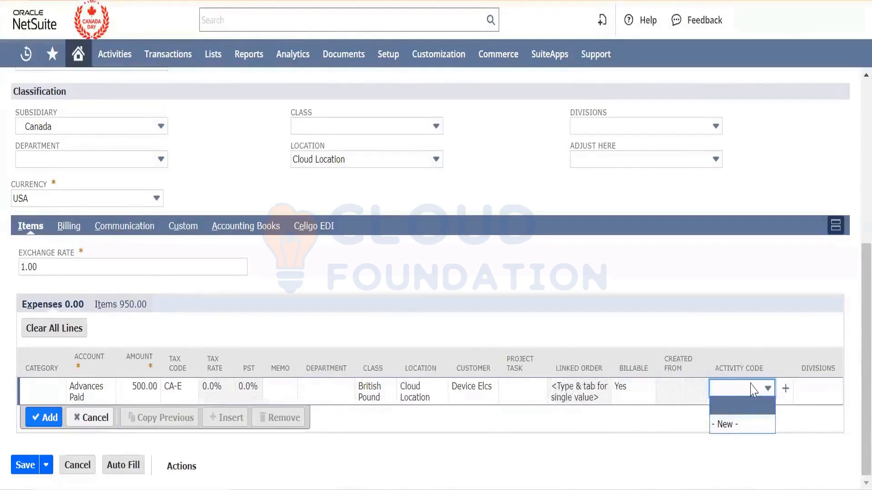
click(815, 393)
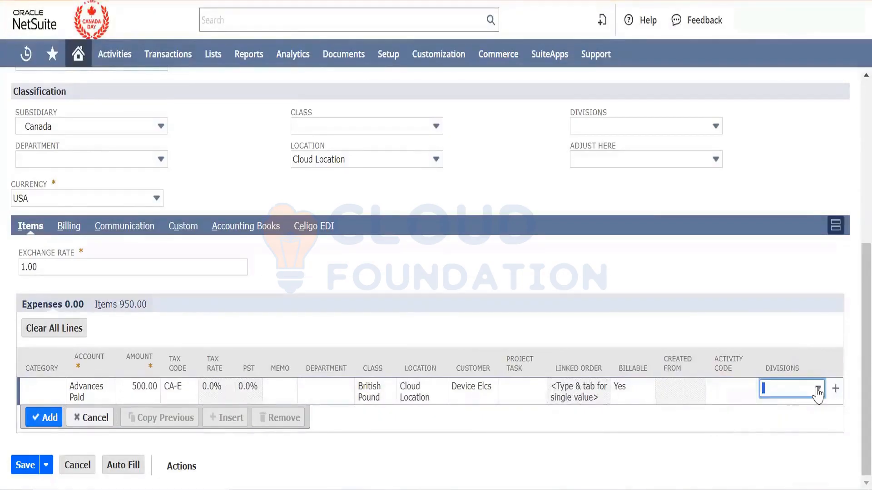
click(817, 391)
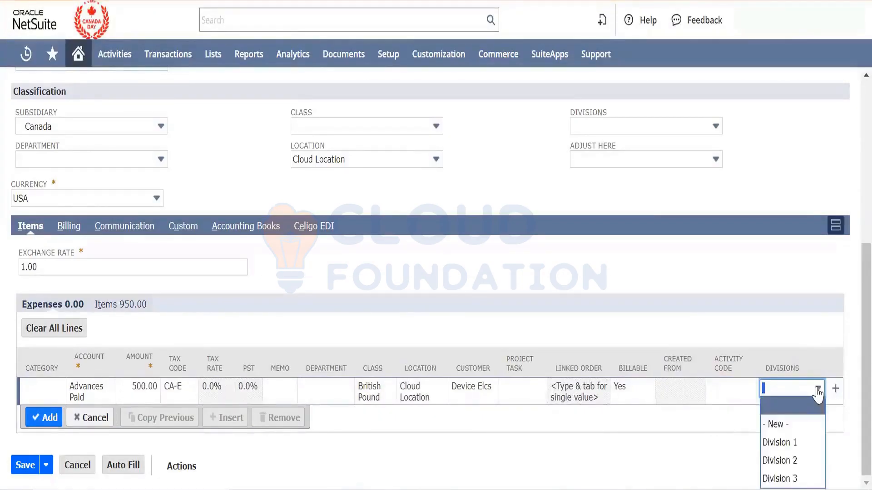
click(801, 442)
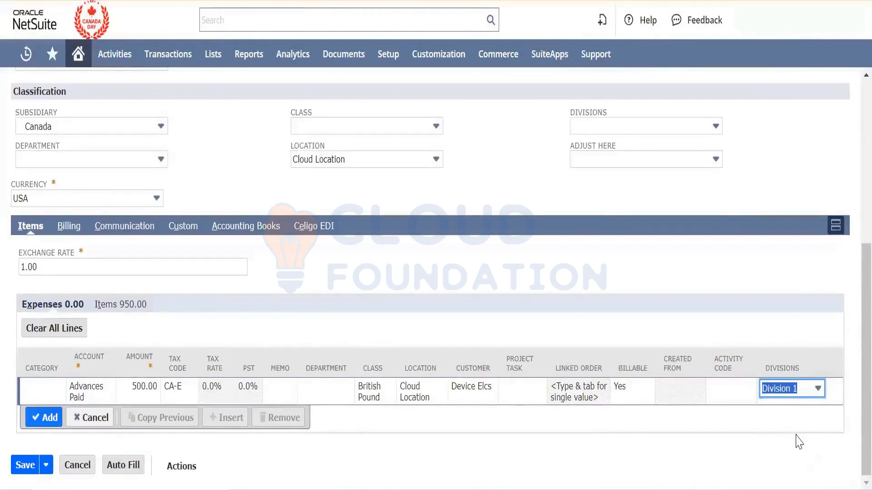
click(797, 436)
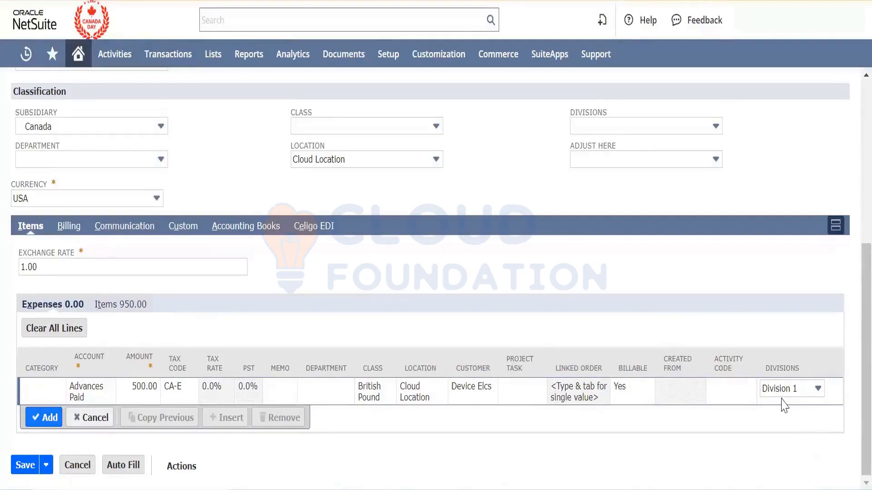
click(52, 418)
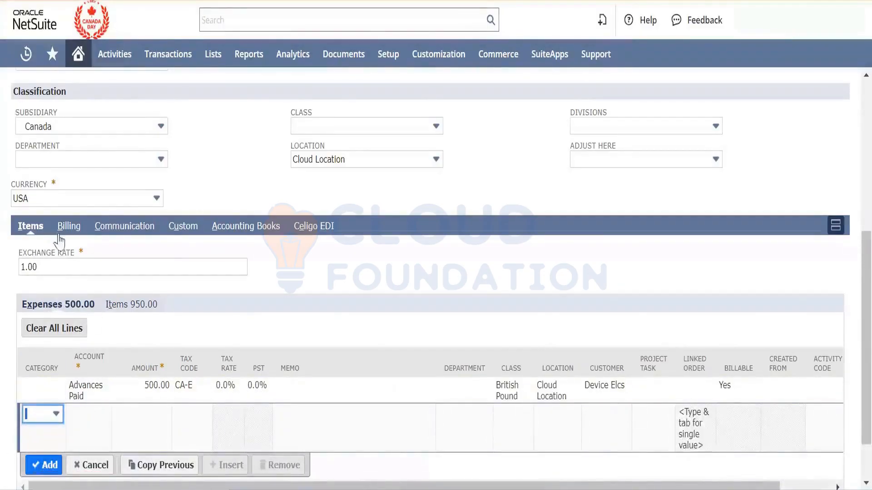
Step: In the purchase order's billing details, leave the vendor address unselected and set terms to 2% 10 Net 30 and incoterm to DAP
click(67, 229)
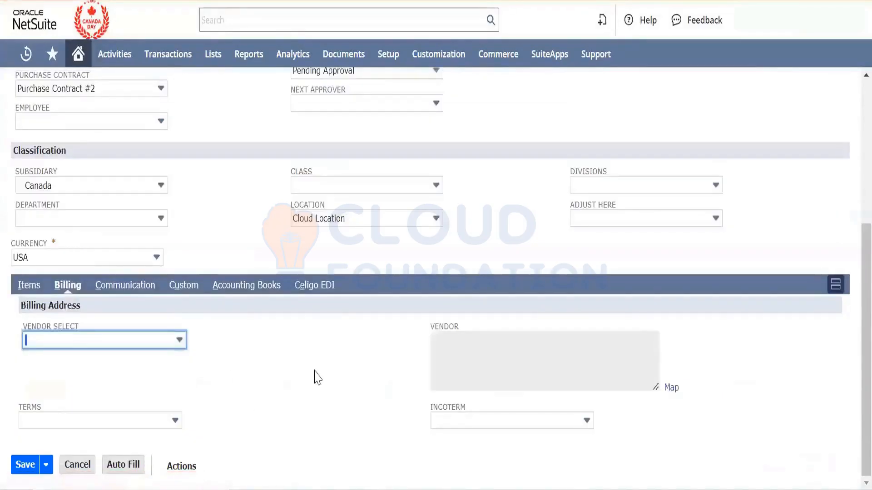
click(179, 339)
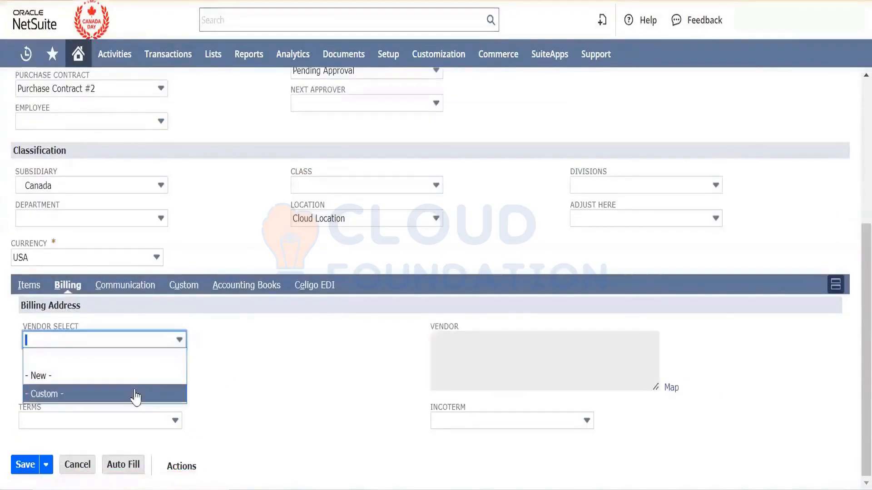
click(329, 402)
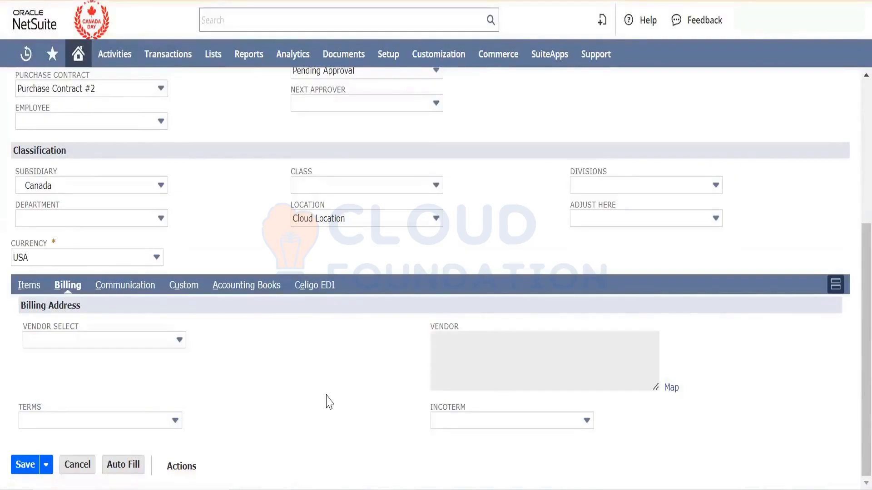
click(175, 421)
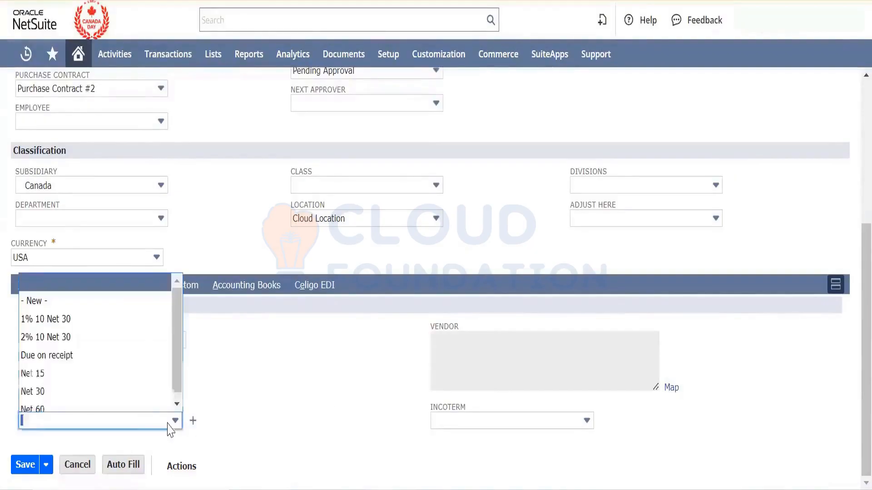
click(91, 347)
click(473, 422)
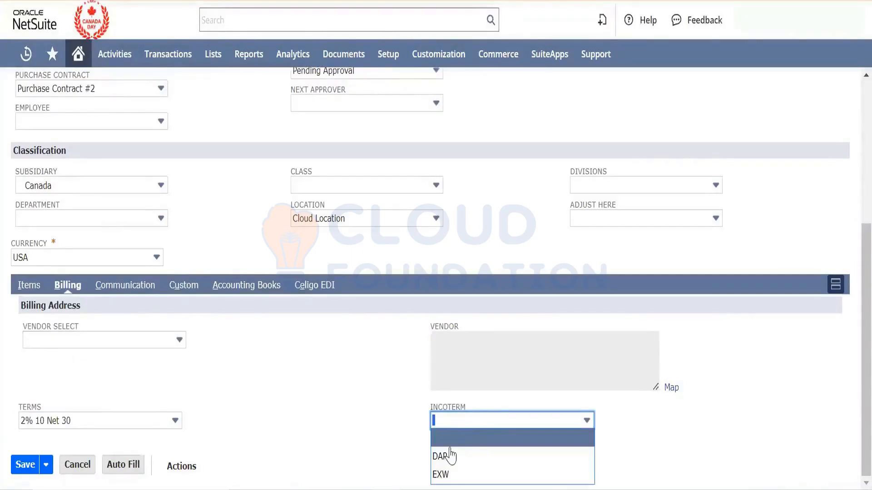
click(441, 457)
click(311, 423)
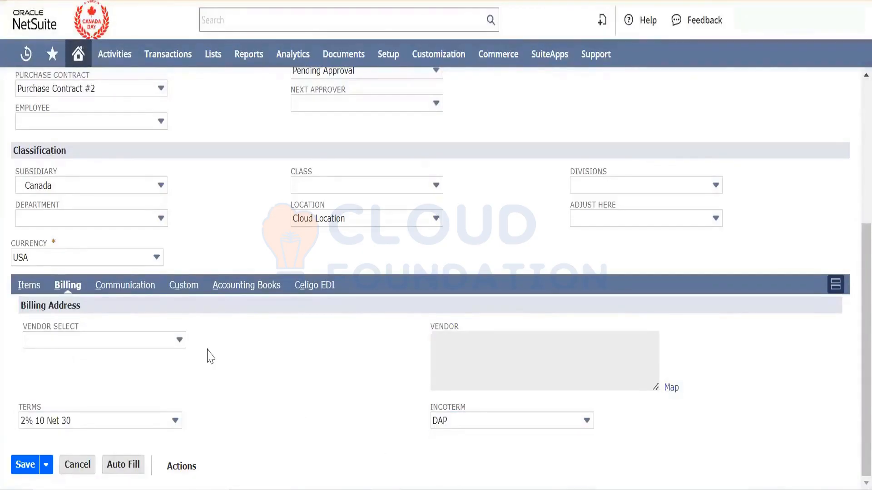
Step: Open the communication details and review the purchase order's primary information, classification and summary
click(129, 289)
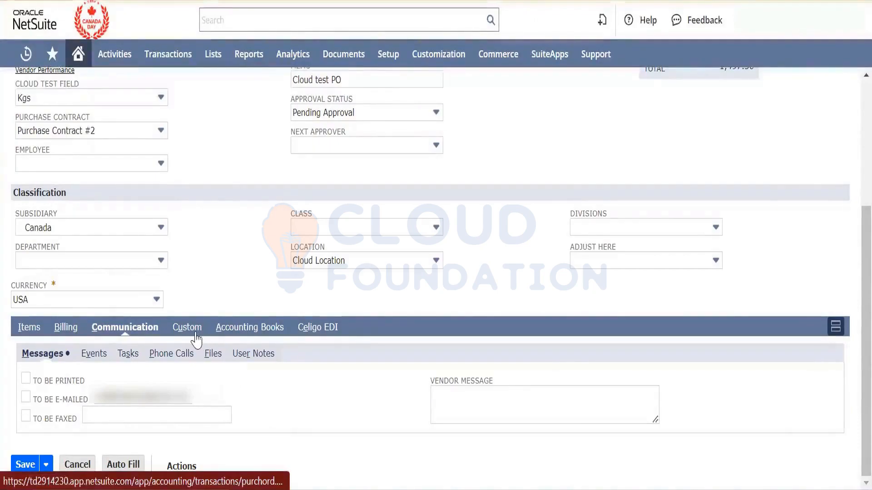
scroll(224, 271, up, 5)
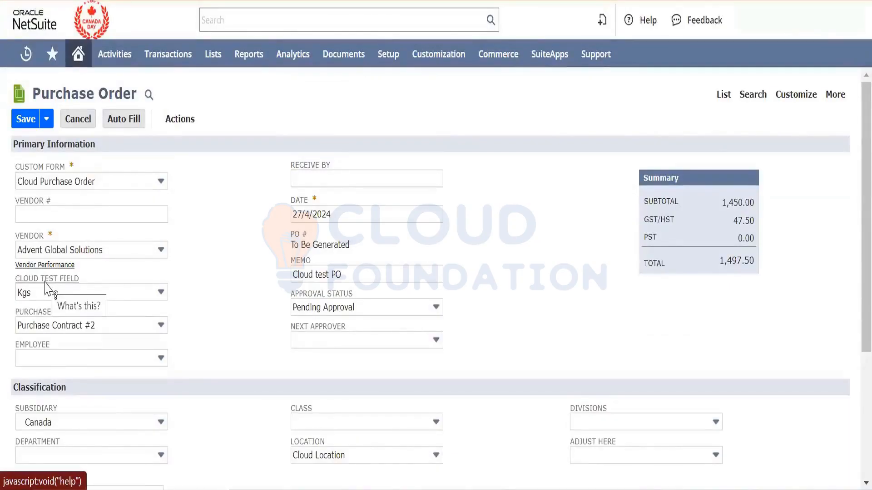
scroll(209, 305, down, 1)
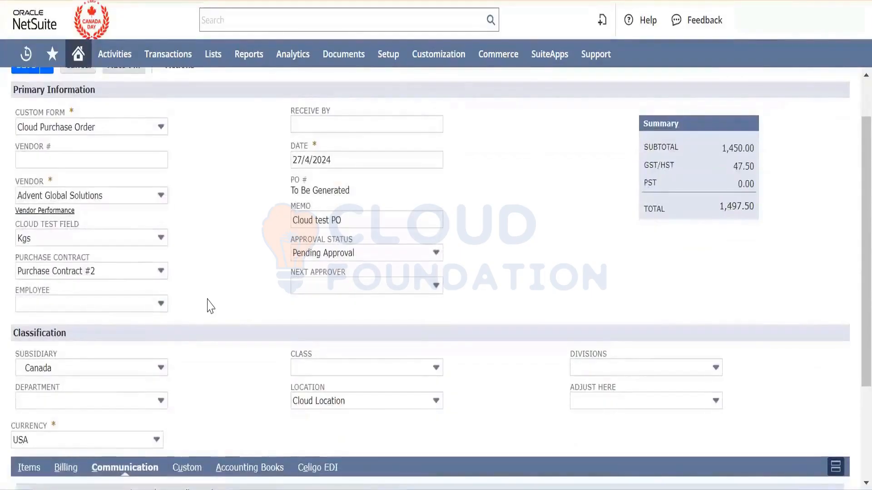
scroll(209, 306, up, 1)
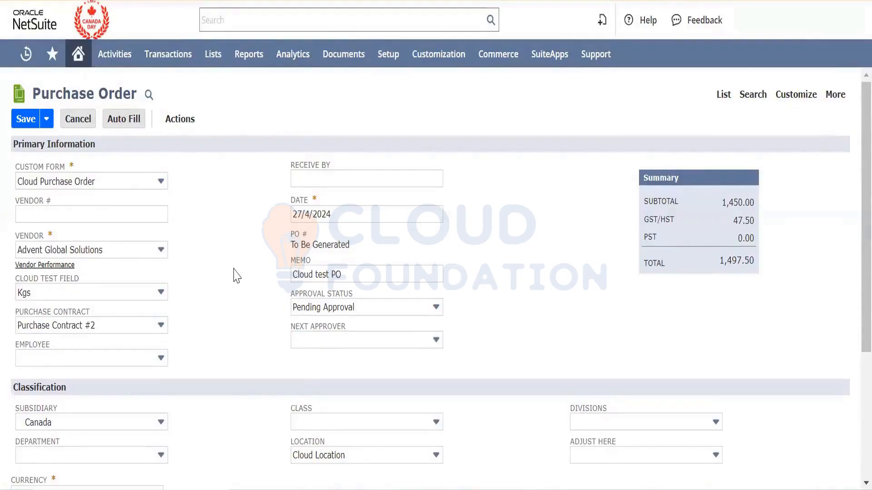
scroll(237, 275, down, 1)
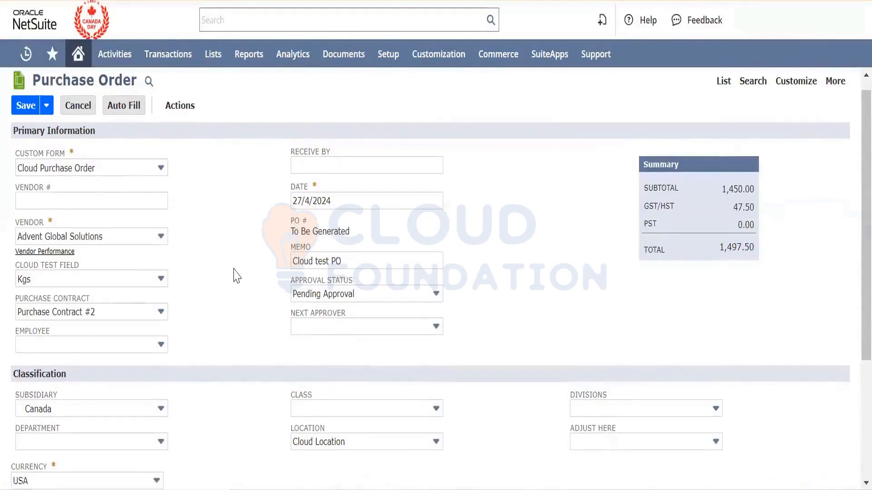
scroll(236, 275, down, 4)
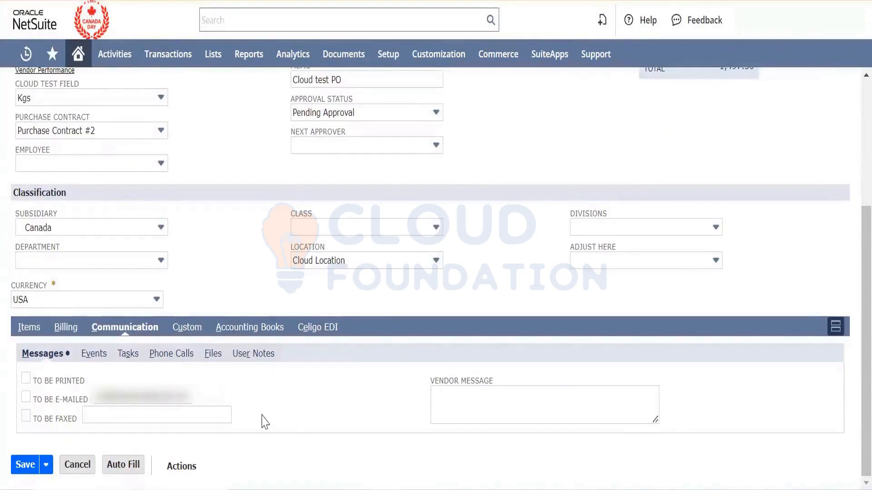
Step: Try to flag the purchase order to be e-mailed, dismiss the notice, and place the cursor in the vendor message
click(25, 397)
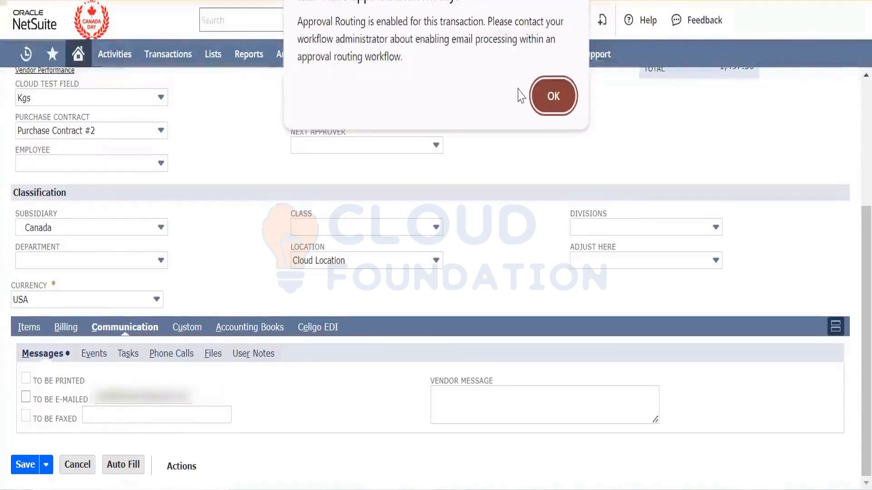
click(547, 98)
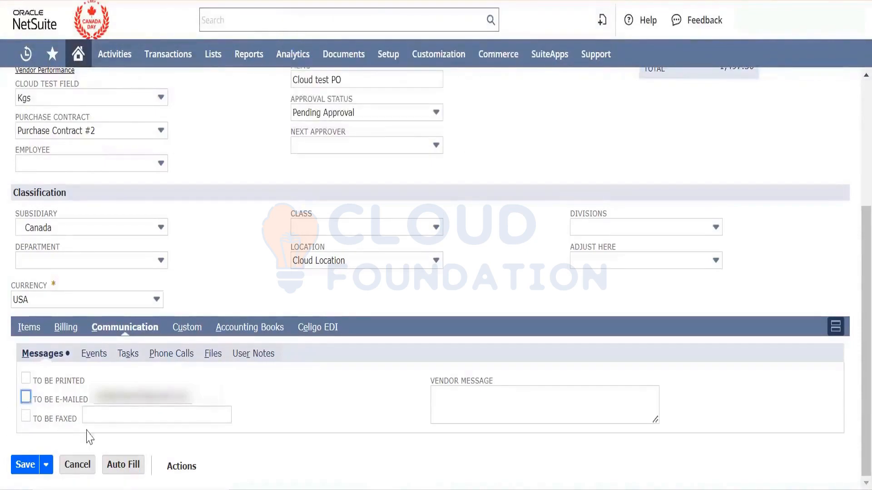
click(496, 410)
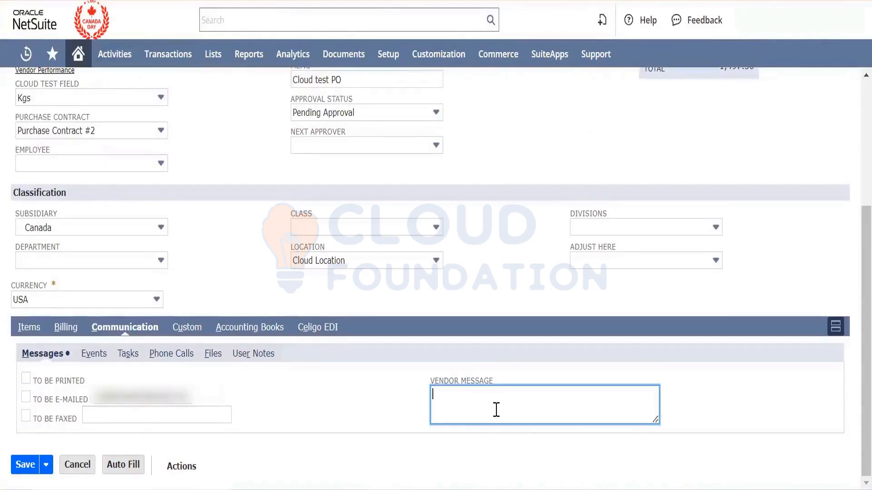
Step: Look through the purchase order's communication sections for events, phone calls, files and user notes
click(103, 358)
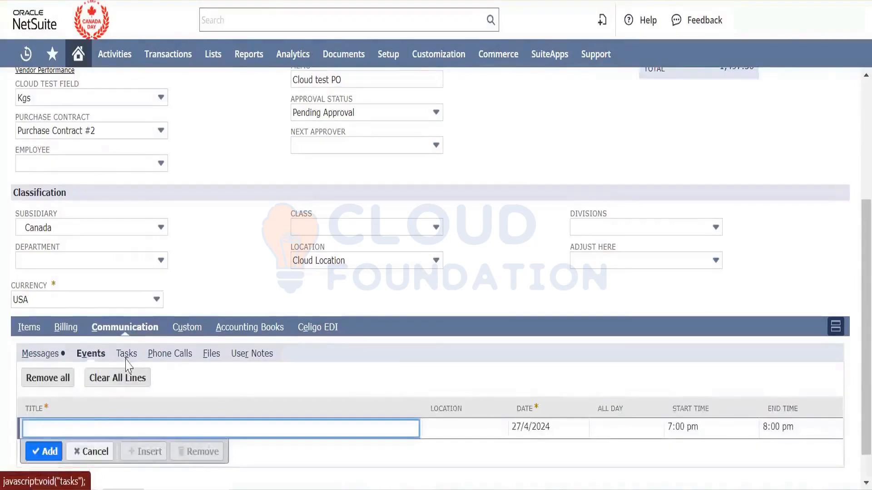
click(173, 359)
scroll(231, 388, down, 1)
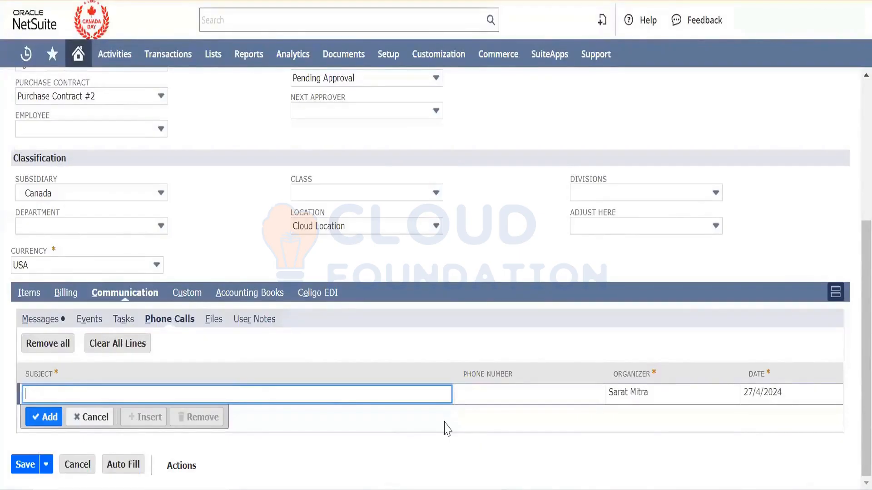
click(209, 332)
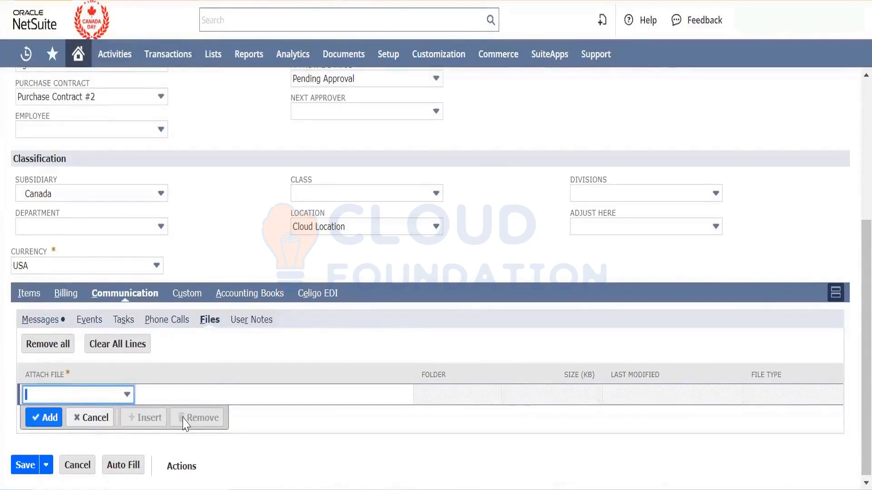
click(252, 325)
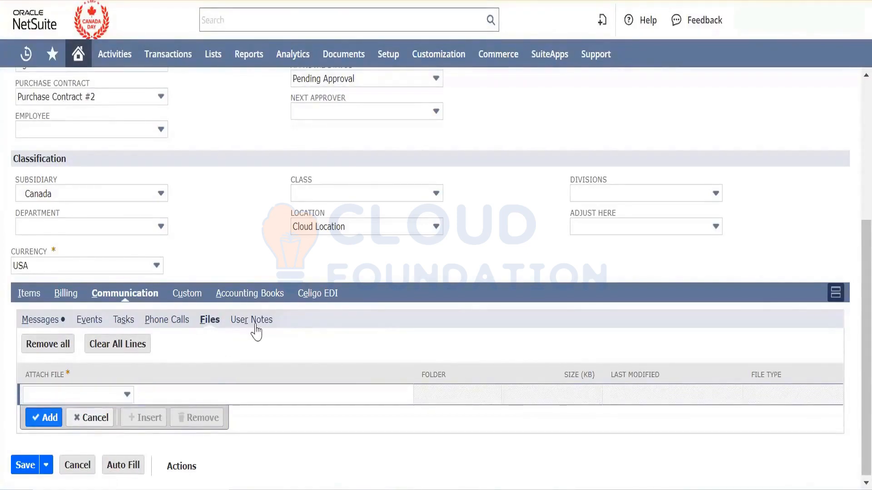
Step: Check the purchase order's user notes, and set Education to M.Tech. in its custom details
click(254, 323)
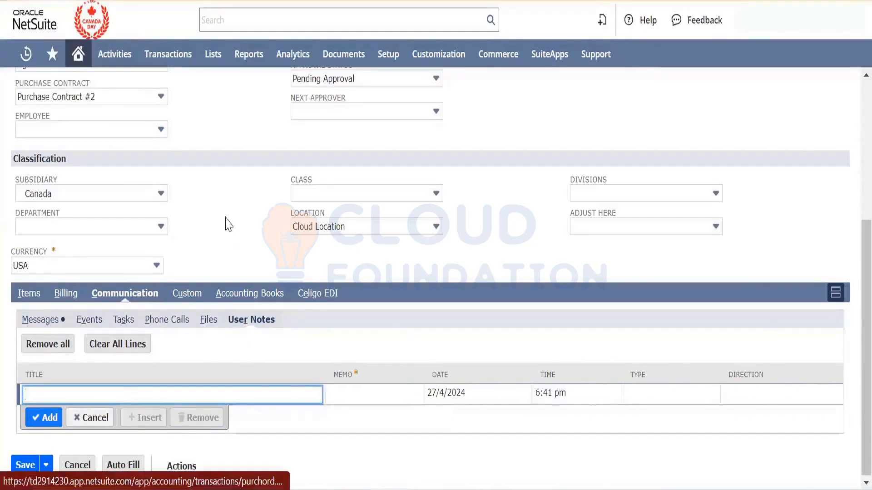
click(186, 297)
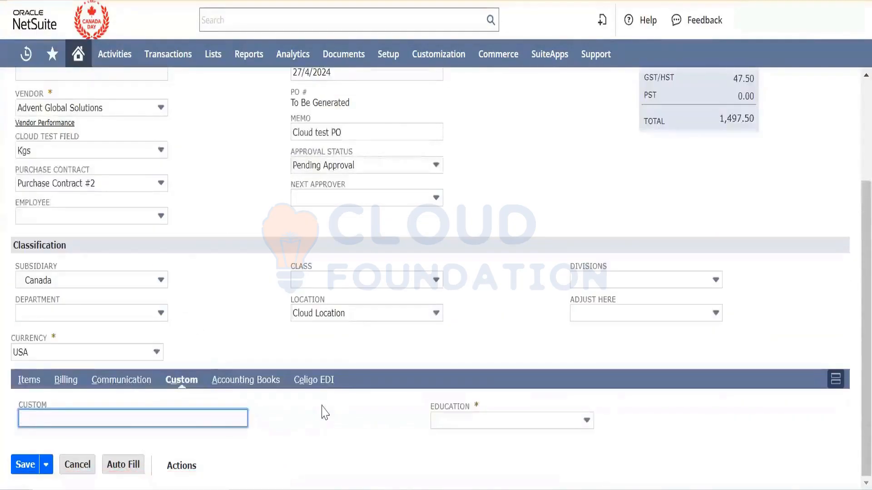
click(447, 424)
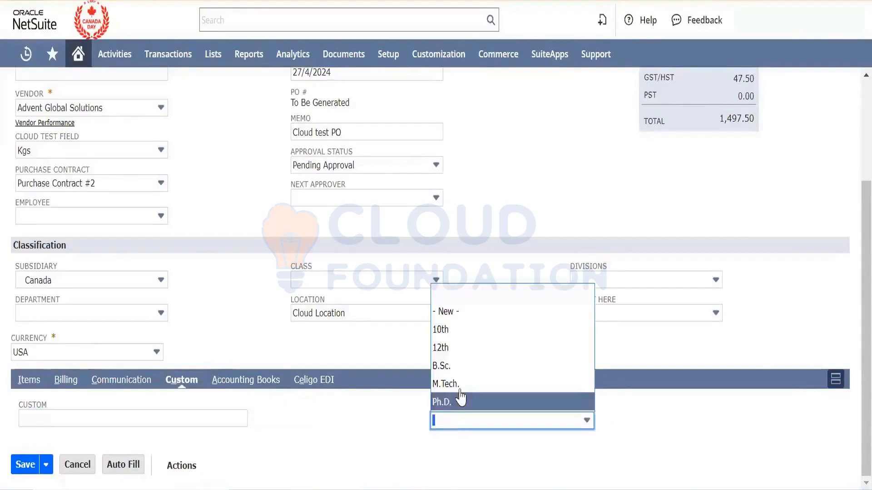
click(462, 396)
click(199, 312)
scroll(202, 312, up, 1)
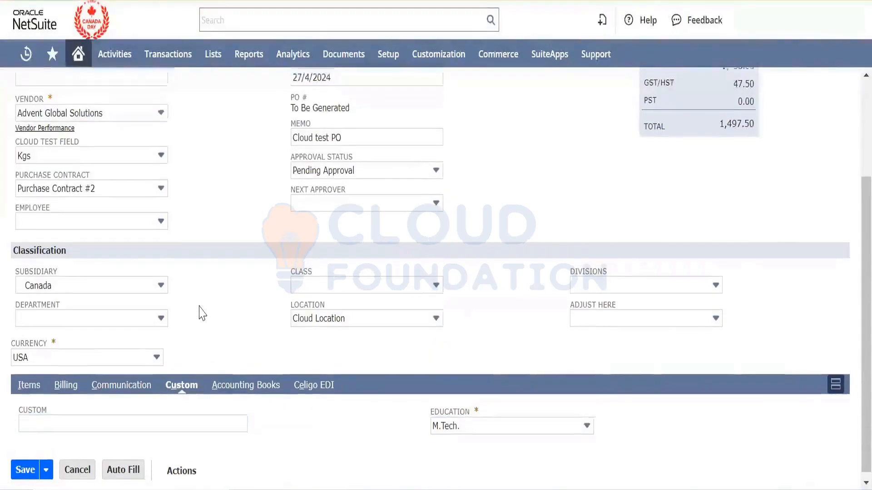
scroll(231, 306, down, 1)
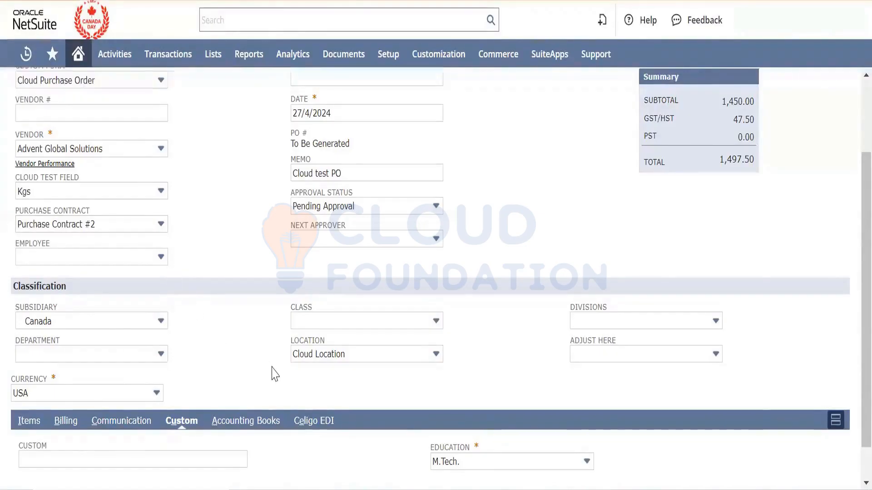
scroll(274, 371, down, 1)
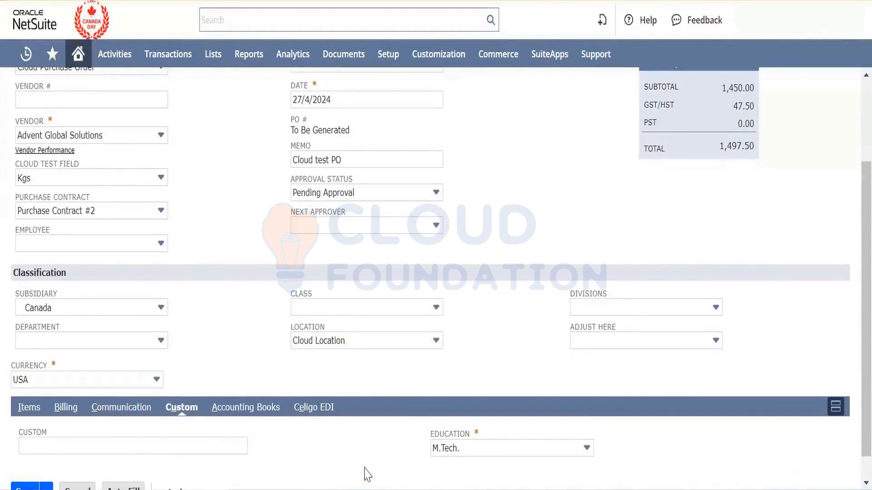
Step: Review the purchase order's accounting books and Celigo EDI details
click(238, 412)
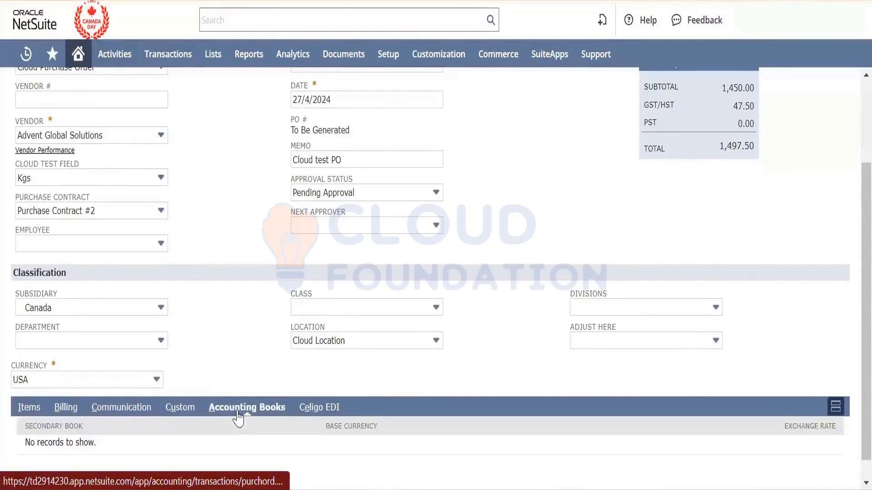
scroll(238, 417, down, 1)
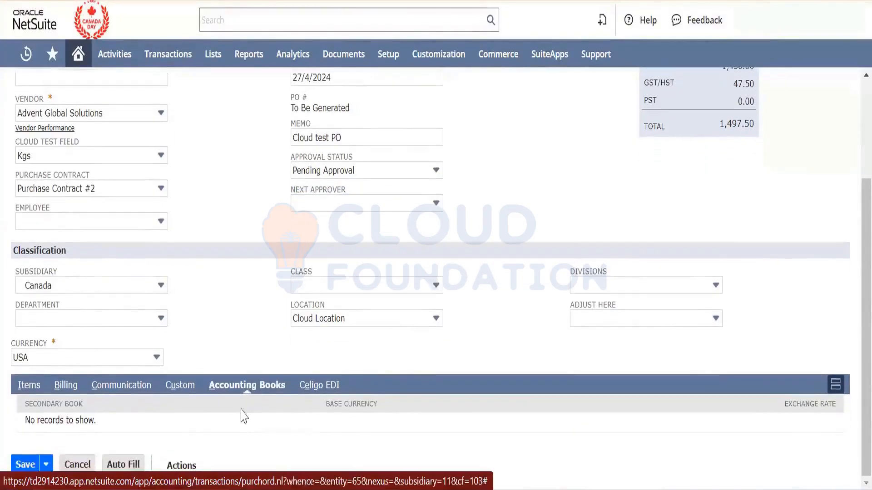
click(325, 389)
scroll(247, 397, down, 2)
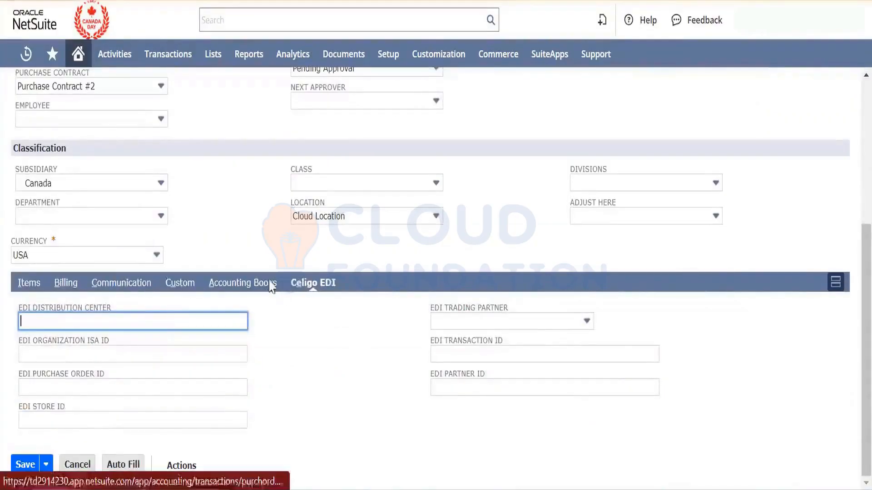
Step: Return to the purchase order's item details, save the order and check its approval status
click(29, 282)
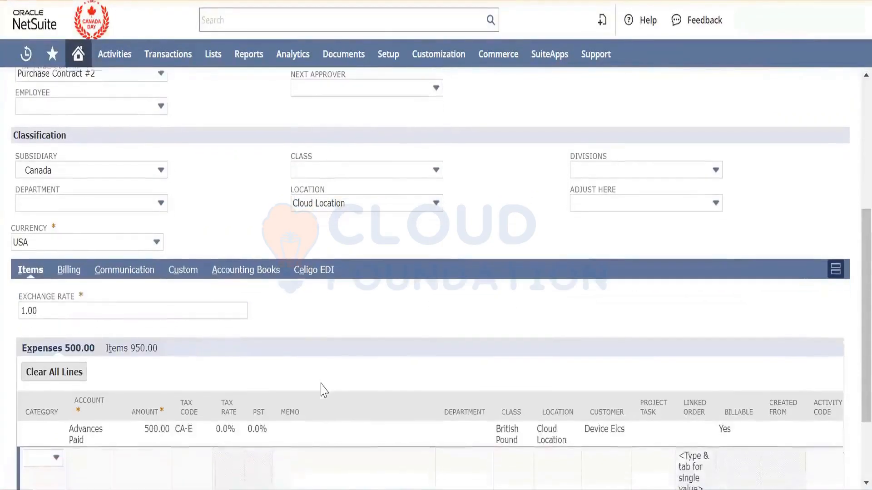
scroll(311, 389, down, 2)
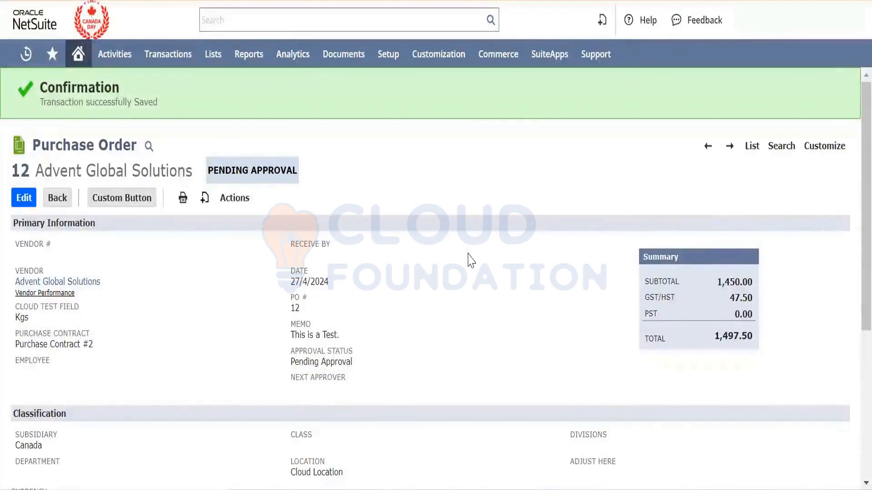
triple_click(328, 362)
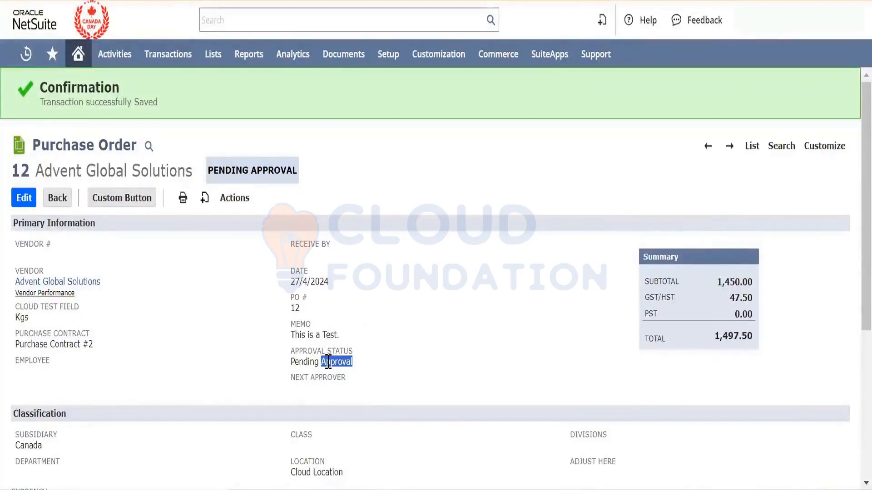
click(226, 373)
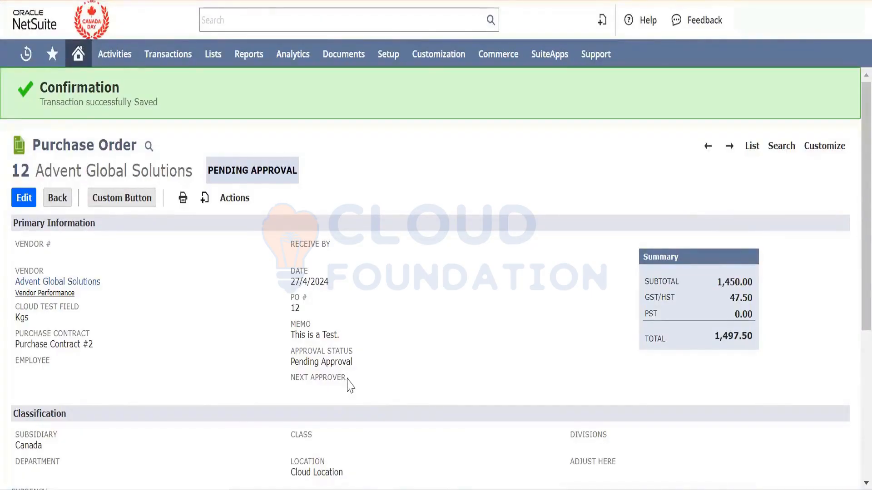
Step: Edit the saved purchase order, set its approval status to Approved and save it
mouse_move(237, 198)
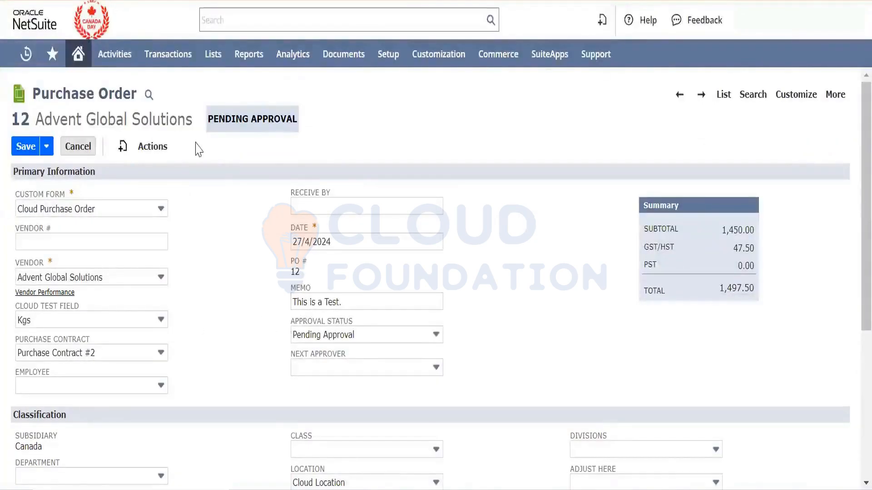
click(384, 336)
click(372, 369)
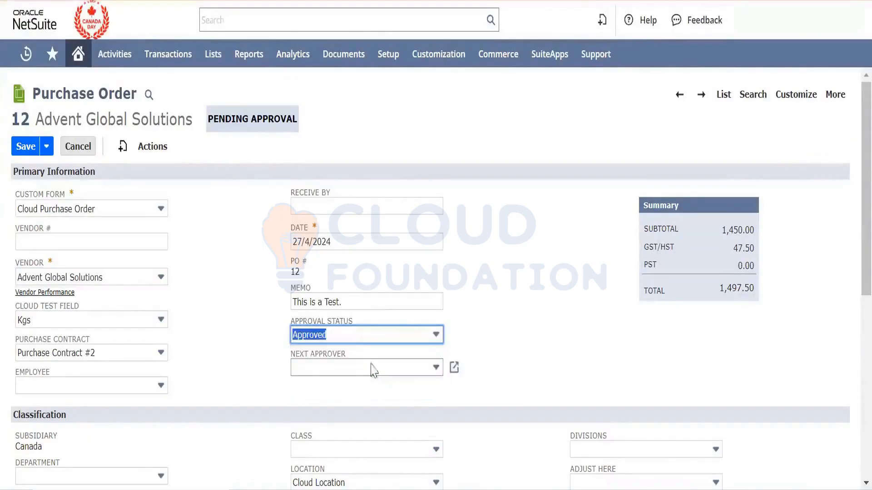
click(263, 323)
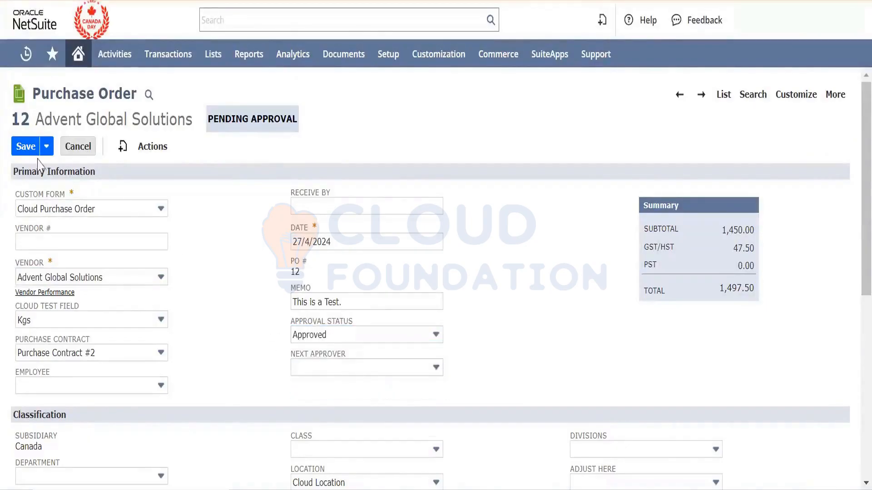
click(25, 149)
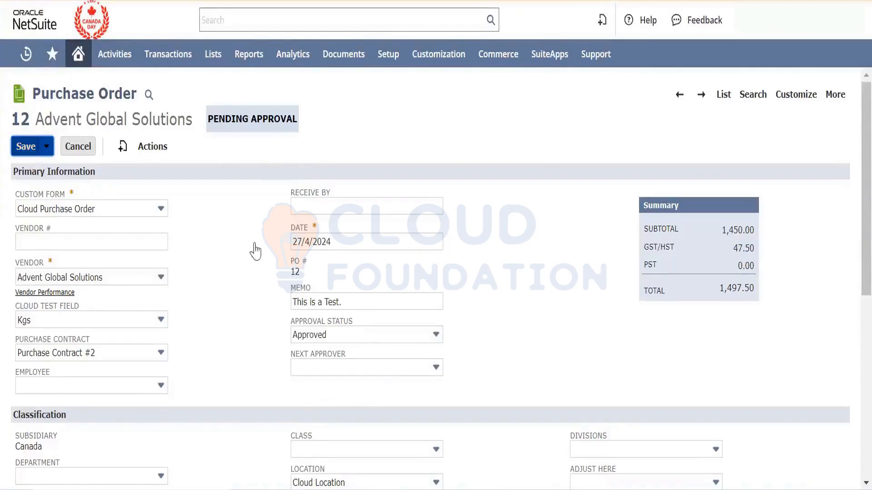
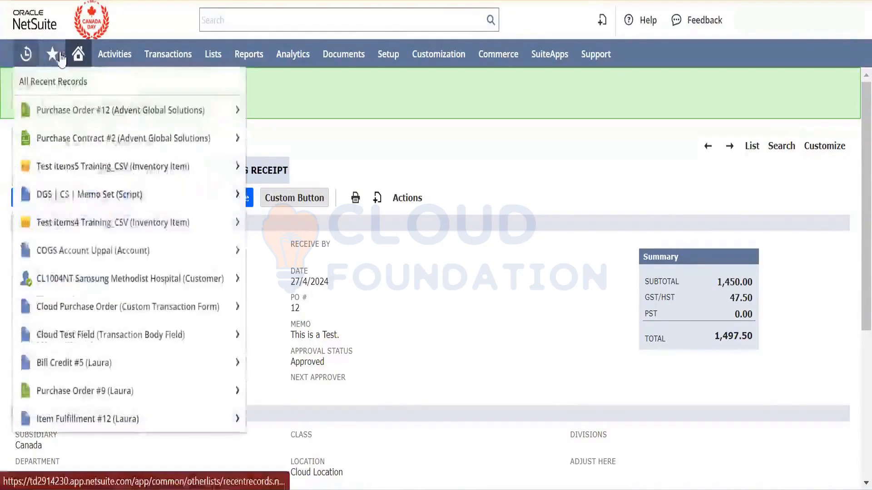
Step: Go to the home dashboard and remove the My Calendar portlet above the reminders
mouse_move(53, 61)
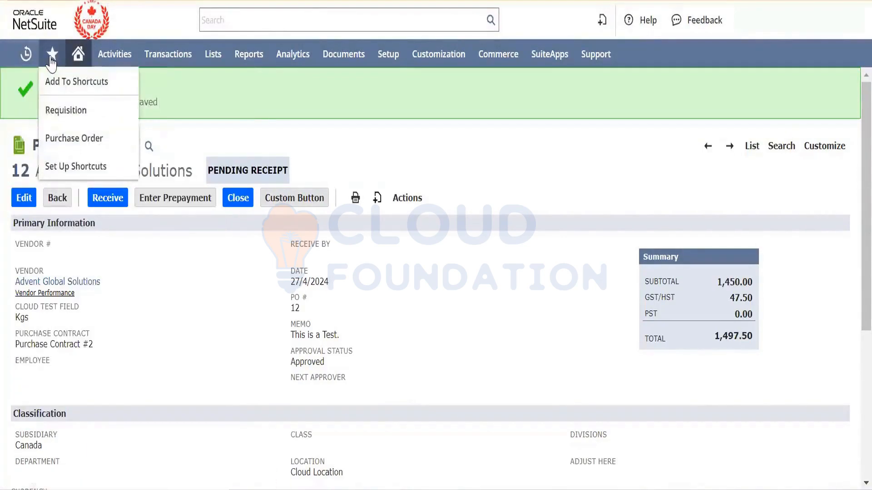
click(79, 63)
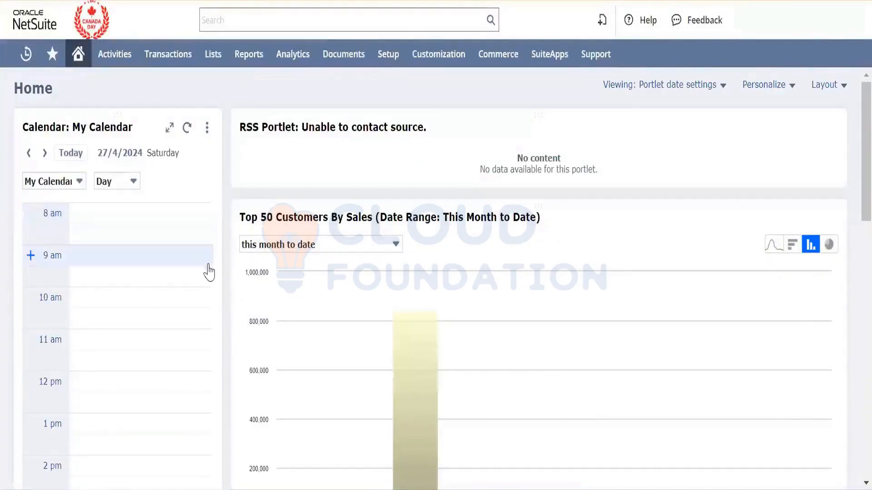
scroll(375, 340, down, 12)
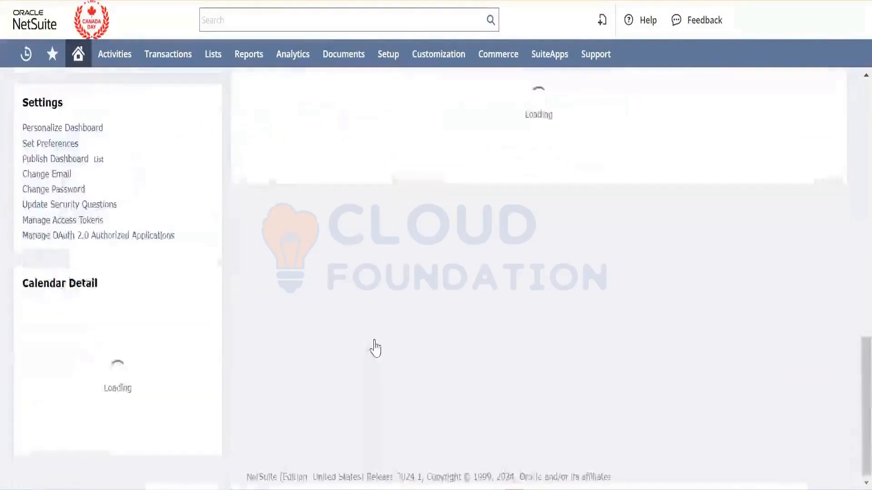
scroll(376, 347, down, 2)
scroll(375, 349, up, 8)
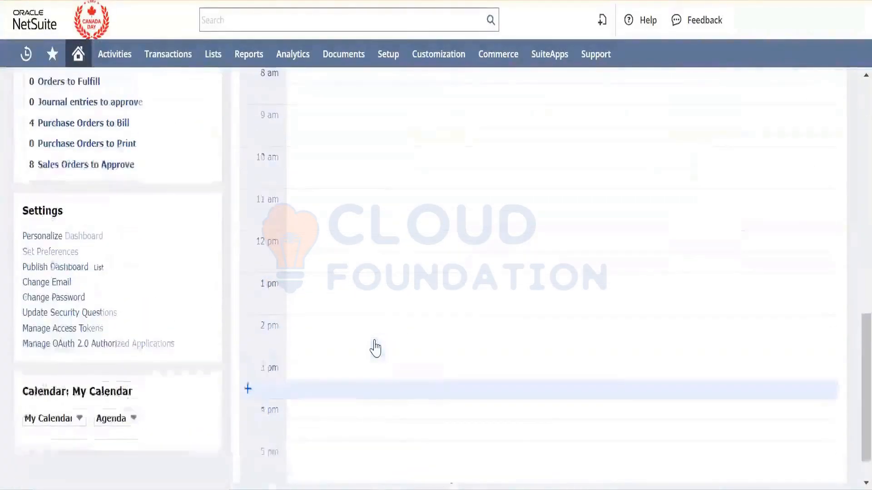
scroll(382, 345, up, 7)
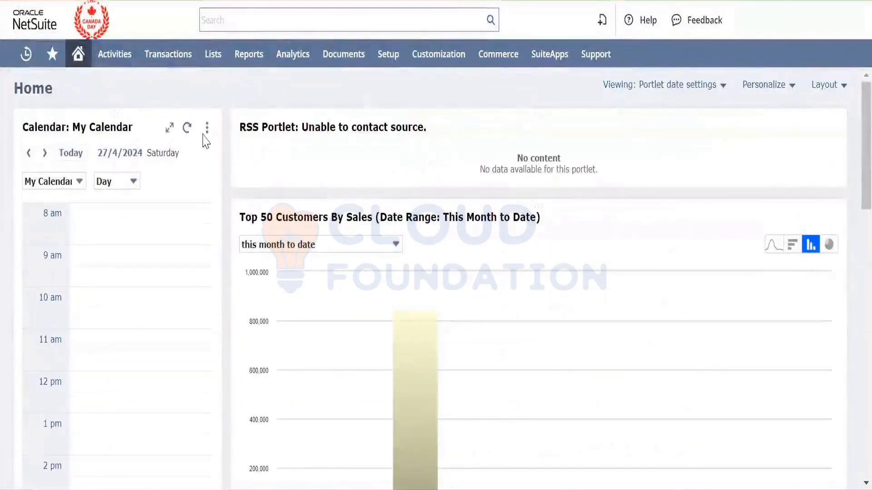
click(207, 129)
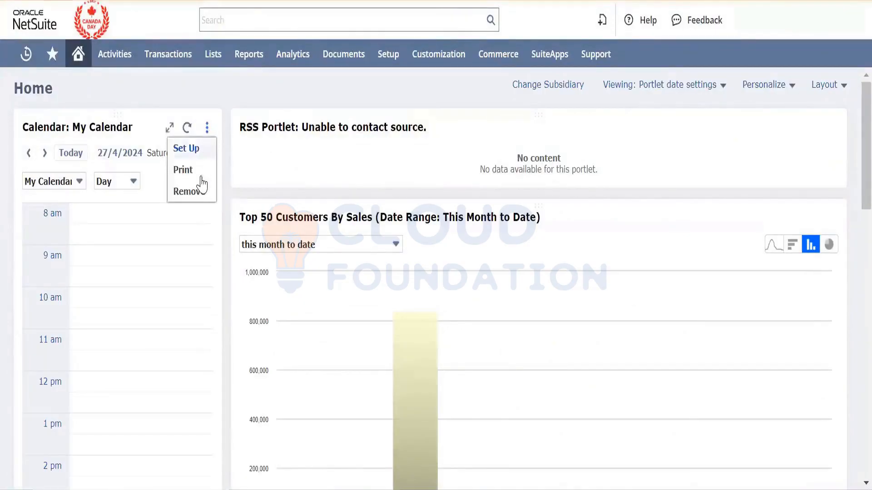
click(187, 192)
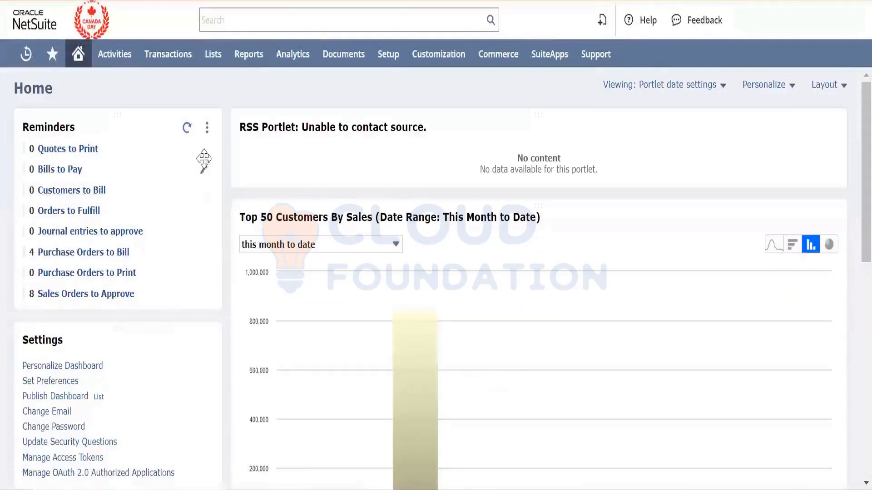
Step: Open the setup of the Reminders portlet and look through the available reminders for purchase order approvals
click(207, 129)
click(204, 149)
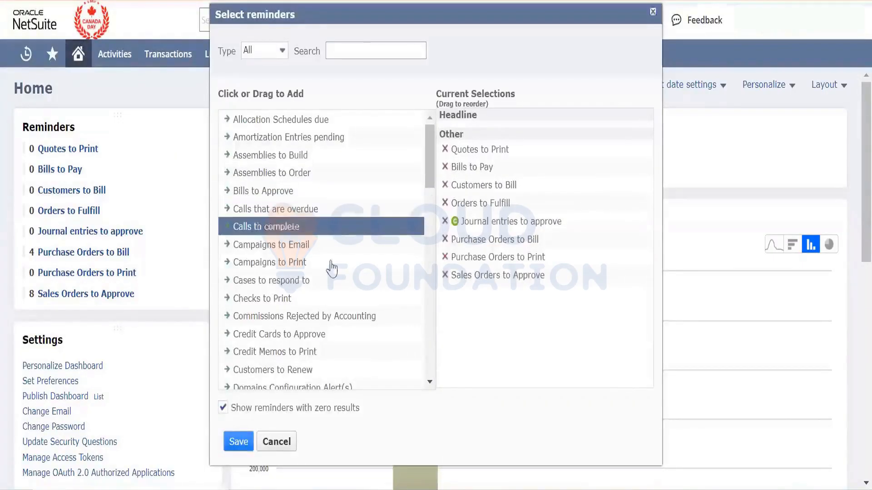
scroll(331, 267, down, 7)
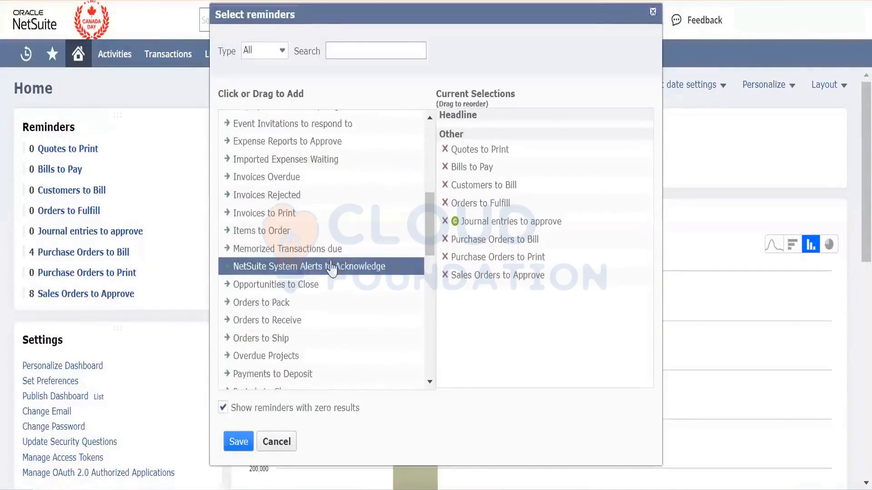
scroll(331, 266, down, 3)
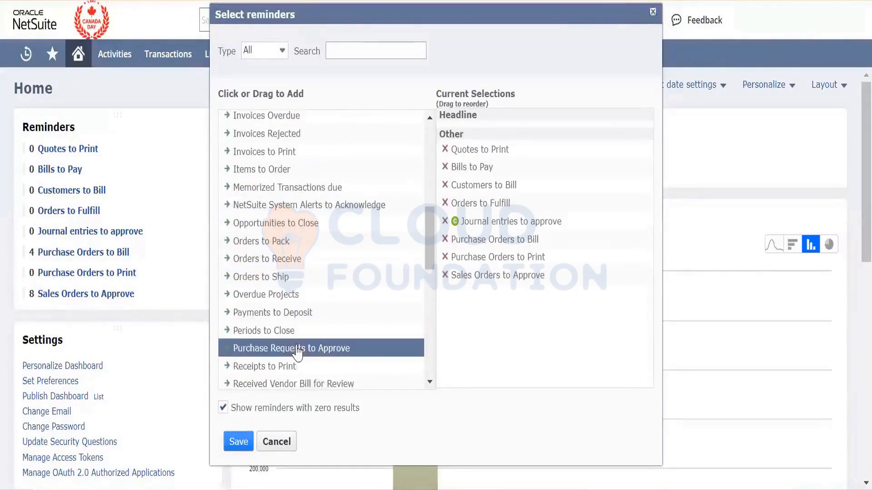
scroll(297, 352, down, 5)
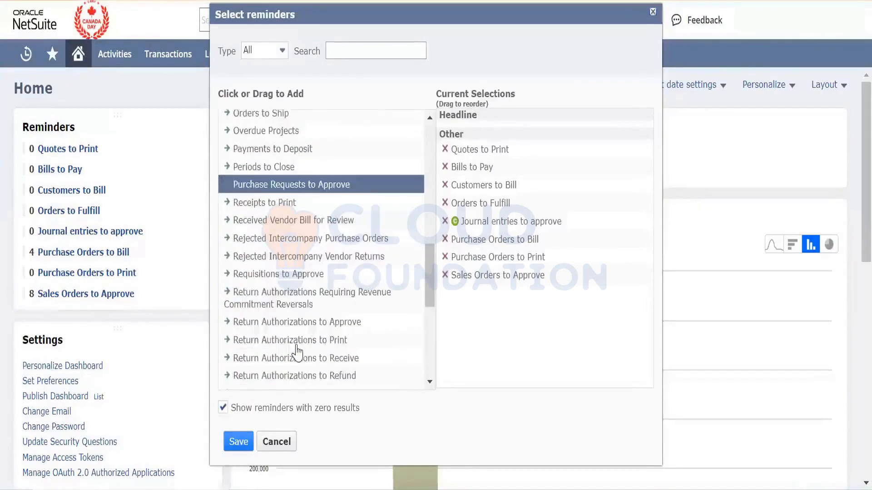
scroll(298, 352, down, 5)
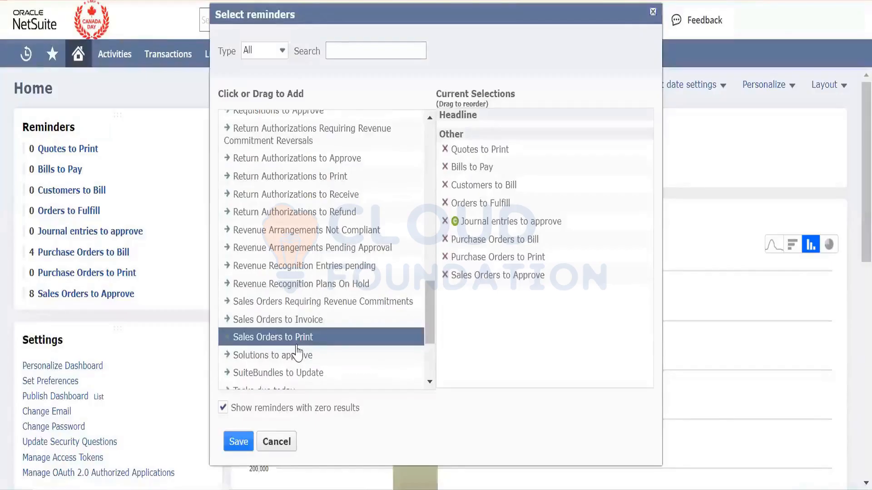
Step: Search the page for "approve" and step through the matching reminders
text(approve)
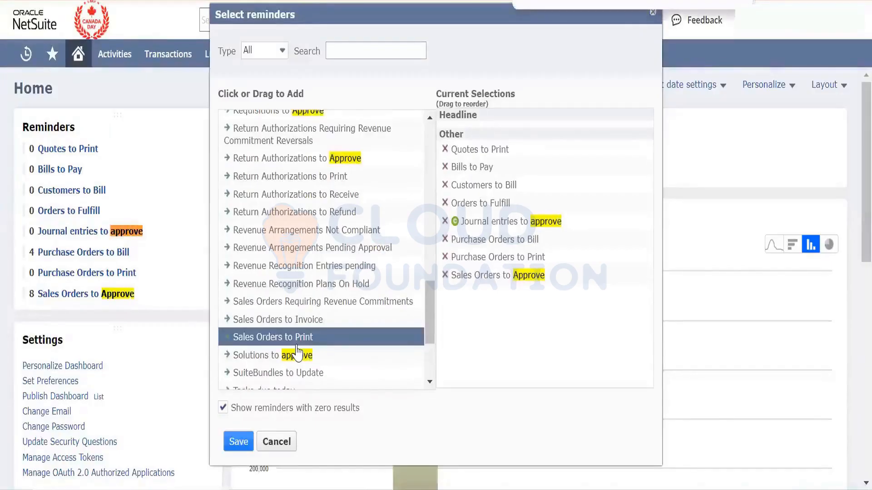
key(Return)
key(Return)
key(Return)
key(Return)
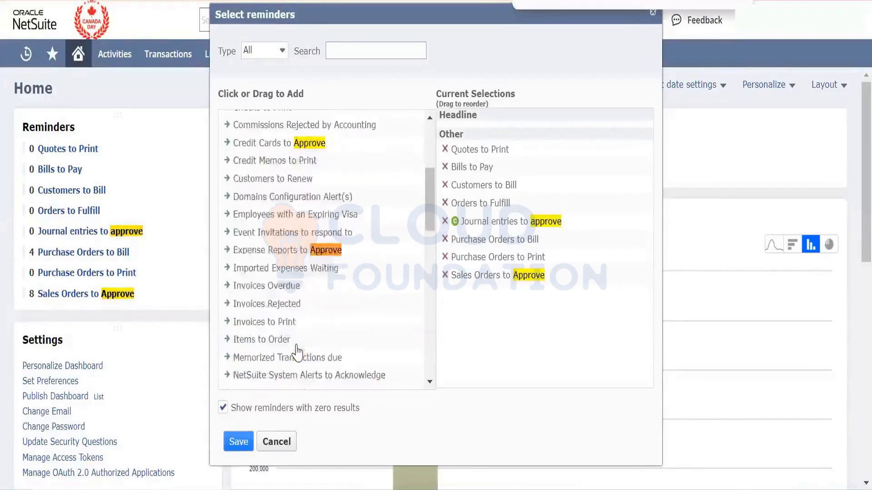
key(Return)
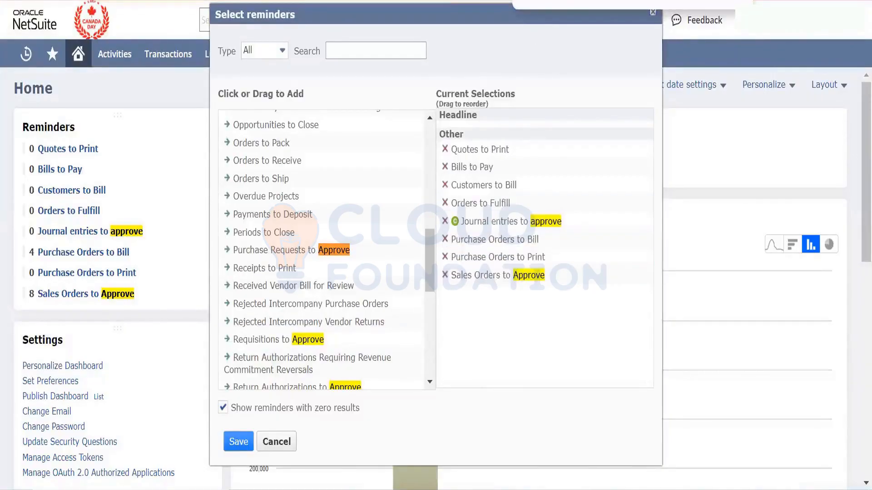
Step: Search the page for "Purchase Orders" and step through the matching reminders
text(Purchase Orders)
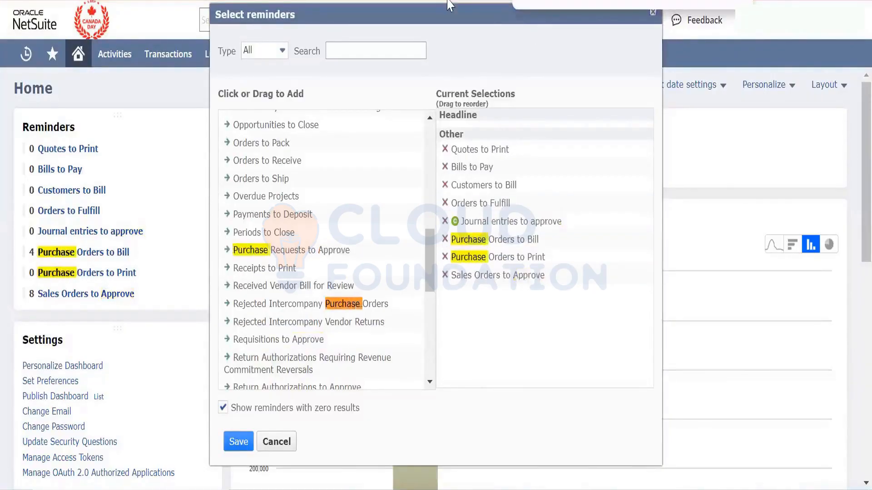
key(Return)
key(Return)
key(Return)
key(Return)
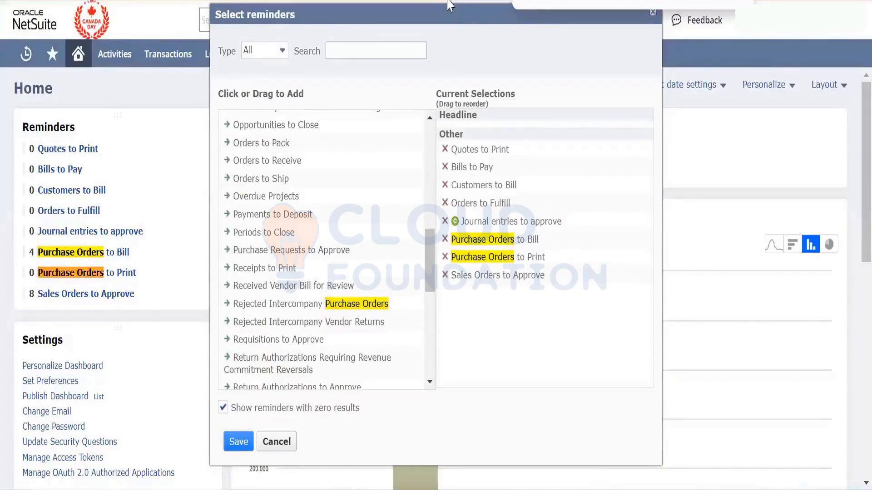
Step: Look through the remaining available reminders for a purchase order approval entry and leave the reminder setup without saving
key(Return)
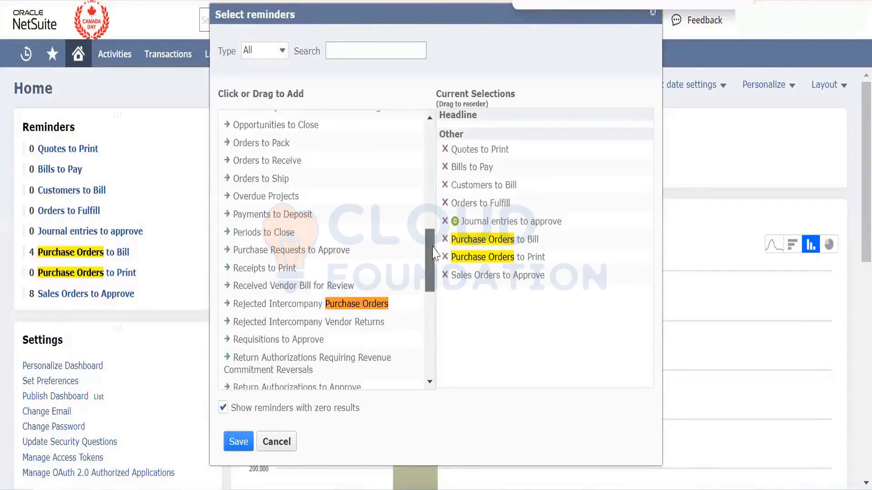
mouse_move(434, 252)
mouse_down()
mouse_move(433, 270)
mouse_move(430, 250)
mouse_up()
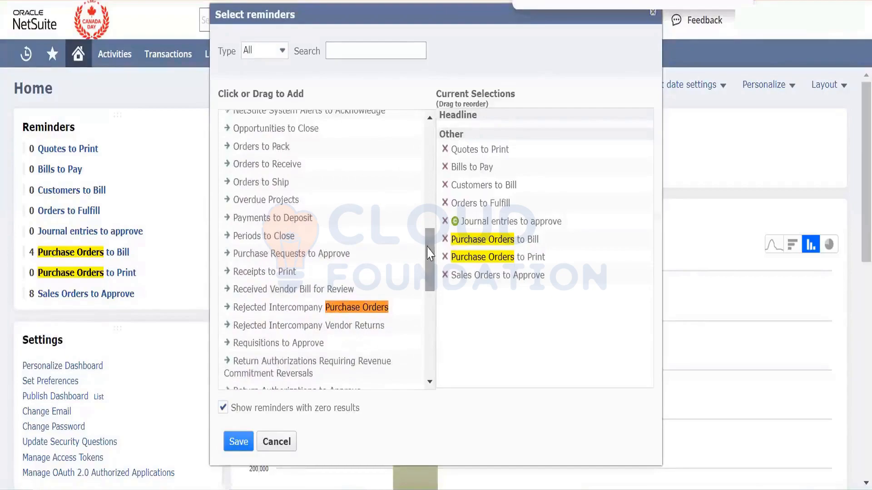
drag(430, 253, 416, 218)
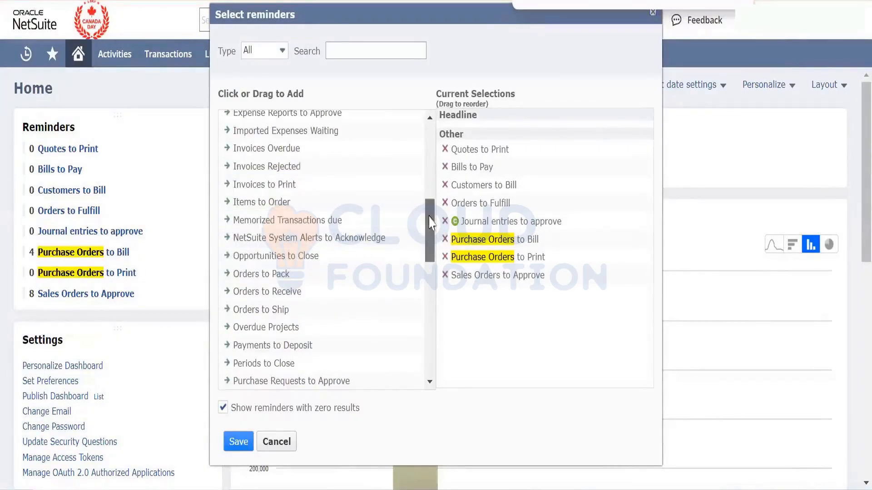
drag(429, 217, 426, 156)
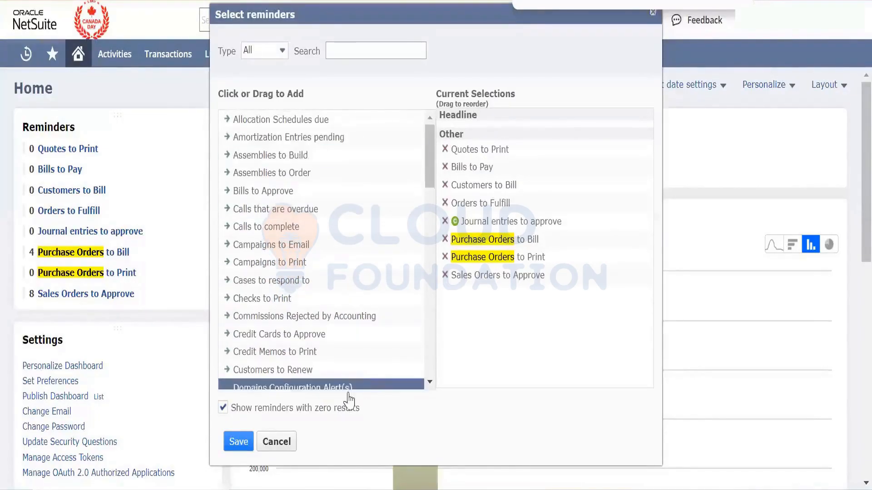
click(276, 442)
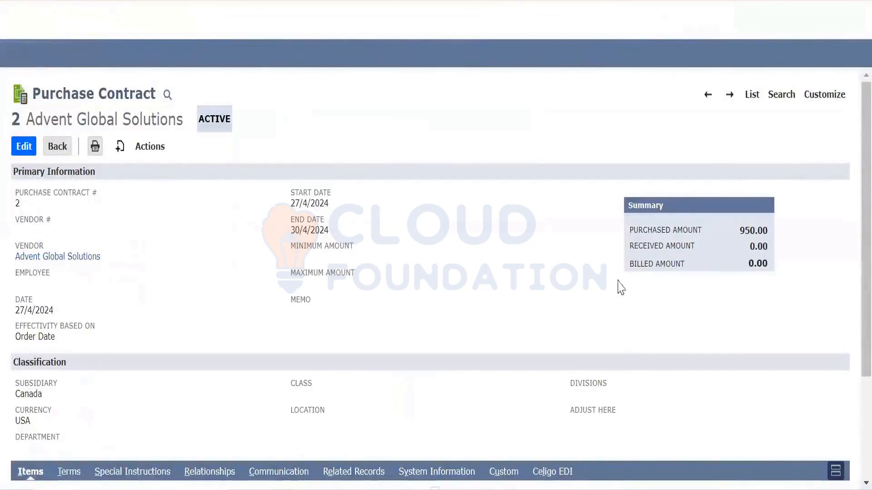
Step: Review the purchased amount and the item line on the Advent Global Solutions purchase contract
drag(739, 234, 631, 235)
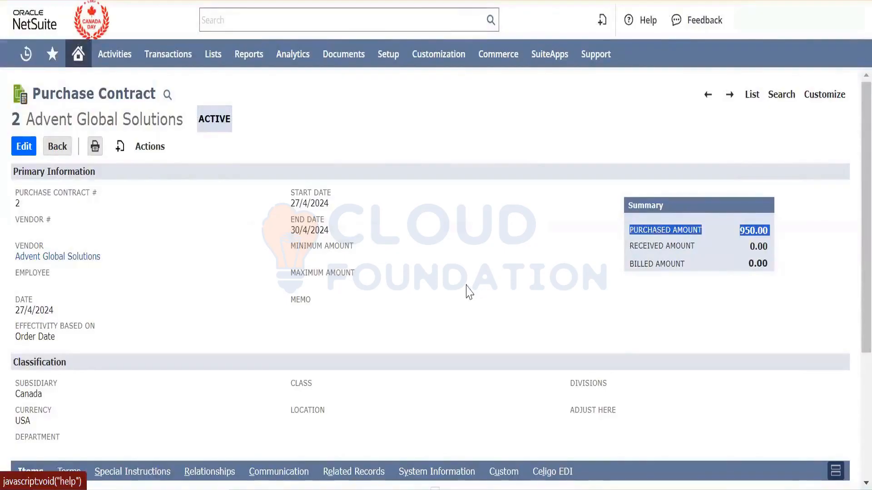
scroll(468, 292, down, 3)
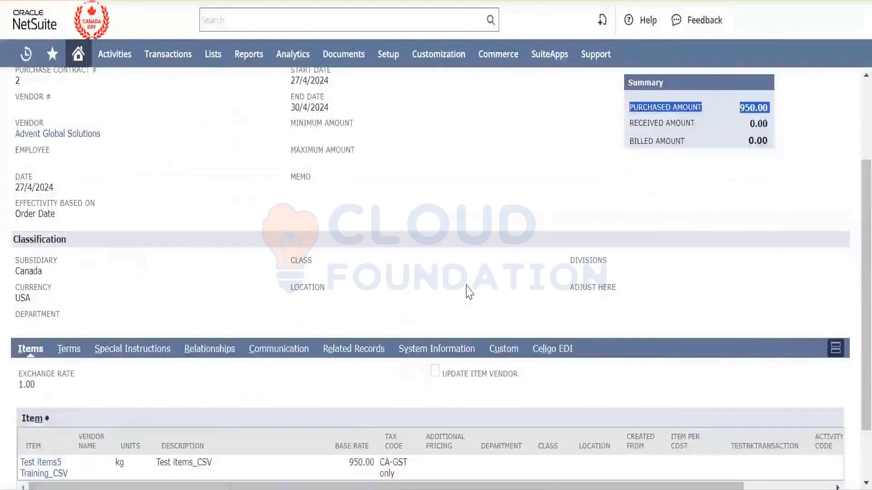
scroll(469, 292, down, 2)
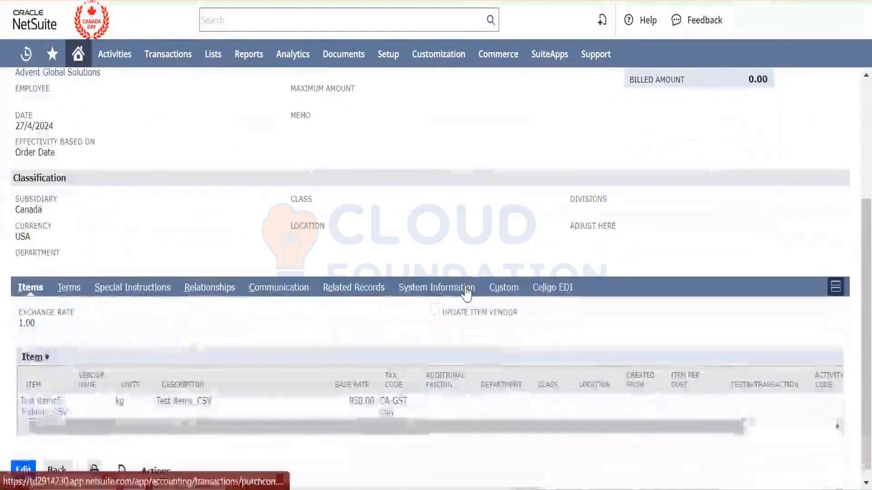
scroll(468, 292, up, 5)
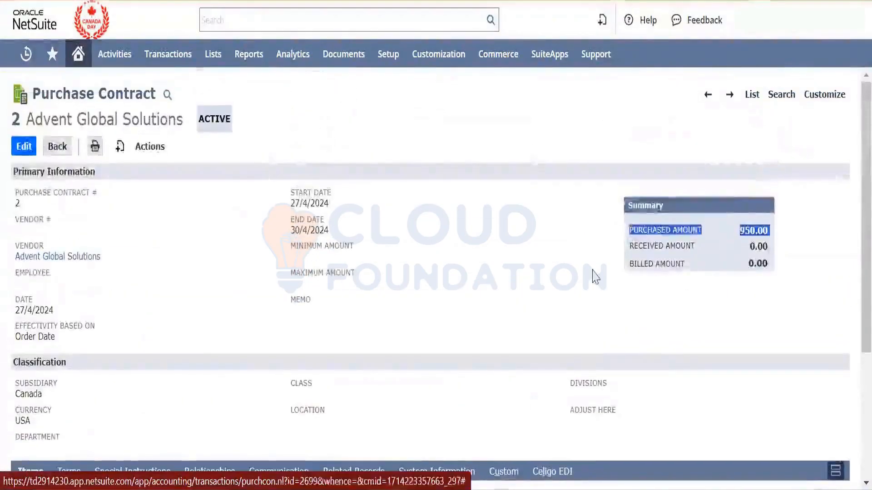
double_click(754, 229)
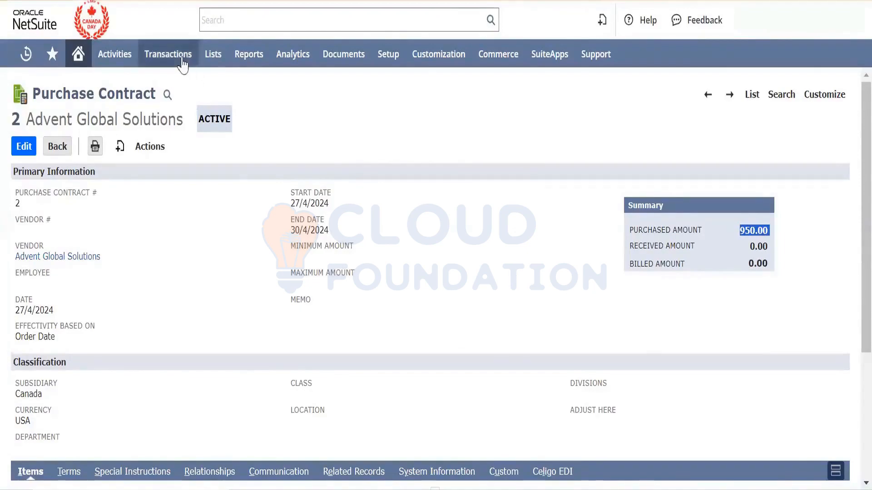
Step: Open the list of purchase orders and view the Advent Global Solutions order dated 27/4/2024
mouse_move(182, 59)
mouse_move(196, 135)
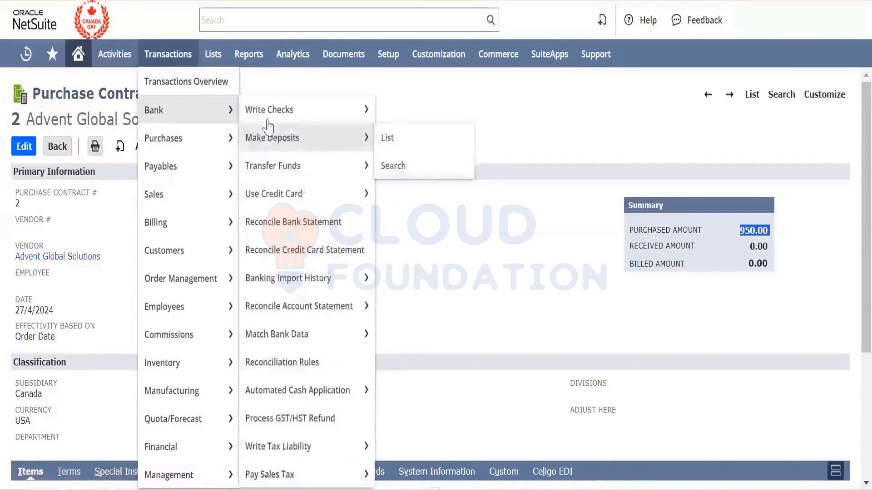
mouse_move(385, 151)
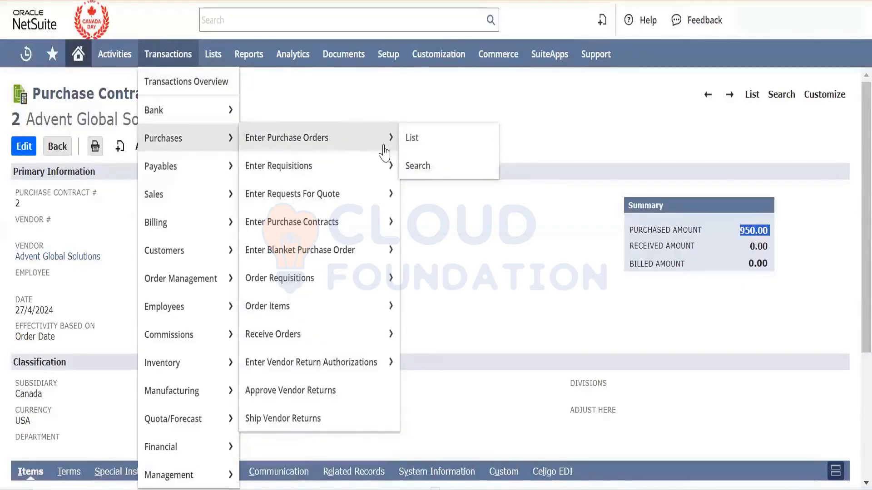
click(412, 138)
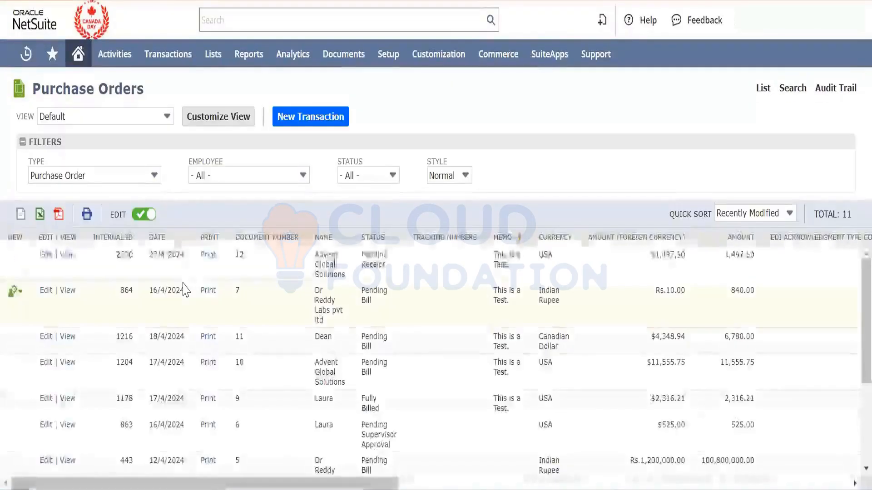
click(67, 256)
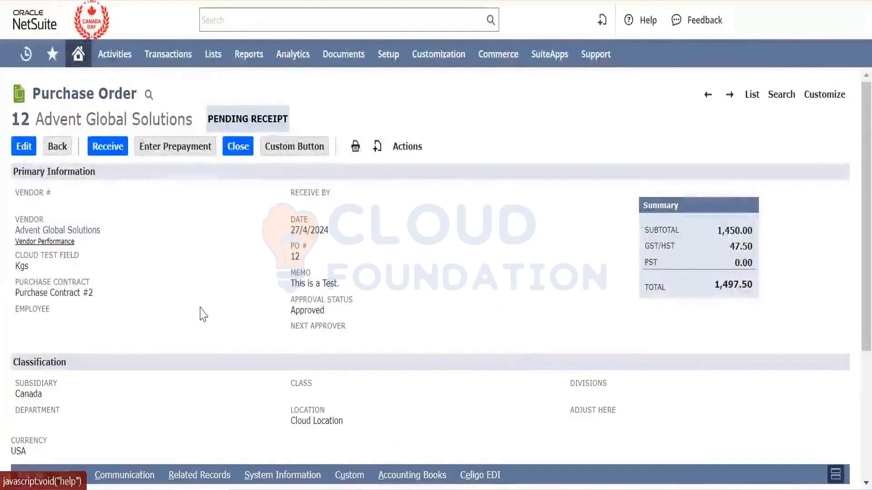
Step: Review the purchase order's expense and item lines and the GST/HST amount in its summary
scroll(200, 313, down, 4)
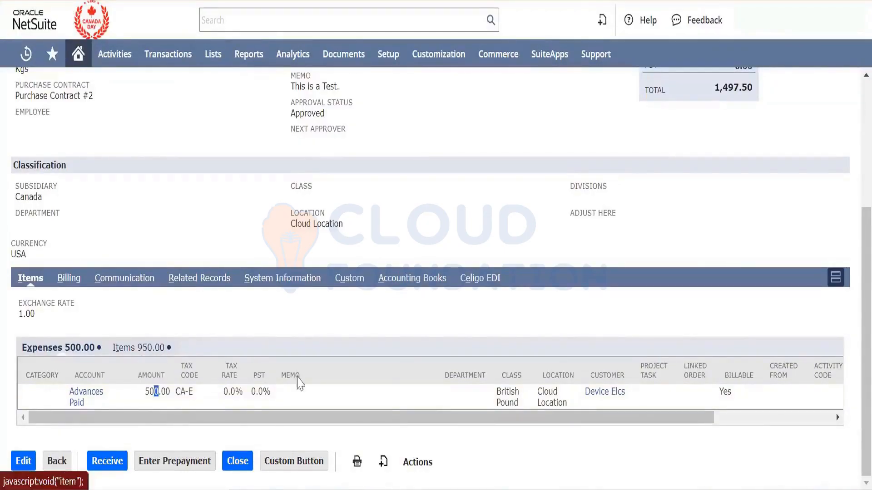
click(138, 347)
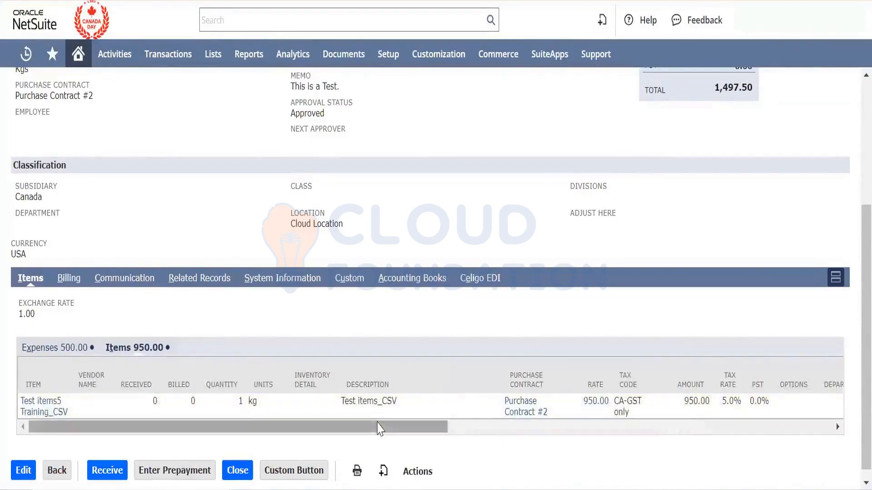
drag(378, 427, 398, 430)
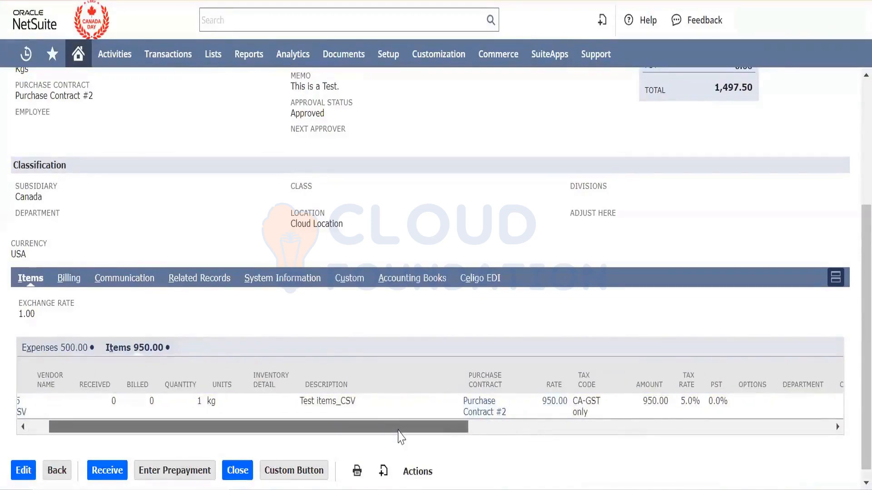
drag(398, 430, 482, 440)
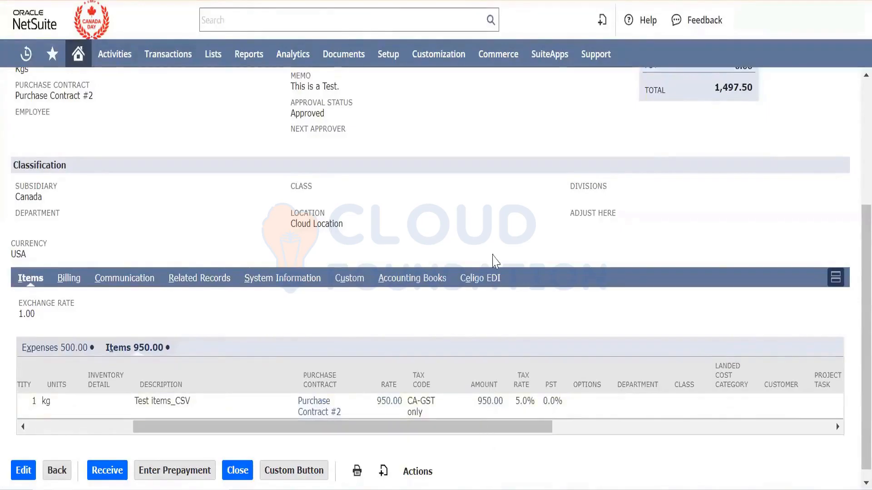
scroll(494, 261, up, 2)
scroll(495, 262, up, 3)
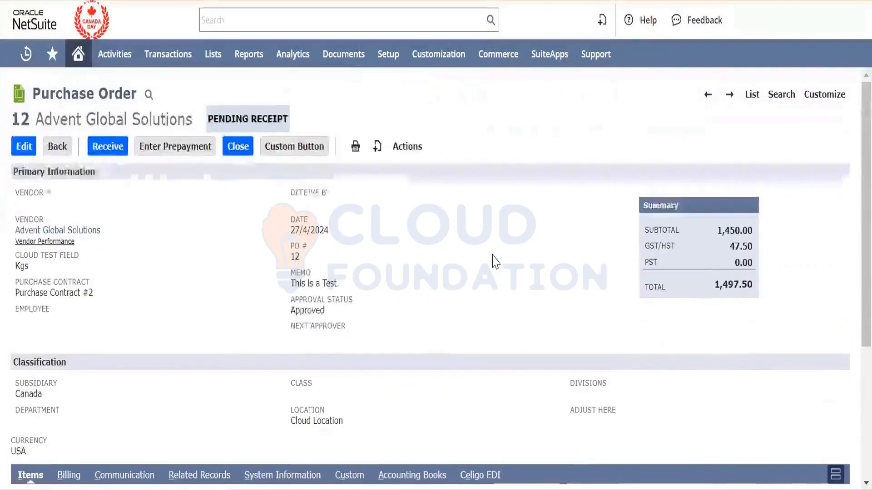
double_click(742, 247)
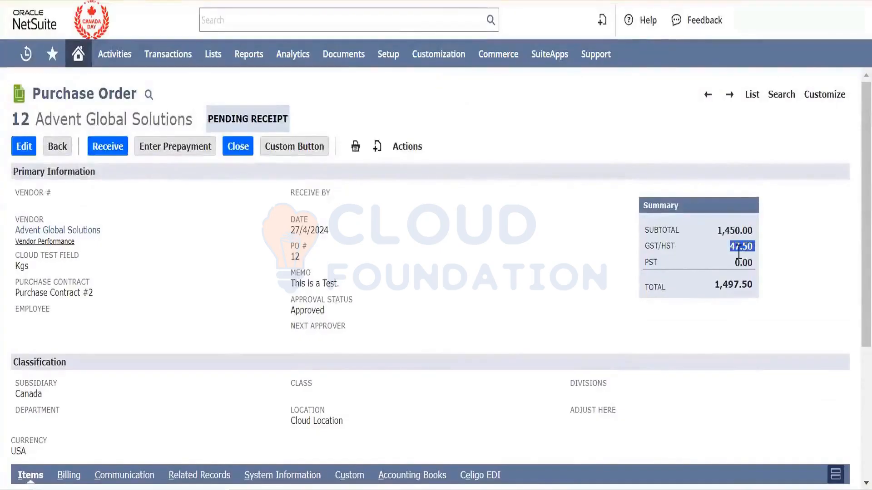
click(505, 257)
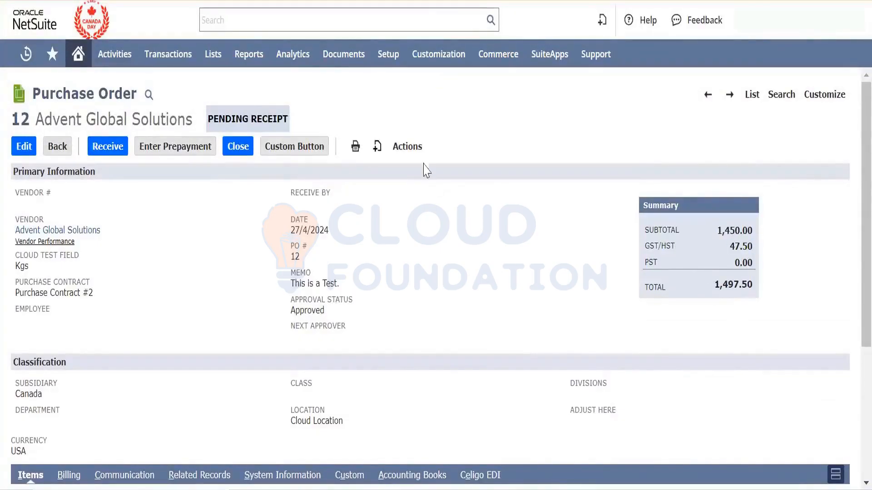
Step: Open the purchase order's GL Impact in a new browser tab and check the posting status of each line
mouse_move(414, 153)
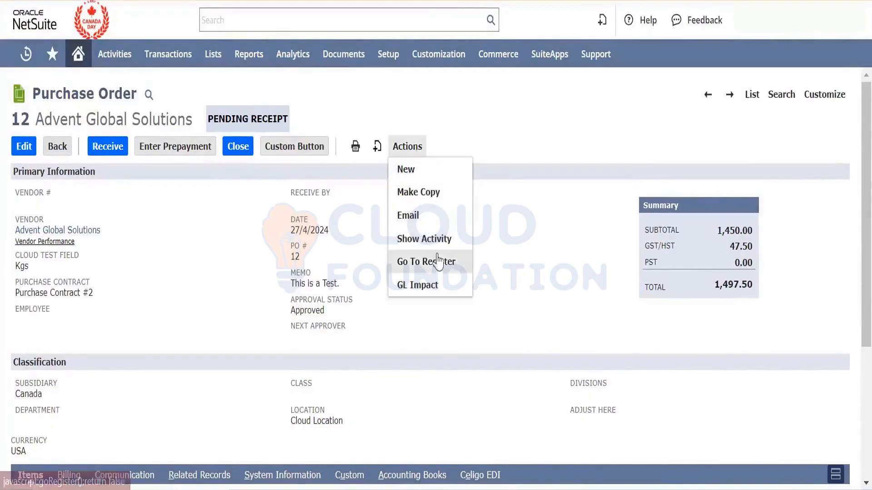
right_click(437, 285)
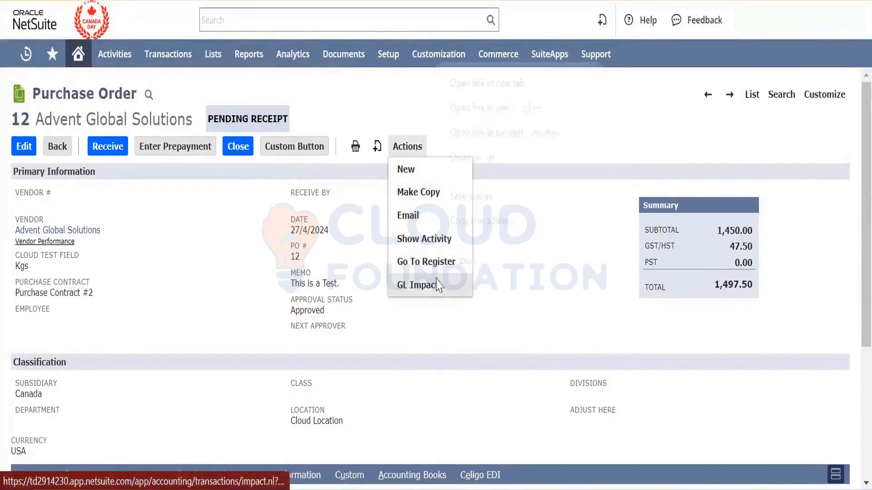
click(499, 85)
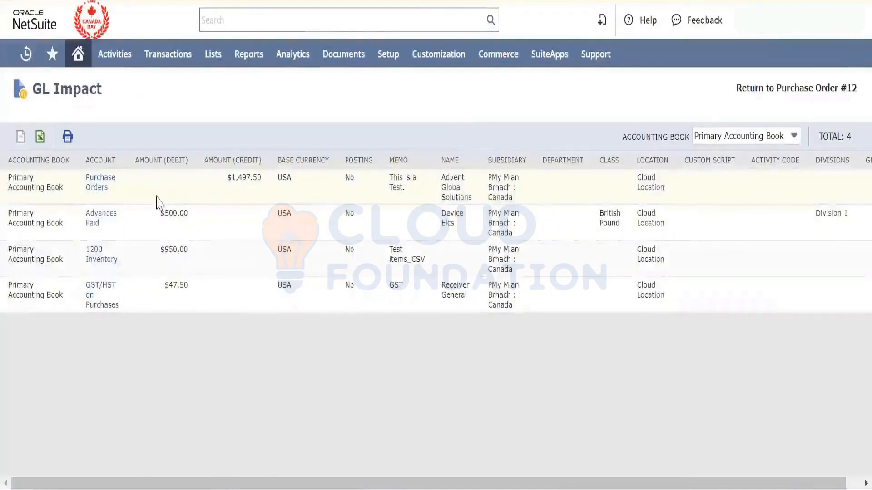
double_click(349, 177)
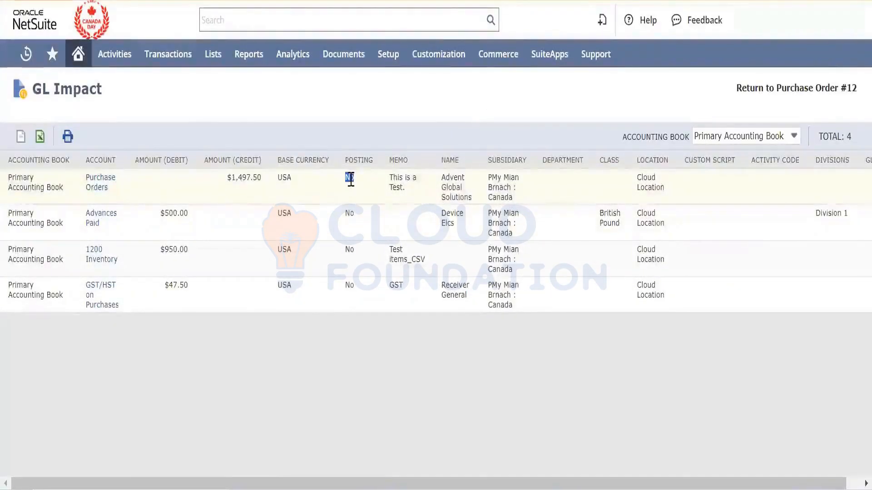
double_click(350, 213)
double_click(349, 249)
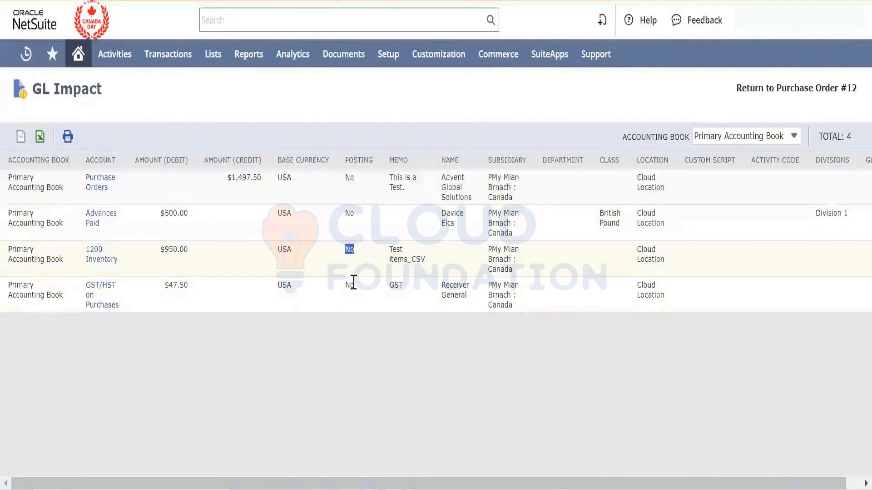
double_click(351, 284)
click(282, 345)
Step: Compare the Advances Paid, Inventory and GST/HST debit amounts with the Purchase Orders credit amount in the GL Impact
double_click(176, 250)
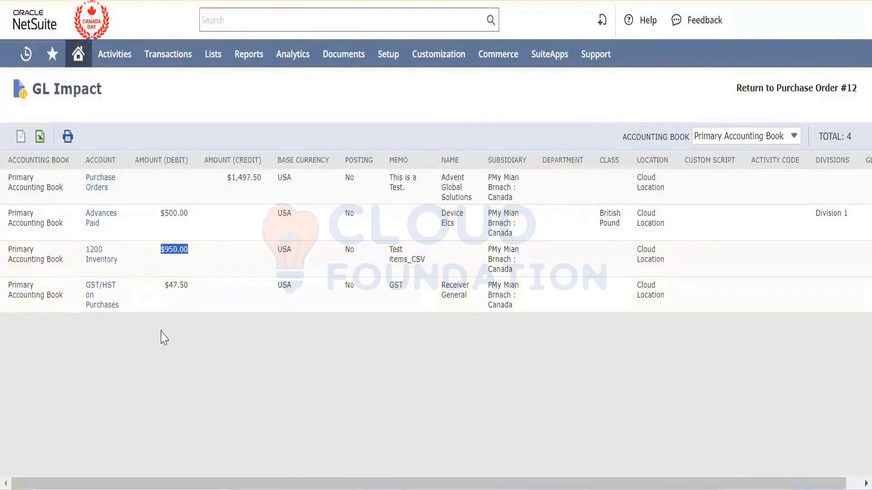
click(185, 382)
double_click(183, 251)
double_click(253, 177)
triple_click(253, 178)
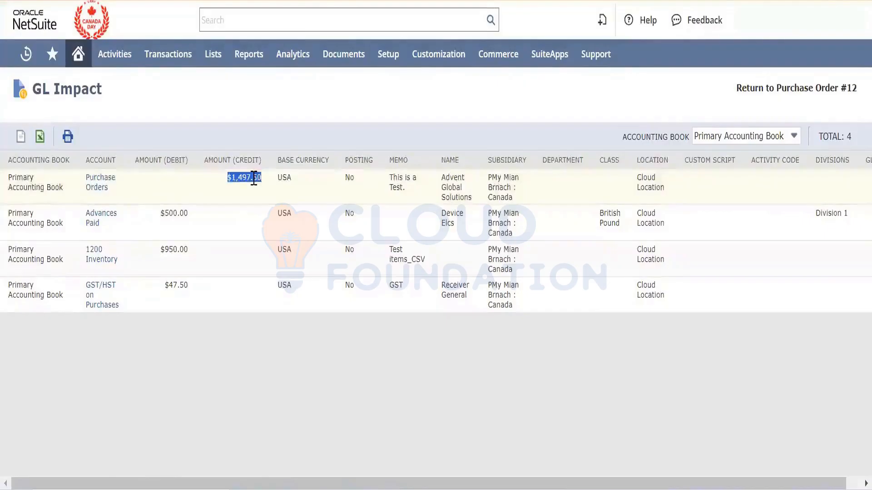
triple_click(183, 212)
double_click(257, 177)
triple_click(179, 288)
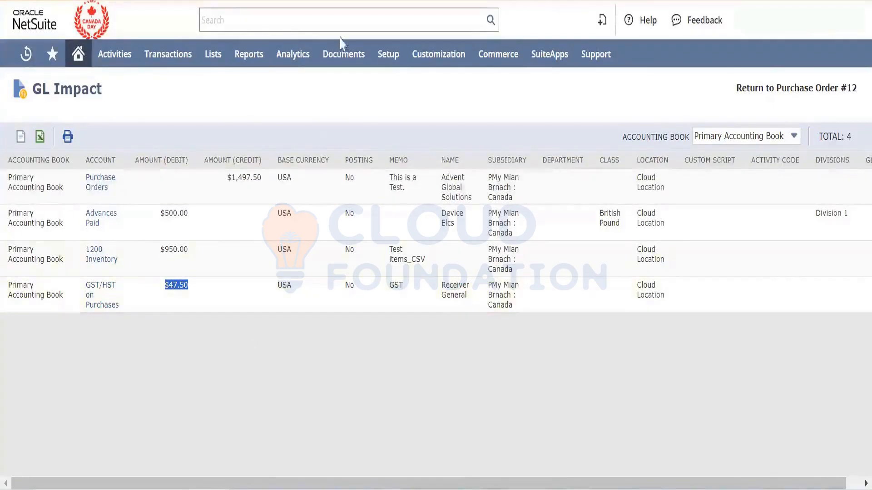
Step: Open the Receive Orders page in a new browser tab and choose to receive the Advent Global Solutions purchase order
click(338, 0)
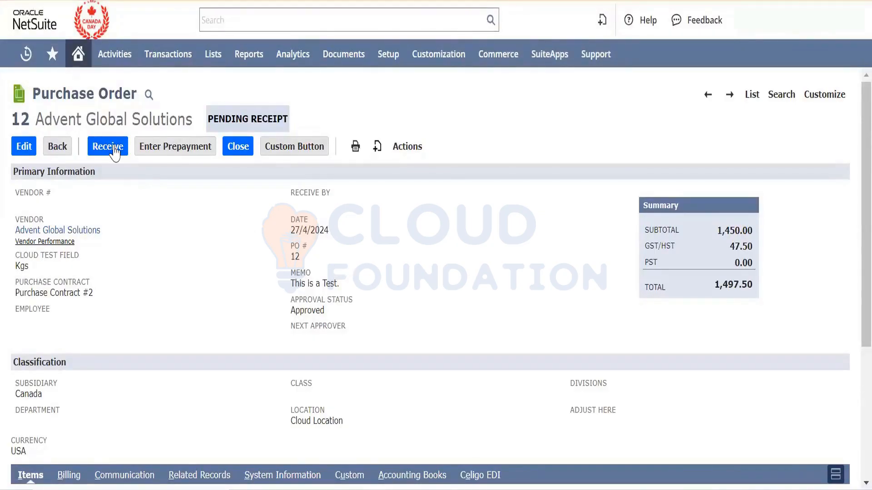
mouse_move(186, 54)
mouse_move(195, 175)
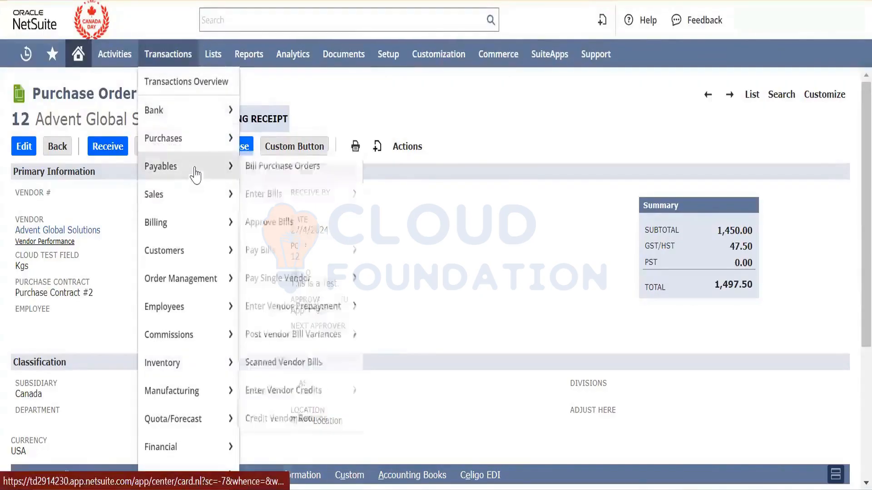
mouse_move(199, 137)
mouse_move(295, 204)
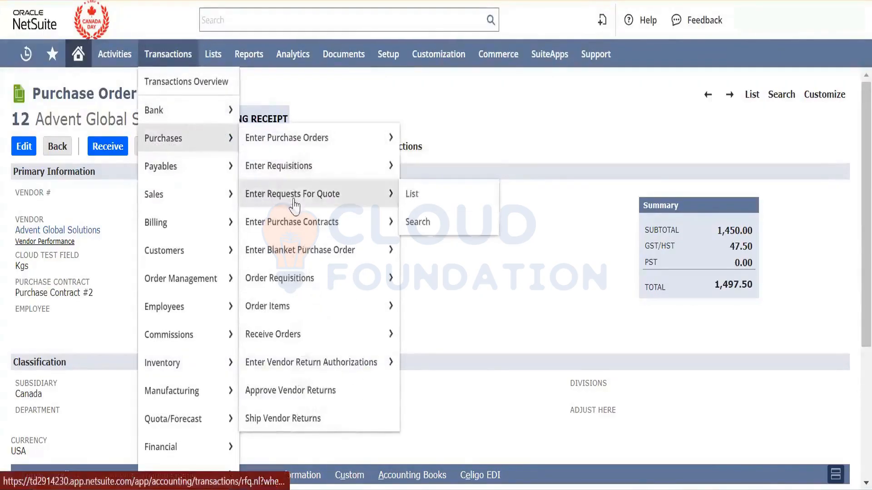
mouse_move(306, 332)
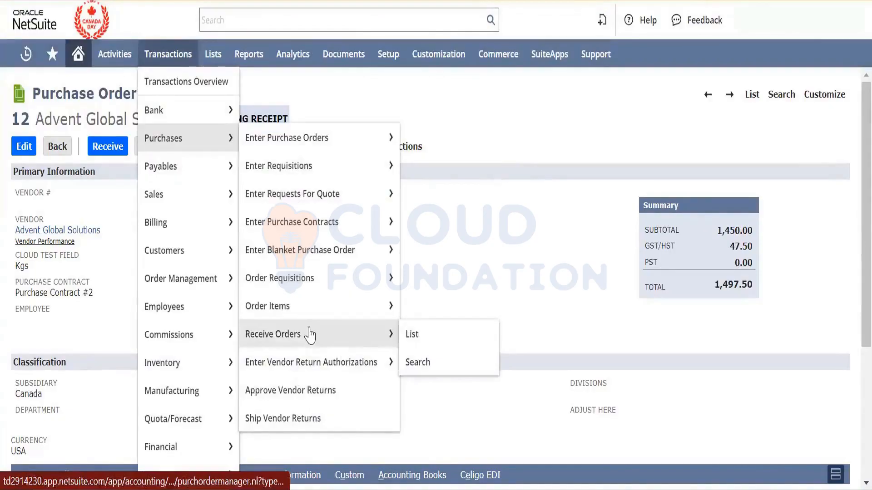
right_click(309, 335)
click(362, 136)
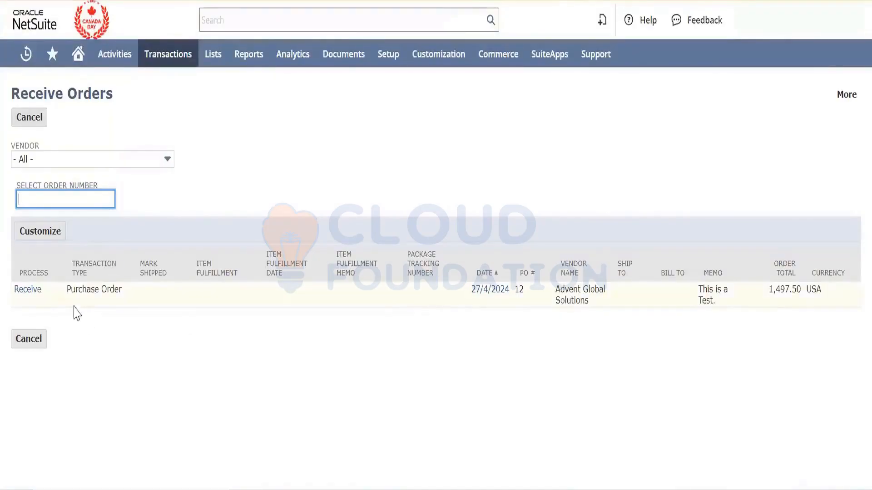
click(31, 294)
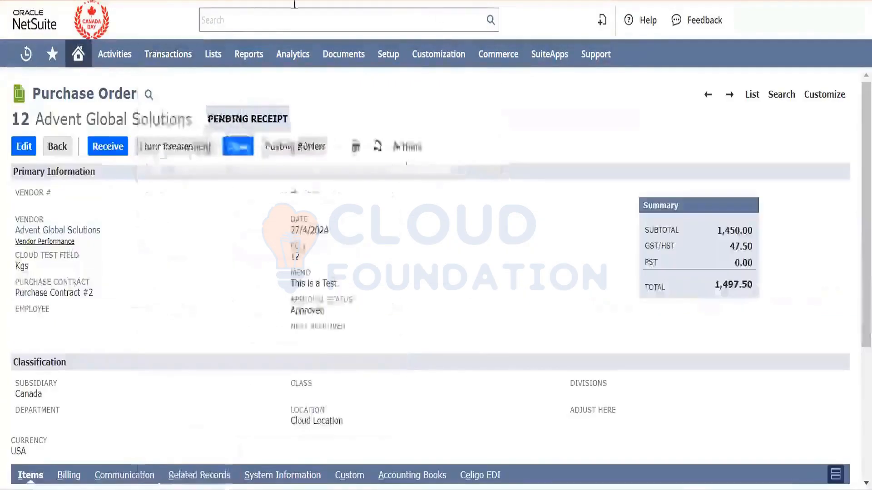
Step: Start the item receipt for the Advent Global Solutions purchase order and review its header fields and item line
click(103, 153)
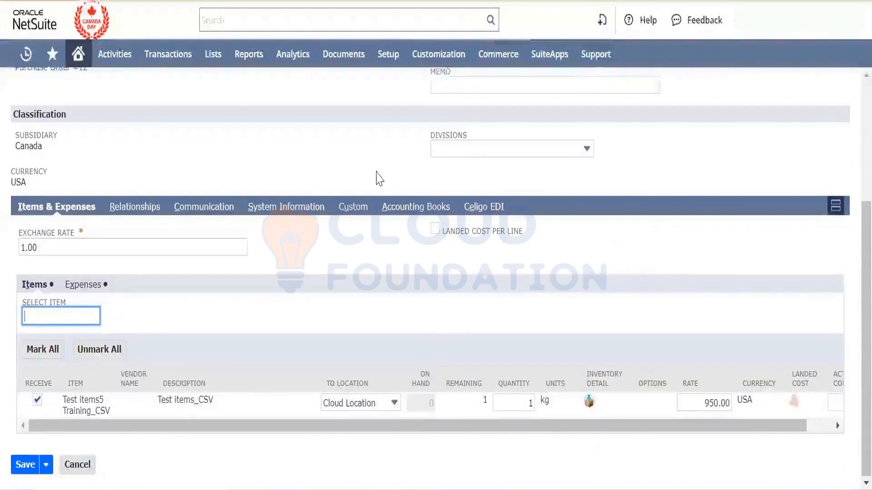
scroll(378, 173, up, 4)
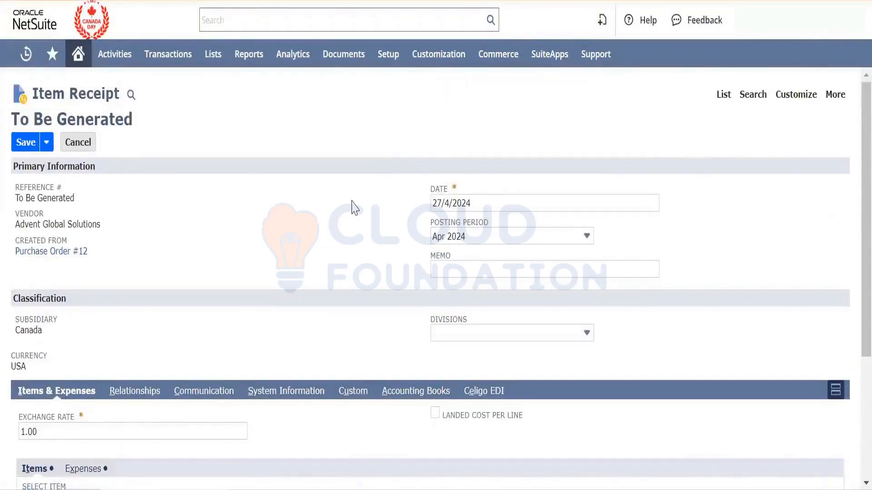
scroll(352, 202, down, 1)
scroll(353, 202, down, 3)
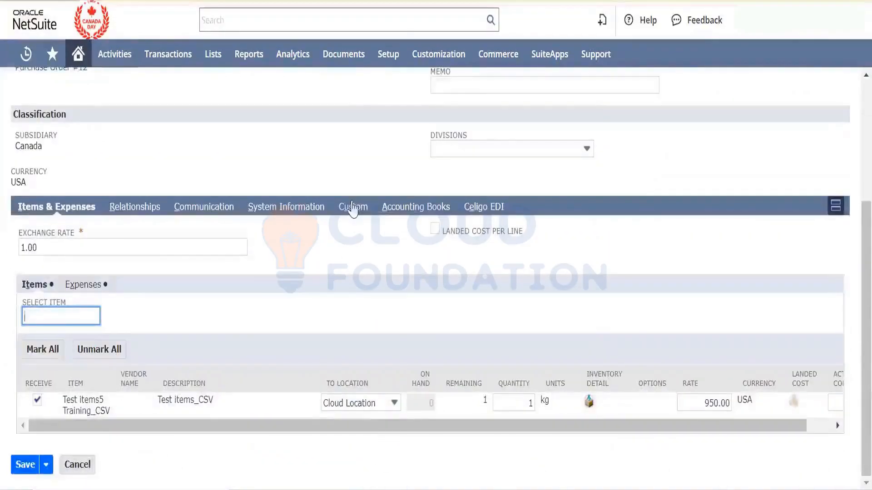
scroll(352, 209, up, 4)
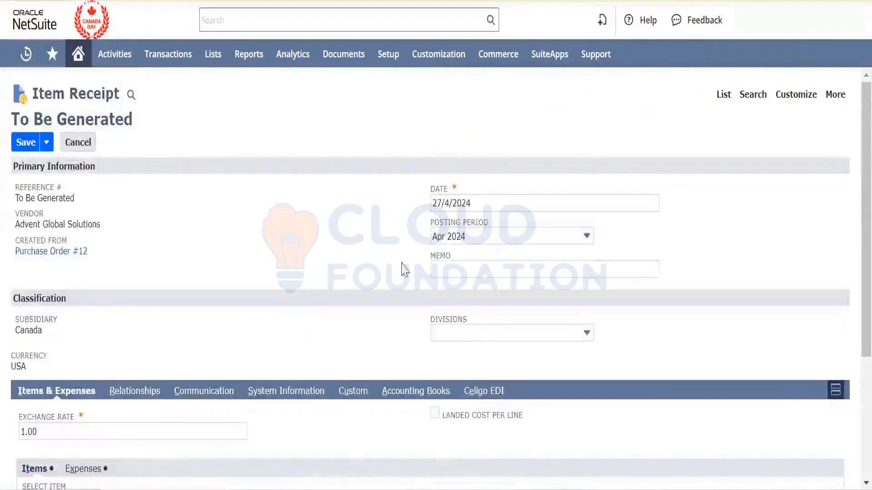
Step: Set the item receipt's division to Division 1 and look over the columns of its item line
click(468, 333)
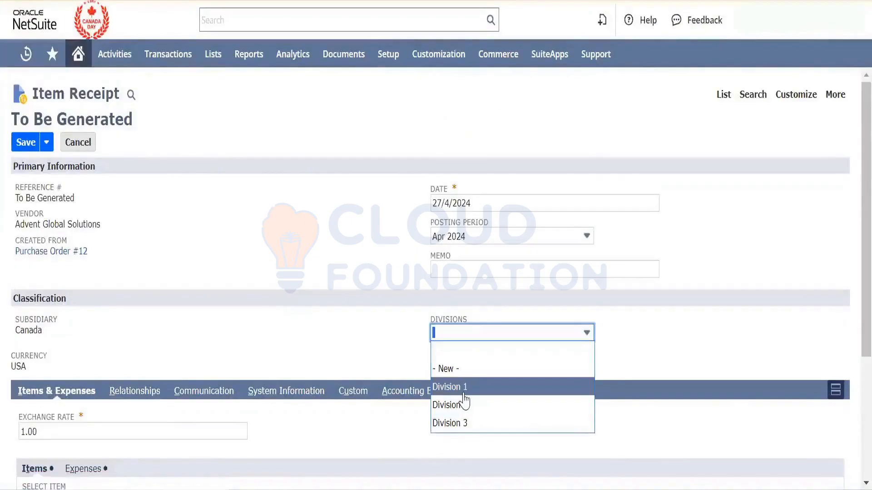
click(463, 390)
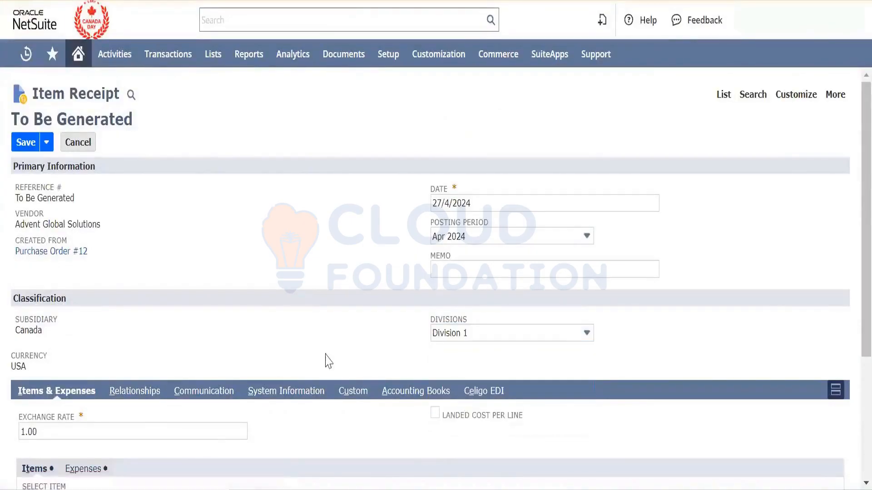
scroll(328, 360, down, 2)
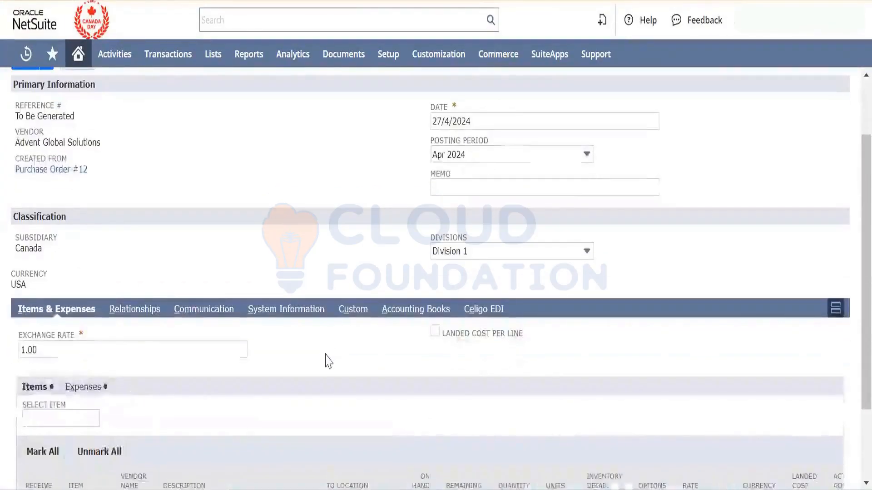
scroll(327, 360, down, 2)
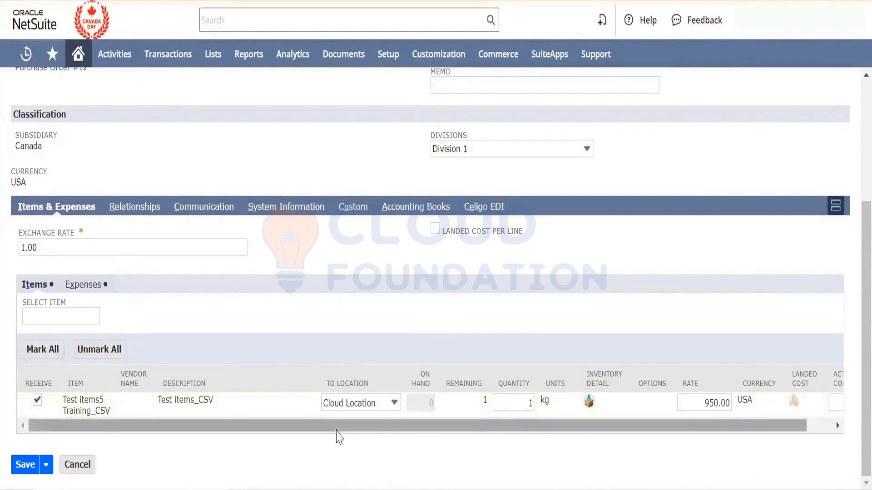
drag(337, 430, 454, 444)
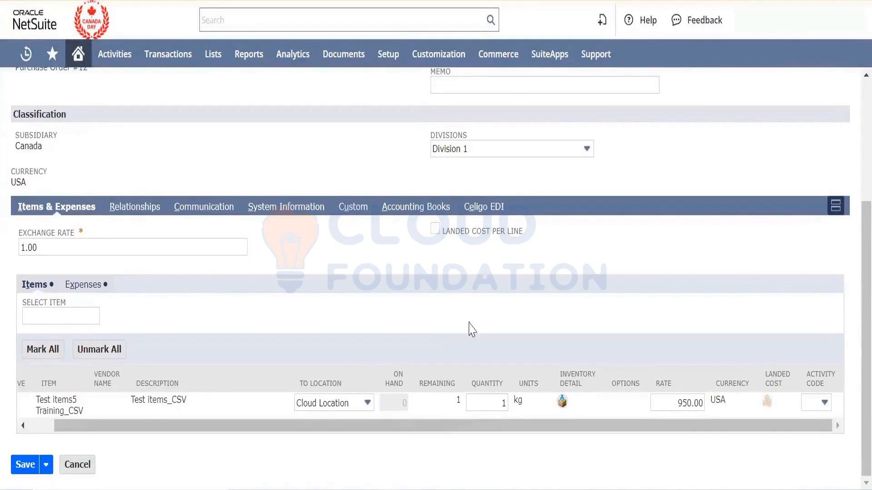
Step: Enable Landed Cost Per Line and check the cost category choices in the landed cost details of the Test items5 line
click(434, 231)
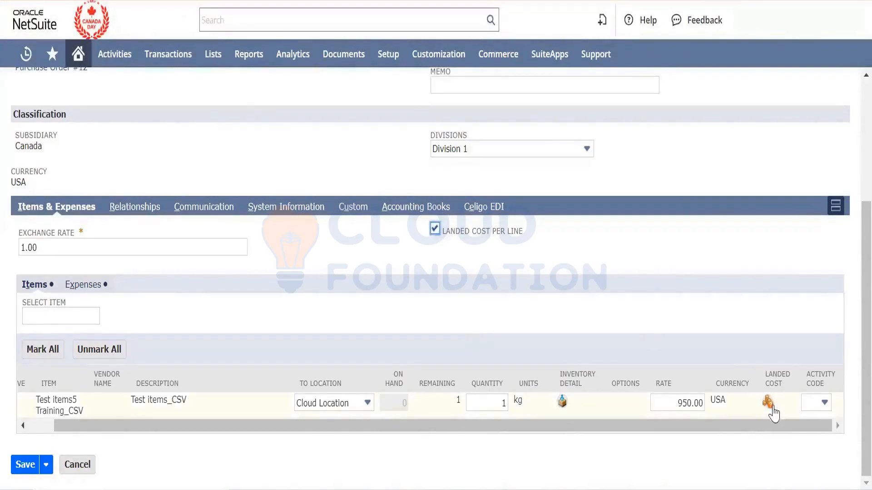
click(434, 233)
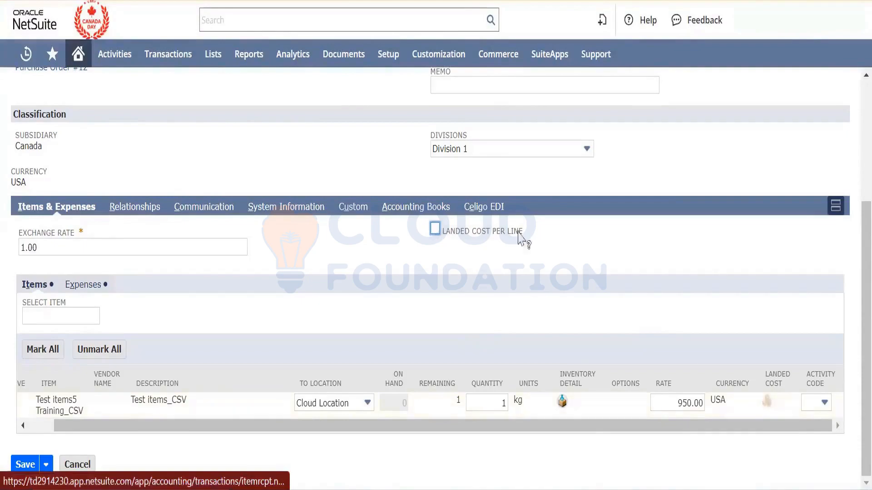
click(434, 230)
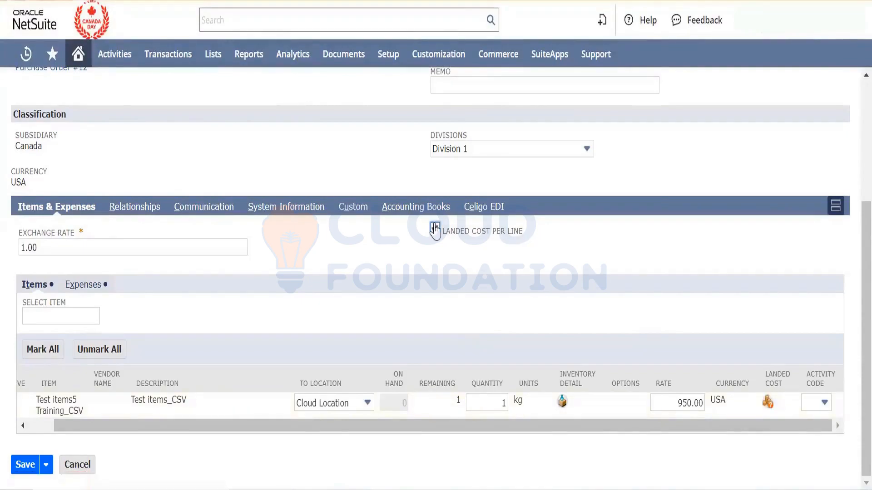
click(767, 403)
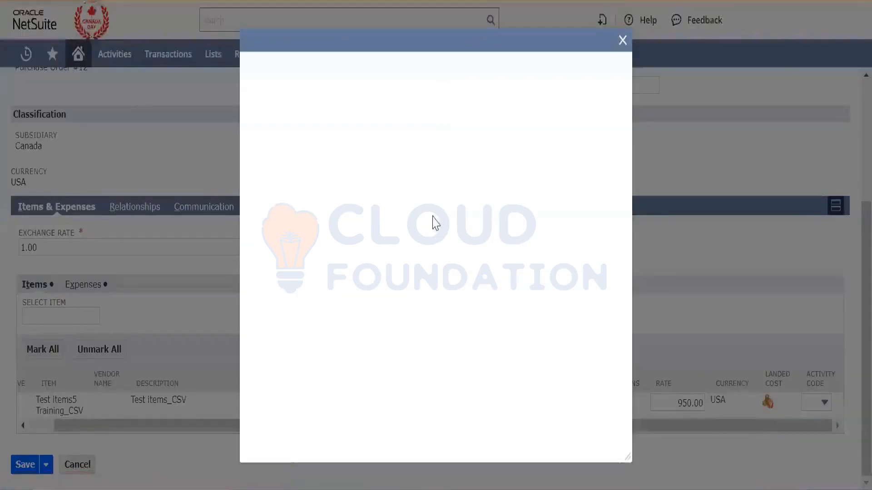
click(331, 199)
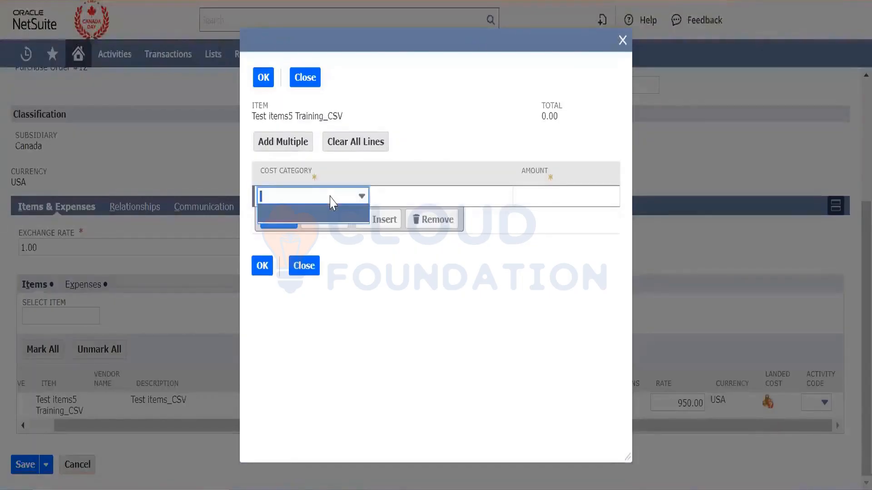
click(331, 210)
click(304, 266)
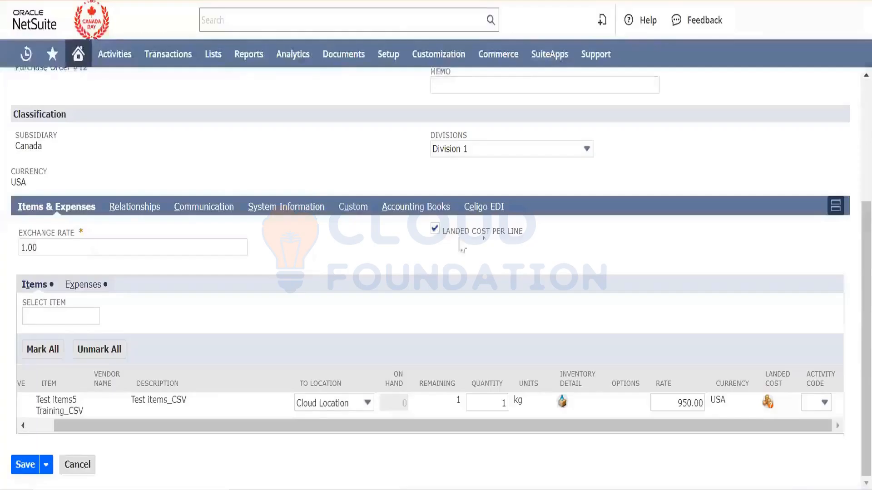
Step: Open the Accounting Lists in a new browser tab and filter them to the Cost Category type
mouse_move(388, 56)
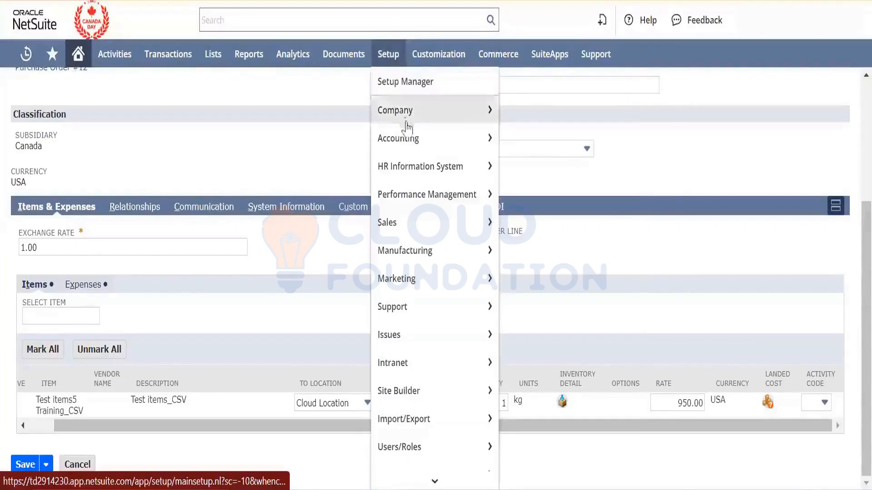
mouse_move(459, 149)
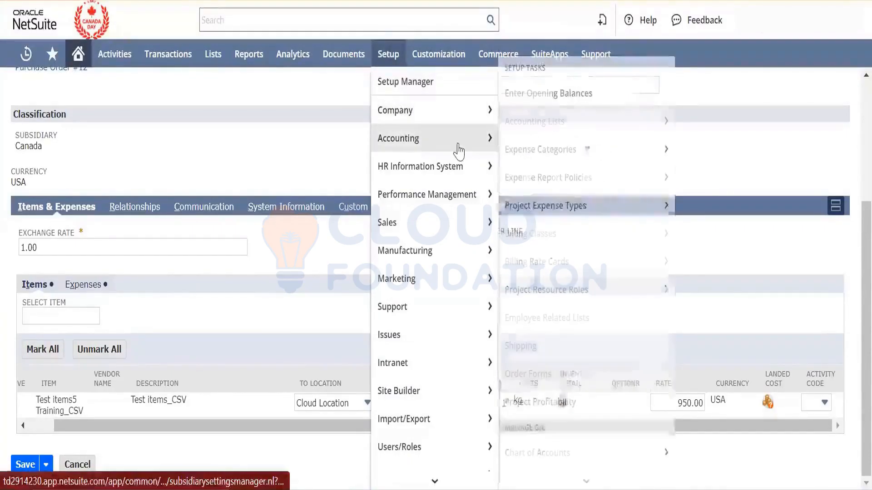
scroll(581, 160, down, 1)
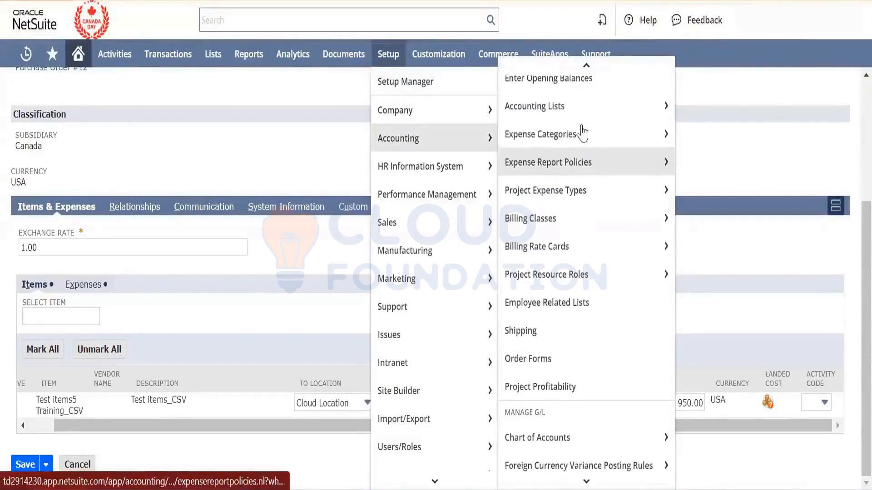
right_click(585, 110)
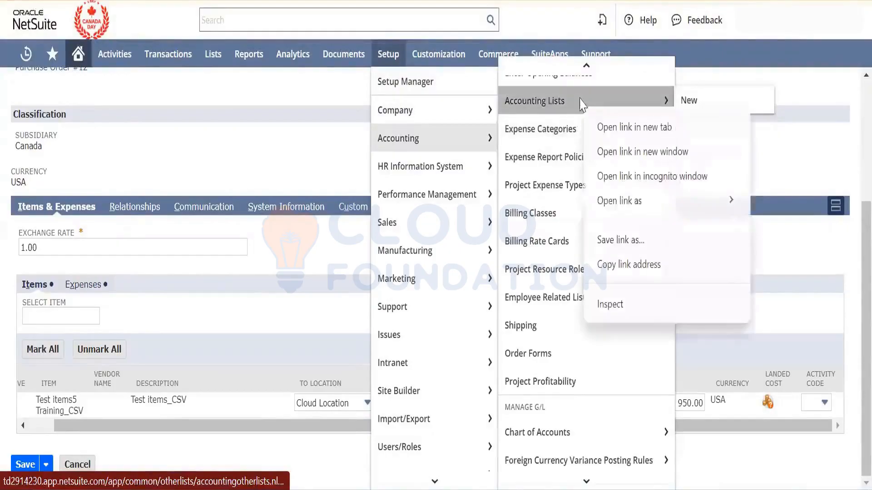
click(601, 122)
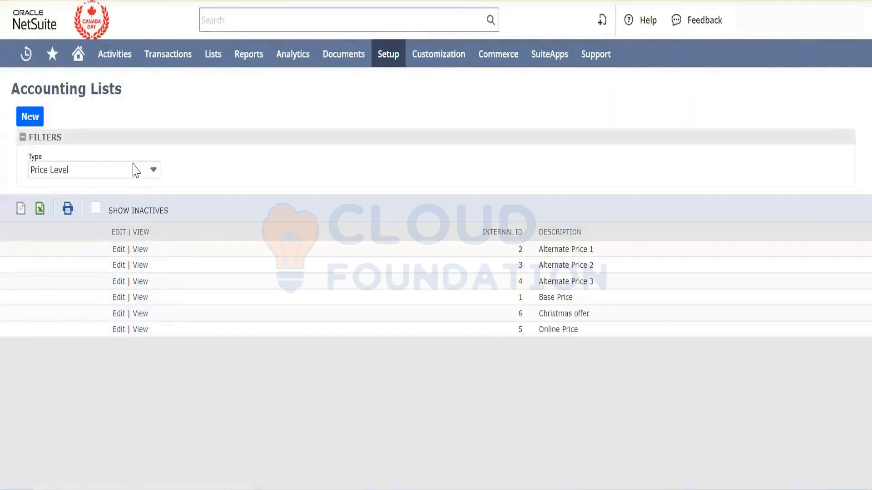
click(135, 169)
scroll(127, 264, up, 5)
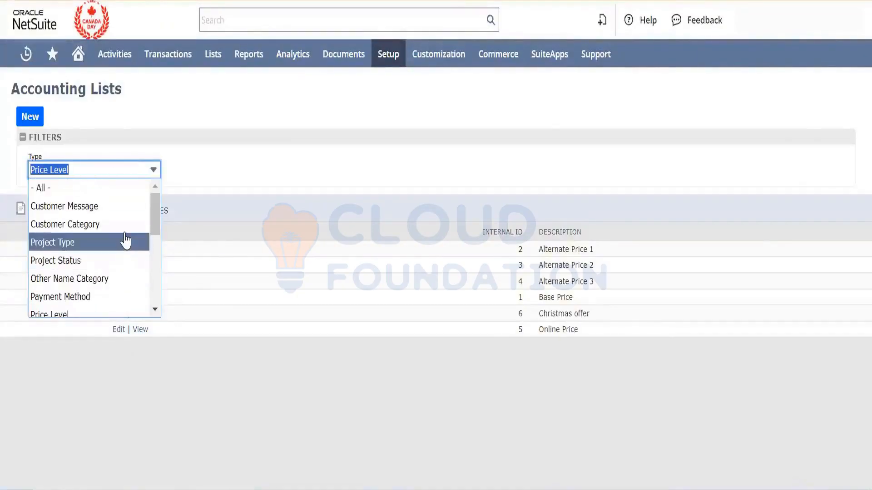
scroll(126, 241, down, 3)
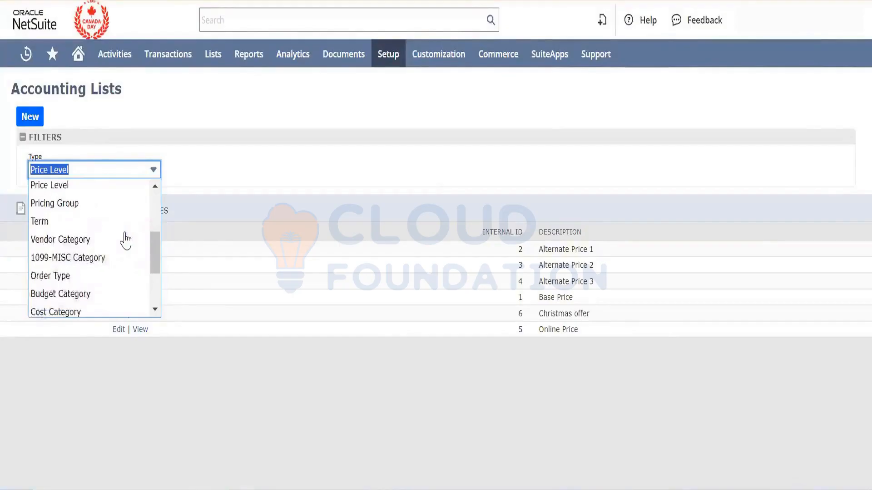
scroll(126, 240, down, 2)
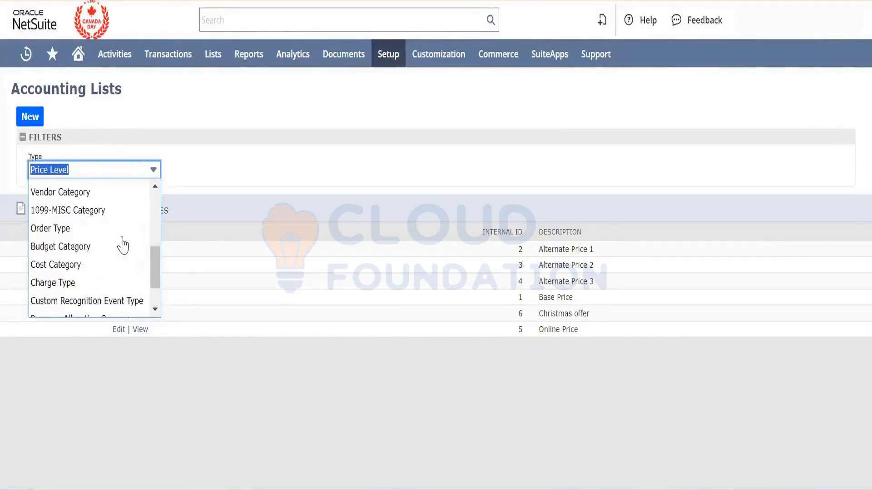
click(120, 272)
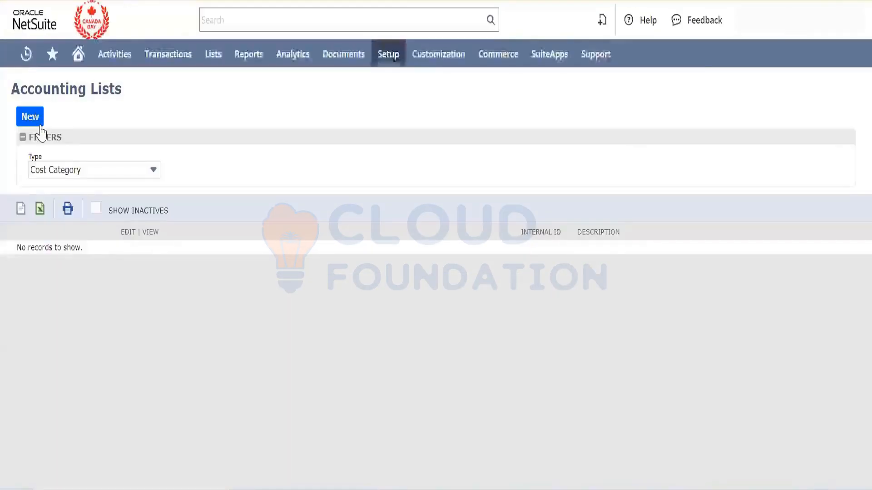
Step: Start a new cost category and name it "Landed Cost Category"
click(40, 126)
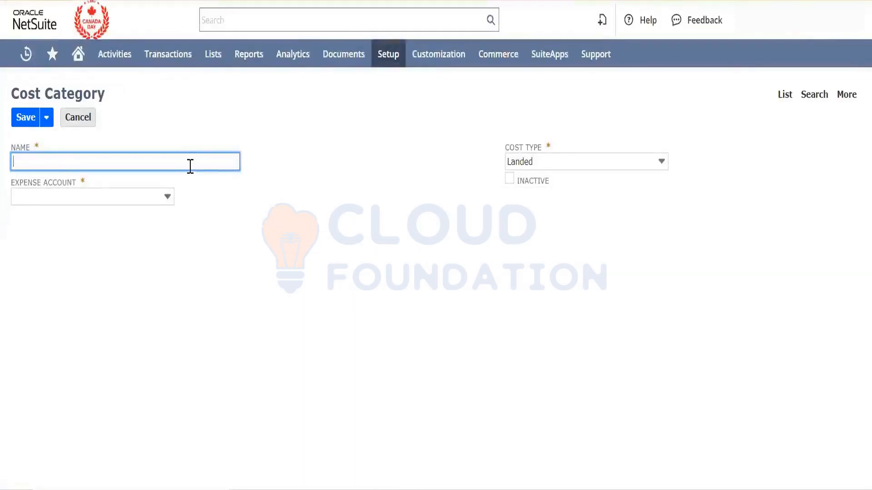
text(Landed Cost)
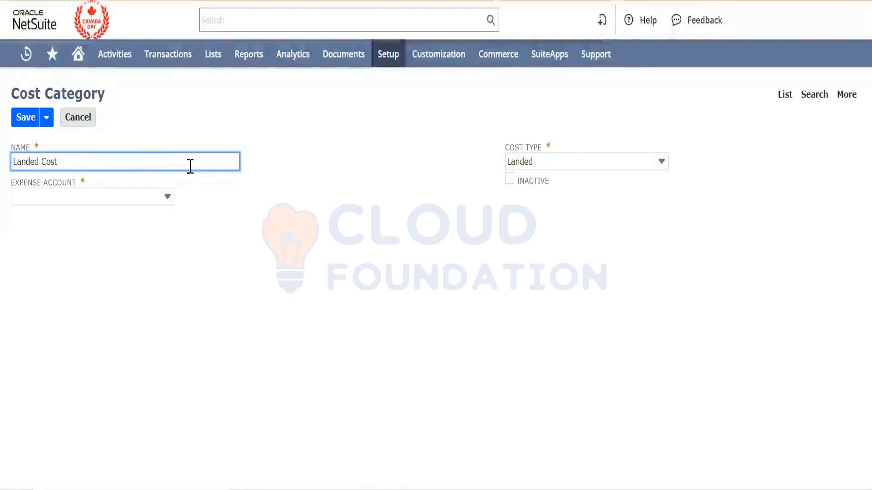
text( Category)
key(Tab)
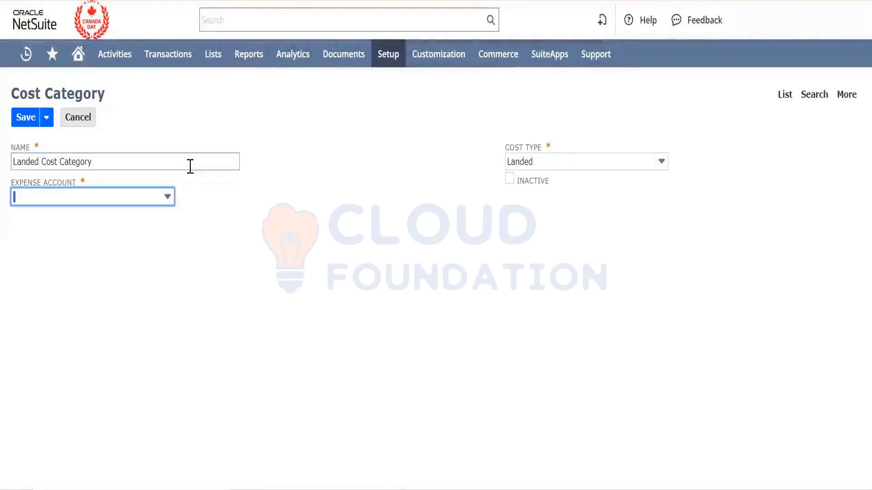
Step: Choose 117 Prepaid Expenses A/c as the cost category's expense account and save the category
click(168, 197)
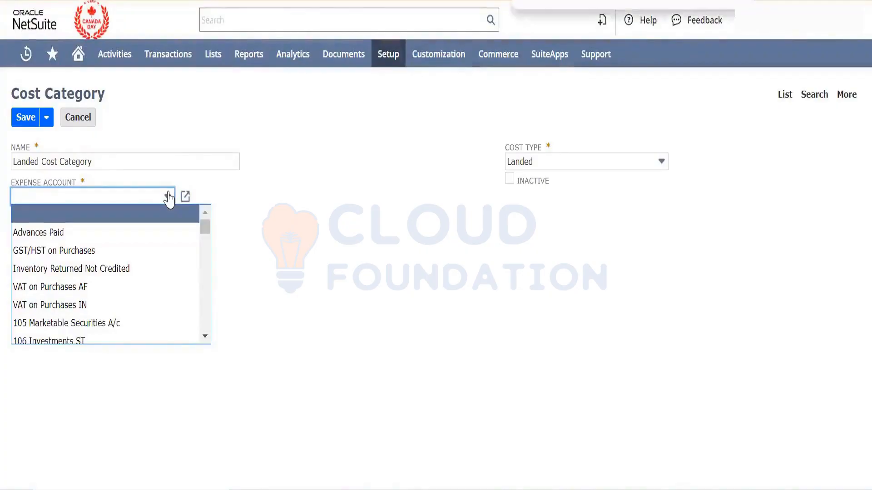
text(Landed)
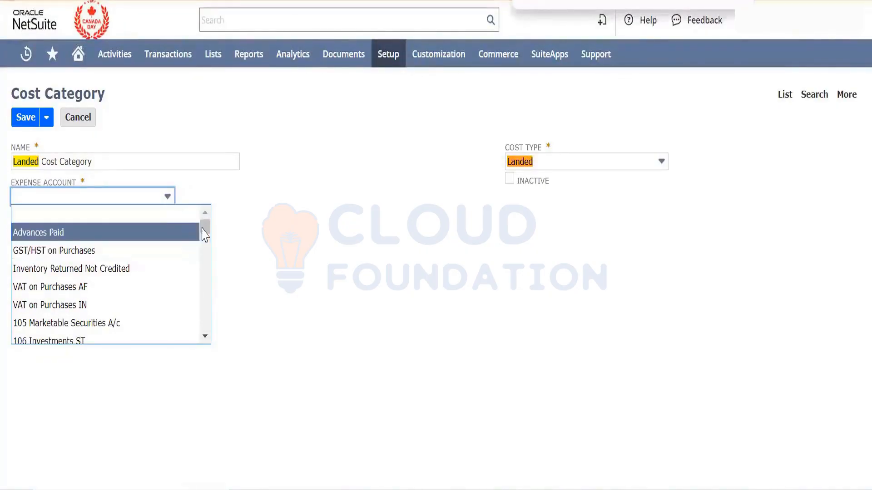
drag(204, 234, 205, 245)
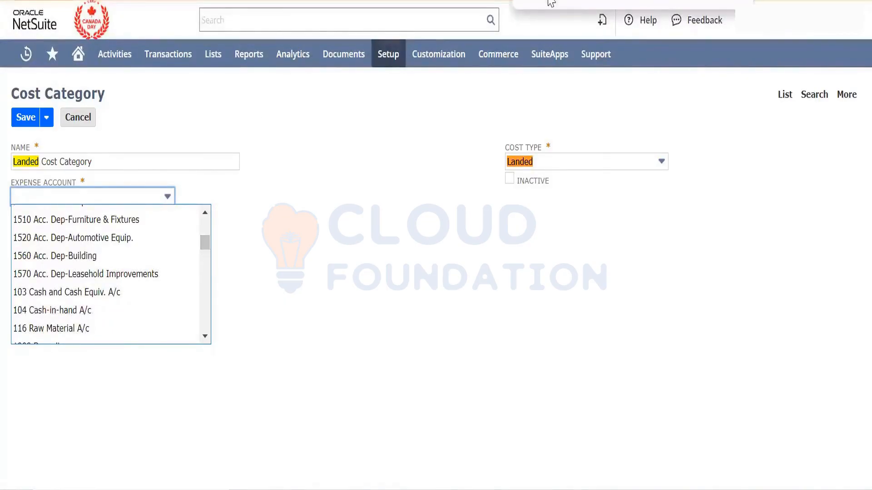
text(expense)
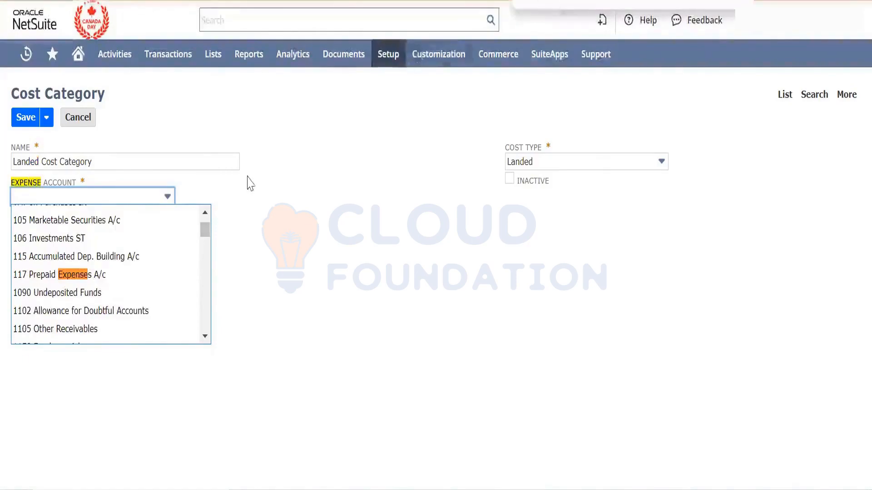
click(66, 278)
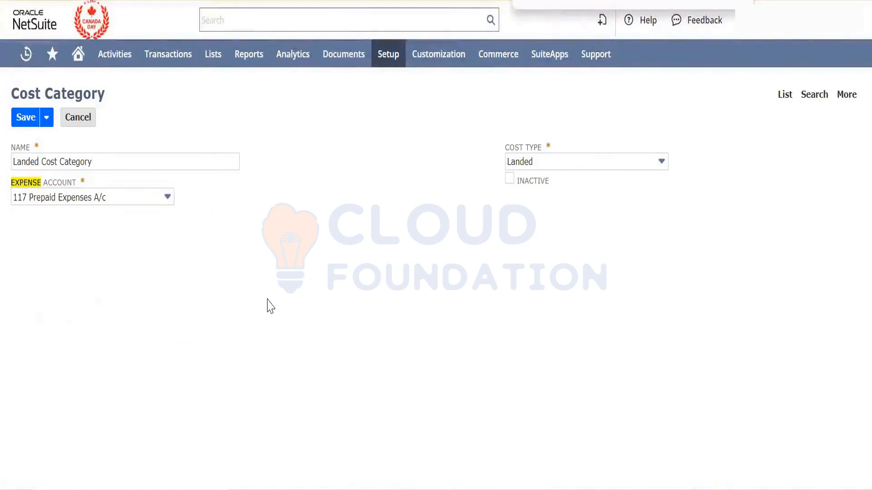
click(17, 120)
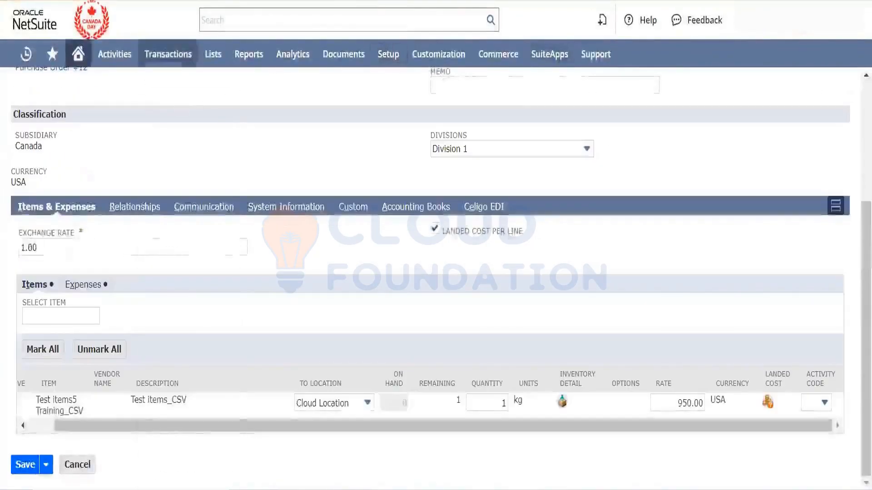
Step: Return to the item receipt and reload it to pick up the new cost category
mouse_move(168, 54)
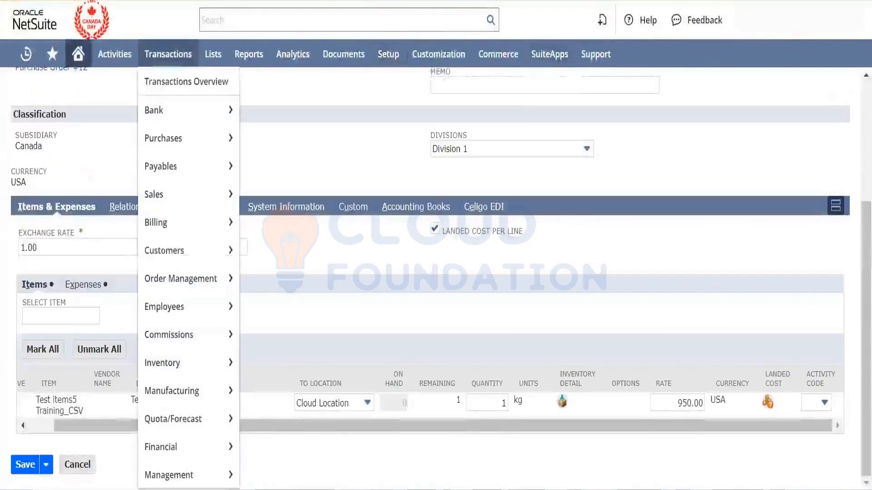
key(F5)
click(493, 60)
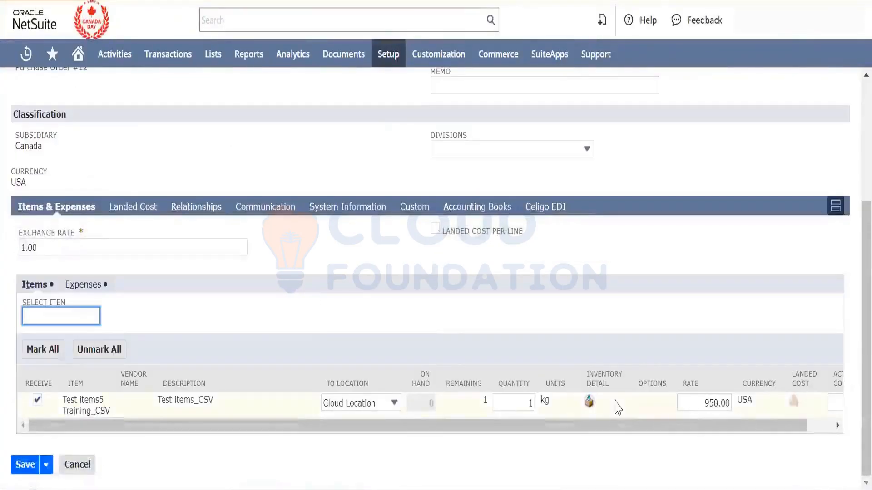
Step: Enable landed cost per line and add a Landed Cost Category amount of 50 to the Test items5 Training_CSV line
click(434, 229)
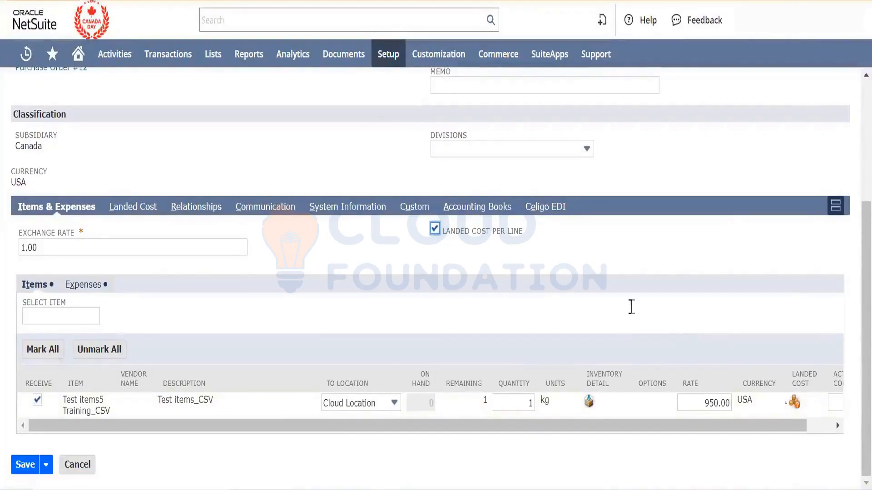
click(795, 403)
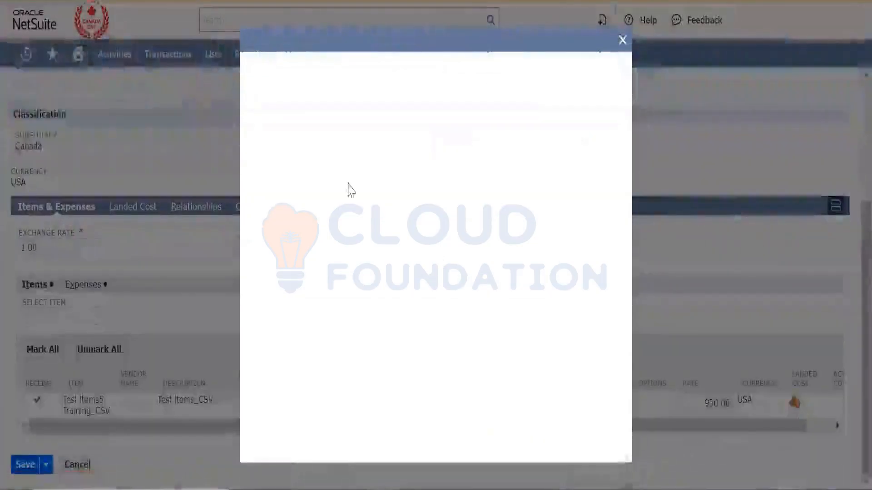
click(307, 196)
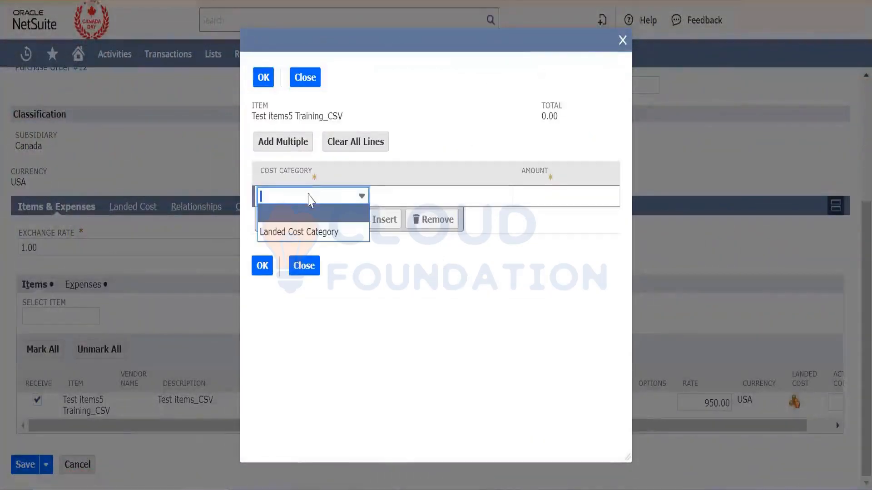
click(318, 232)
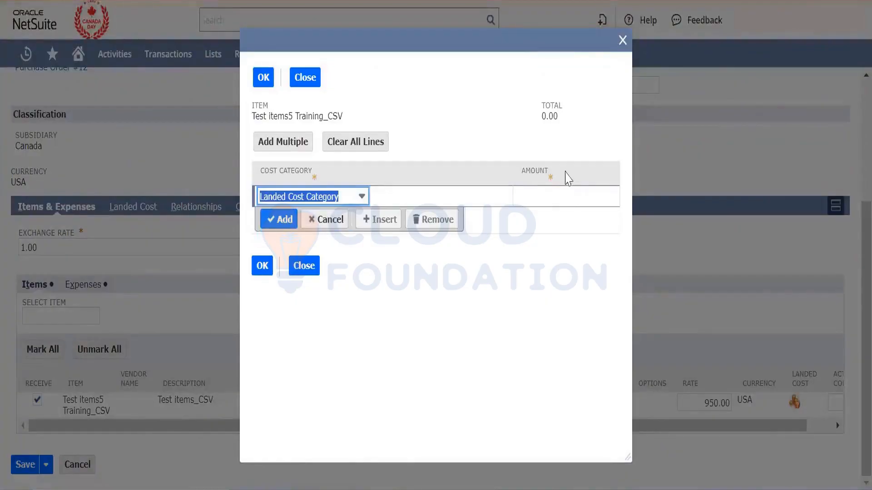
click(558, 193)
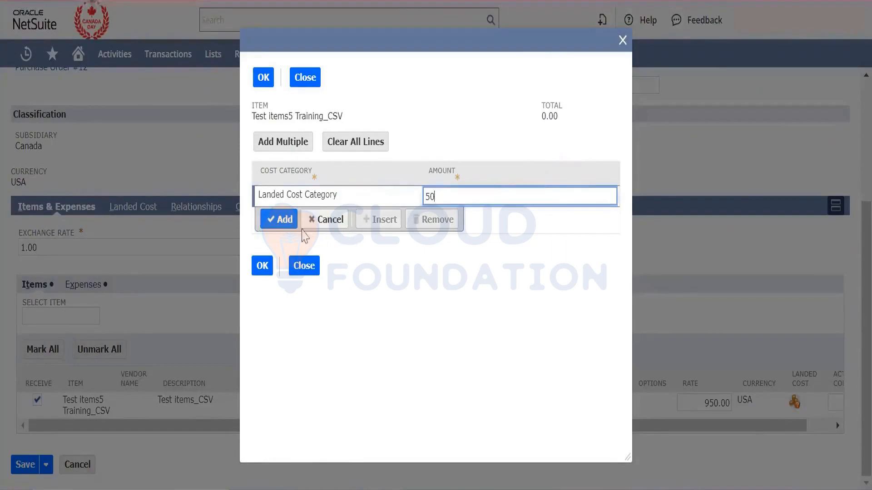
click(283, 220)
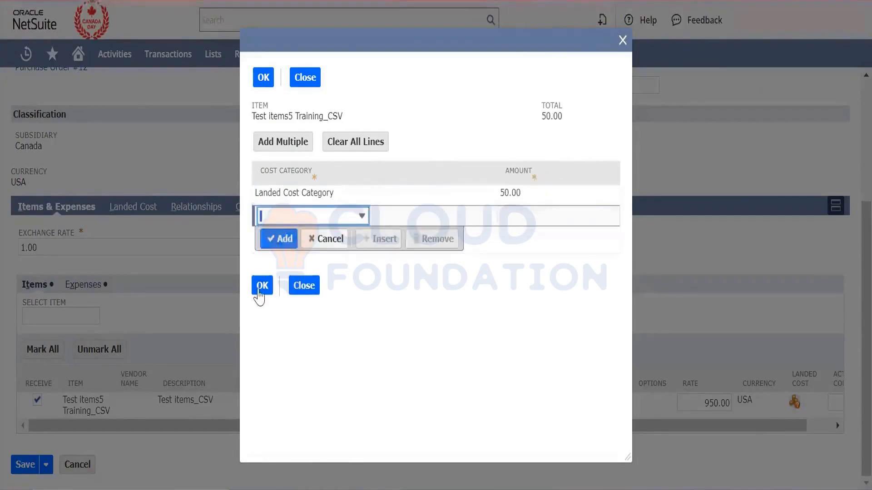
click(259, 291)
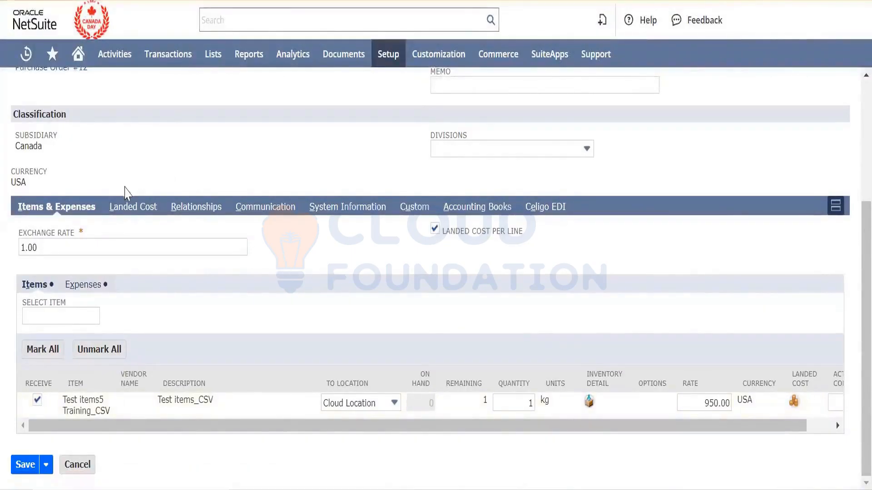
Step: Examine the receipt's landed cost allocation method and category, and review its header and item line details
click(131, 207)
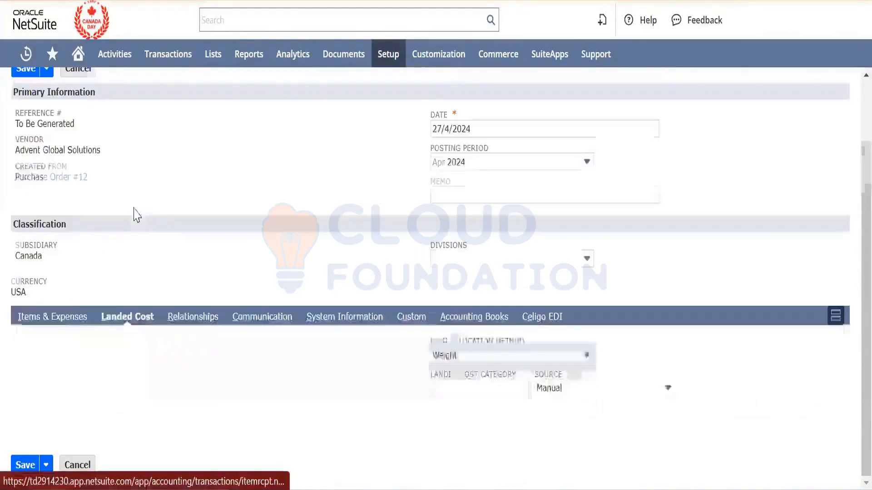
click(502, 382)
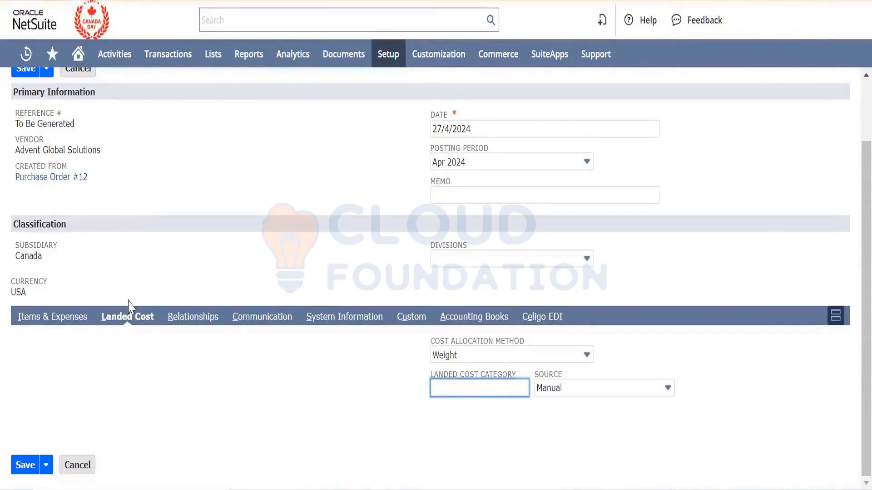
click(70, 321)
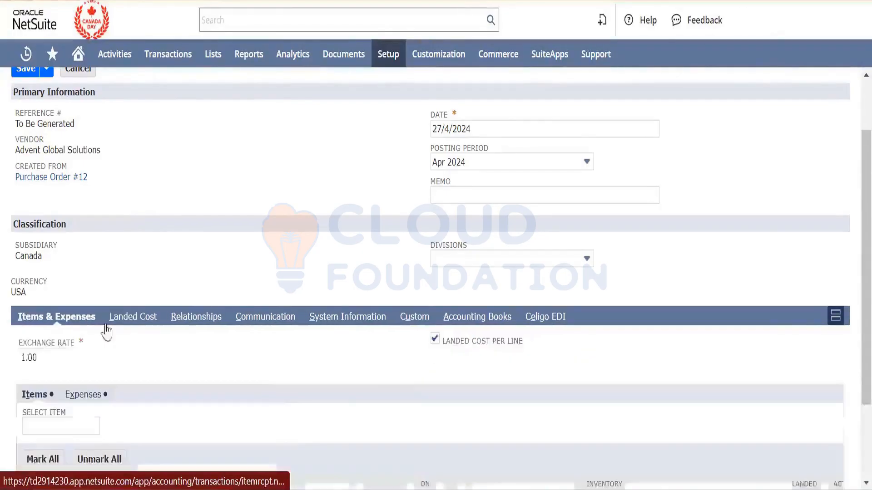
scroll(410, 372, down, 1)
scroll(412, 373, down, 2)
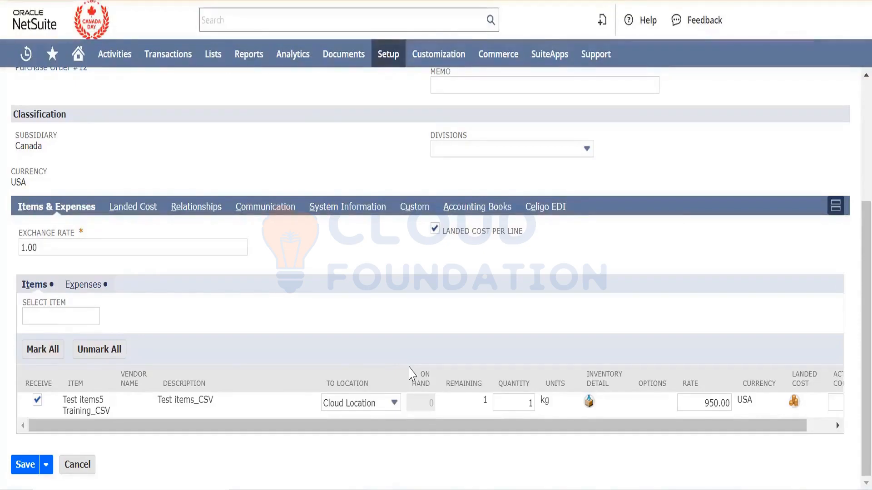
scroll(275, 323, up, 4)
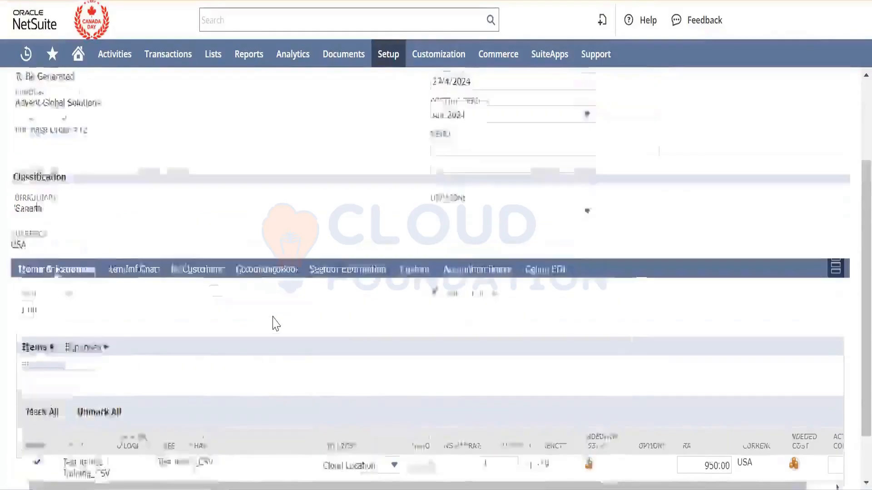
scroll(275, 323, down, 4)
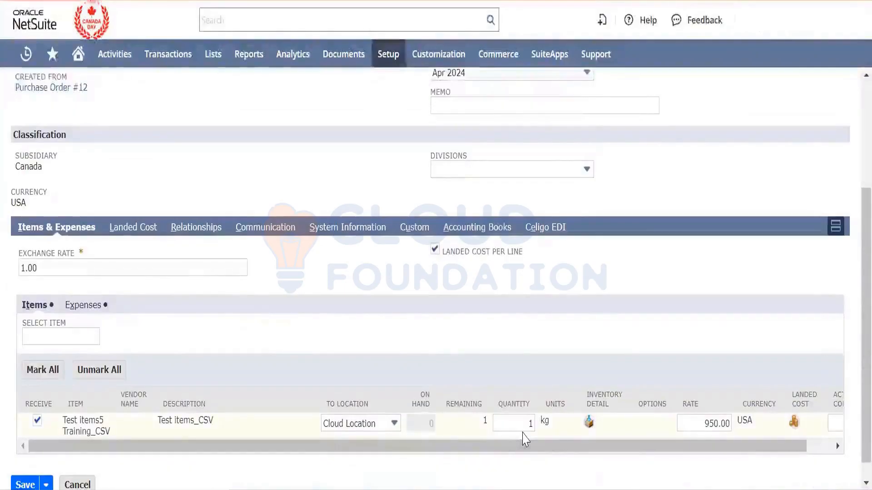
scroll(346, 268, up, 1)
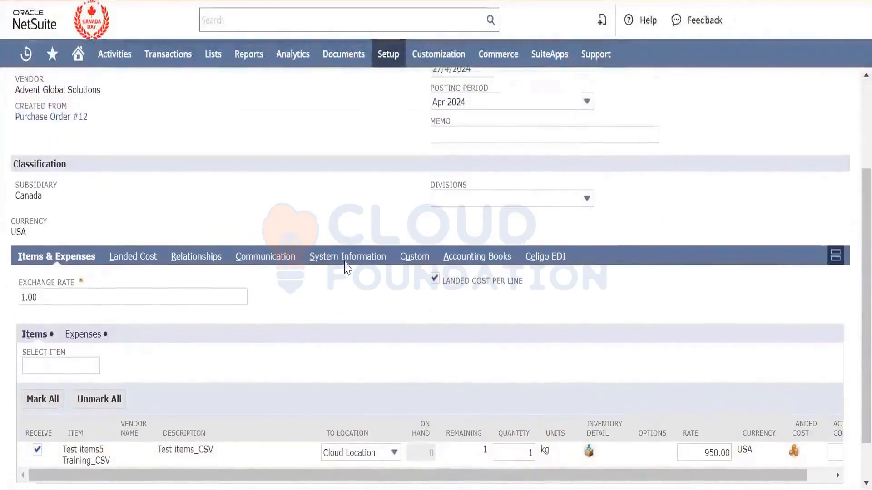
scroll(346, 268, down, 2)
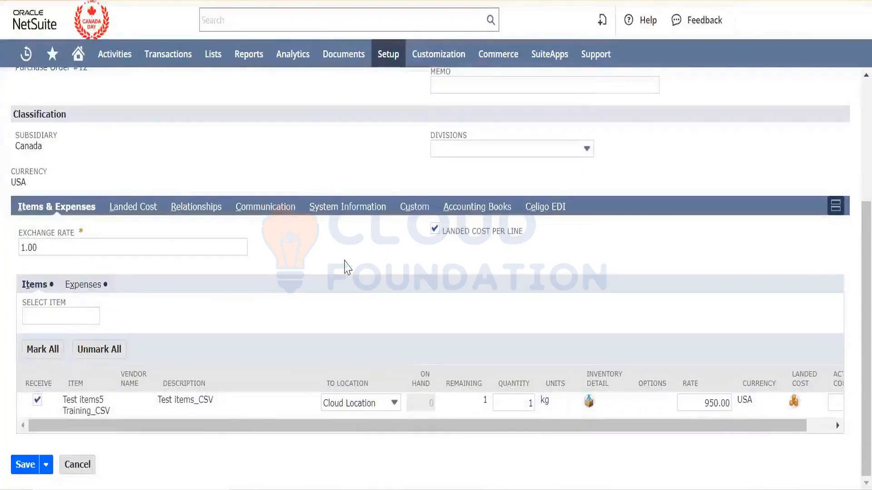
scroll(345, 267, up, 5)
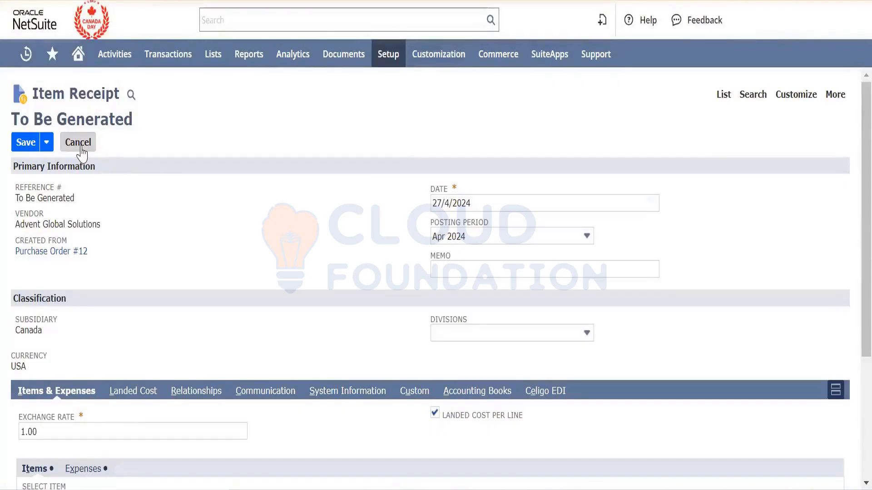
Step: Try to change the received quantity on the Test items5 Training_CSV line
scroll(352, 247, down, 4)
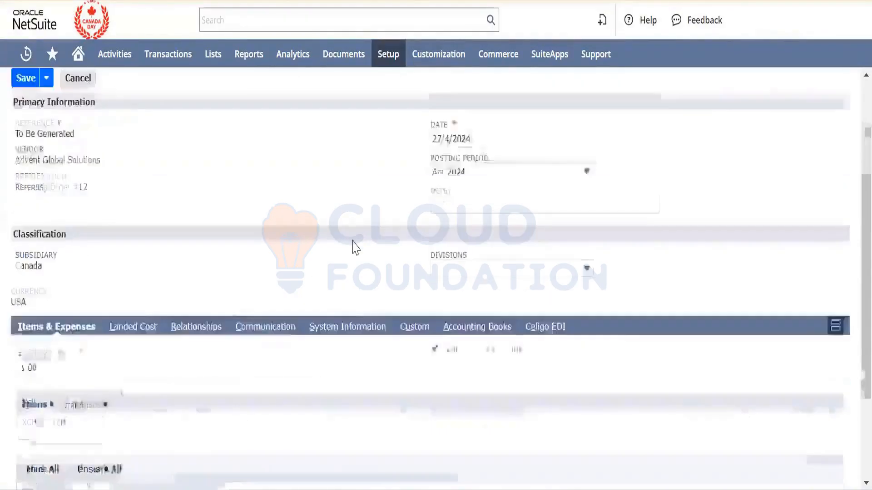
click(527, 396)
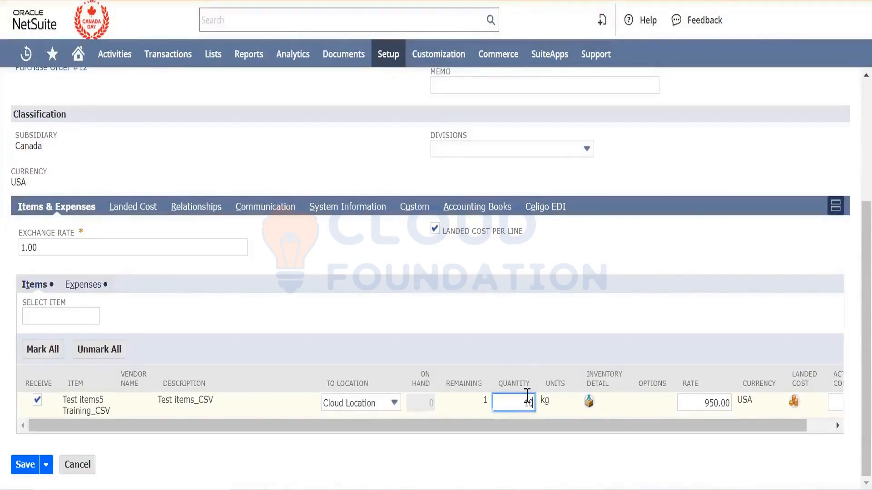
click(580, 353)
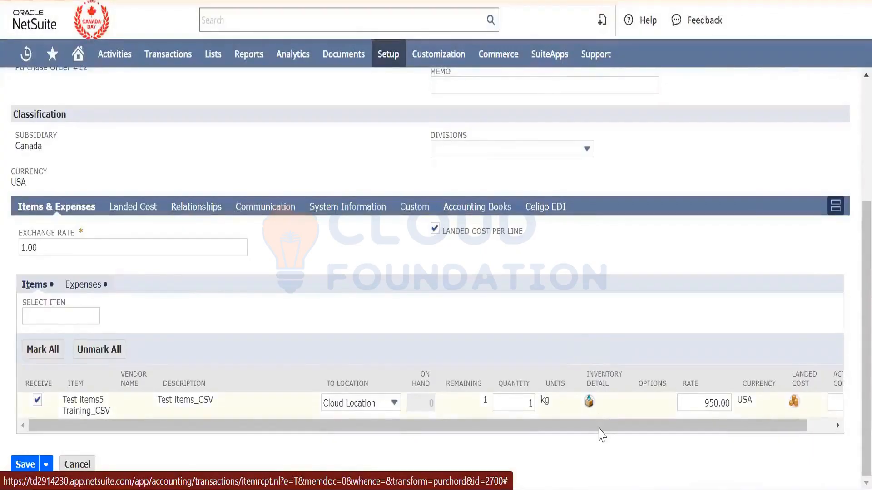
drag(599, 427, 288, 444)
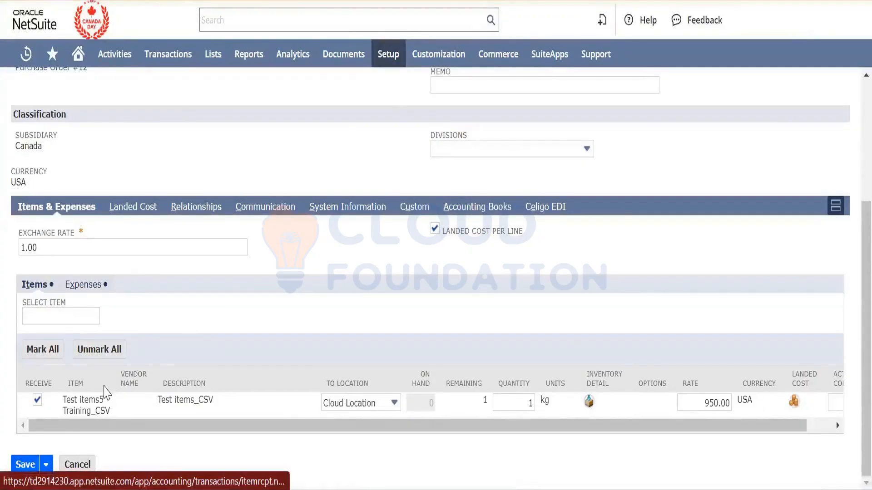
Step: Search for Test items5 Training_CSV using its name copied from the receipt line, and open the item record in a new browser tab
double_click(98, 399)
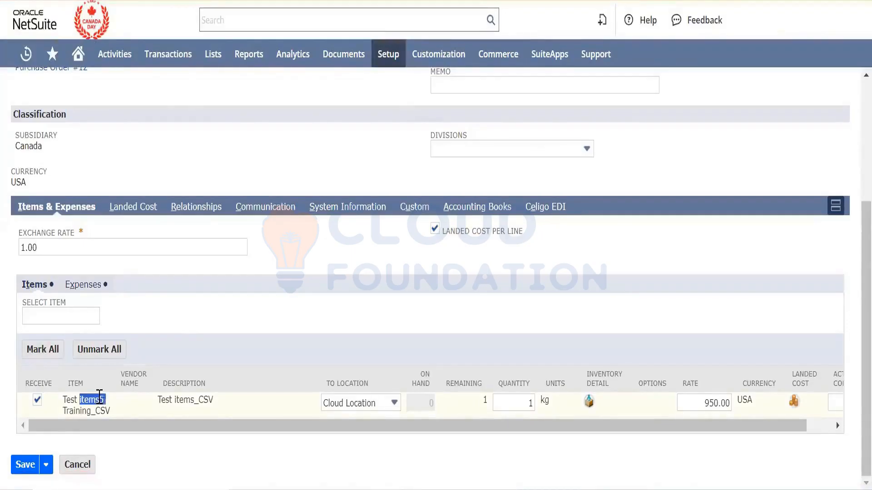
triple_click(99, 399)
key(ctrl+c)
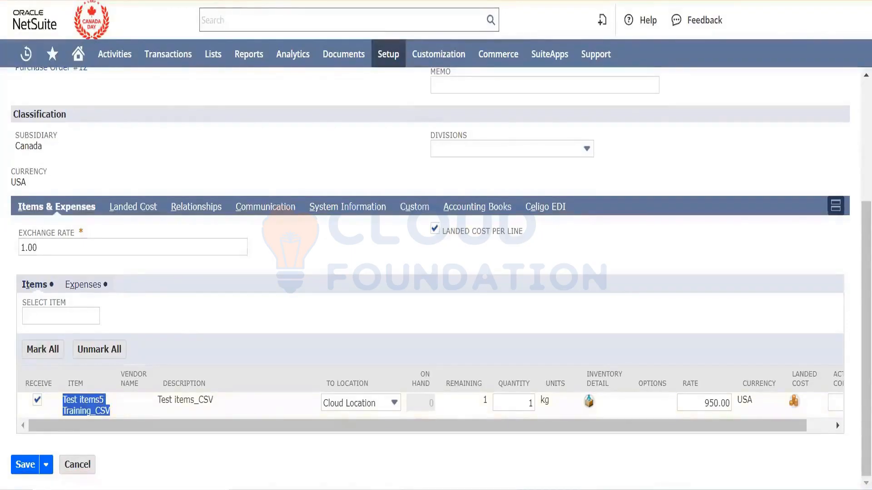
click(268, 11)
key(ctrl+v)
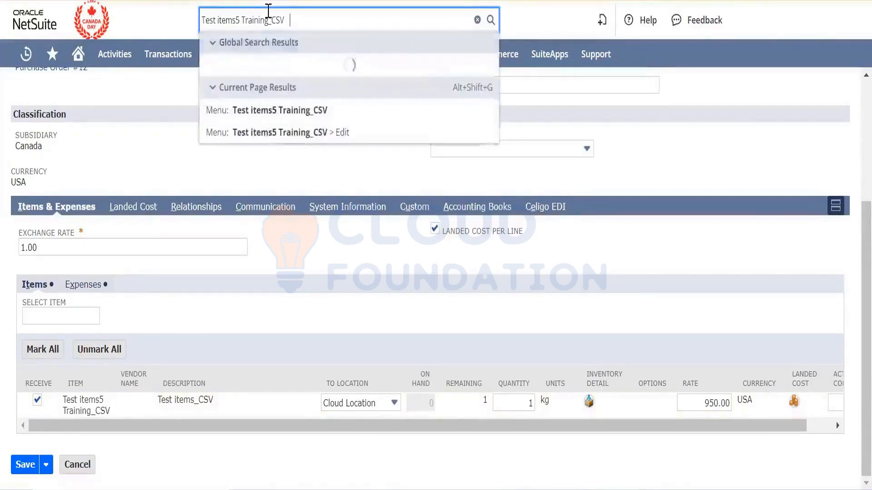
right_click(334, 72)
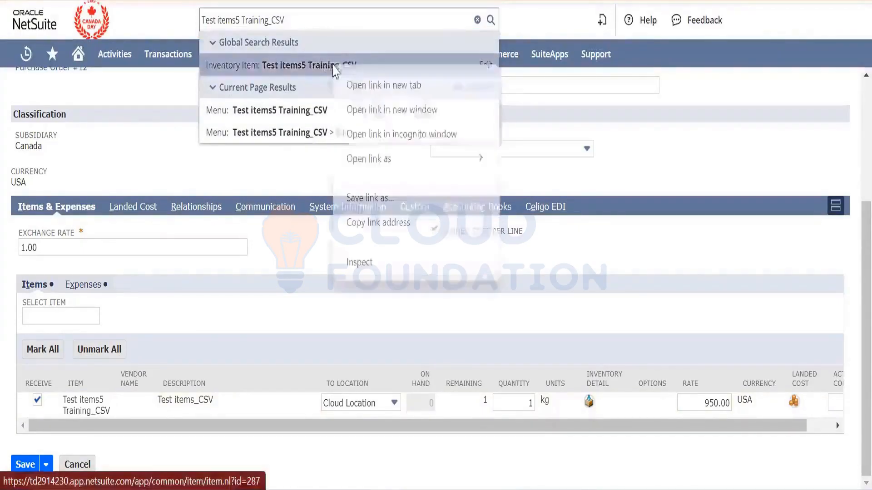
click(356, 85)
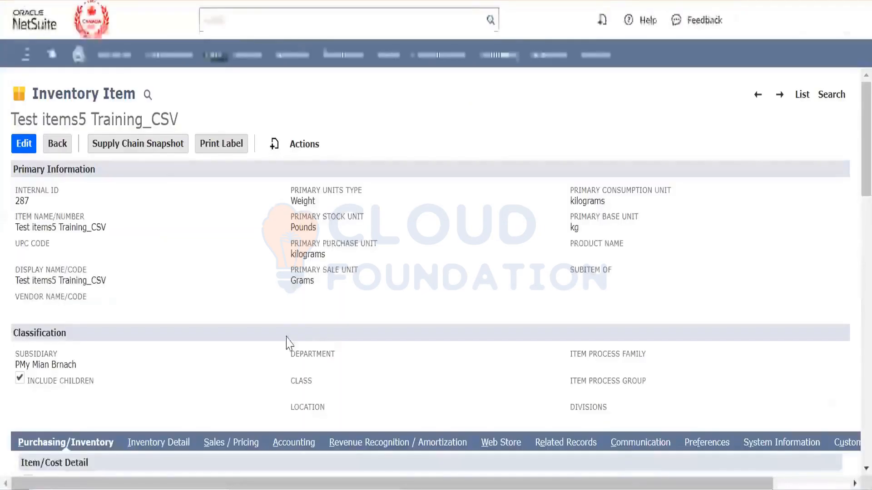
Step: Examine the item's inventory management settings and its stock quantities and average cost by location, especially for Cloud Location
scroll(288, 341, down, 10)
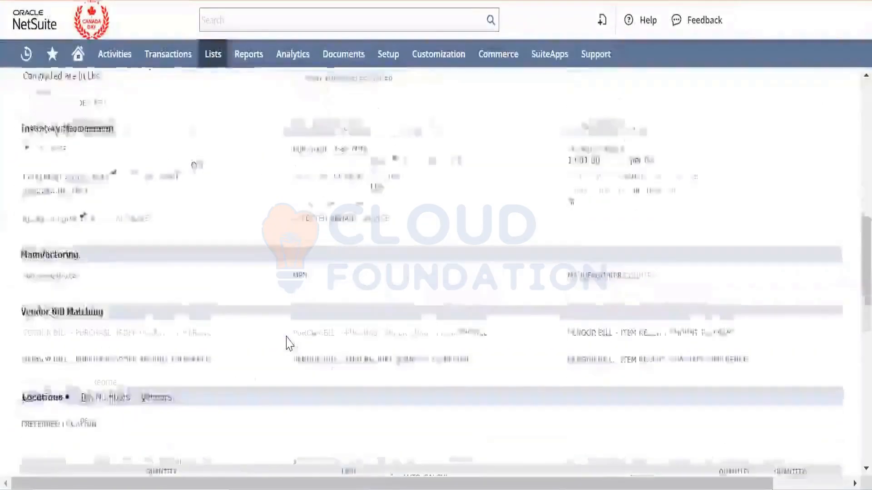
scroll(288, 344, down, 7)
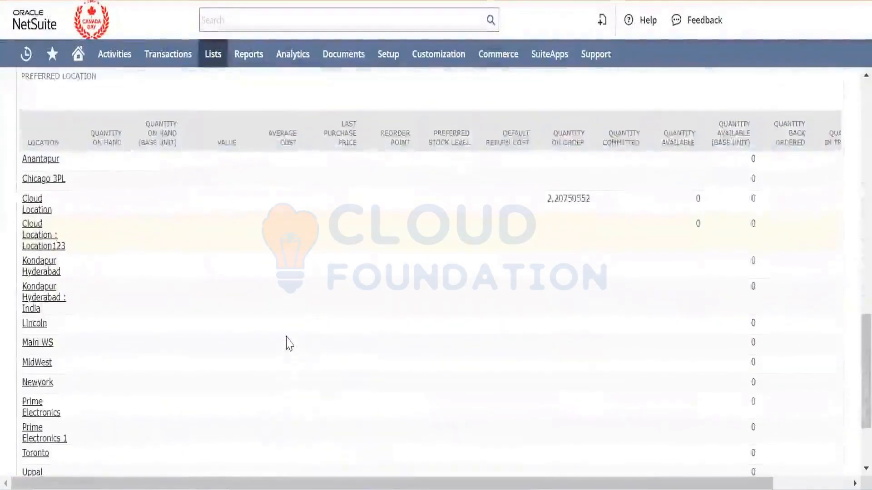
scroll(288, 344, up, 5)
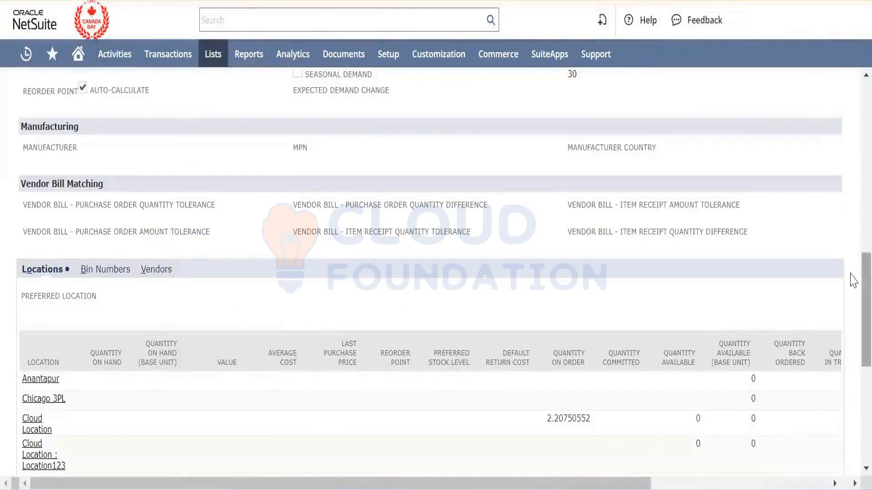
drag(854, 280, 854, 339)
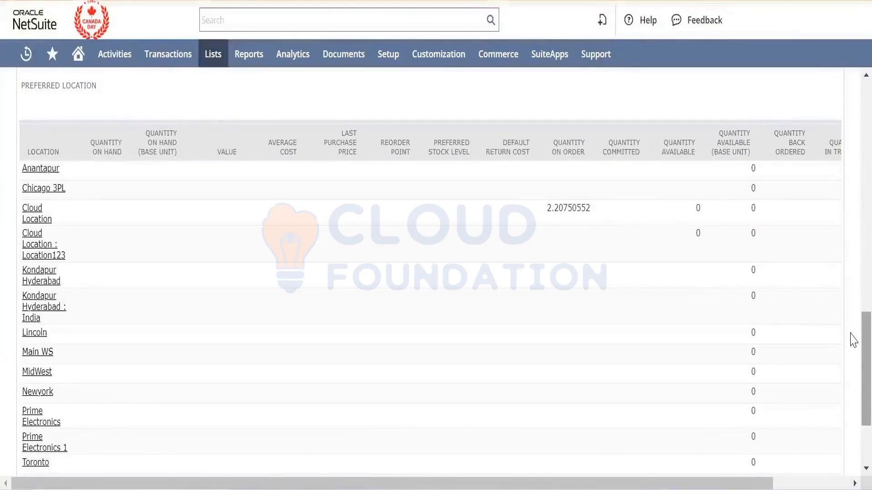
scroll(852, 335, up, 2)
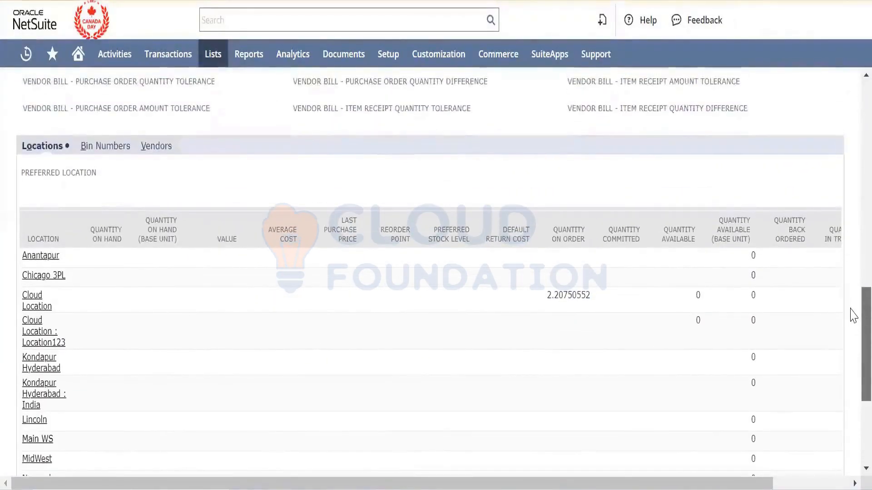
scroll(854, 304, up, 1)
scroll(853, 295, up, 1)
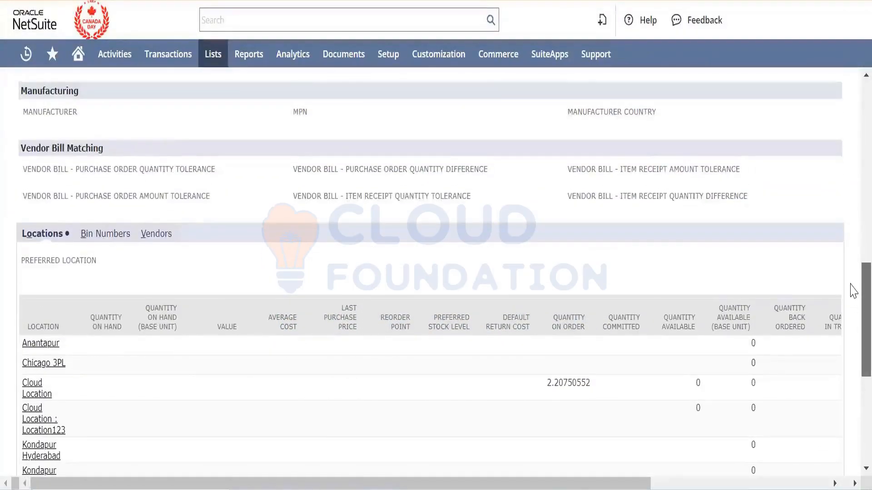
scroll(852, 275, up, 2)
scroll(853, 263, up, 1)
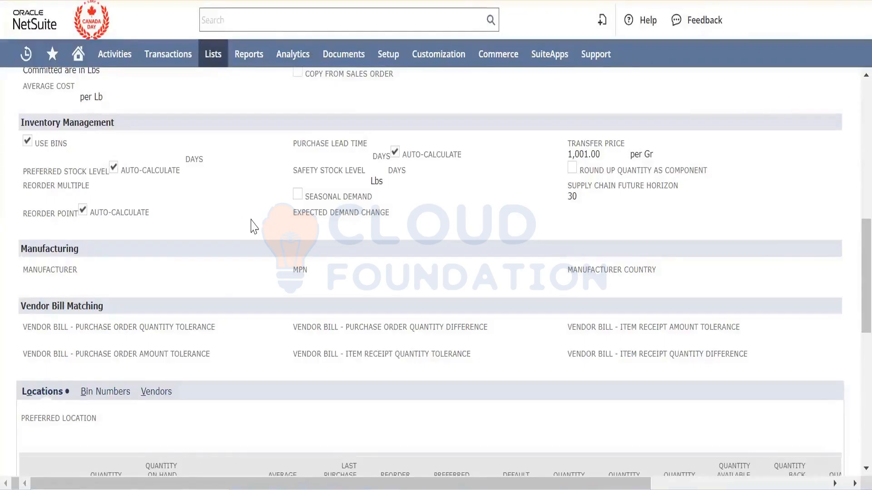
scroll(254, 226, down, 4)
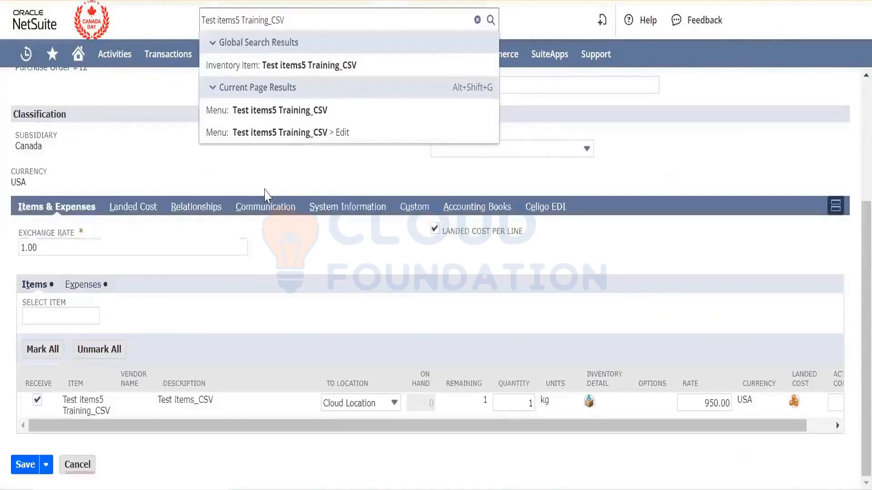
Step: Try to save the item receipt for Test items5 Training_CSV
click(267, 195)
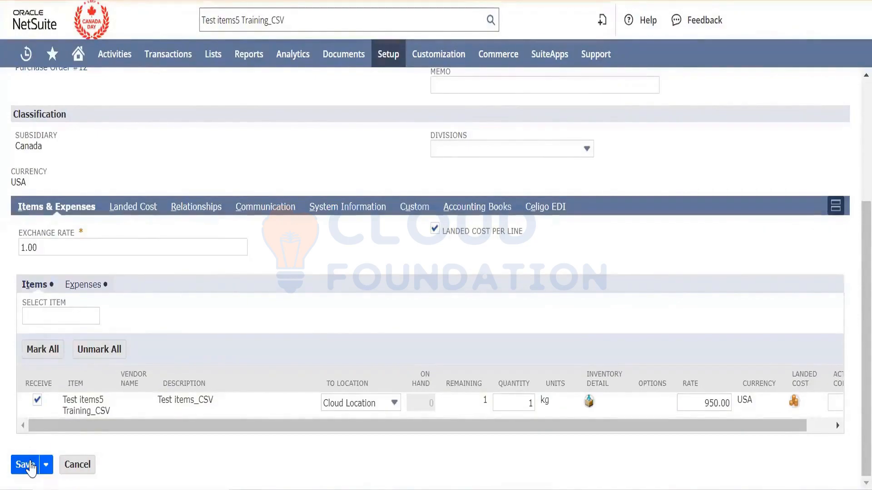
click(30, 466)
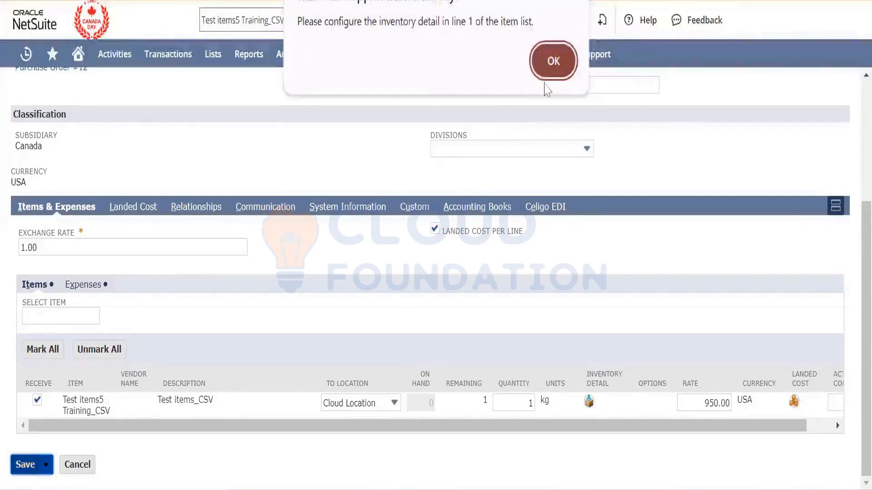
click(547, 80)
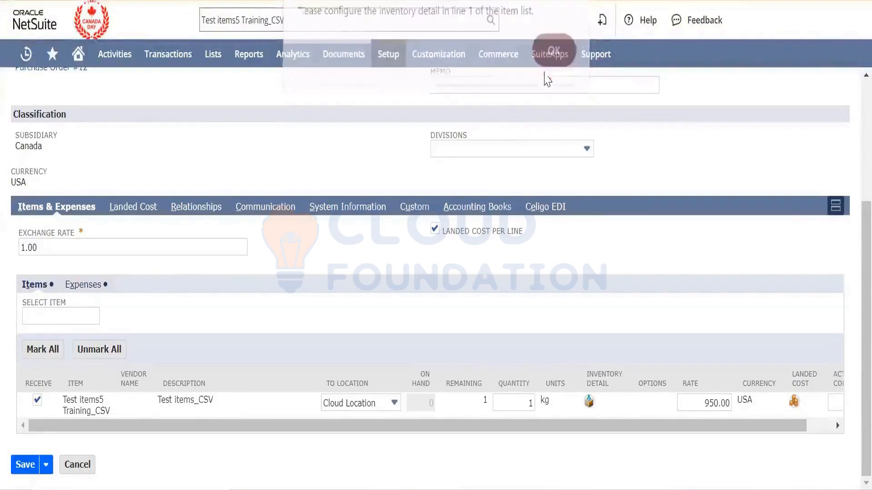
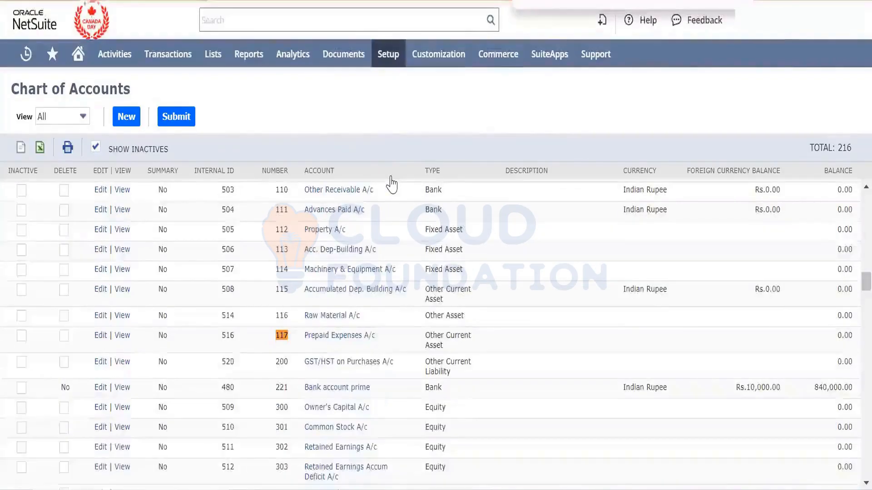
Step: Edit account 117 Prepaid Expenses A/c to include the children of its subsidiary, and save the account
click(100, 337)
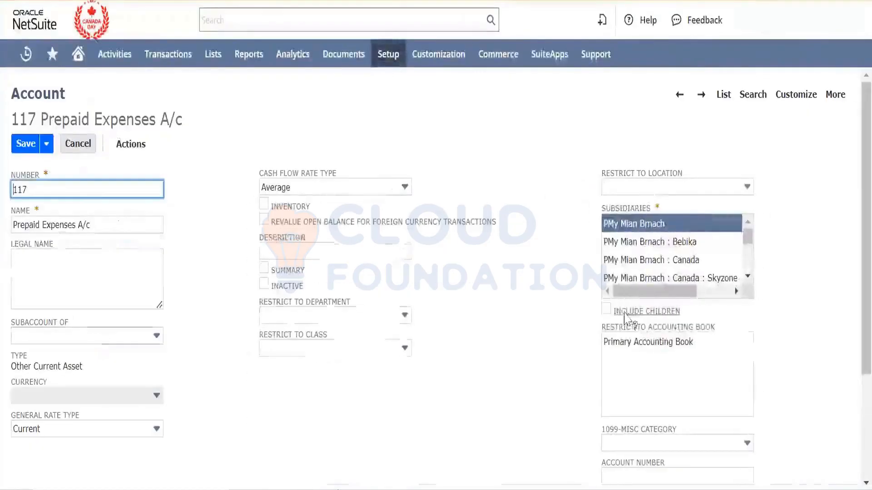
click(612, 314)
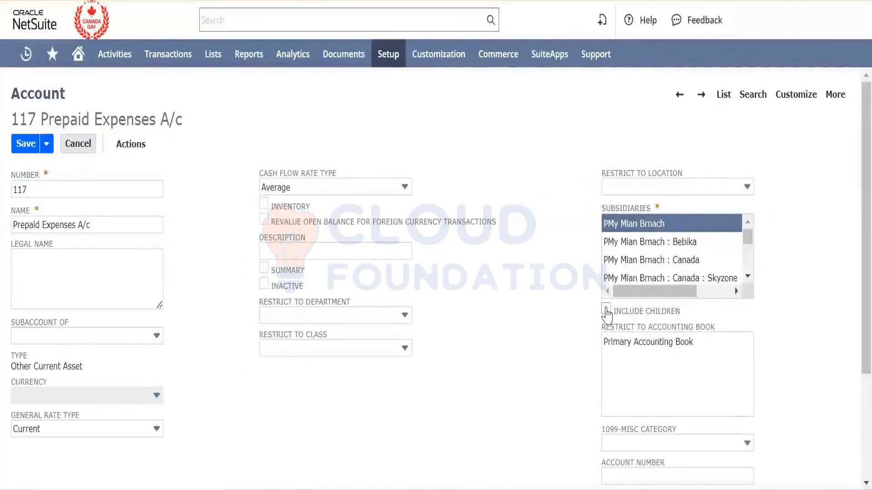
click(606, 310)
click(18, 151)
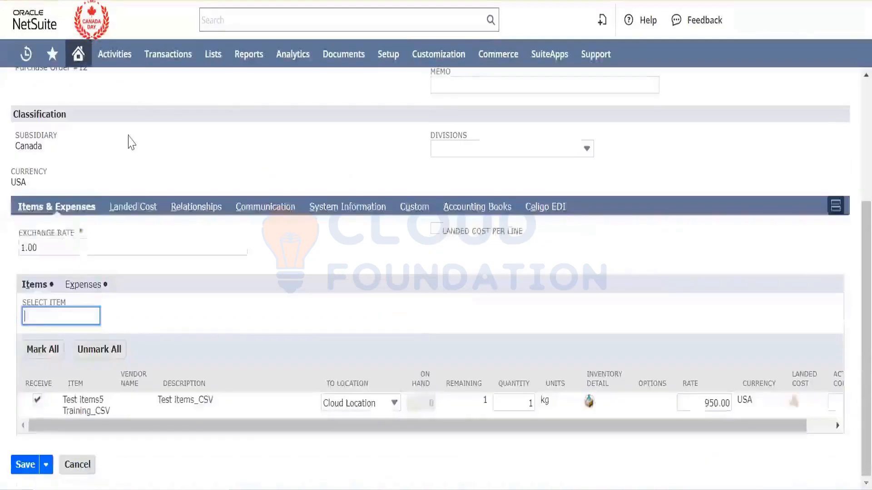
Step: Configure the receipt line's inventory detail with bin HardDriveBin2024 and quantity 1
click(24, 467)
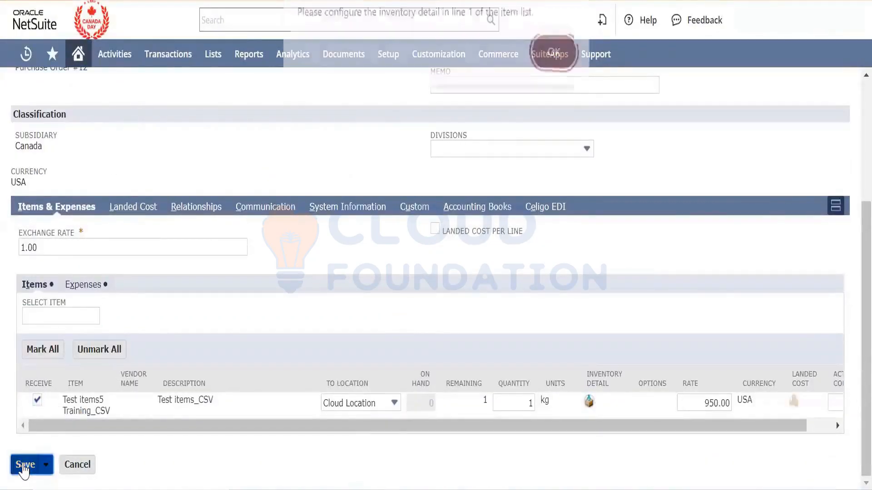
click(552, 55)
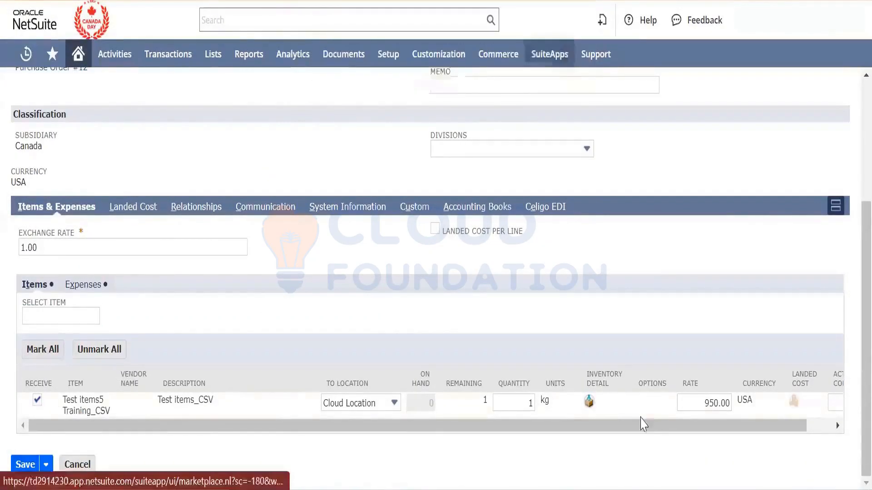
click(589, 404)
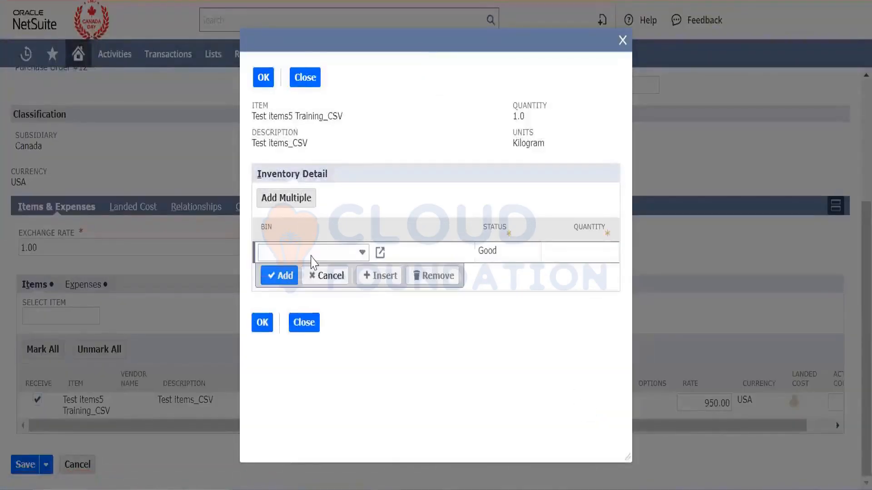
click(311, 256)
click(319, 290)
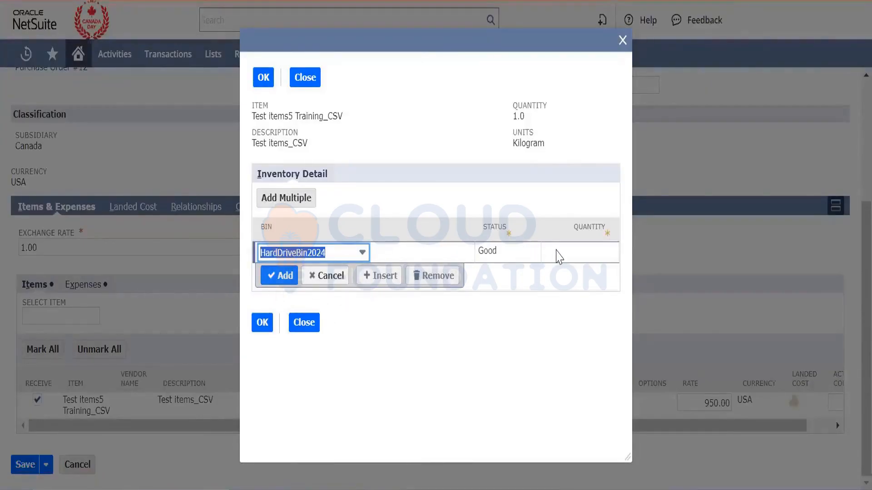
click(558, 253)
text(1)
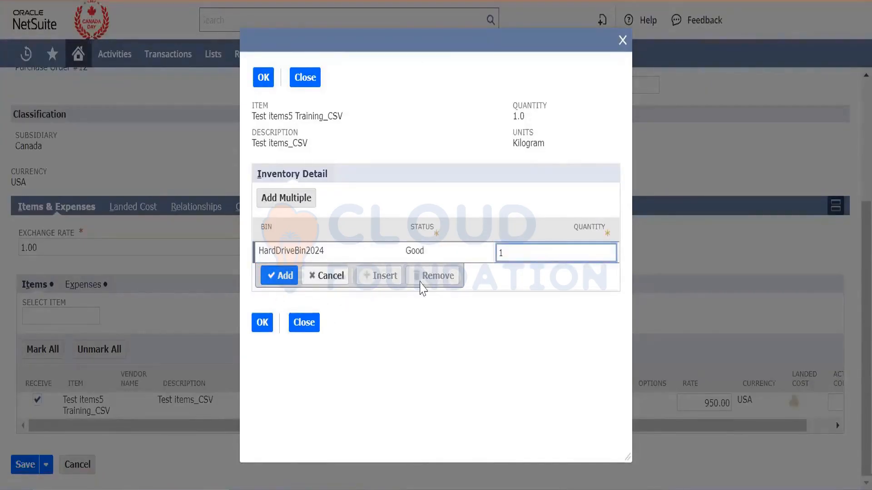
click(286, 276)
click(262, 341)
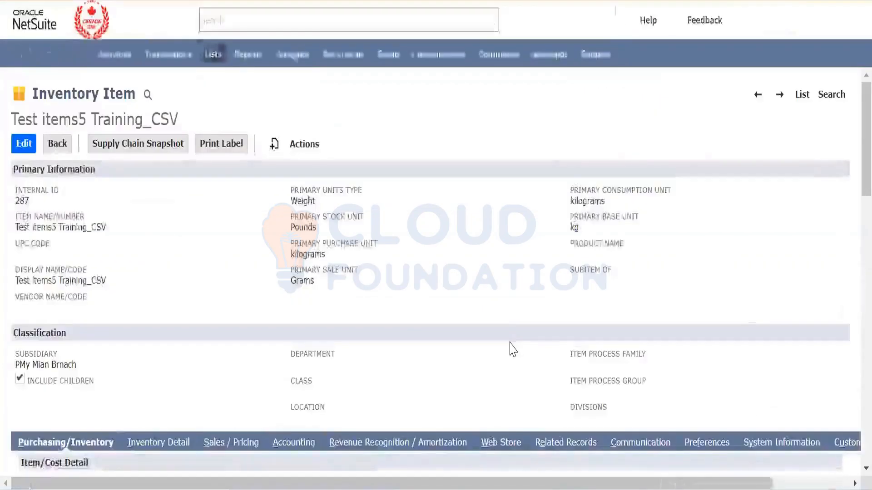
Step: Examine the item's Cloud Location stock: quantity on hand, base-unit quantity, value, average cost and quantity on order
scroll(512, 349, down, 15)
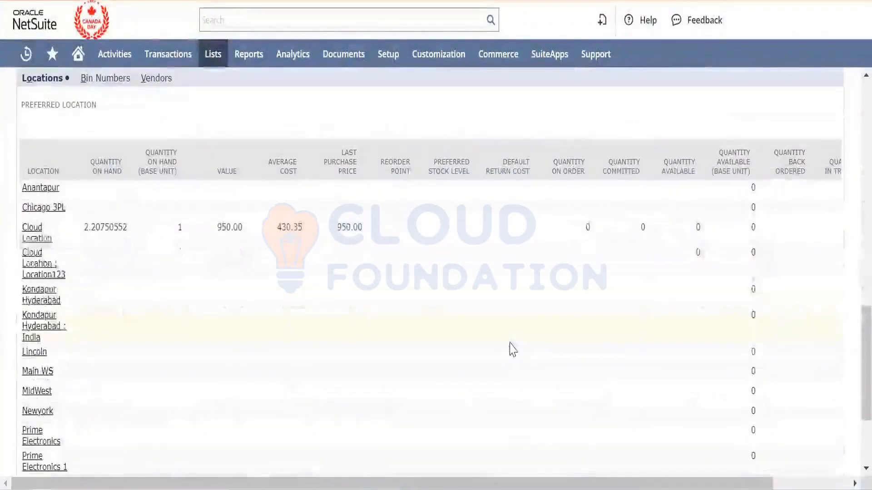
double_click(182, 227)
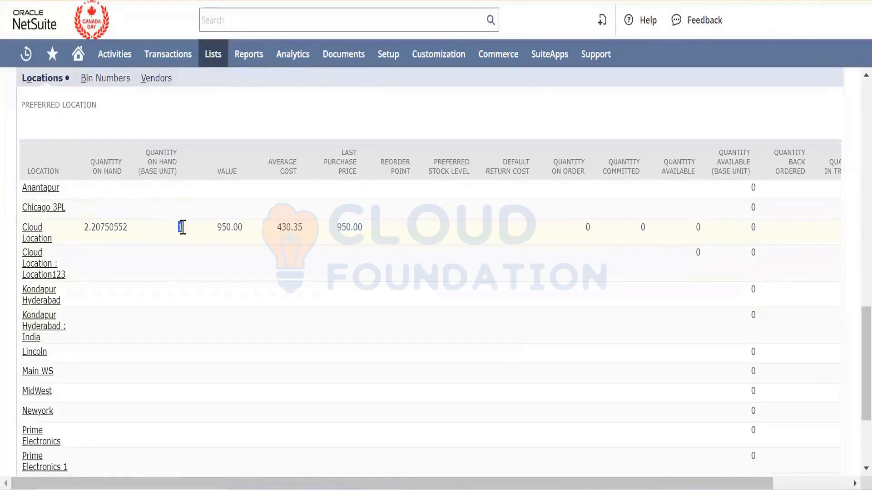
click(130, 234)
double_click(121, 229)
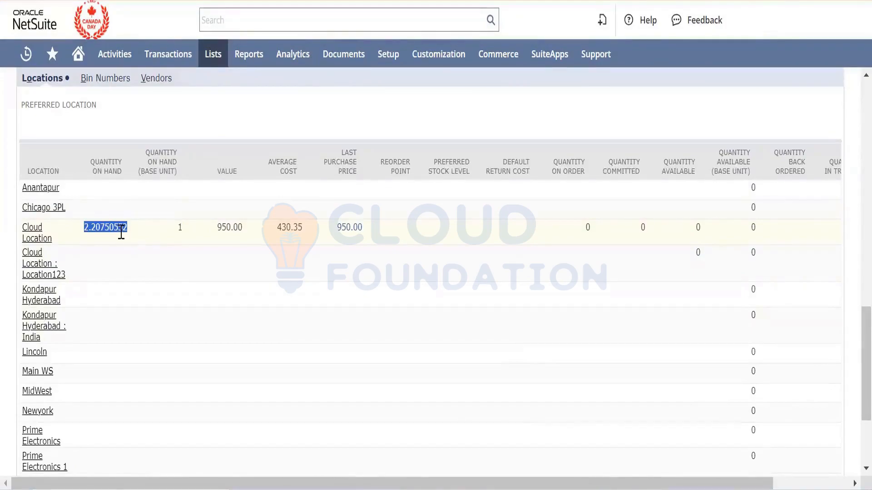
double_click(178, 229)
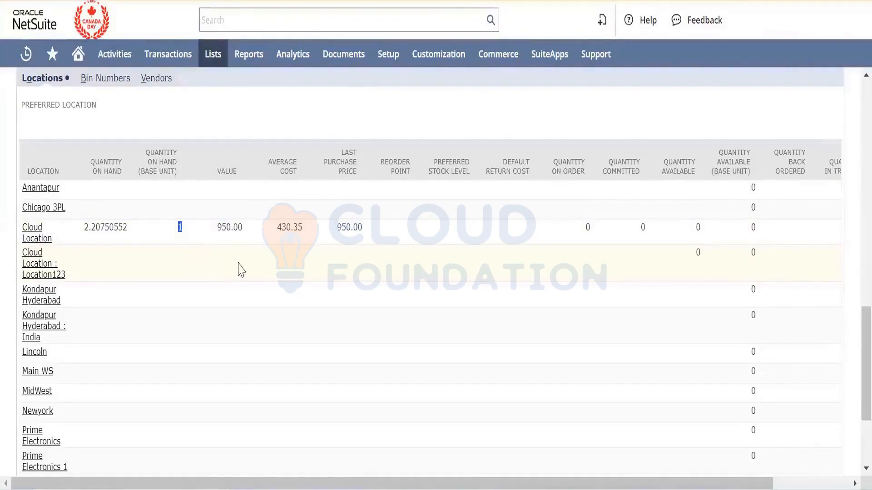
double_click(237, 233)
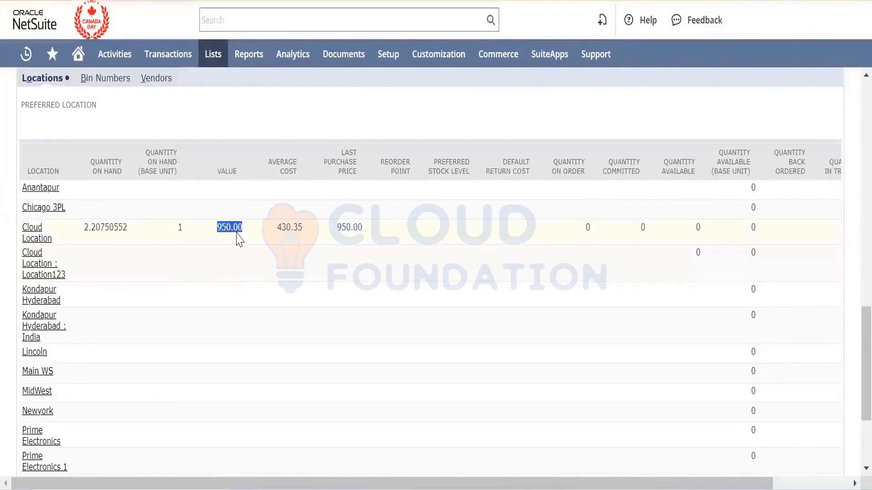
double_click(286, 229)
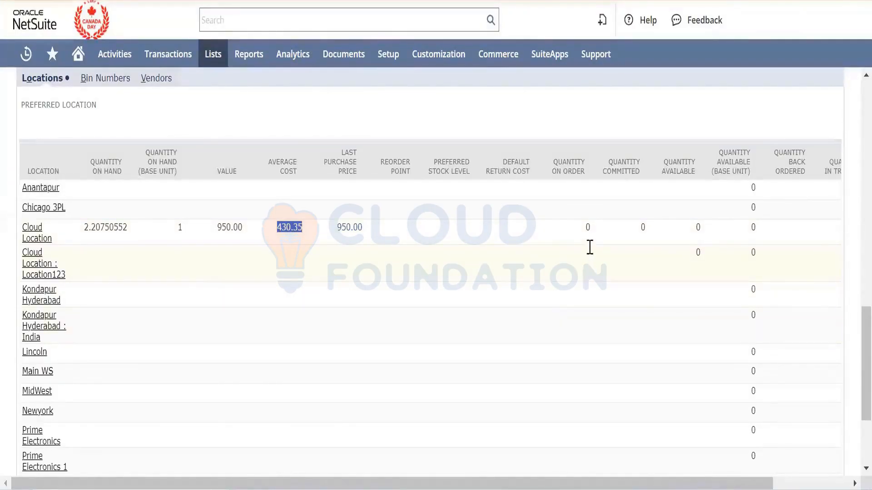
double_click(588, 227)
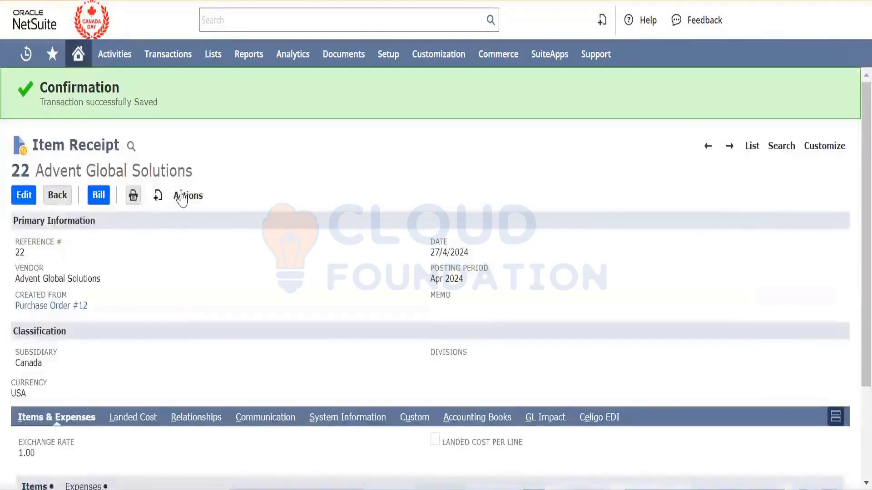
Step: Open the GL impact of the saved item receipt and review its posting status, debit and credit amounts
mouse_move(182, 199)
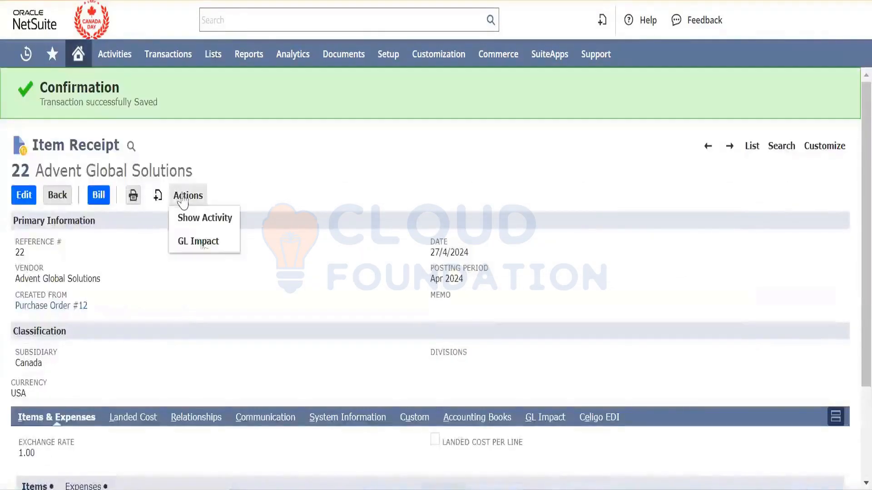
click(200, 249)
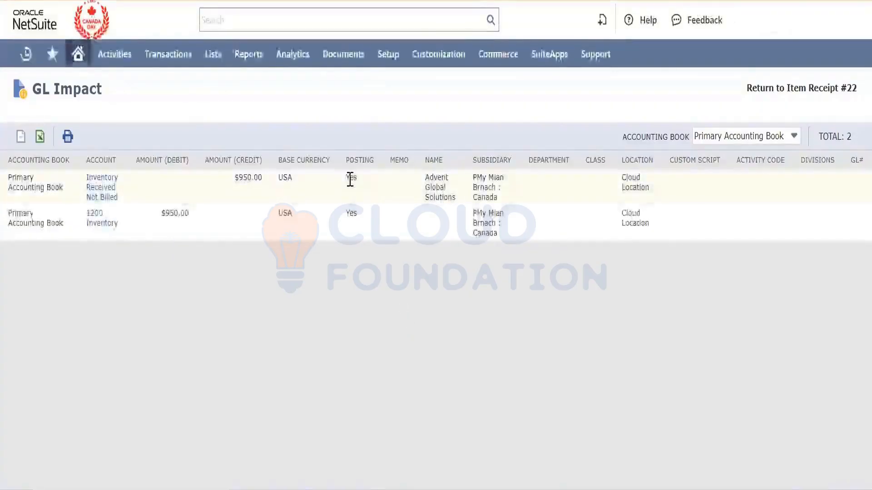
double_click(350, 178)
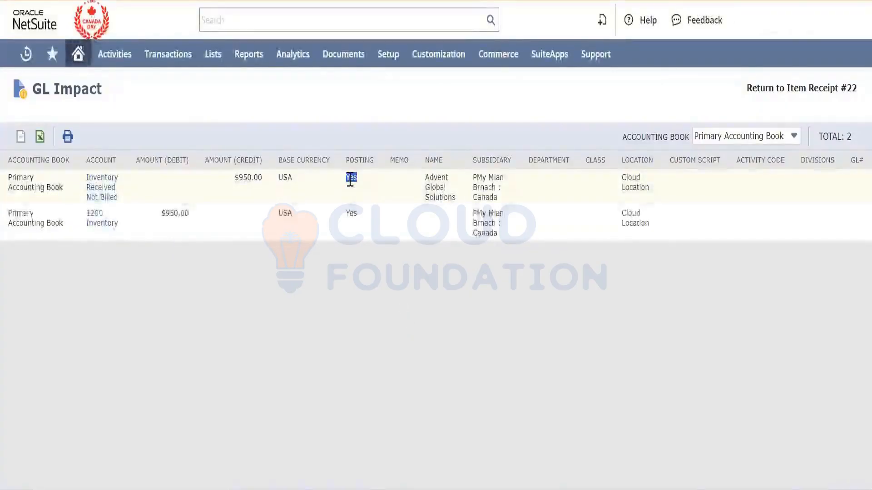
triple_click(187, 212)
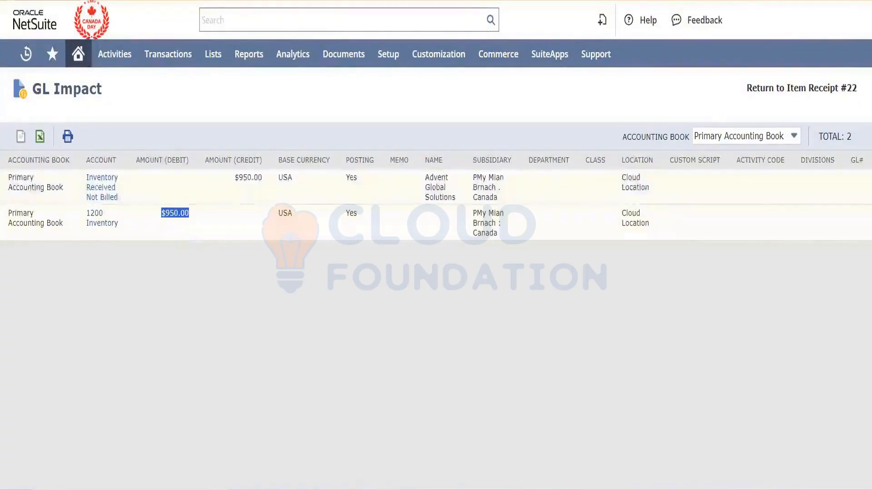
click(255, 180)
triple_click(255, 181)
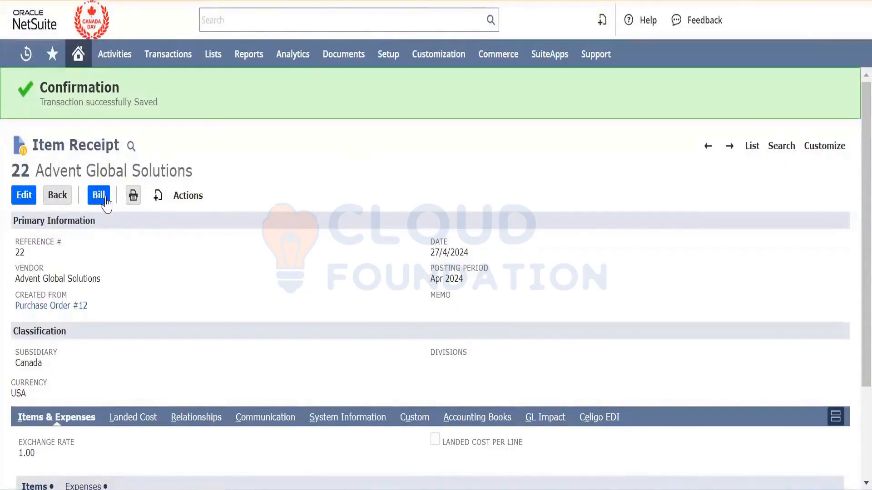
Step: Open the list of vendor bills in a new browser tab
mouse_move(185, 53)
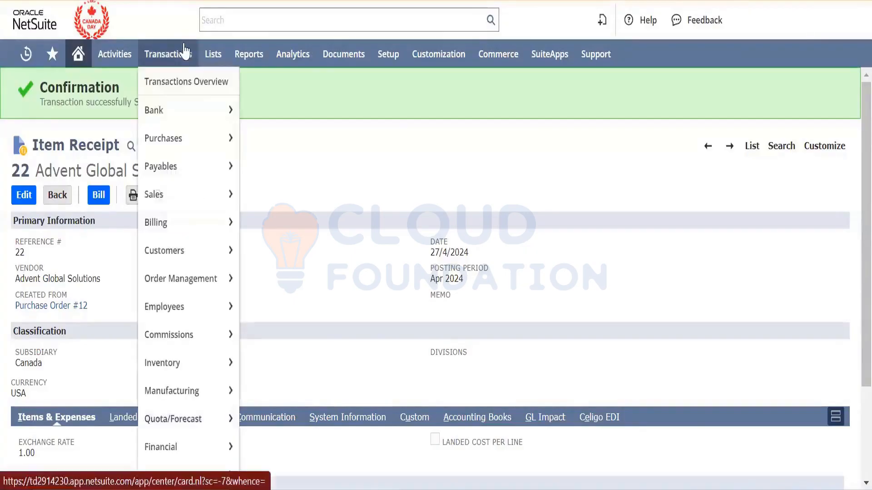
mouse_move(206, 137)
mouse_move(353, 290)
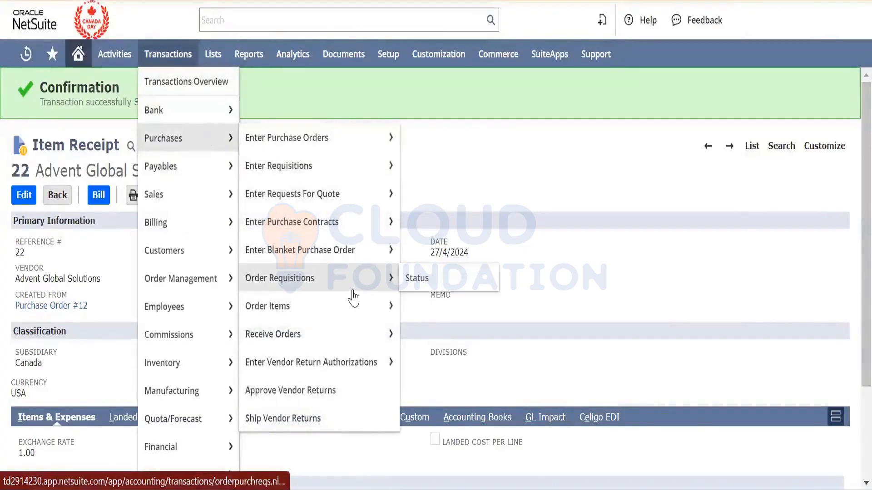
mouse_move(216, 166)
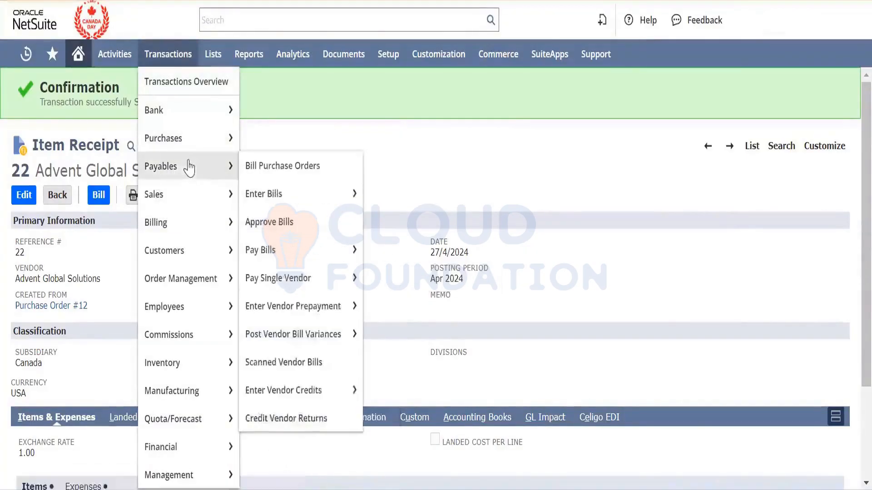
mouse_move(278, 193)
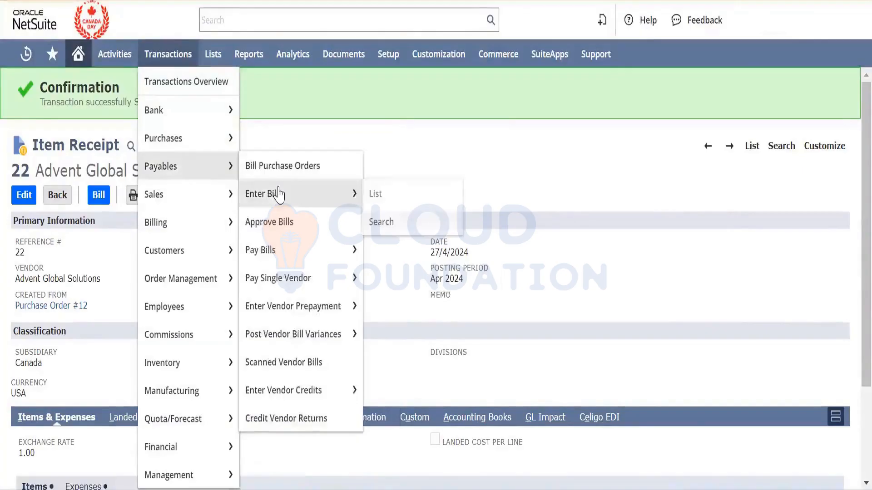
right_click(382, 195)
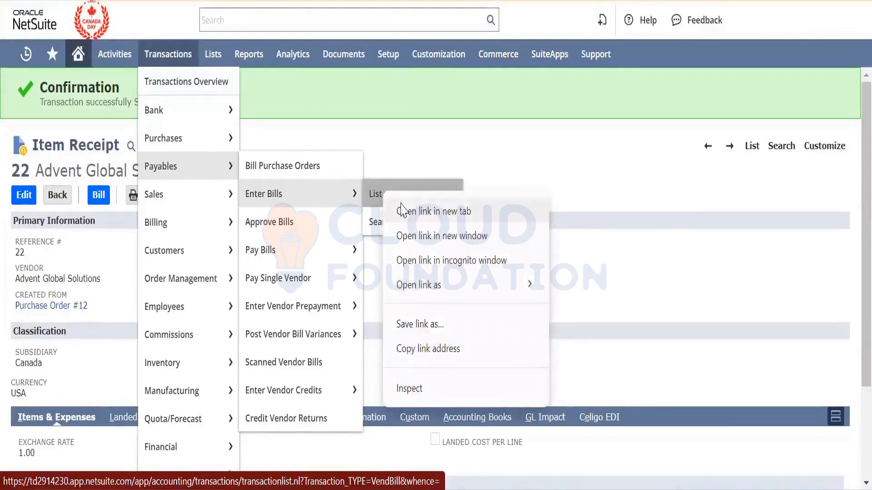
click(401, 212)
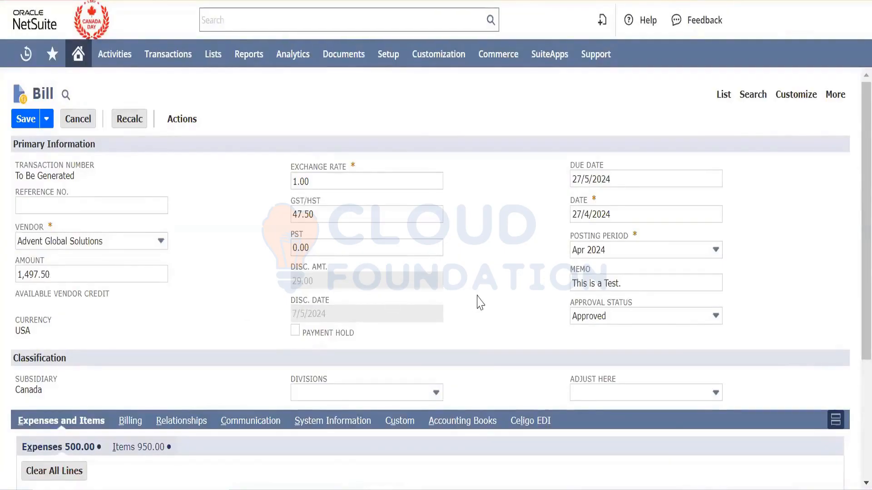
Step: Review the Advent Global Solutions bill's header fields, expense line and item line
scroll(481, 303, down, 2)
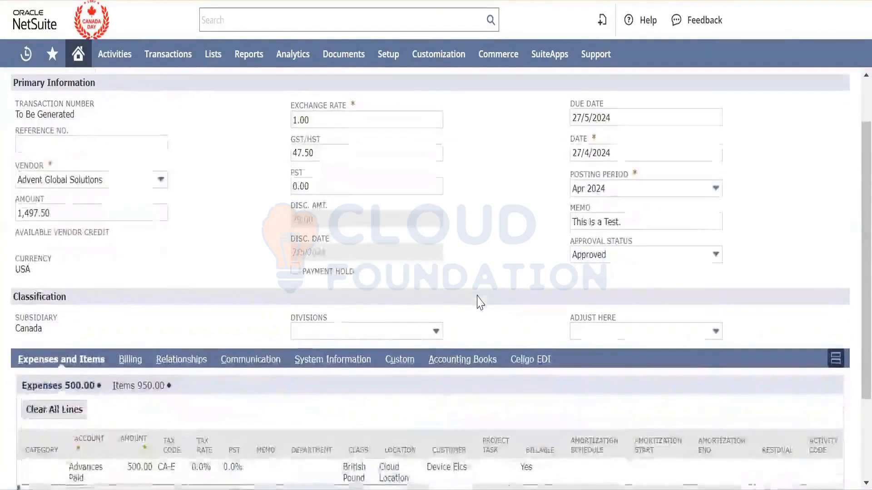
scroll(480, 303, up, 1)
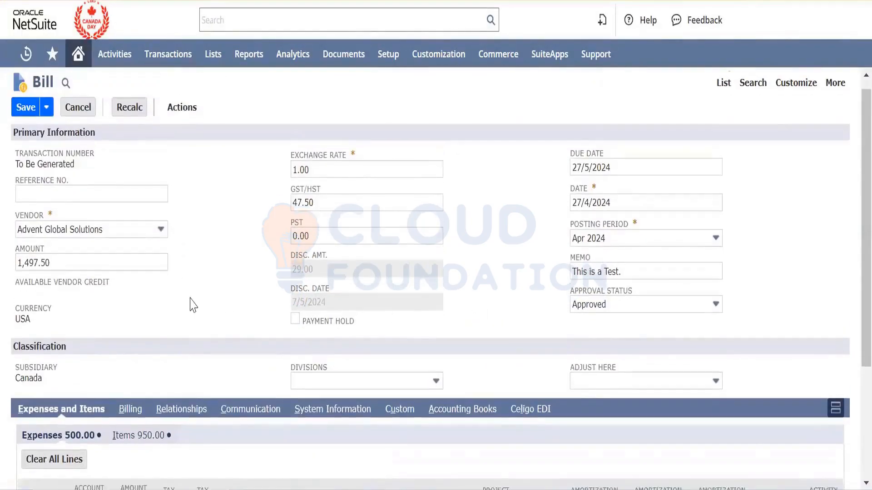
scroll(189, 304, down, 4)
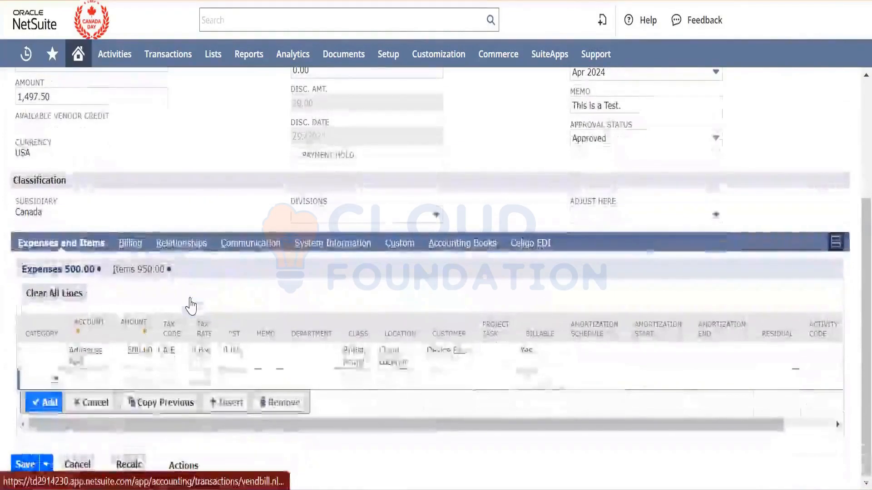
click(140, 271)
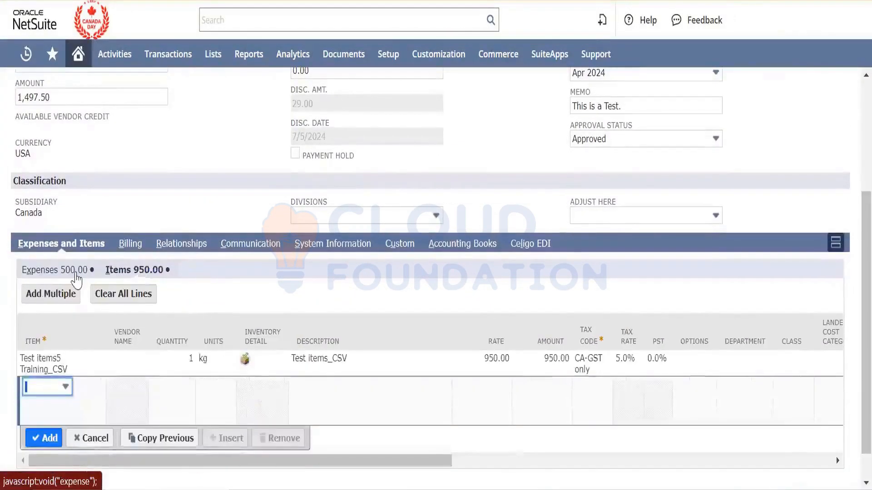
Step: Review the bill's expense line across all columns, including the options for its amortization schedule
click(59, 269)
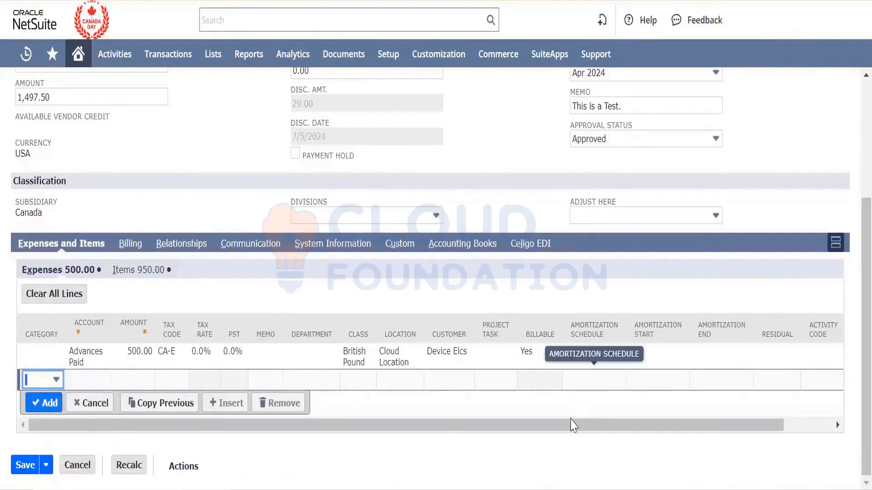
drag(571, 426, 680, 434)
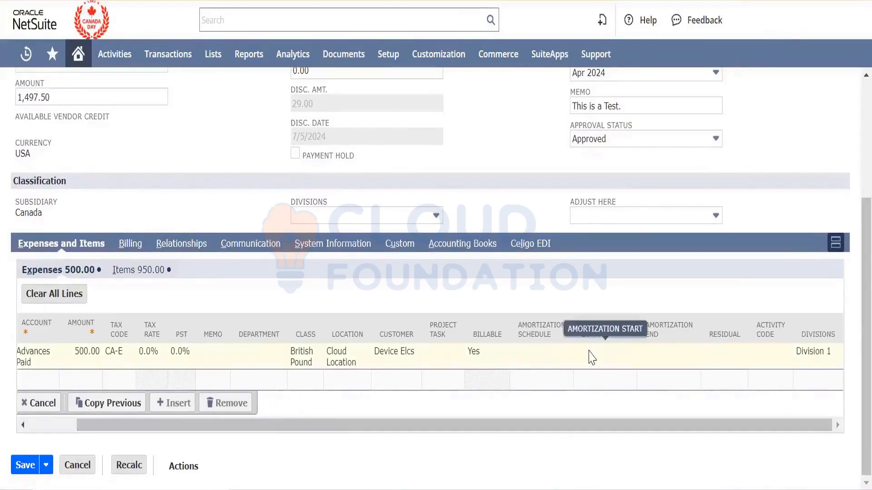
click(553, 358)
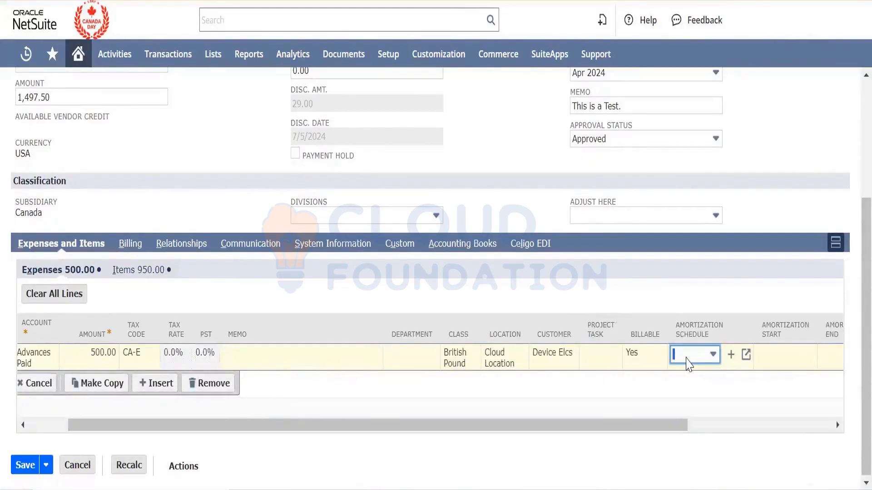
click(690, 363)
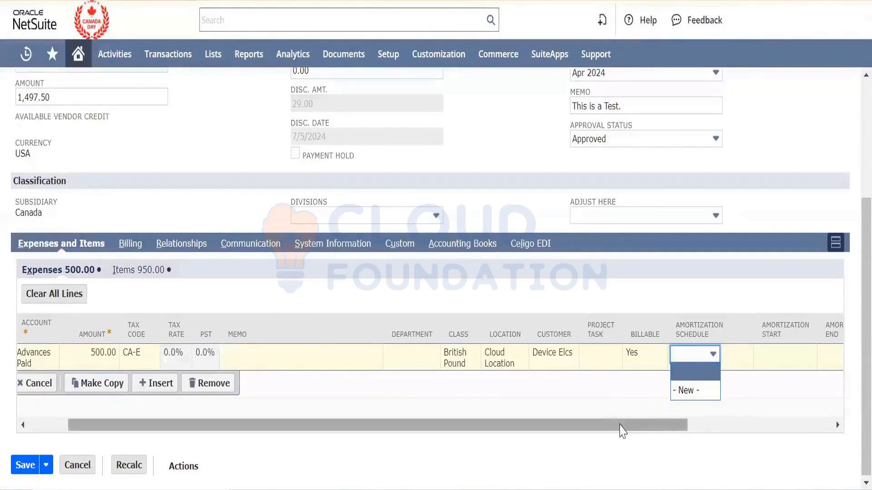
drag(622, 429, 791, 424)
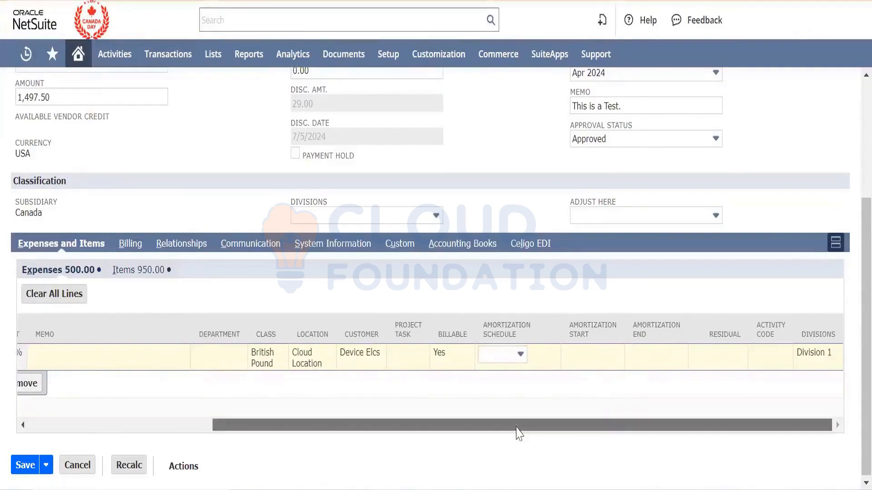
drag(519, 433, 312, 477)
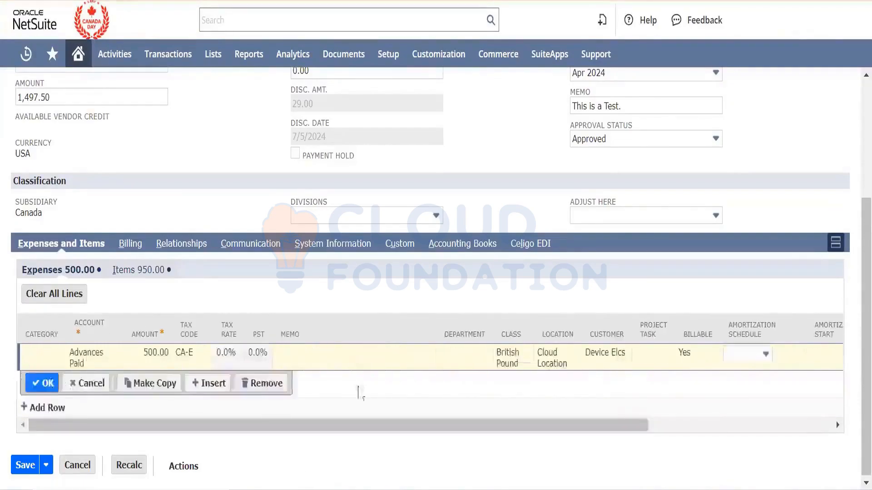
Step: Set the bill's division to Division 1 and read the field help for Adjust Here
click(410, 216)
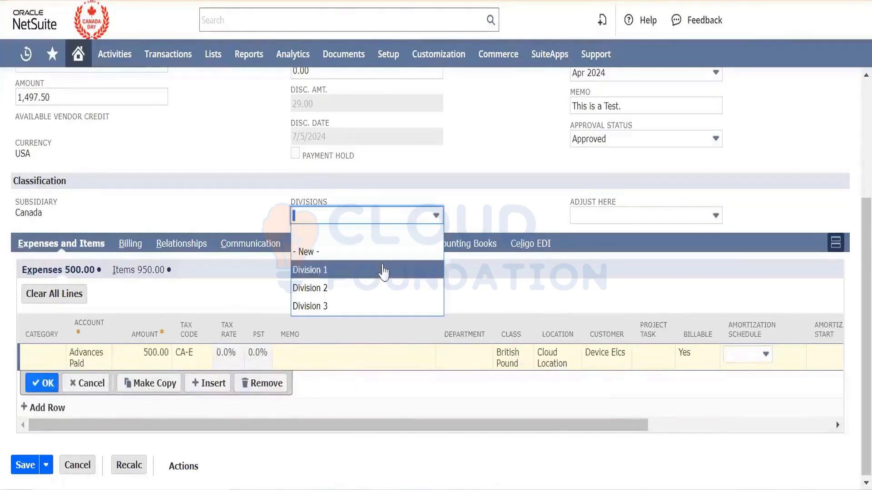
click(383, 272)
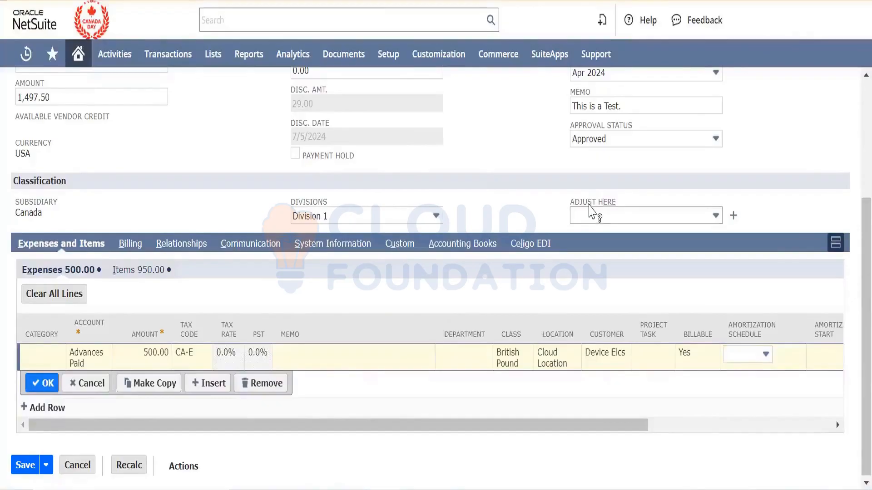
click(594, 203)
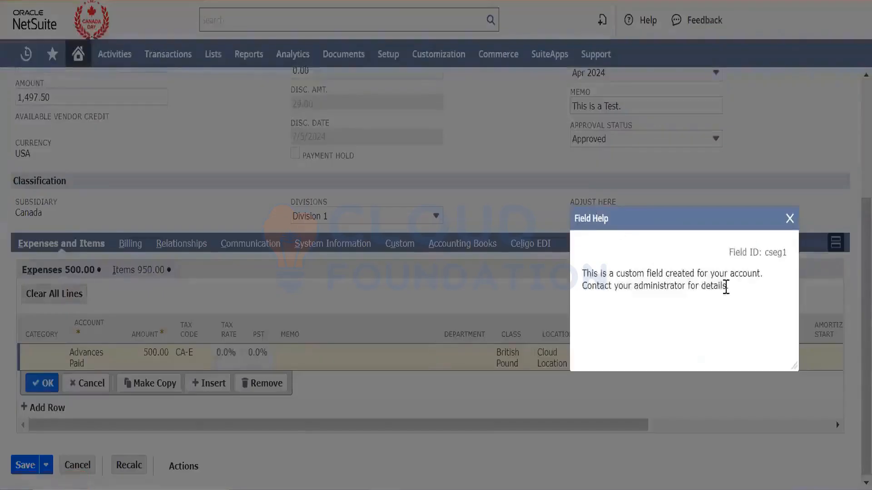
drag(726, 286, 649, 248)
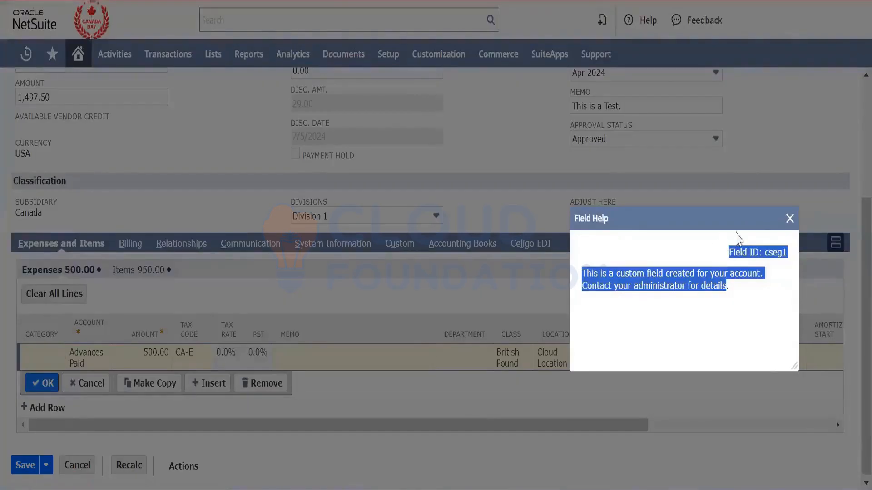
click(788, 222)
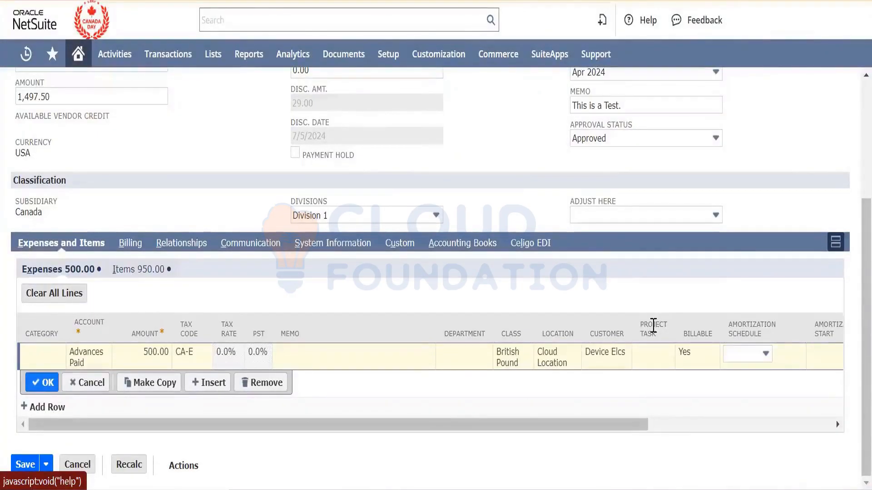
Step: Check the Advent Global Solutions bill's header fields once more and save the bill
scroll(653, 326, up, 3)
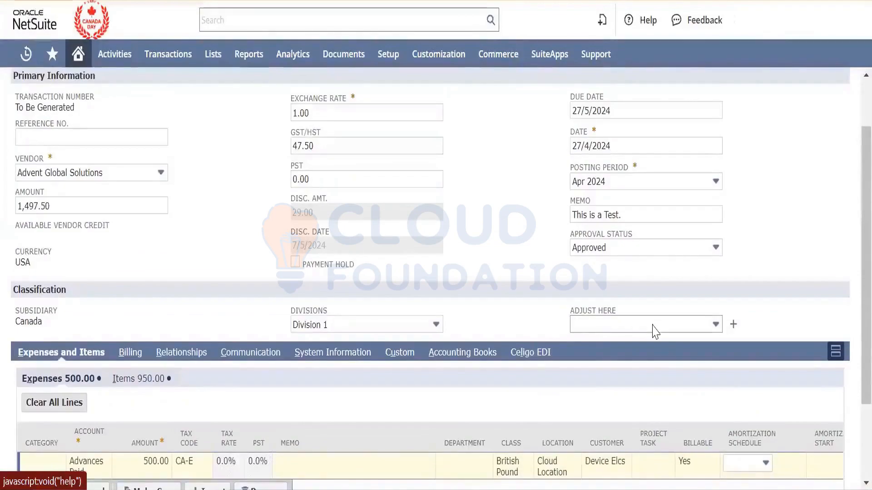
scroll(483, 315, down, 1)
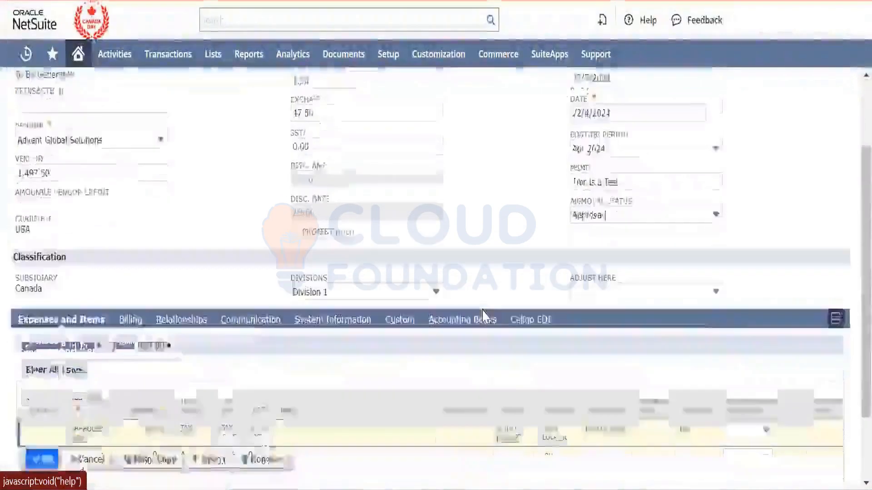
scroll(482, 315, down, 2)
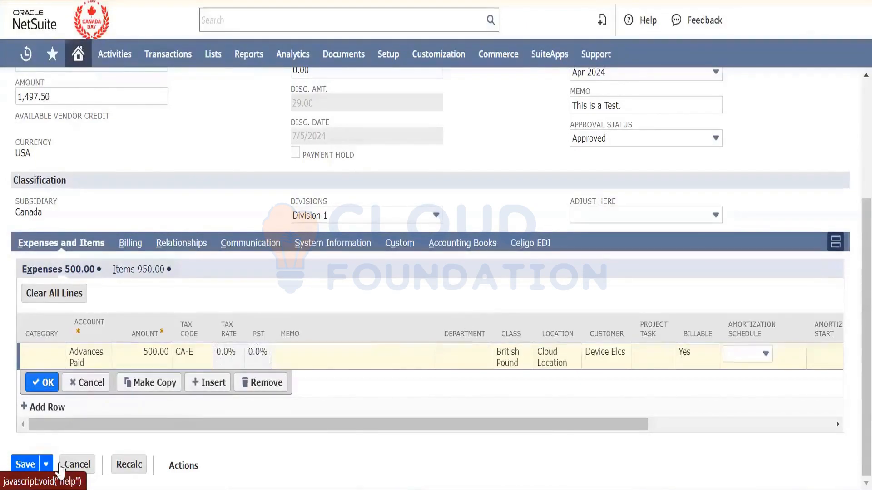
click(25, 467)
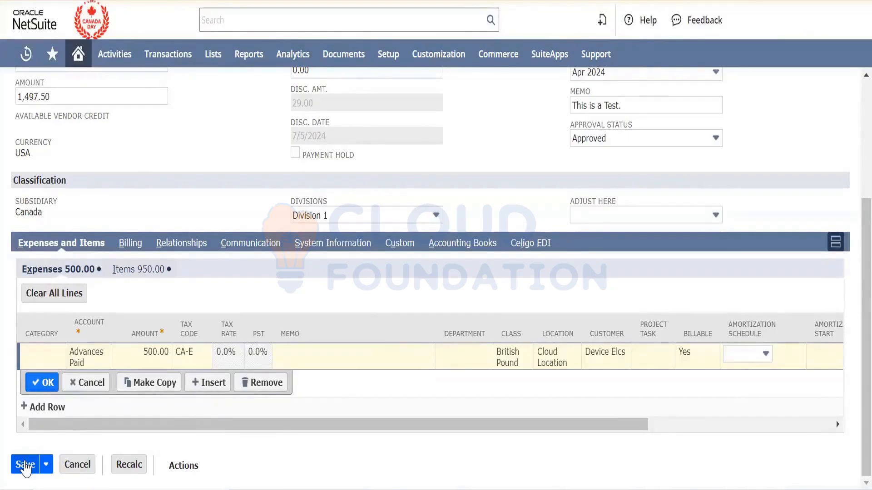
click(26, 465)
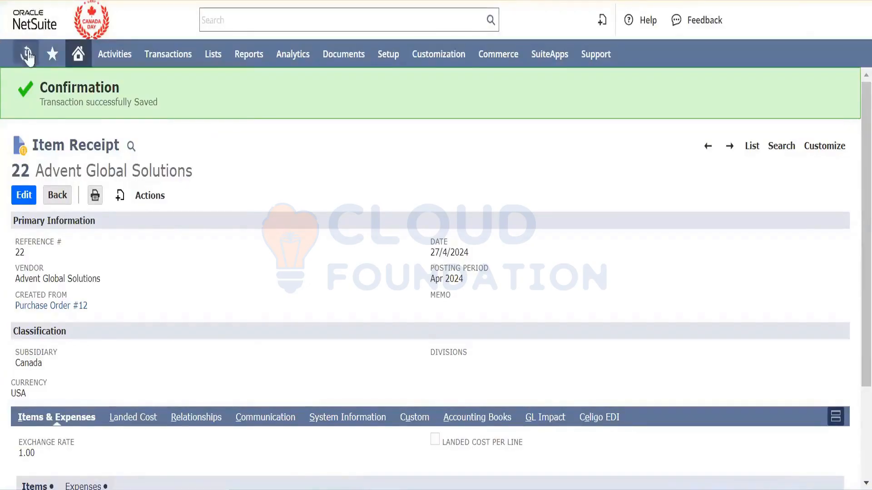
Step: Open the saved Advent Global Solutions bill from the recent records and review its header and expense line
mouse_move(28, 56)
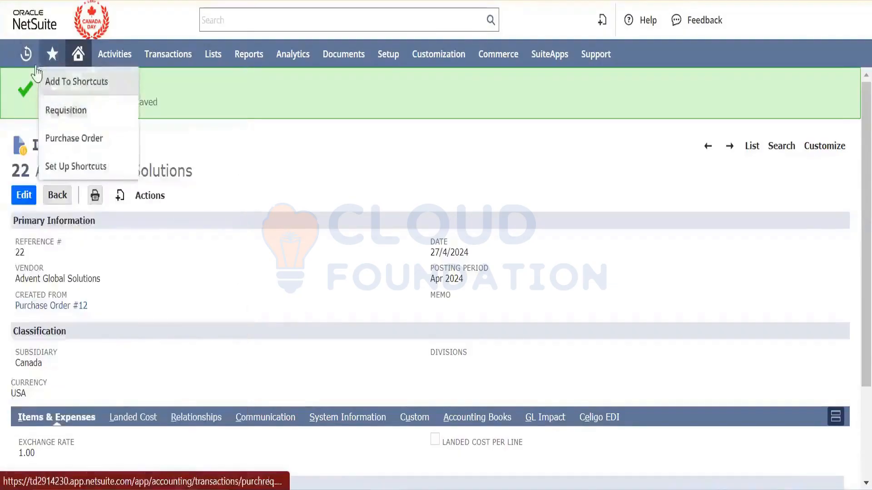
mouse_move(26, 54)
click(63, 110)
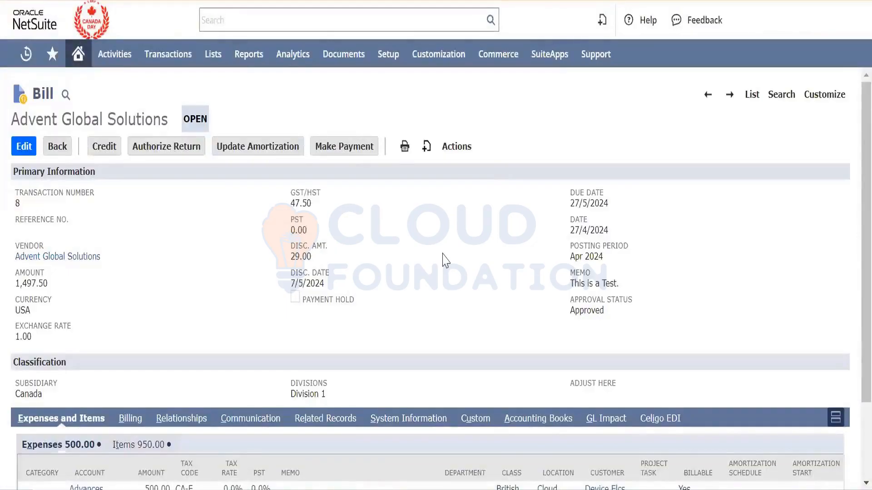
scroll(445, 261, down, 2)
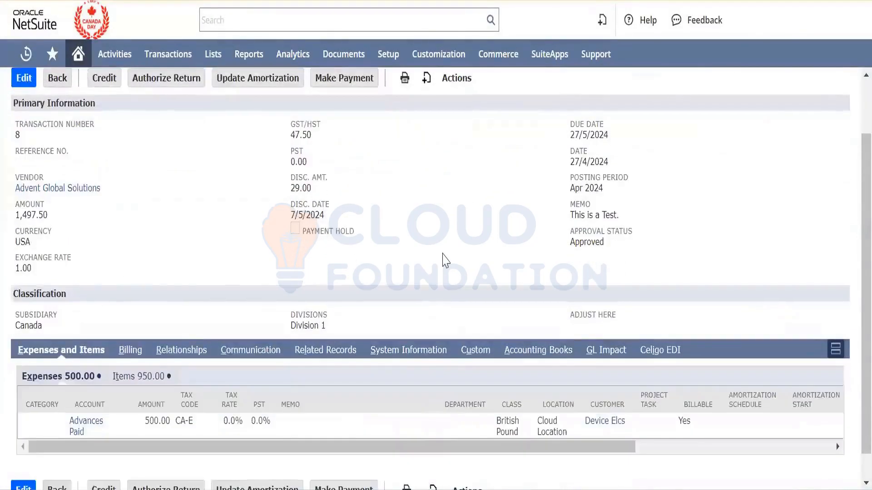
scroll(445, 261, down, 1)
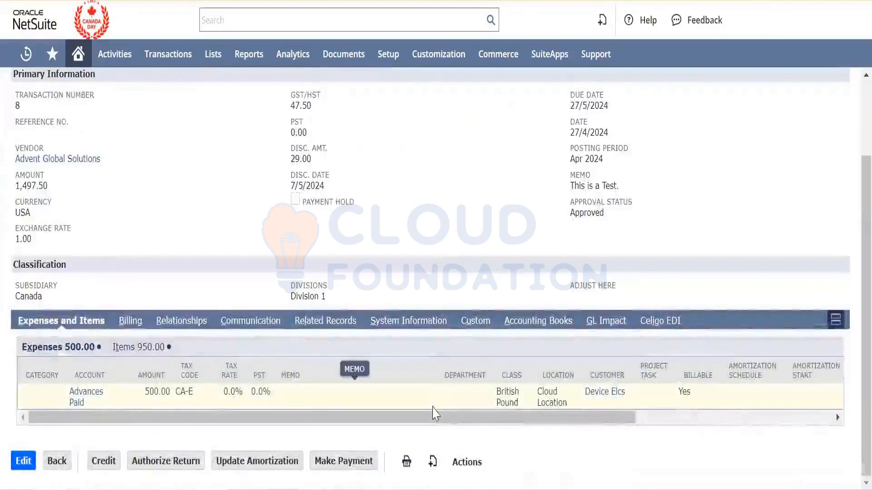
scroll(454, 127, up, 2)
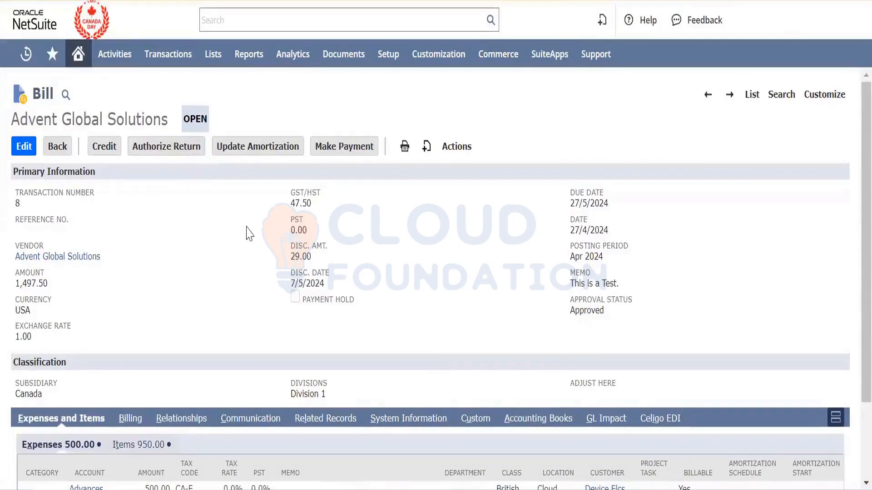
Step: Open the bill's GL impact and examine the Inventory Received Not Billed line and the Accounts Payable credit
mouse_move(448, 156)
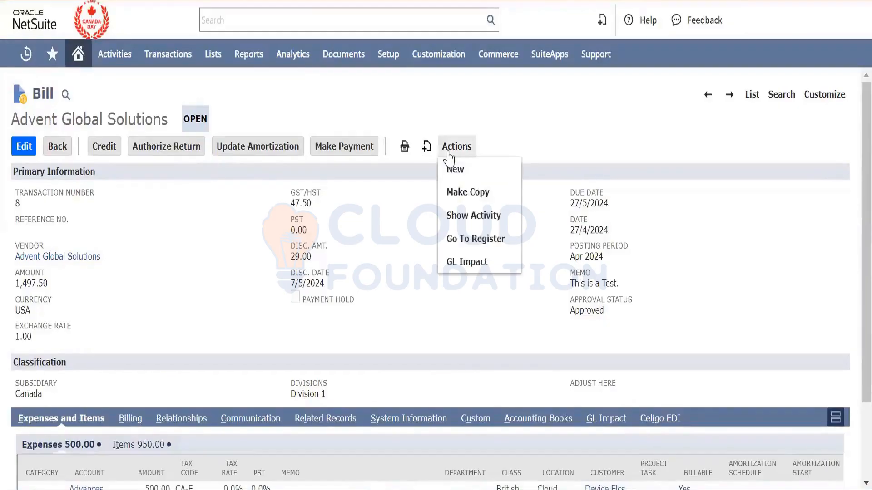
click(475, 262)
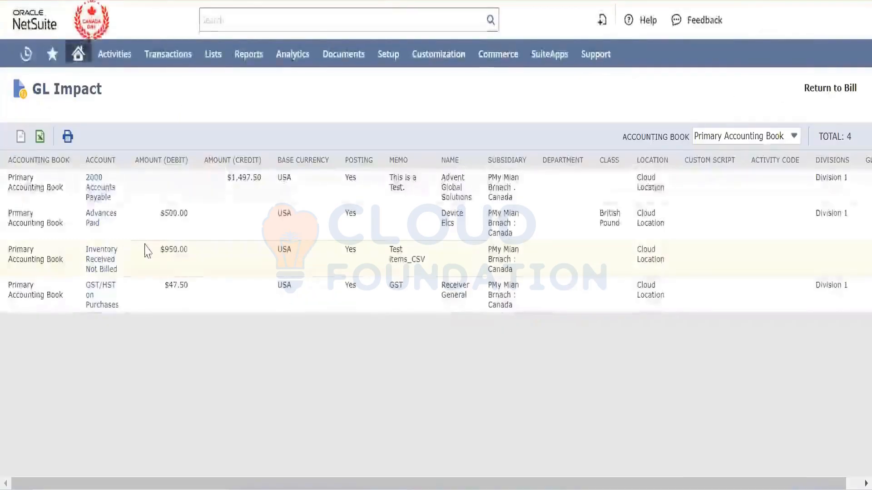
drag(131, 275, 85, 250)
click(178, 339)
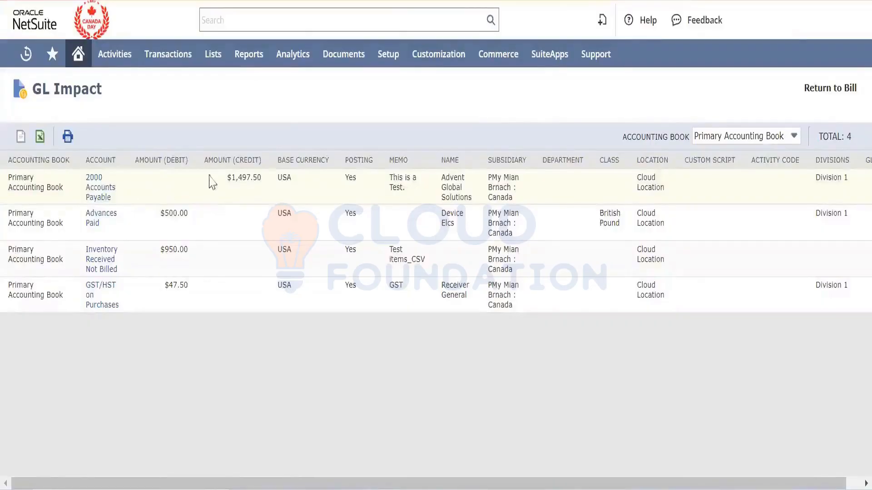
triple_click(250, 176)
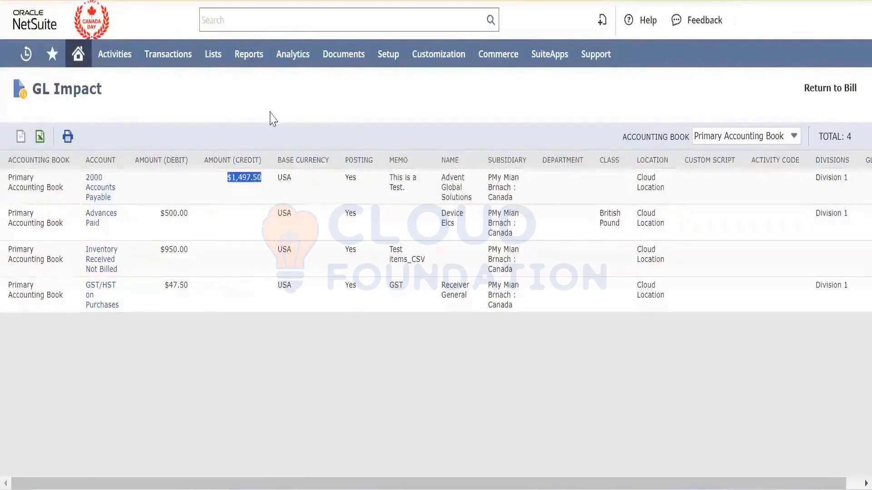
Step: Open the A/P Aging Summary report in a new browser tab and examine the open balances for Advent Global Solutions
mouse_move(252, 56)
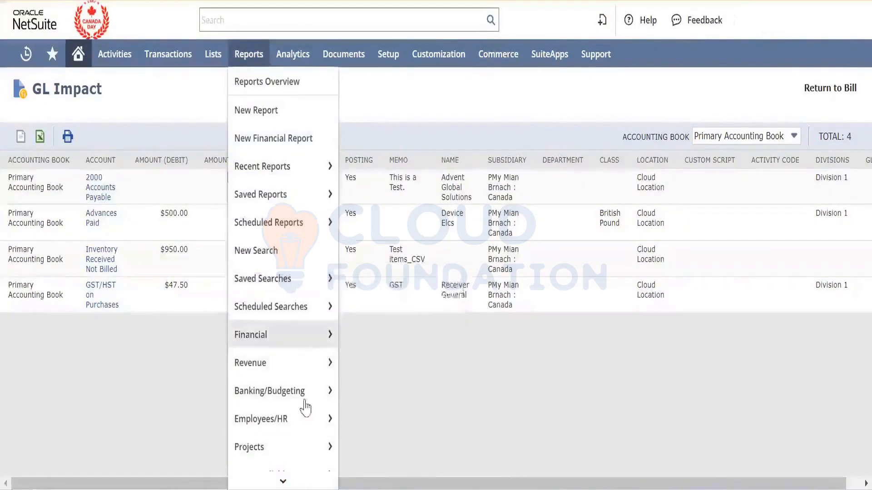
mouse_move(304, 482)
mouse_move(296, 388)
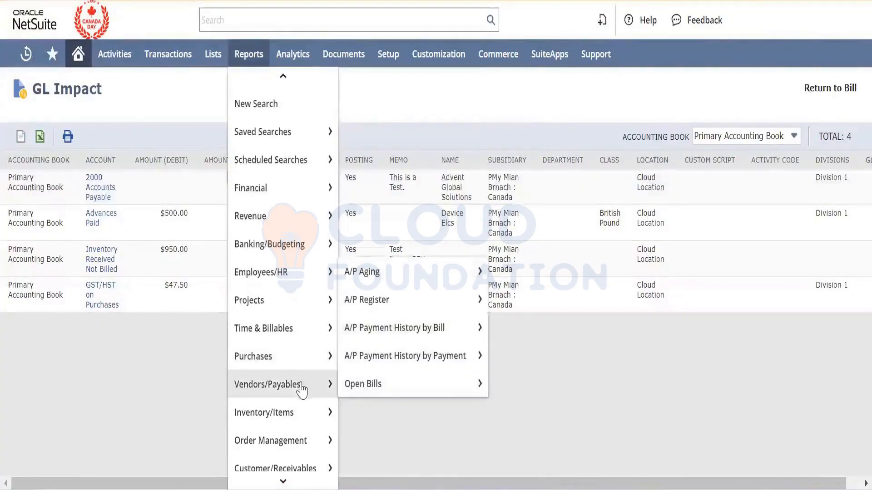
right_click(414, 275)
click(498, 80)
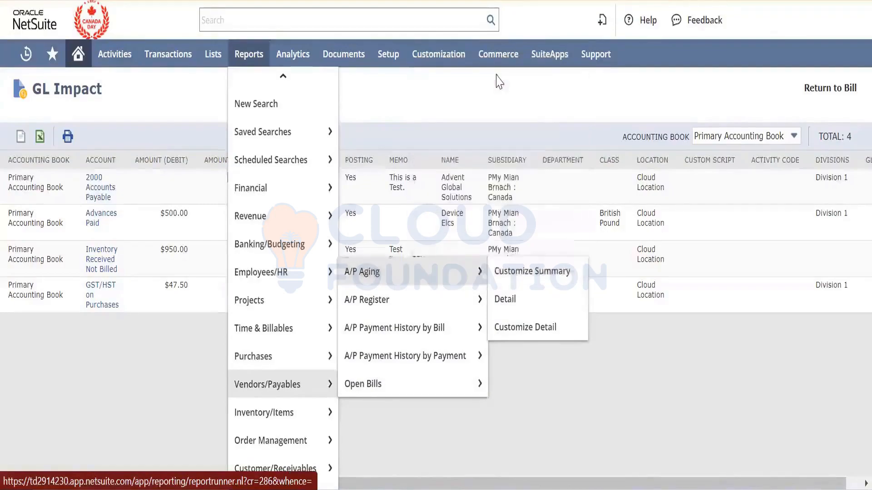
click(508, 1)
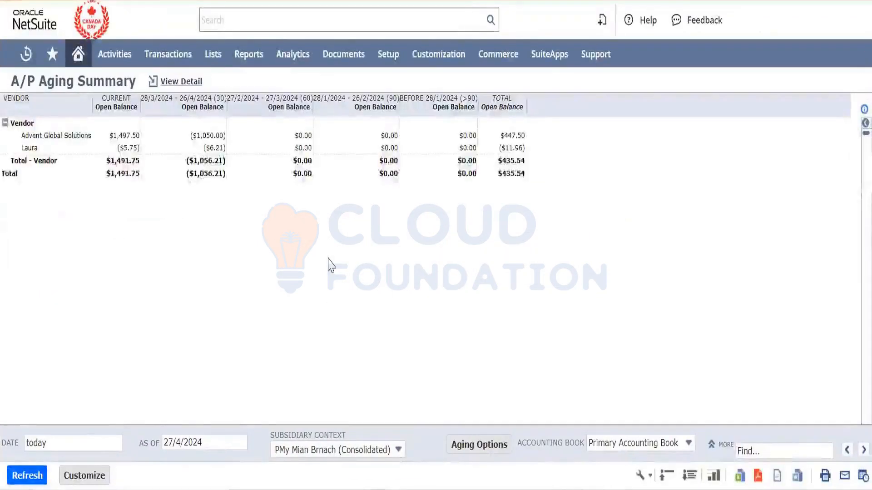
click(81, 136)
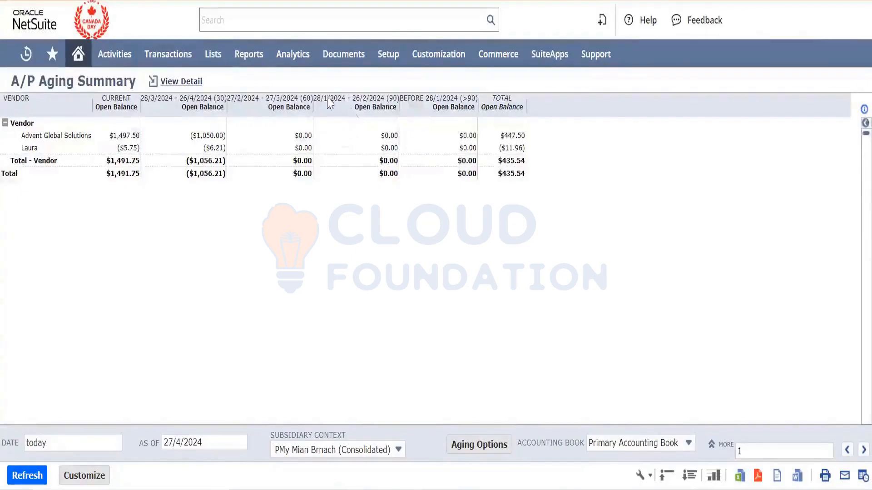
Step: Open the Purchase Order History report in a new browser tab
mouse_move(246, 69)
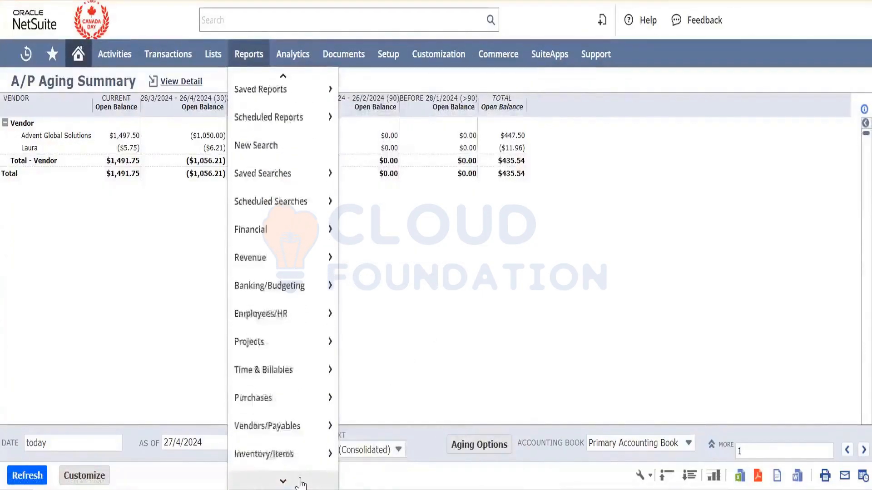
mouse_move(314, 376)
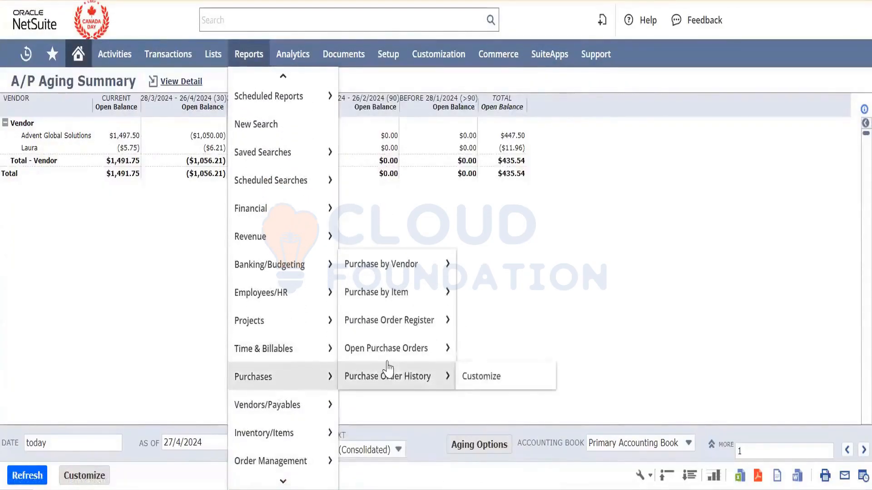
mouse_move(397, 359)
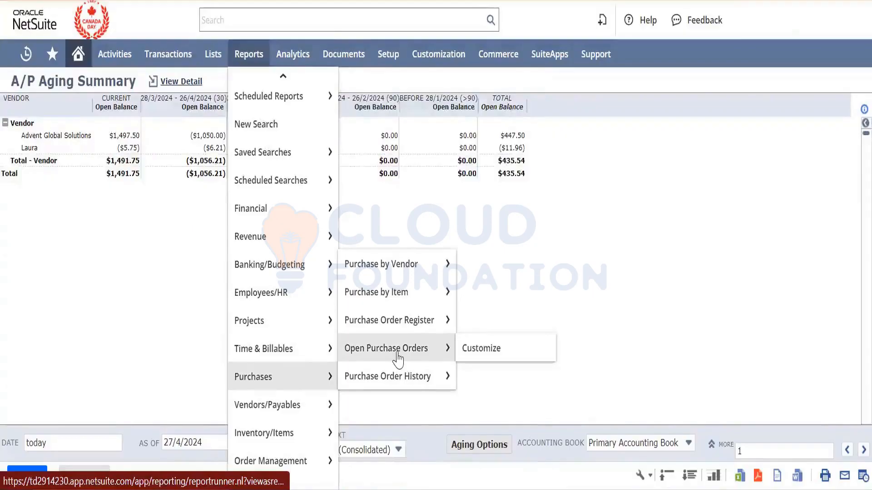
mouse_move(404, 376)
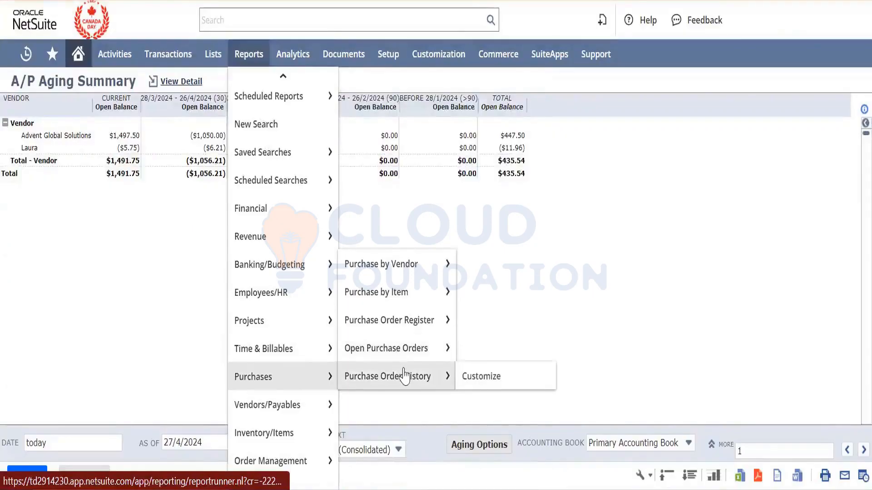
right_click(404, 376)
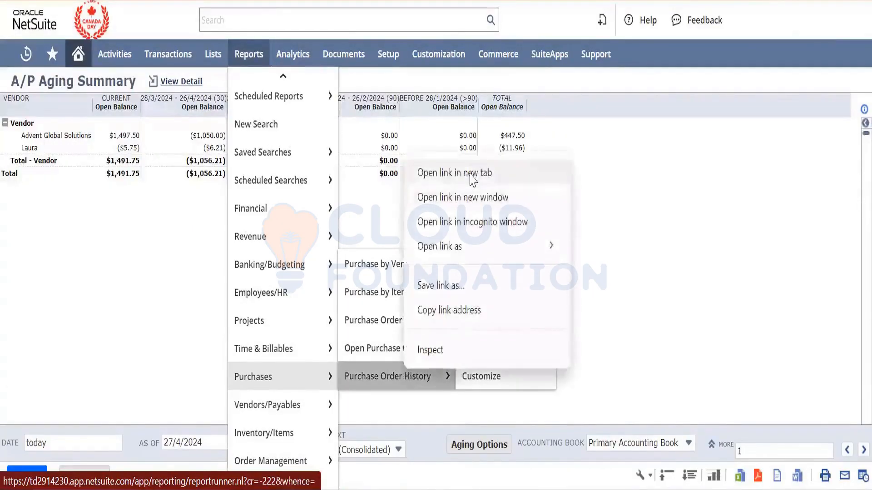
click(469, 174)
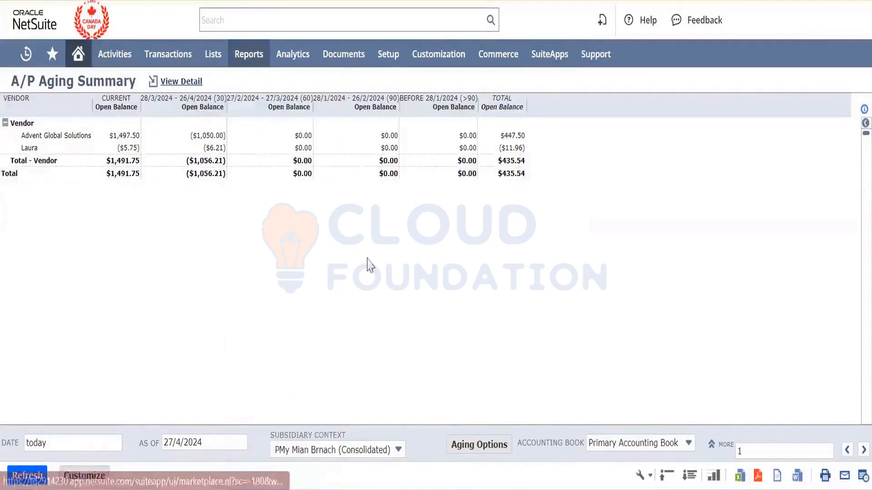
Step: Open the Purchase by Vendor summary report in a new browser tab
mouse_move(245, 53)
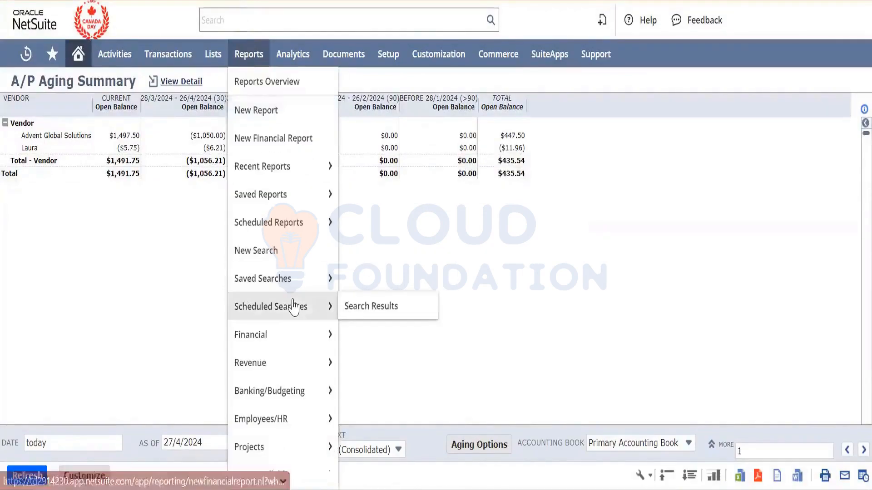
mouse_move(291, 400)
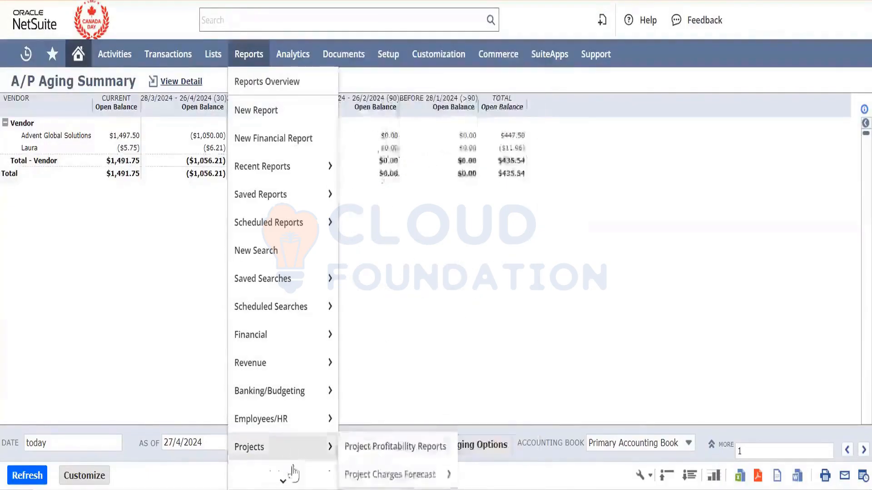
mouse_move(289, 478)
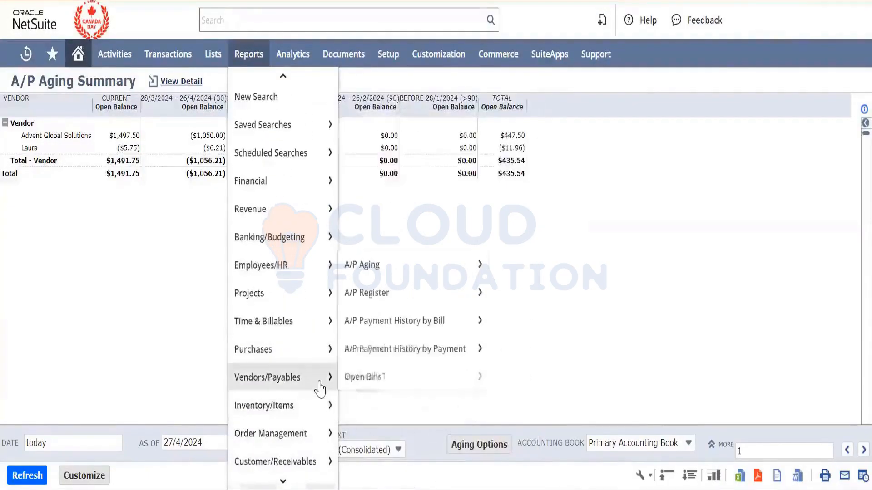
mouse_move(330, 361)
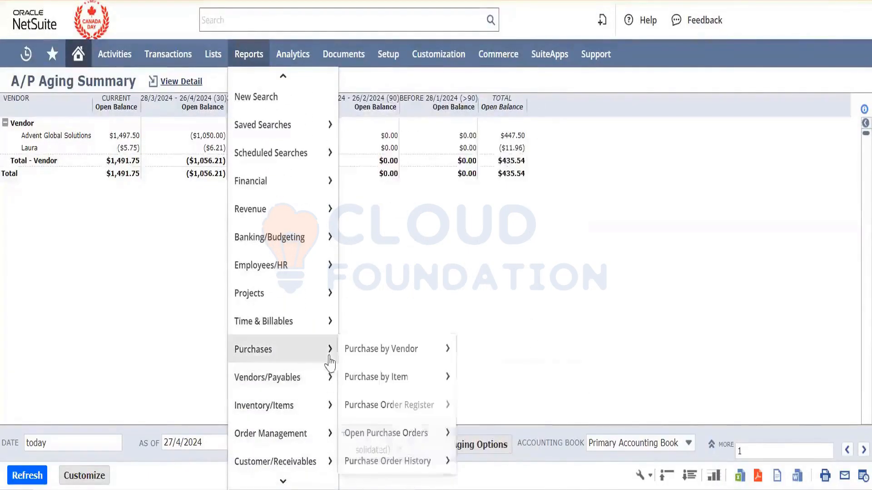
right_click(384, 353)
click(459, 155)
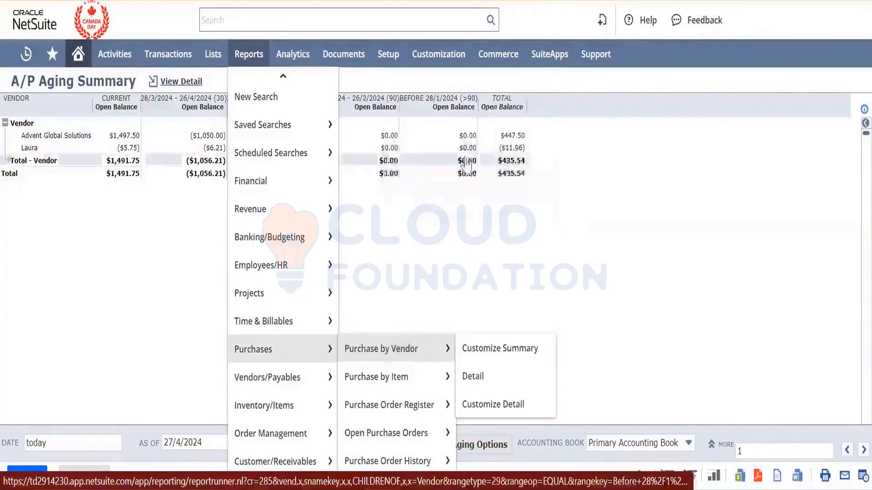
Step: Switch to the Purchase by Vendor Summary, view its vendor totals as a bar graph and close the graph
key(ctrl+Tab)
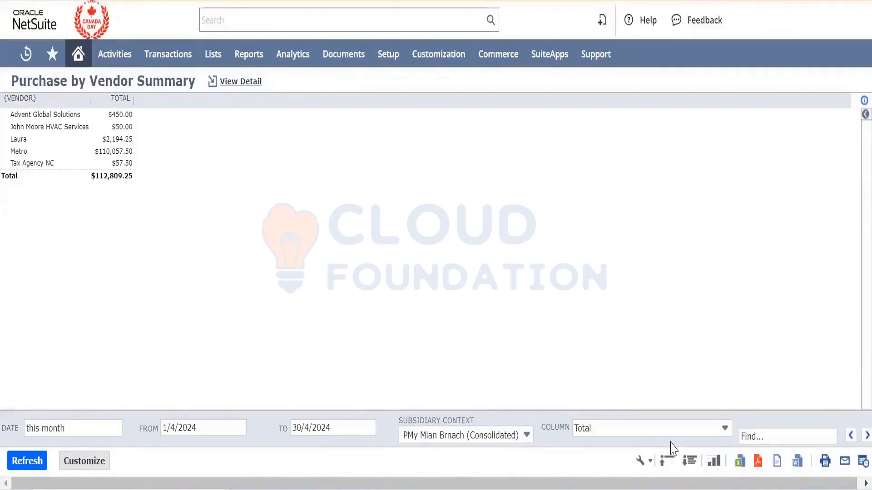
click(714, 463)
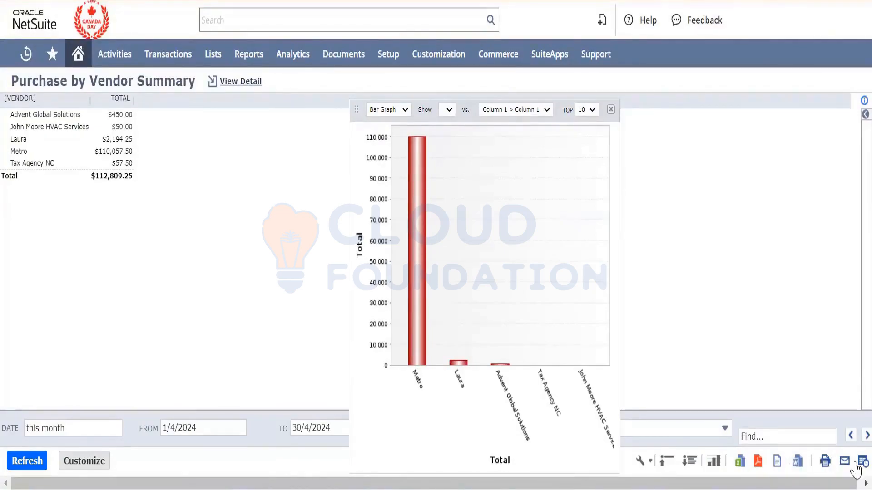
click(611, 111)
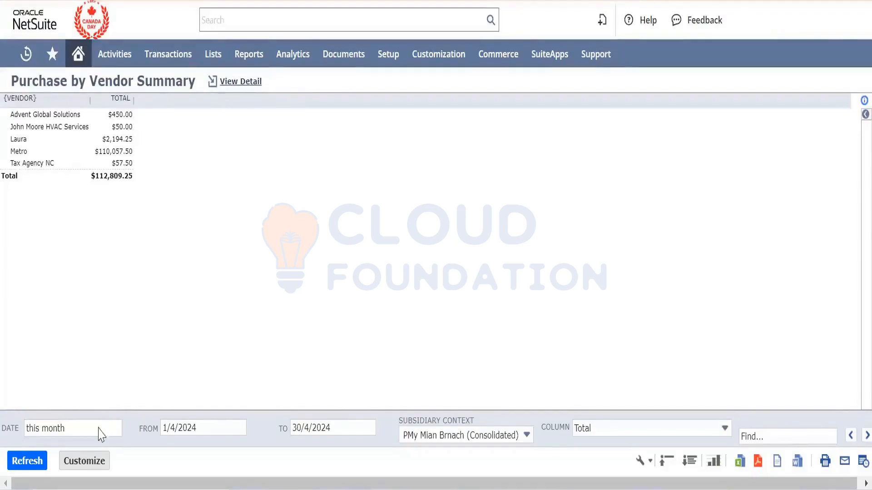
Step: Start customizing the Purchase by Vendor Summary report and review its filters, additional options and audience settings
click(91, 461)
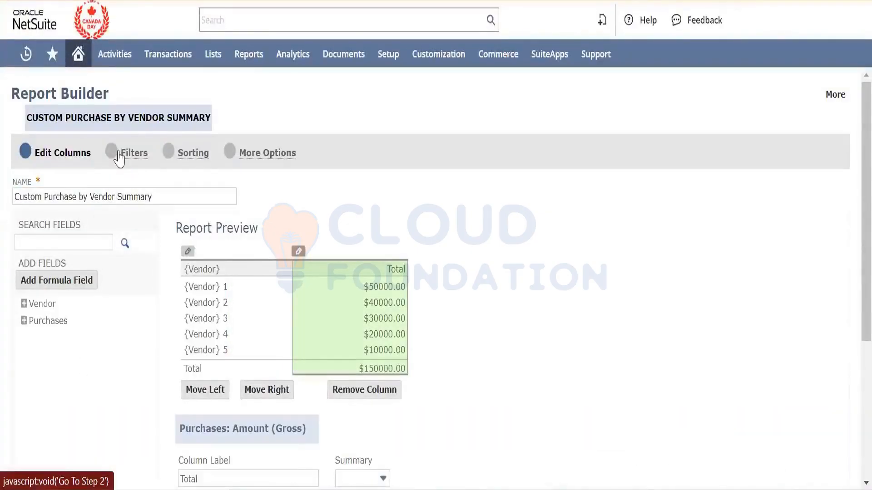
click(120, 157)
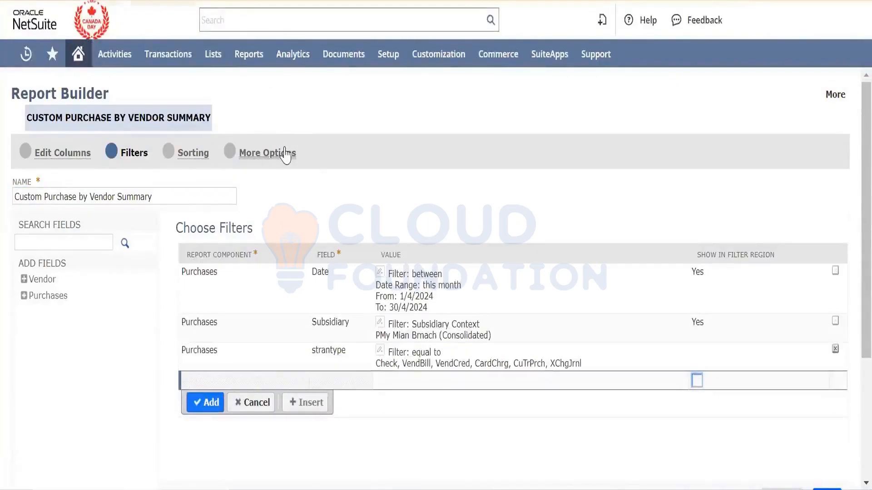
click(285, 153)
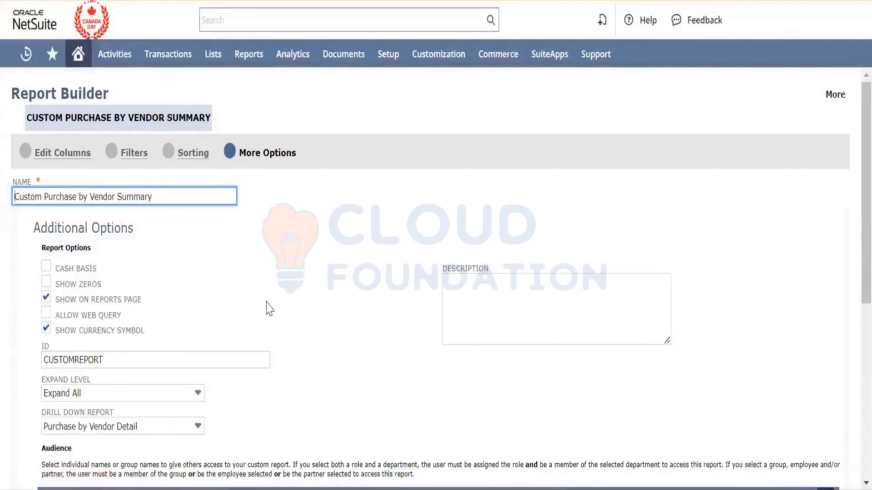
scroll(269, 309, down, 7)
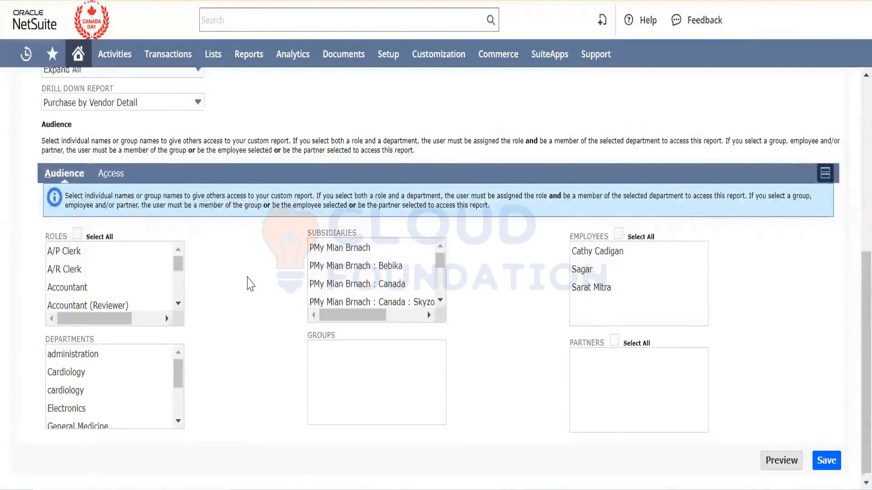
scroll(249, 284, up, 1)
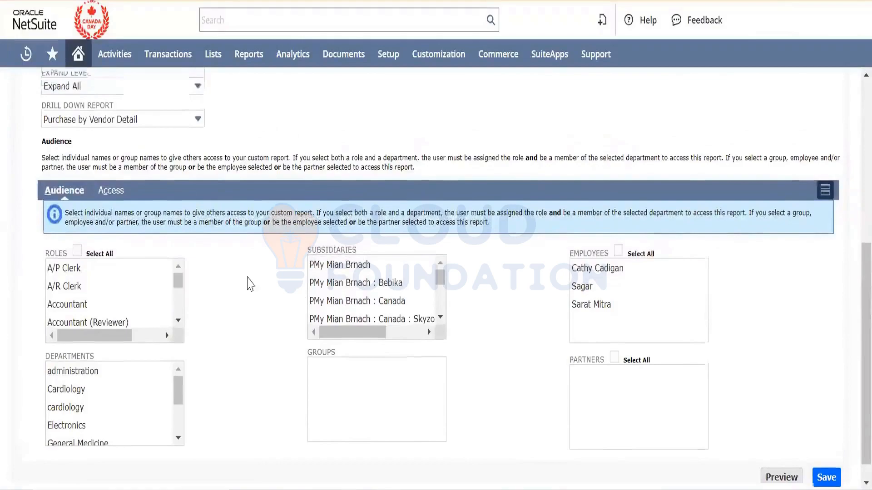
scroll(249, 284, up, 8)
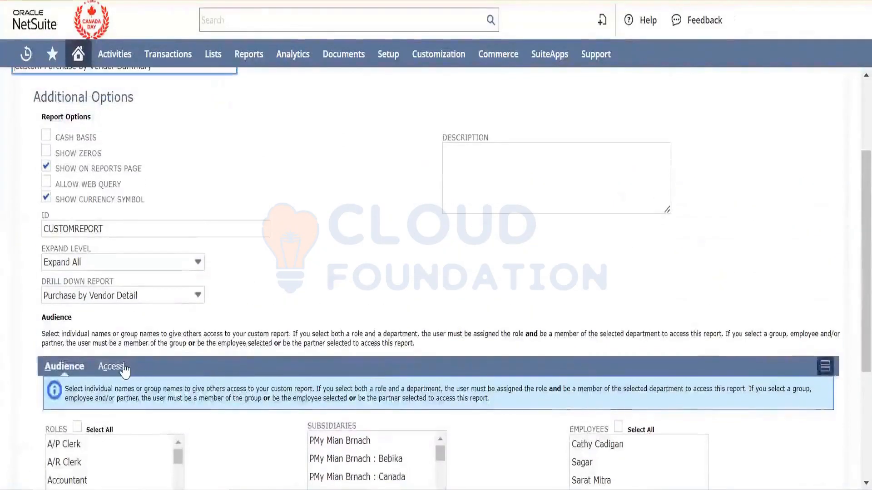
Step: Examine the custom report's access settings, report options and sort order
click(121, 367)
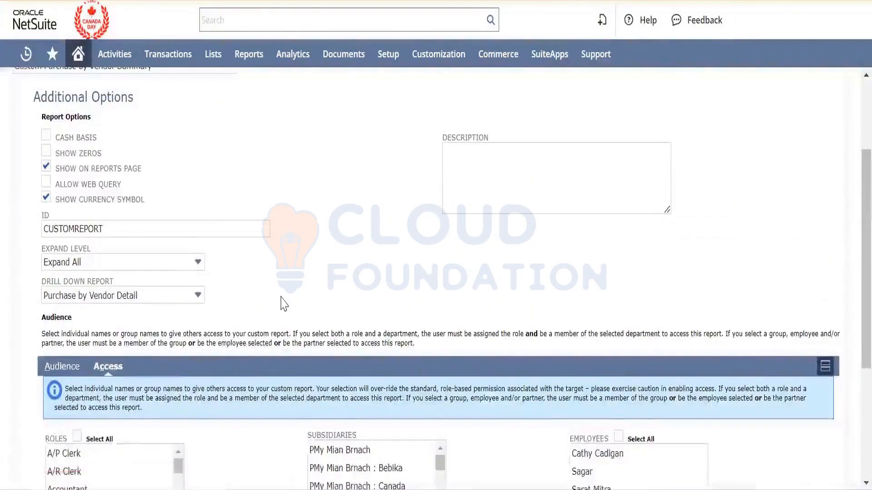
scroll(284, 303, down, 5)
scroll(284, 304, up, 8)
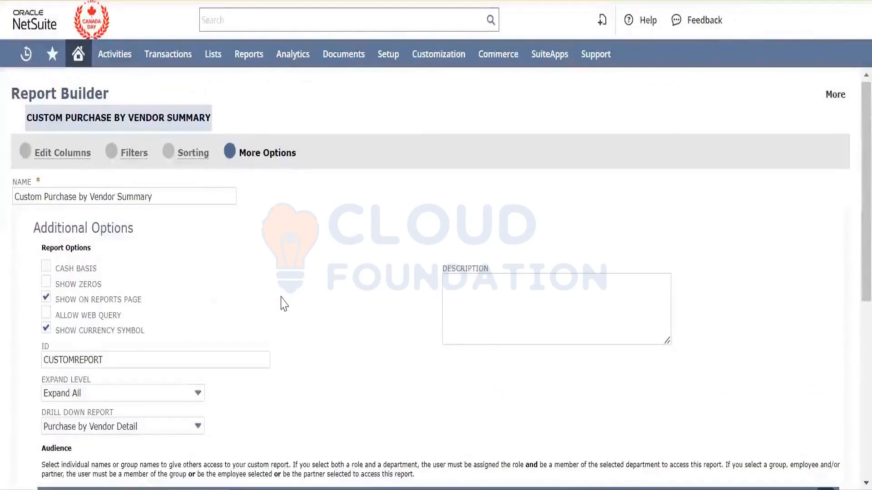
scroll(284, 303, down, 5)
scroll(284, 303, up, 3)
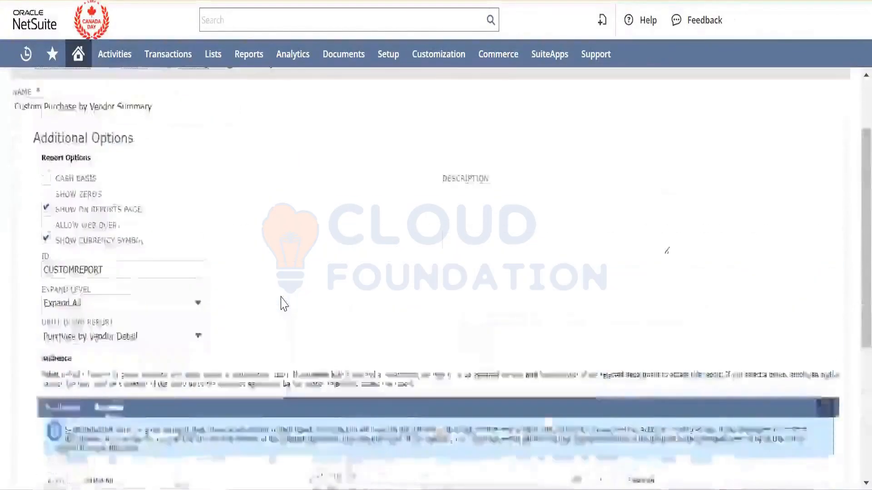
scroll(284, 303, up, 2)
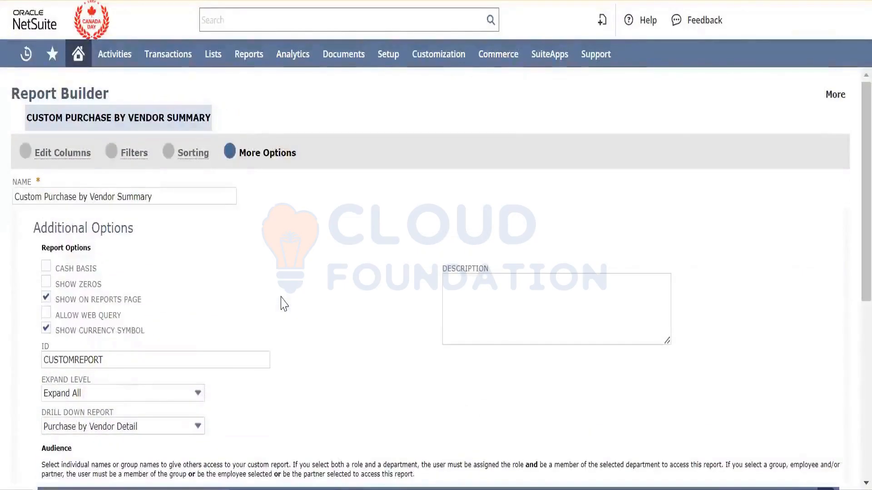
scroll(284, 303, down, 3)
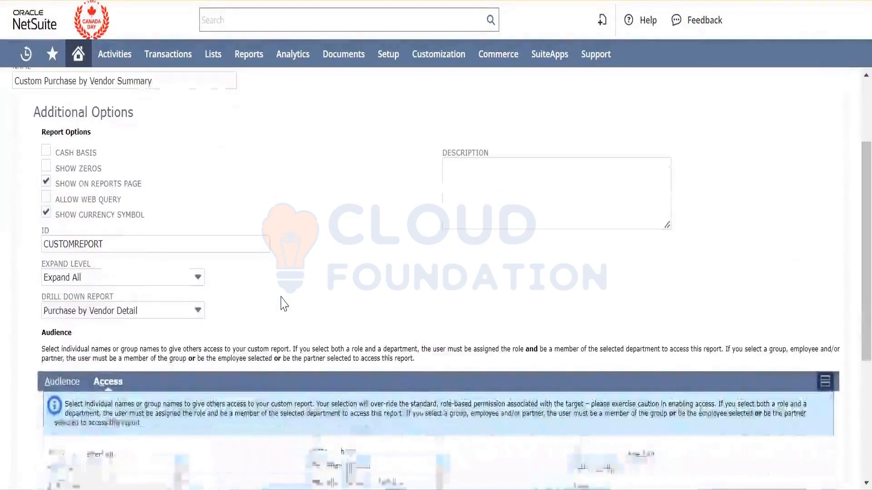
scroll(284, 303, up, 1)
scroll(284, 303, up, 2)
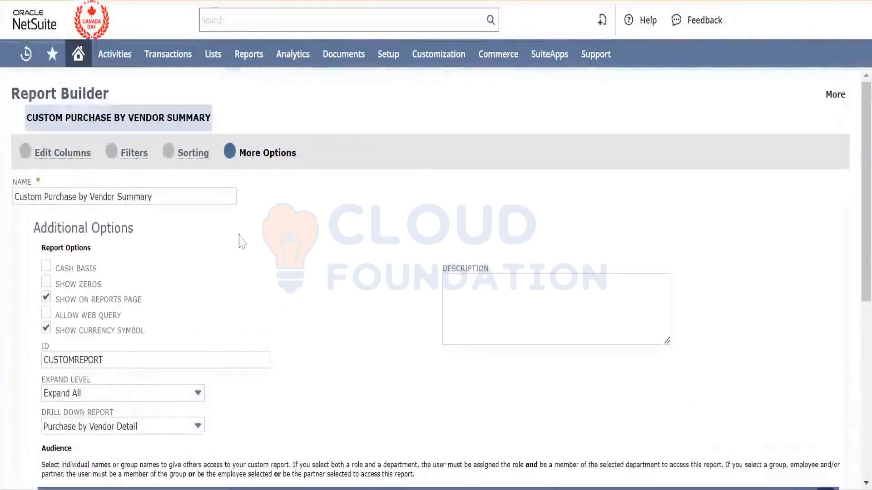
click(200, 159)
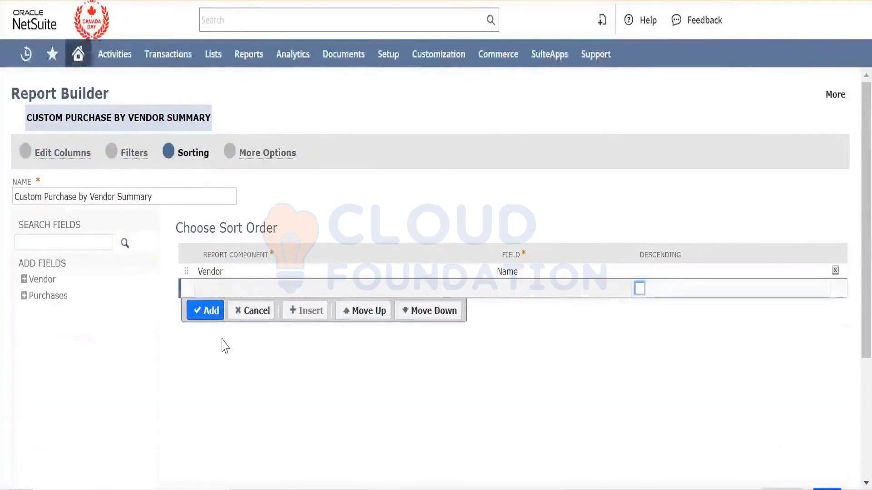
Step: Set the custom report's Purchases Date filter to a custom range from 1/4/2023 to 30/4/2023
click(144, 159)
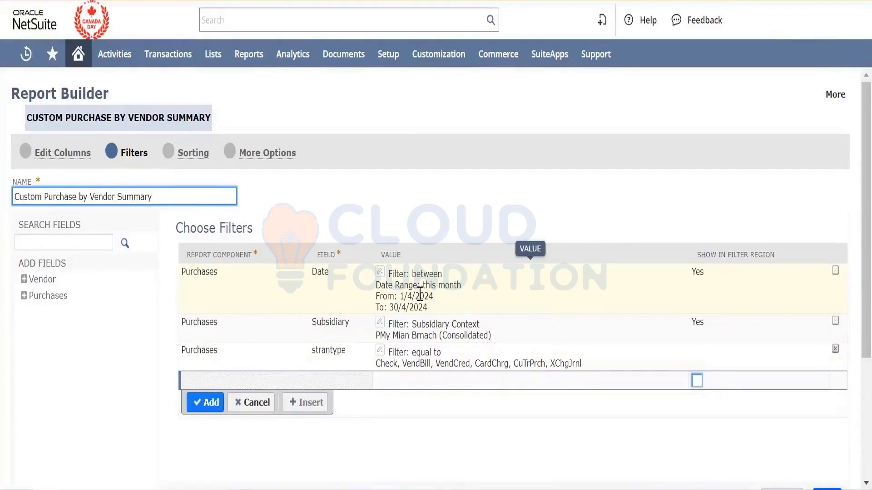
click(382, 276)
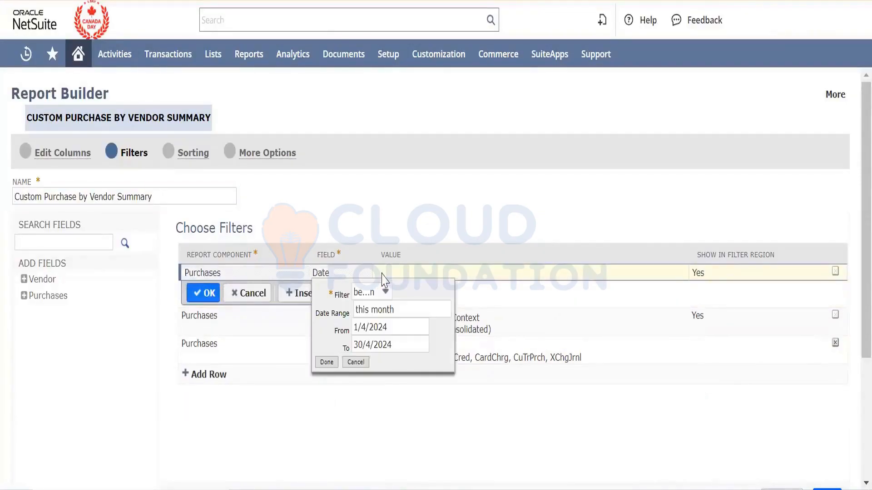
click(390, 327)
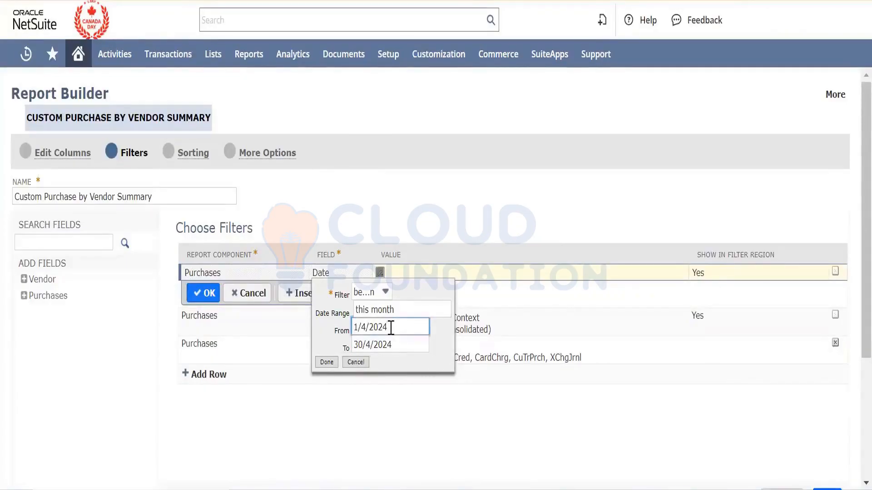
click(396, 344)
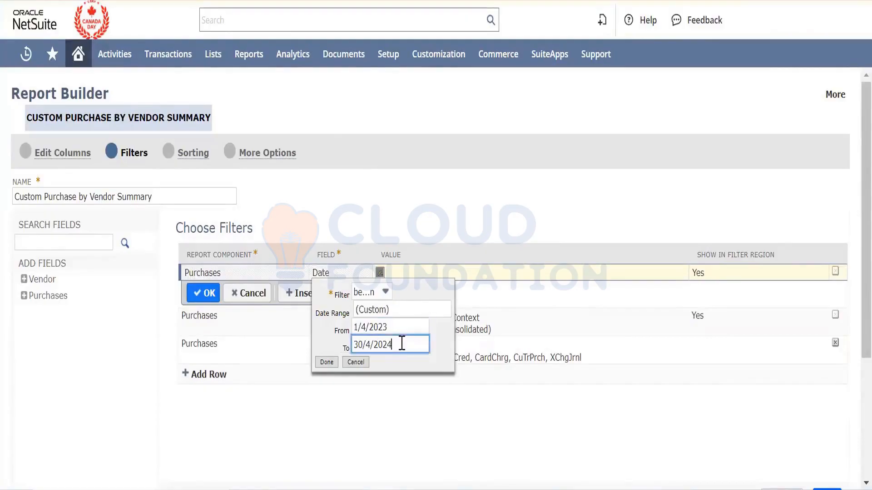
click(325, 362)
click(326, 363)
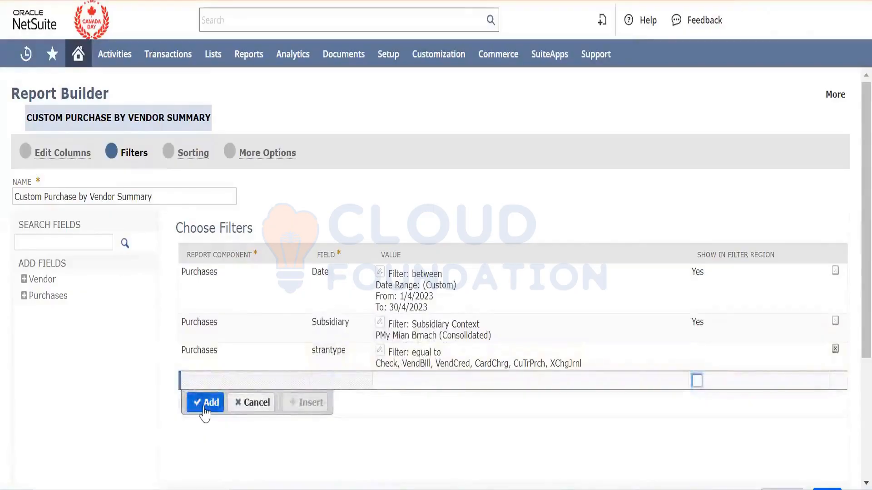
Step: Preview the custom Purchase by Vendor Summary report and set its From date to 1/1/2024
scroll(584, 440, down, 4)
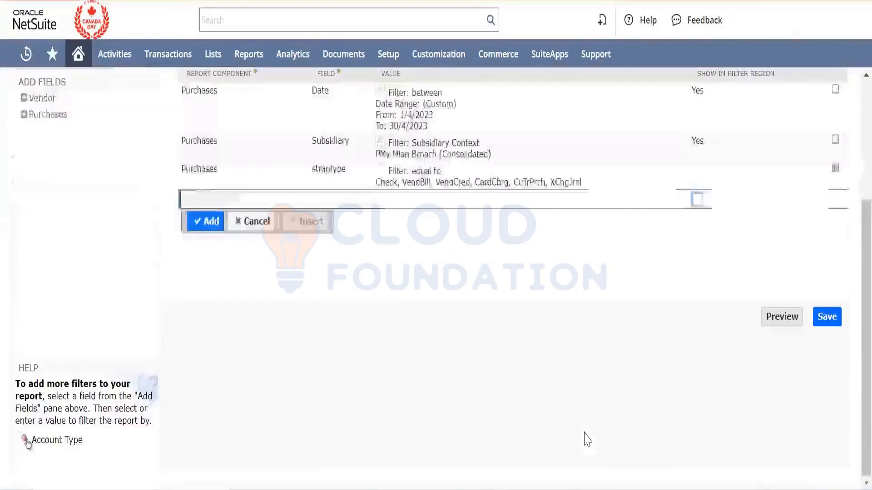
click(788, 323)
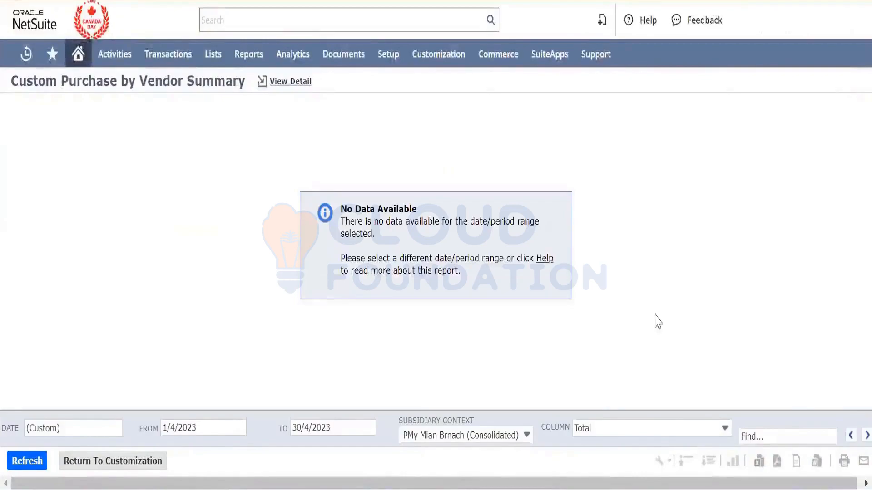
click(335, 425)
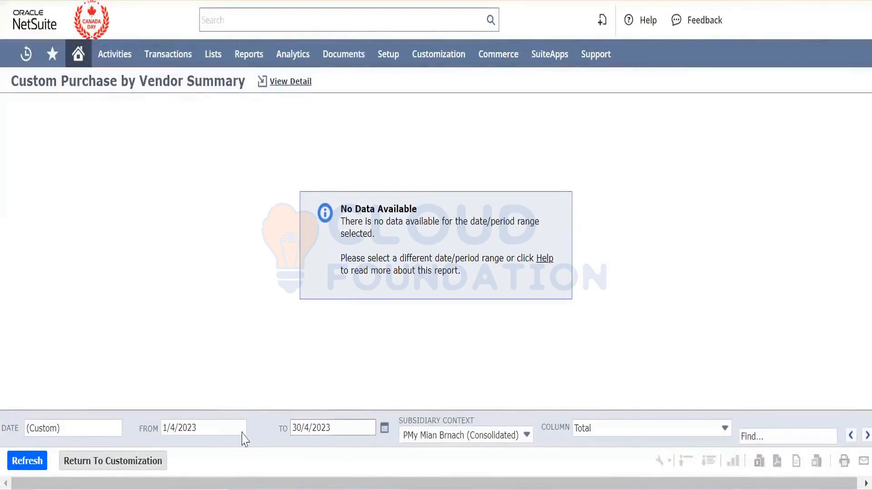
click(221, 432)
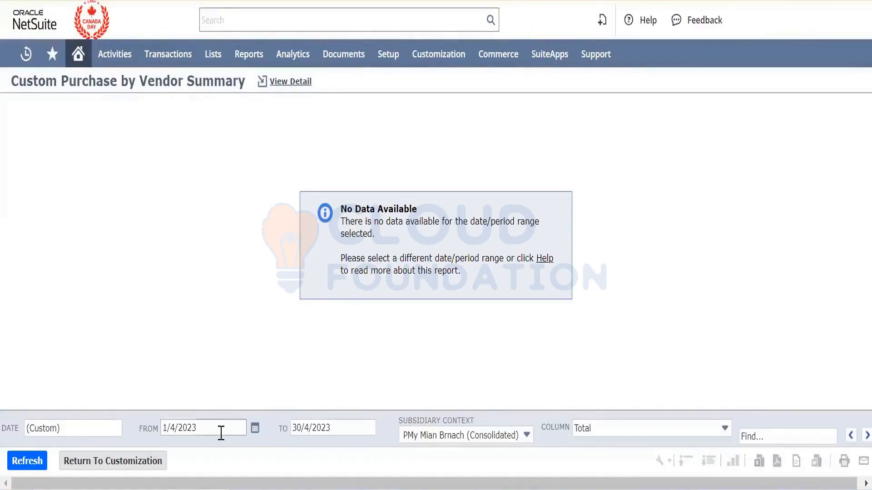
click(255, 429)
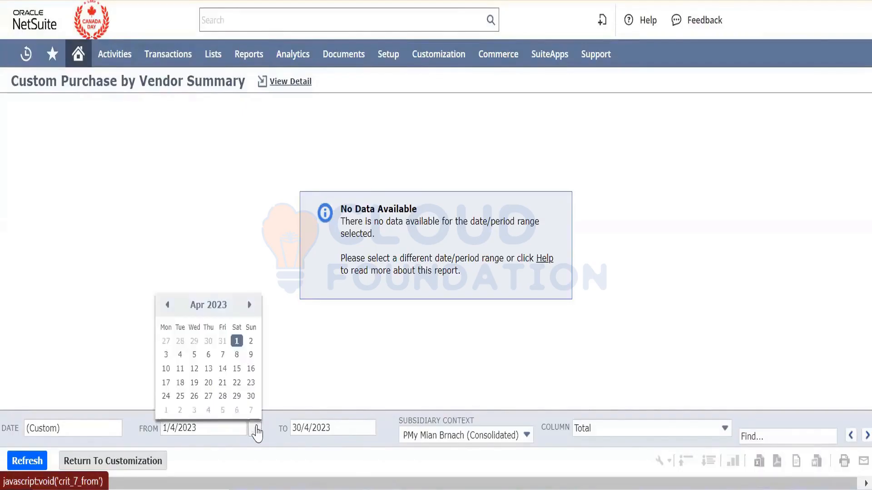
click(249, 305)
click(249, 305)
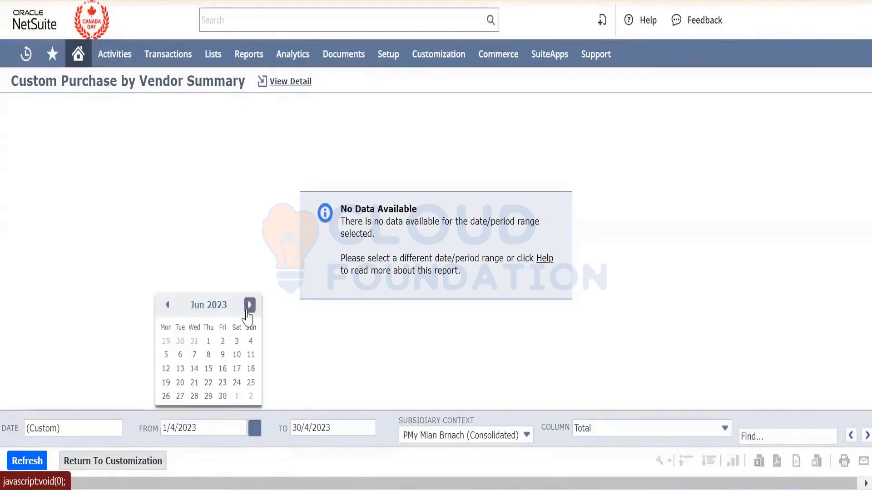
click(249, 305)
click(249, 304)
click(249, 305)
click(249, 304)
click(248, 305)
click(249, 304)
click(249, 305)
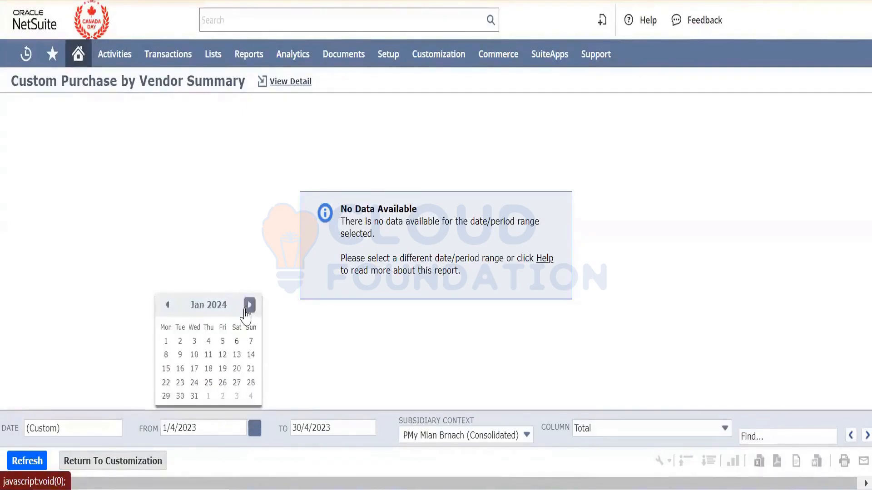
click(249, 304)
click(167, 305)
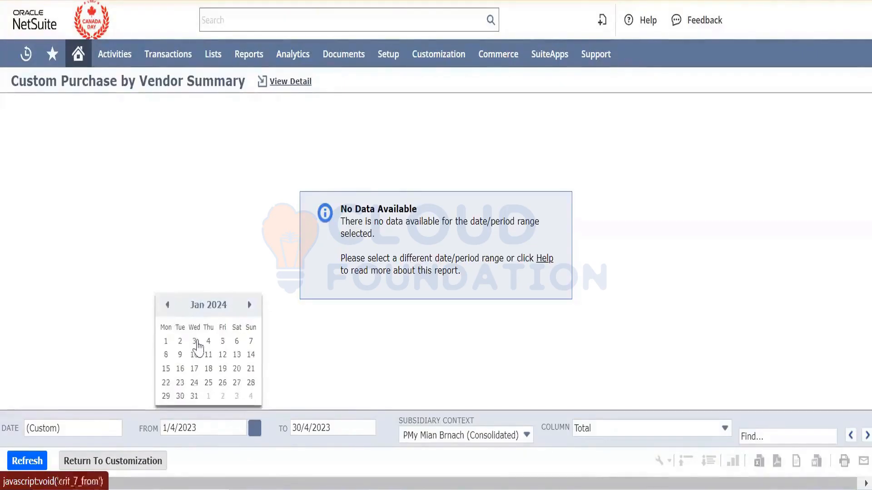
click(168, 342)
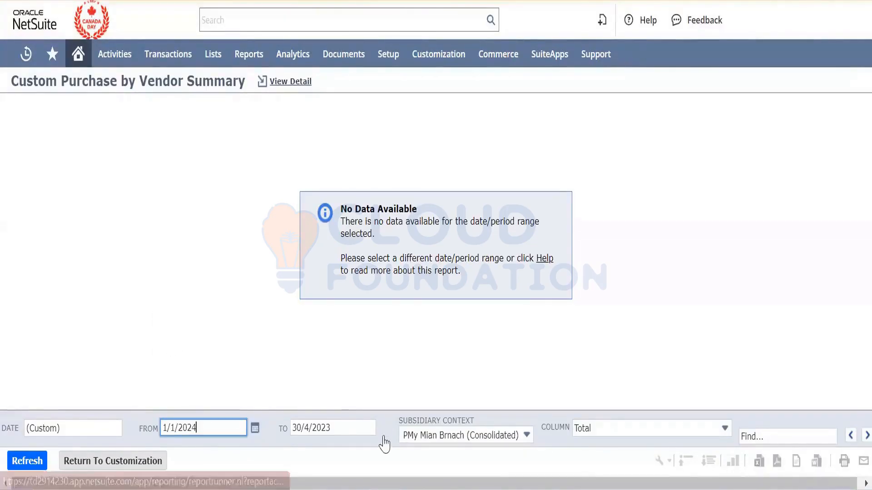
Step: Set the previewed report's To date to 31/1/2024 and refresh the report
click(384, 428)
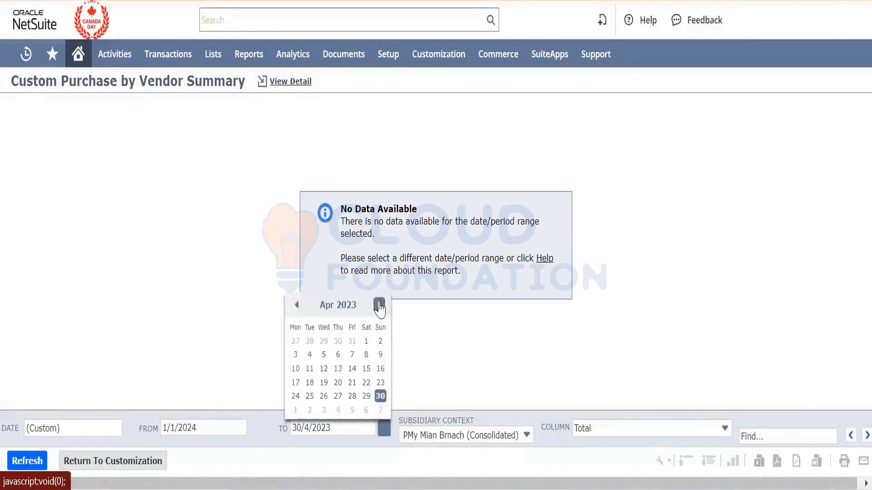
click(379, 304)
click(379, 305)
click(379, 305)
click(379, 304)
click(379, 305)
click(379, 304)
click(379, 305)
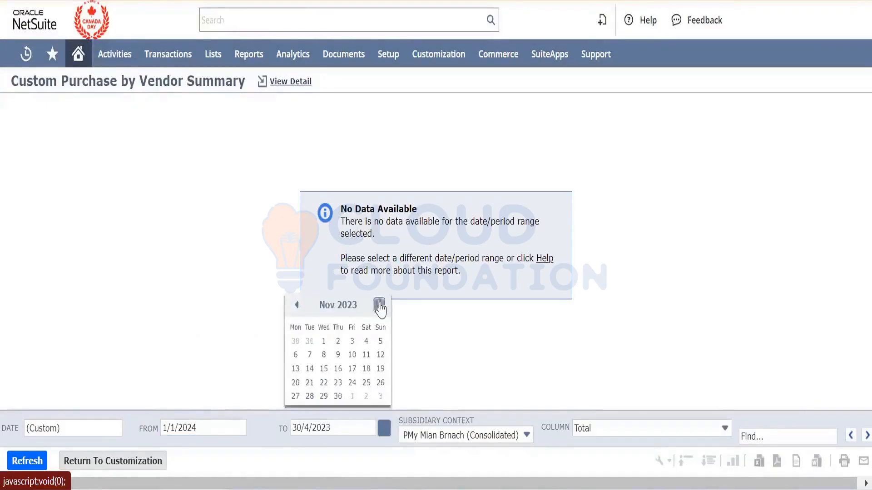
click(379, 304)
click(379, 304)
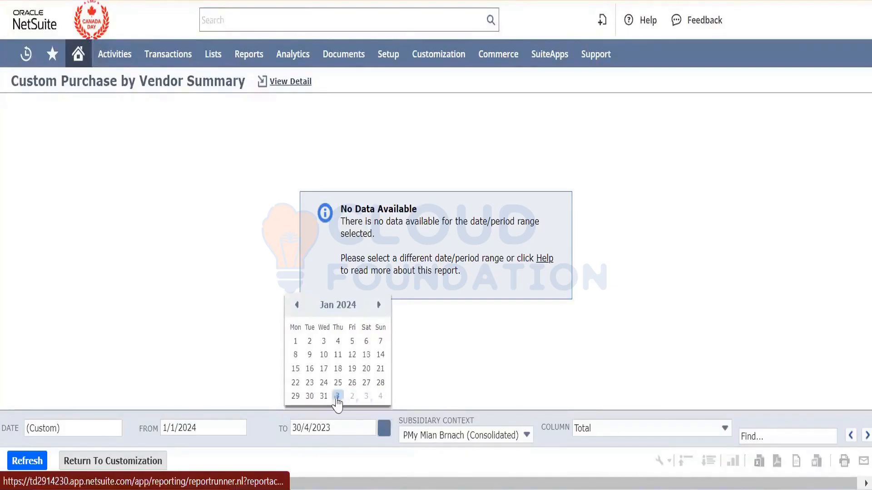
click(324, 395)
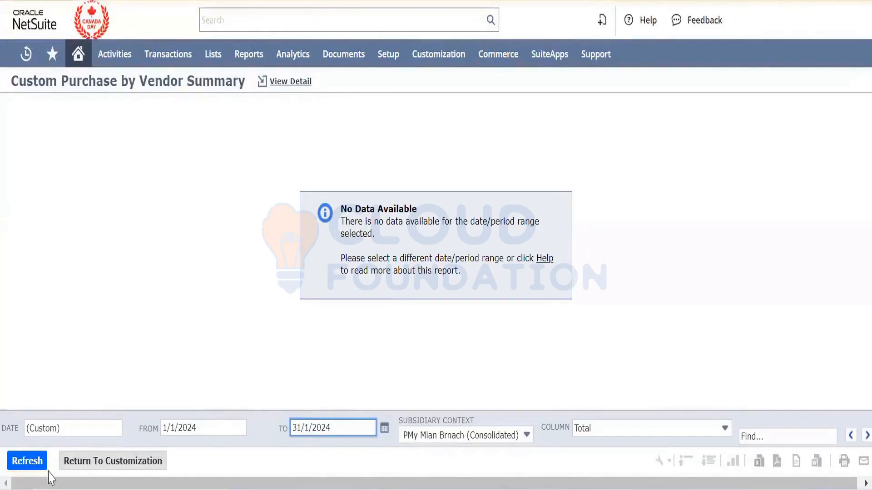
click(38, 467)
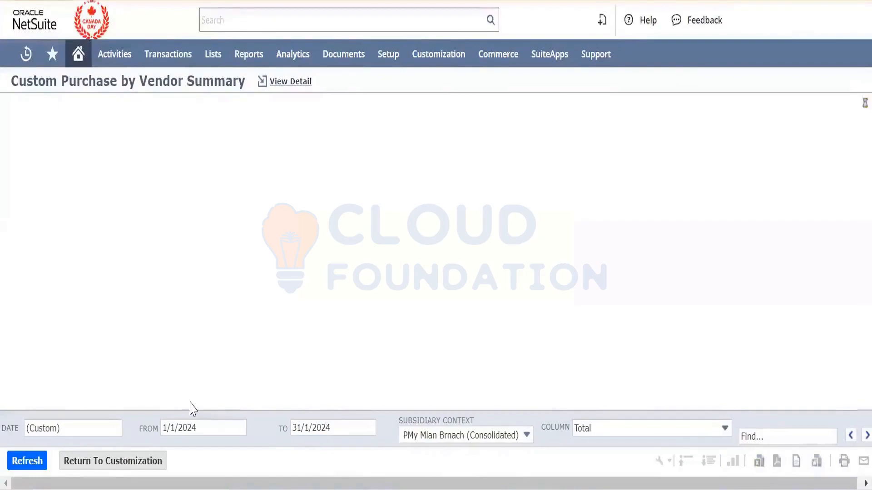
Step: Check the available subsidiary contexts for the previewed report and return to its customization
click(462, 436)
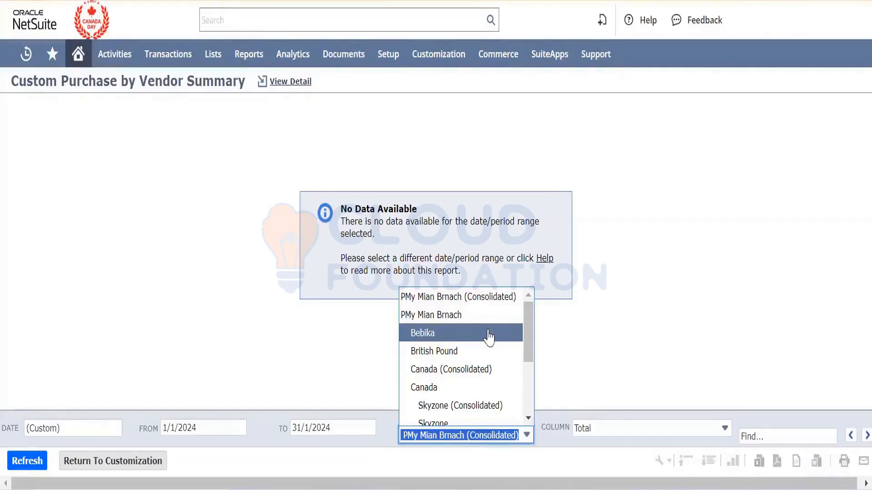
click(552, 374)
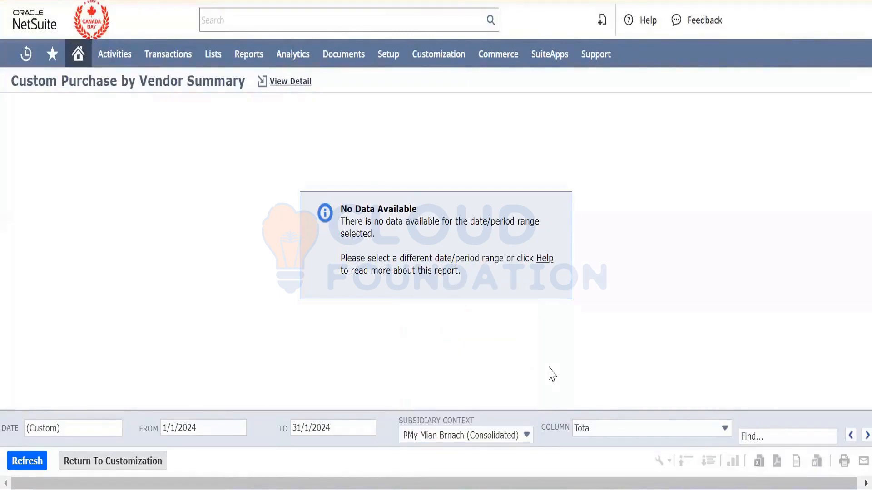
click(130, 473)
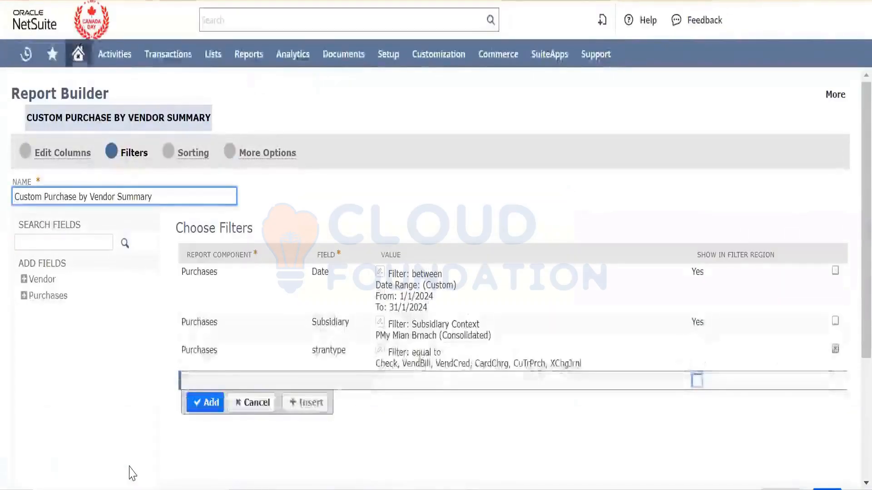
Step: Review the custom report's column layout and column settings, and its additional options and audience settings
click(63, 153)
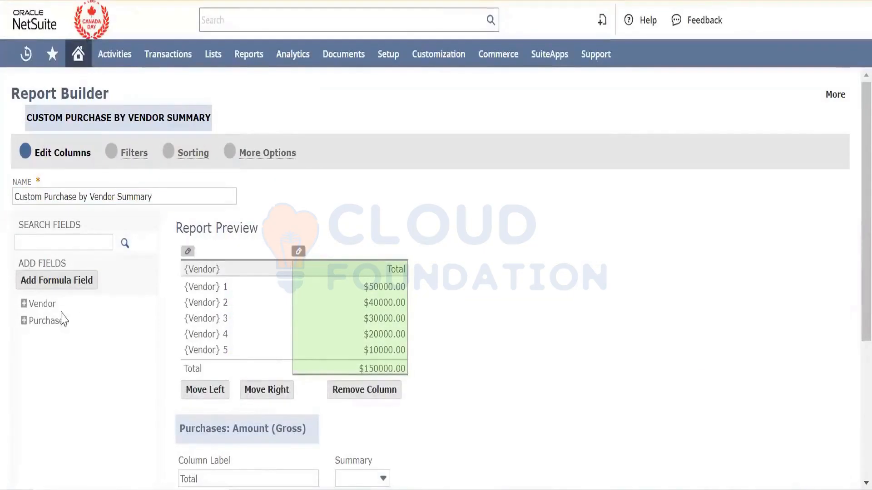
scroll(108, 370, down, 5)
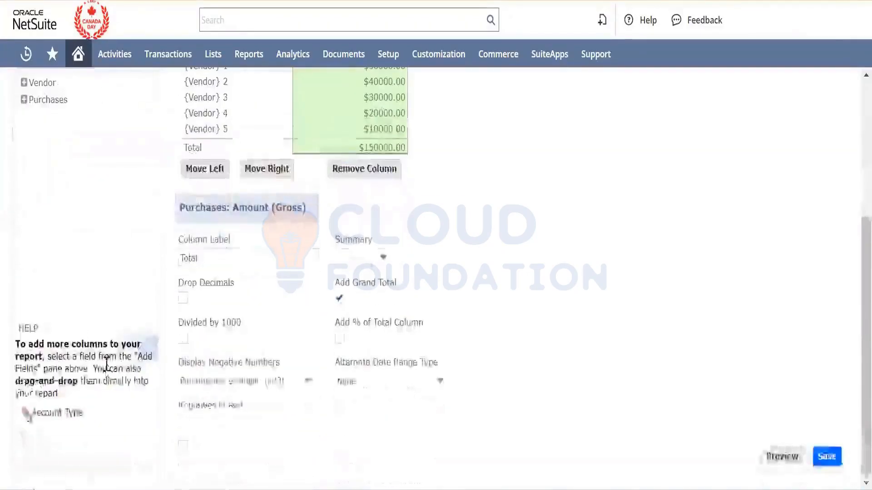
scroll(108, 370, up, 1)
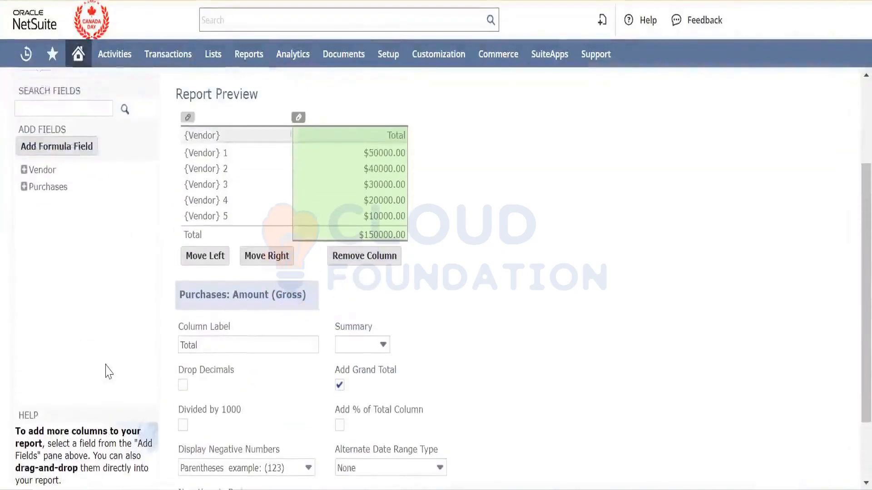
scroll(108, 370, up, 4)
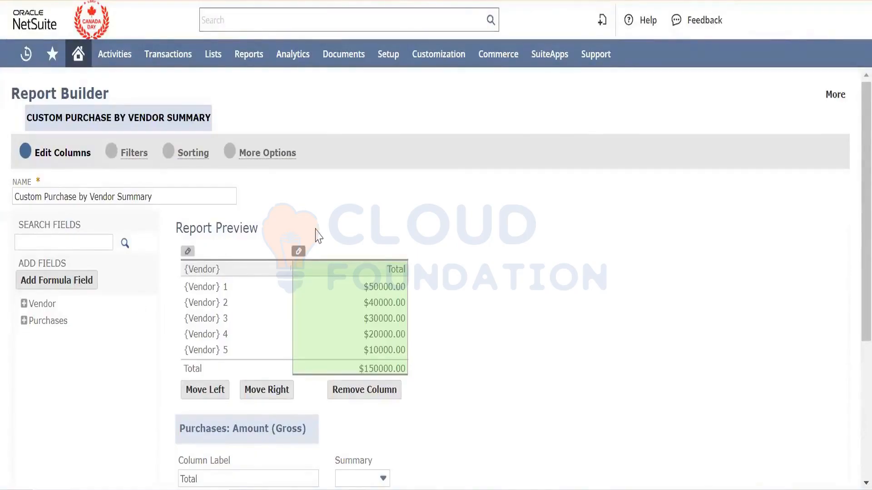
click(286, 161)
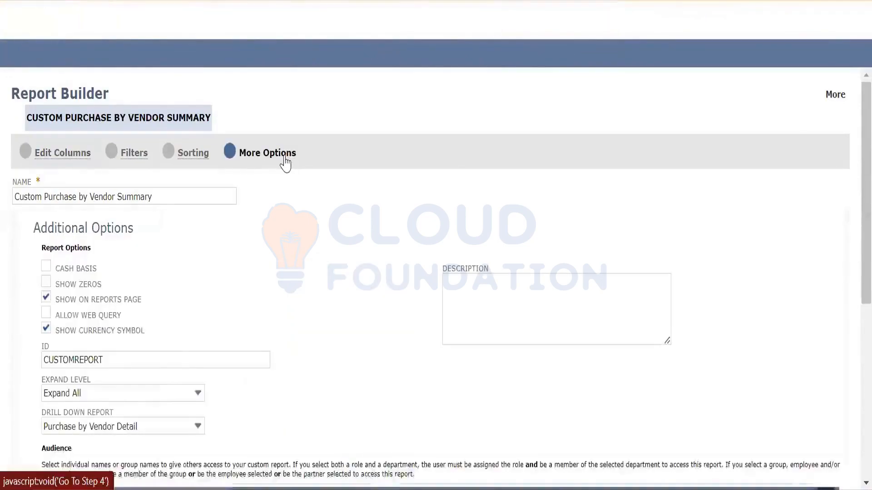
scroll(332, 343, down, 6)
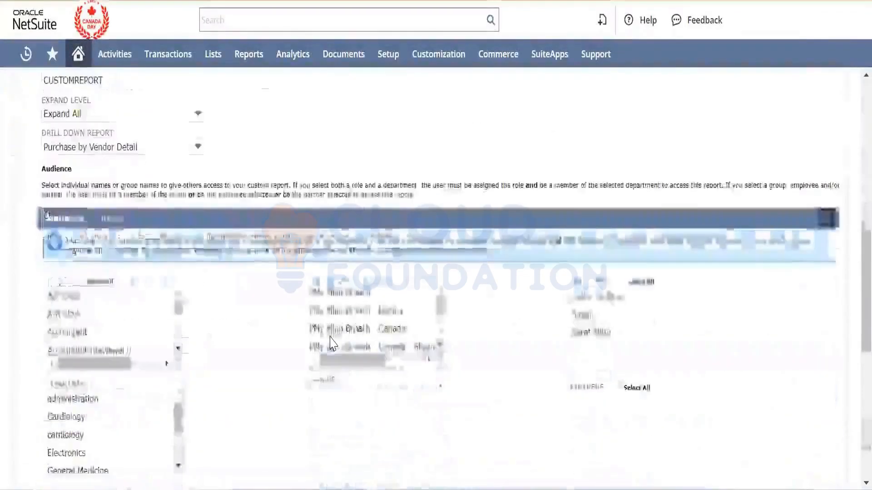
scroll(331, 344, up, 6)
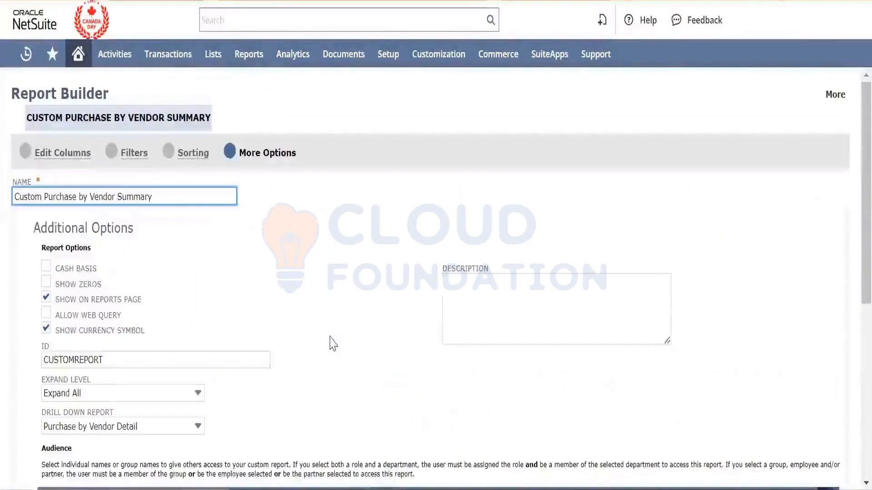
Step: Return to editing the custom report's columns and search its available fields for "deb"
click(59, 155)
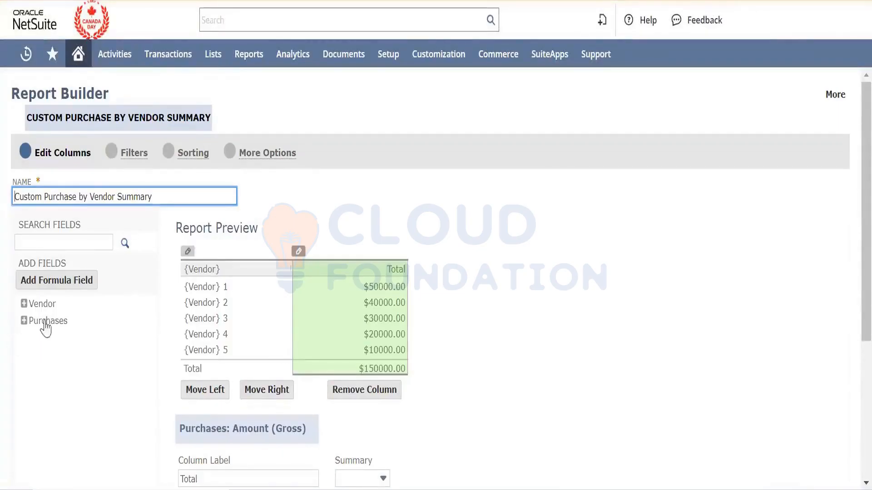
click(72, 243)
text(d)
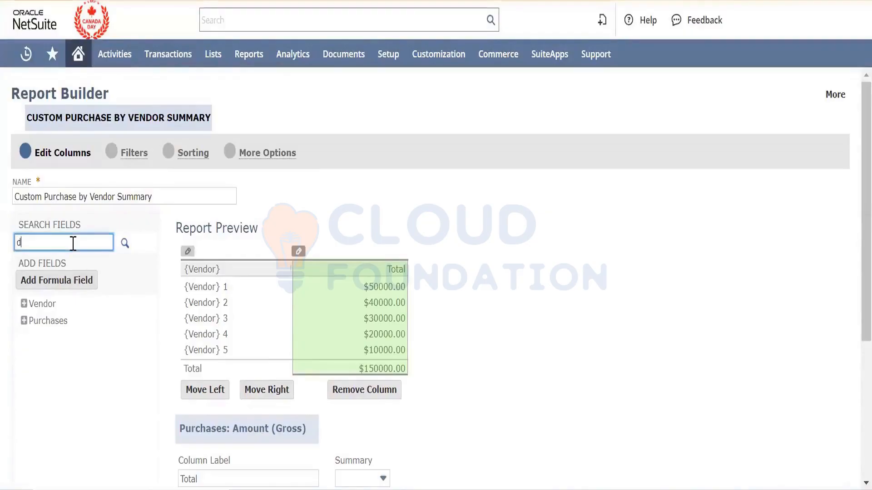
text(eb)
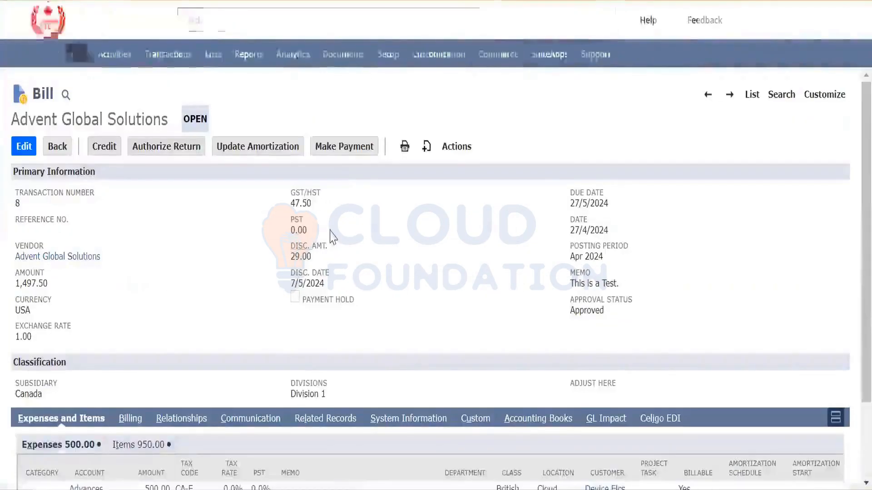
Step: Start a payment for the open Advent Global Solutions bill and review its payment details and the transactions it can apply
click(347, 146)
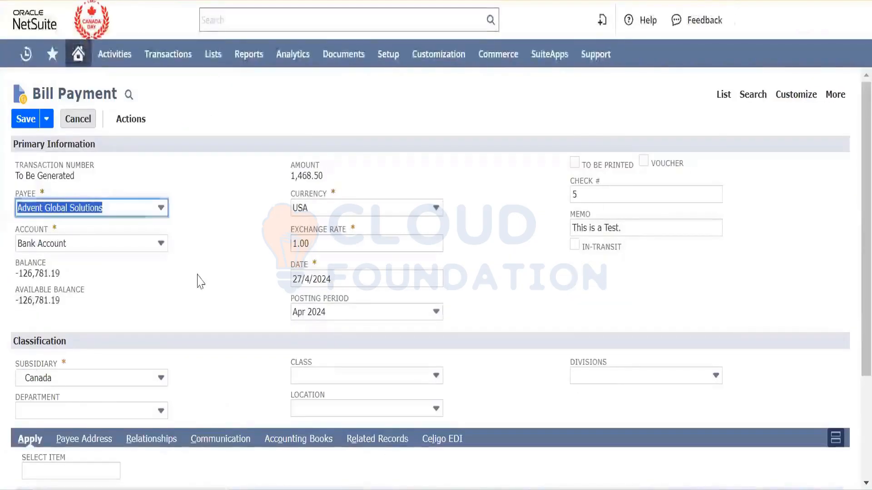
click(208, 276)
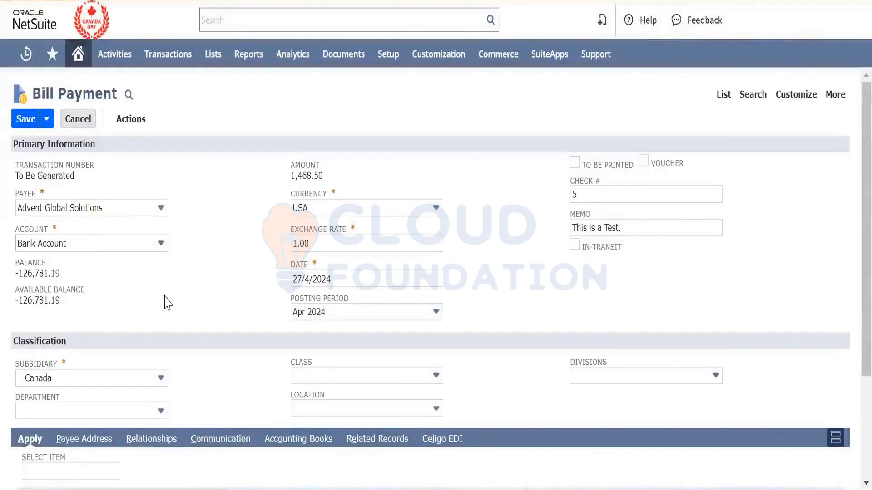
scroll(166, 303, down, 3)
scroll(166, 303, up, 2)
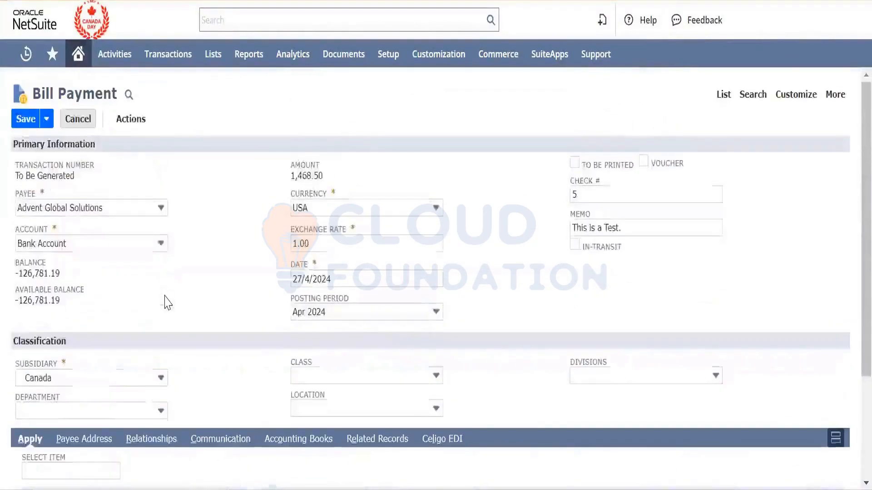
scroll(166, 303, down, 1)
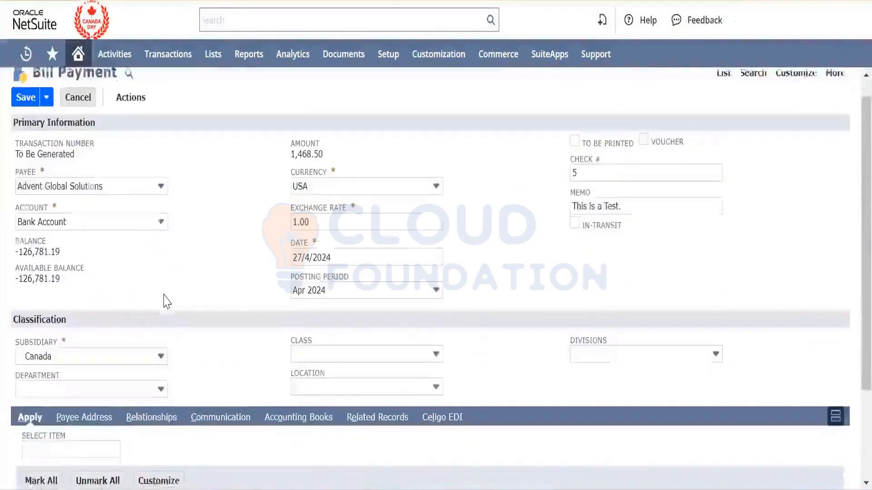
scroll(166, 303, down, 3)
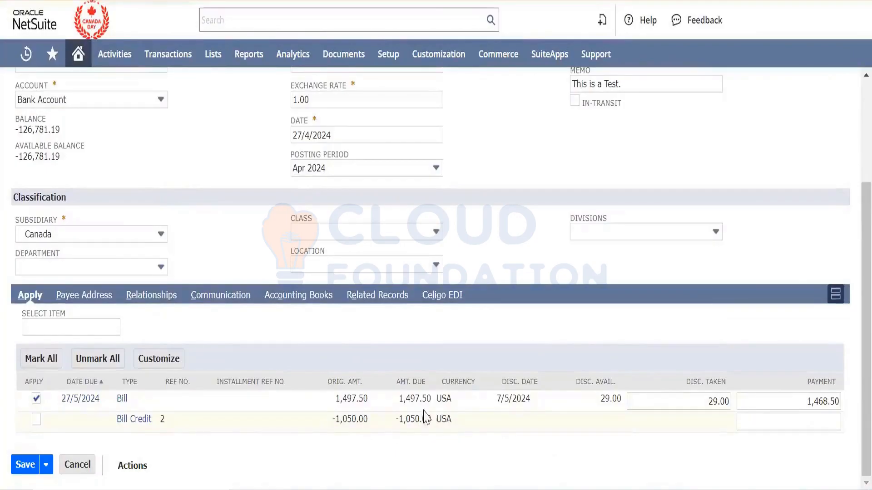
Step: Apply Bill Credit 2 of -1,050.00 to the Advent Global Solutions bill payment
drag(430, 418, 395, 419)
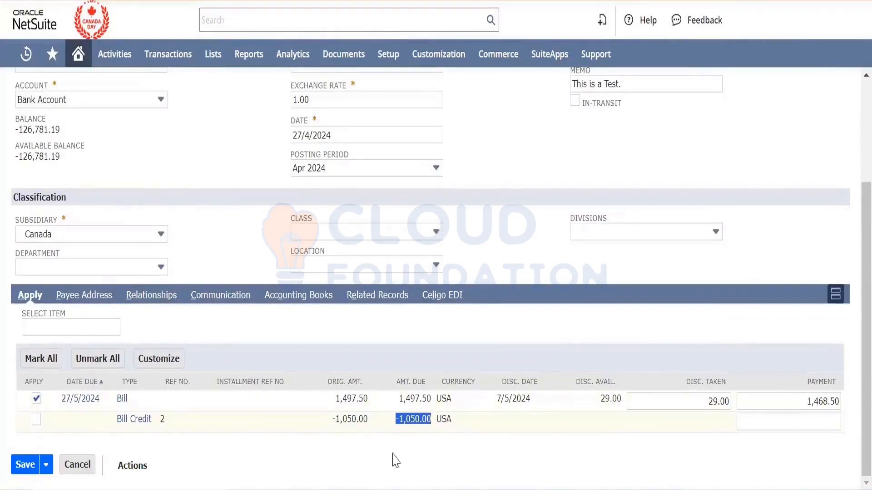
click(37, 419)
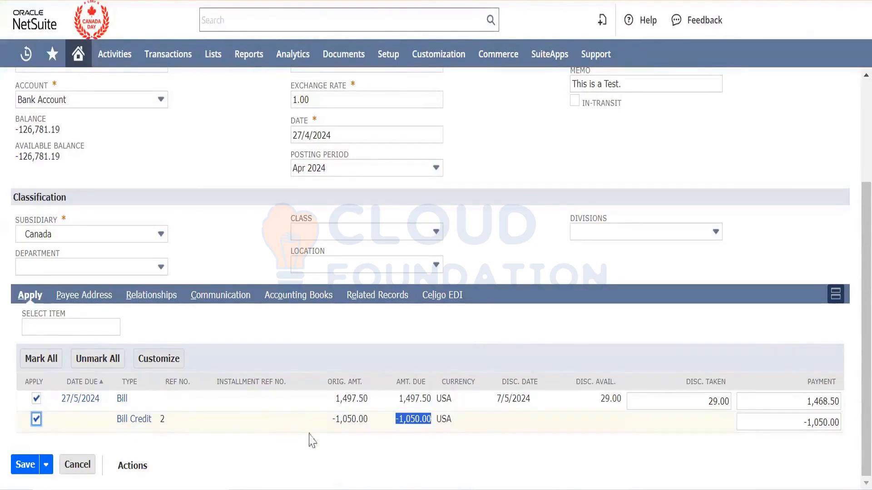
double_click(363, 426)
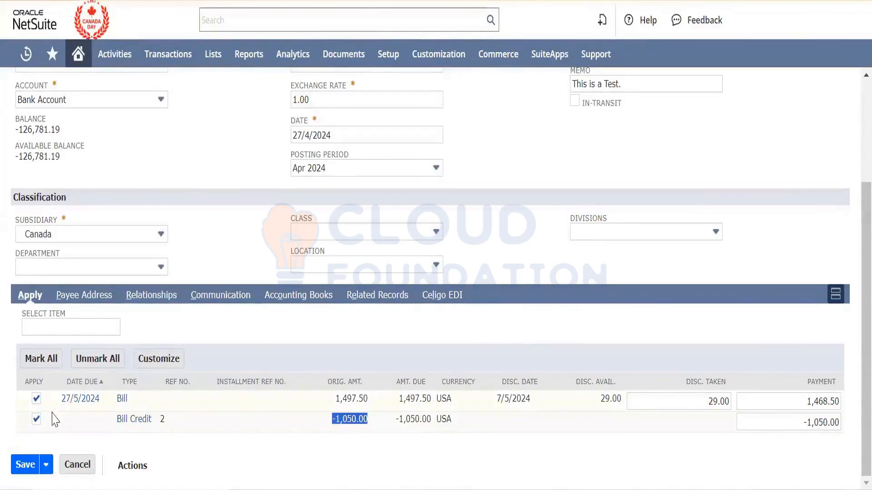
Step: Check the payment amount with Bill Credit 2 applied, unapply that credit from the Advent Global Solutions bill payment, and save the payment
click(37, 419)
click(37, 419)
scroll(191, 178, up, 3)
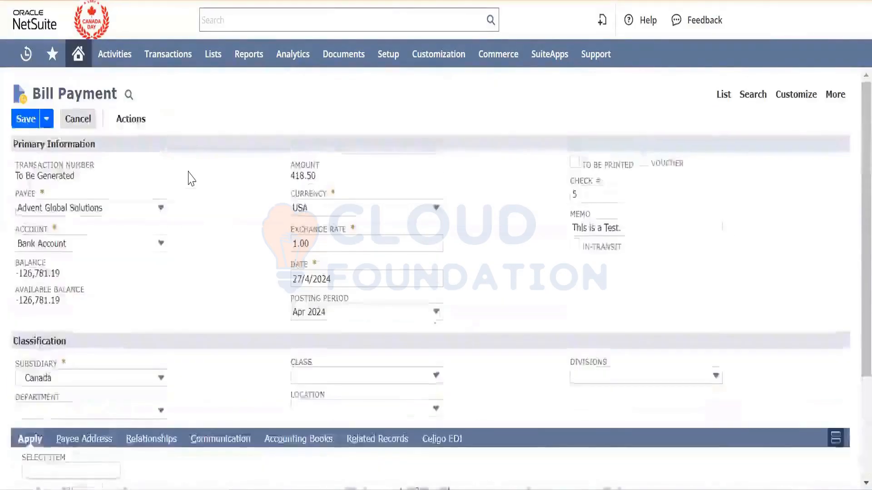
scroll(188, 177, down, 5)
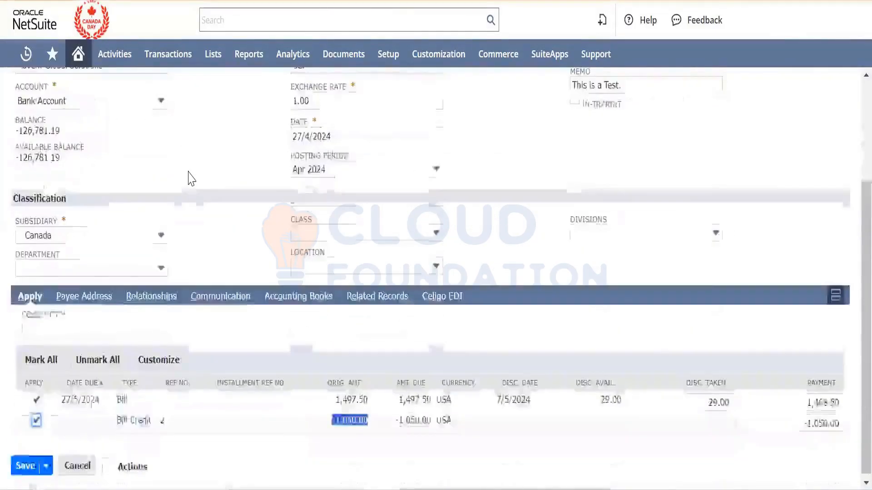
scroll(189, 177, up, 4)
scroll(120, 247, down, 1)
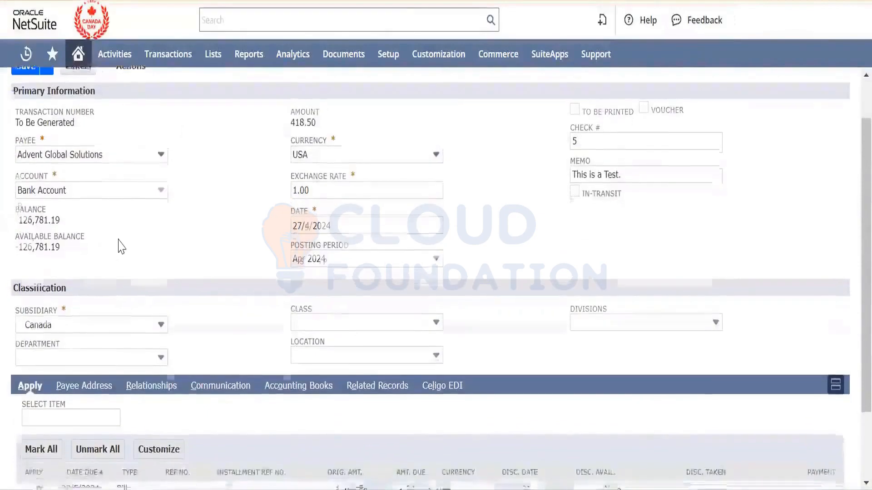
scroll(121, 248, down, 2)
click(35, 422)
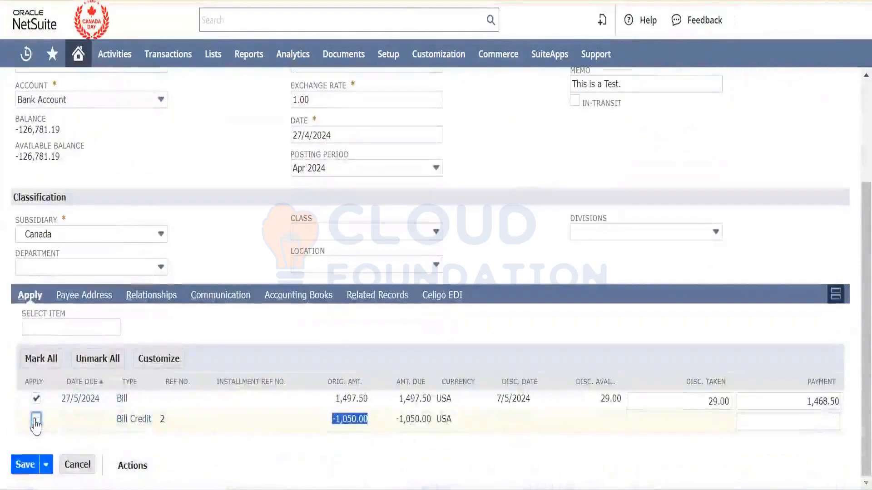
click(26, 465)
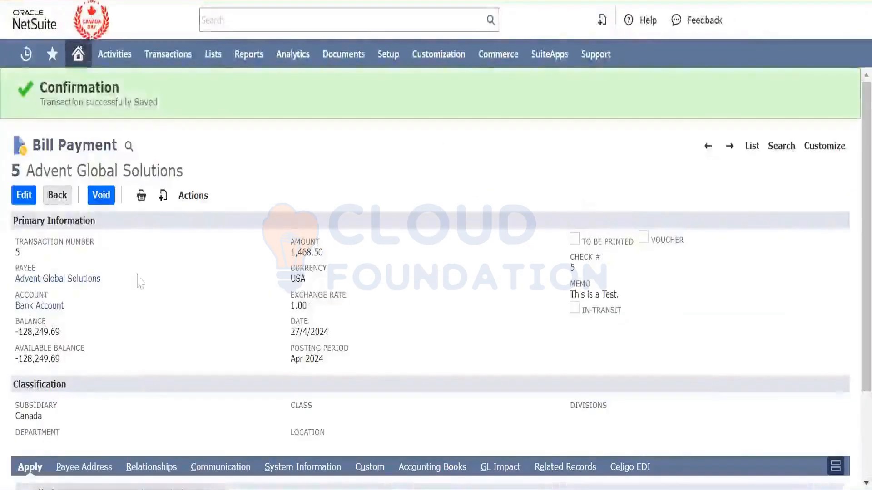
Step: Open the saved bill payment's GL impact and examine its Bank Account, Accounts Payable and Rounding Gain/Loss amounts
click(209, 198)
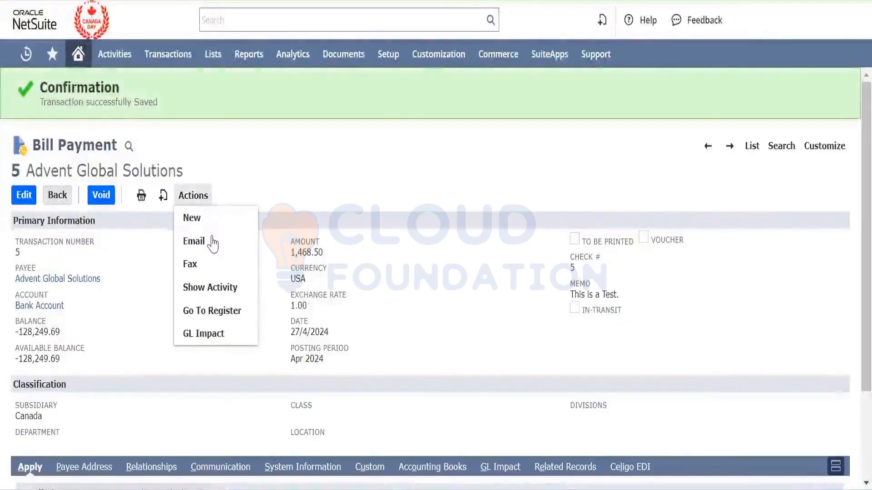
click(222, 335)
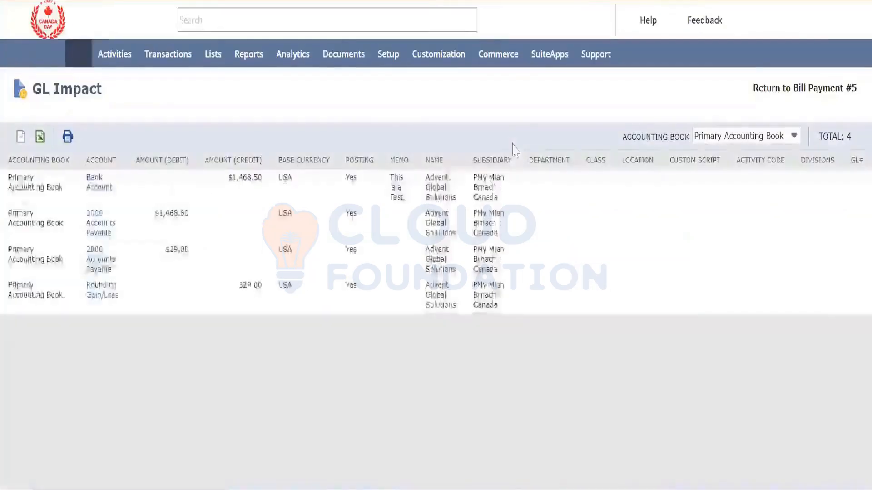
double_click(185, 222)
double_click(246, 178)
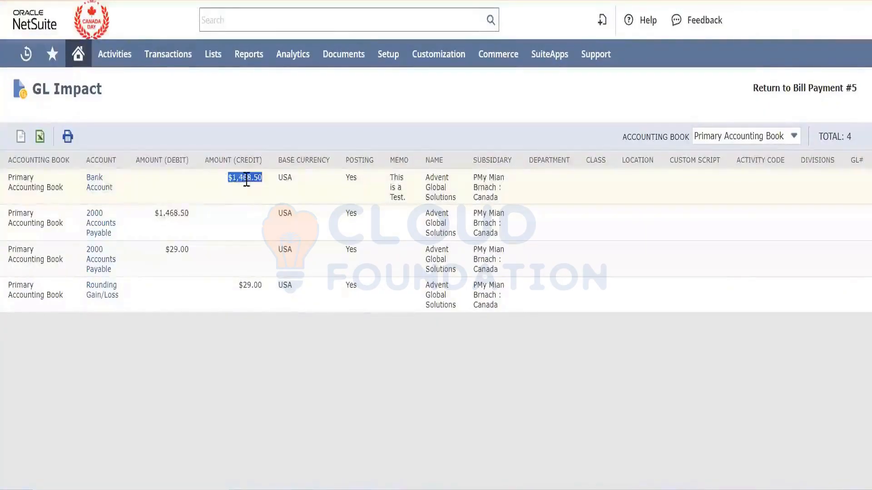
double_click(178, 250)
click(252, 286)
triple_click(252, 286)
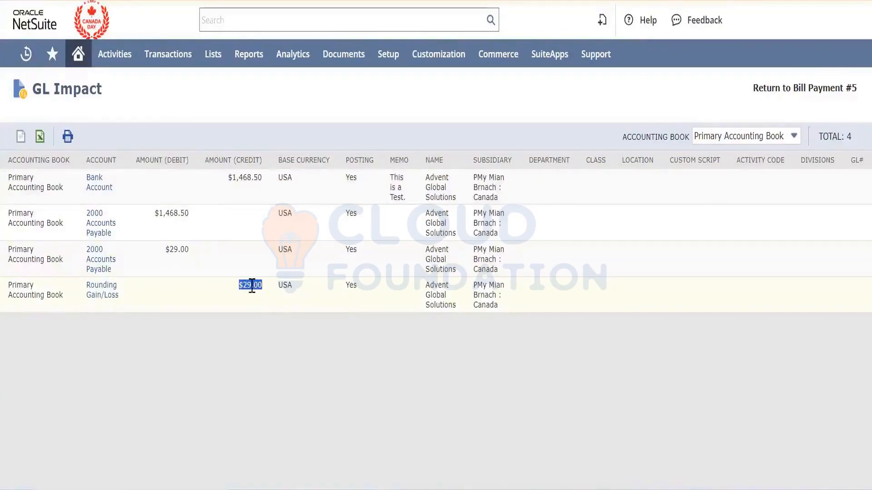
Step: Compare the discount's Accounts Payable debit with the Rounding Gain/Loss credit, and switch to the Home dashboard
double_click(173, 250)
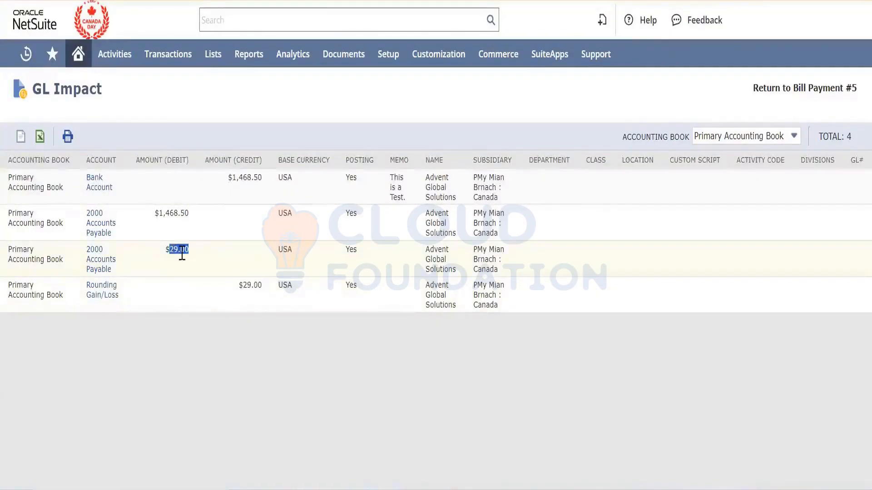
click(182, 254)
double_click(255, 286)
click(257, 289)
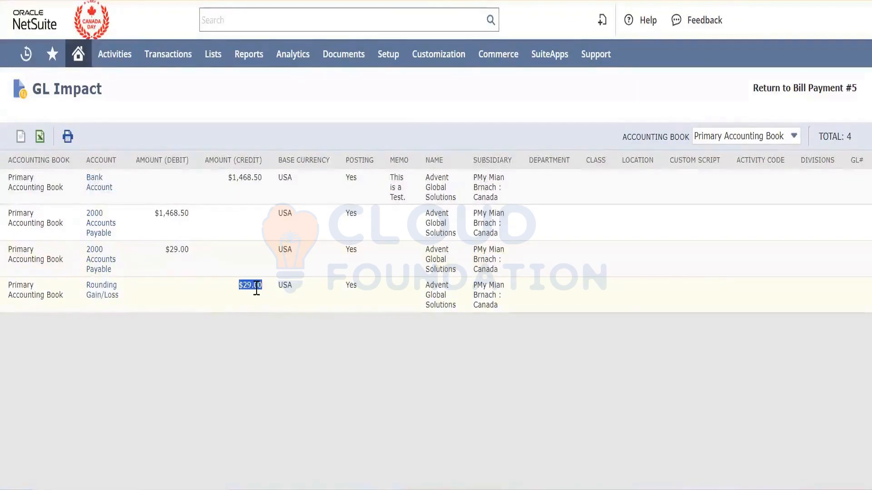
click(176, 258)
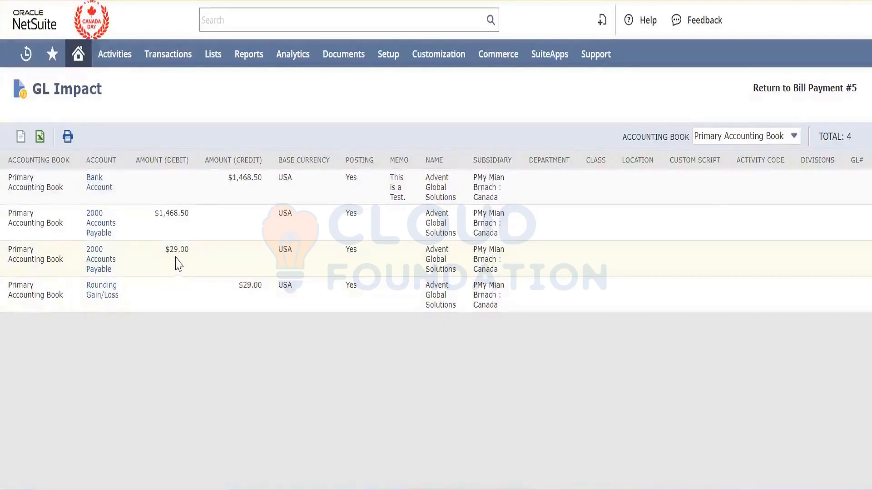
triple_click(177, 255)
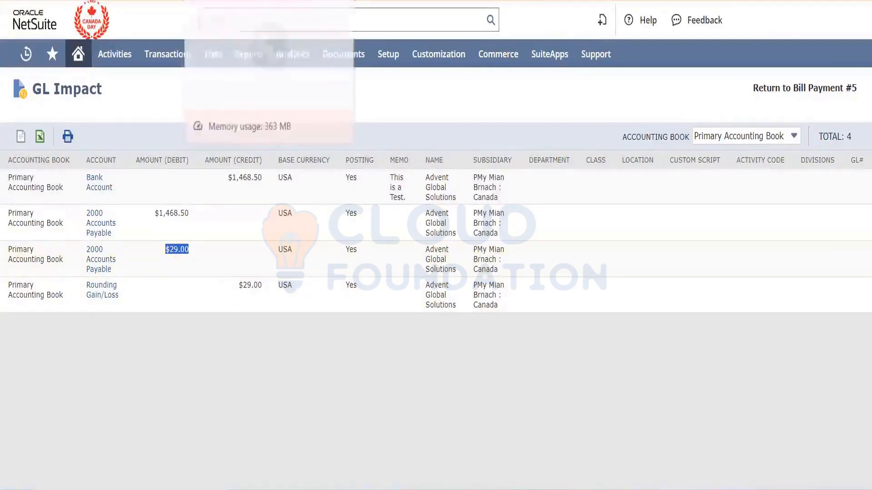
click(255, 1)
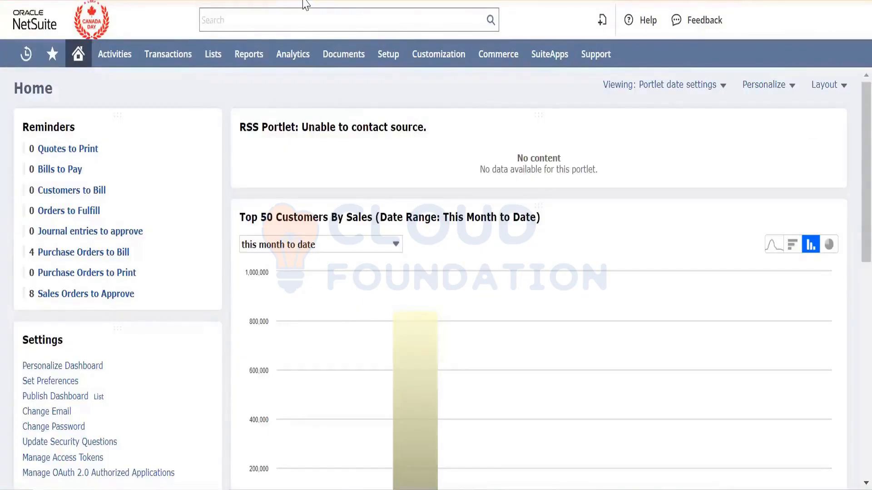